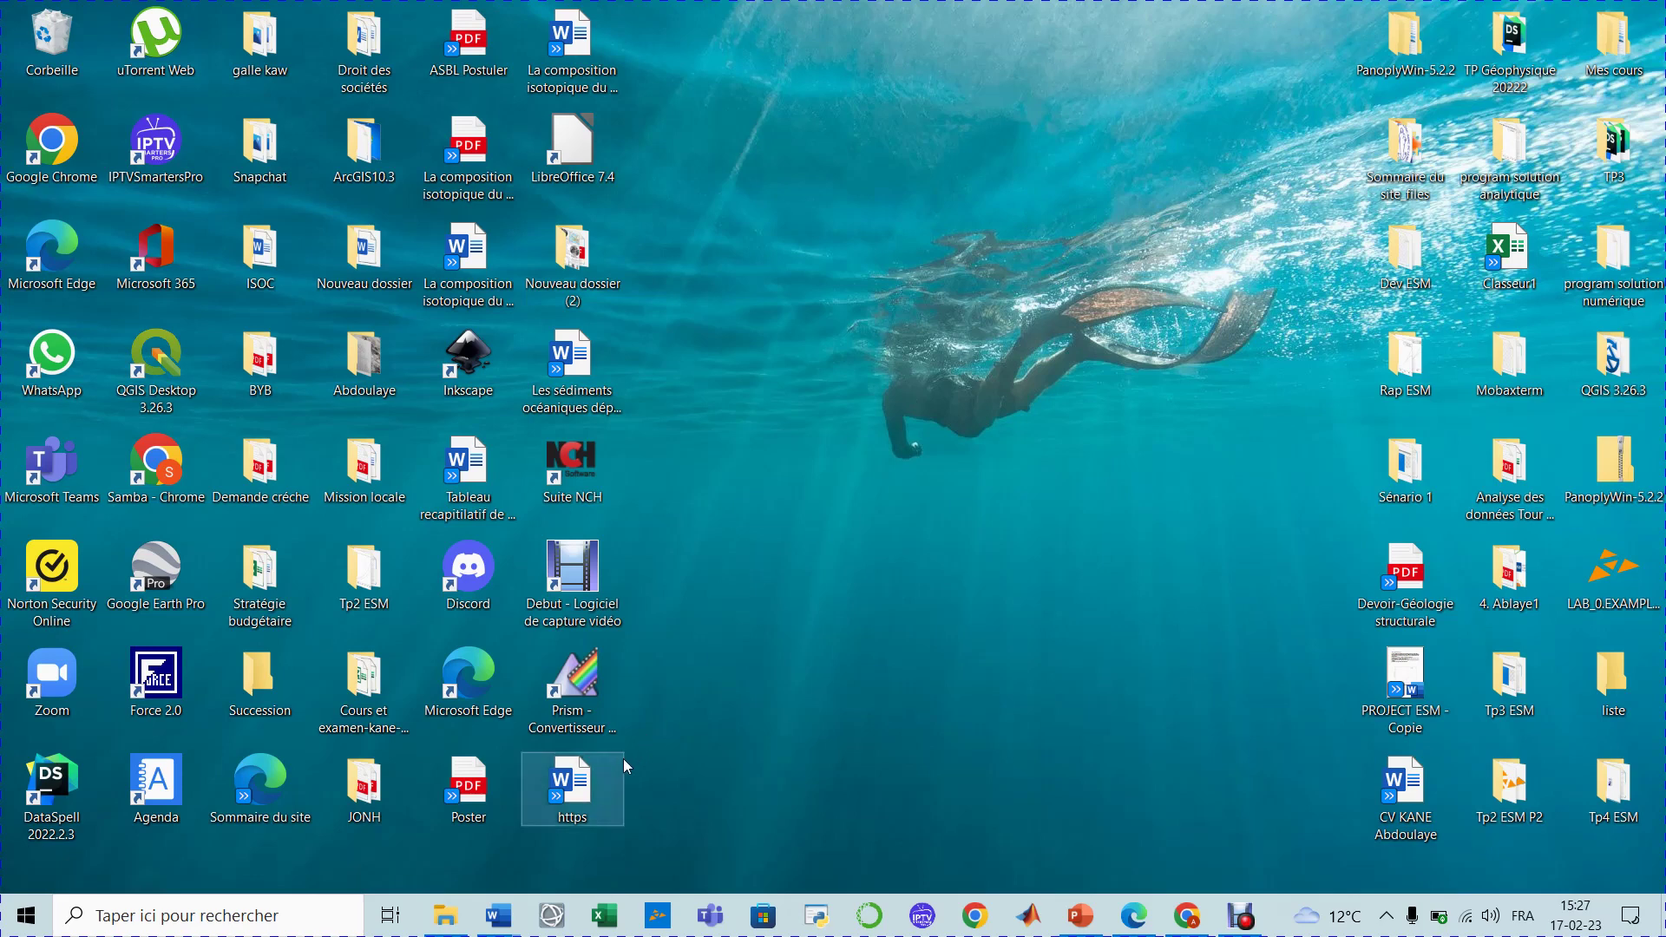
Step: Open the https Word document from the desktop and copy the portal link written in it
click(585, 782)
double_click(585, 782)
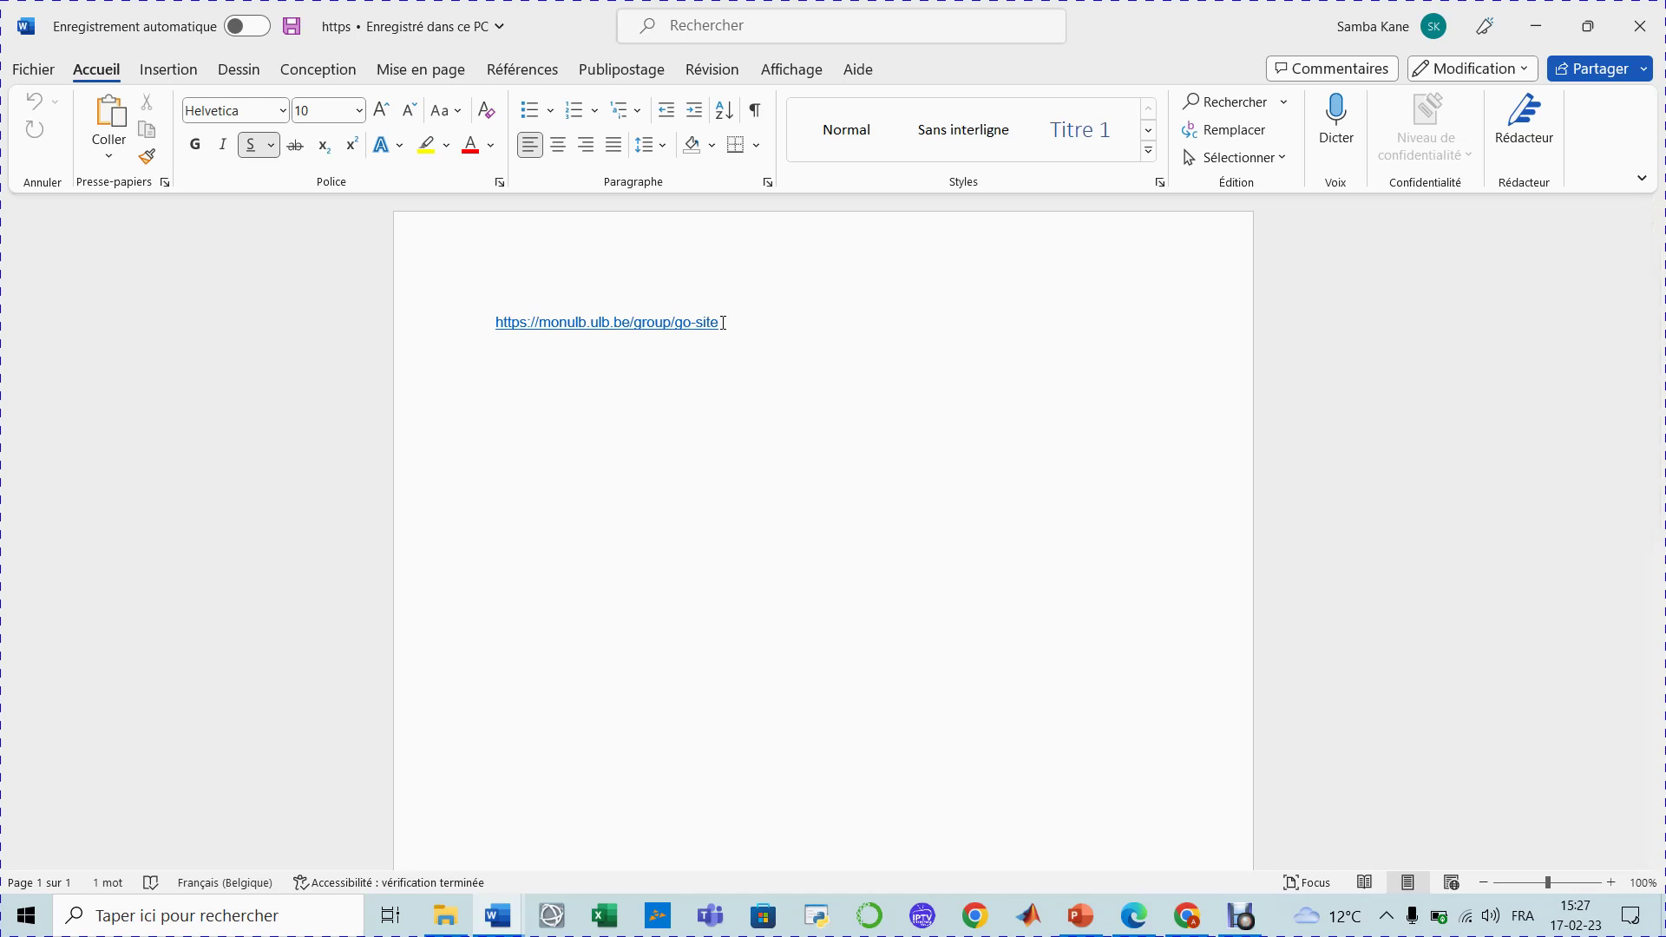
drag(727, 322, 481, 324)
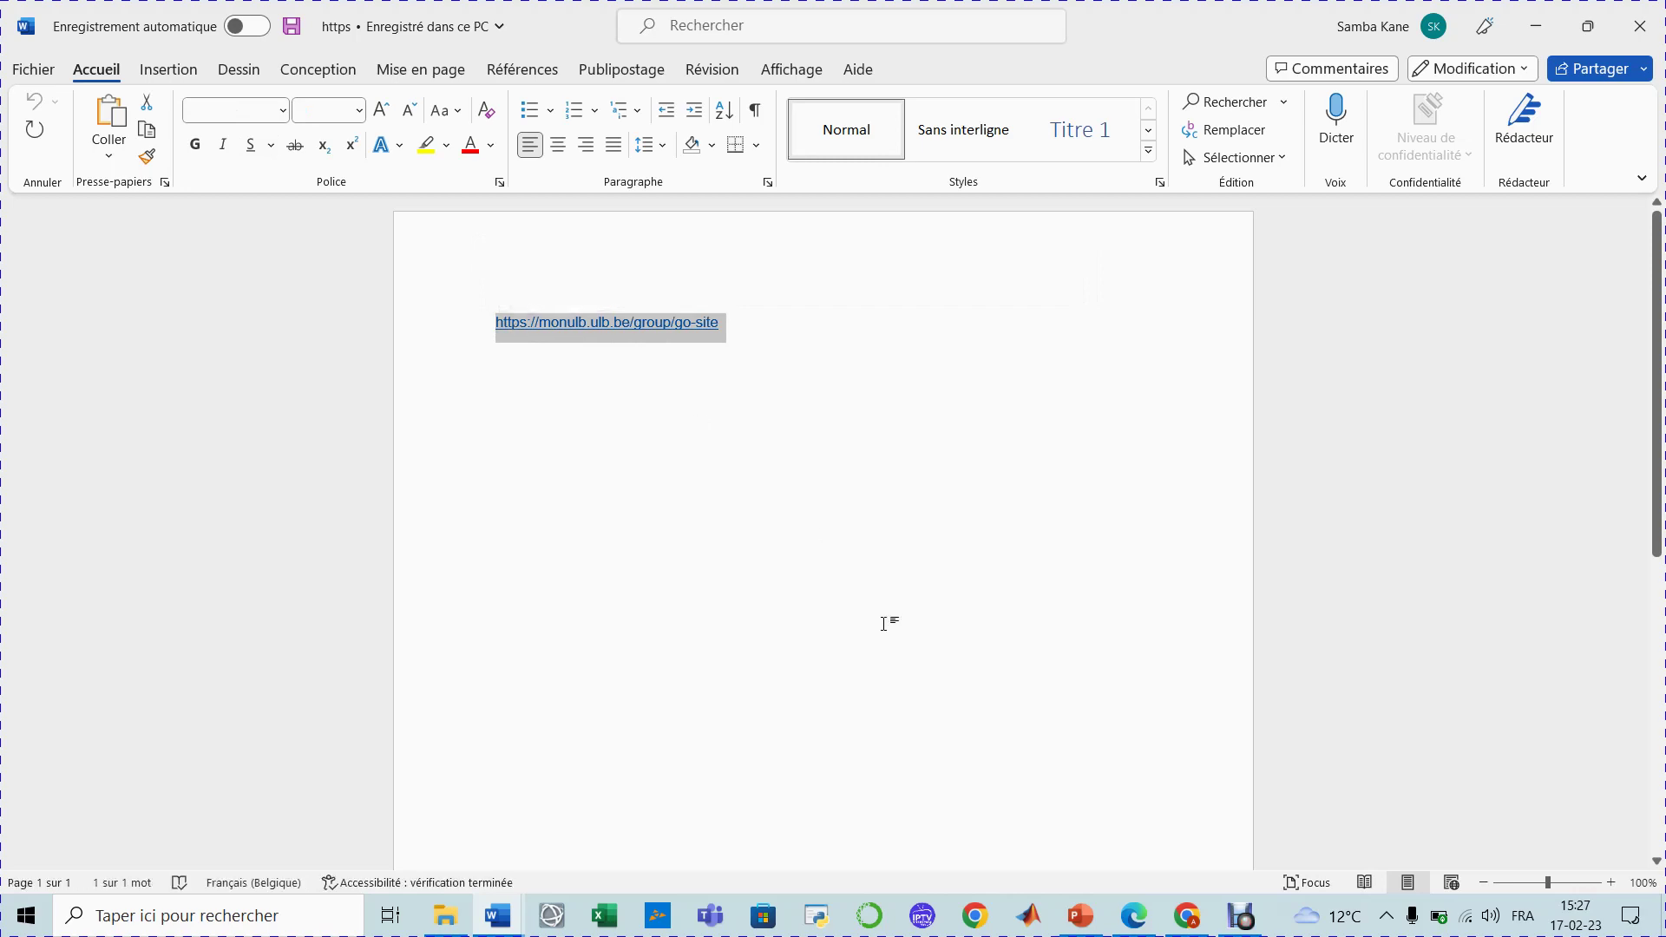
click(1182, 921)
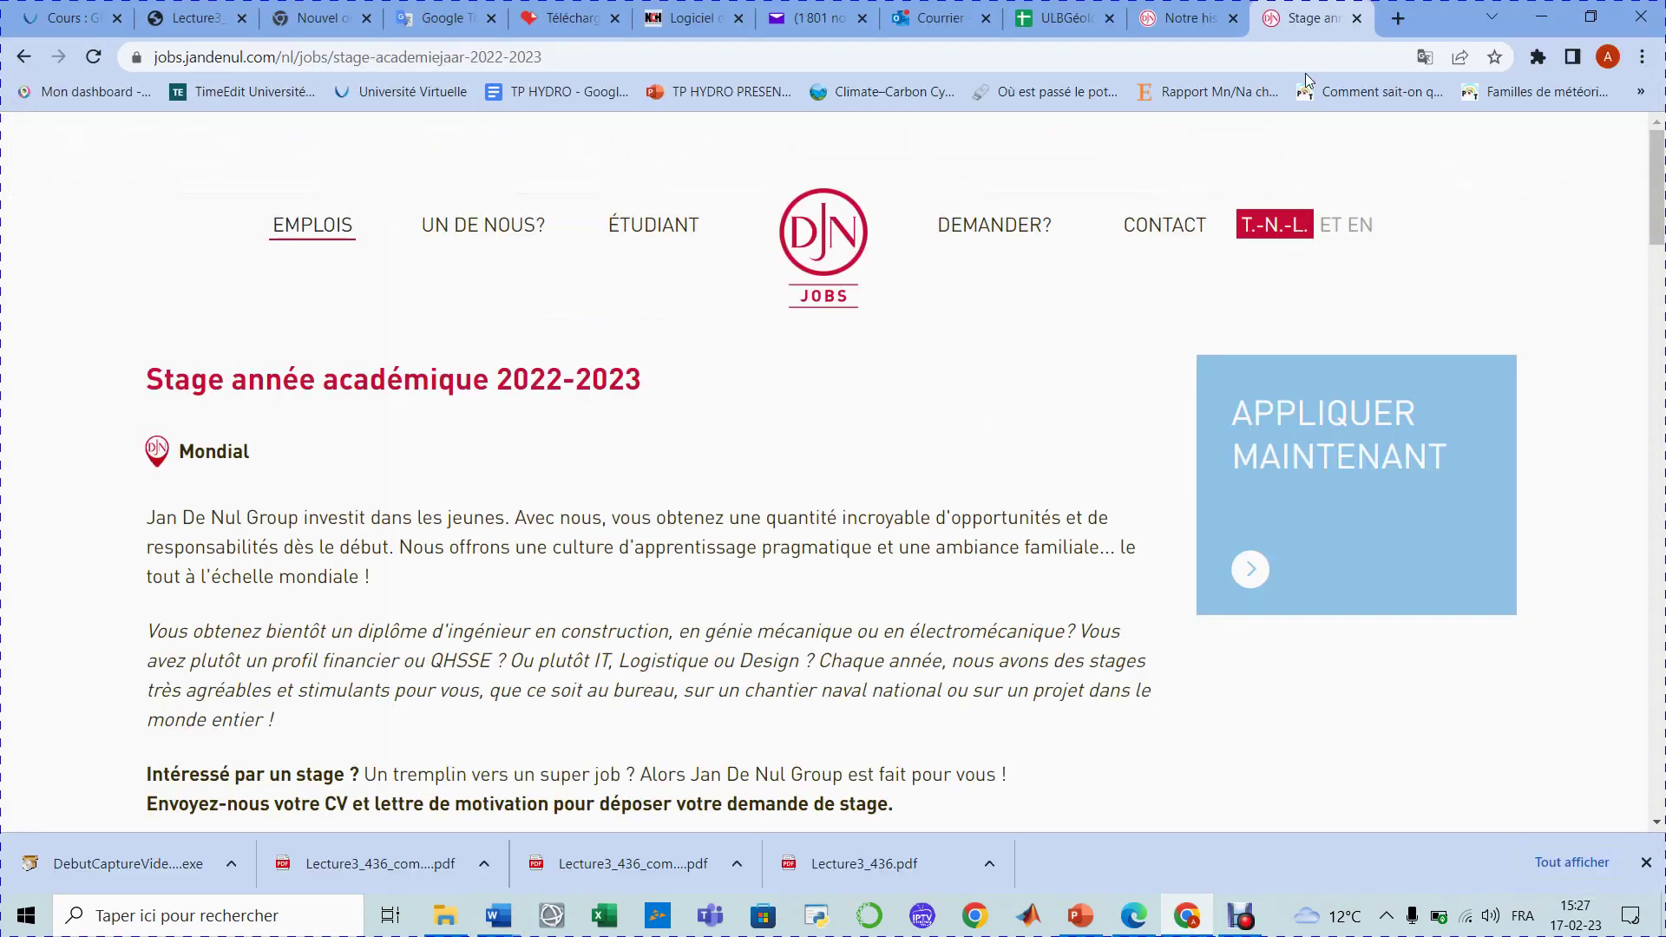
click(1398, 18)
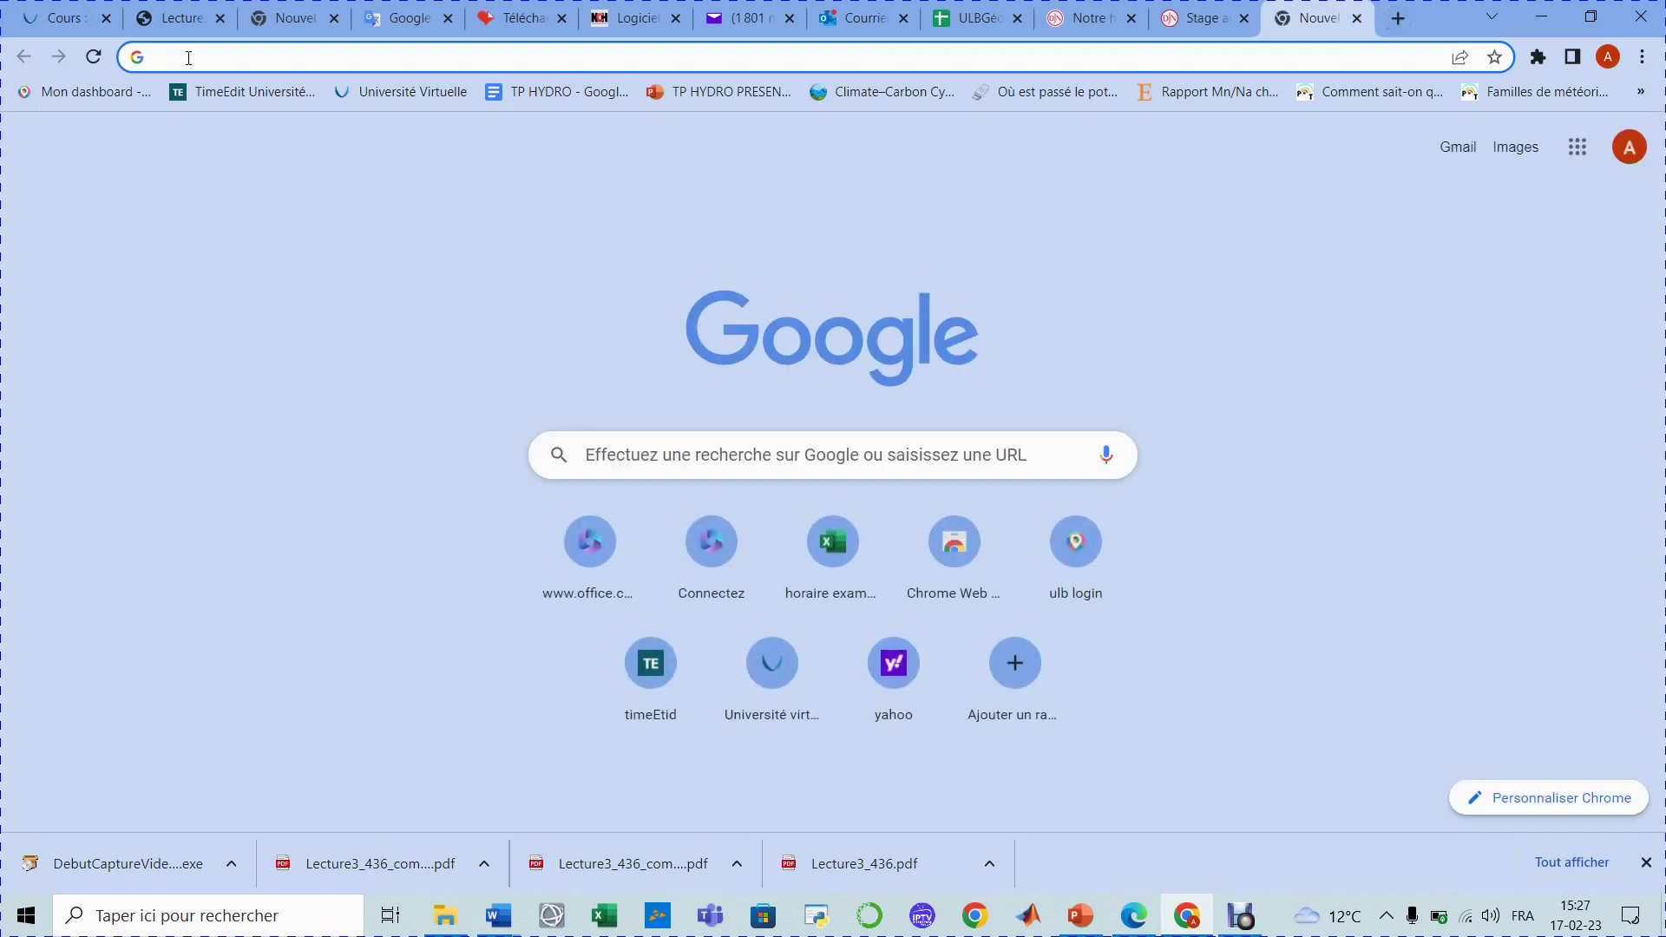
text(https://monulb.ulb.be/group/go-site)
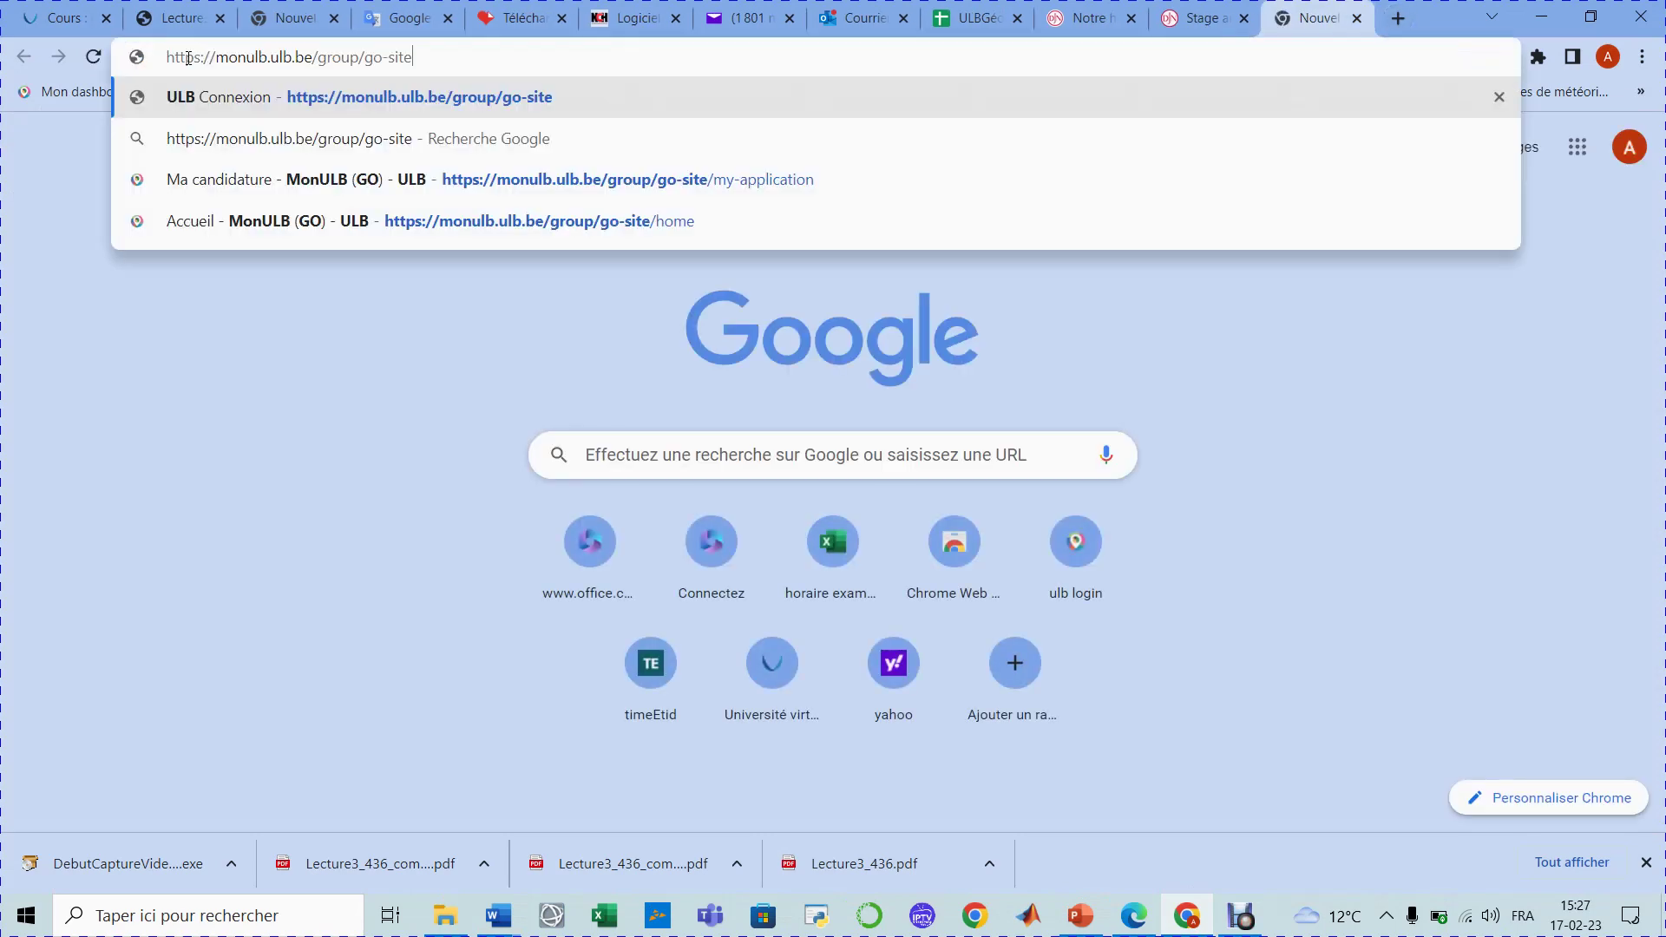
key(Return)
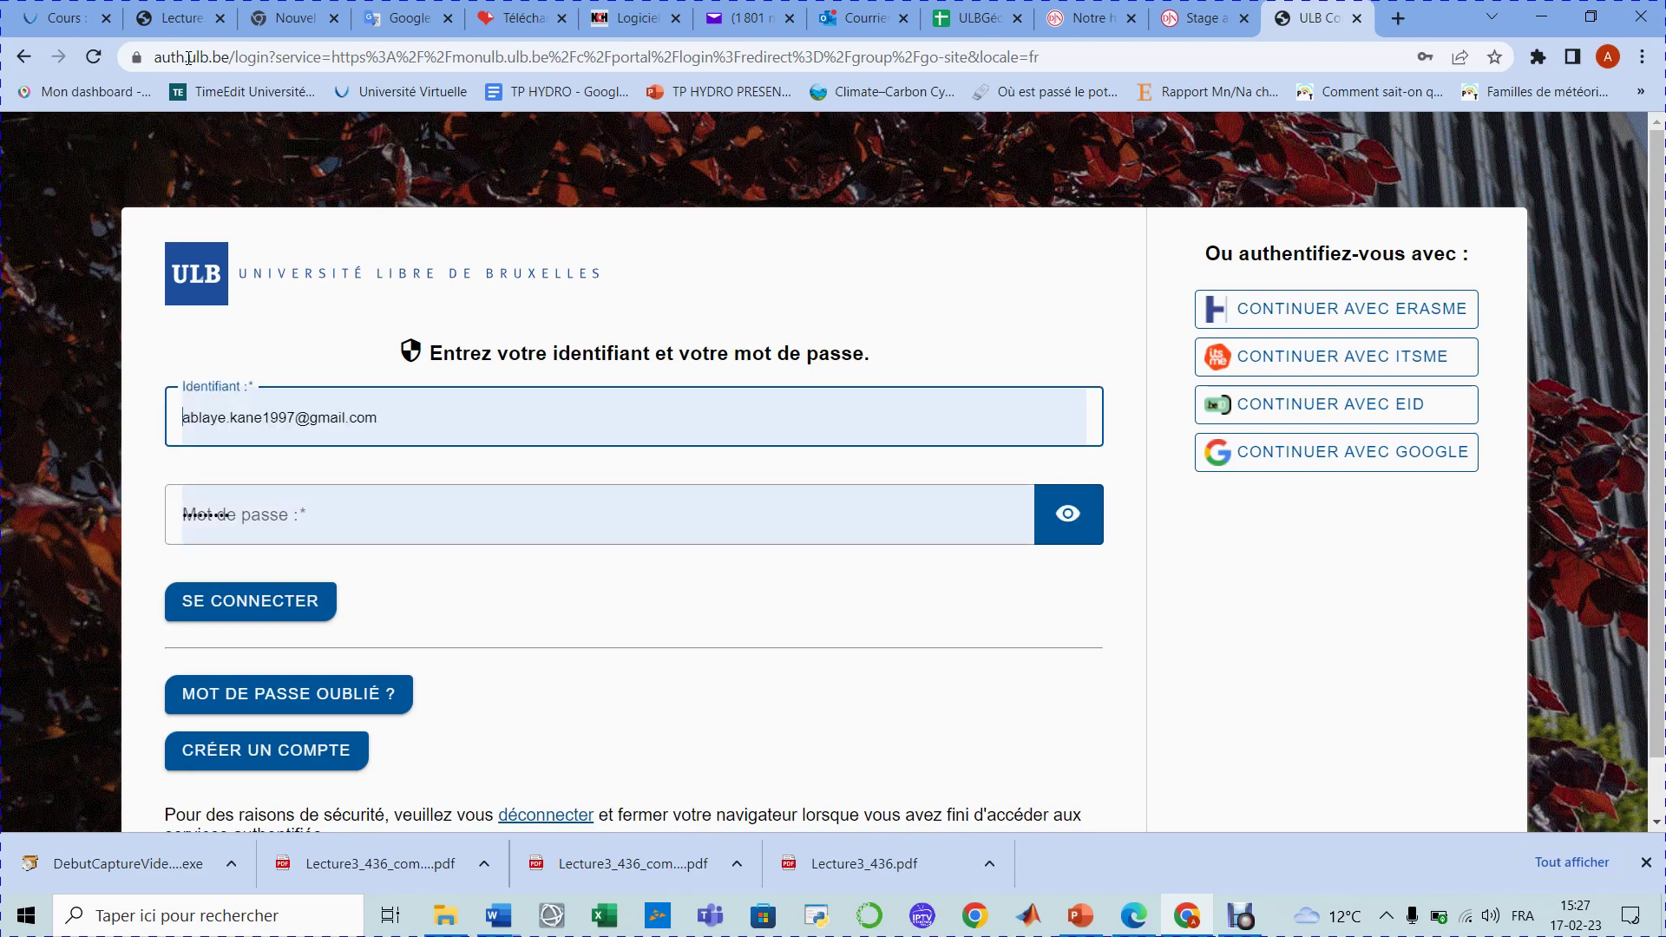
Step: Open the account creation page and display the manual form for applicants without an eID card
scroll(609, 619, down, 1)
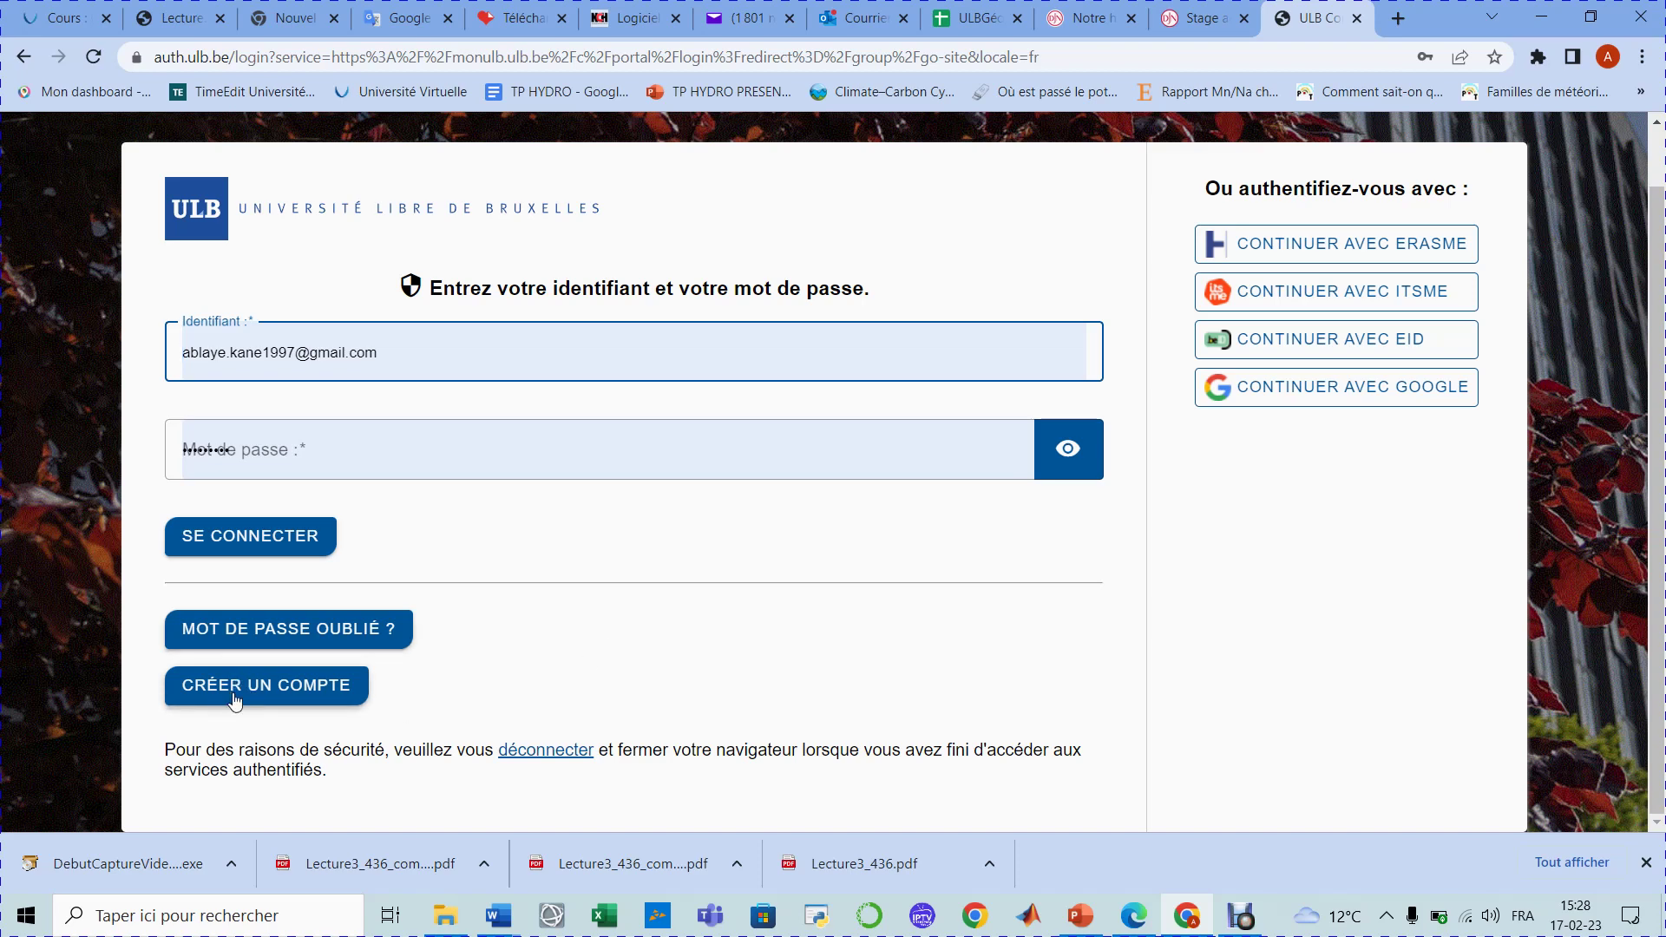
click(299, 705)
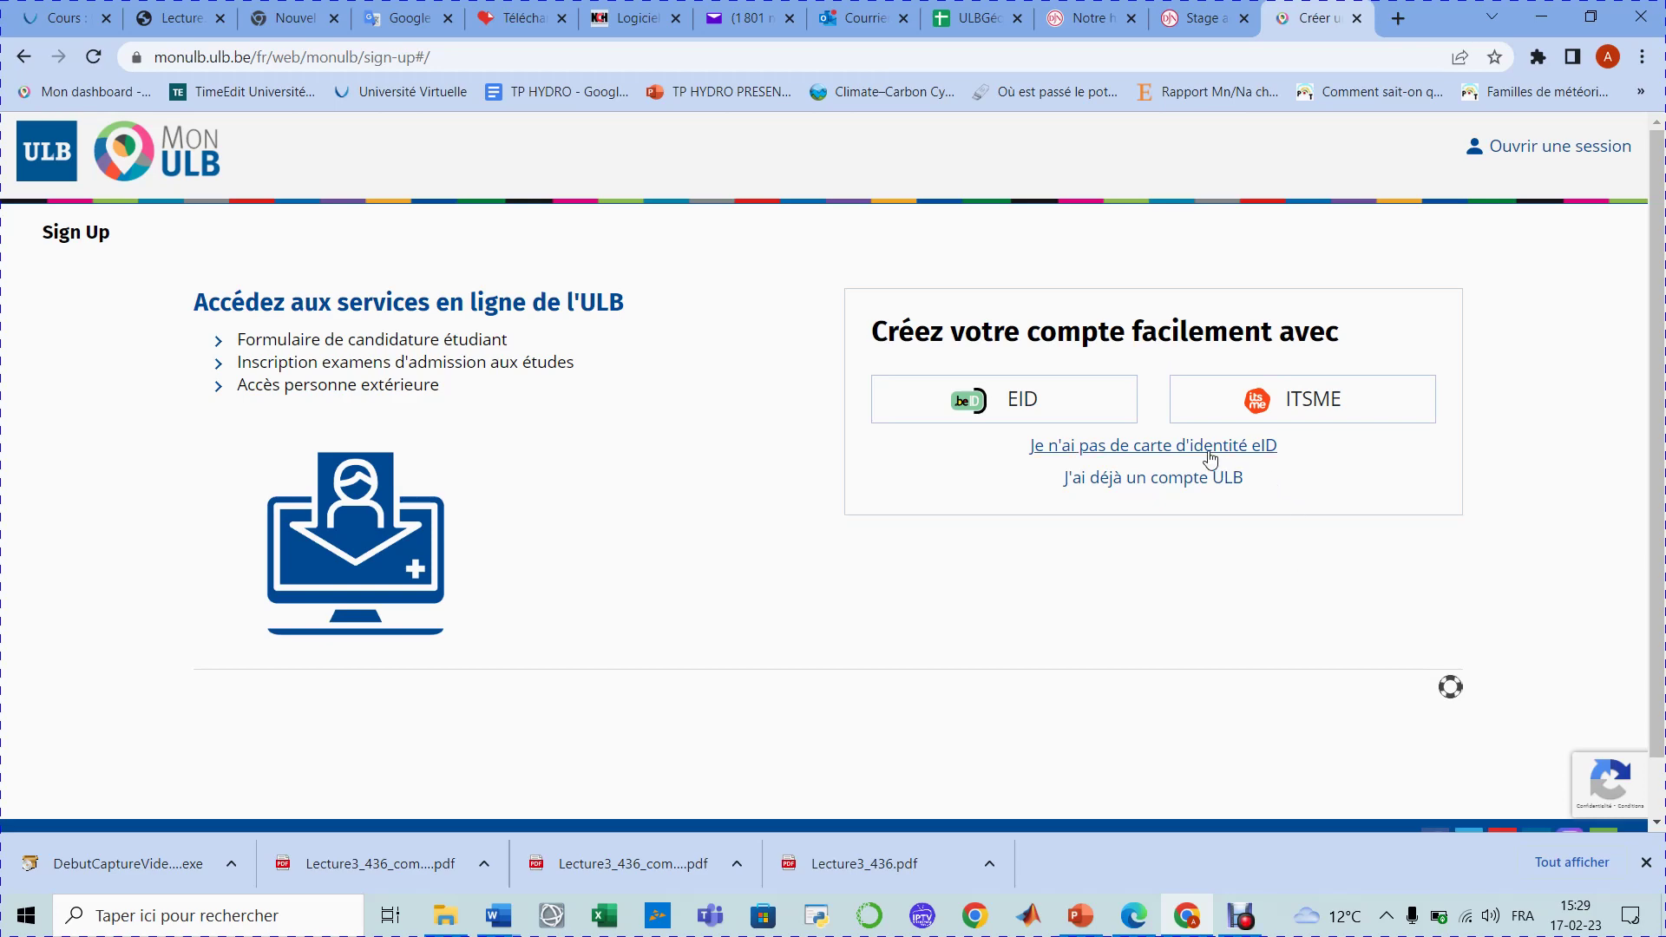
click(1157, 448)
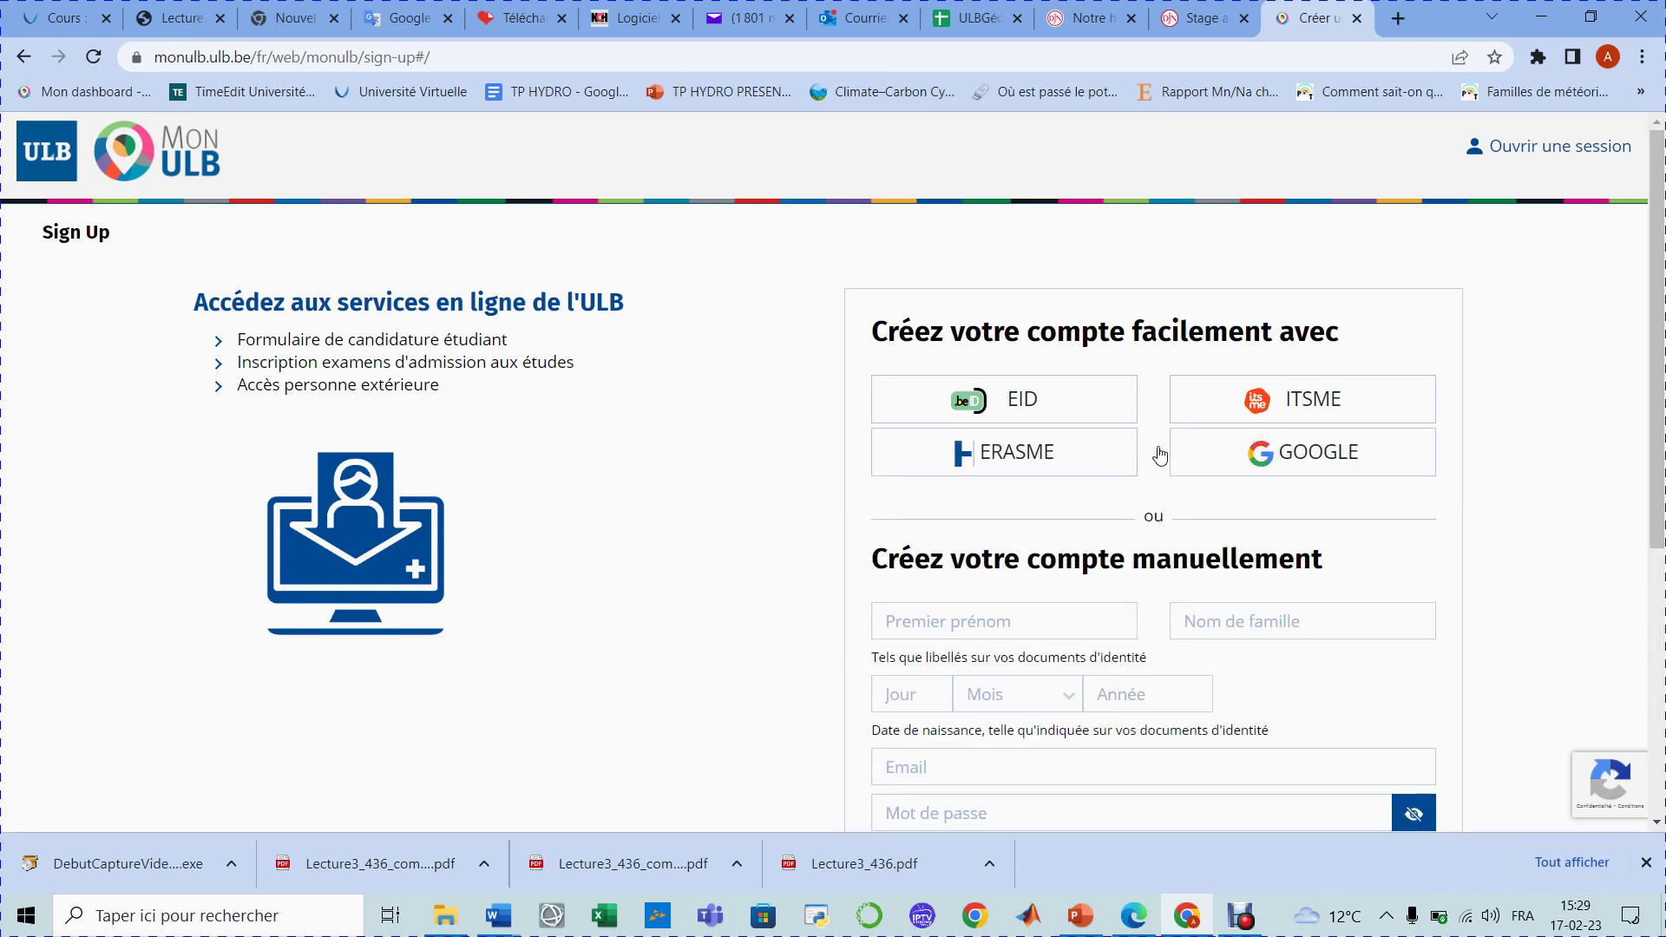
scroll(1172, 617, down, 1)
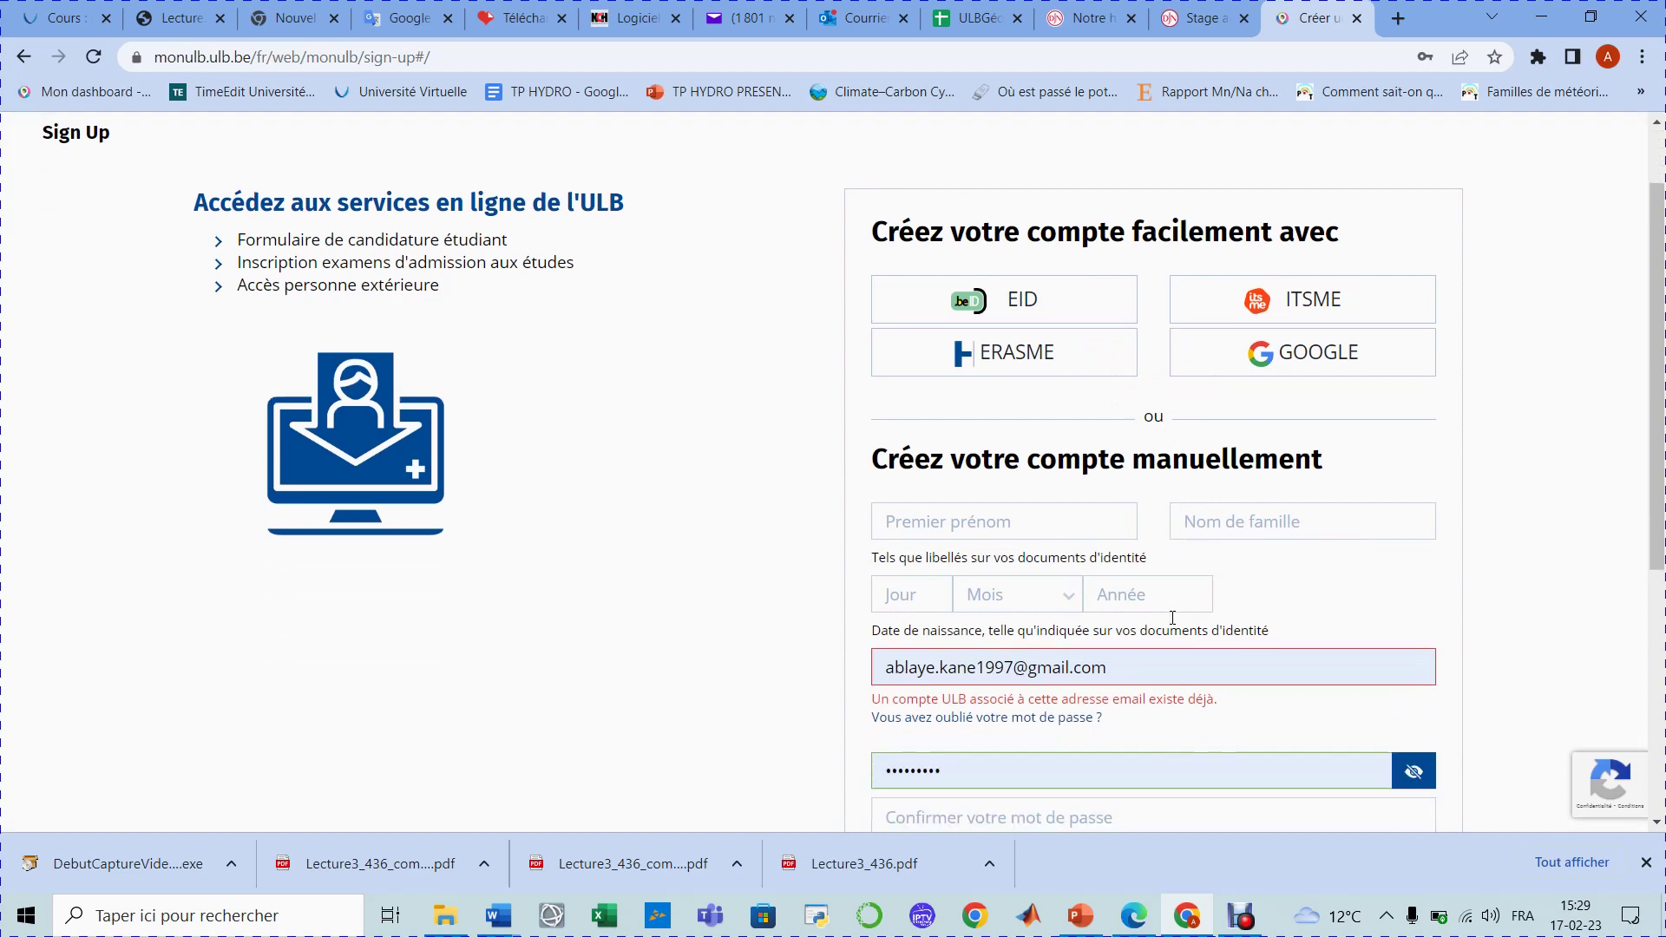
scroll(1172, 618, down, 1)
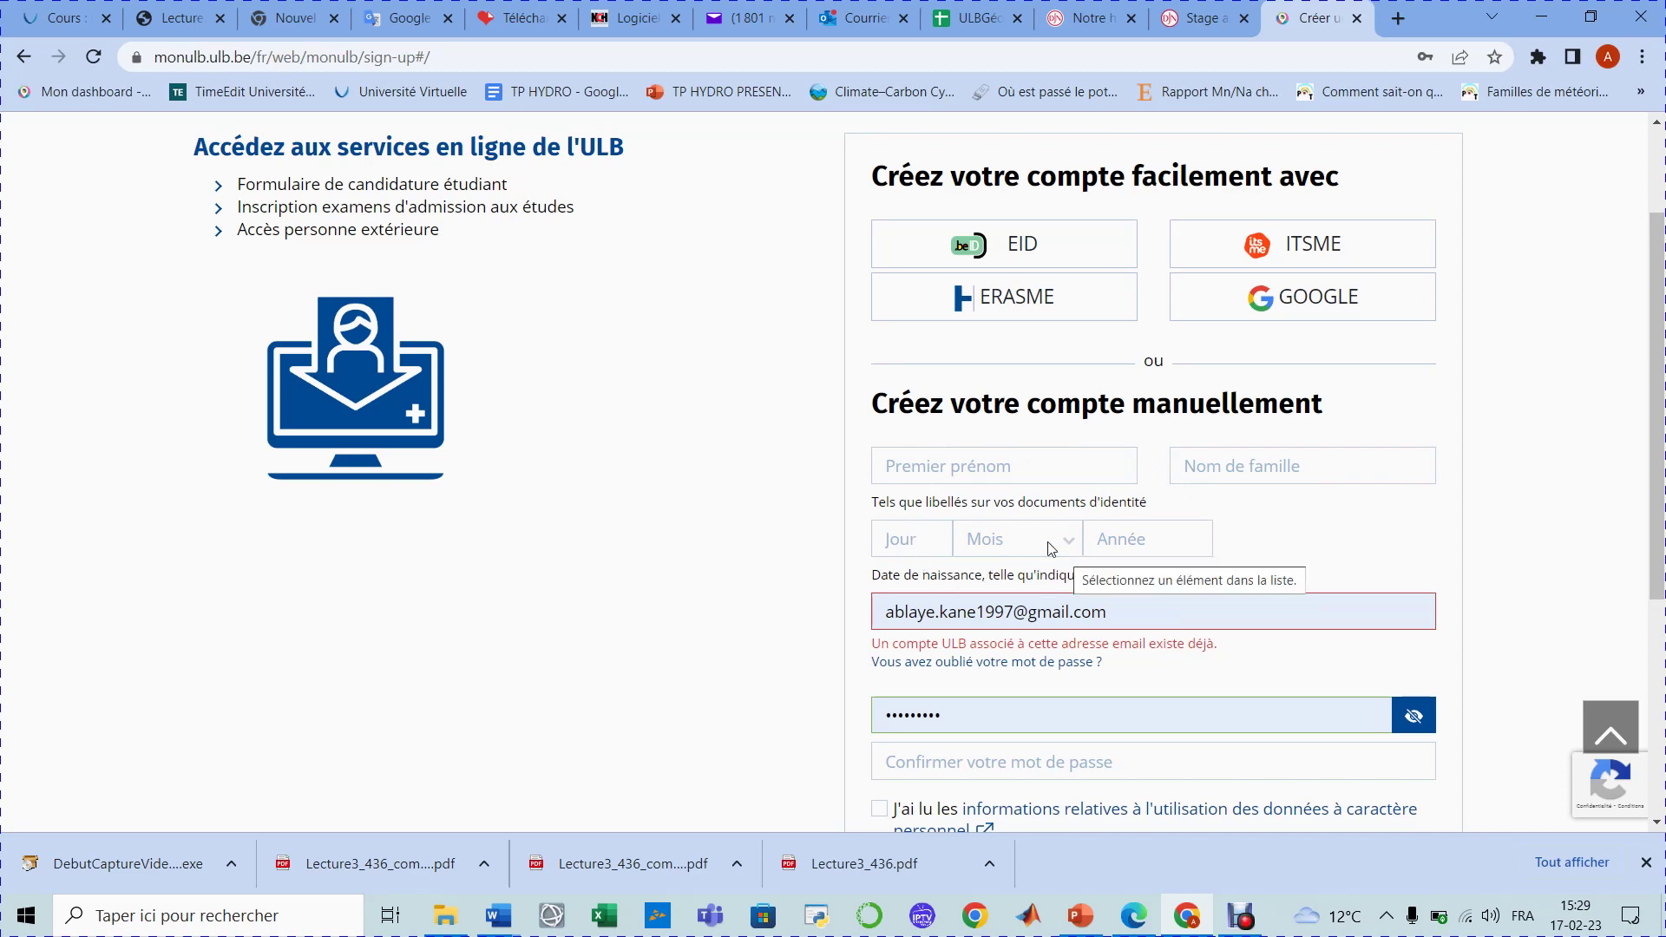
Step: Clear the prefilled e-mail address from the manual account creation form
click(1125, 611)
key(BackSpace)
key(BackSpace)
key(BackSpace)
key(BackSpace)
key(BackSpace)
key(BackSpace)
key(BackSpace)
key(BackSpace)
key(BackSpace)
key(BackSpace)
key(BackSpace)
key(BackSpace)
key(BackSpace)
key(BackSpace)
key(BackSpace)
key(BackSpace)
key(BackSpace)
key(BackSpace)
key(BackSpace)
key(BackSpace)
key(BackSpace)
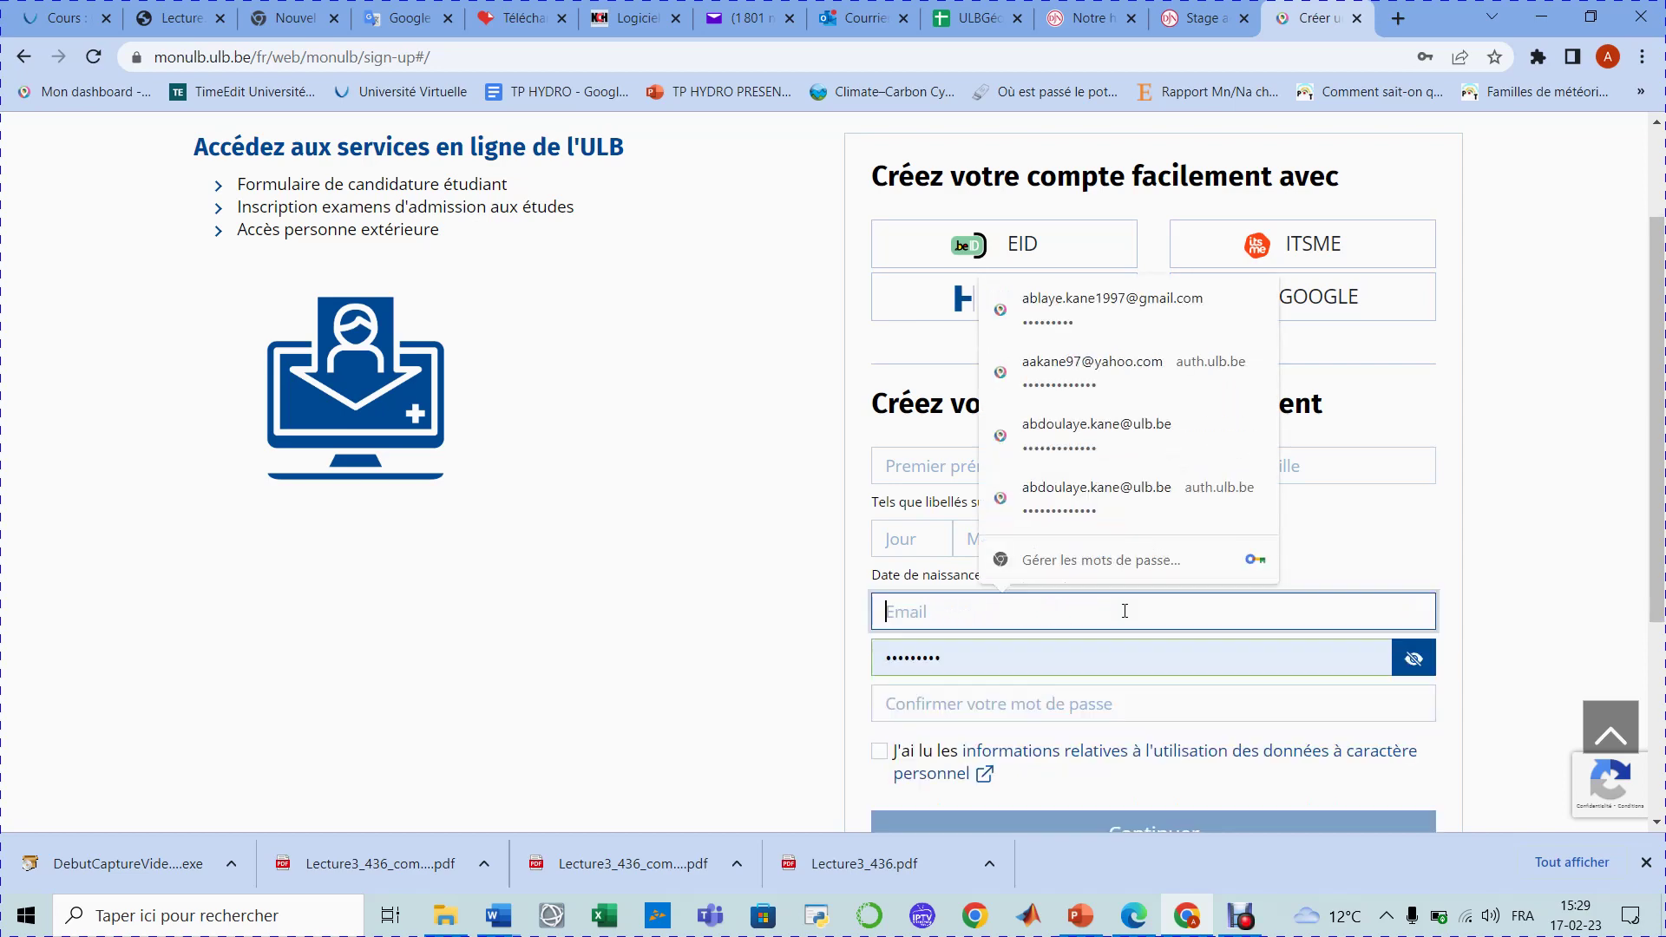
Step: Try a placeholder e-mail address in the account creation form and delete it again
click(1015, 668)
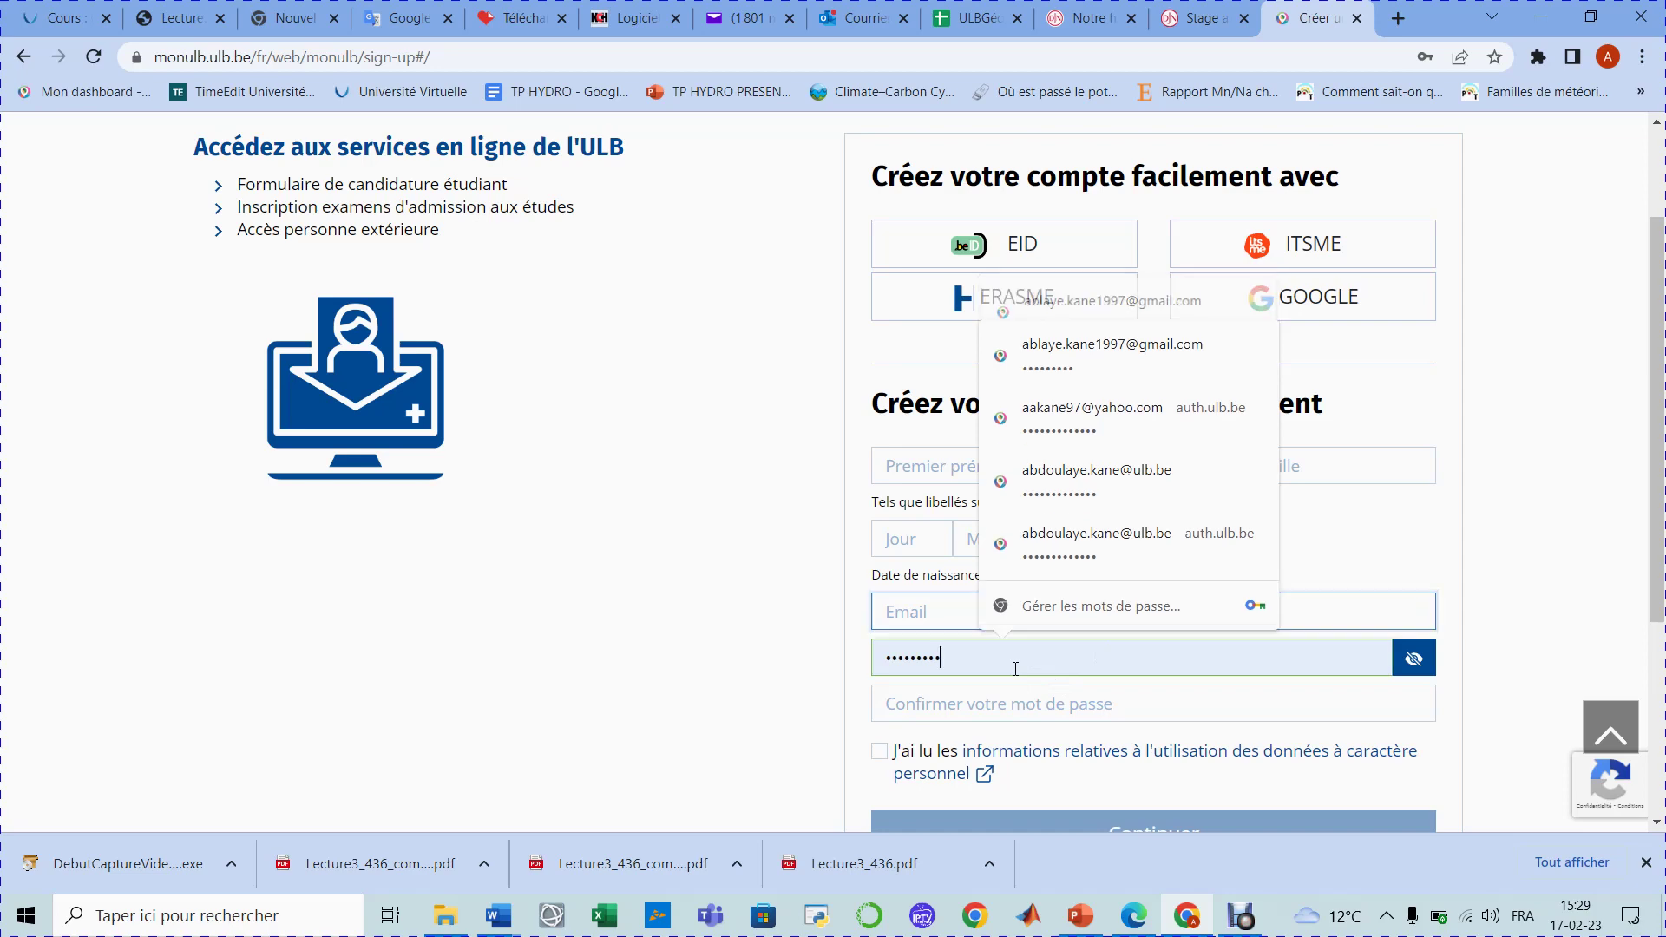
click(941, 614)
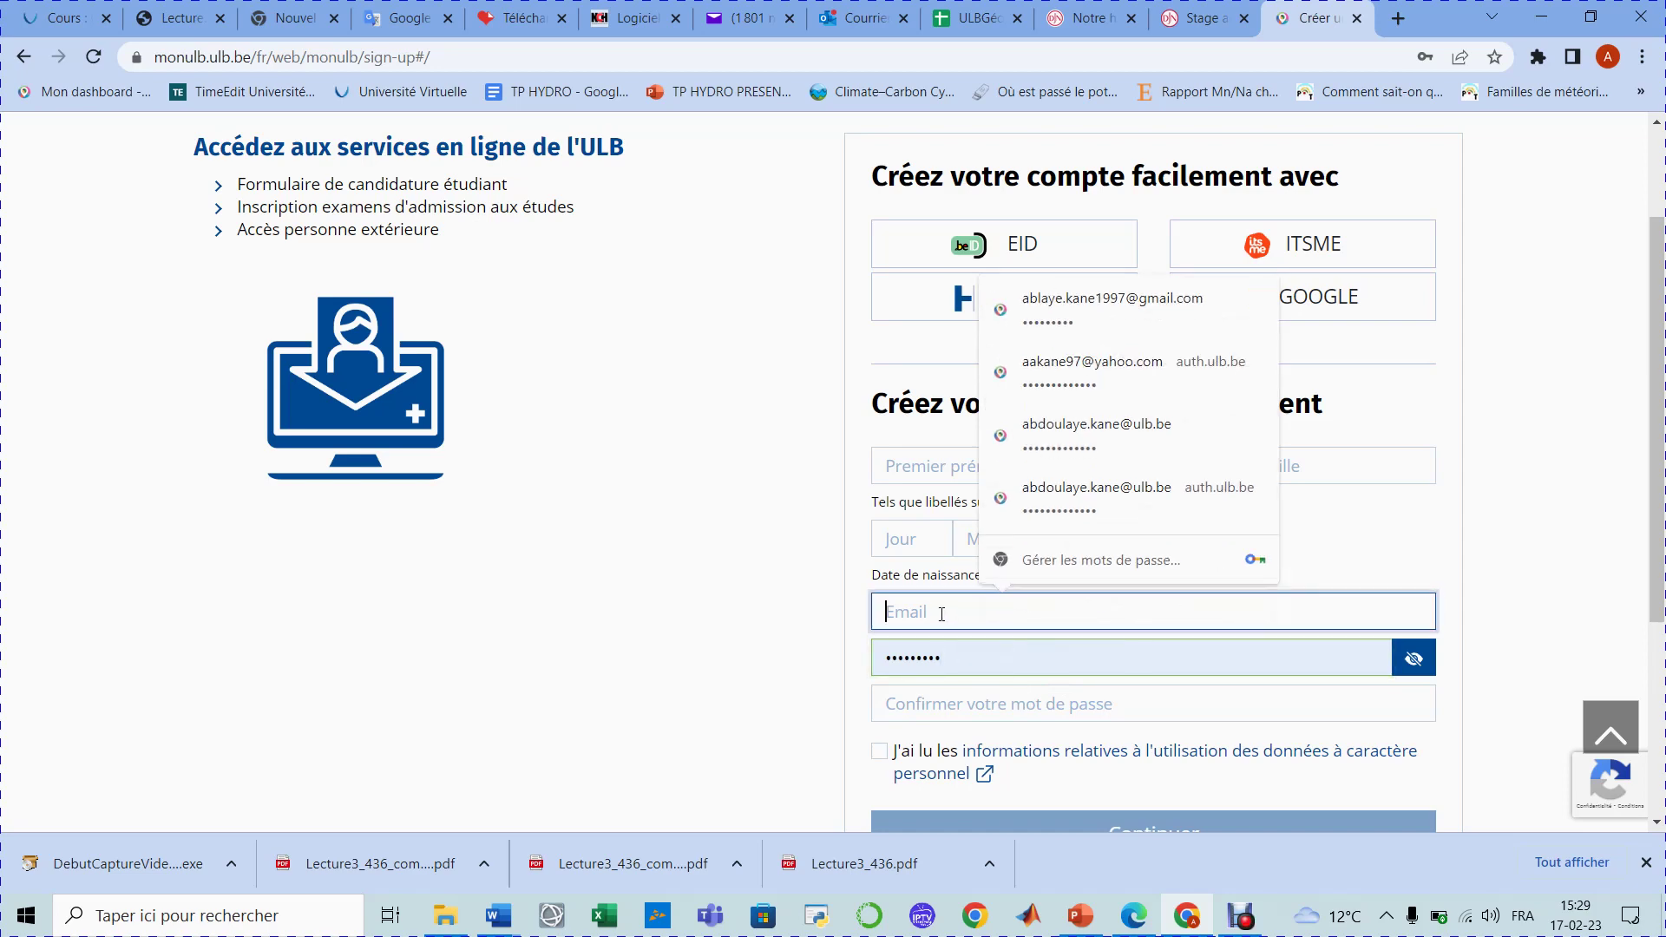
text(sfdgfg)
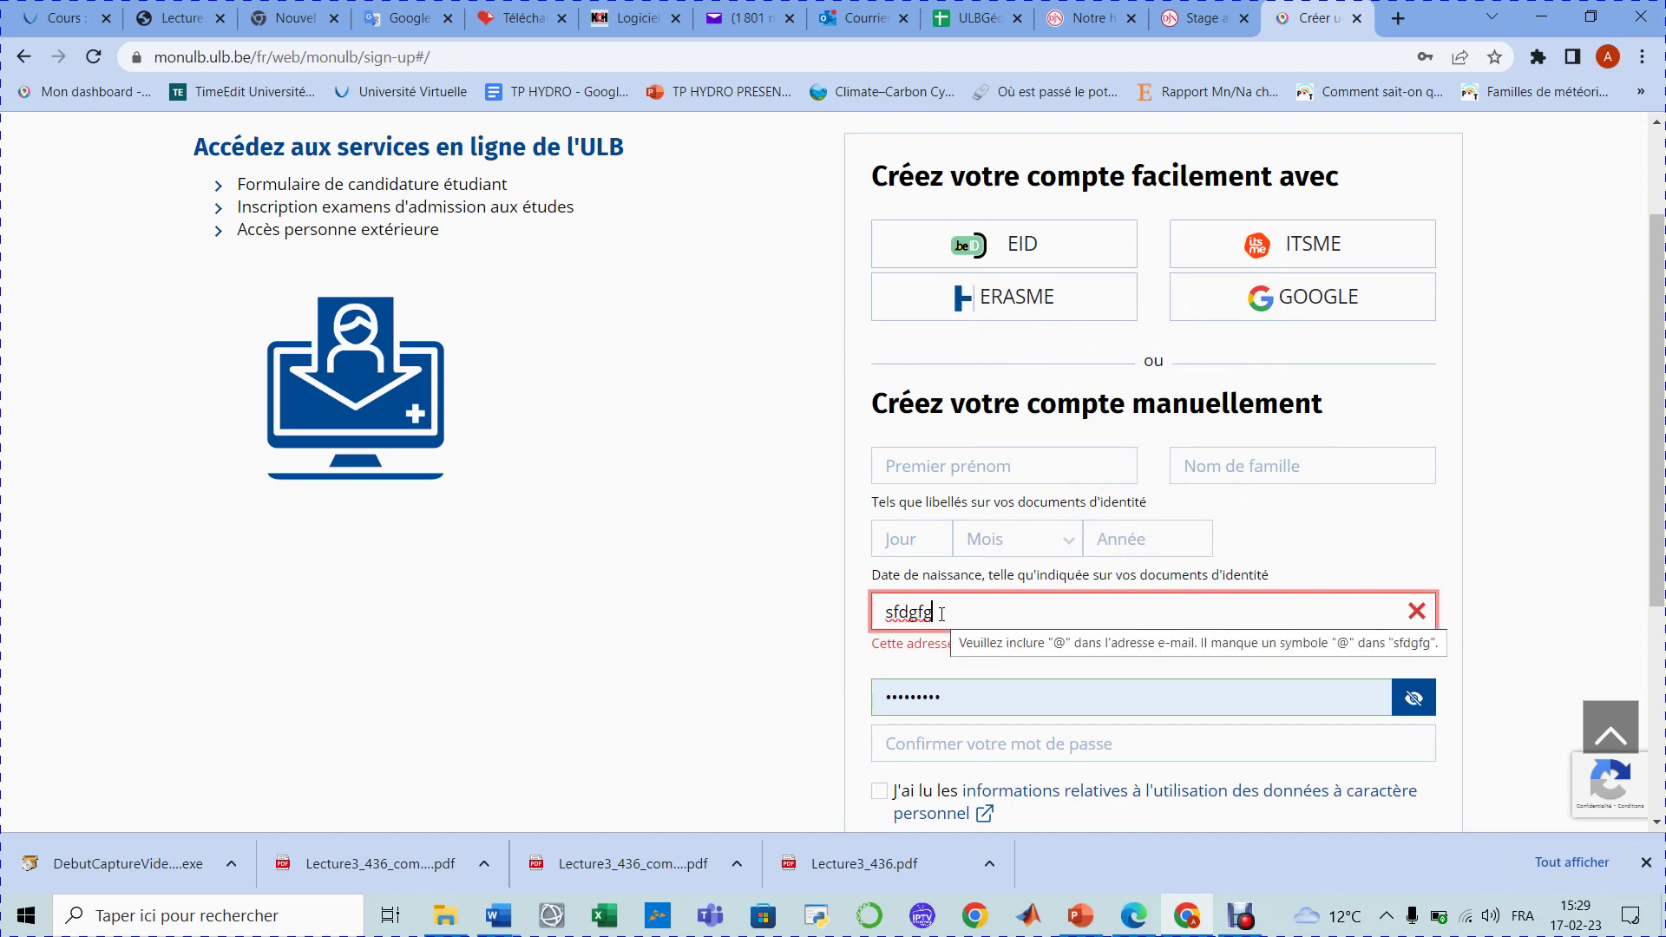
text(g)
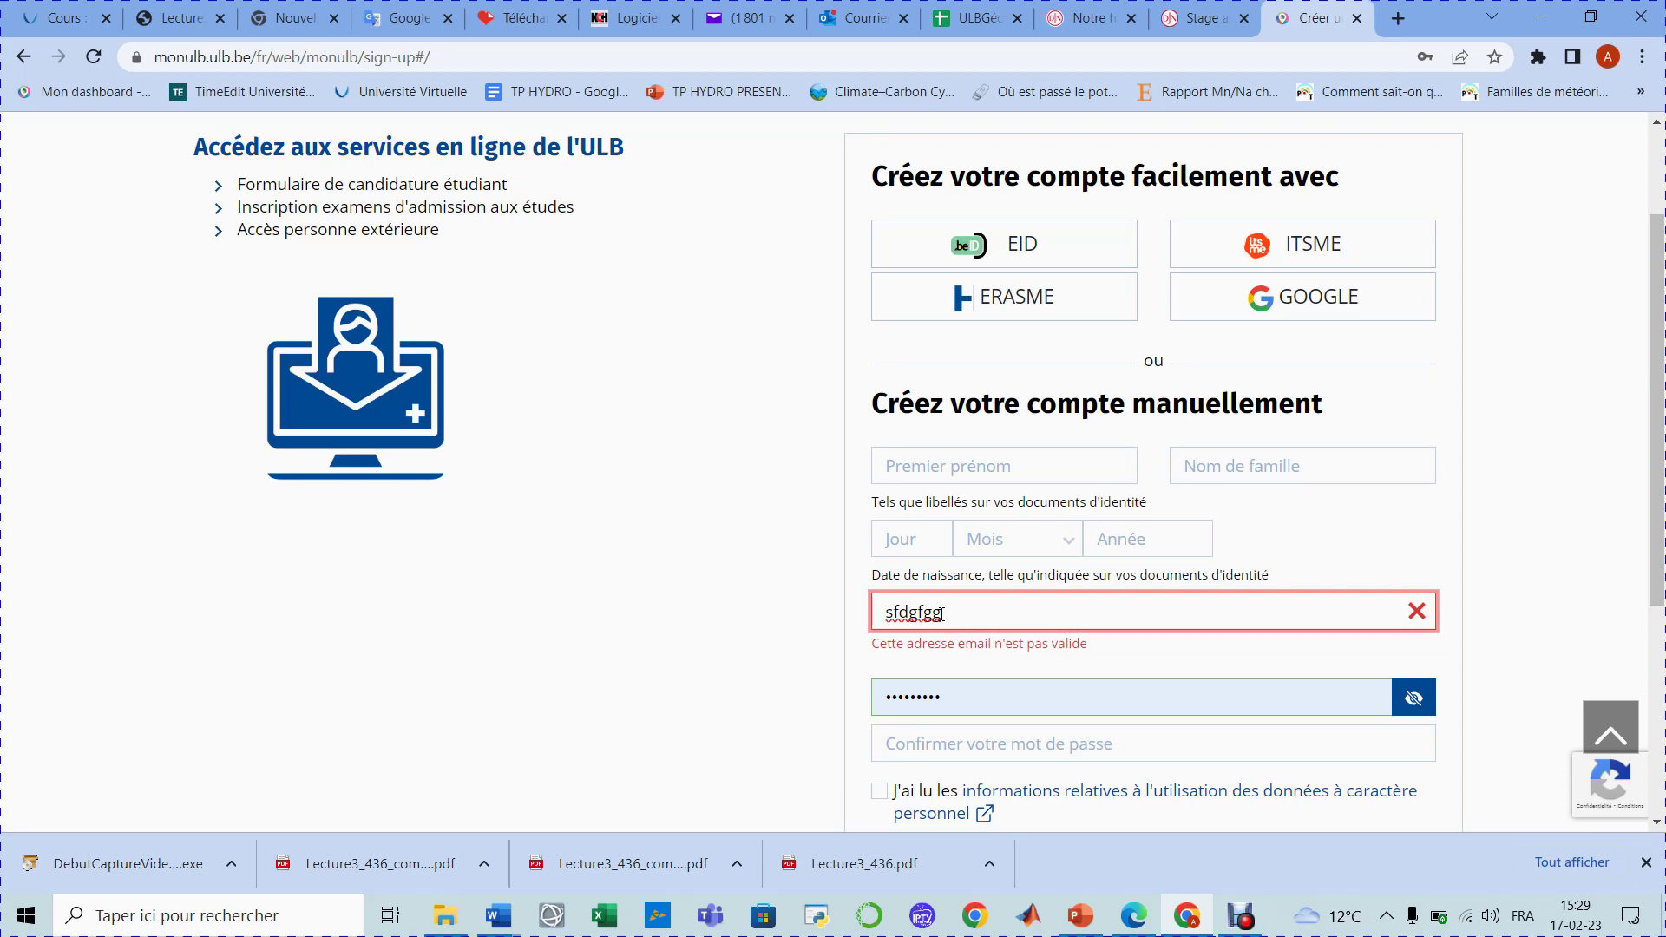
text(@yahoo;com)
click(981, 687)
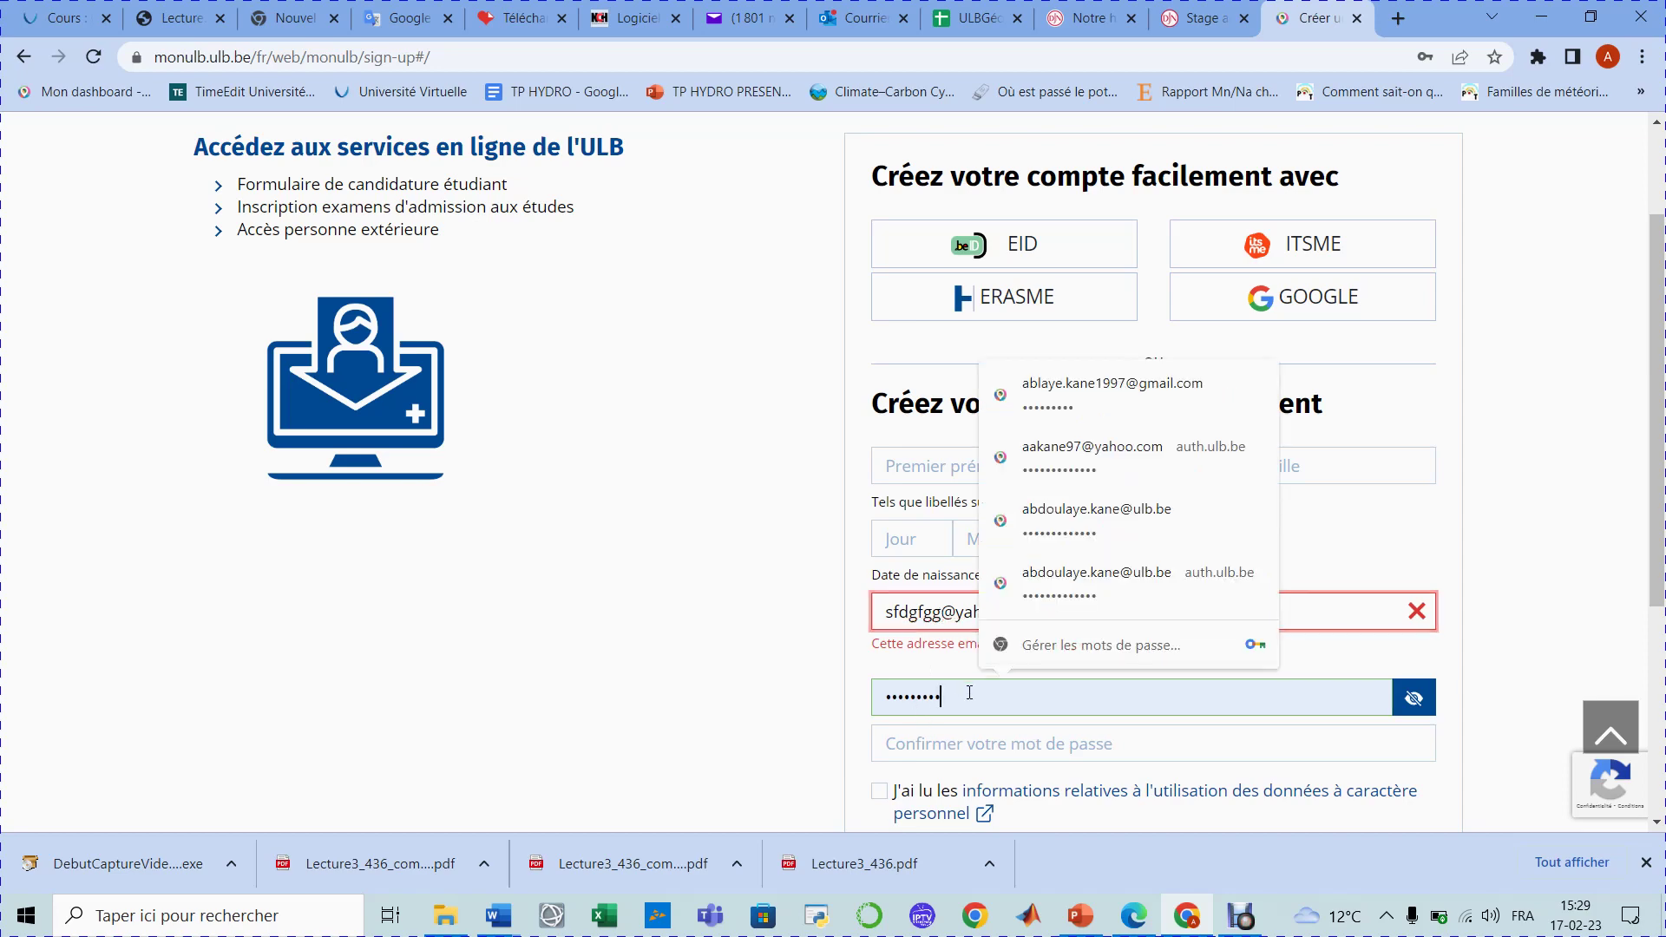
click(1284, 604)
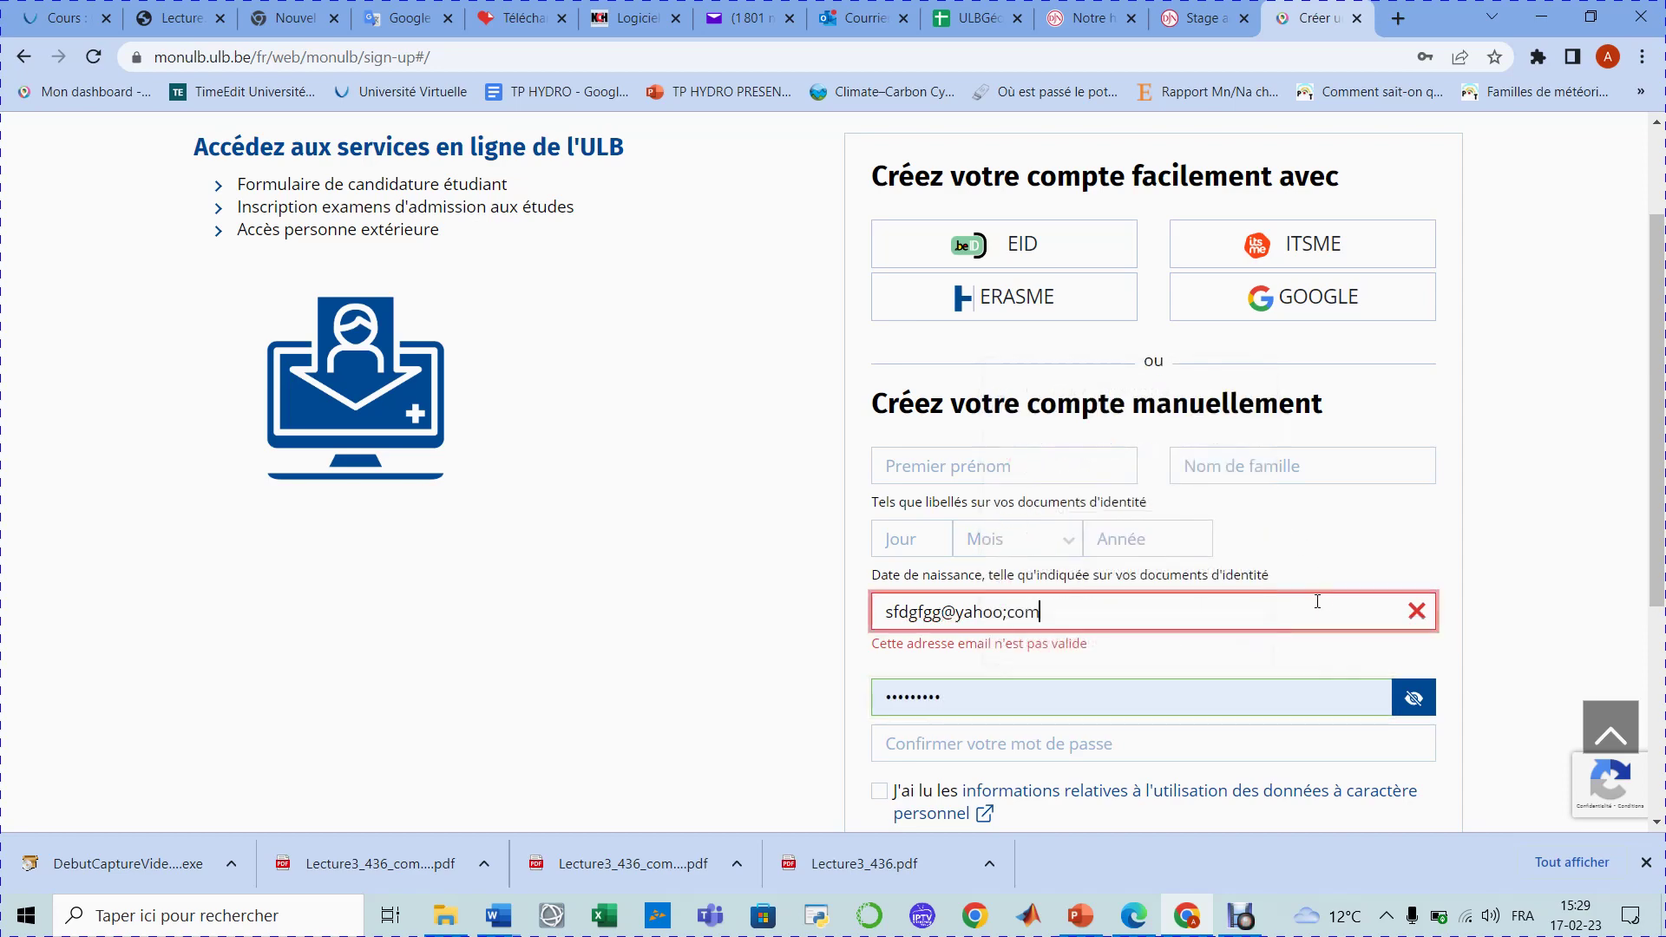
key(BackSpace)
key(BackSpace)
key(BackSpace)
key(BackSpace)
key(BackSpace)
key(BackSpace)
key(BackSpace)
key(BackSpace)
key(BackSpace)
key(BackSpace)
key(BackSpace)
key(BackSpace)
key(BackSpace)
key(BackSpace)
key(BackSpace)
key(BackSpace)
key(BackSpace)
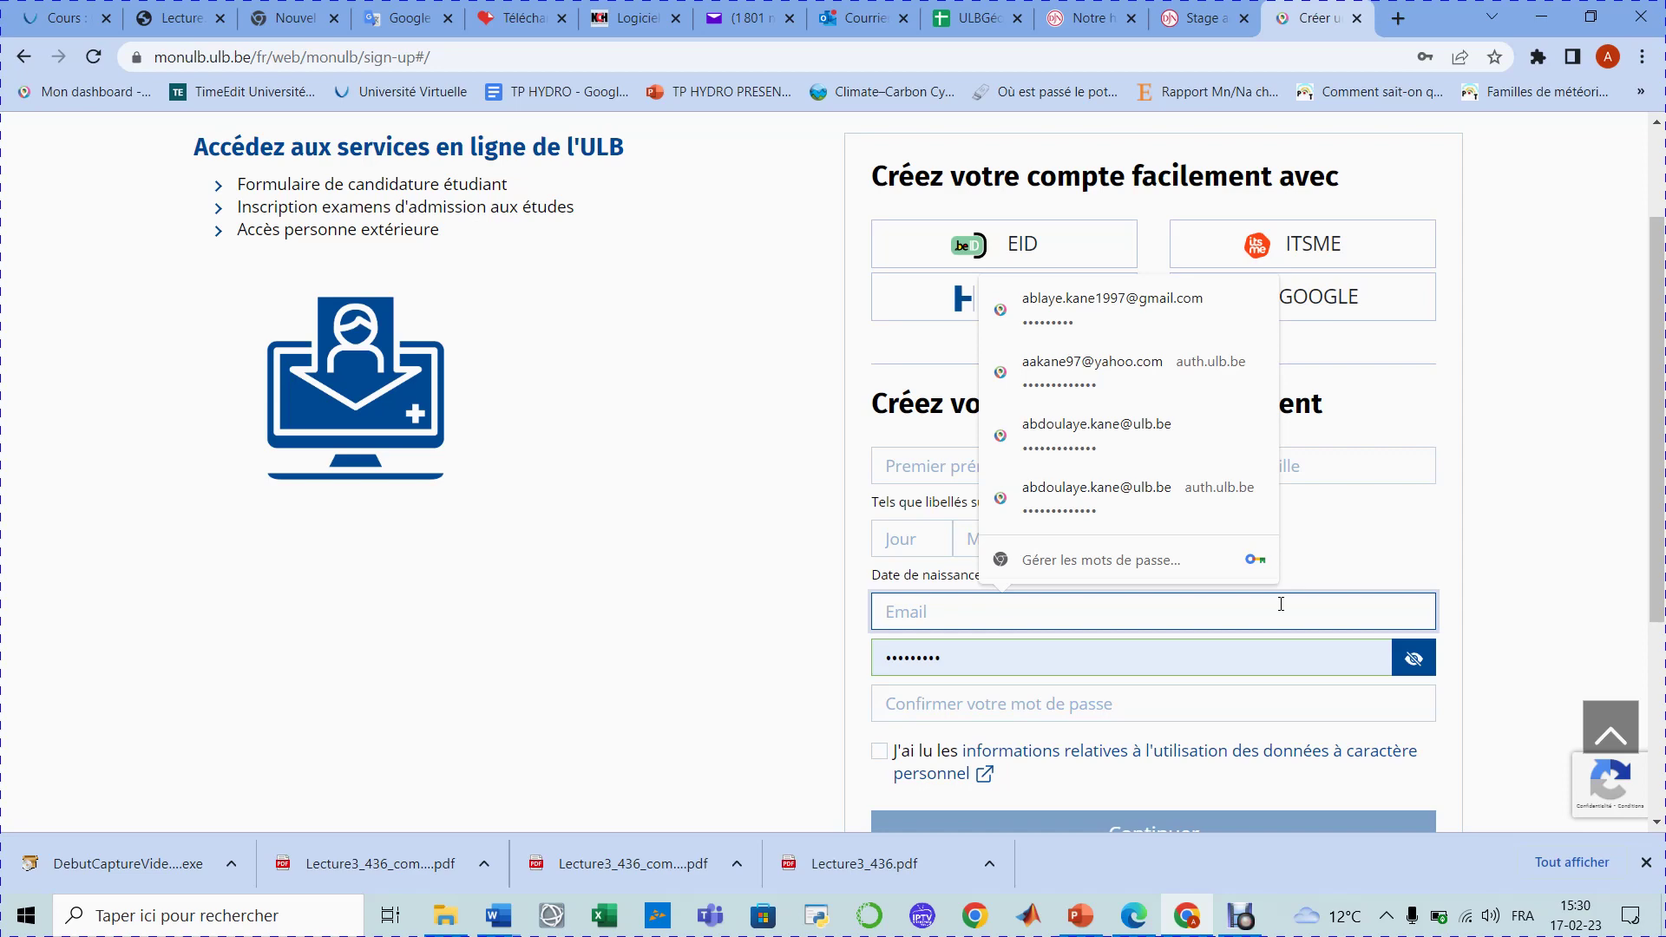
Step: Clear the prefilled password and tick the acknowledgement of the personal data information in the account creation form
click(1009, 668)
key(ctrl+a)
key(BackSpace)
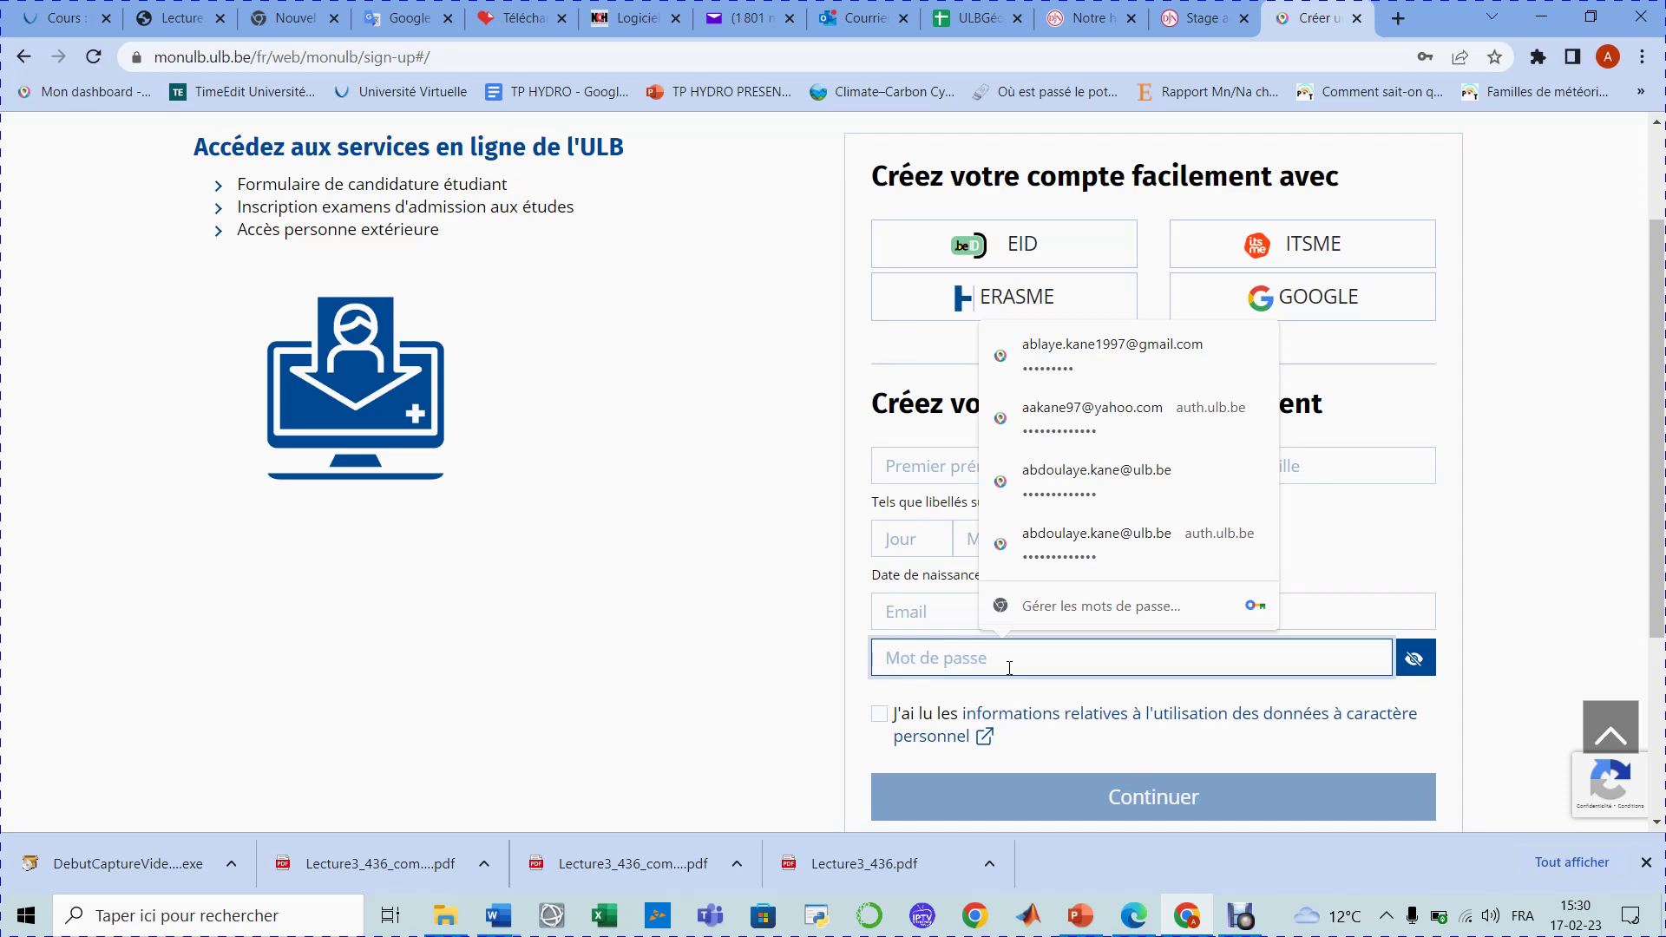
scroll(1010, 667, down, 2)
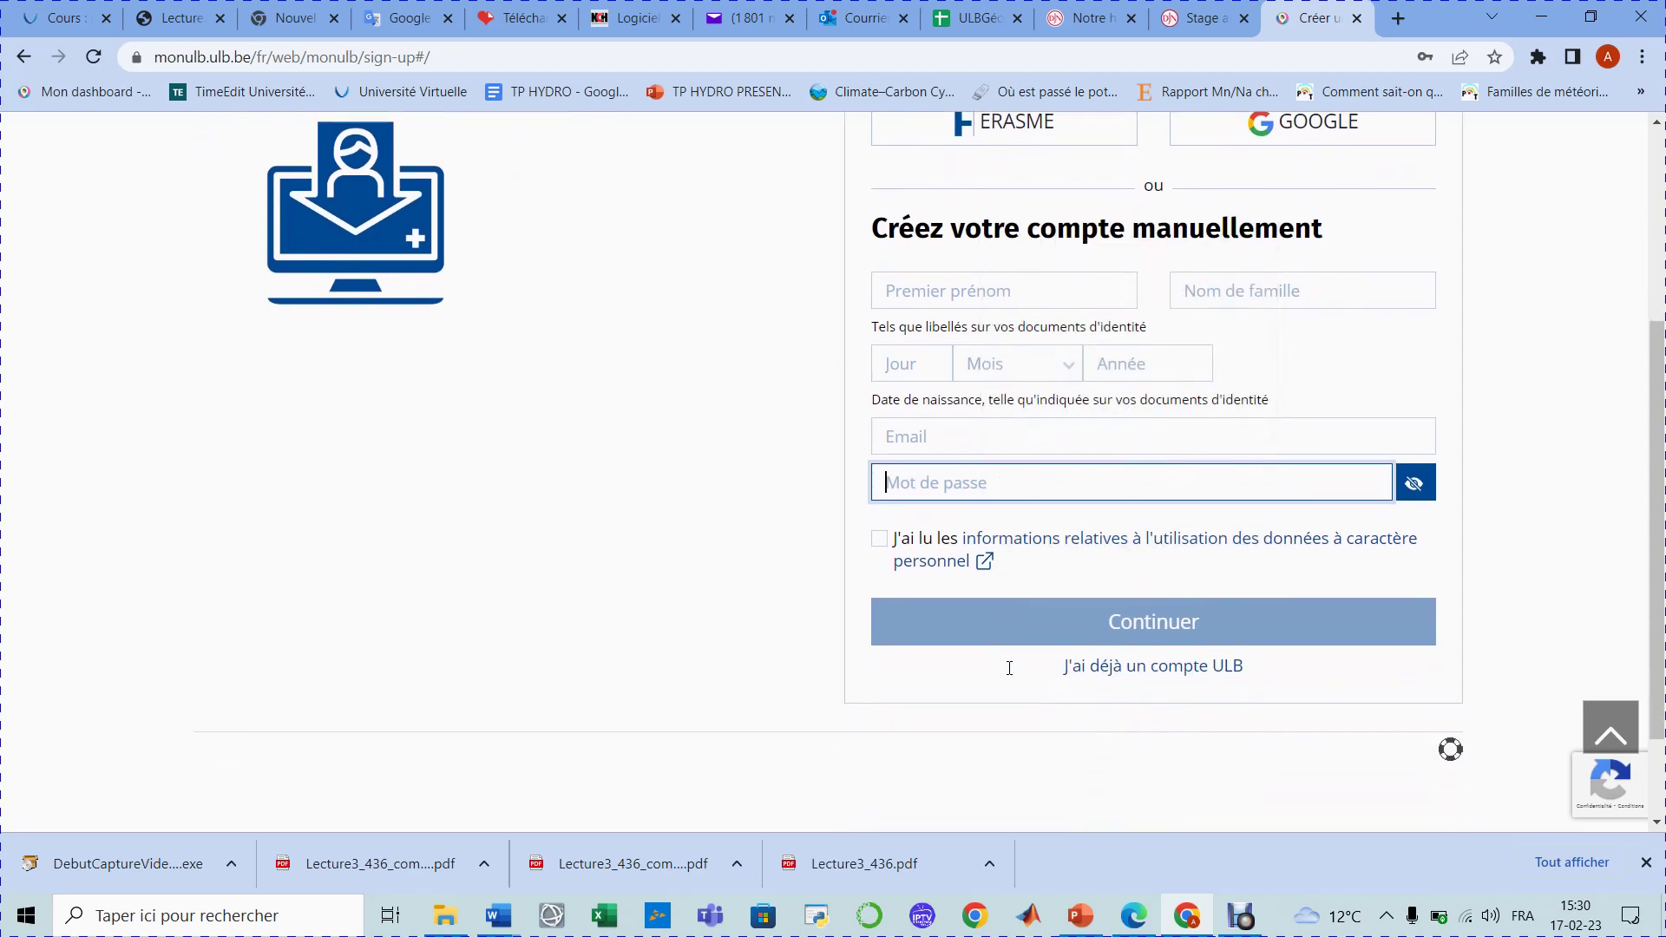
scroll(1009, 667, up, 1)
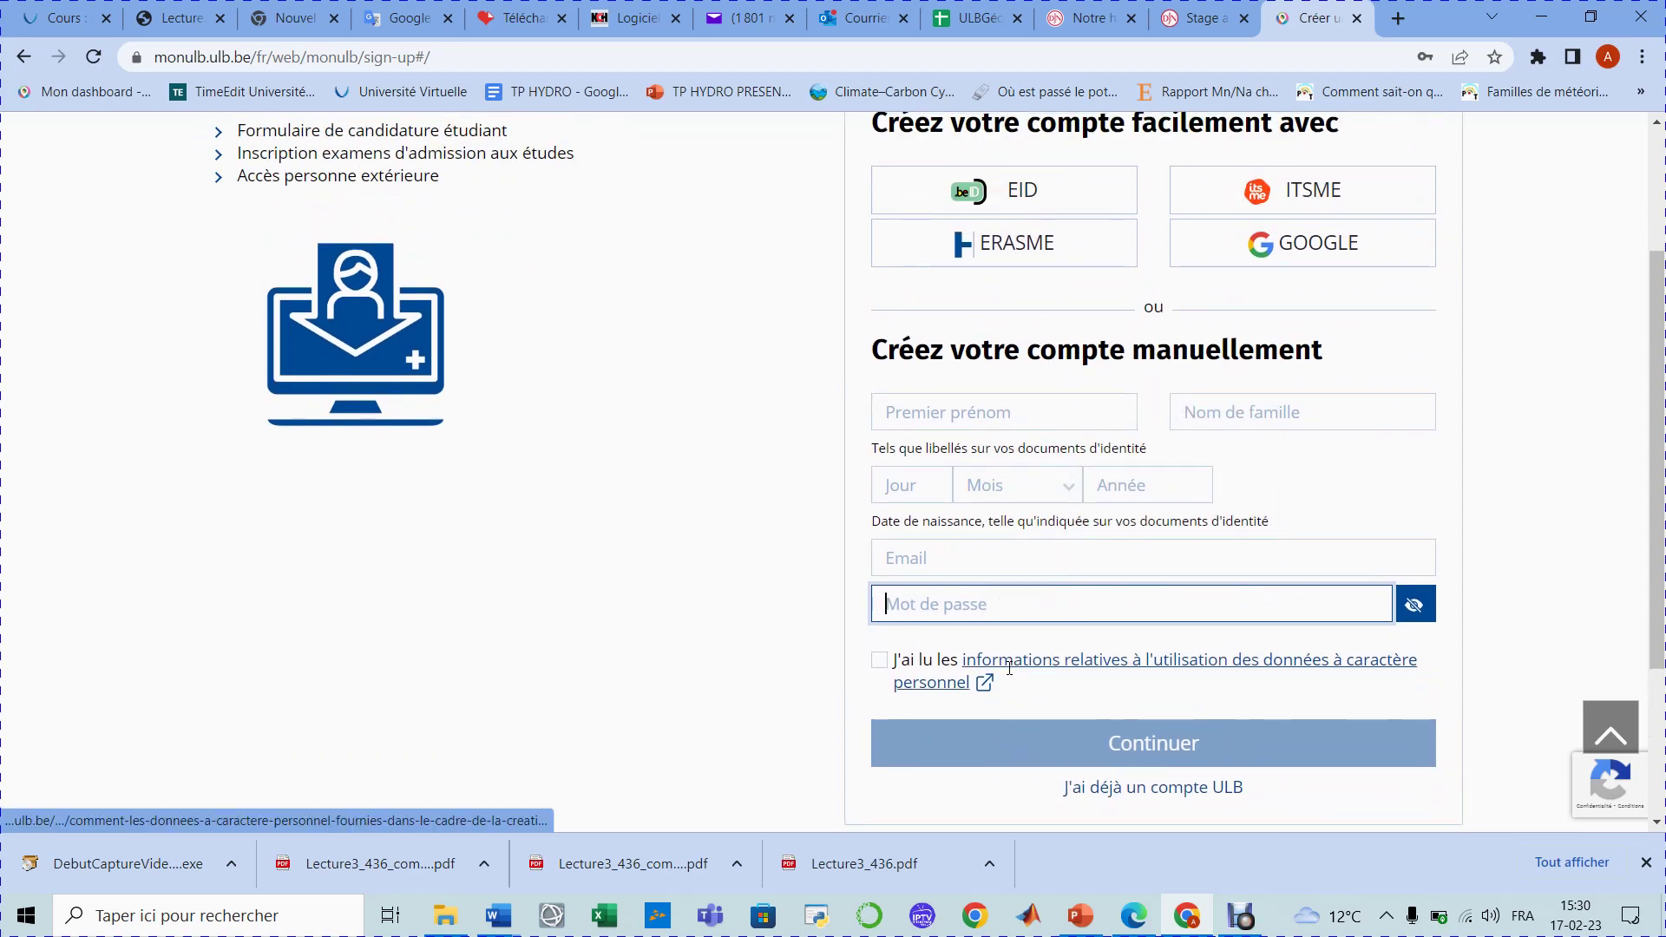
click(881, 666)
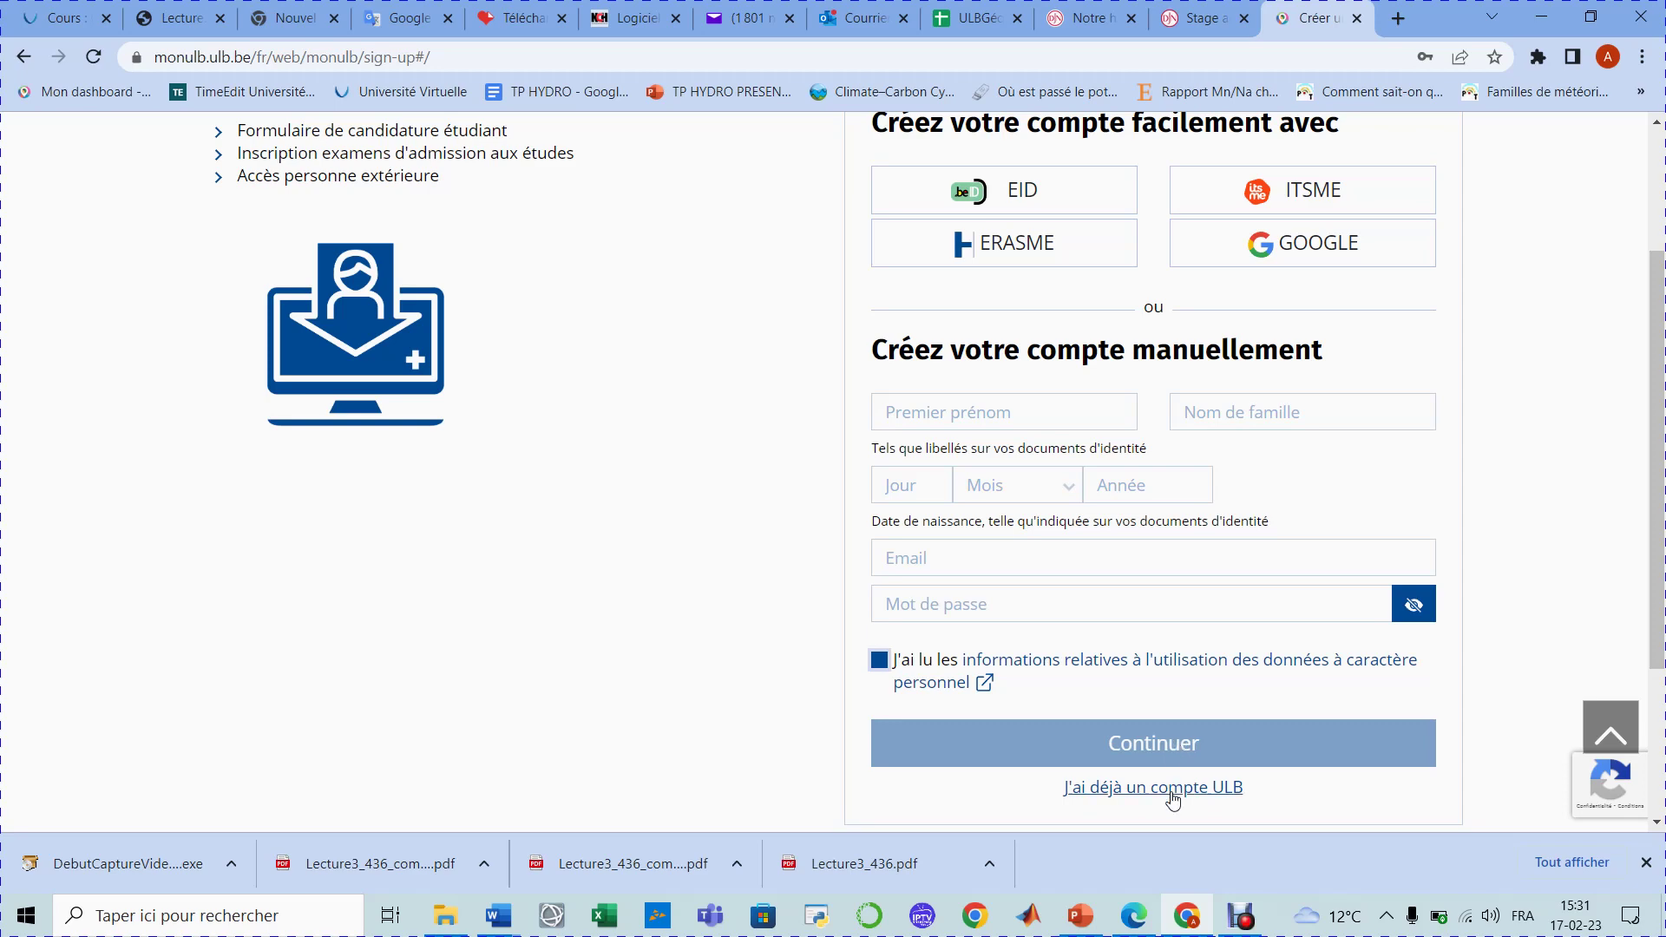
Step: Return to the ULB login page and sign in with the saved credentials
scroll(1167, 794, up, 3)
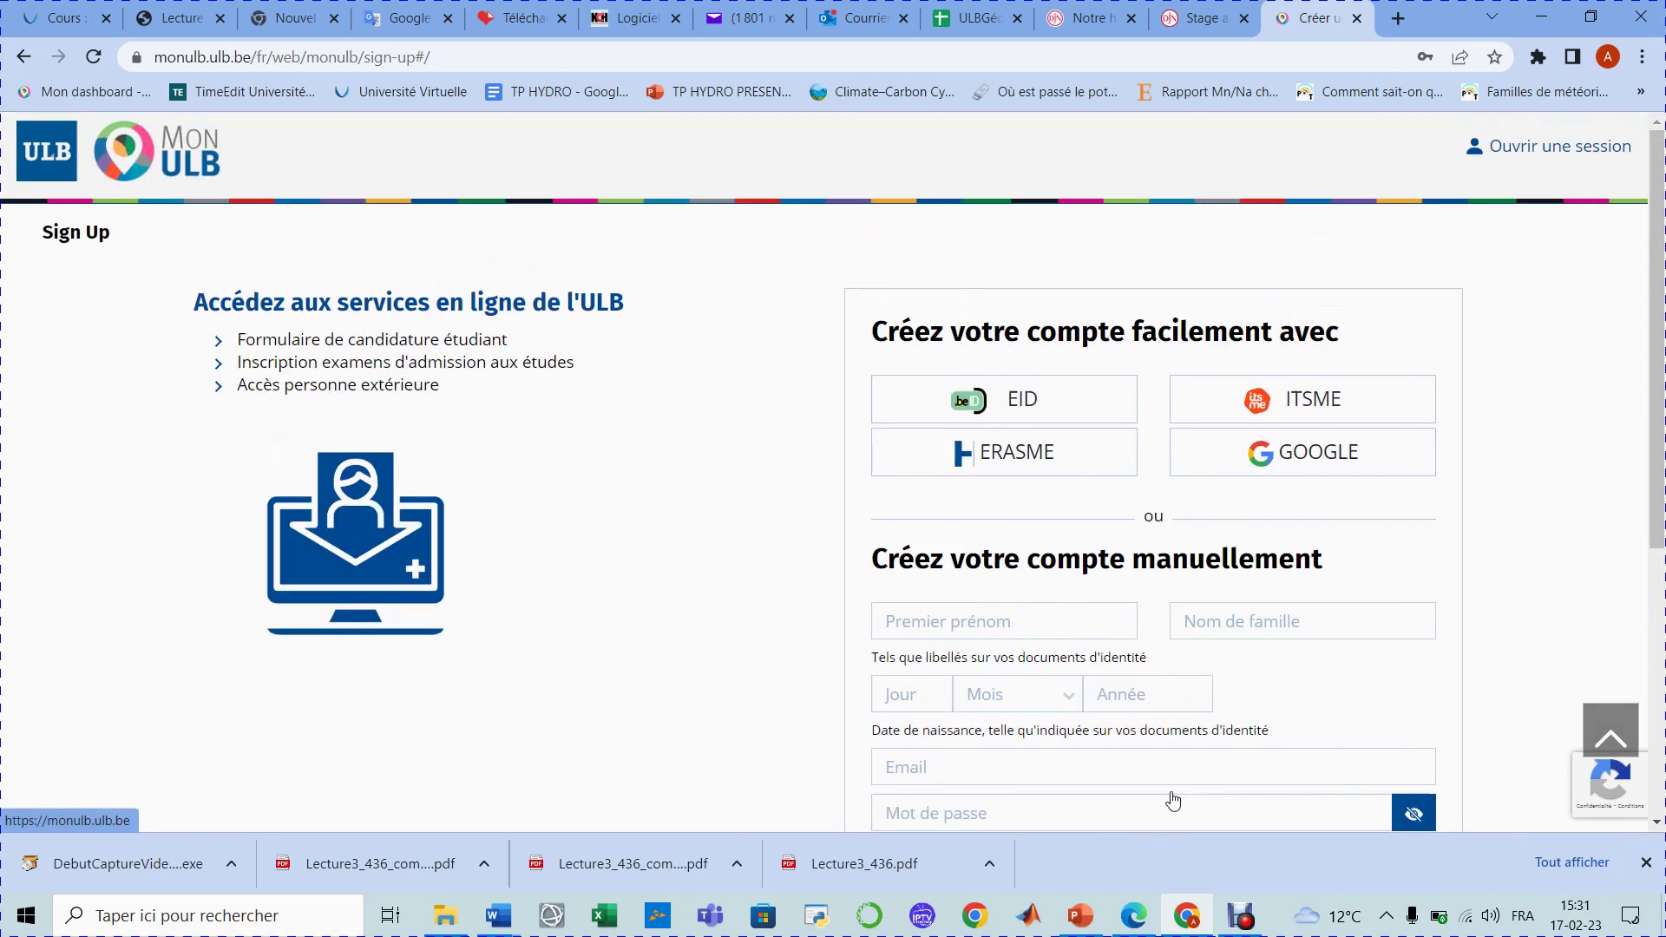
click(23, 58)
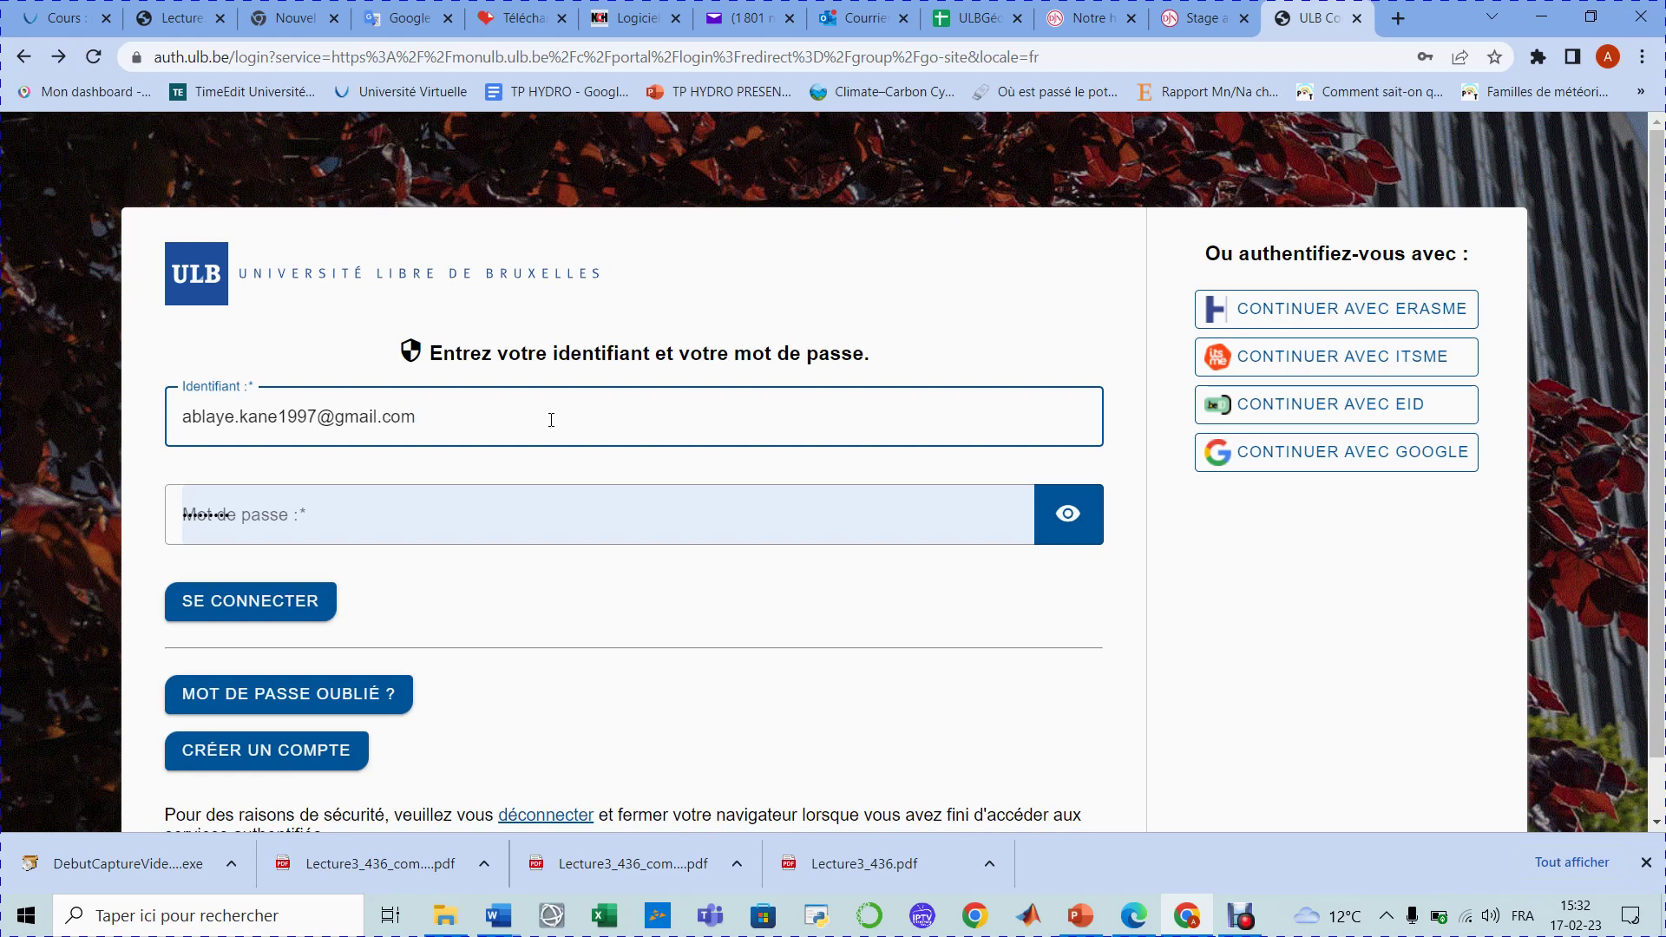
click(291, 614)
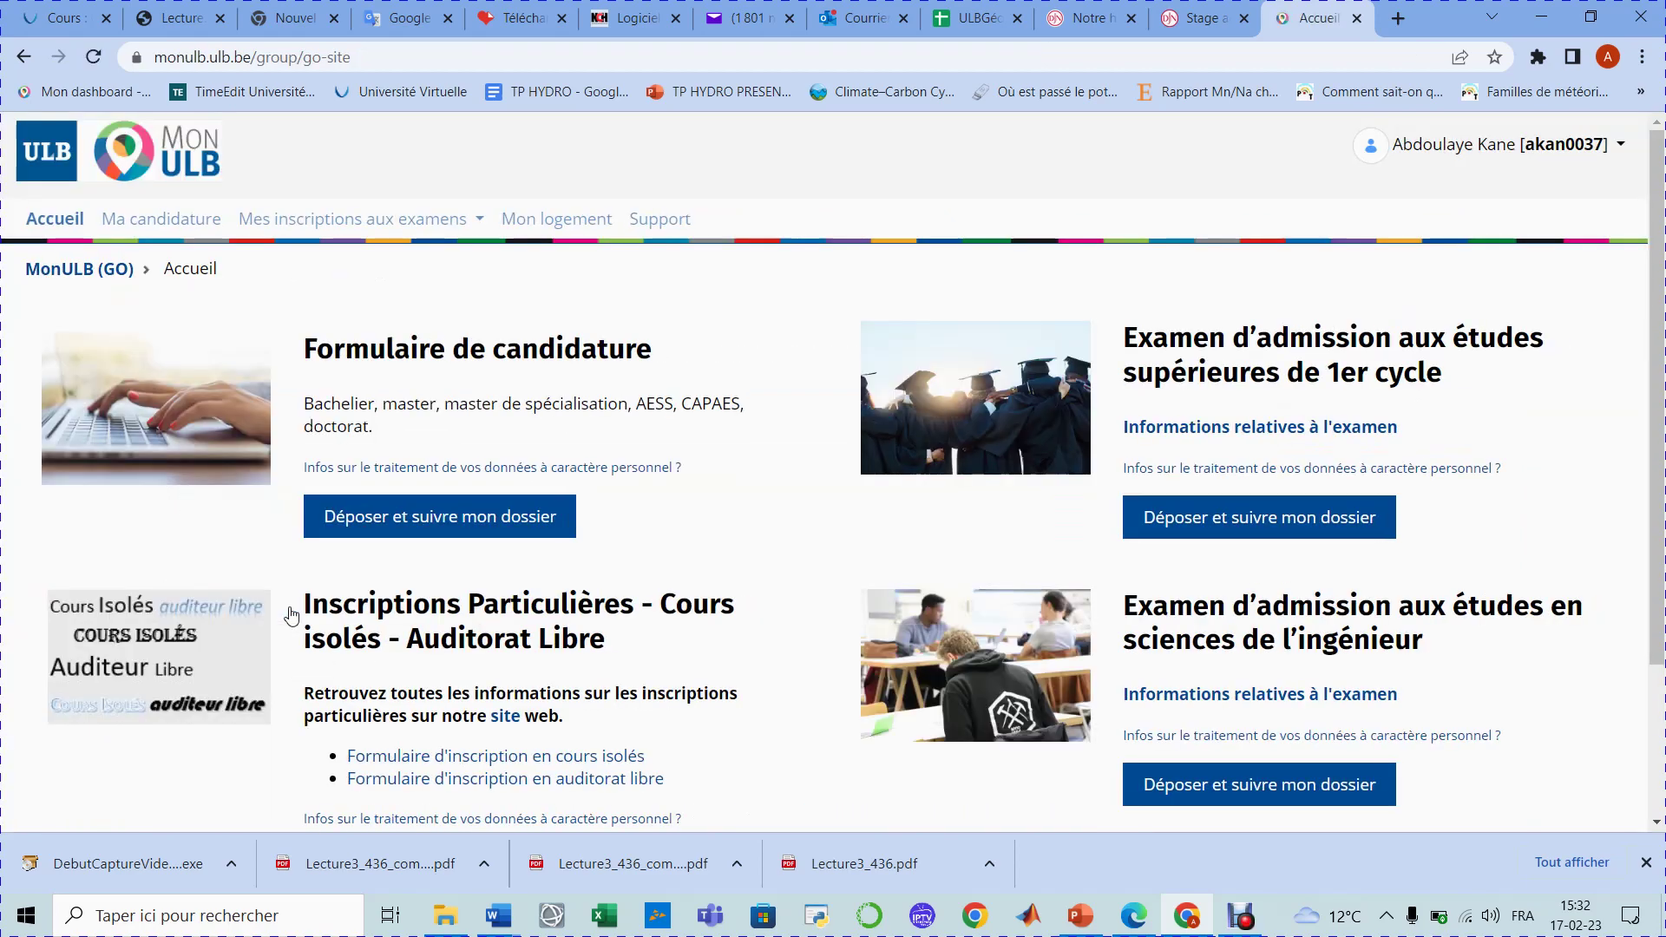
scroll(271, 578, down, 1)
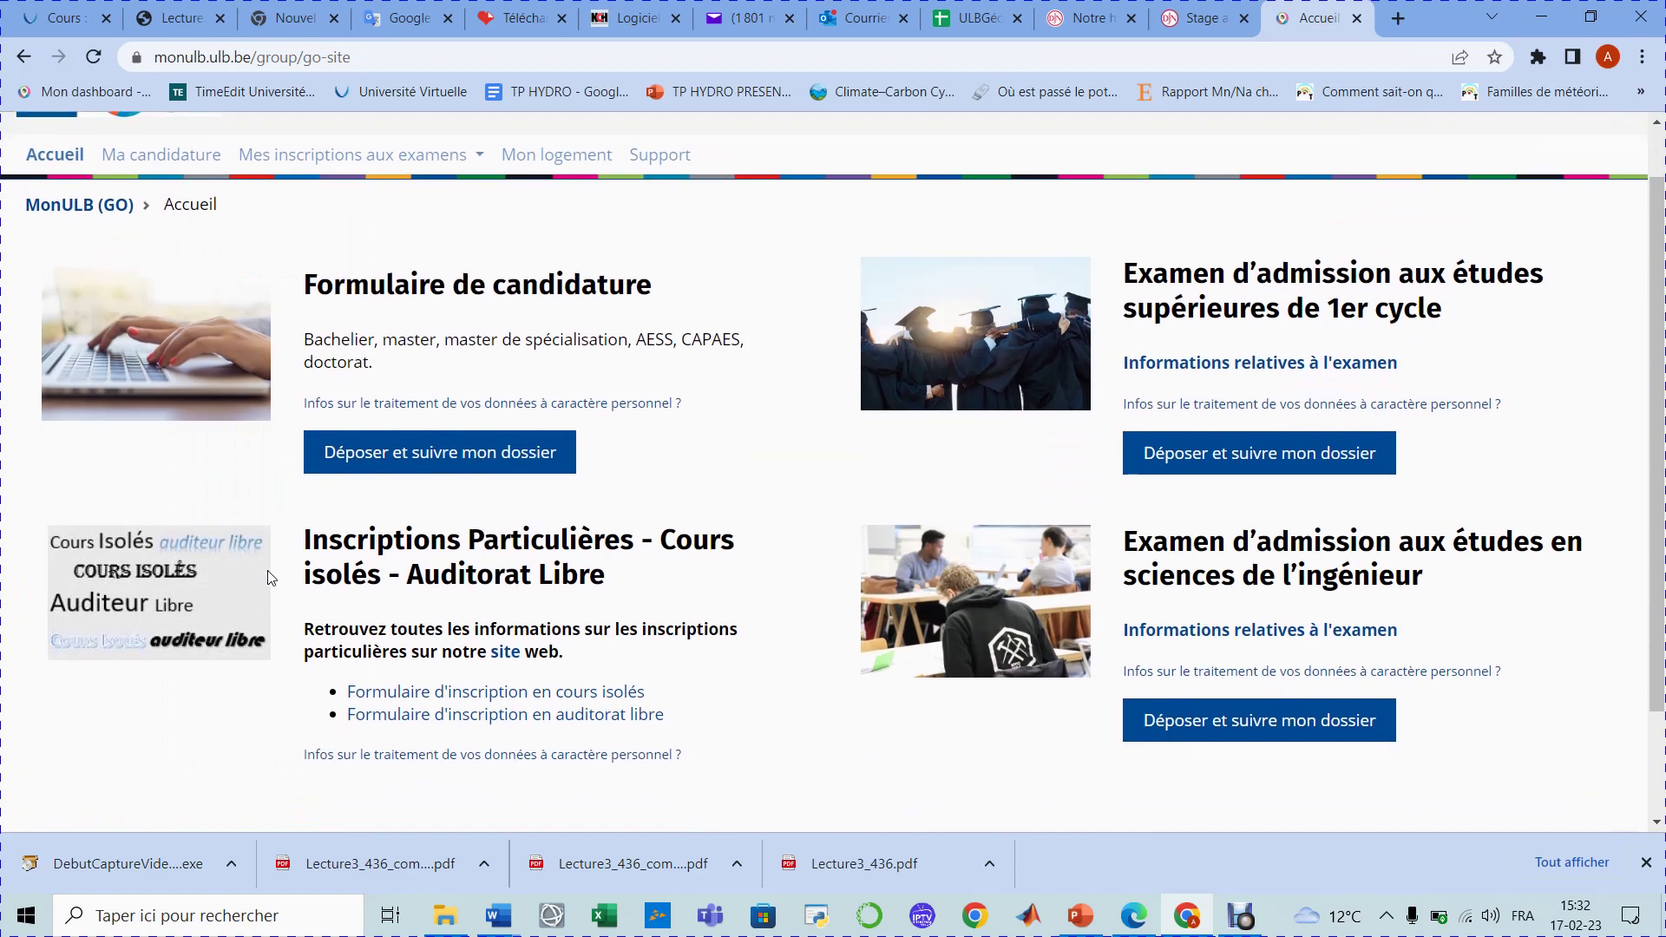
scroll(270, 578, up, 1)
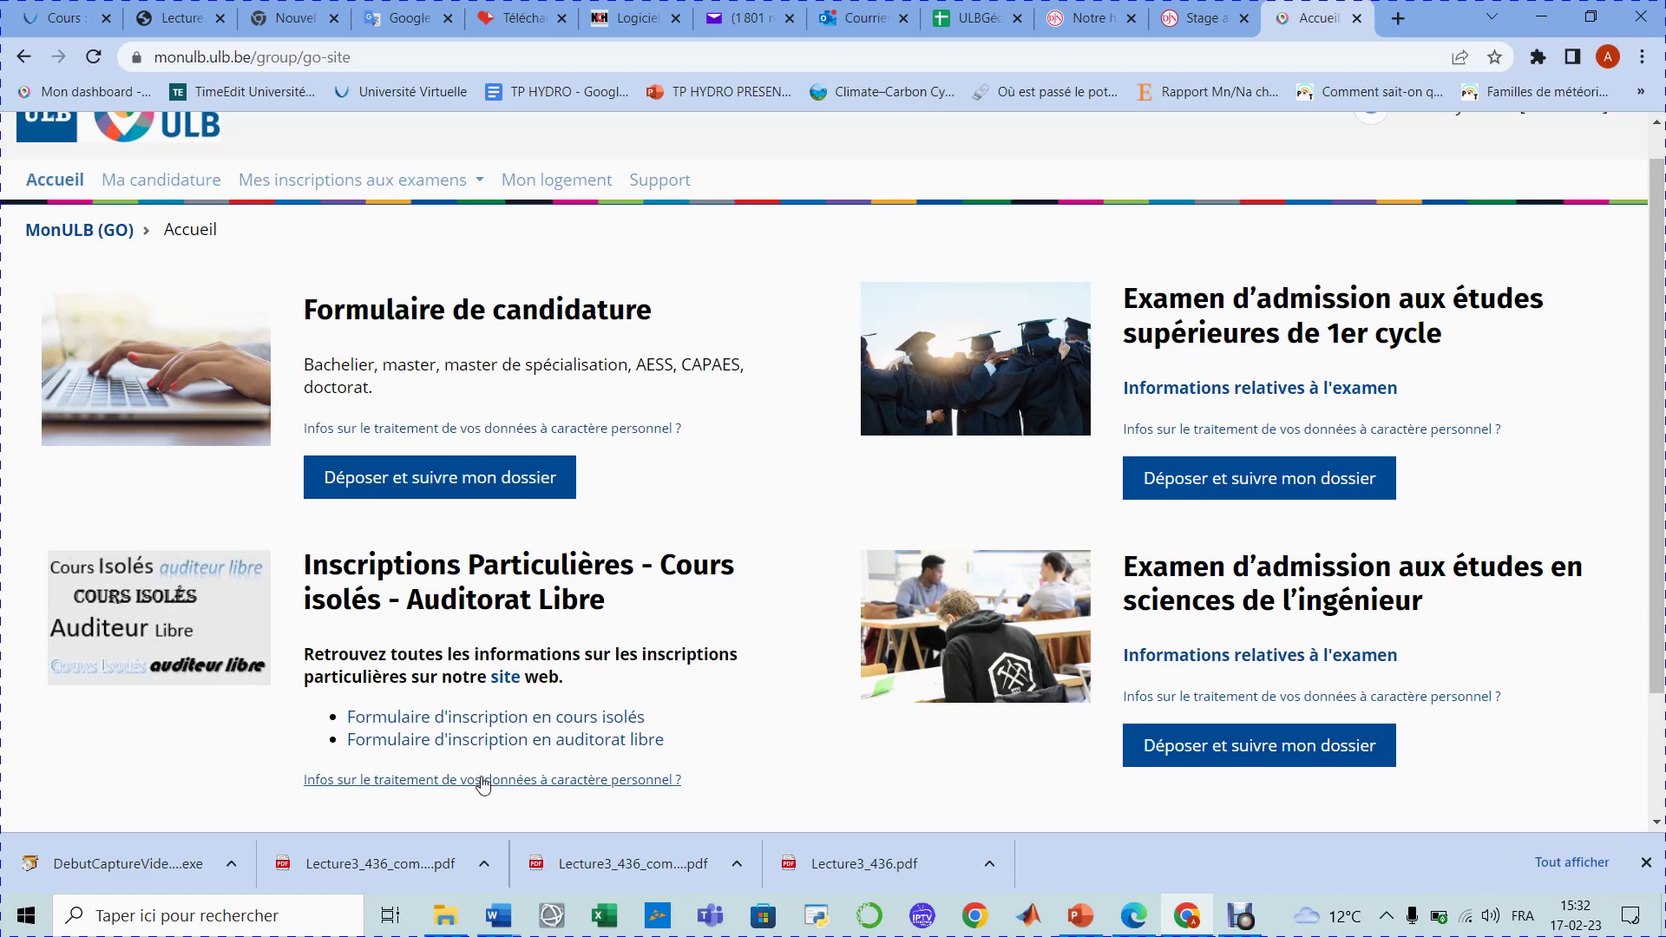
click(1241, 920)
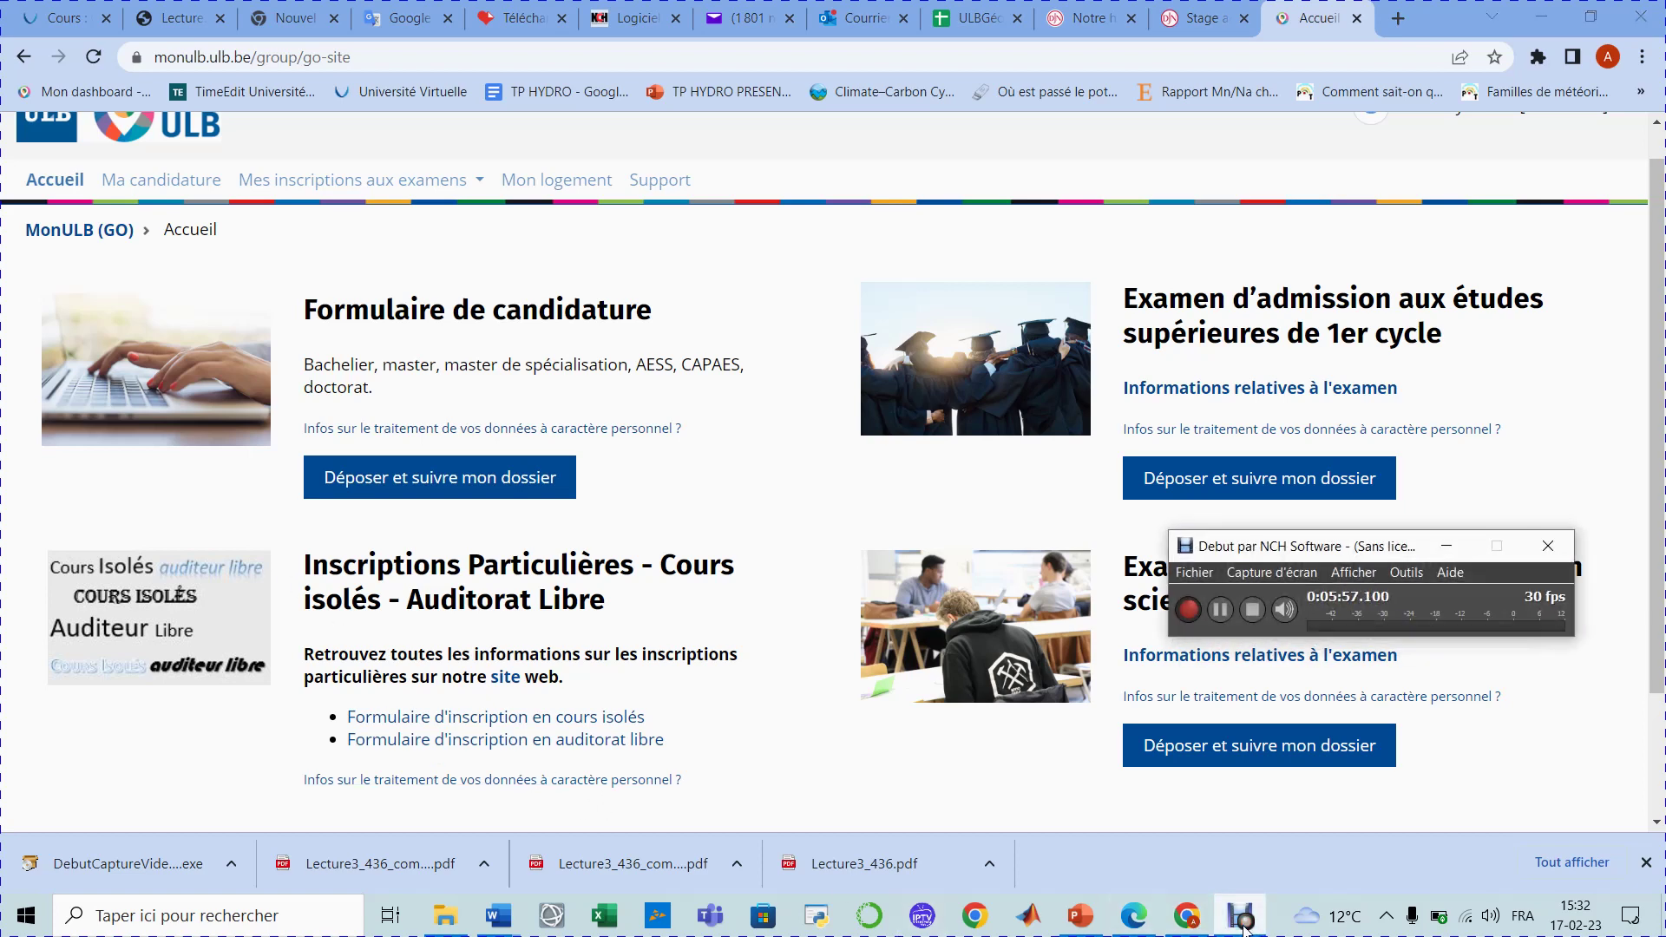
click(1219, 616)
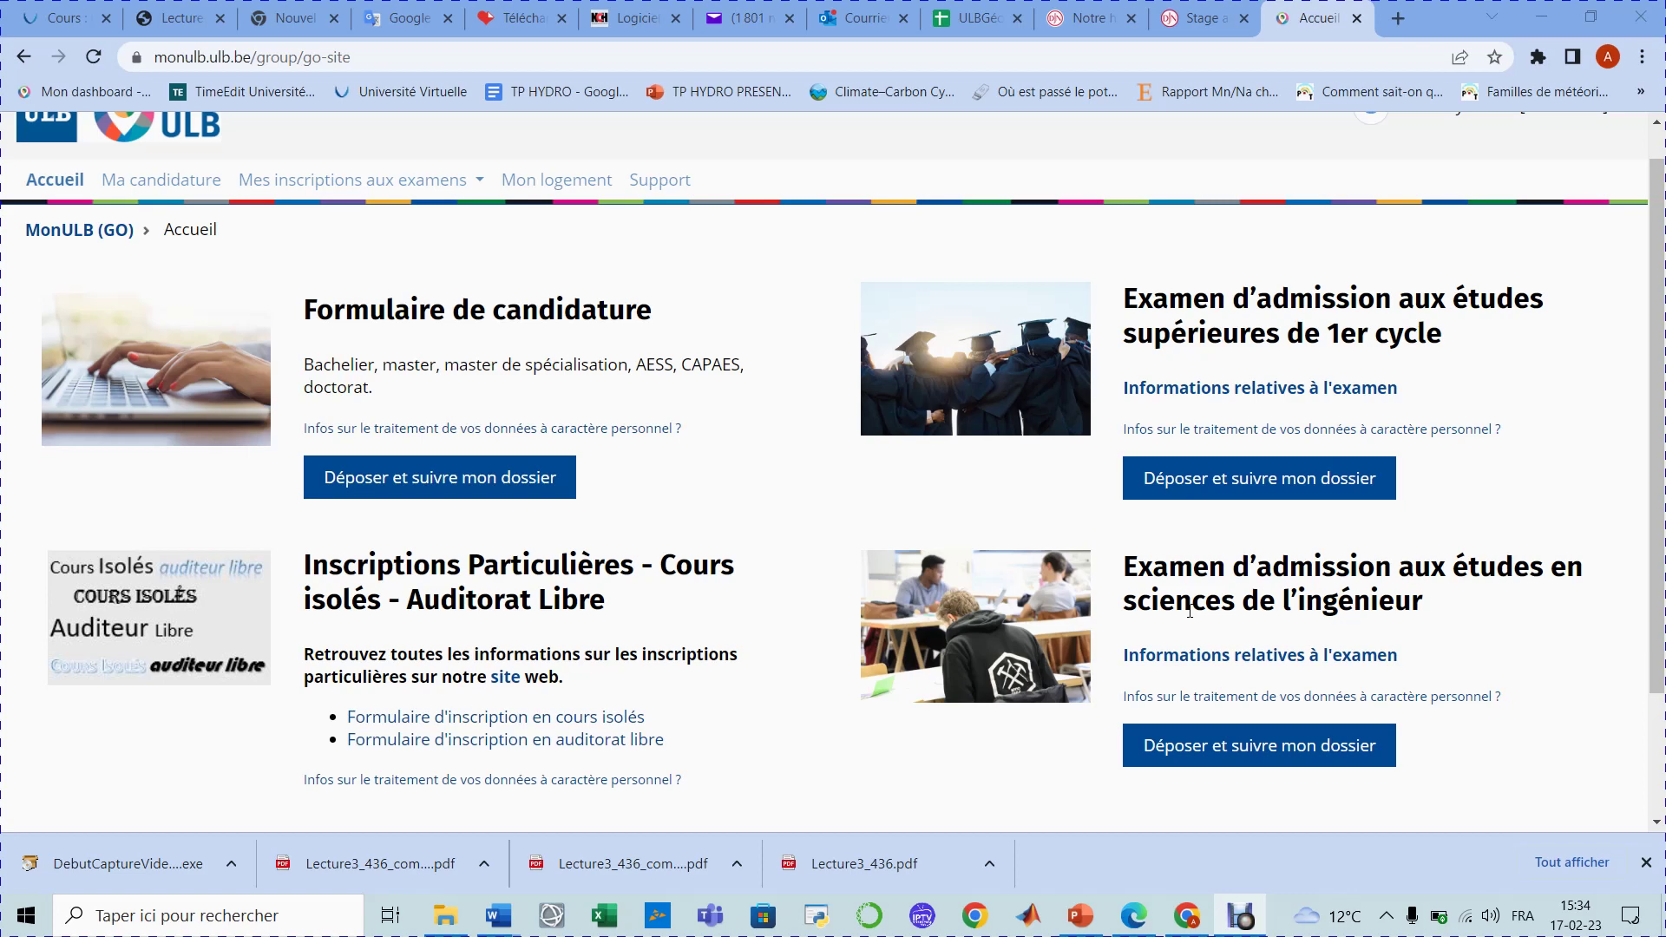
Step: Open the application file under Formulaire de candidature and go to the Informations personnelles block of the Identité section
click(435, 479)
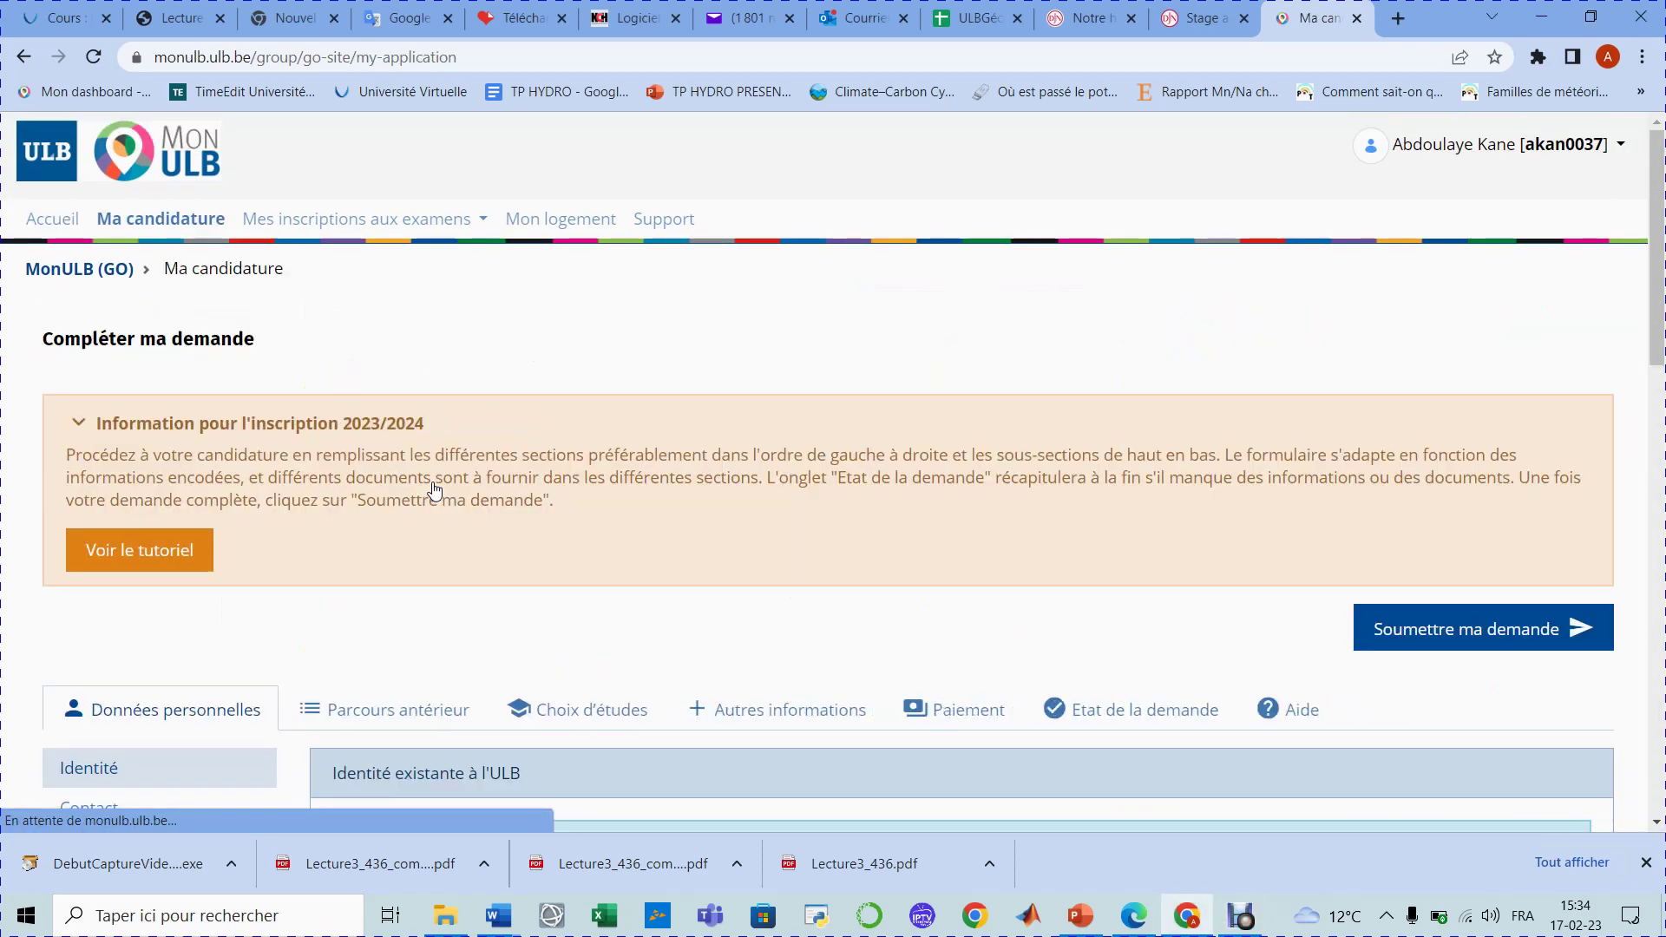
scroll(435, 491, down, 1)
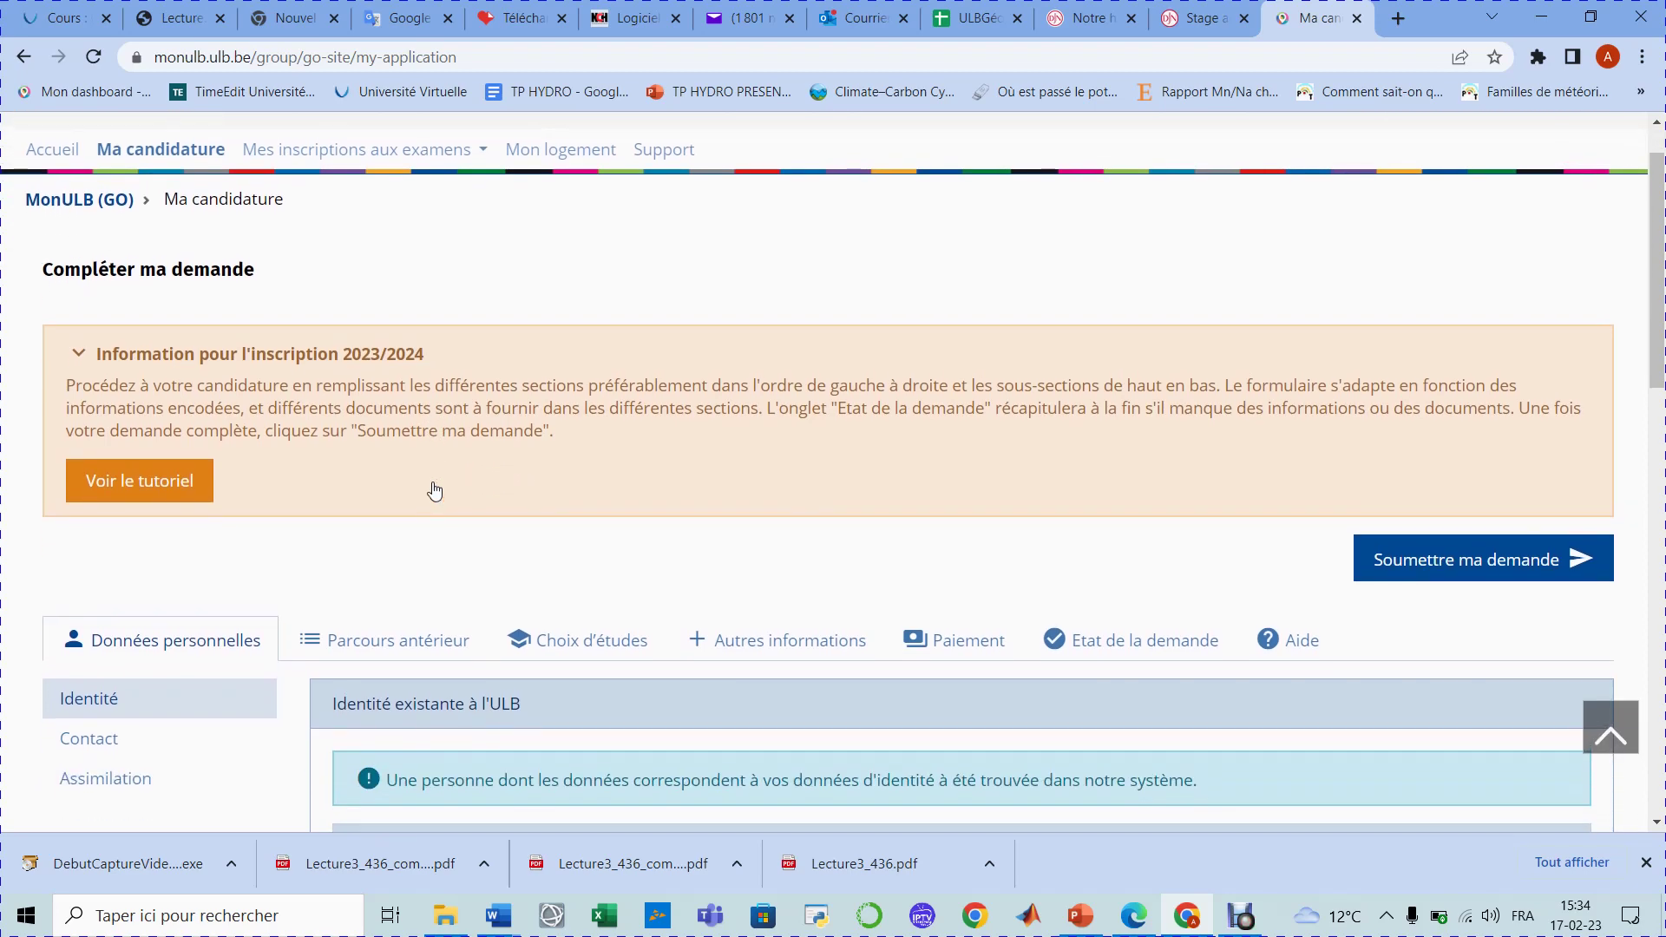
scroll(435, 491, up, 1)
scroll(435, 491, down, 2)
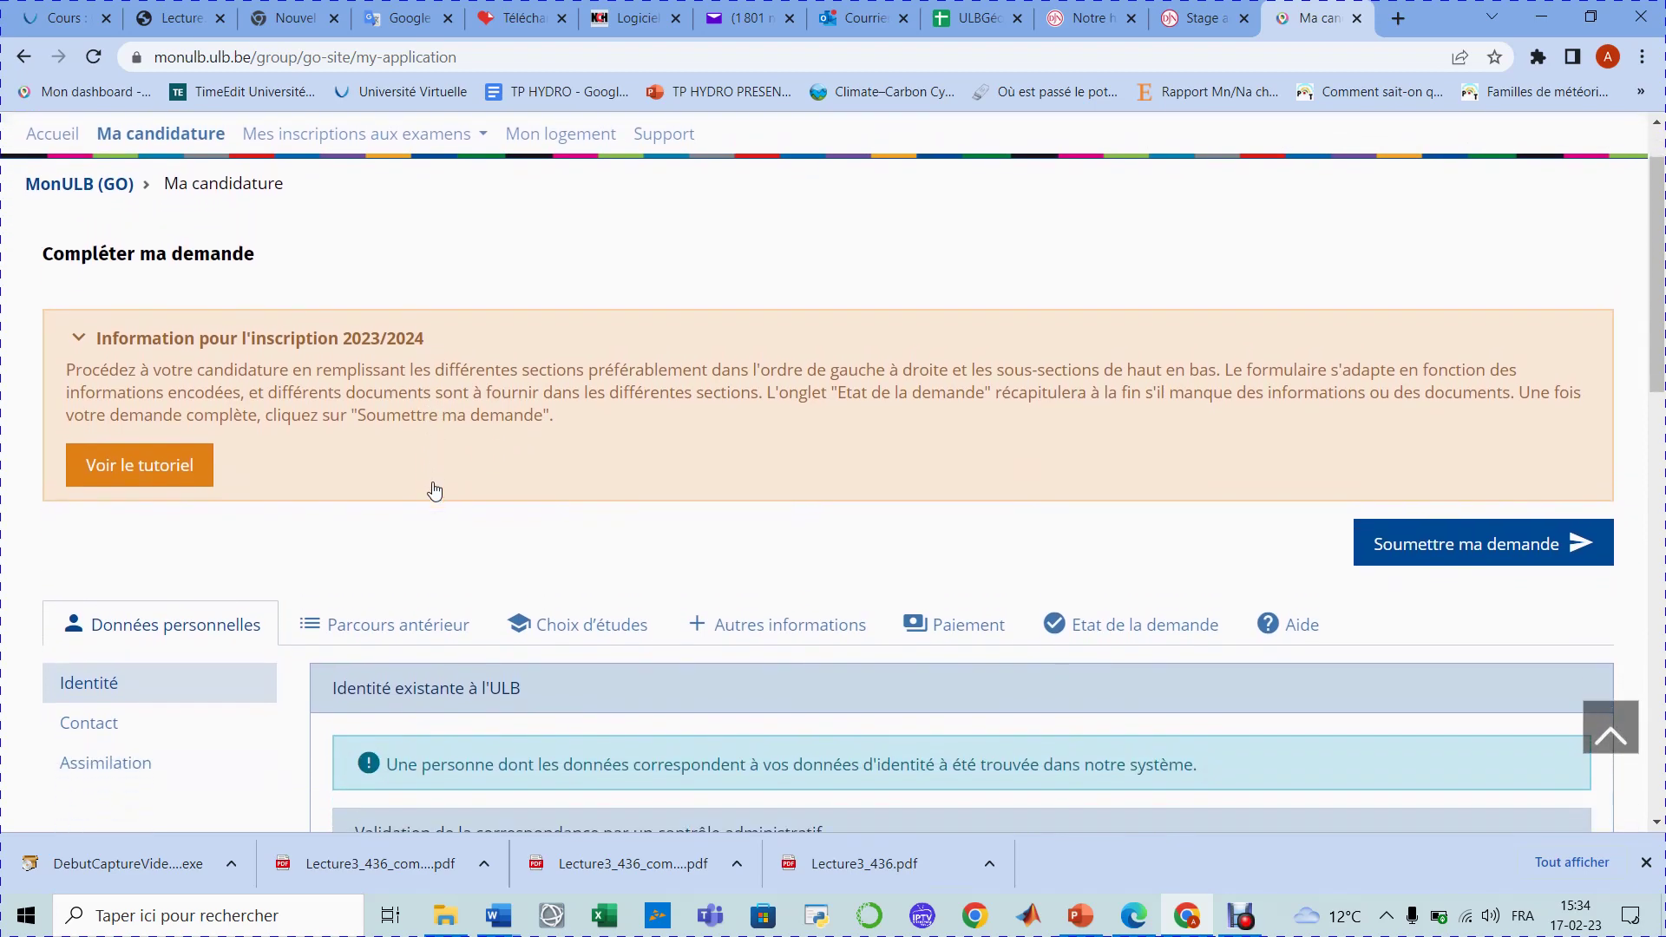
scroll(435, 491, down, 3)
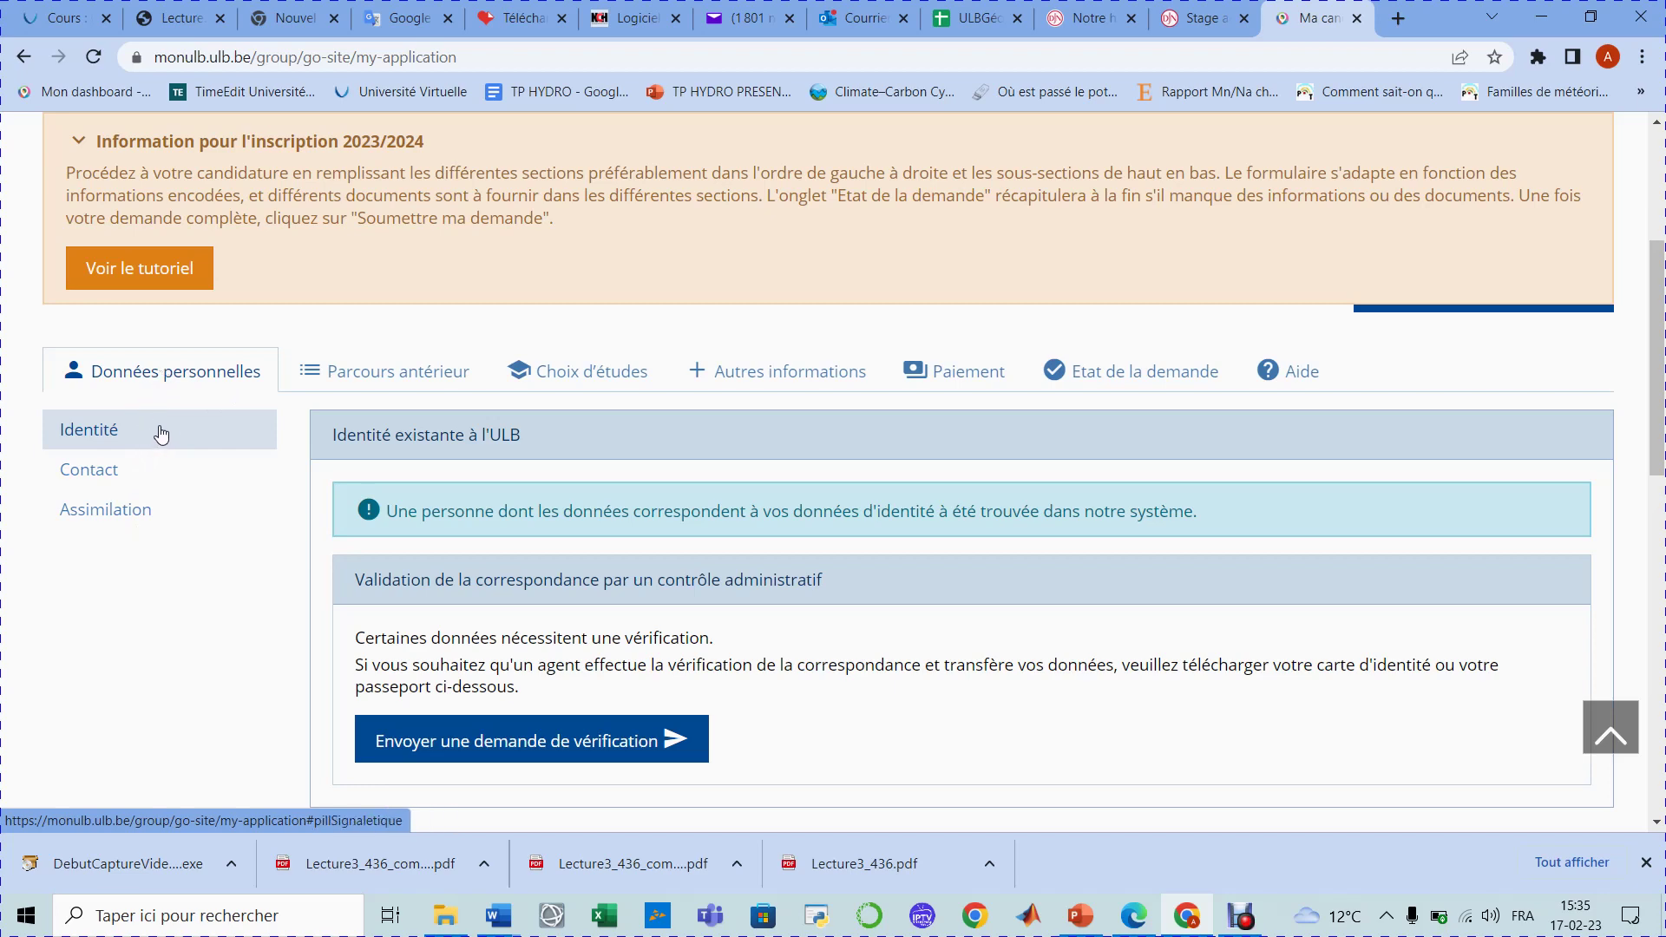
scroll(292, 485, down, 4)
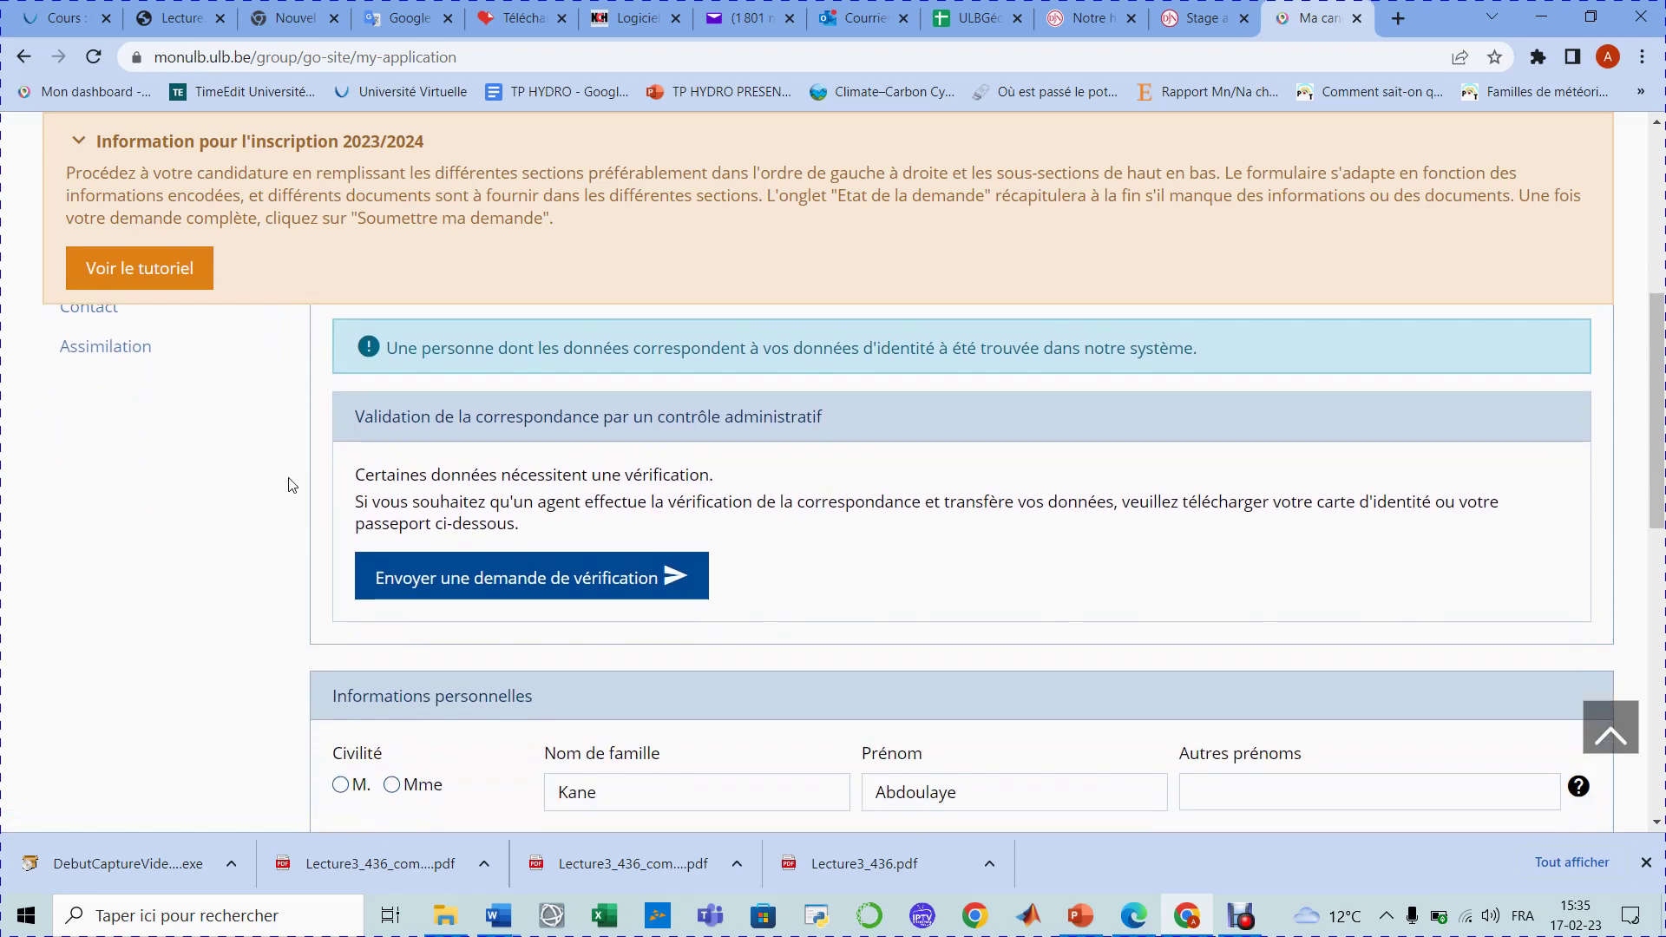
Step: Examine the Informations personnelles fields, including the Etat civil and Pays de naissance choices, Lieu de naissance and the identity document's expiry date
scroll(292, 486, down, 2)
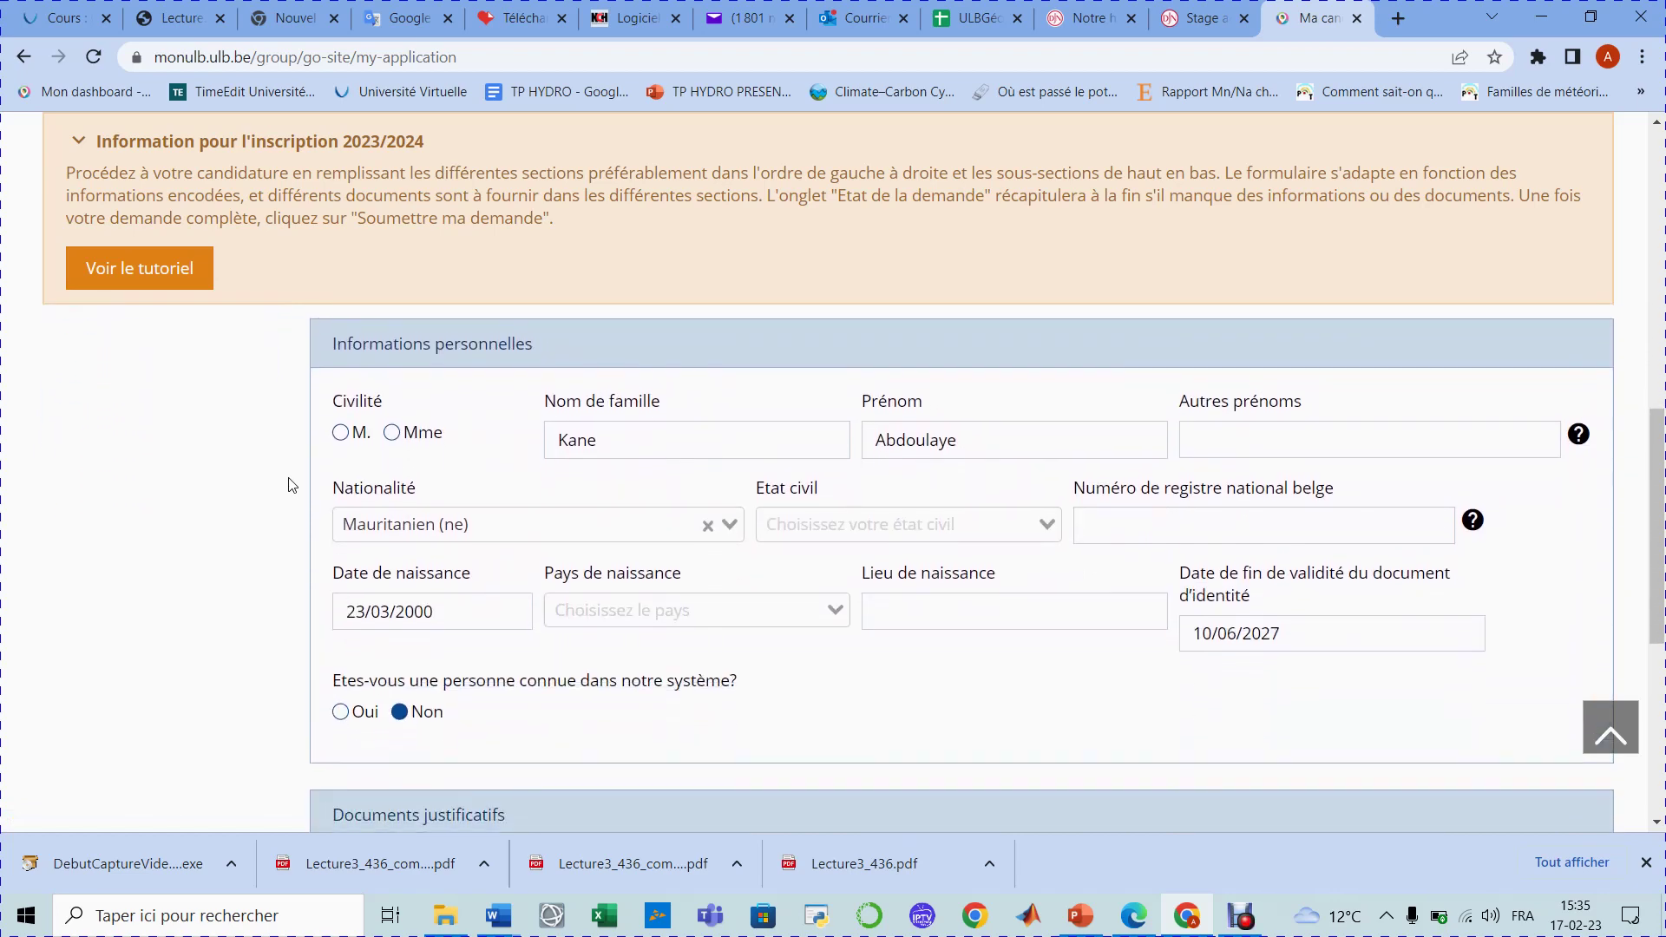
scroll(293, 485, up, 1)
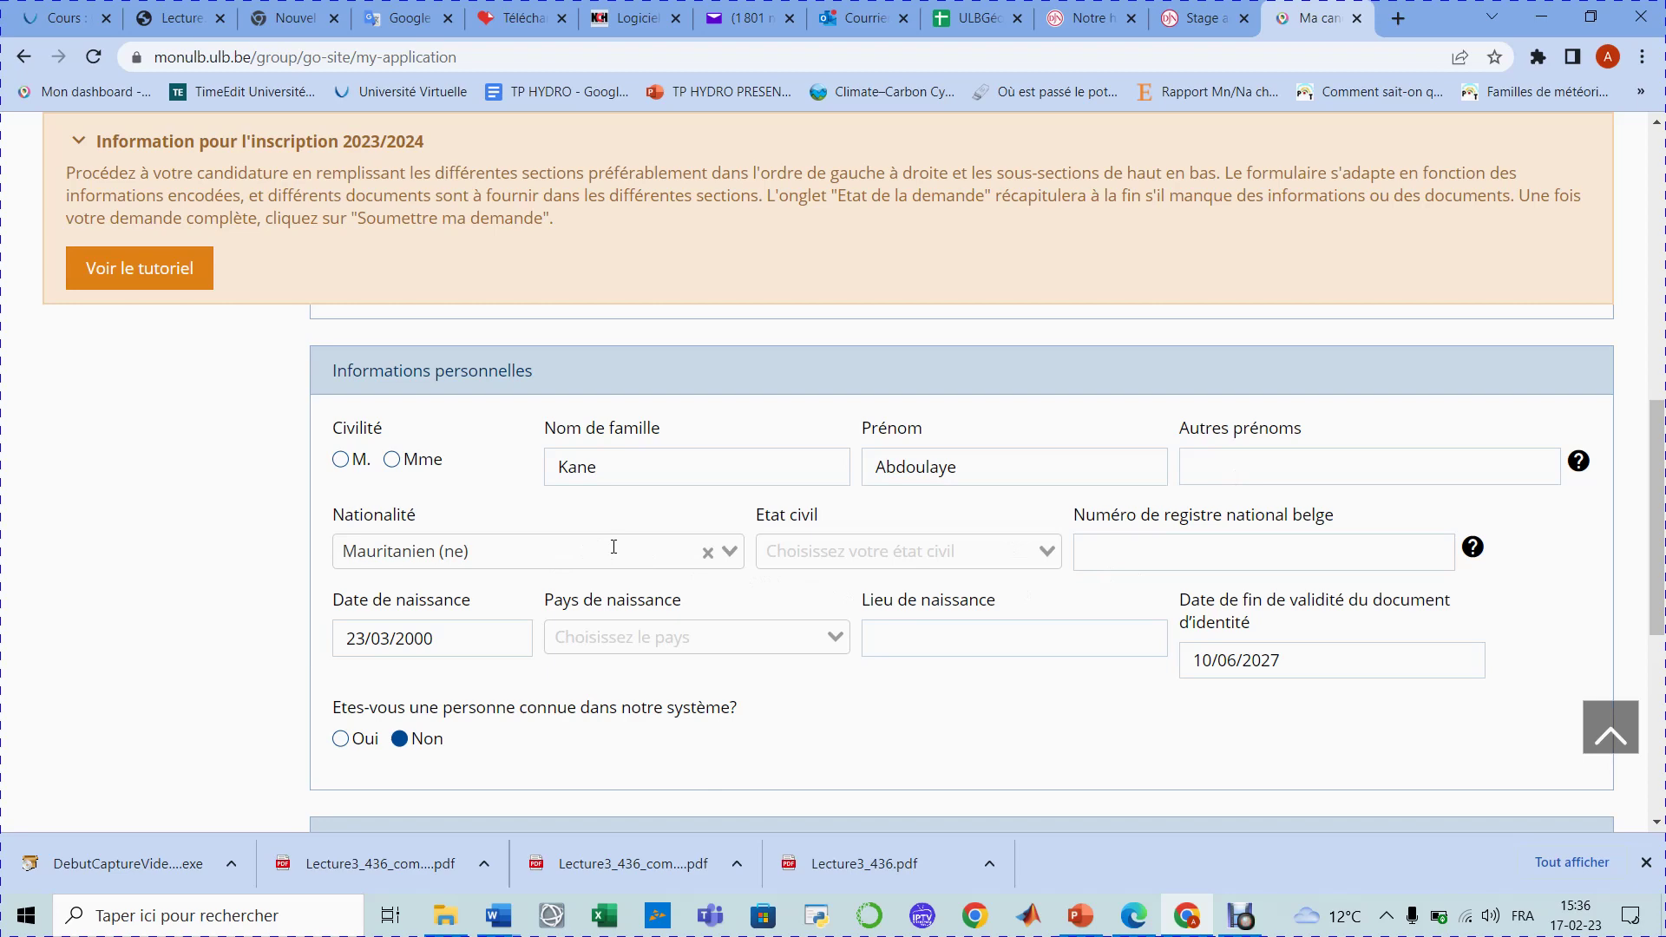
click(1050, 551)
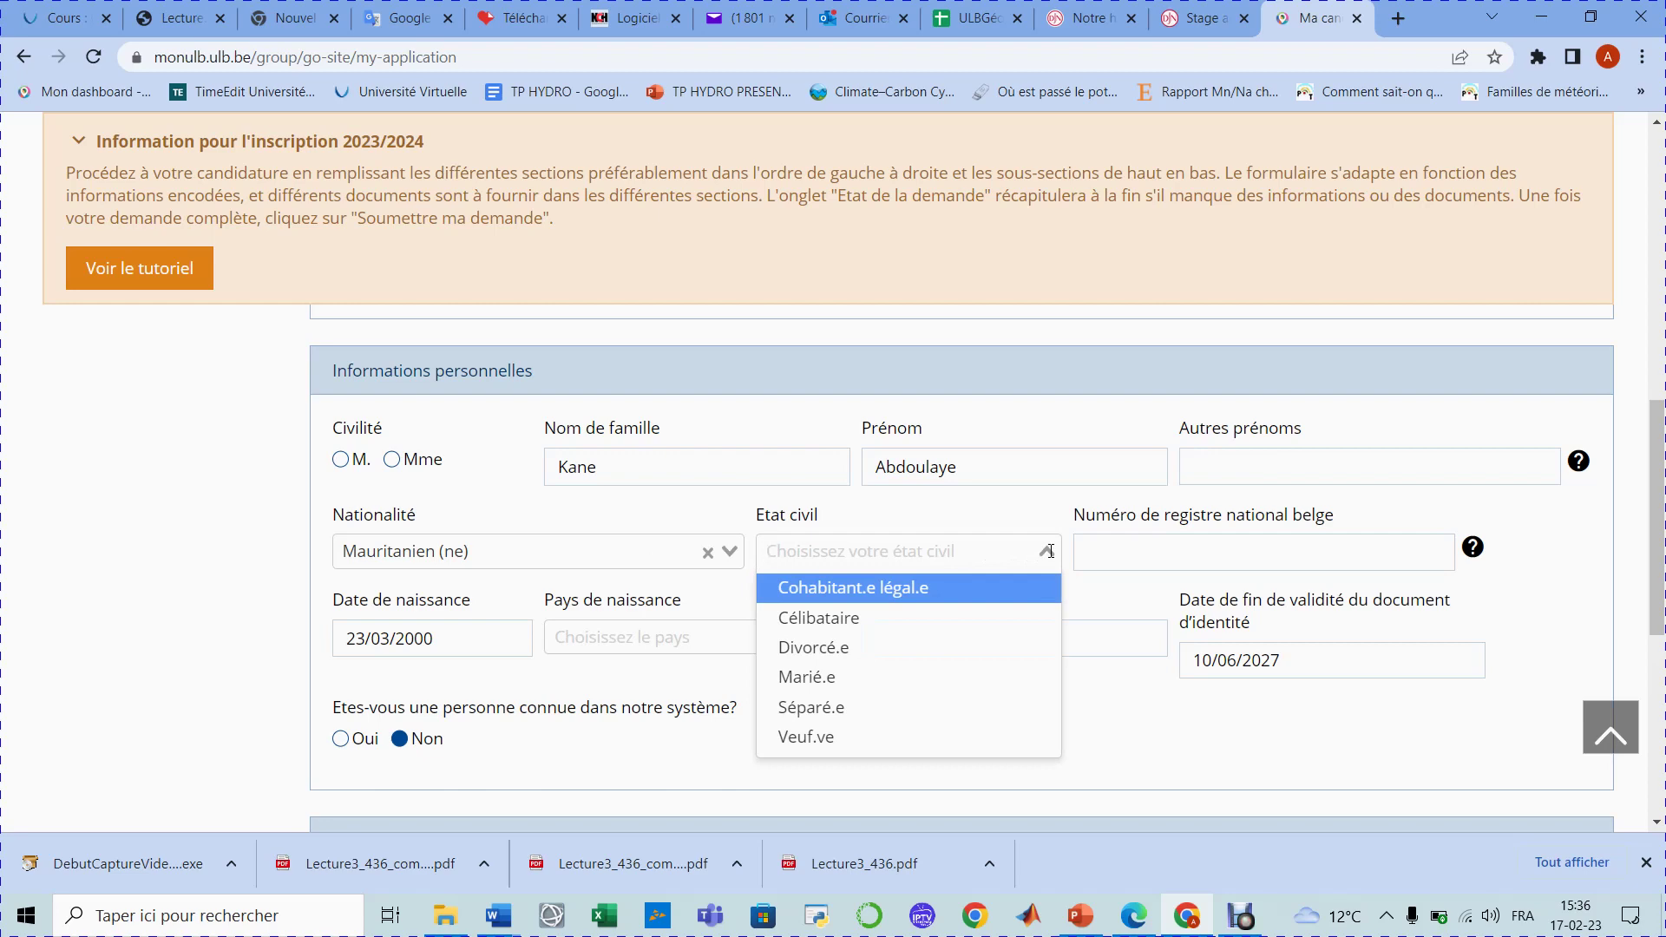
click(1159, 558)
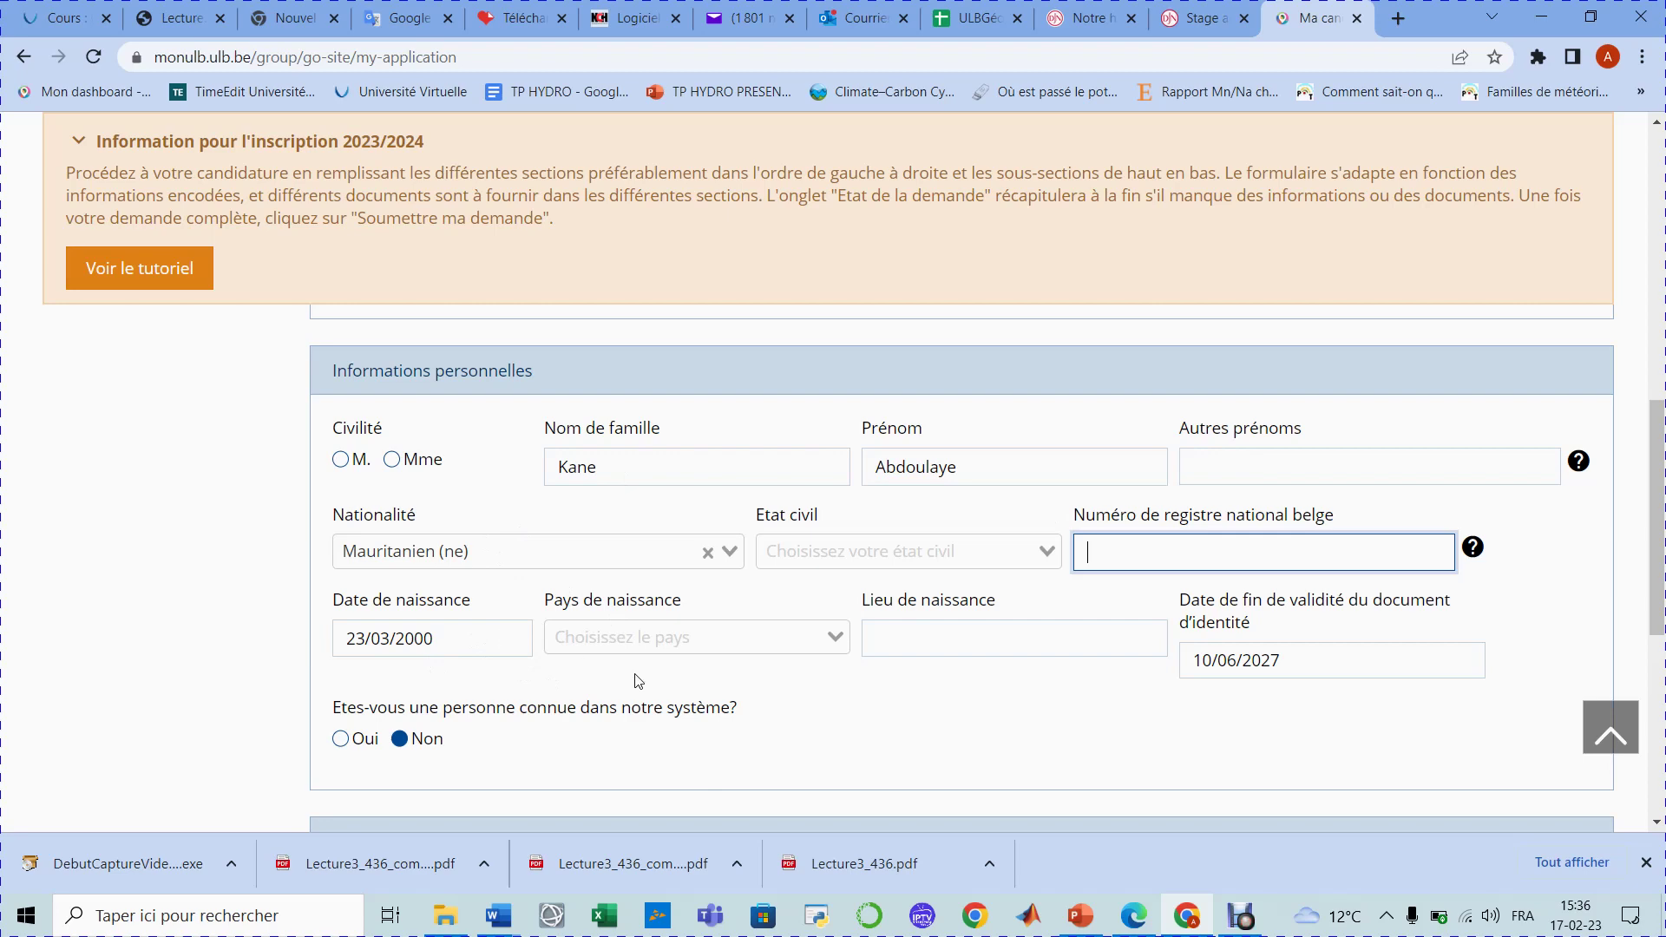
click(641, 638)
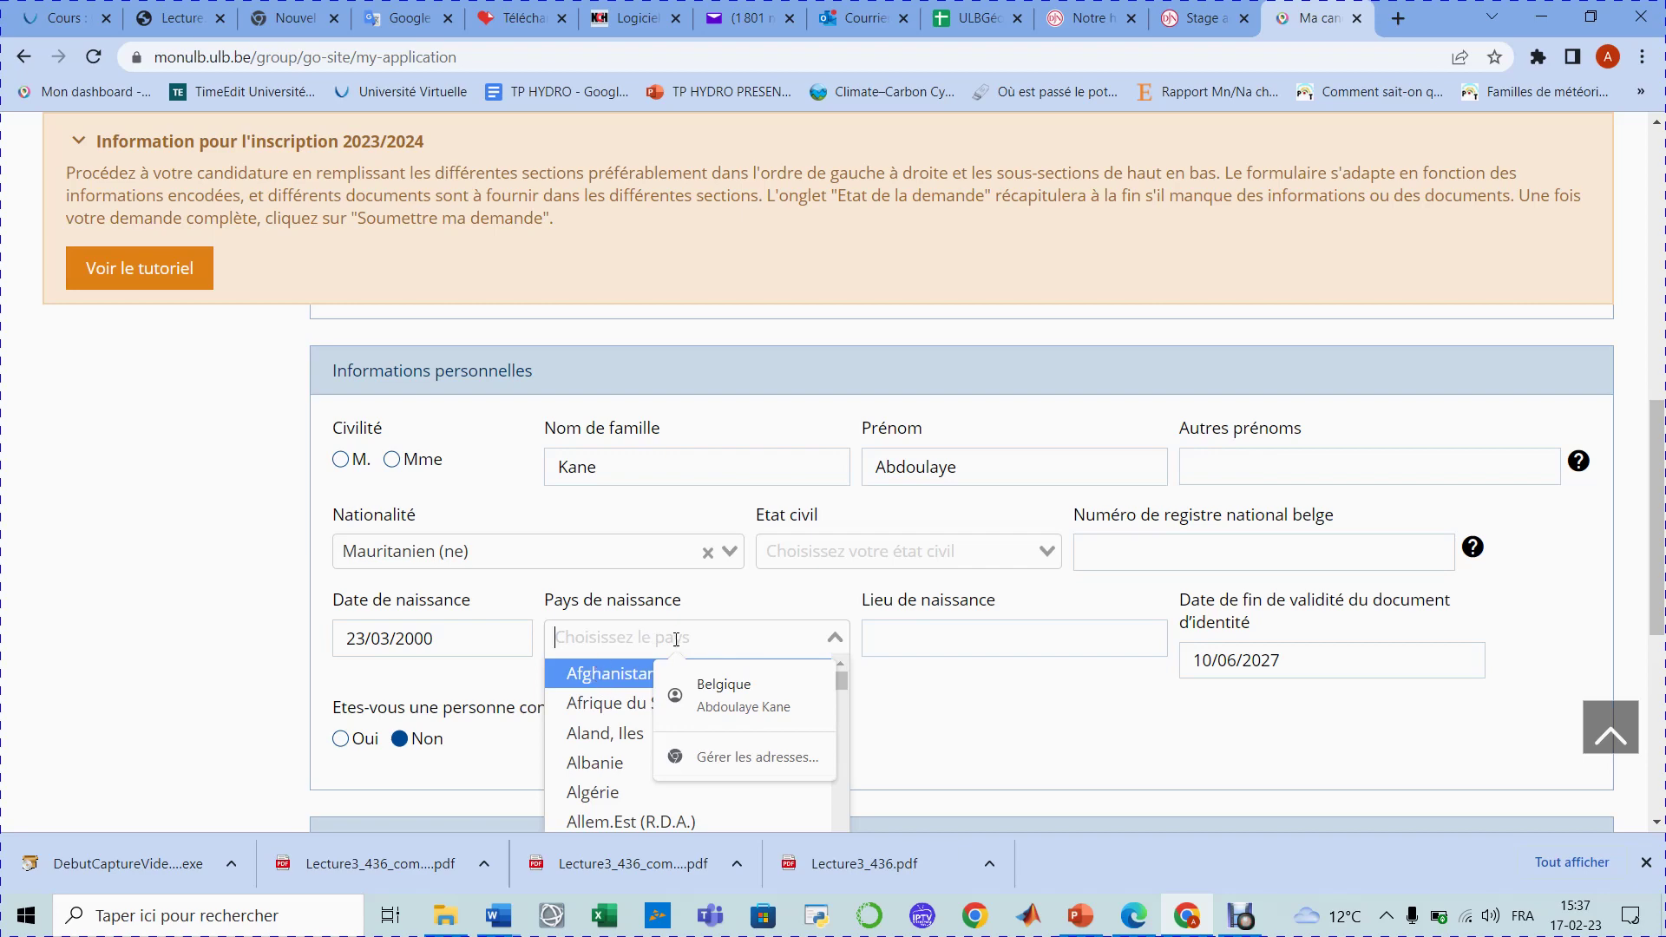
click(998, 647)
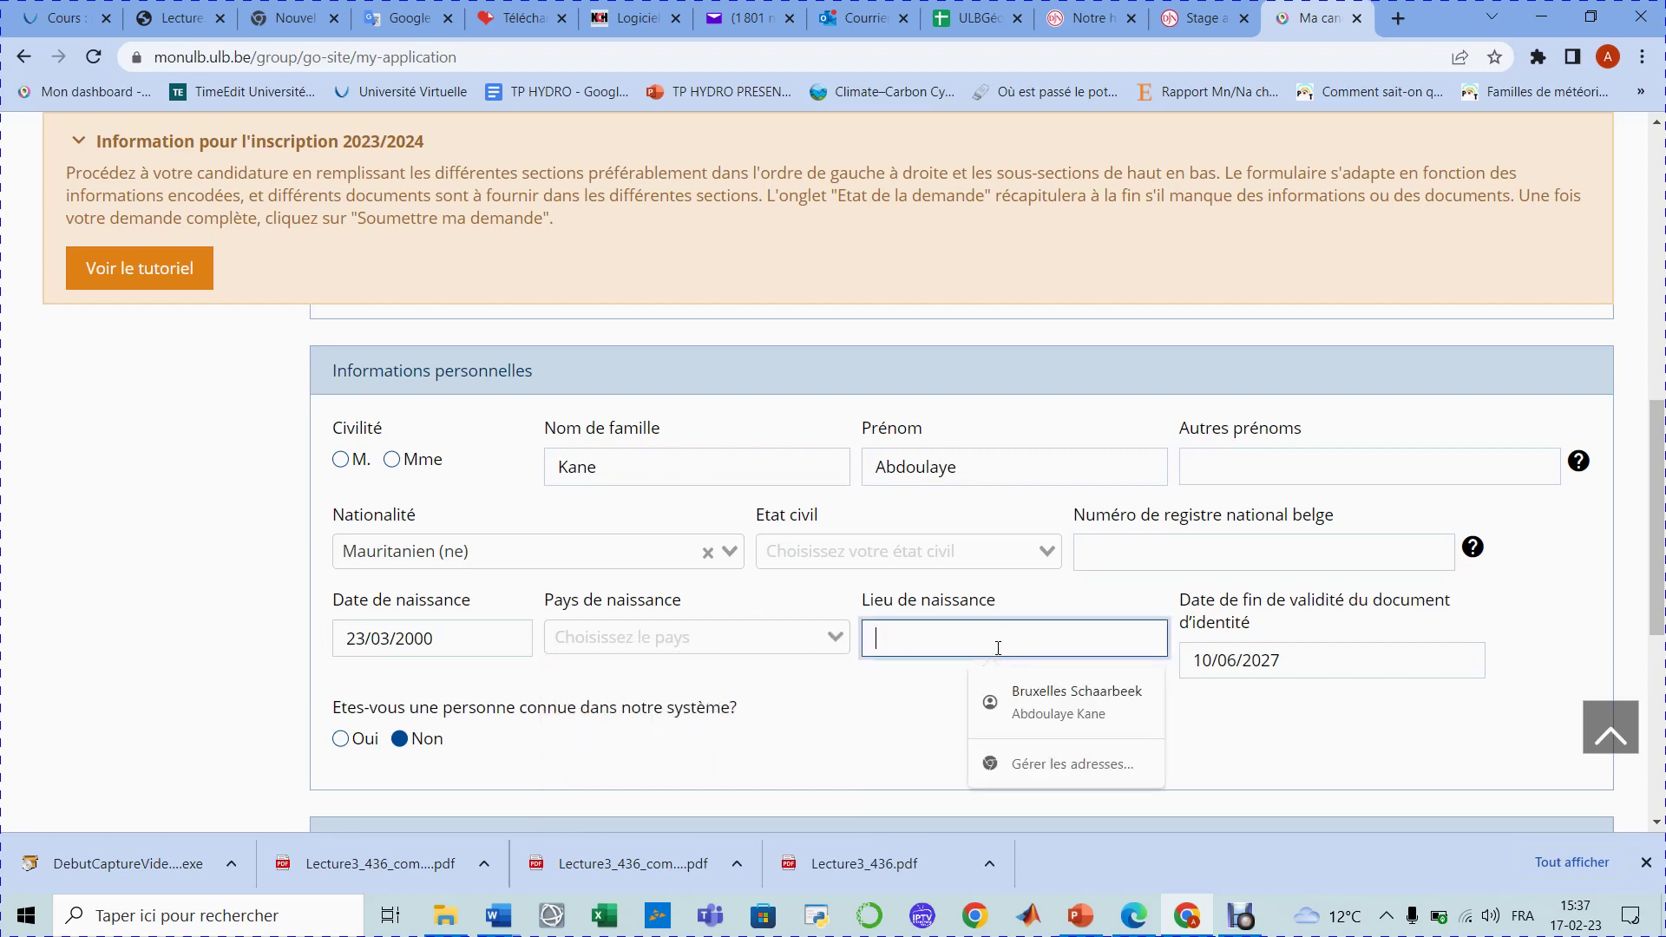
click(1315, 670)
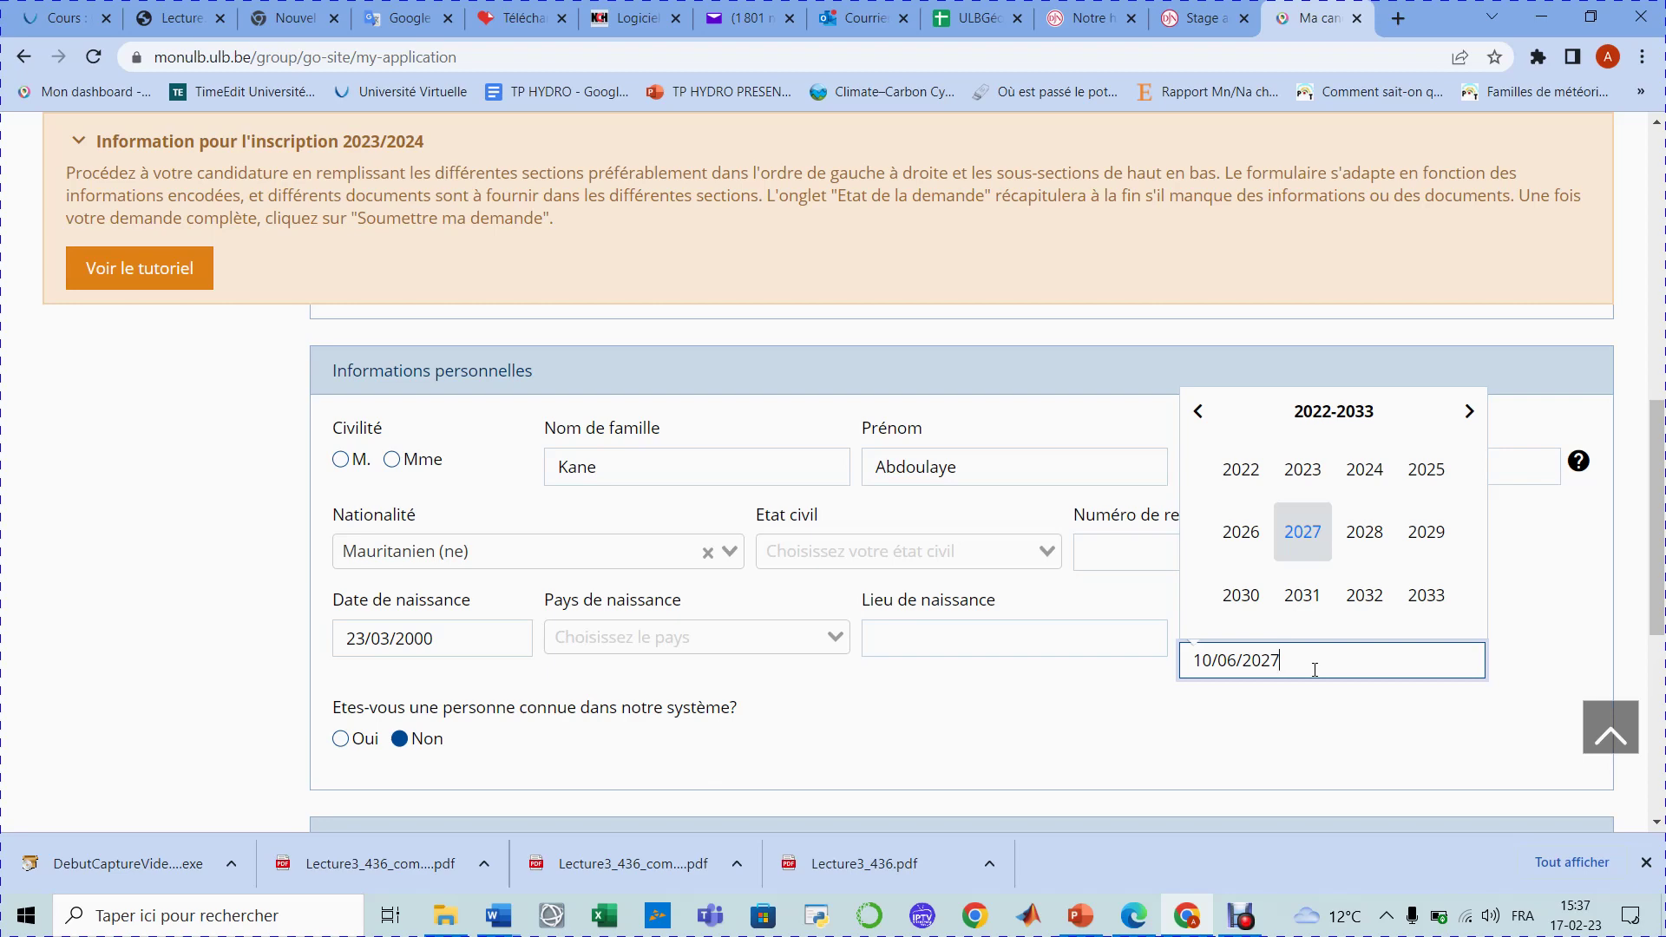
Step: Examine the Carte d'identité/Passeport and Photo d'identité uploads under Documents justificatifs, and return to the beginning of the application form
scroll(1314, 670, down, 3)
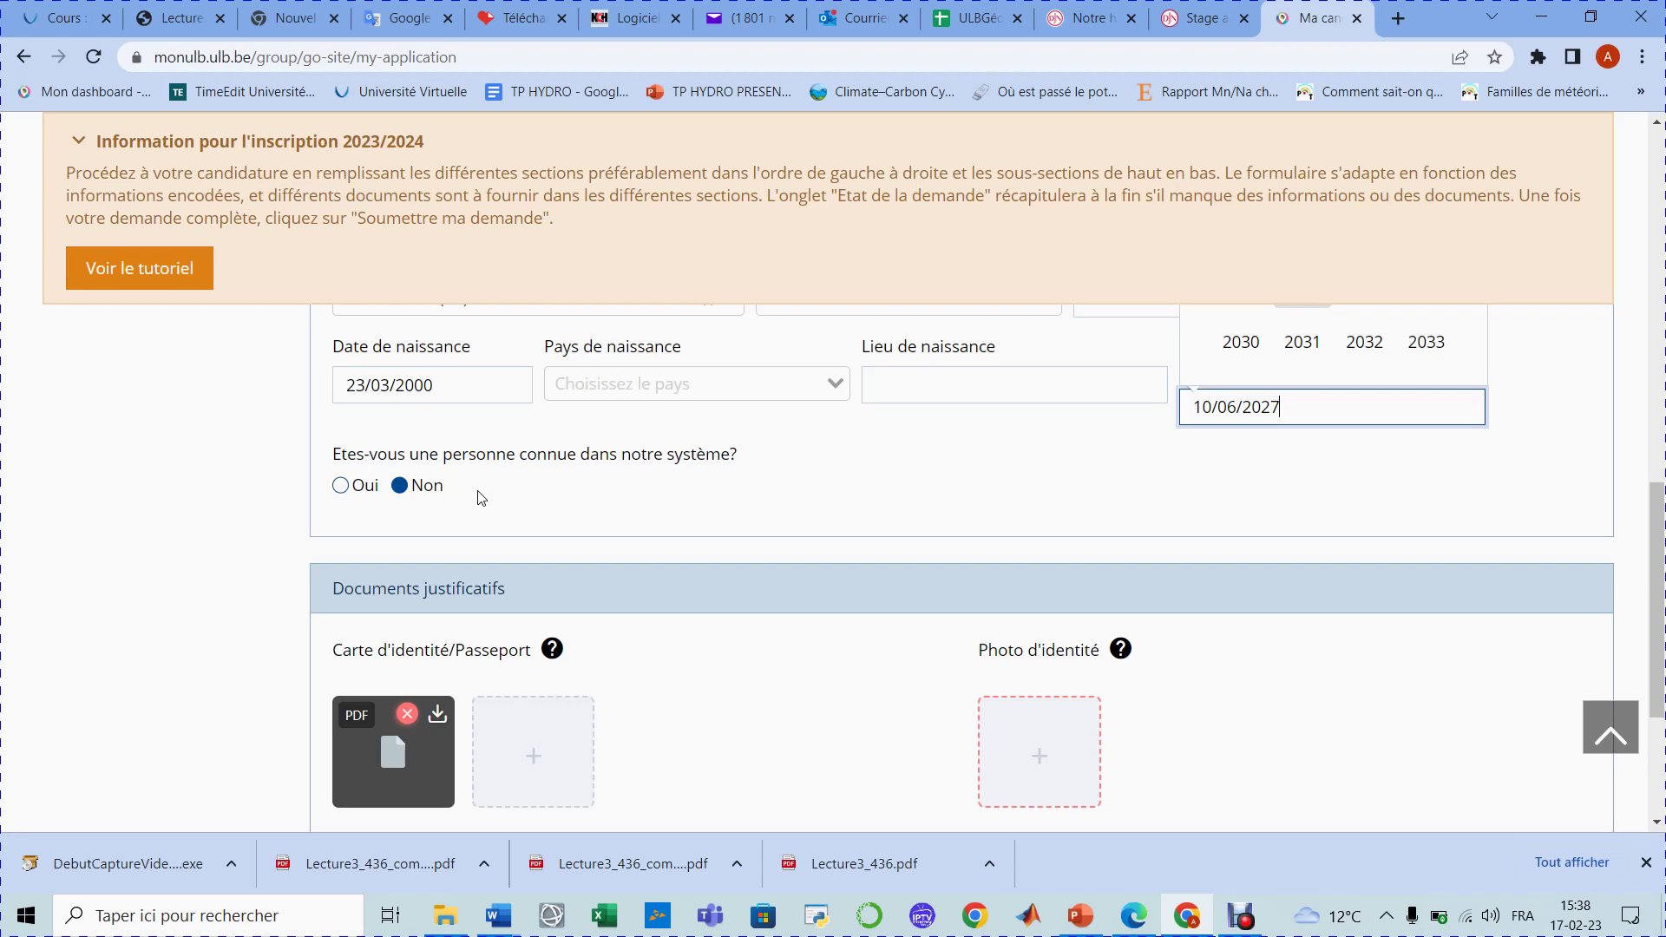
scroll(477, 497, down, 2)
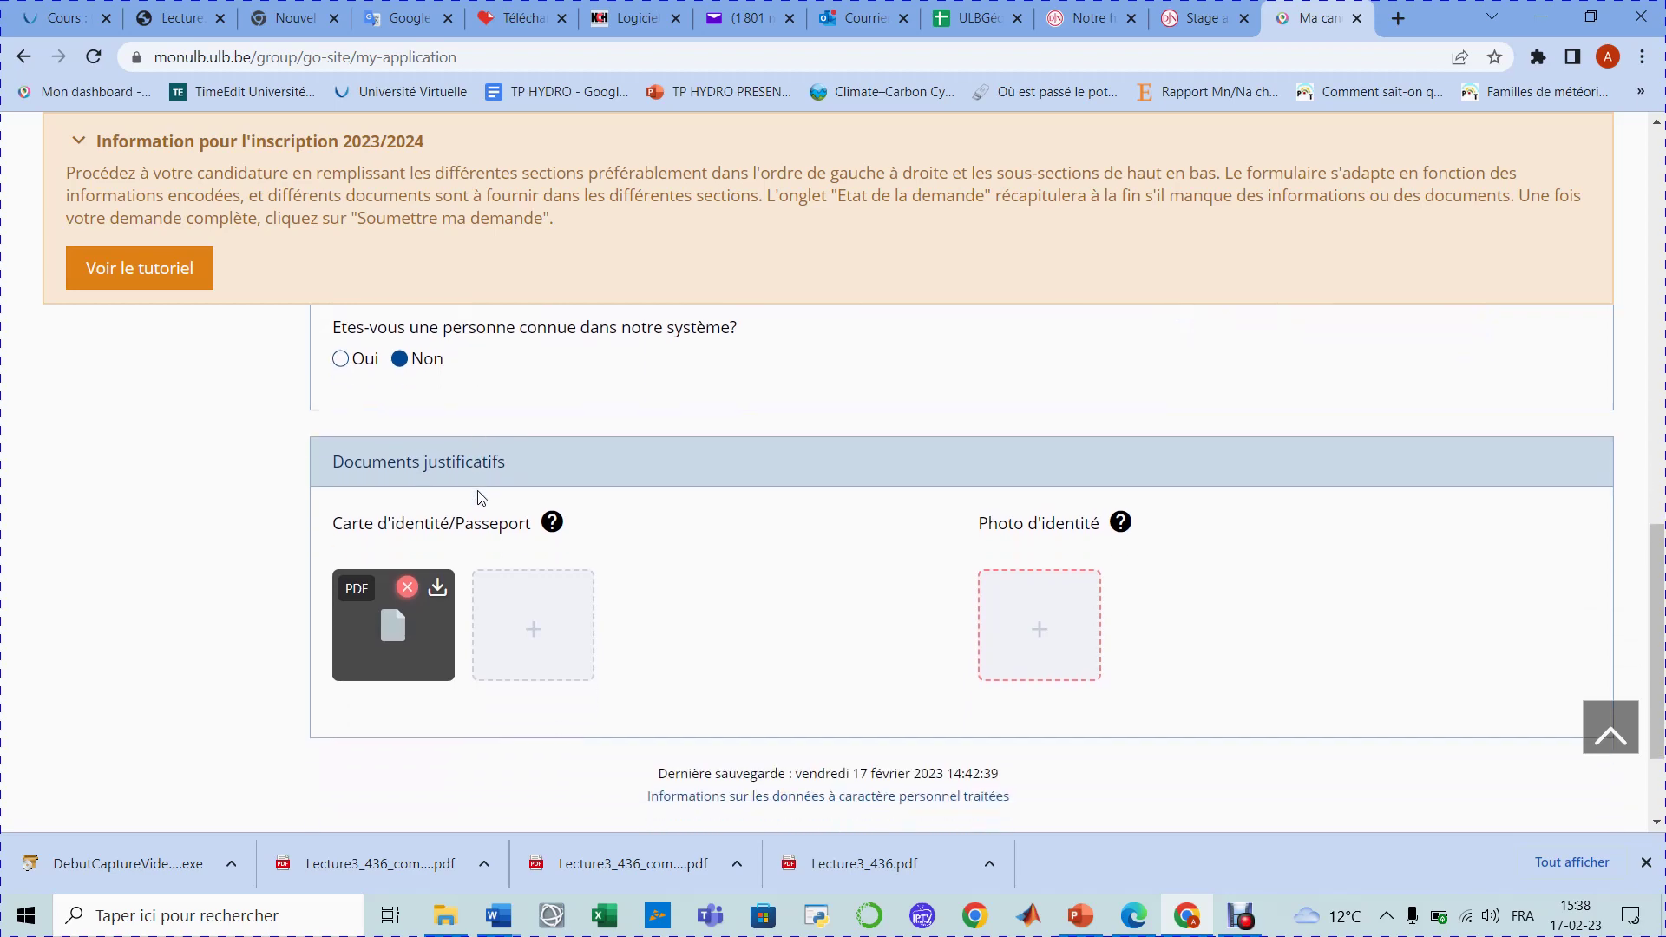
scroll(478, 497, down, 1)
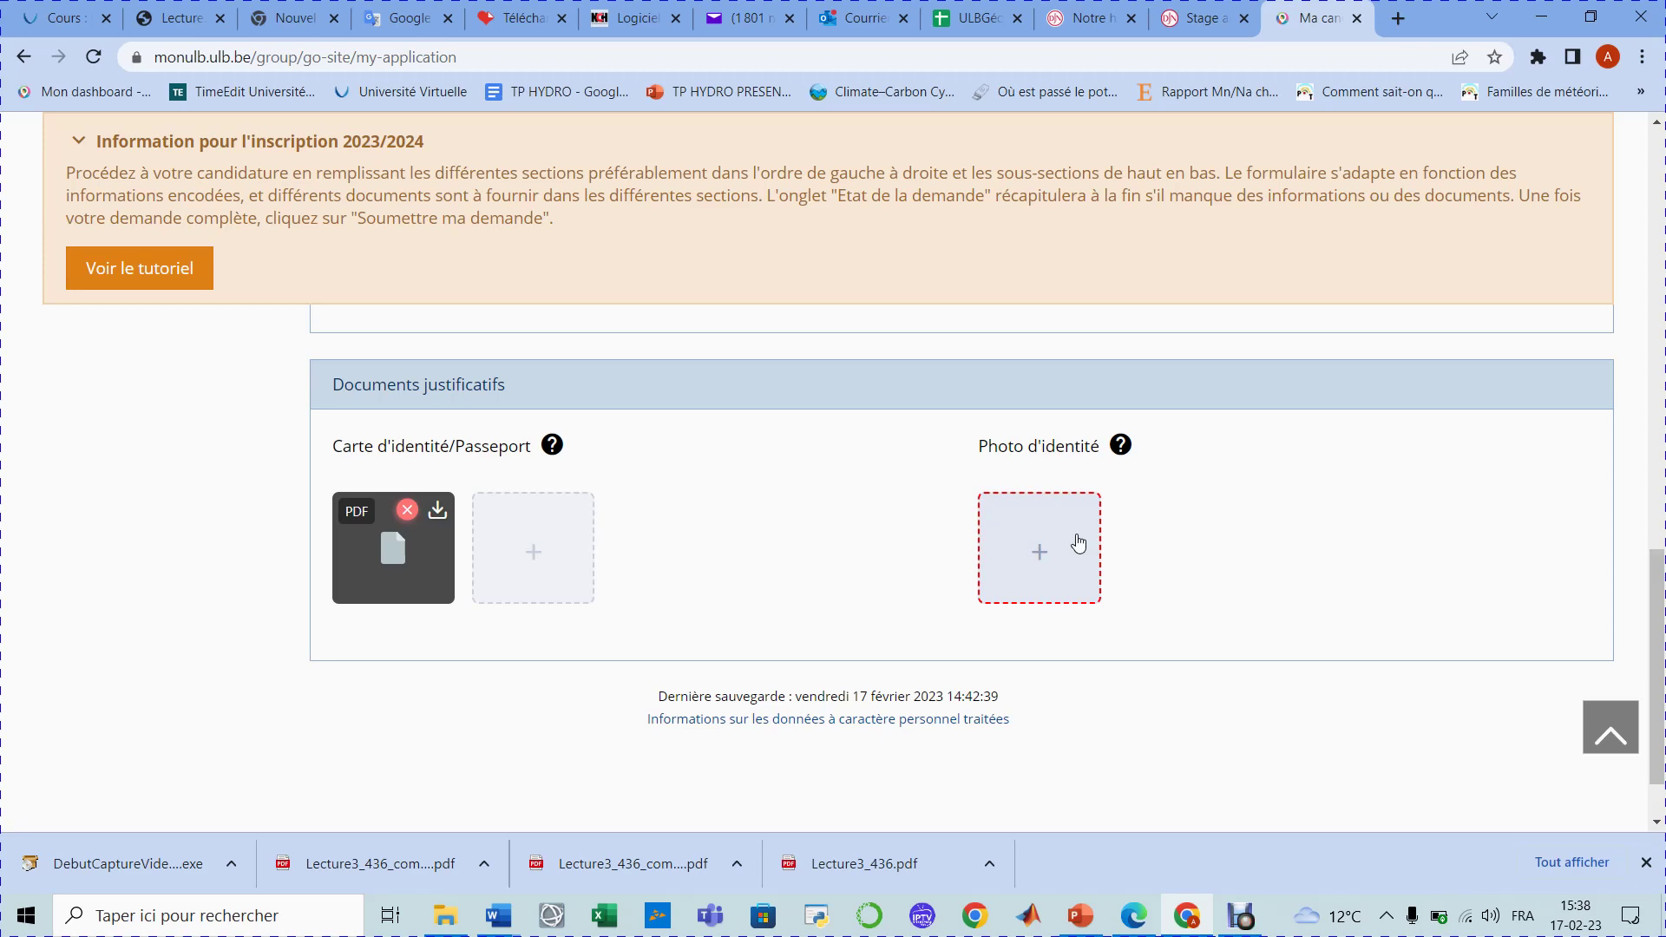
scroll(1079, 543, down, 1)
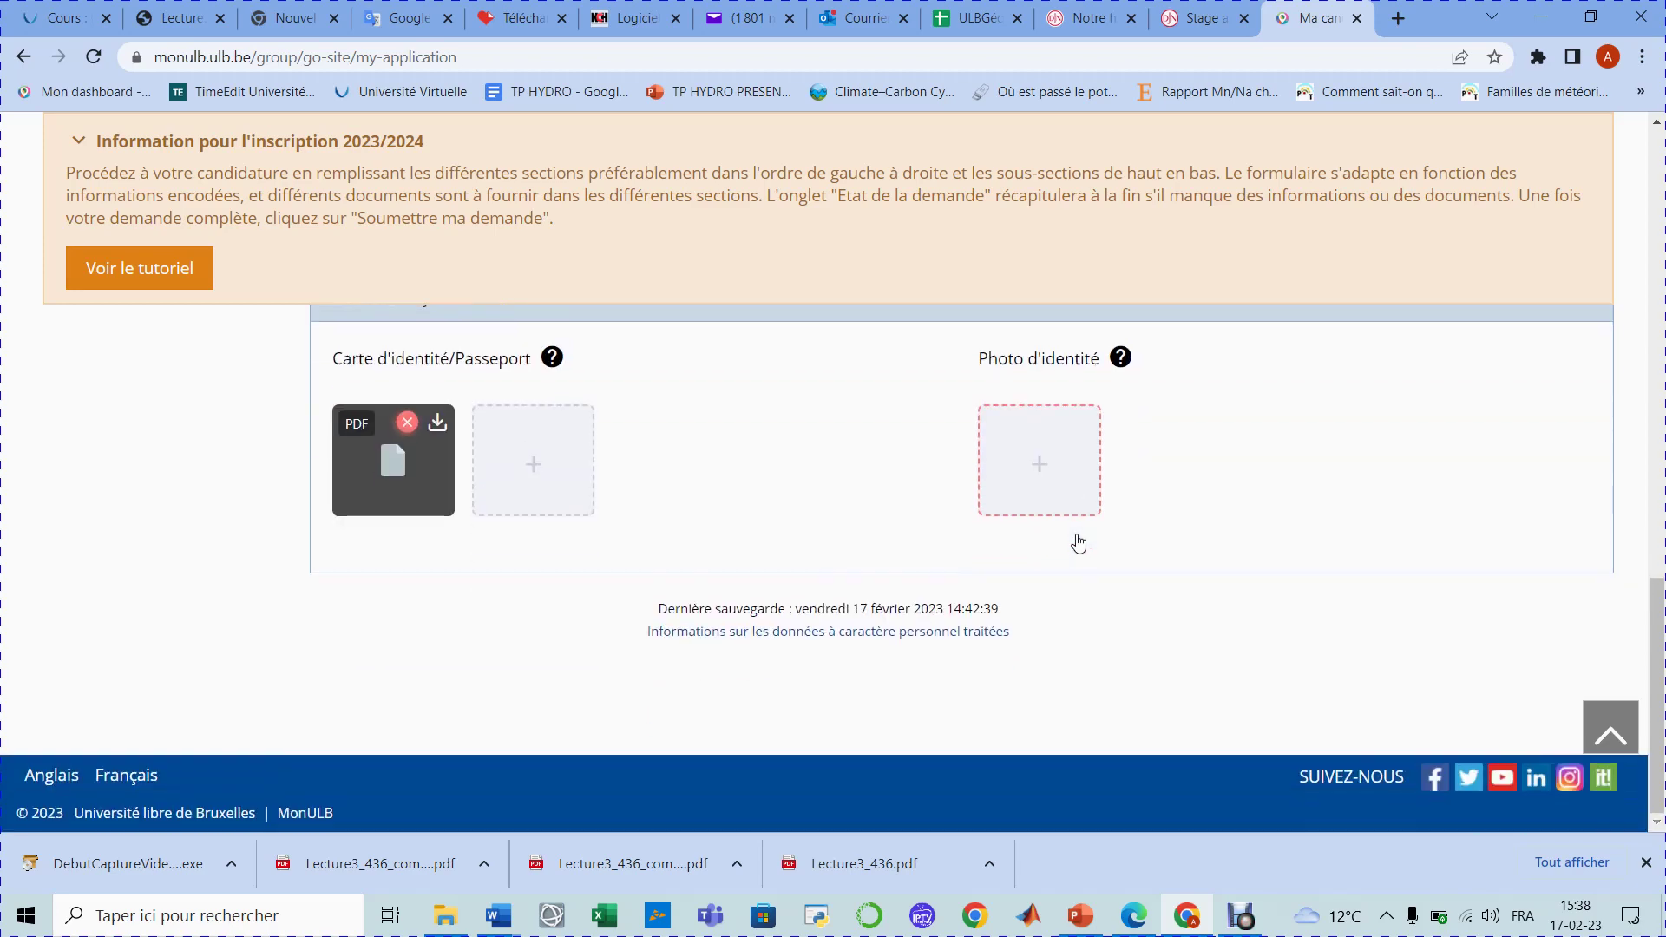
scroll(1079, 543, up, 1)
scroll(1079, 544, up, 5)
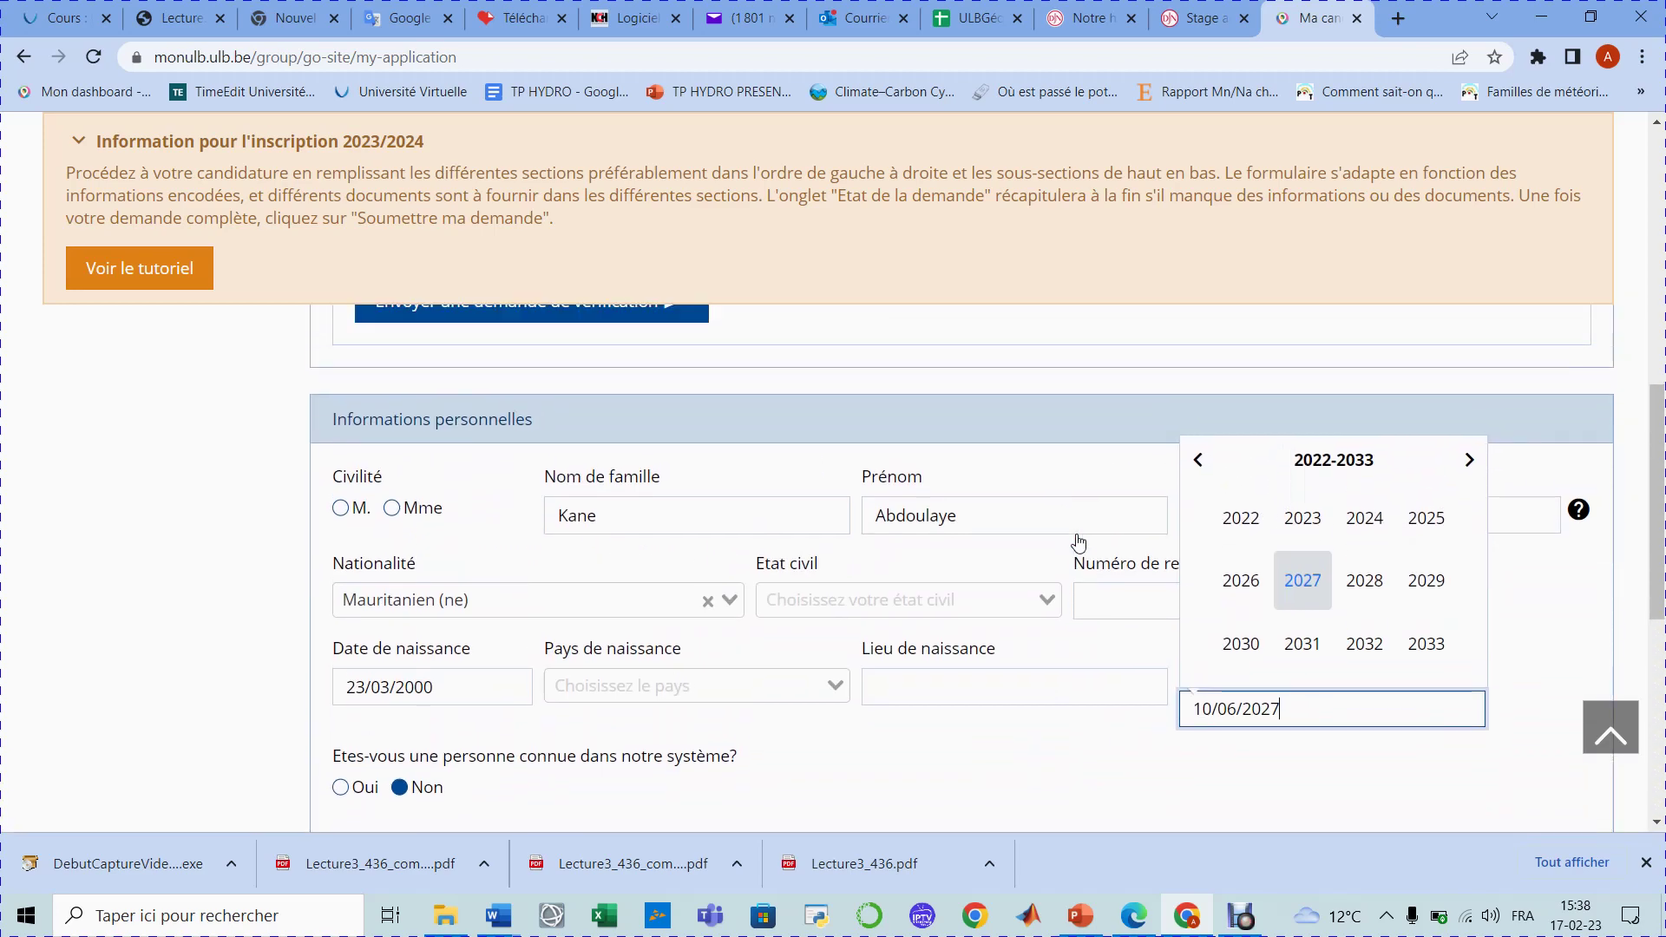
scroll(1078, 543, up, 6)
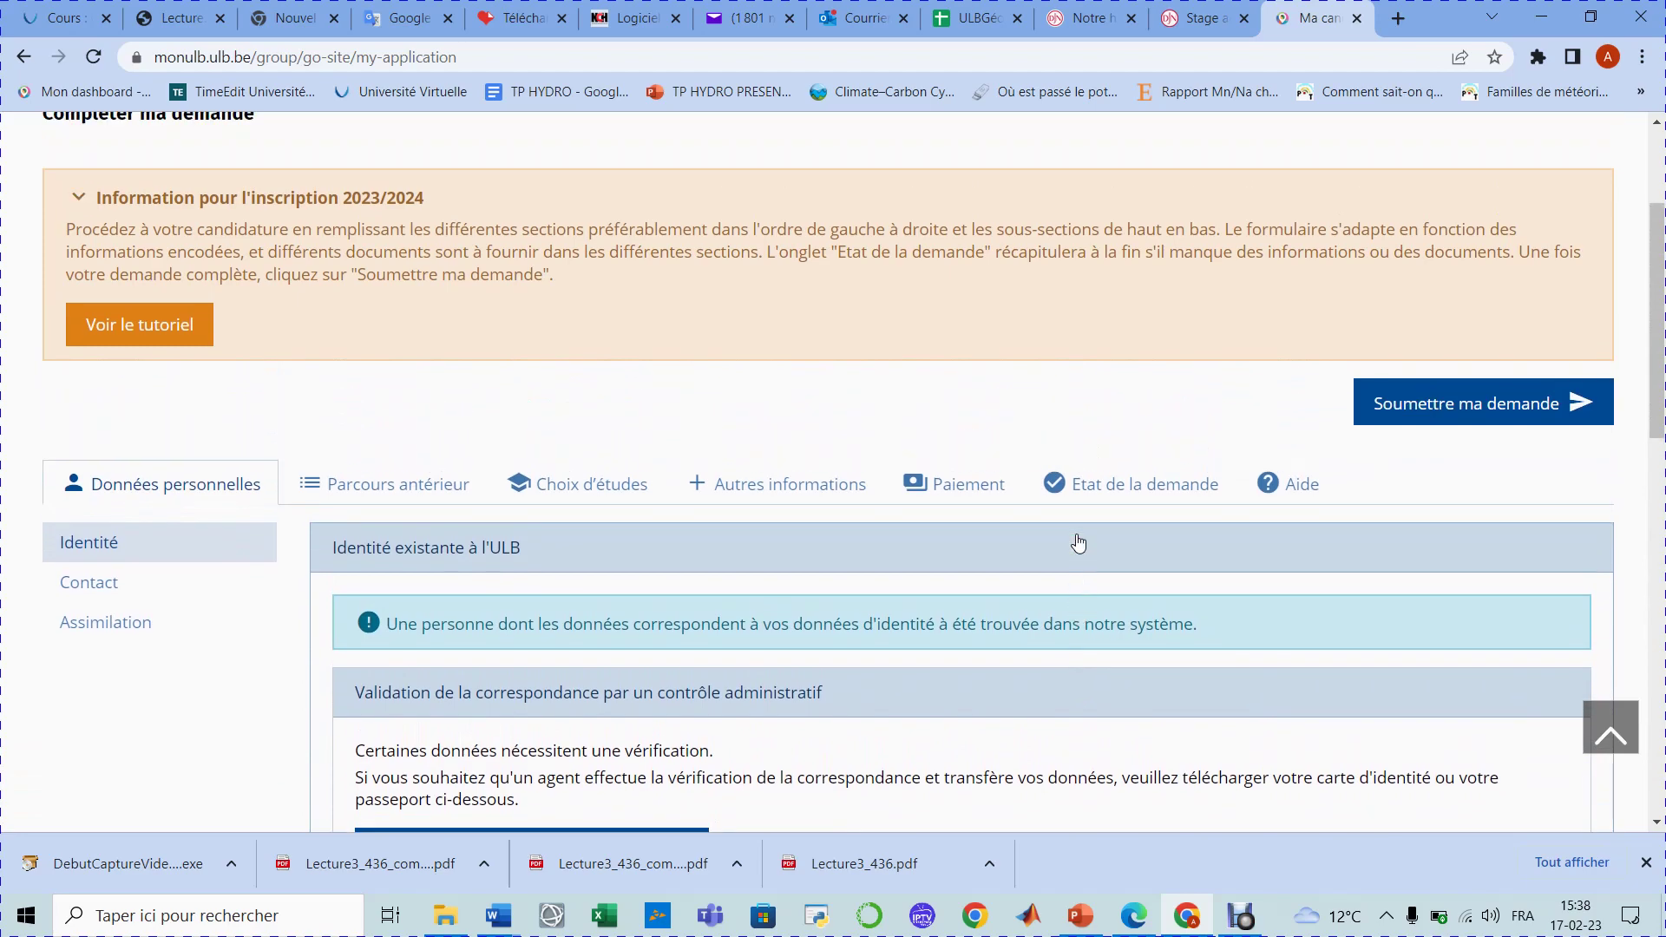
scroll(1406, 547, up, 3)
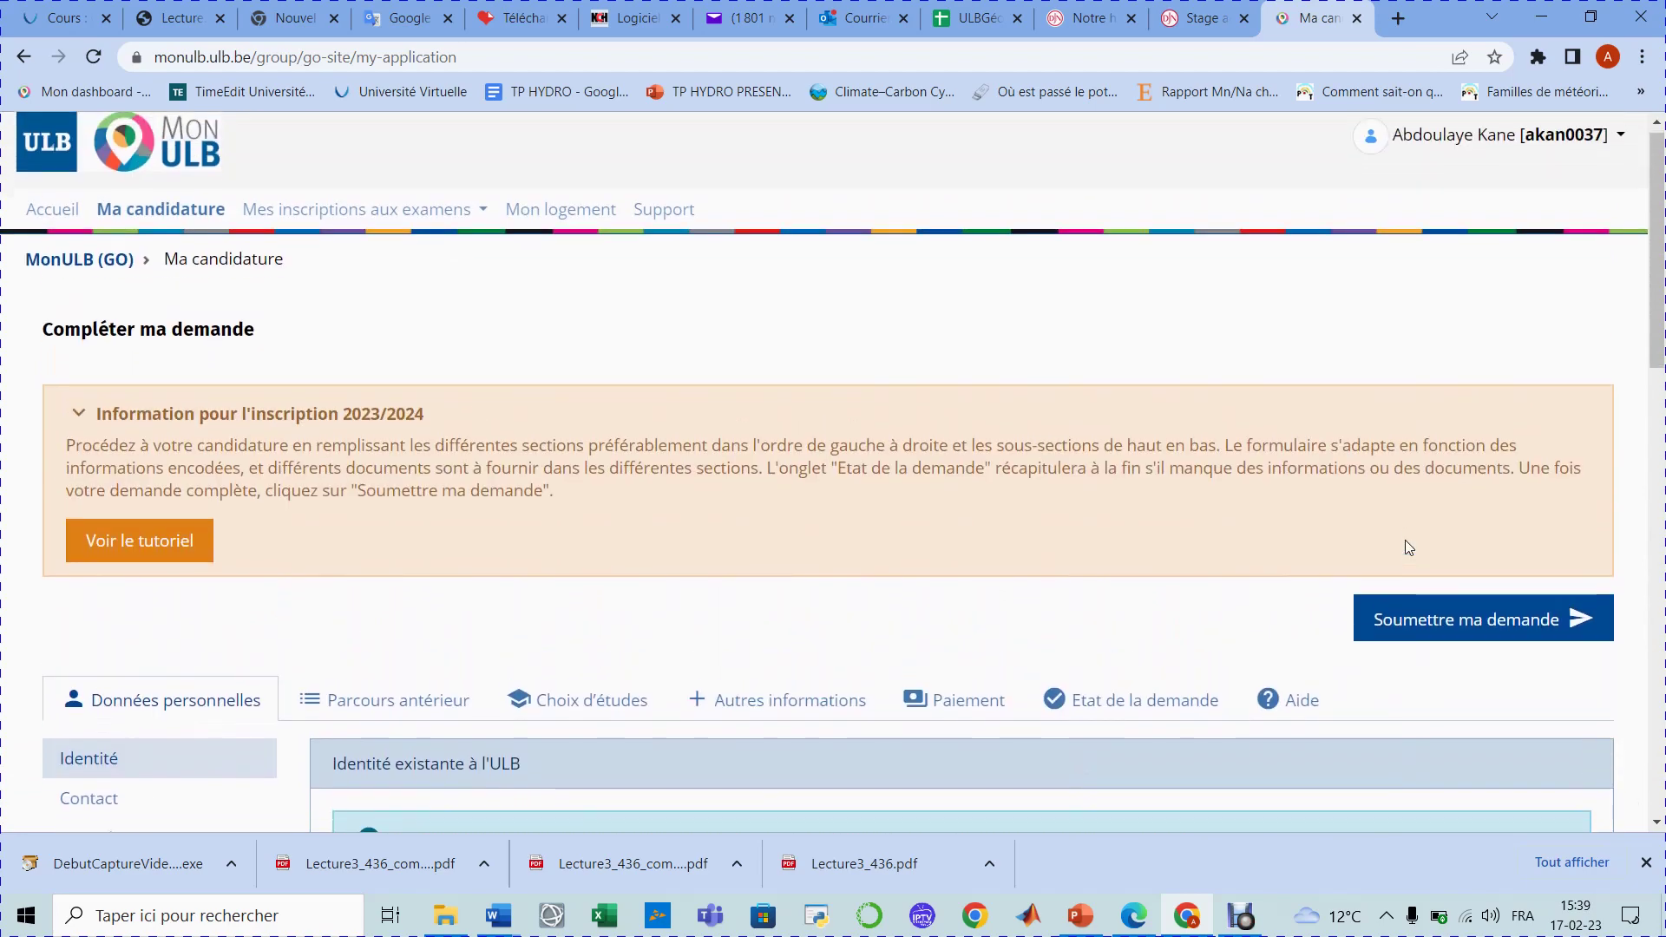
Step: Enter "rosso" as the Lieu de naissance in Informations personnelles and save the application form
scroll(1408, 547, down, 10)
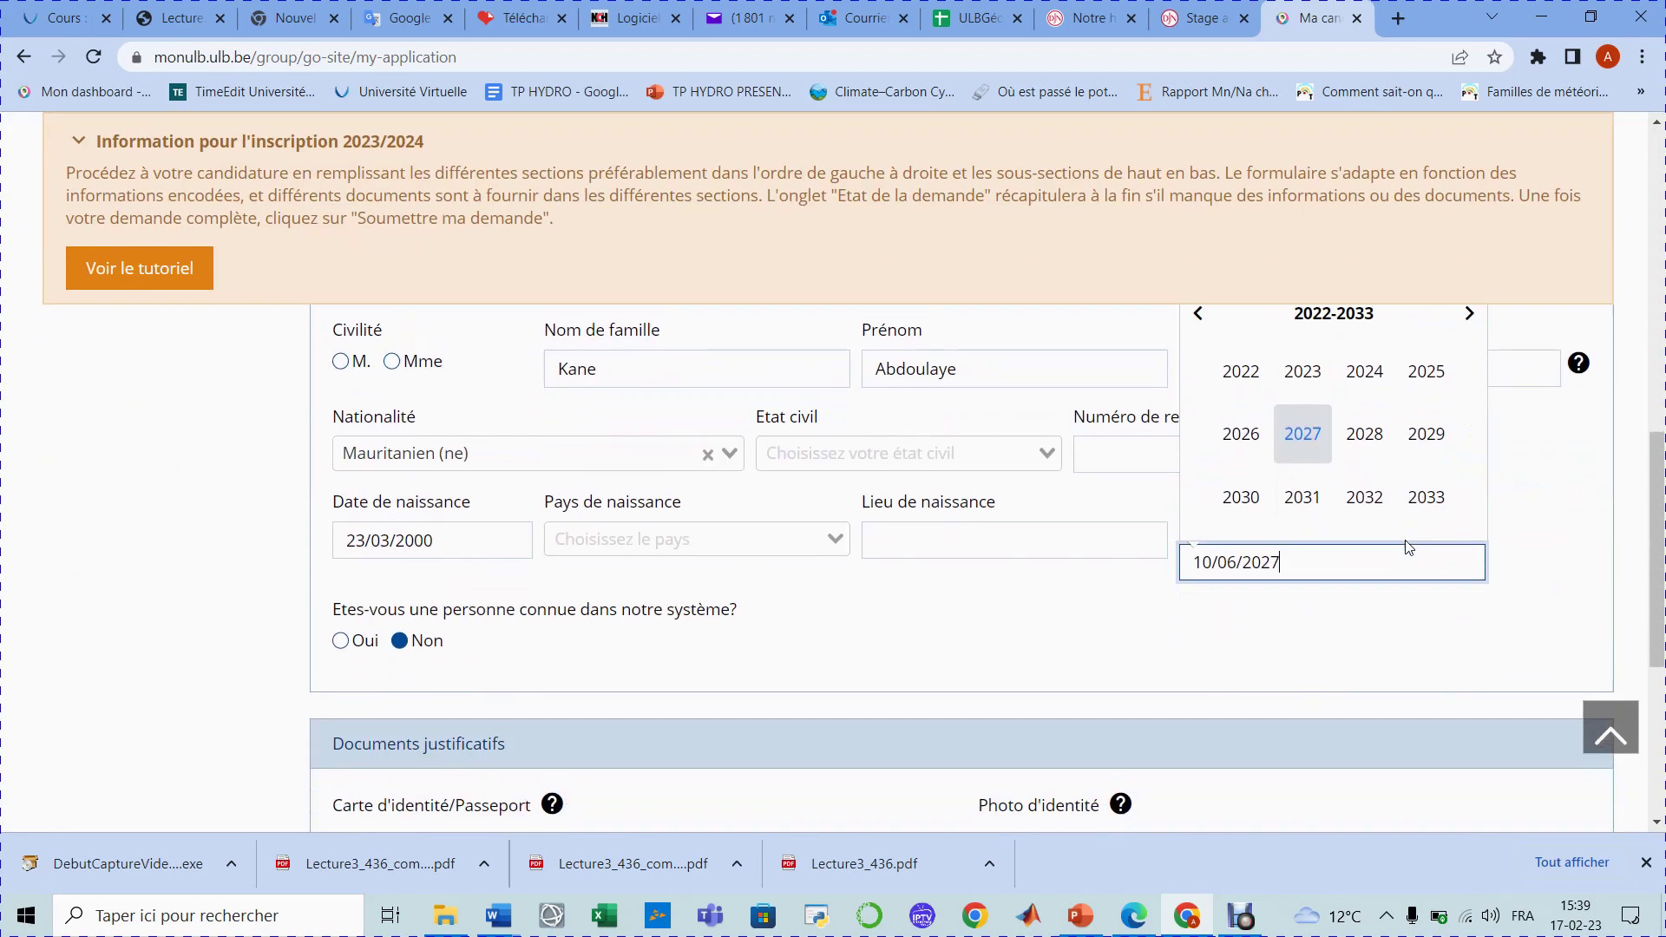
click(987, 533)
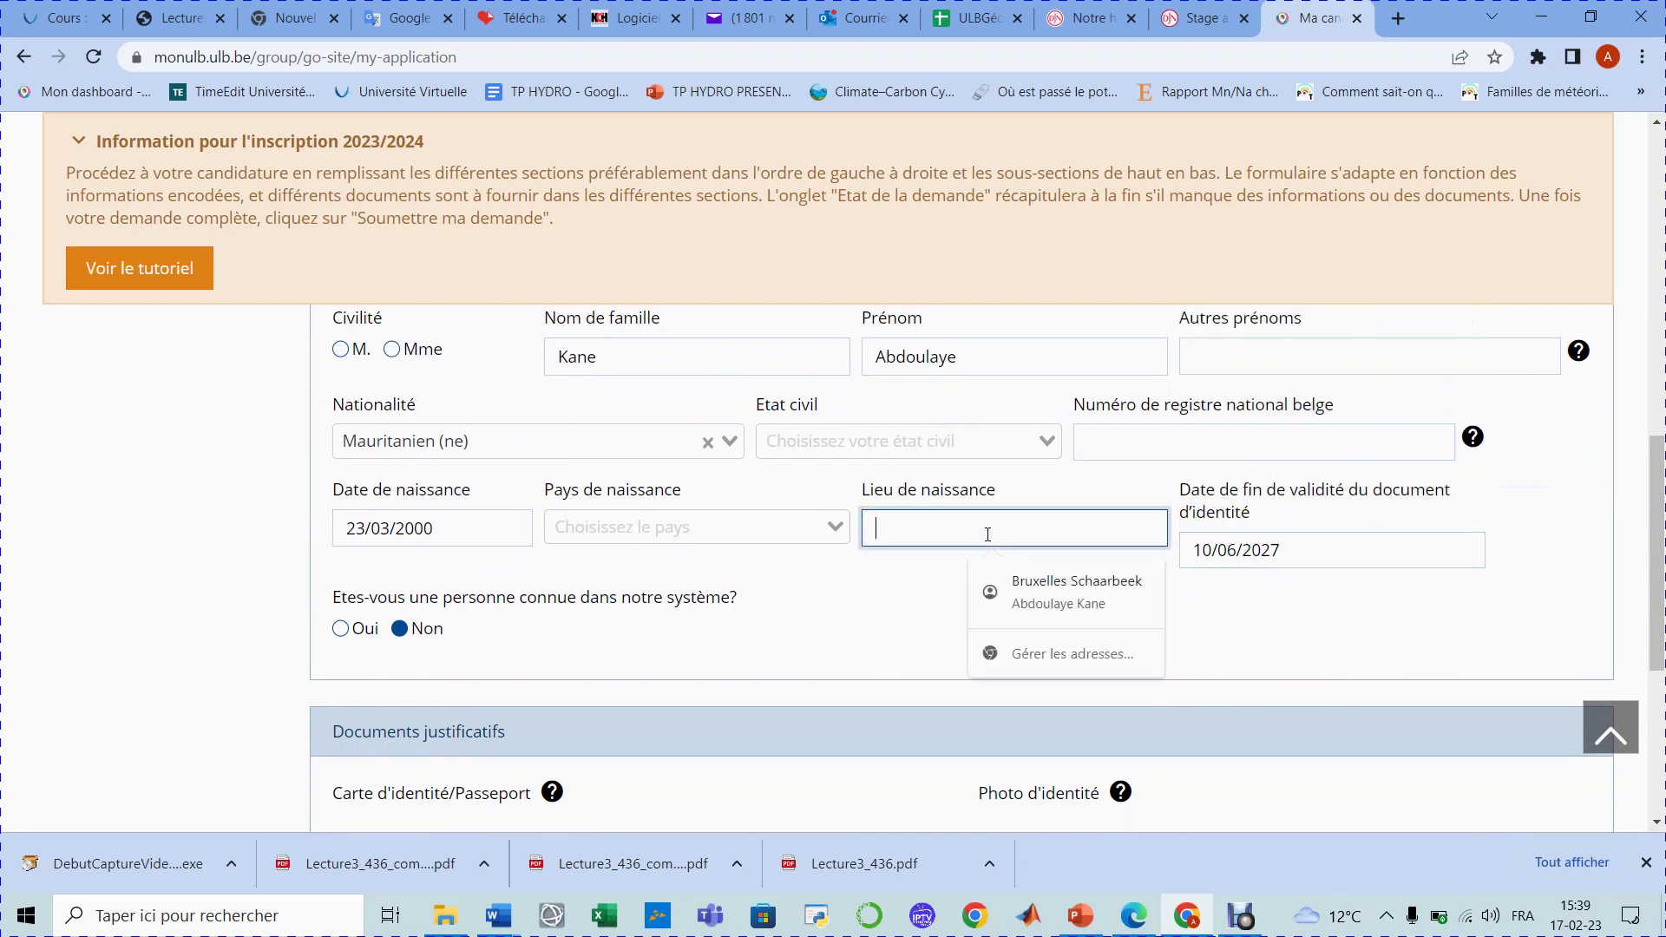
text(ro)
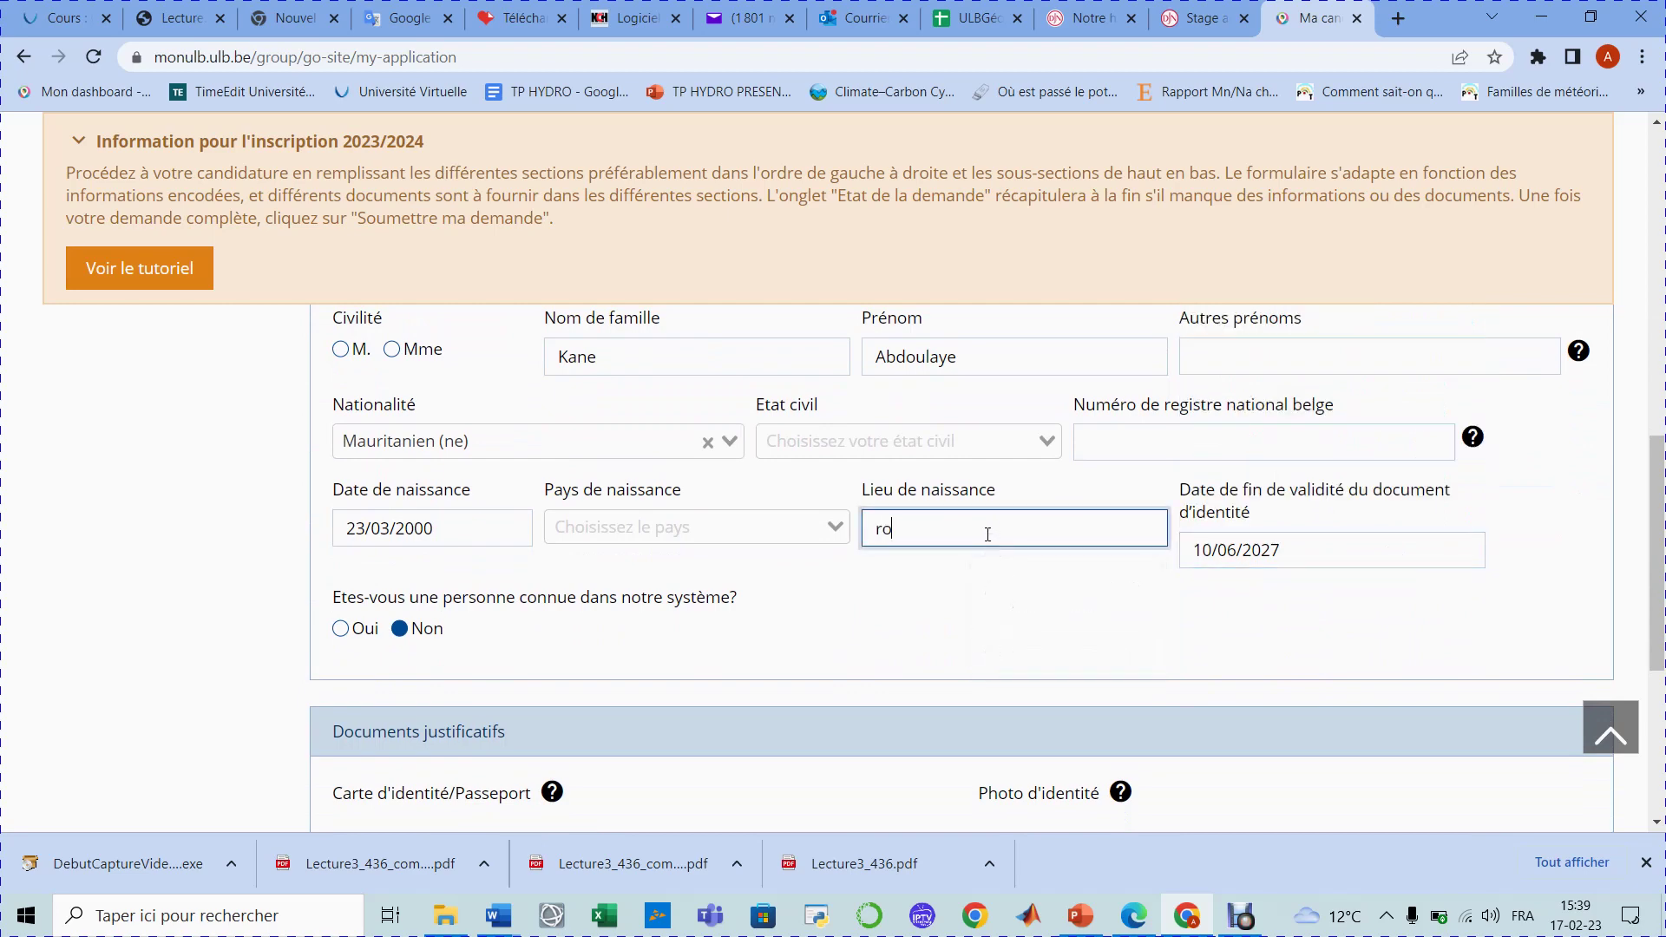
text(sso)
scroll(987, 534, up, 1)
scroll(988, 533, up, 7)
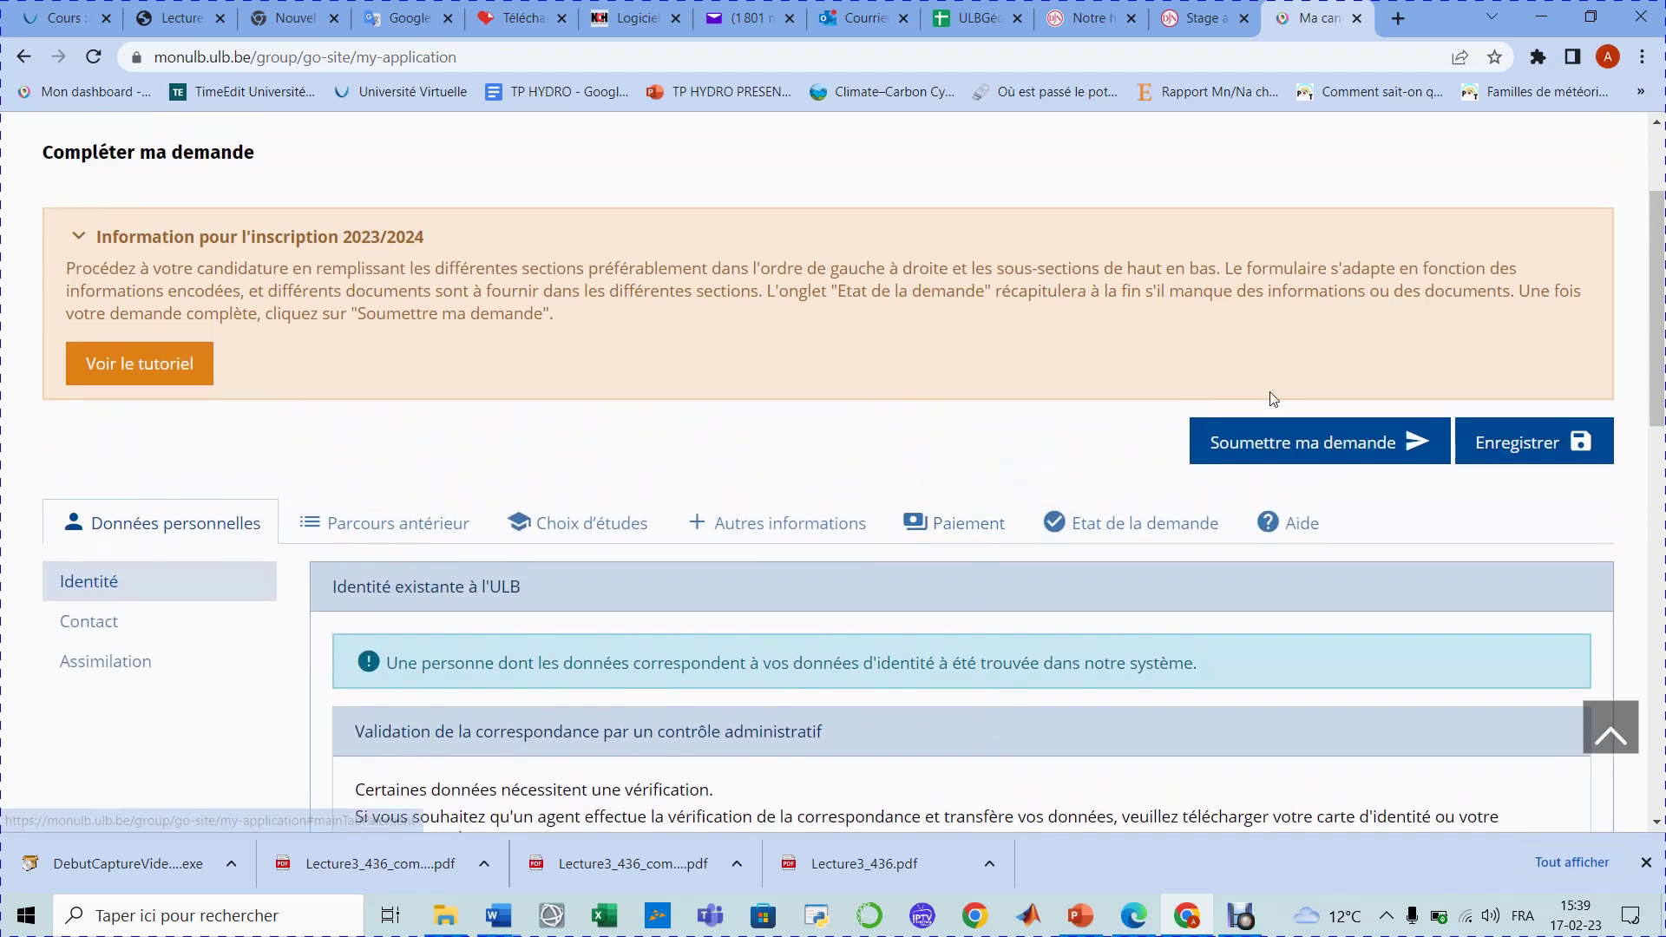
click(1553, 442)
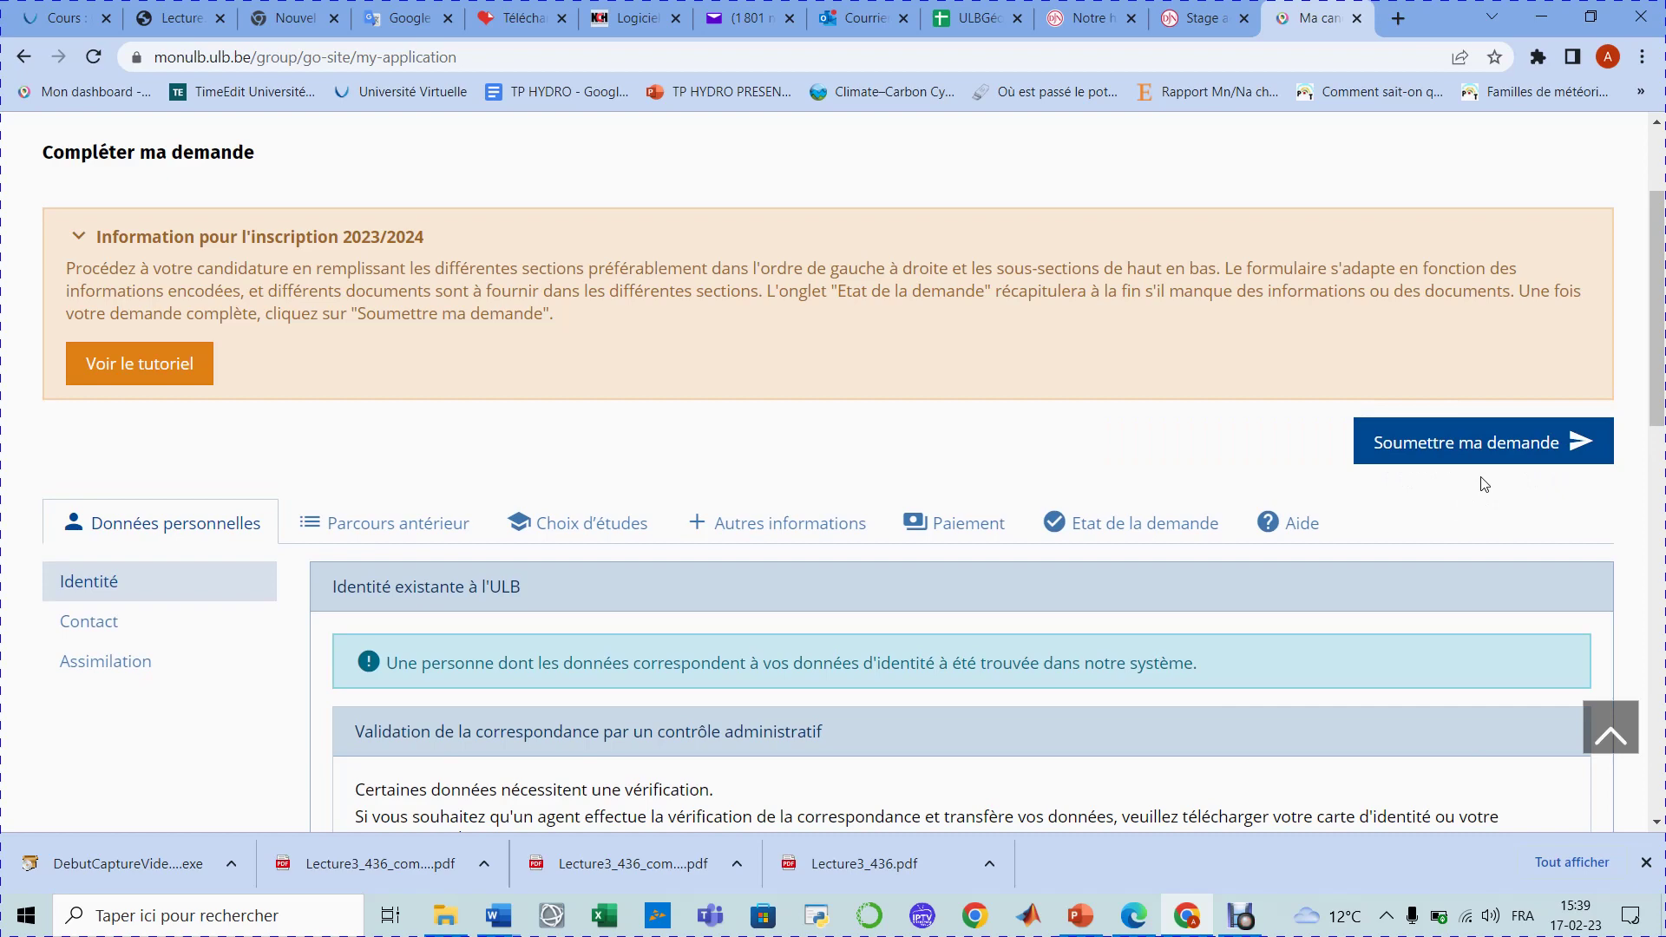
Step: Check the field validation in the saved Informations personnelles block and open the Contact section of Données personnelles
scroll(1481, 485, down, 6)
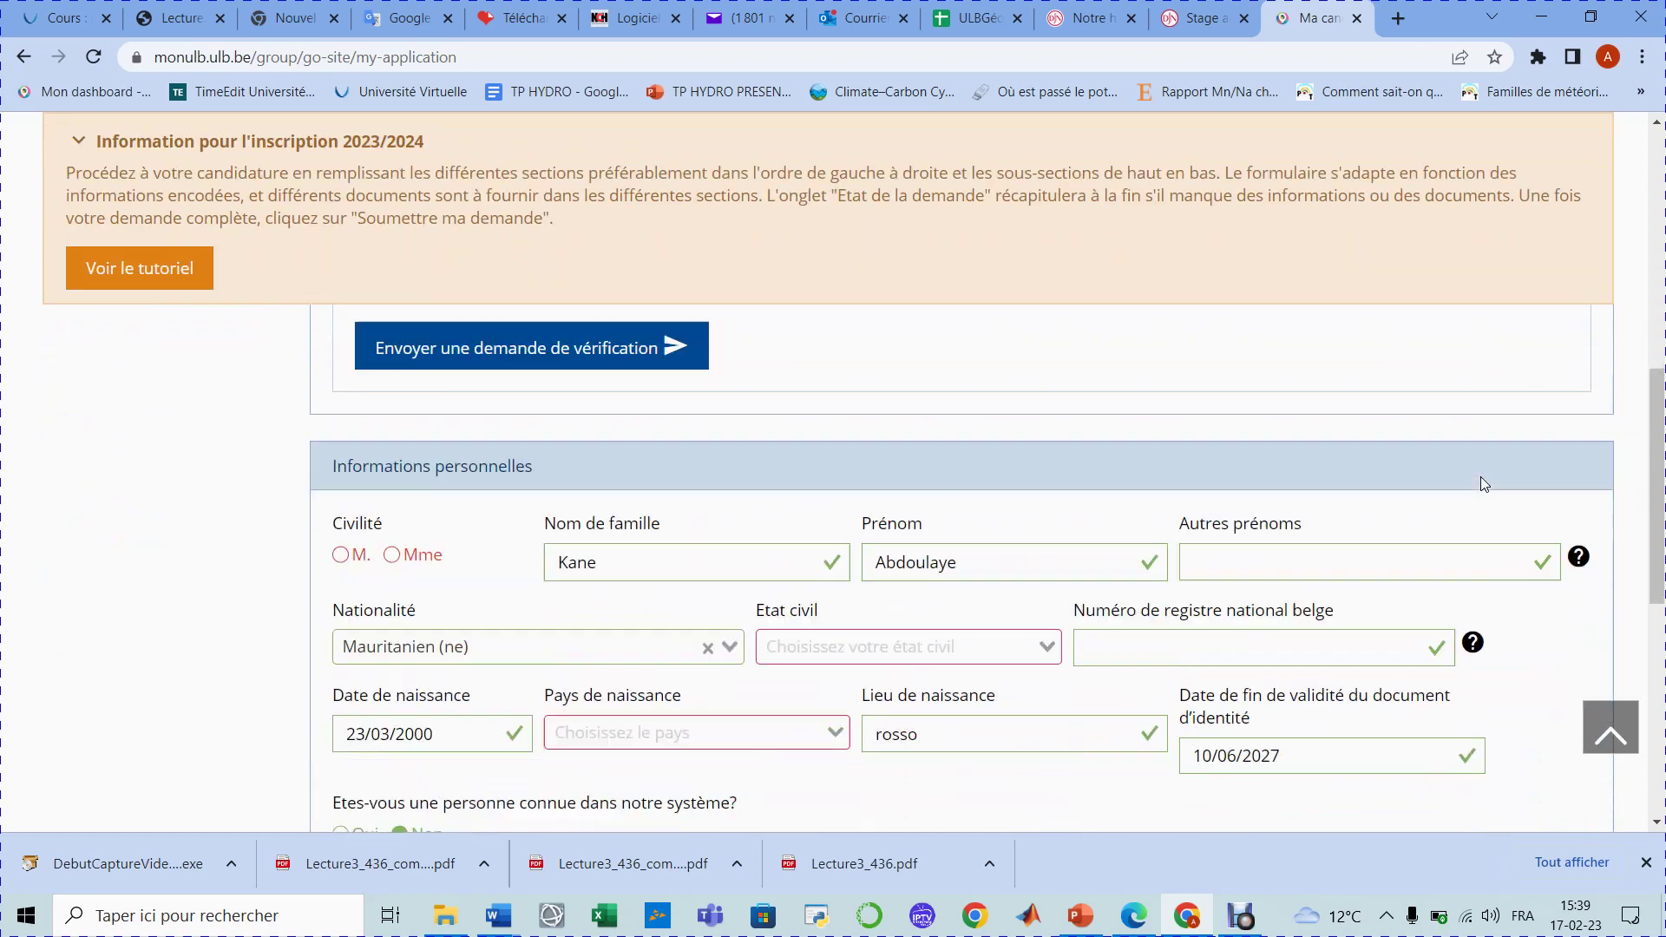
scroll(1480, 485, up, 4)
scroll(1481, 485, up, 1)
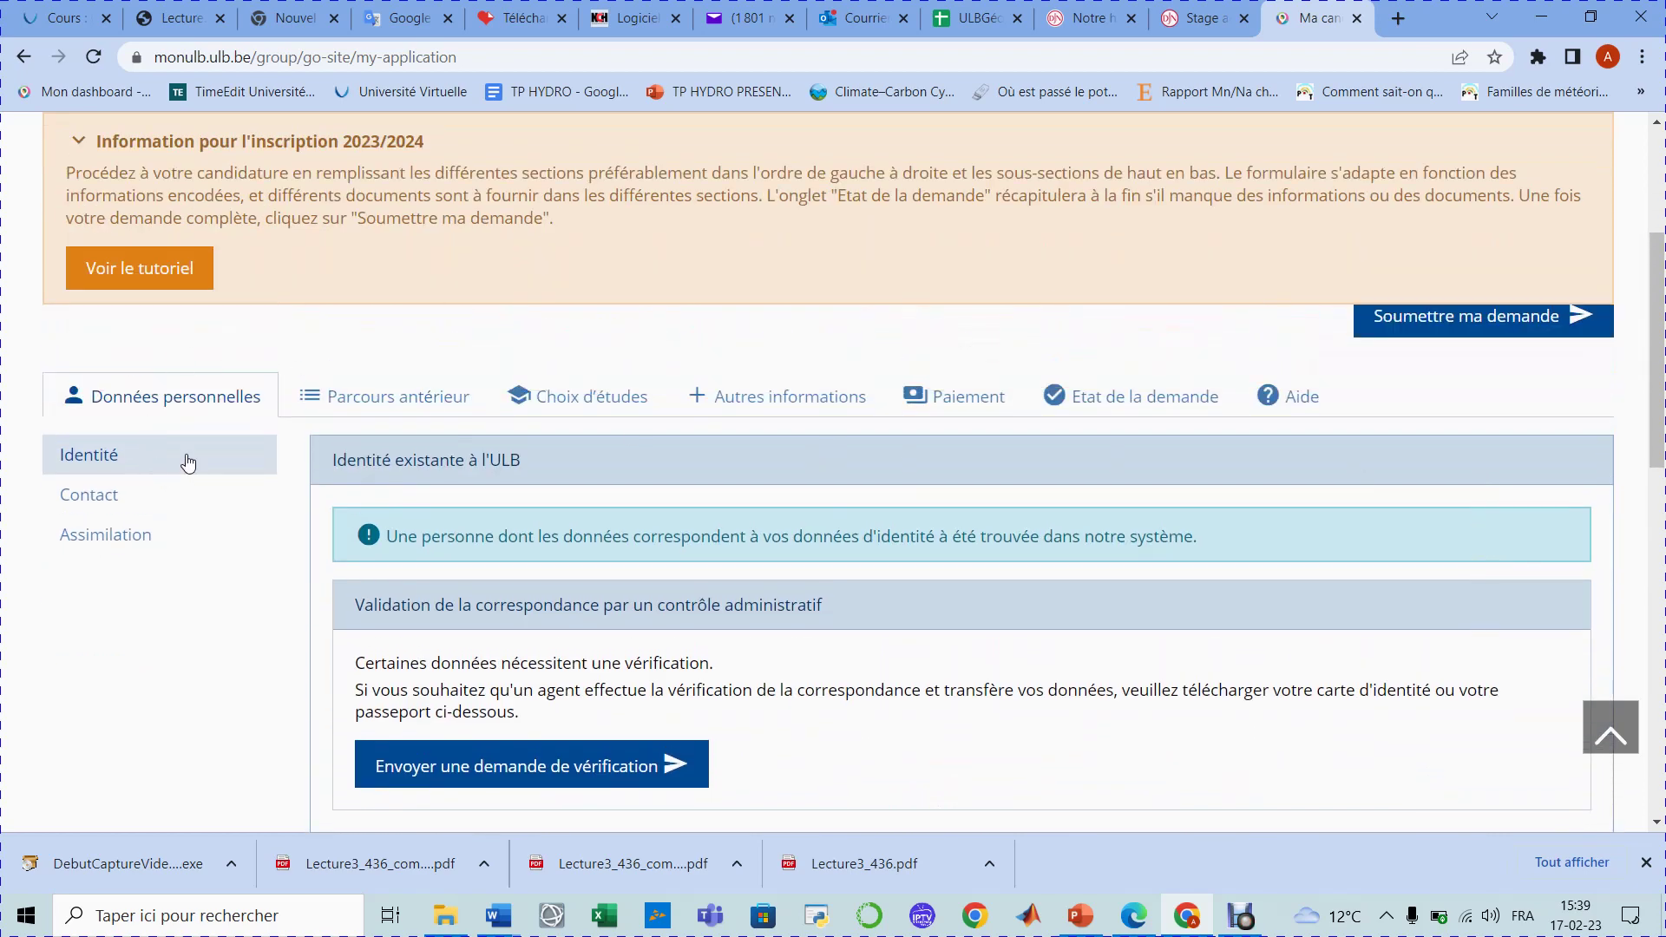
click(107, 493)
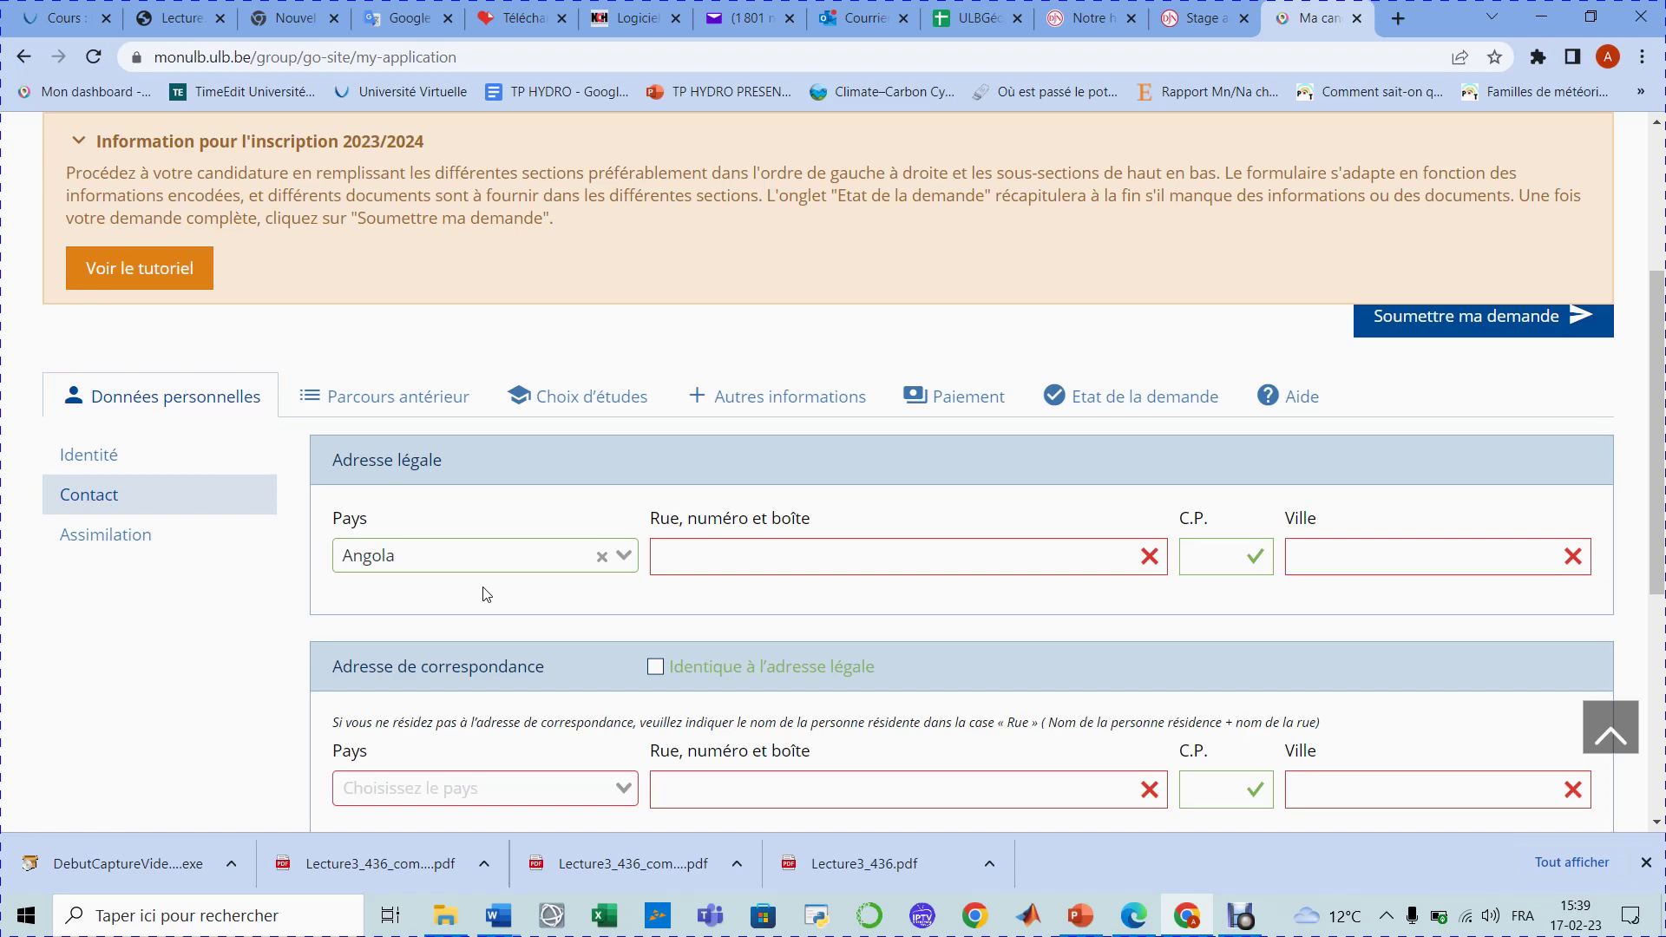
Step: Look through the Pays choices and the street and Ville fields of the Adresse légale block without filling them in
click(408, 559)
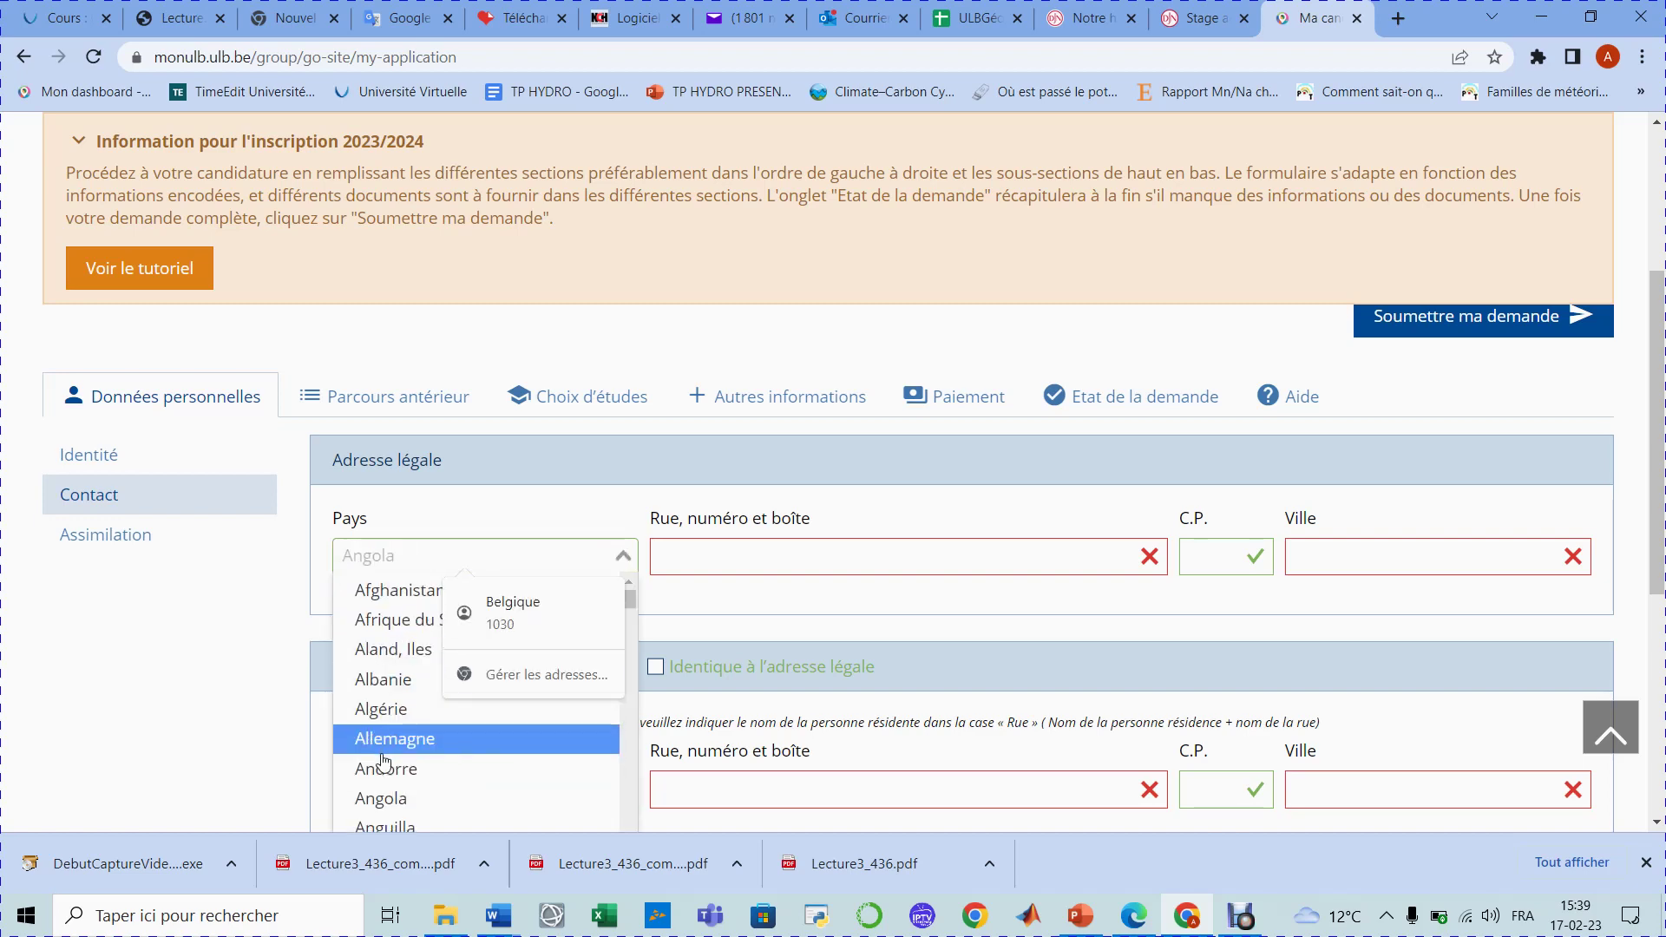
scroll(384, 761, down, 2)
scroll(384, 761, down, 12)
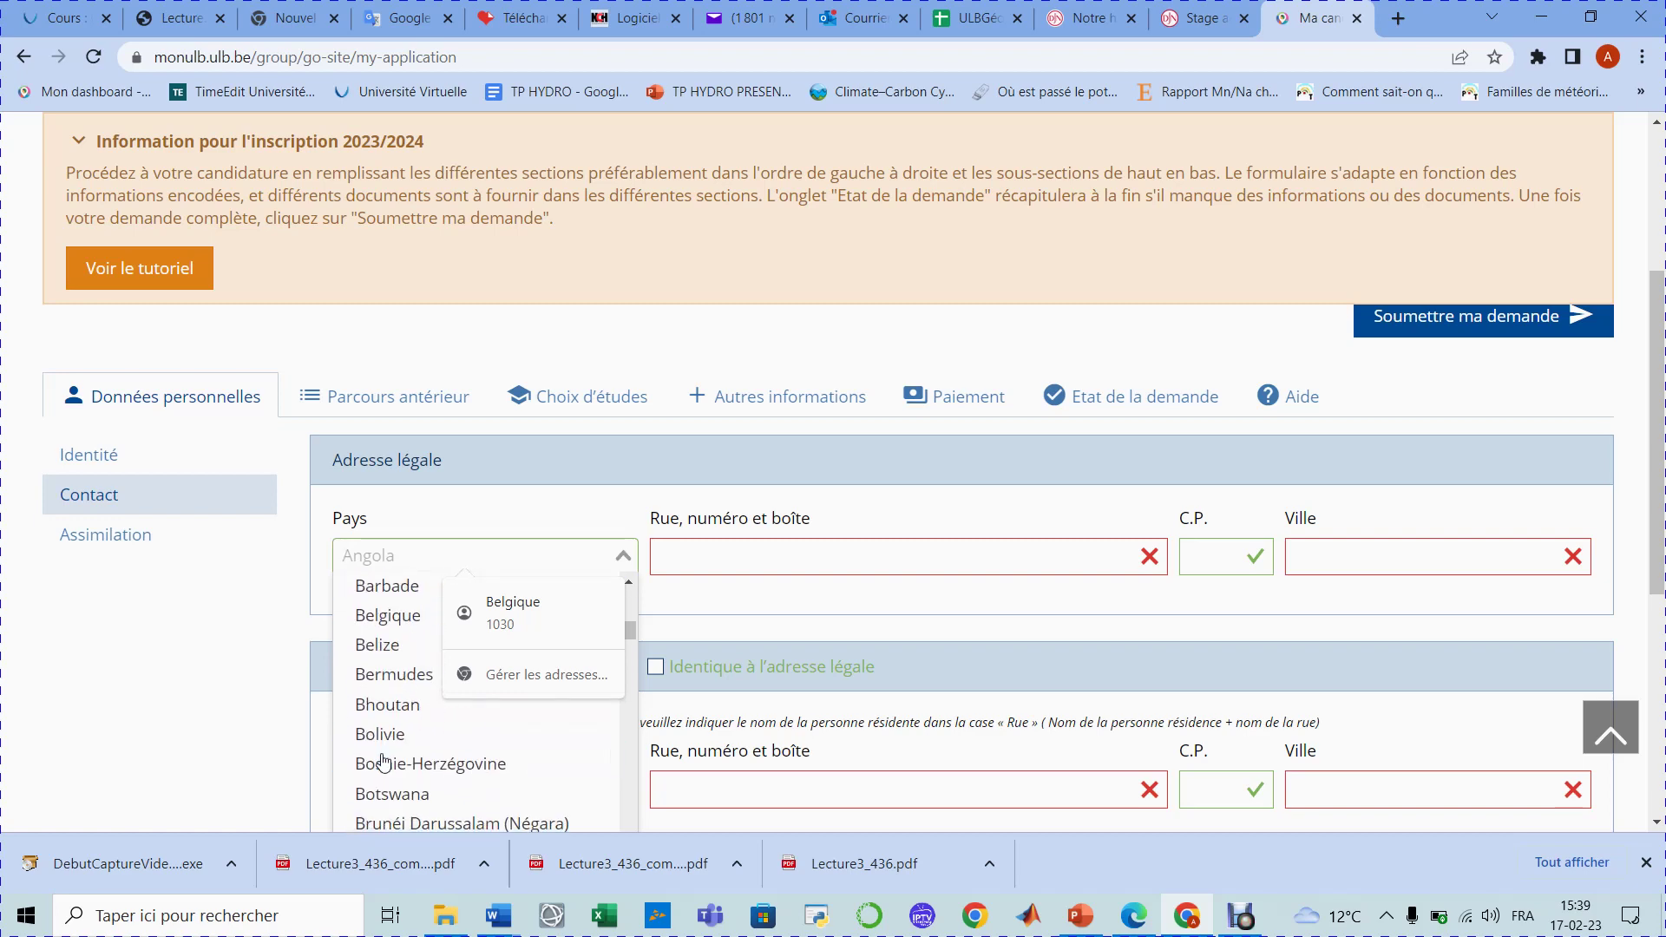
scroll(384, 761, down, 6)
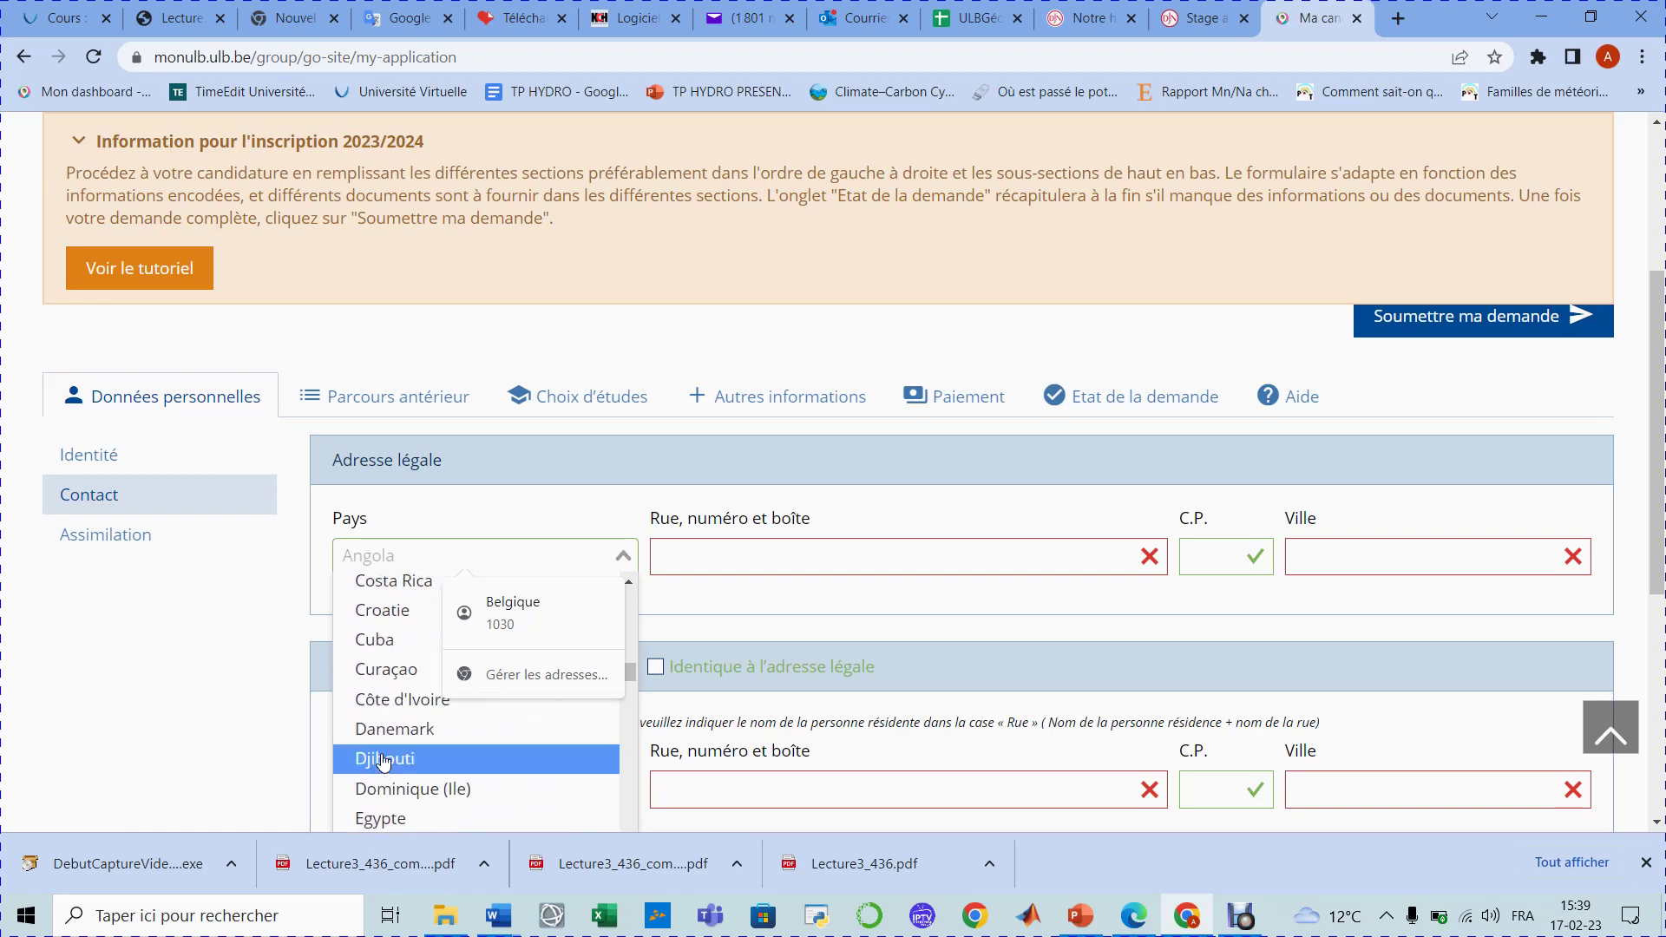
click(785, 570)
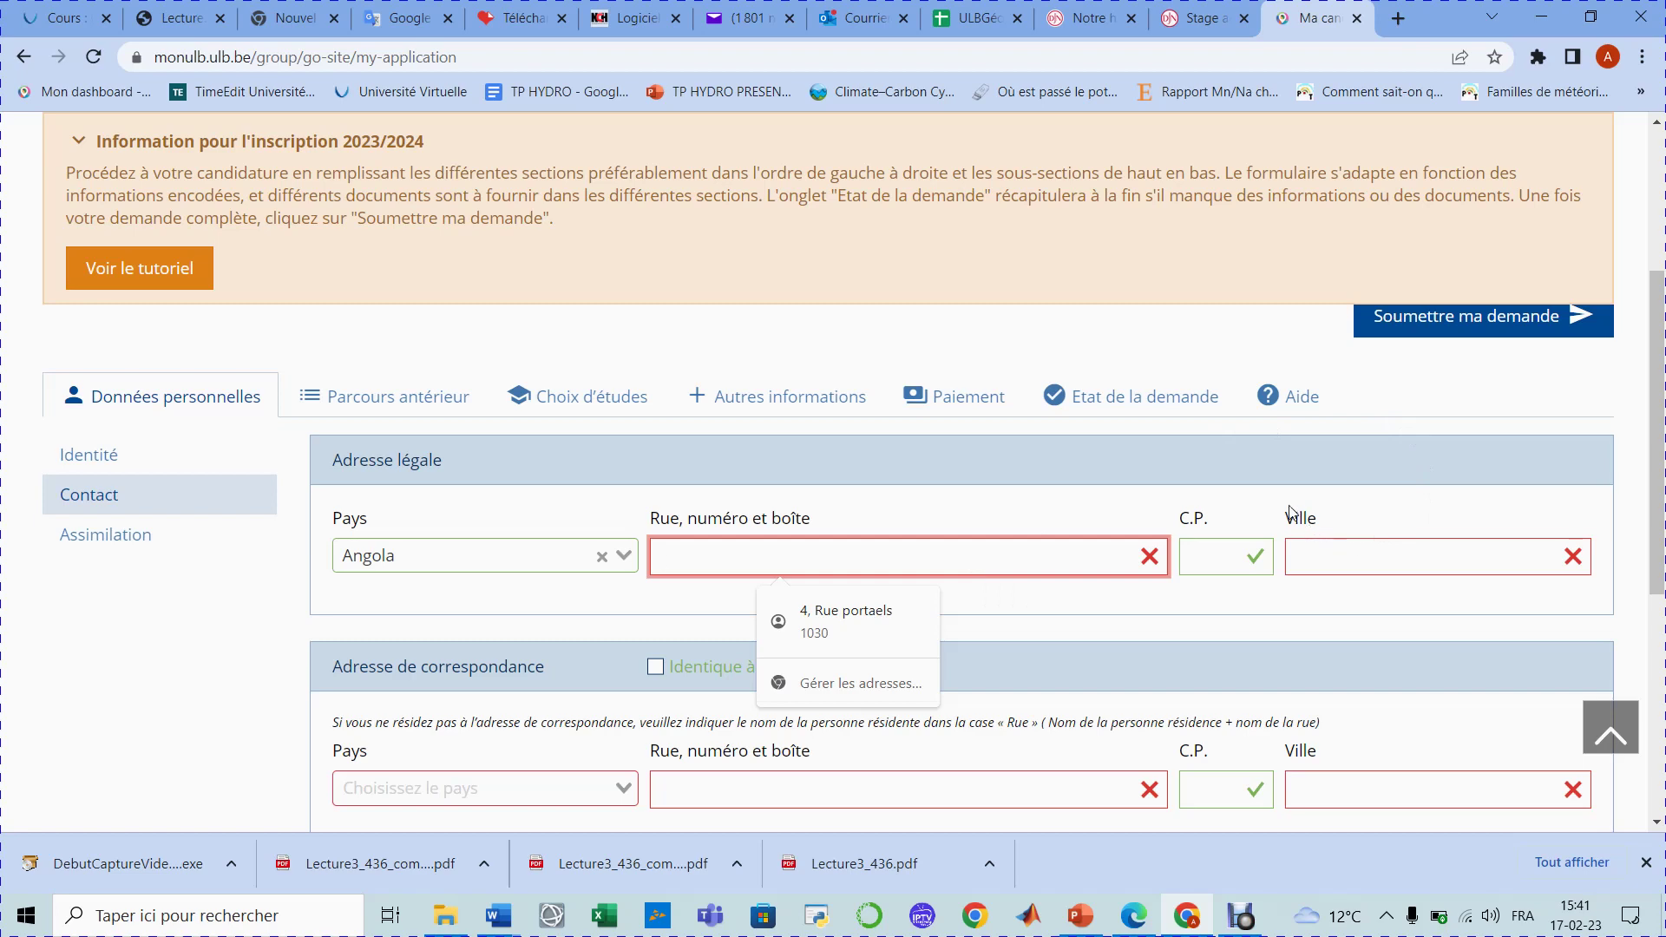
click(1334, 556)
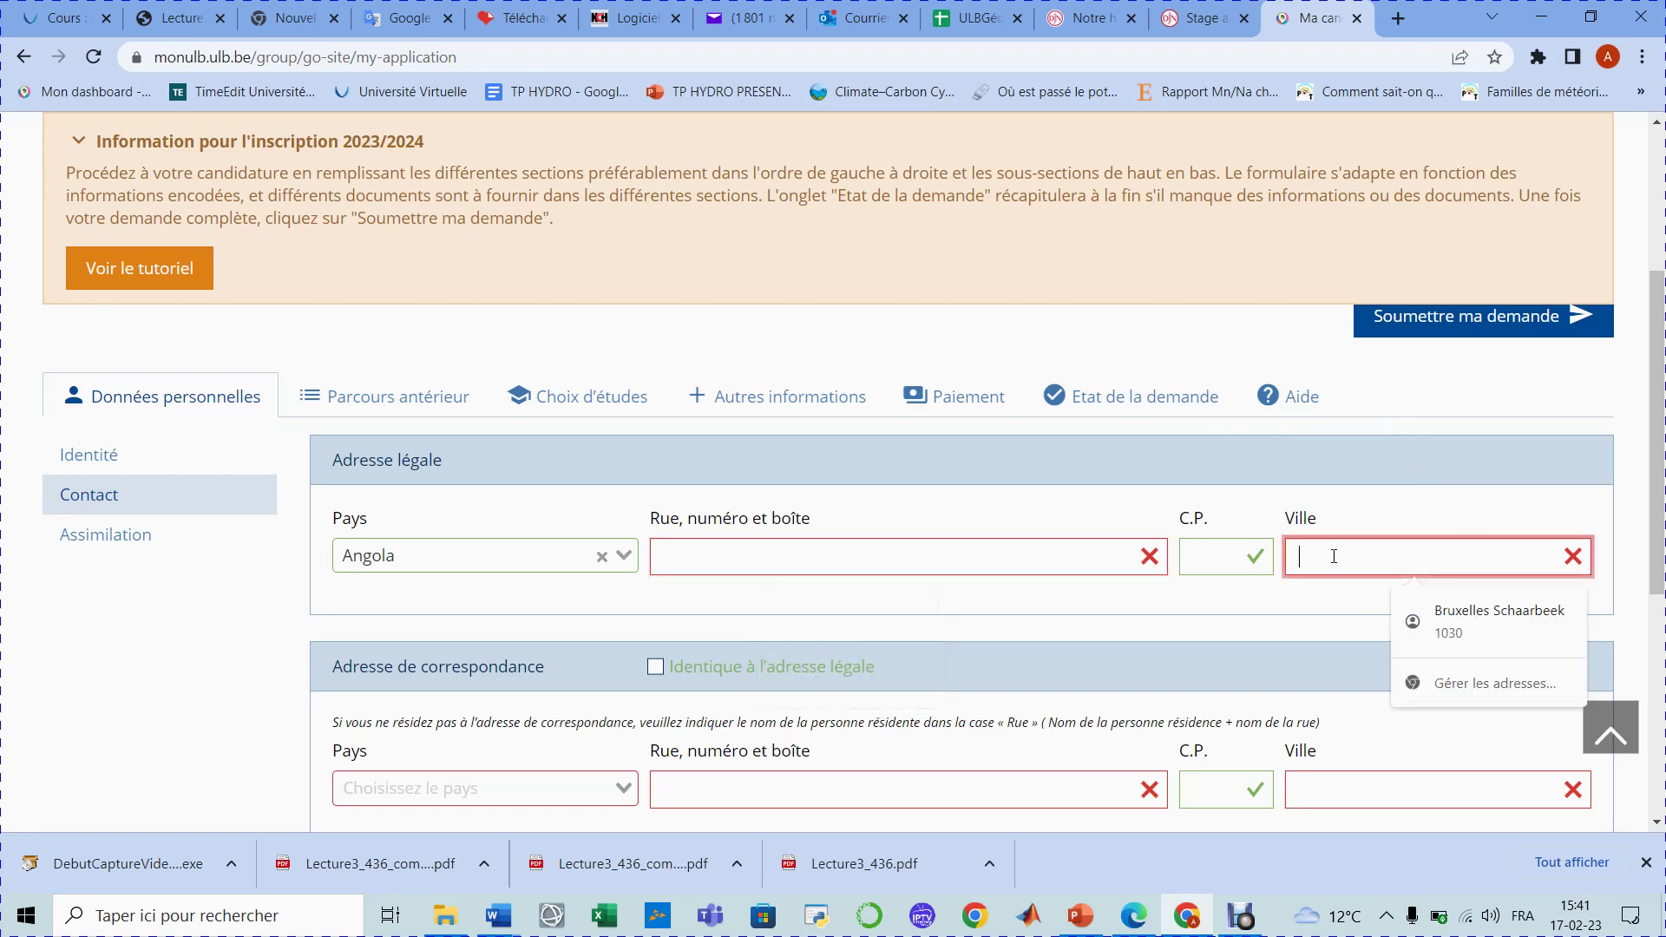
Step: Examine the Adresse de correspondance fields, the Identique à l'adresse légale option and the Téléphone & e-mail block of the Contact section
scroll(1333, 556, down, 1)
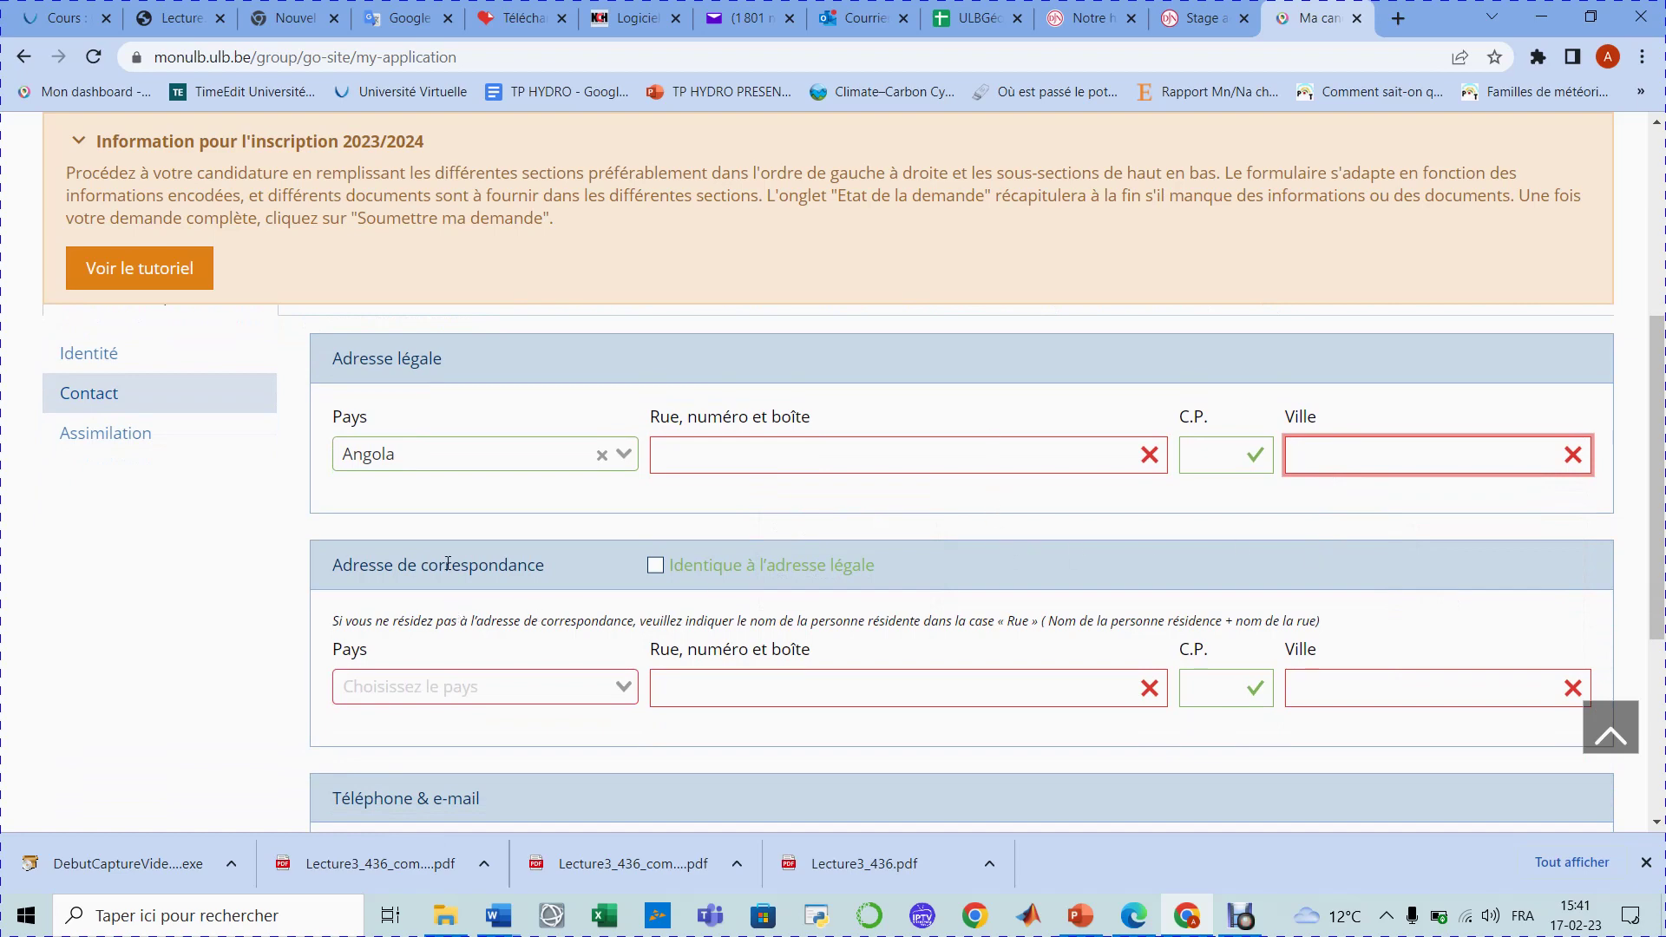
scroll(453, 608, down, 2)
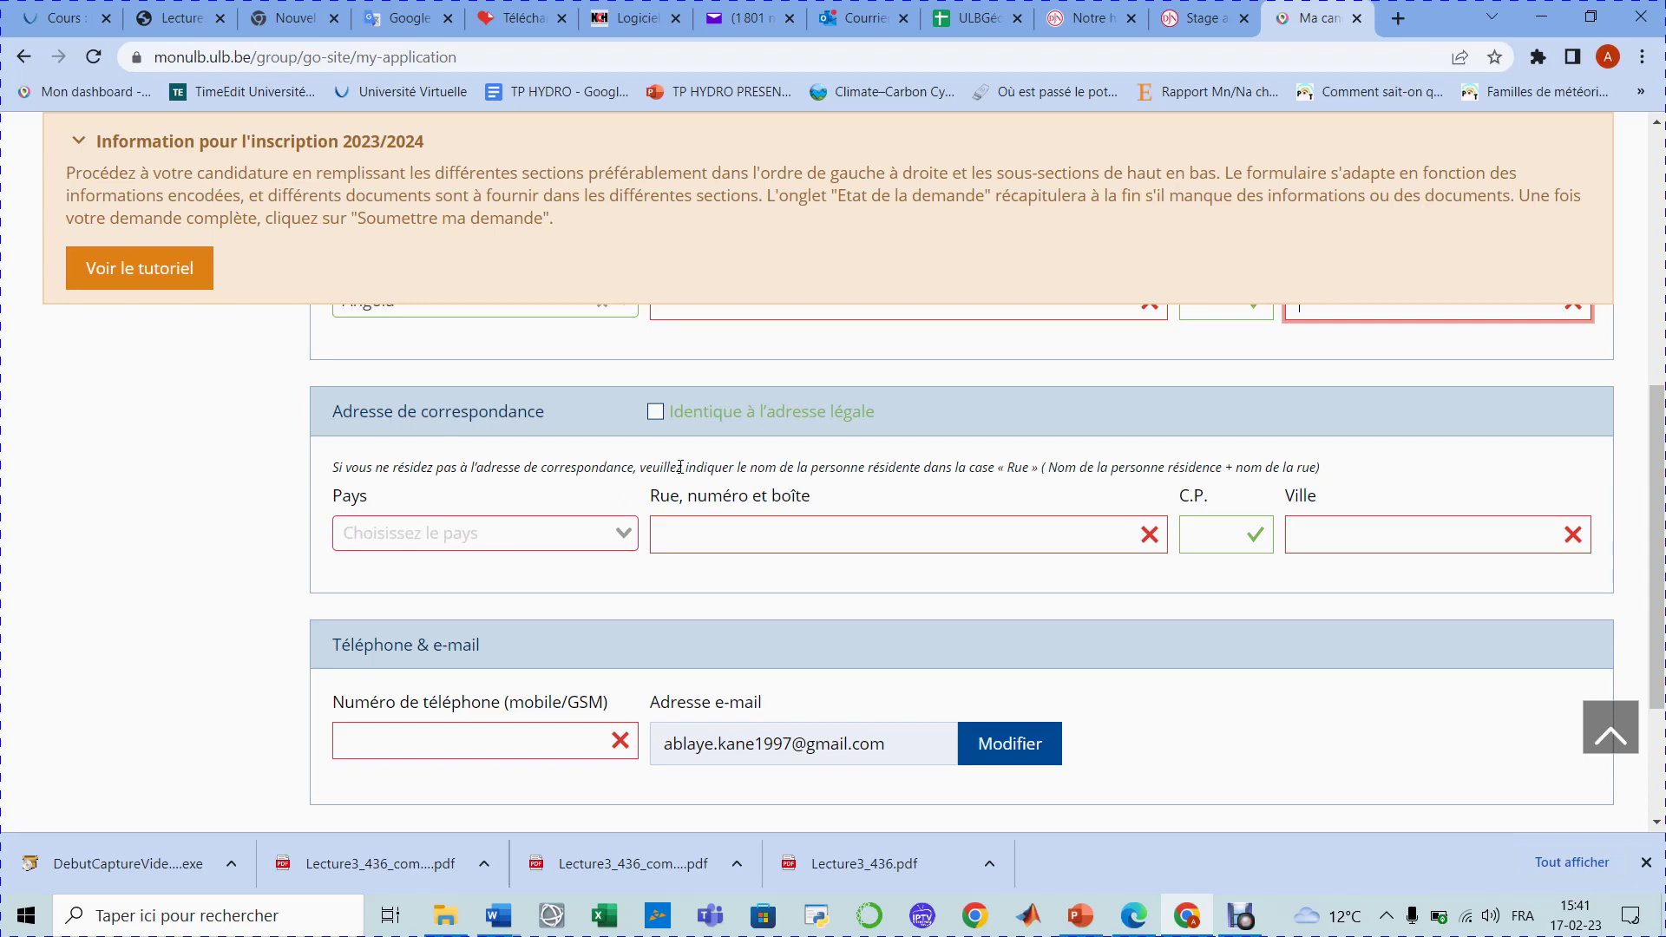
scroll(680, 467, up, 1)
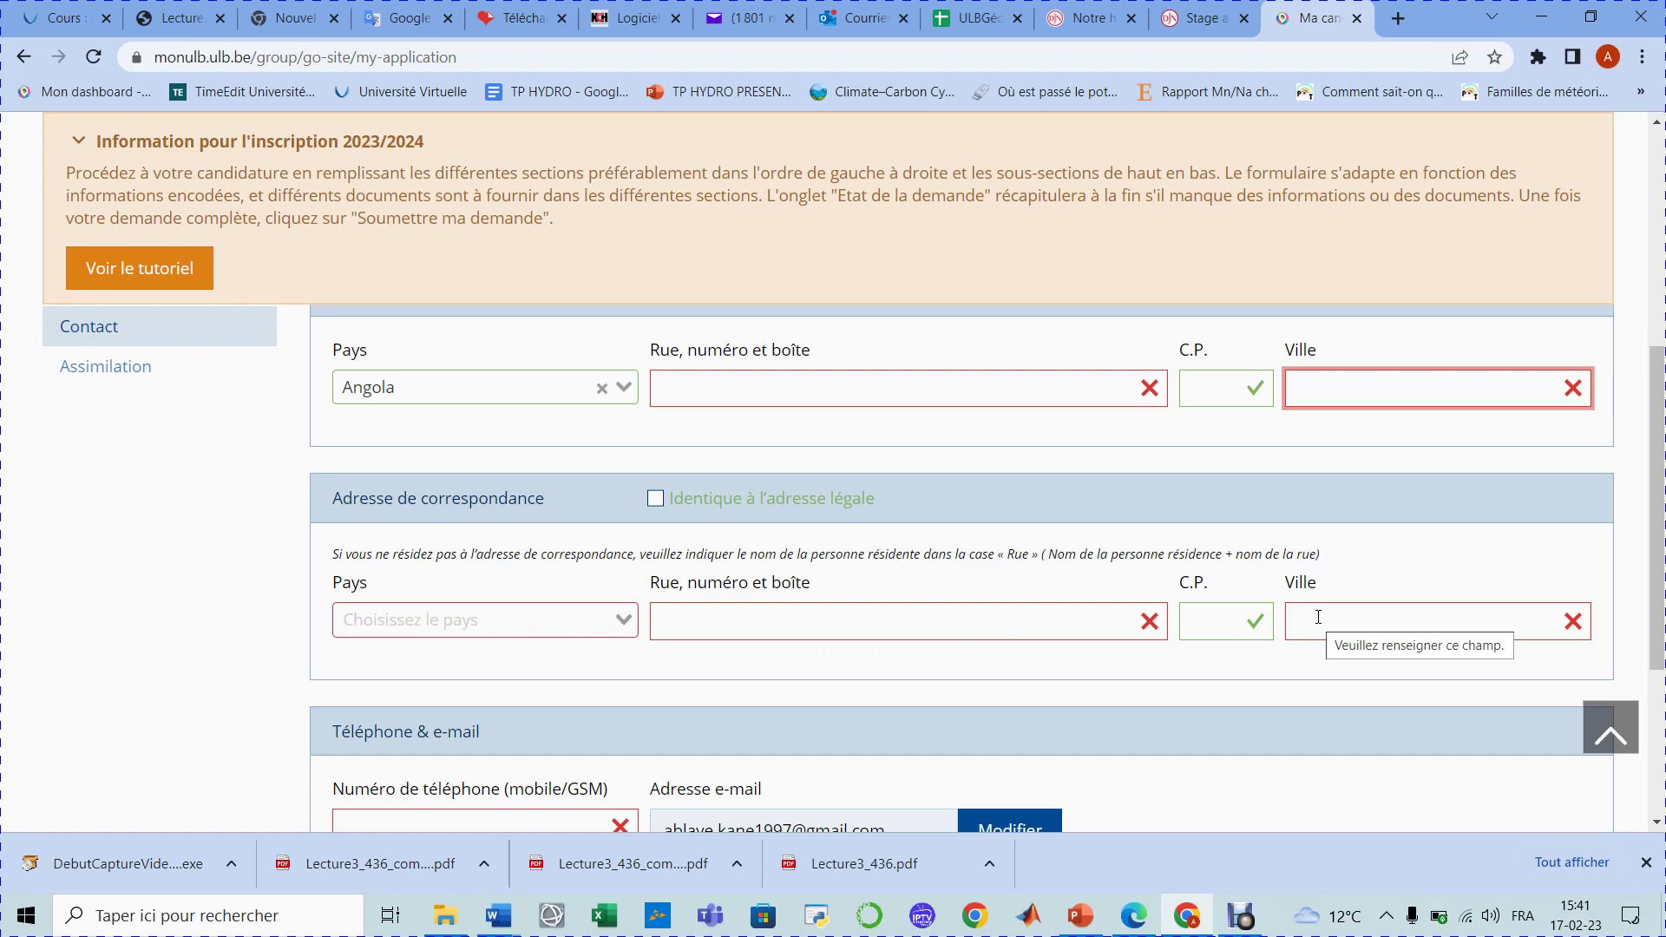
scroll(1318, 617, down, 1)
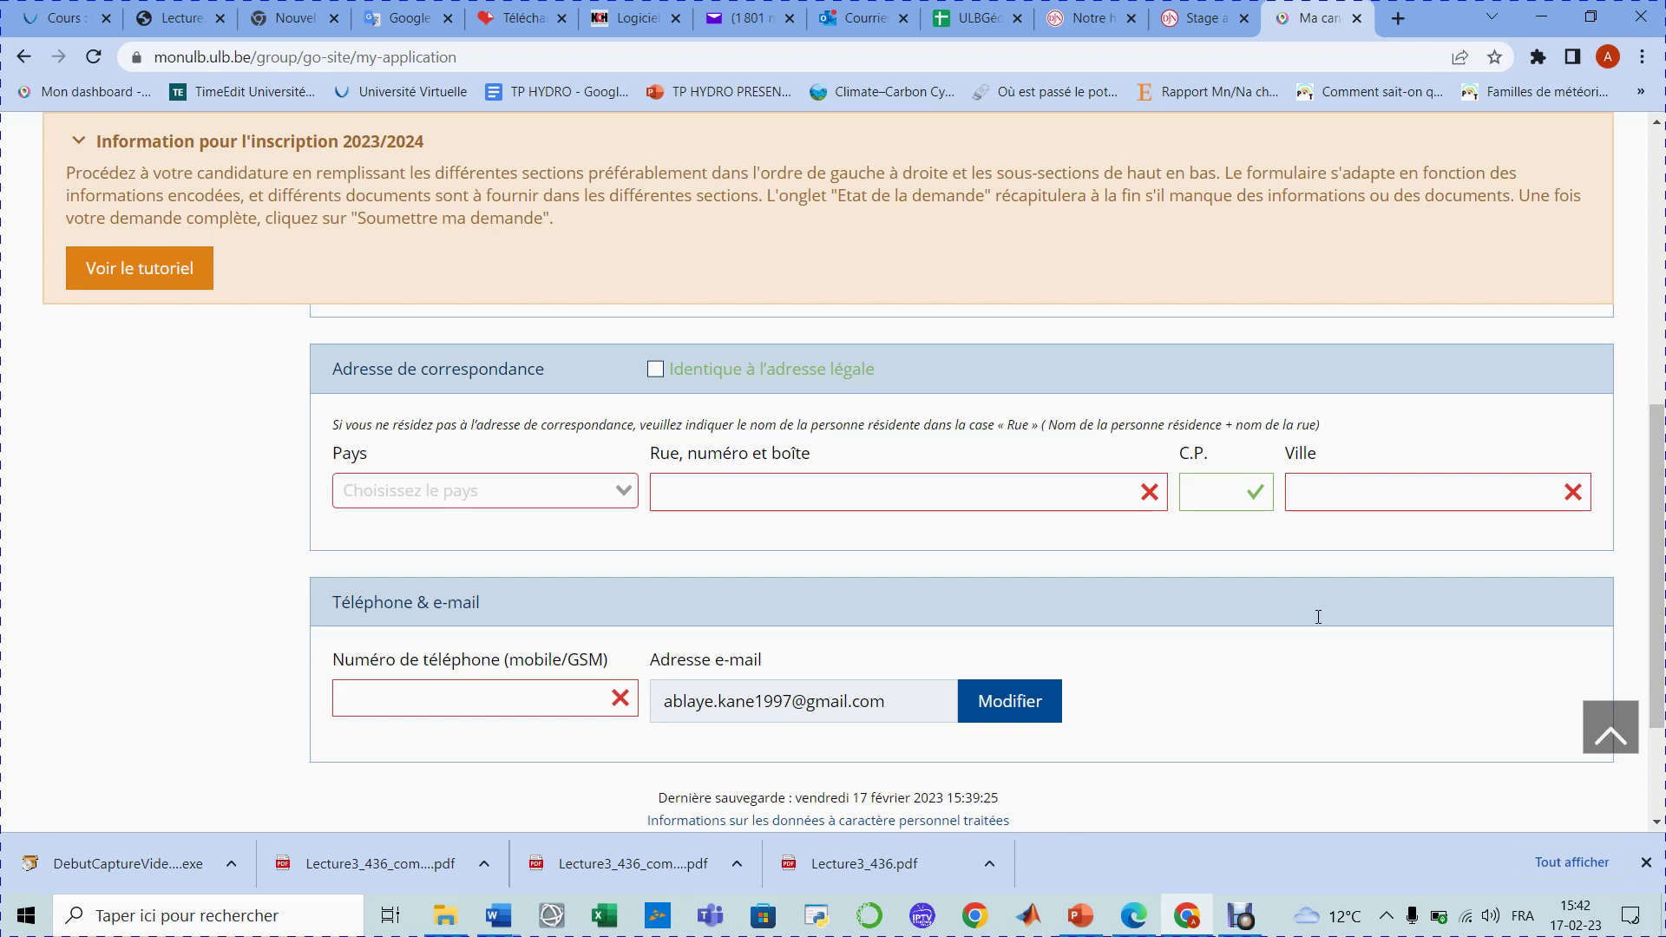
scroll(1318, 617, down, 2)
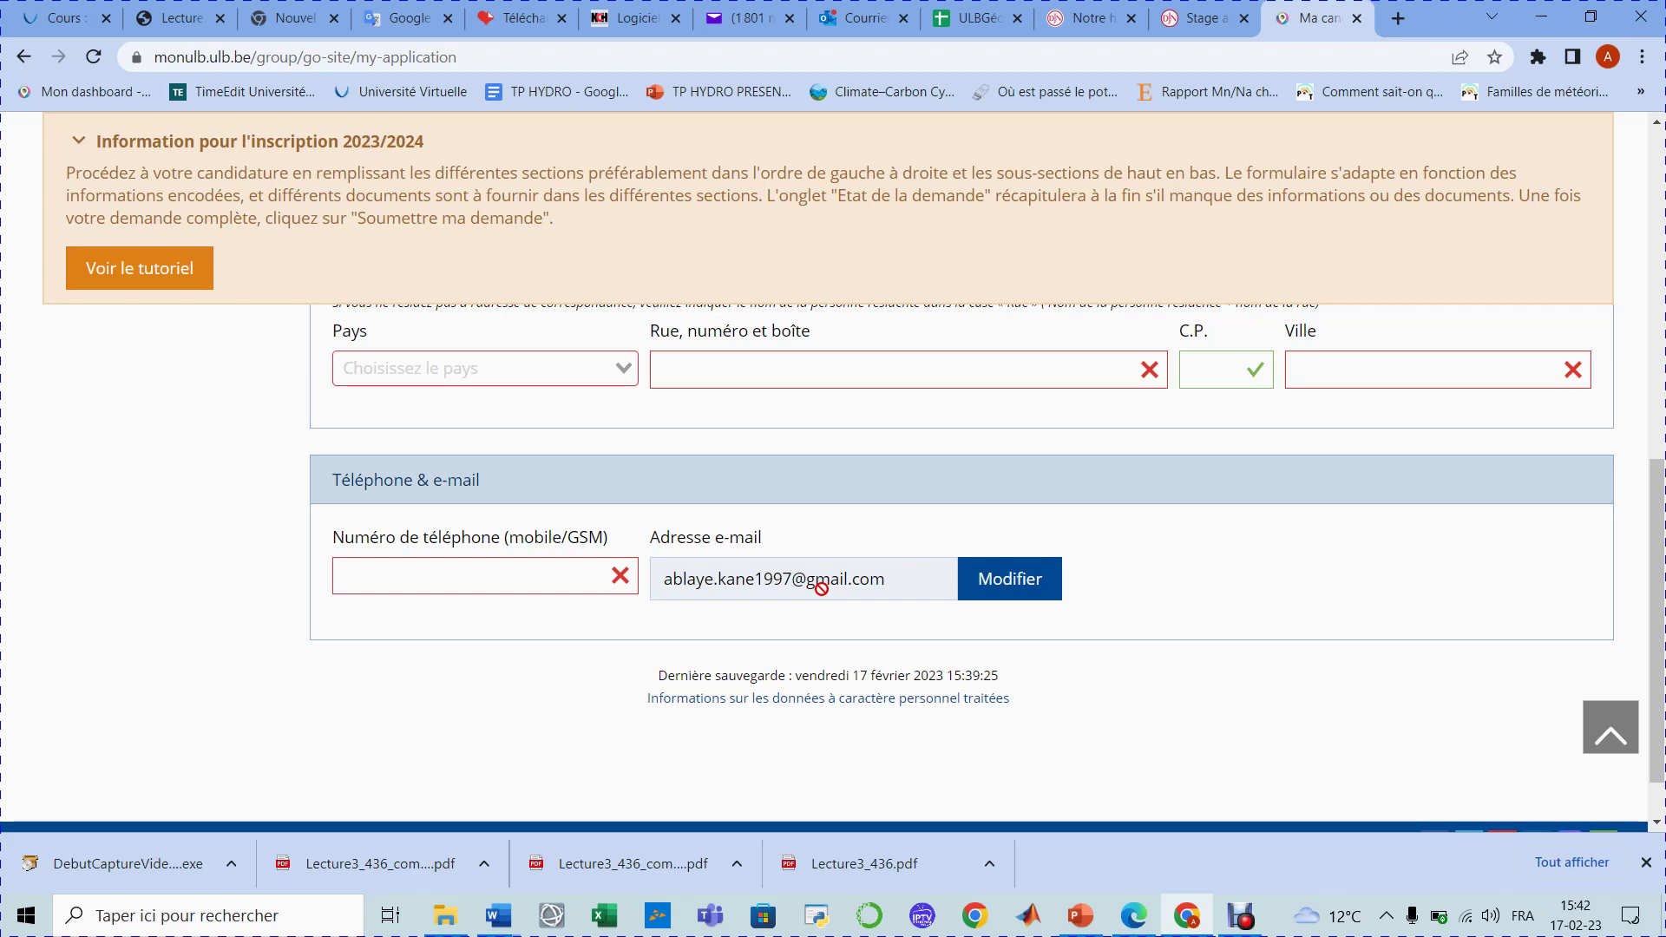
scroll(821, 589, down, 1)
scroll(821, 590, up, 3)
scroll(822, 589, down, 1)
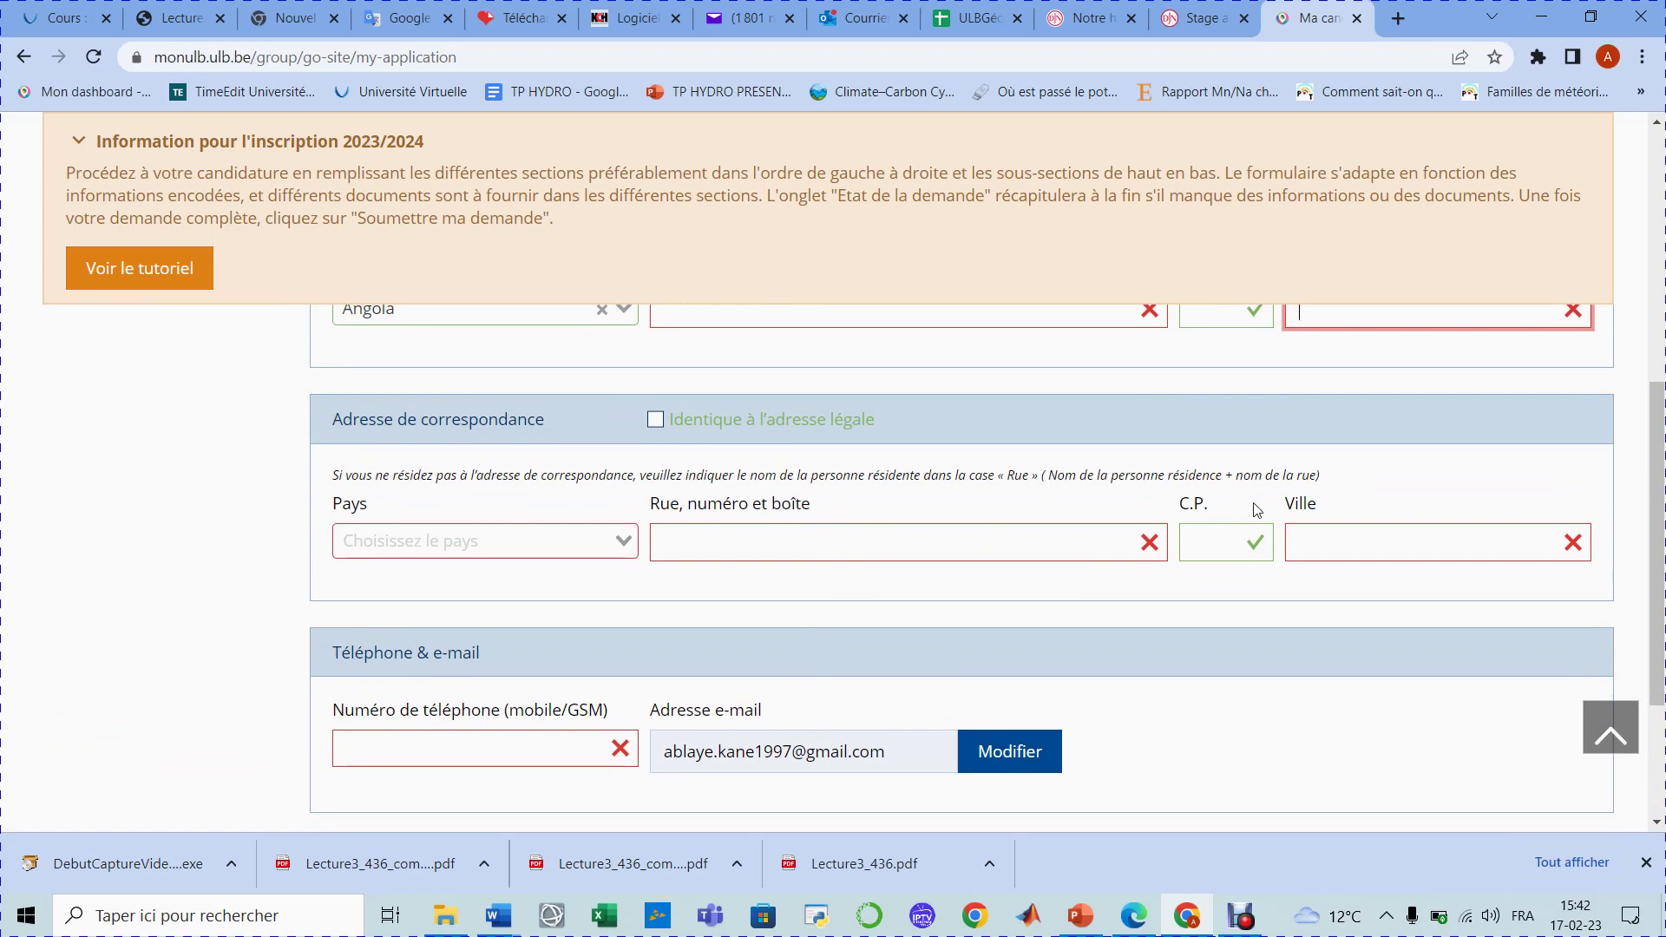
click(1344, 551)
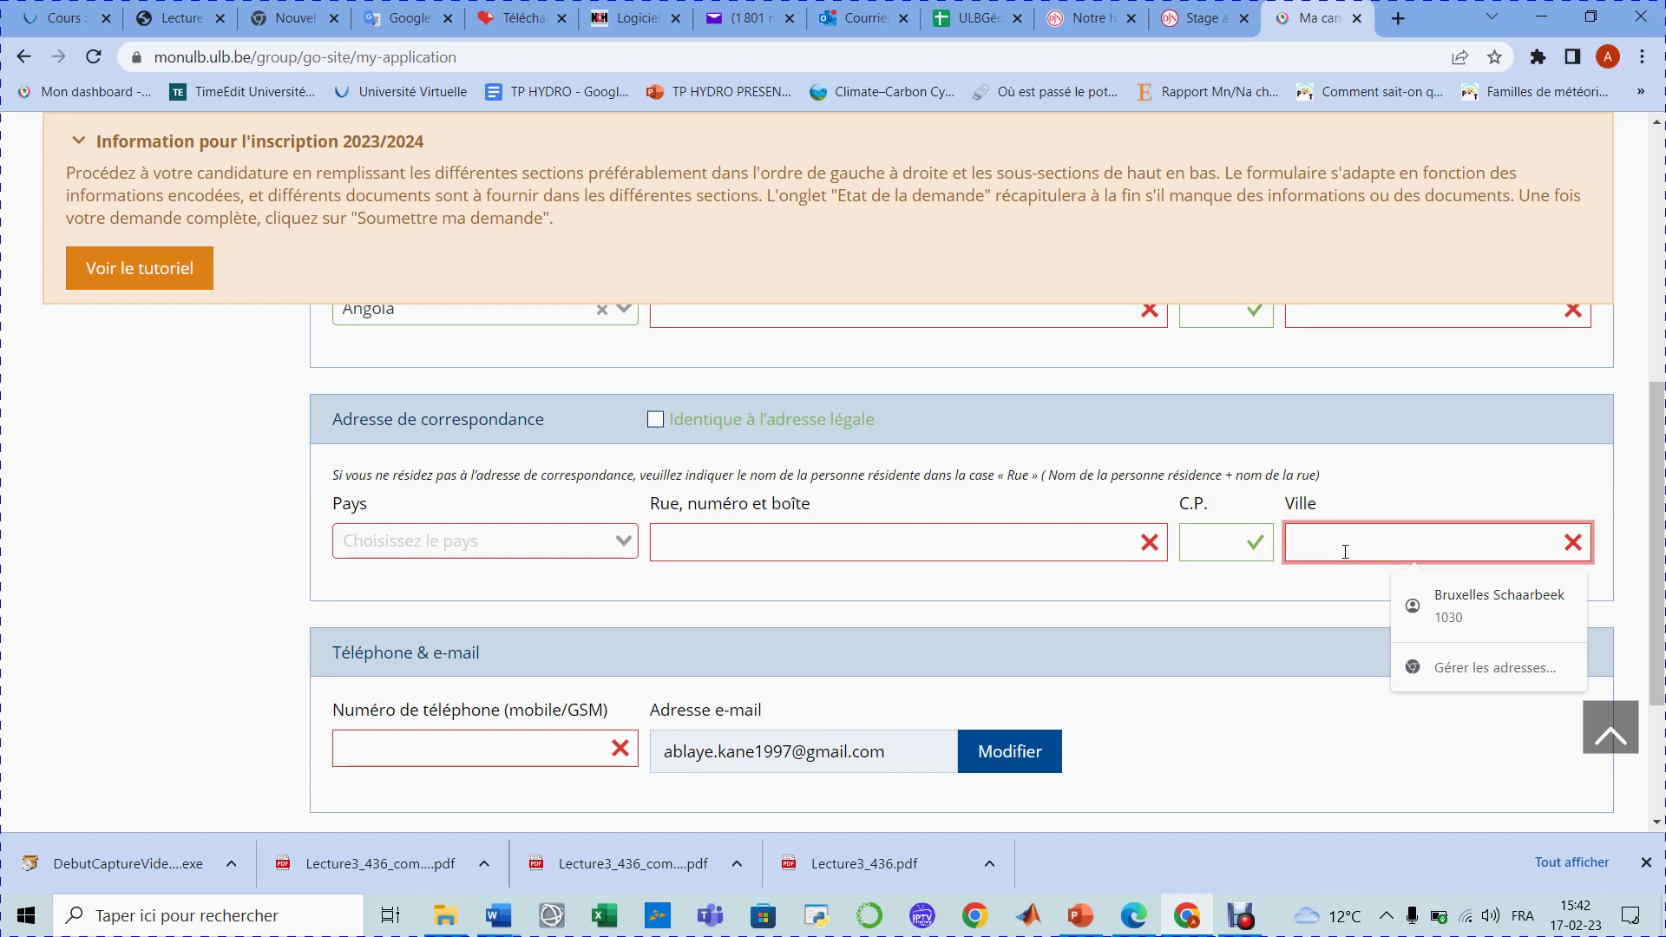
scroll(1346, 552, up, 1)
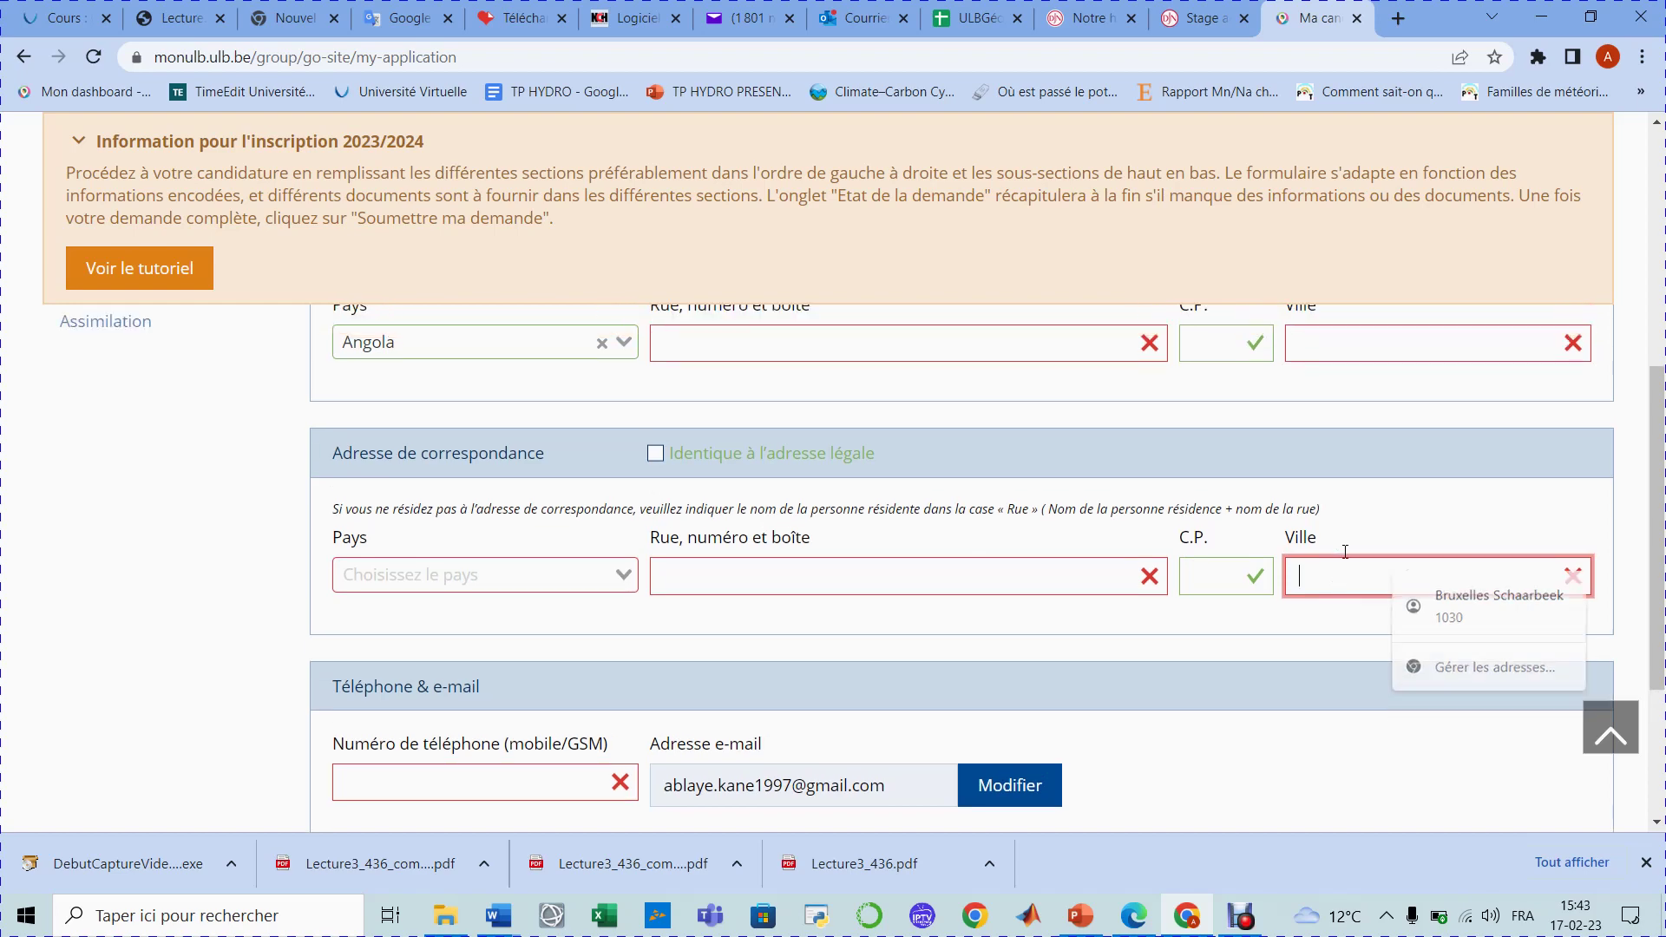
Step: Enter "rosso" as the Ville of the Adresse légale in the Contact section and save the application form
click(1361, 424)
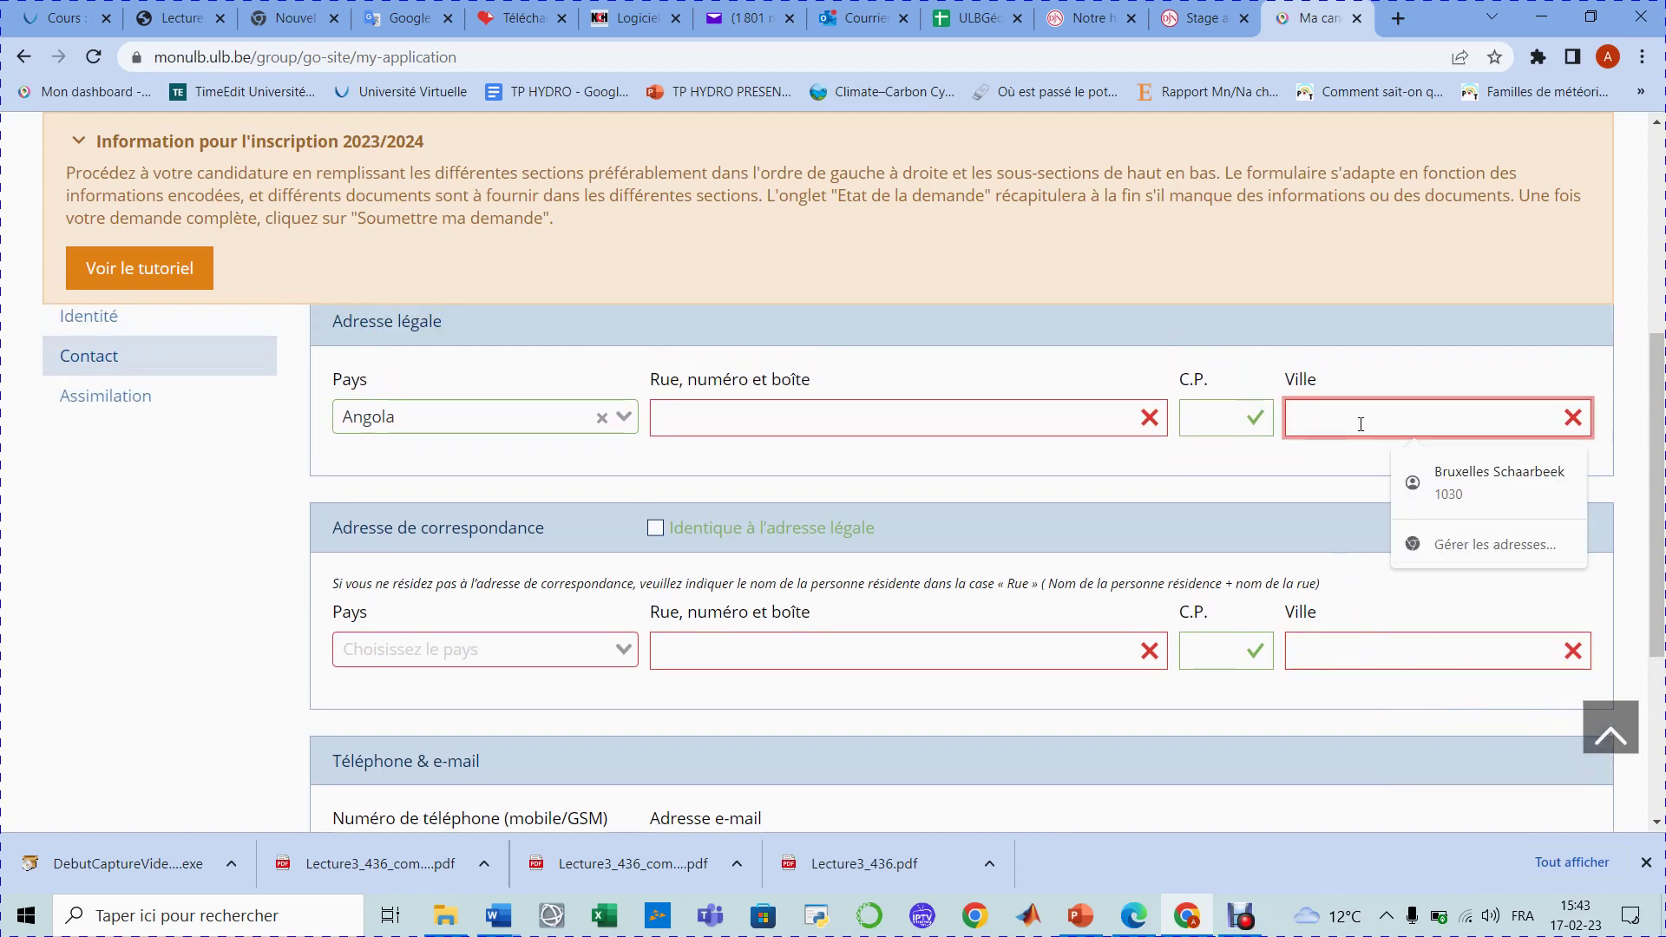
text(rosso)
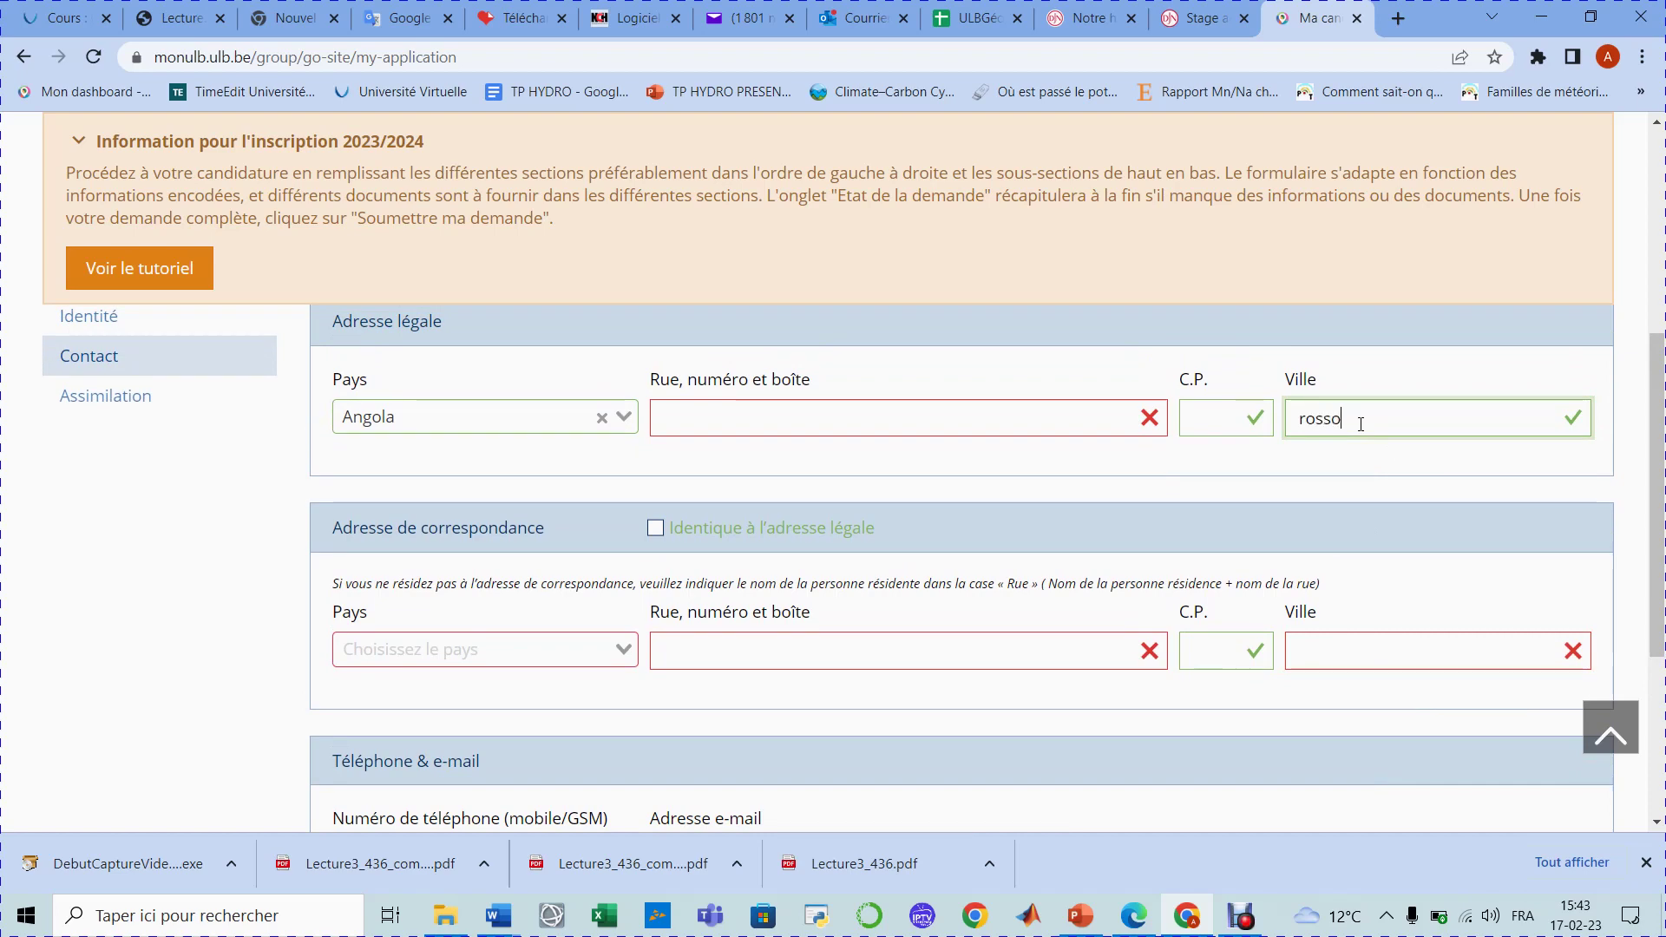
scroll(1361, 425, up, 3)
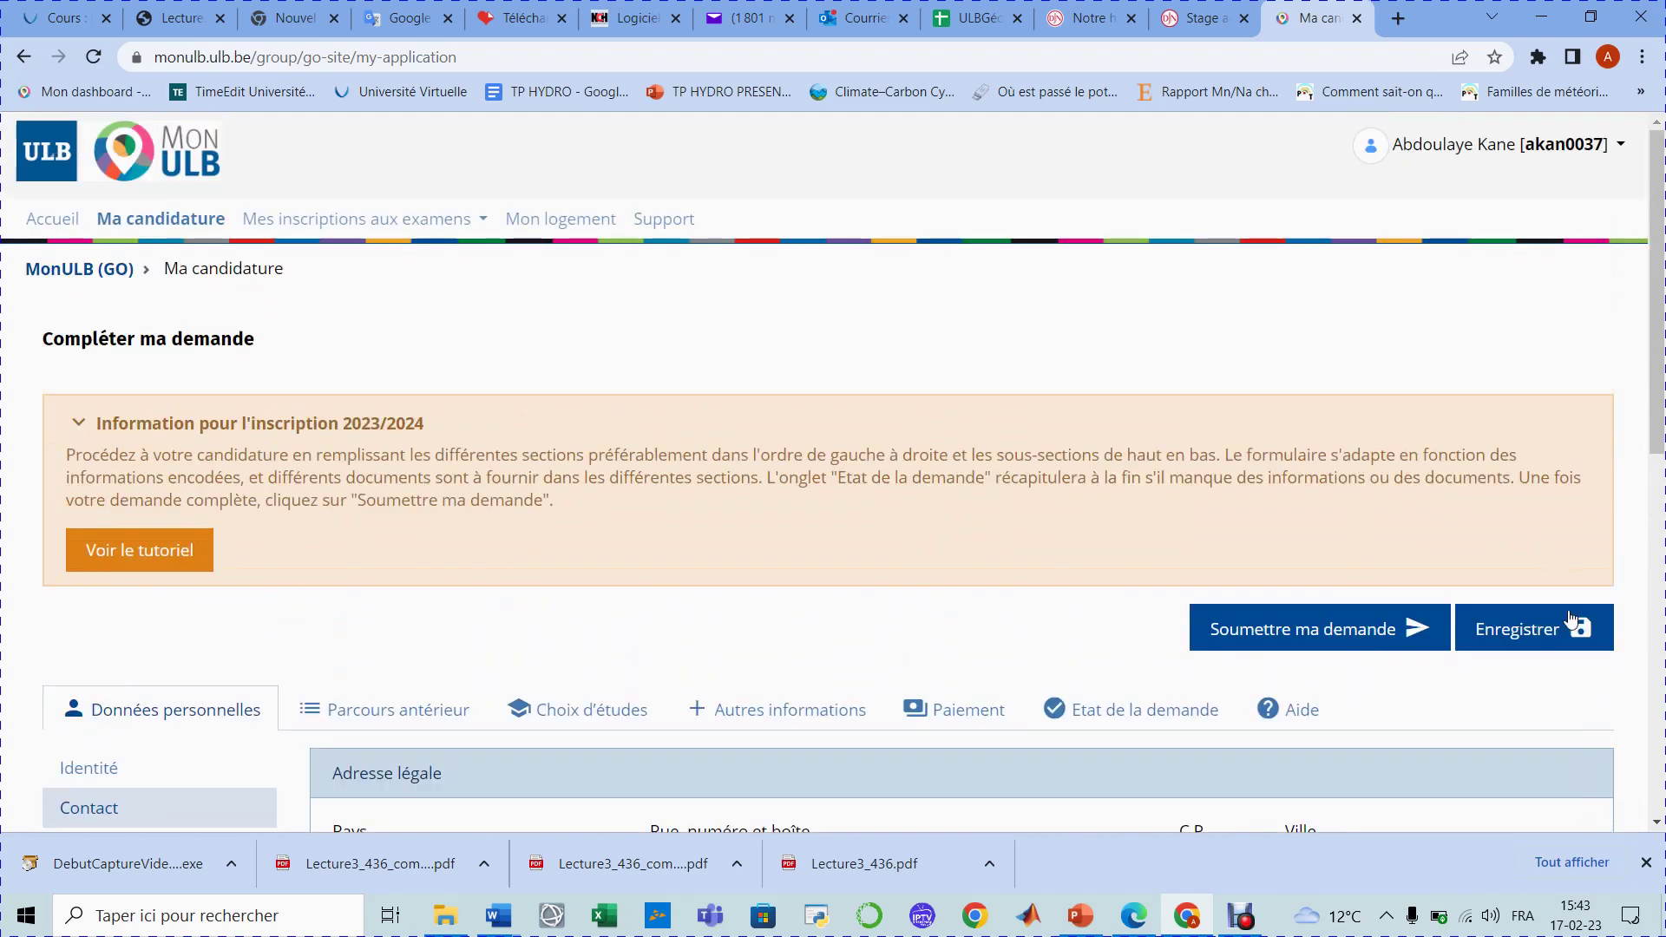
click(1510, 629)
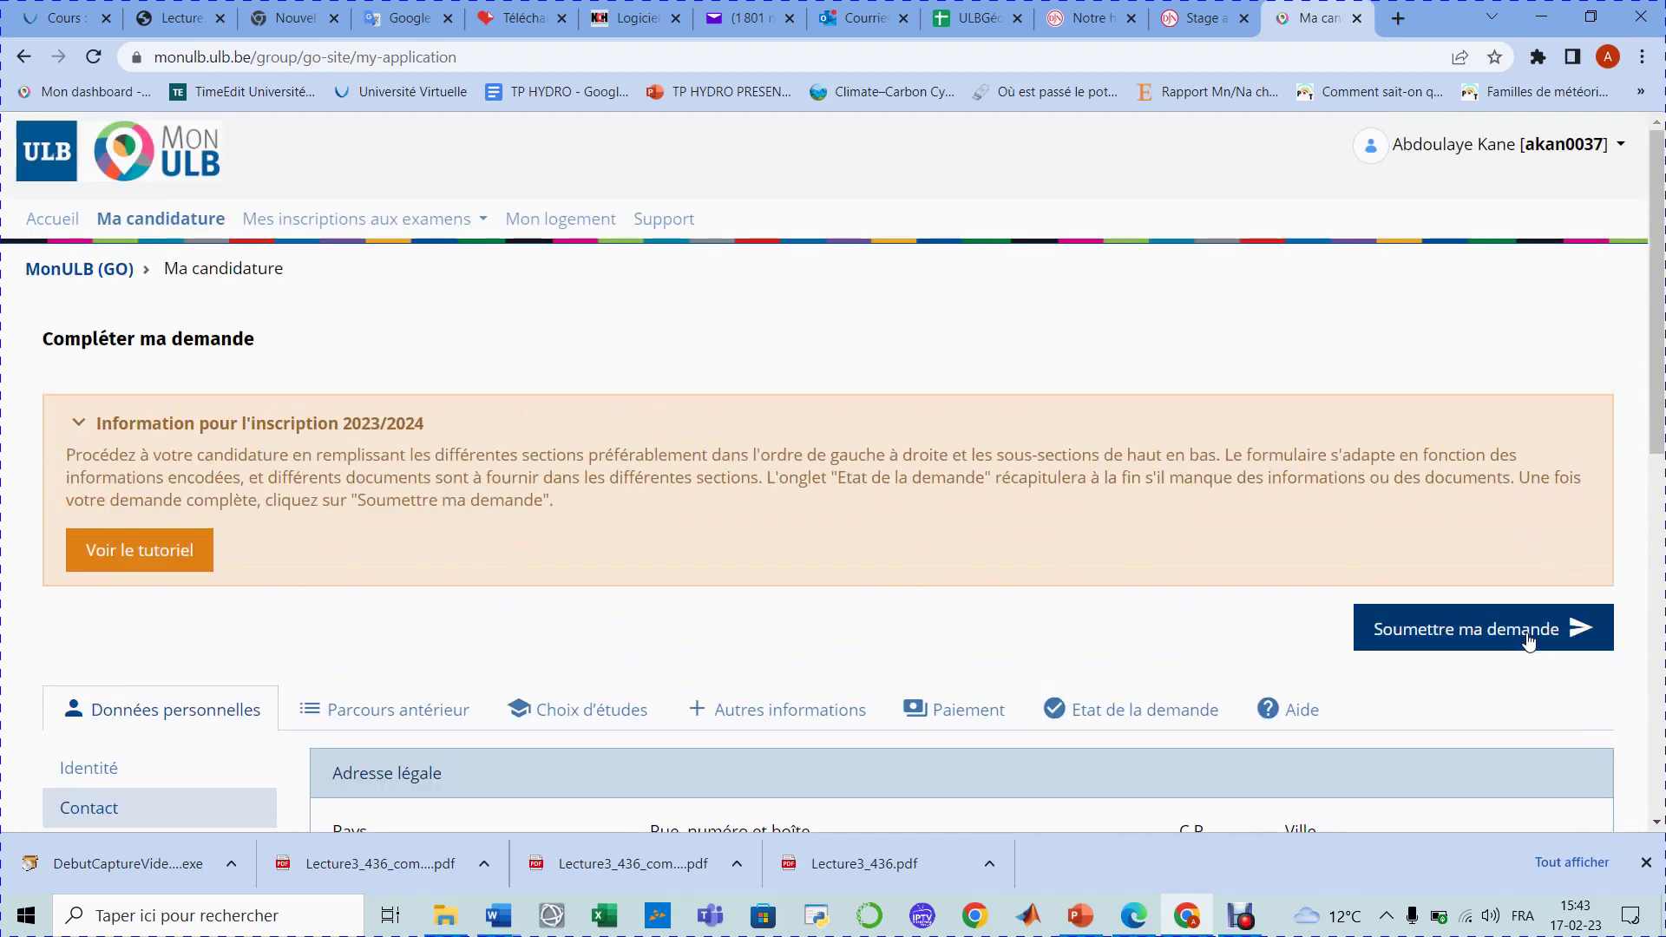
Step: Open the Assimilation section of Données personnelles and read through the Critères d'assimilation and the Questions personnelles
scroll(665, 646, down, 3)
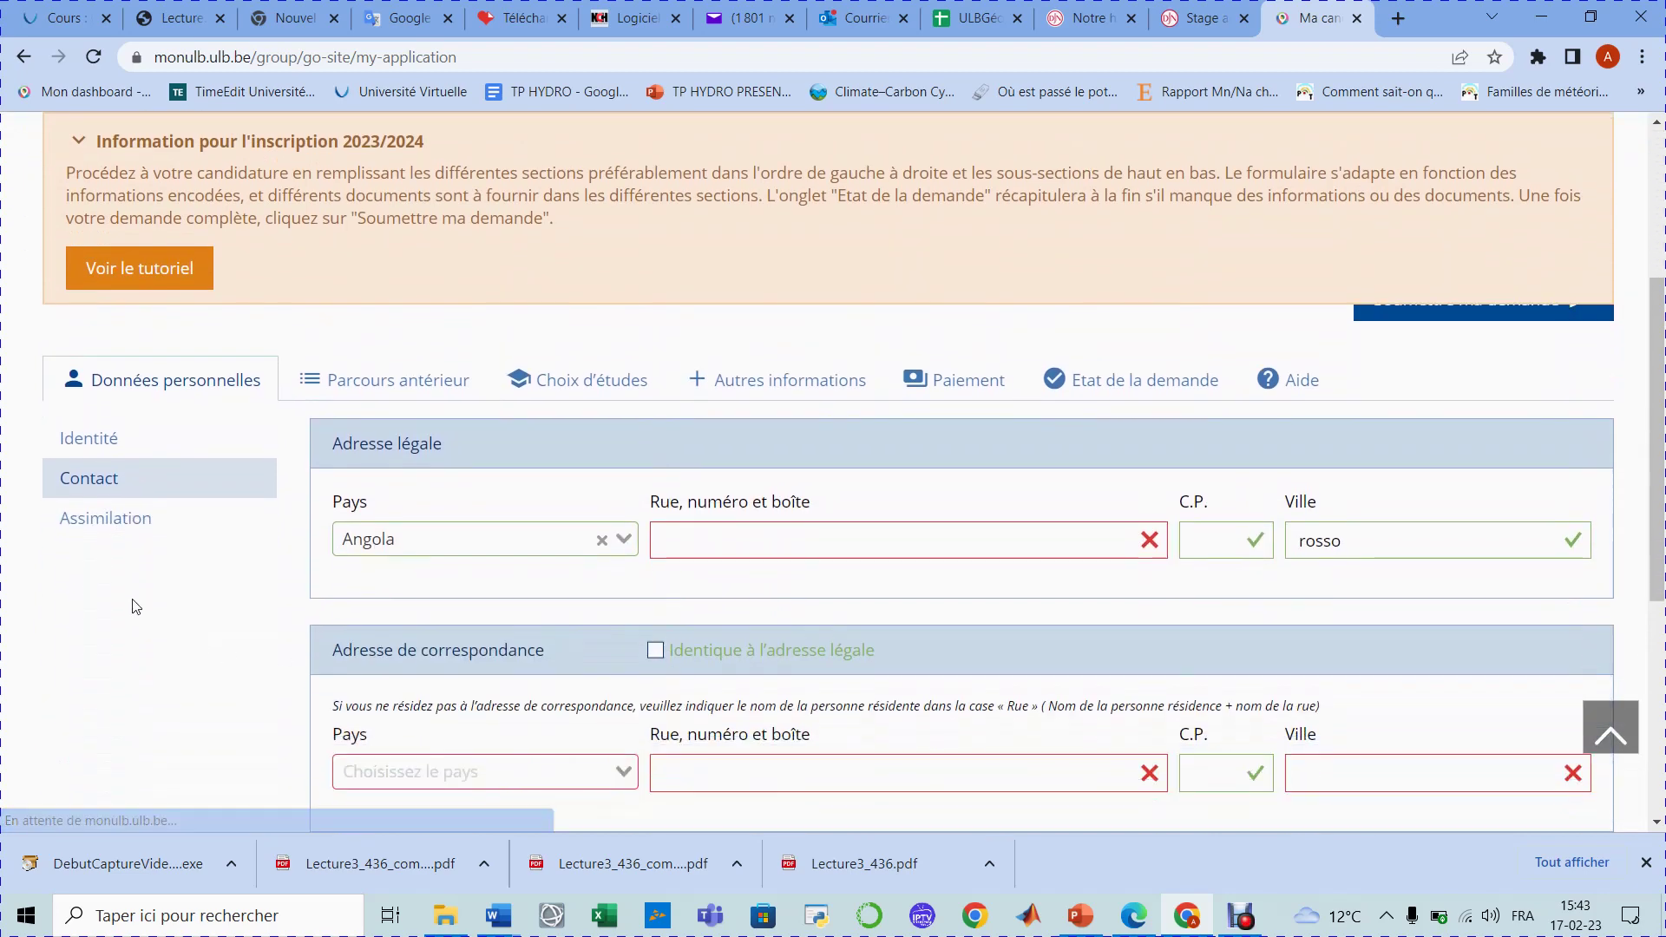
click(94, 531)
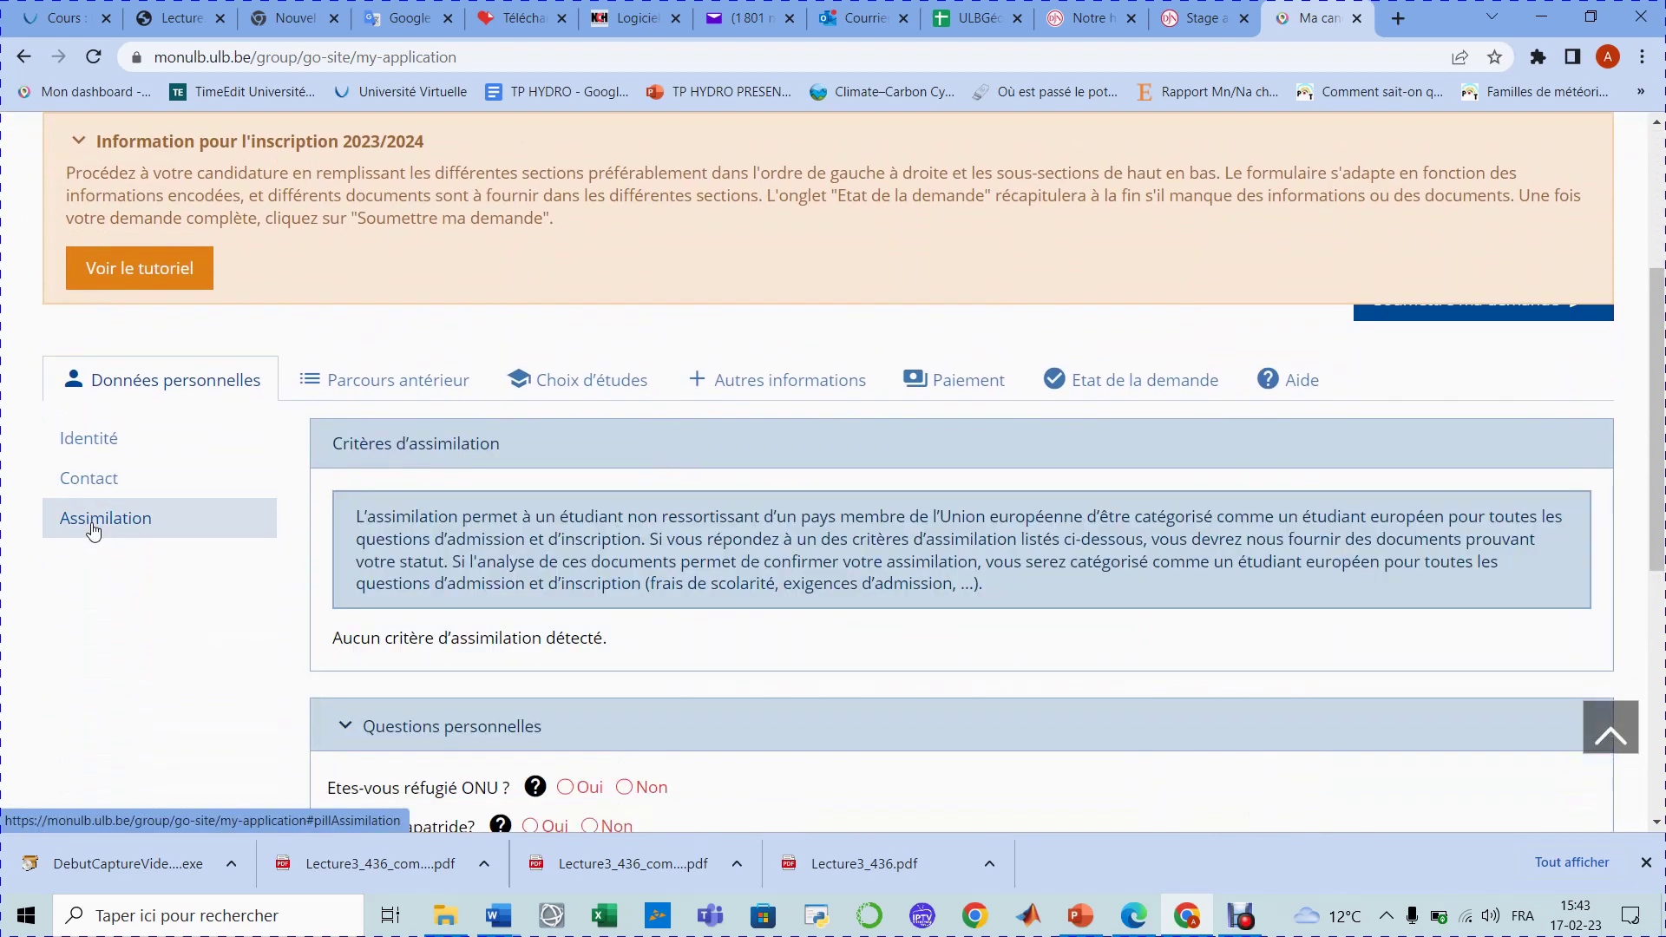
scroll(502, 687, down, 3)
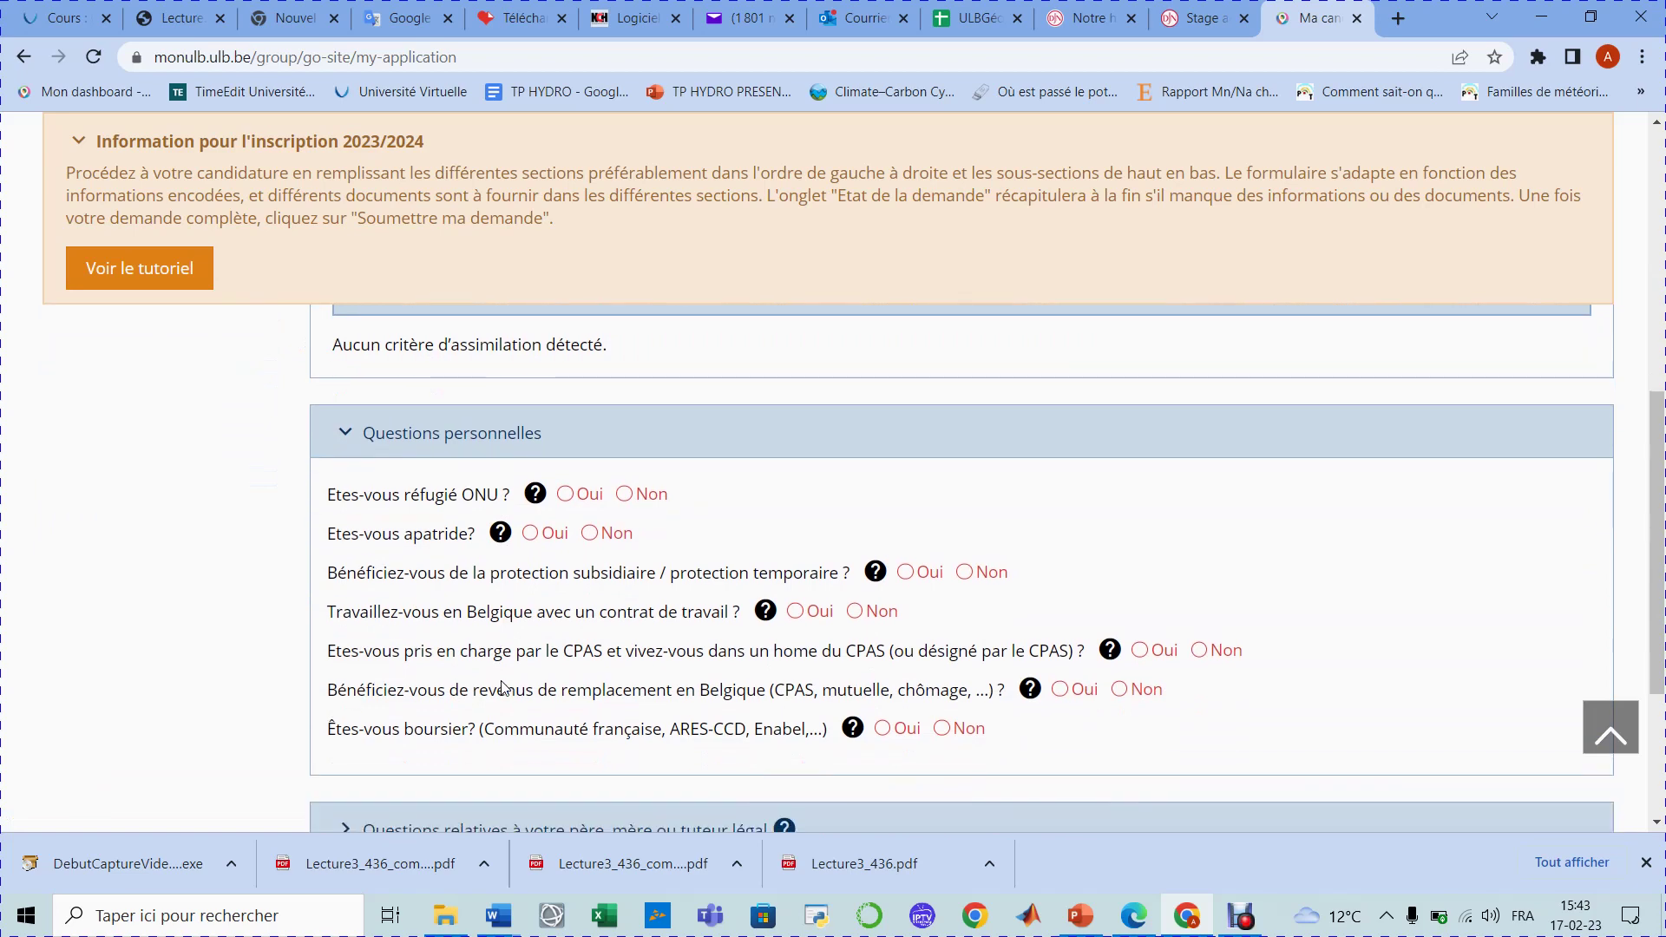
scroll(501, 687, up, 1)
scroll(501, 686, up, 1)
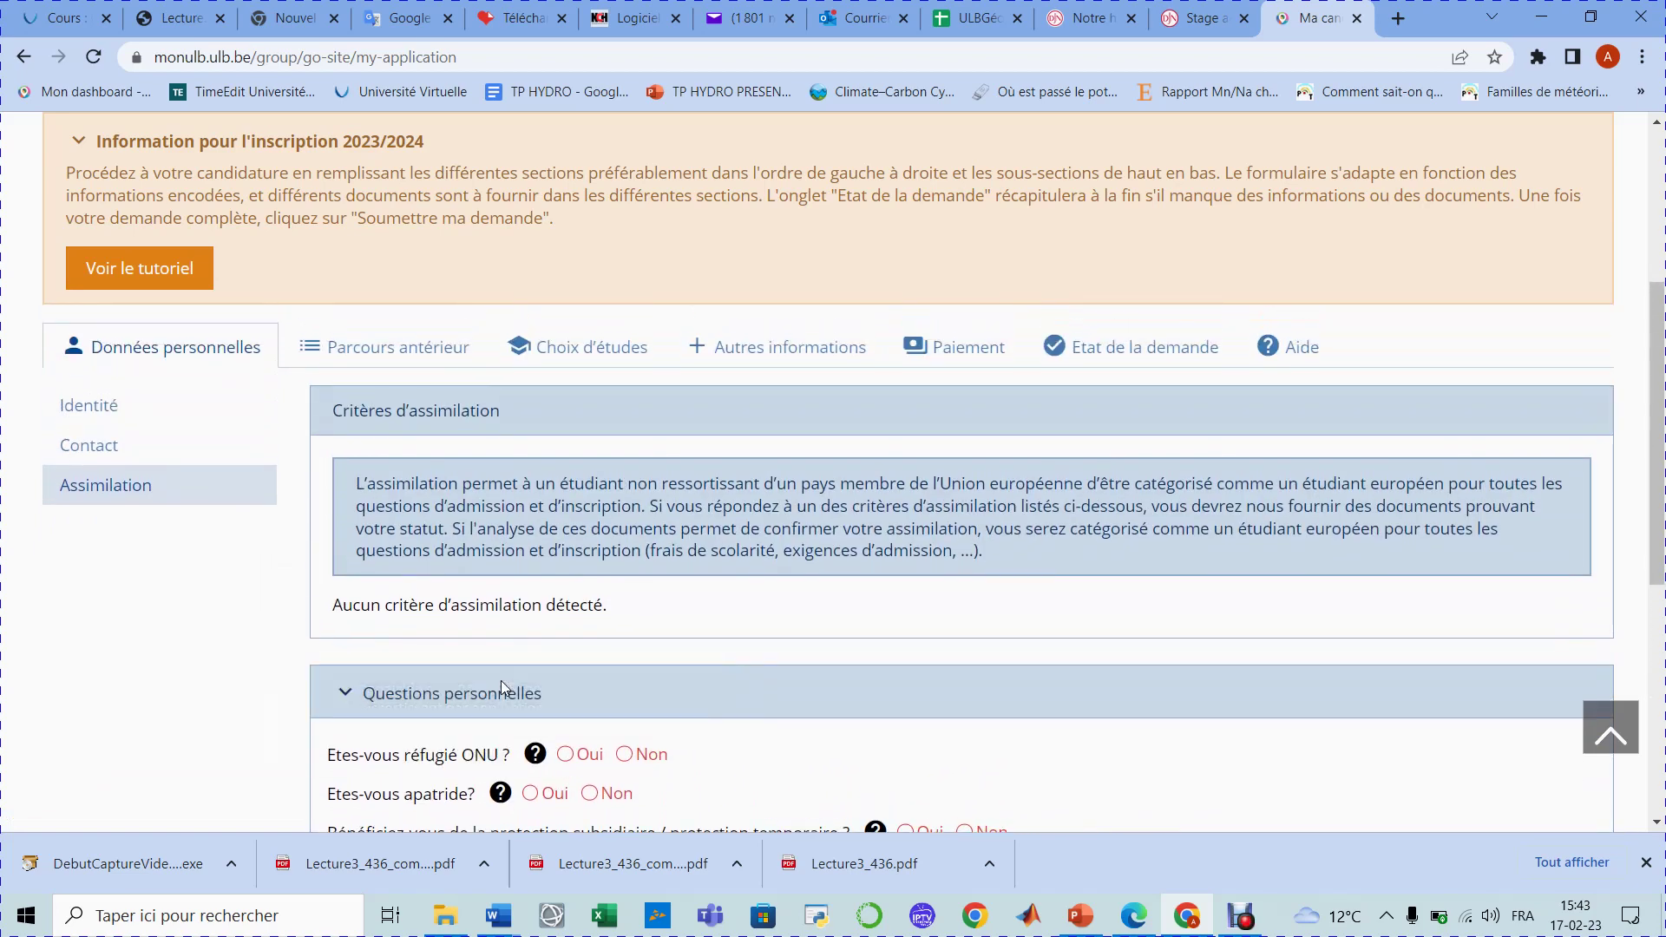
scroll(629, 775, down, 2)
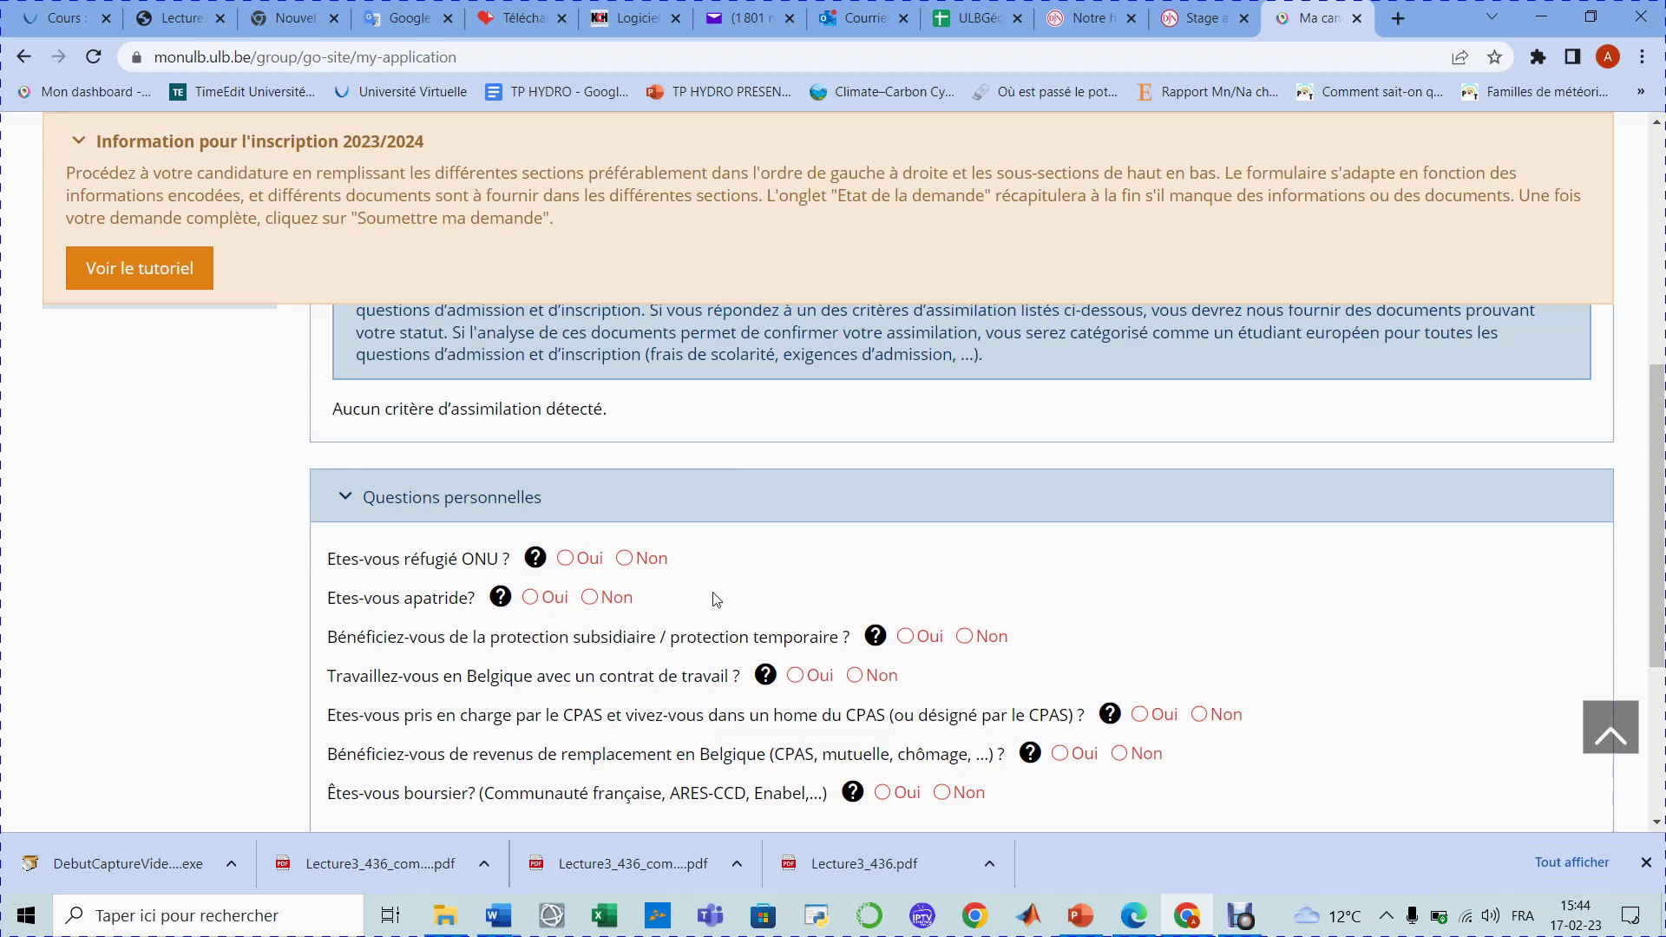
scroll(716, 599, down, 2)
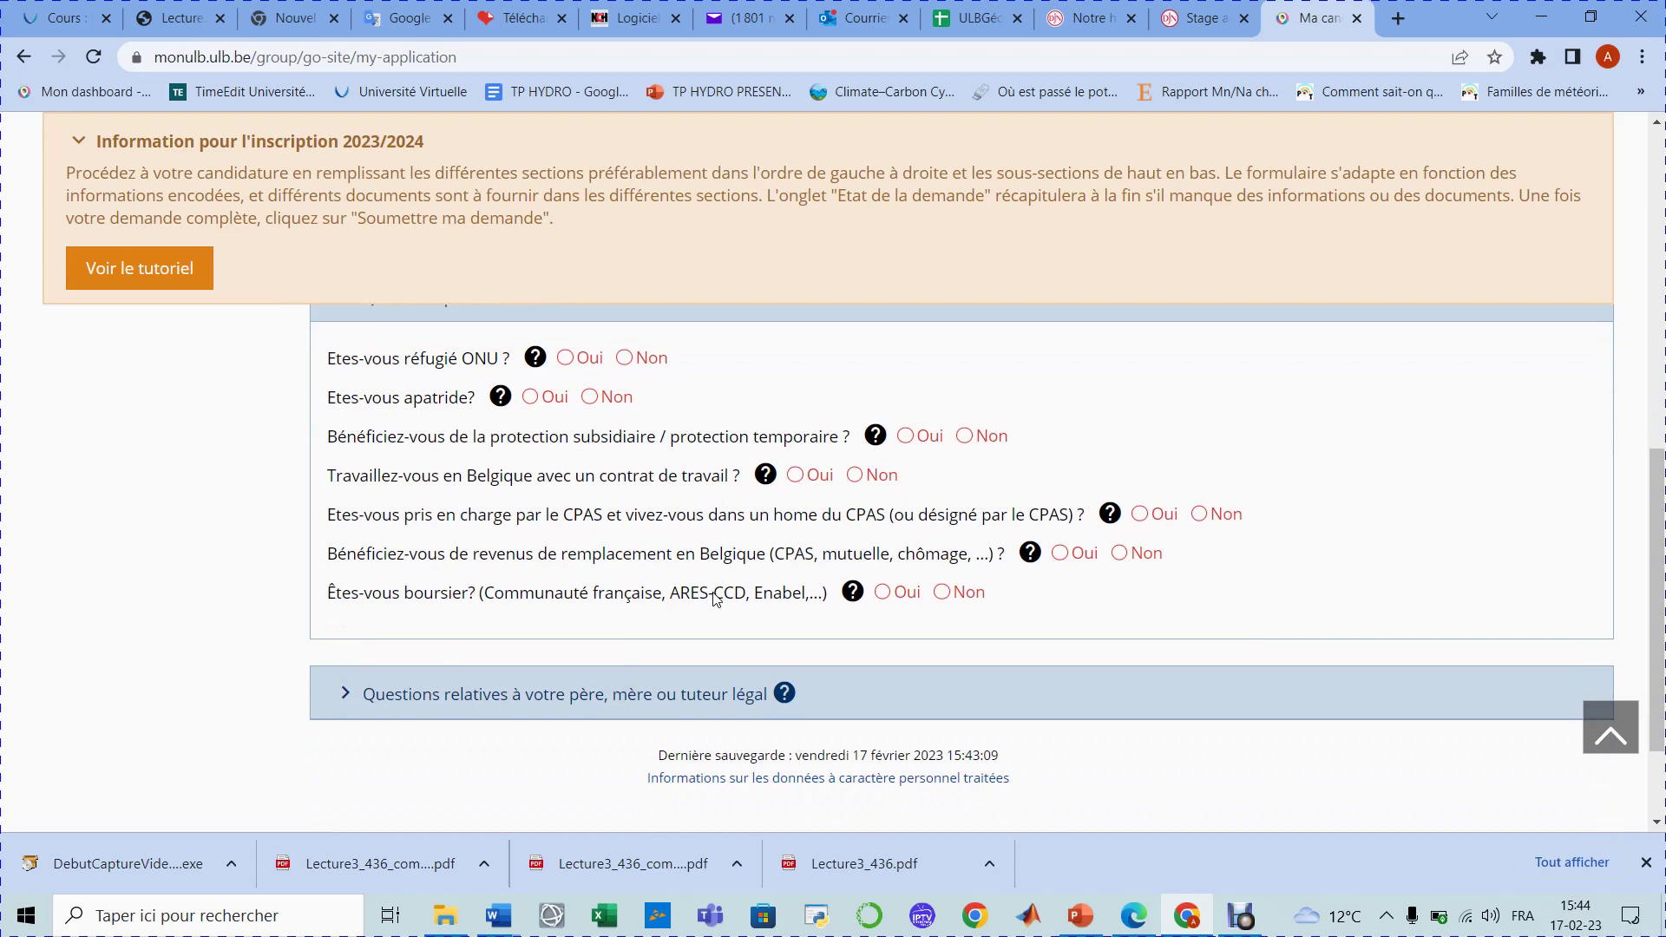
Step: Expand the Questions relatives à votre père, mère ou tuteur légal block and read through its questions
click(755, 694)
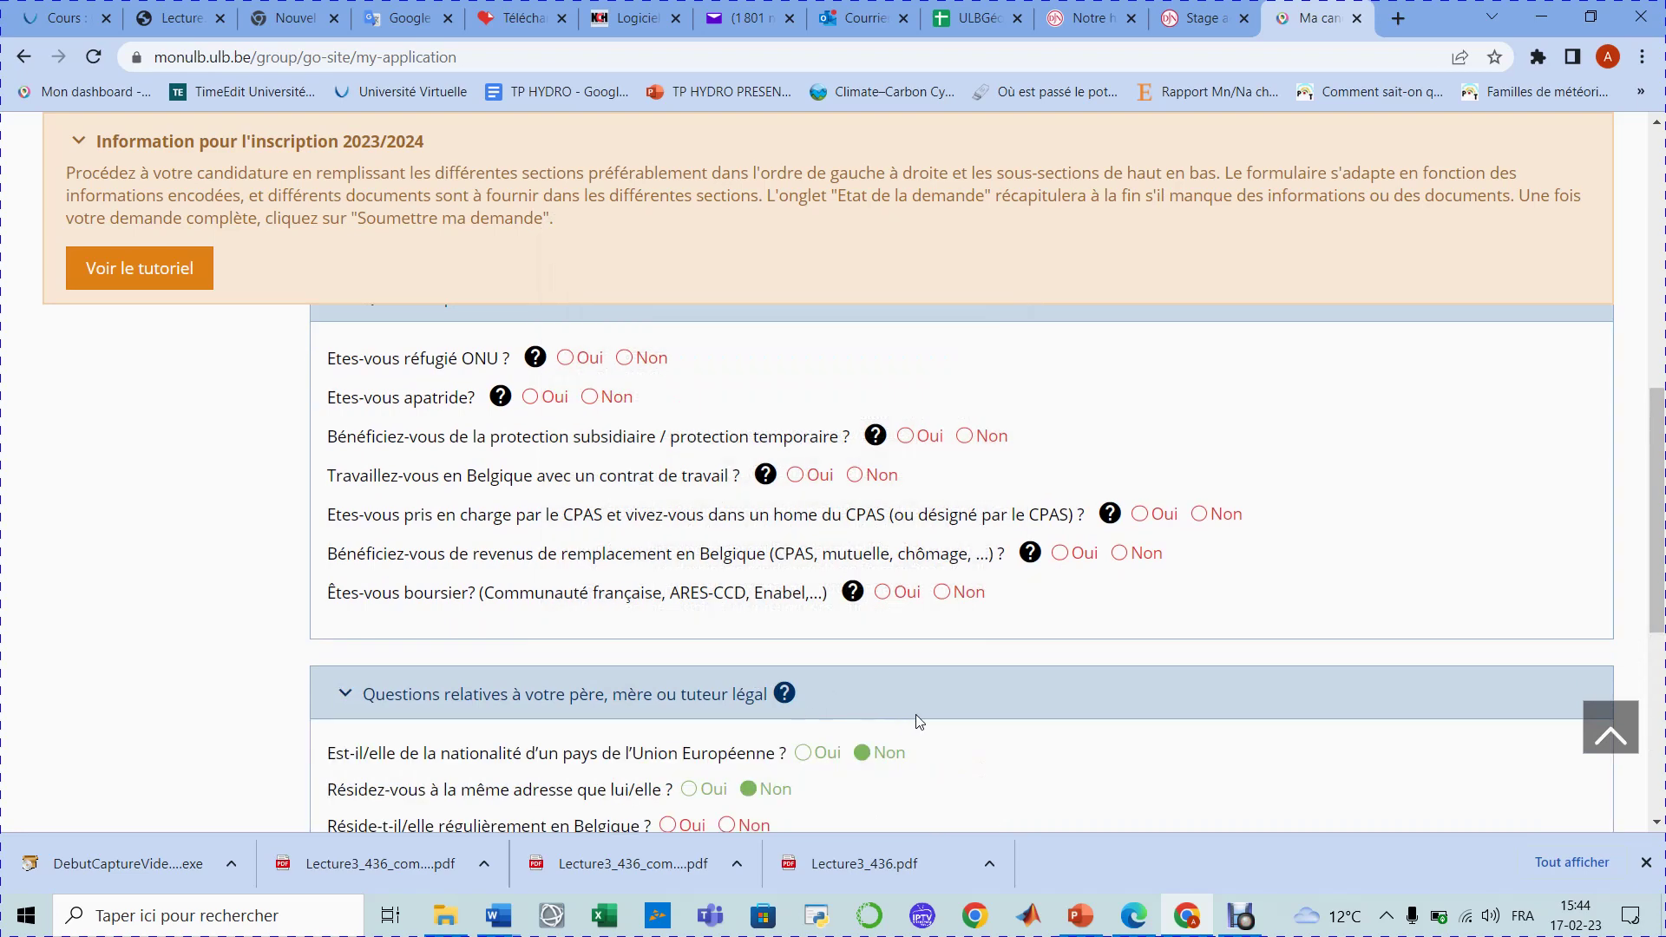
scroll(918, 718, down, 1)
scroll(918, 721, down, 2)
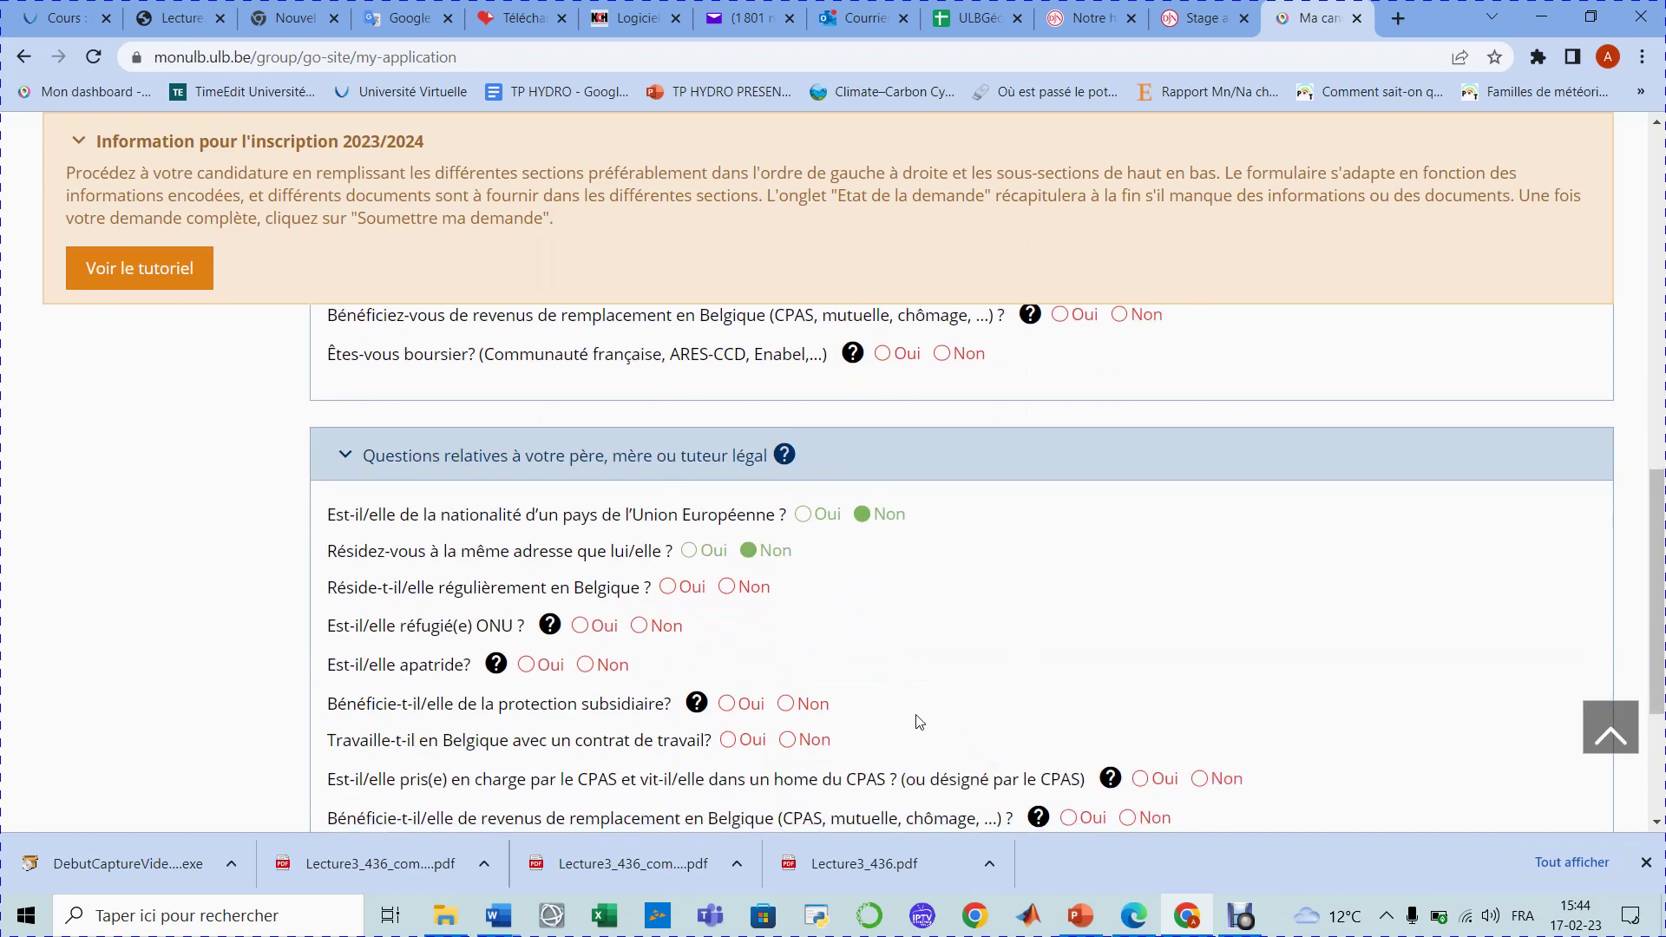
scroll(919, 722, down, 1)
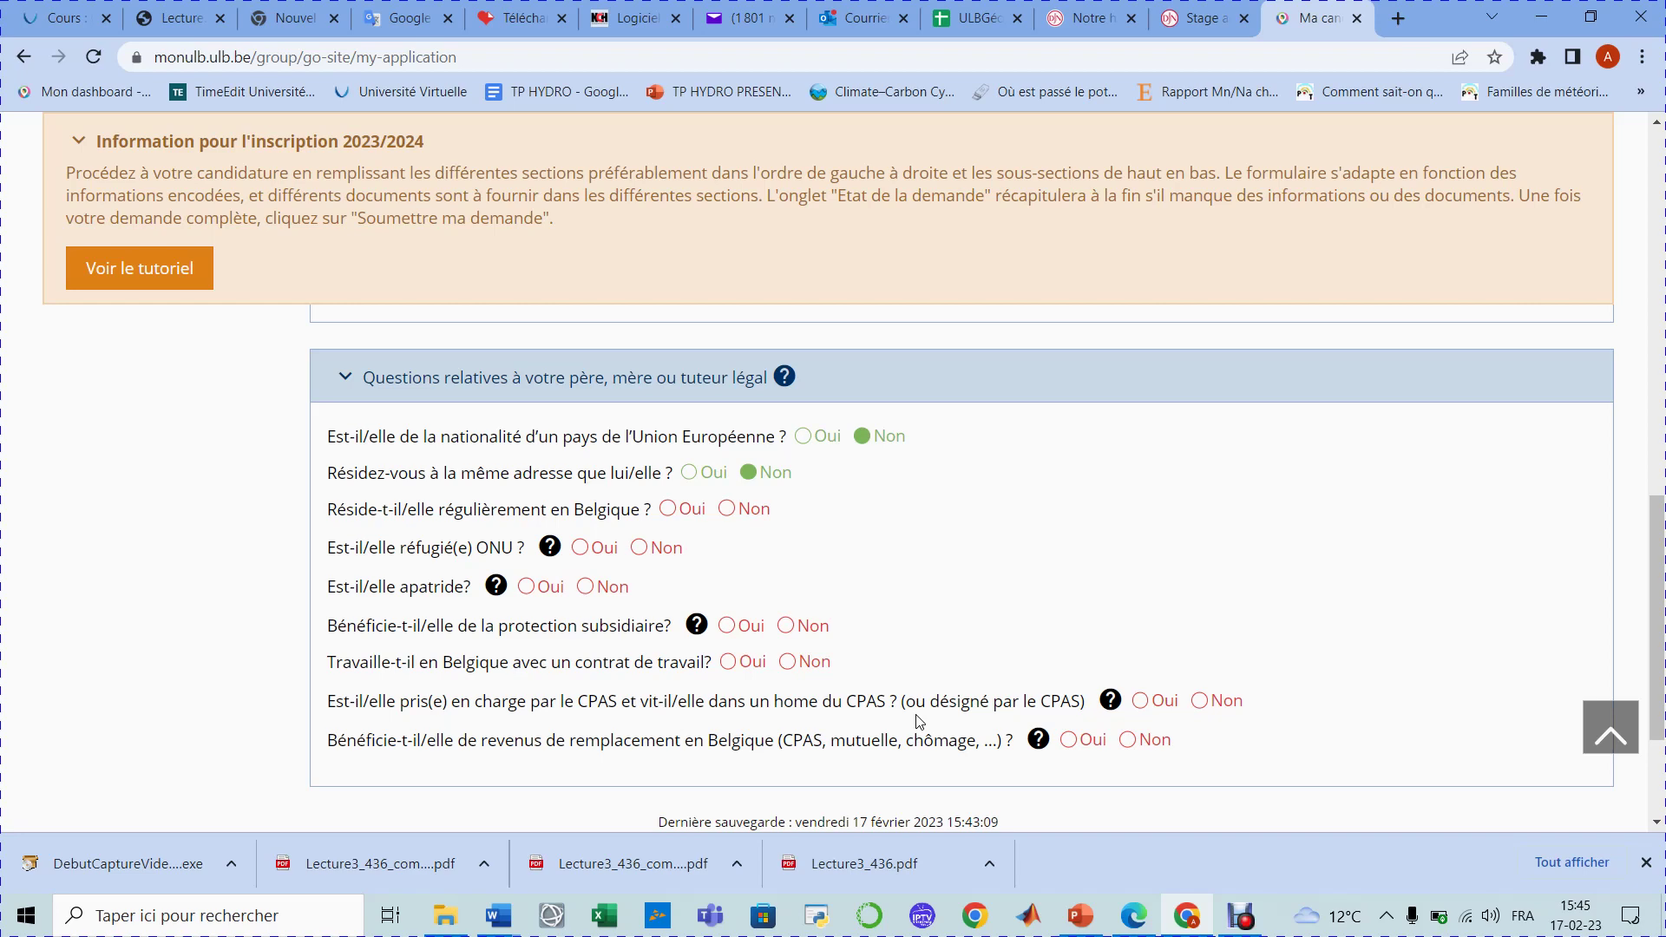
scroll(919, 721, down, 1)
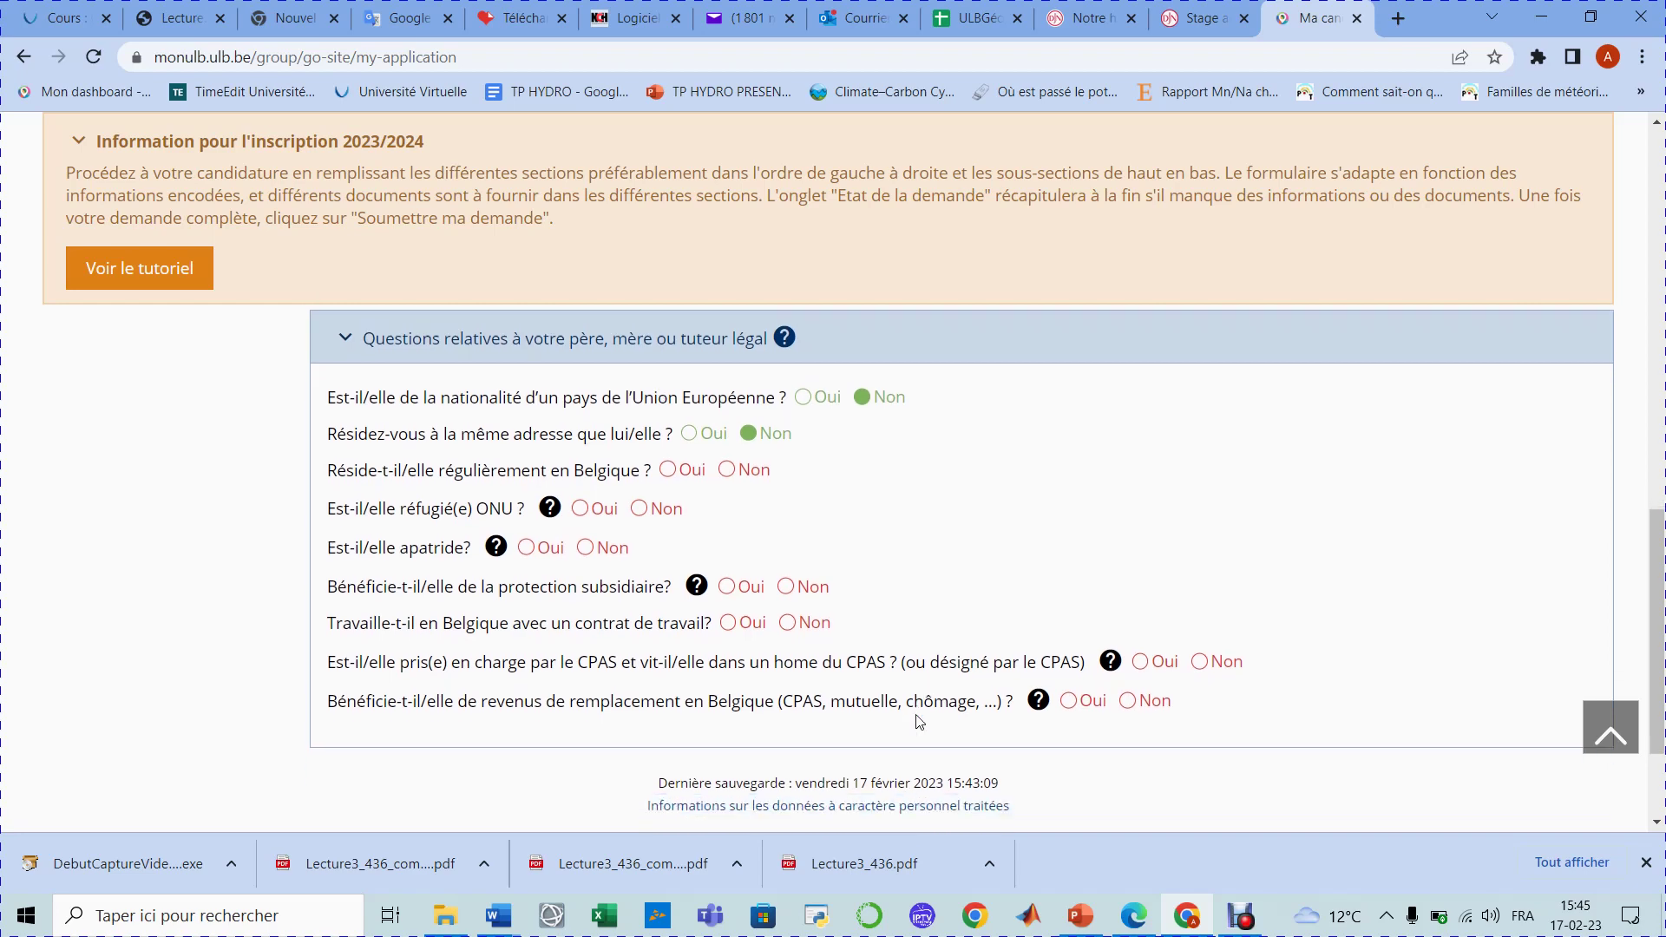
scroll(919, 721, down, 1)
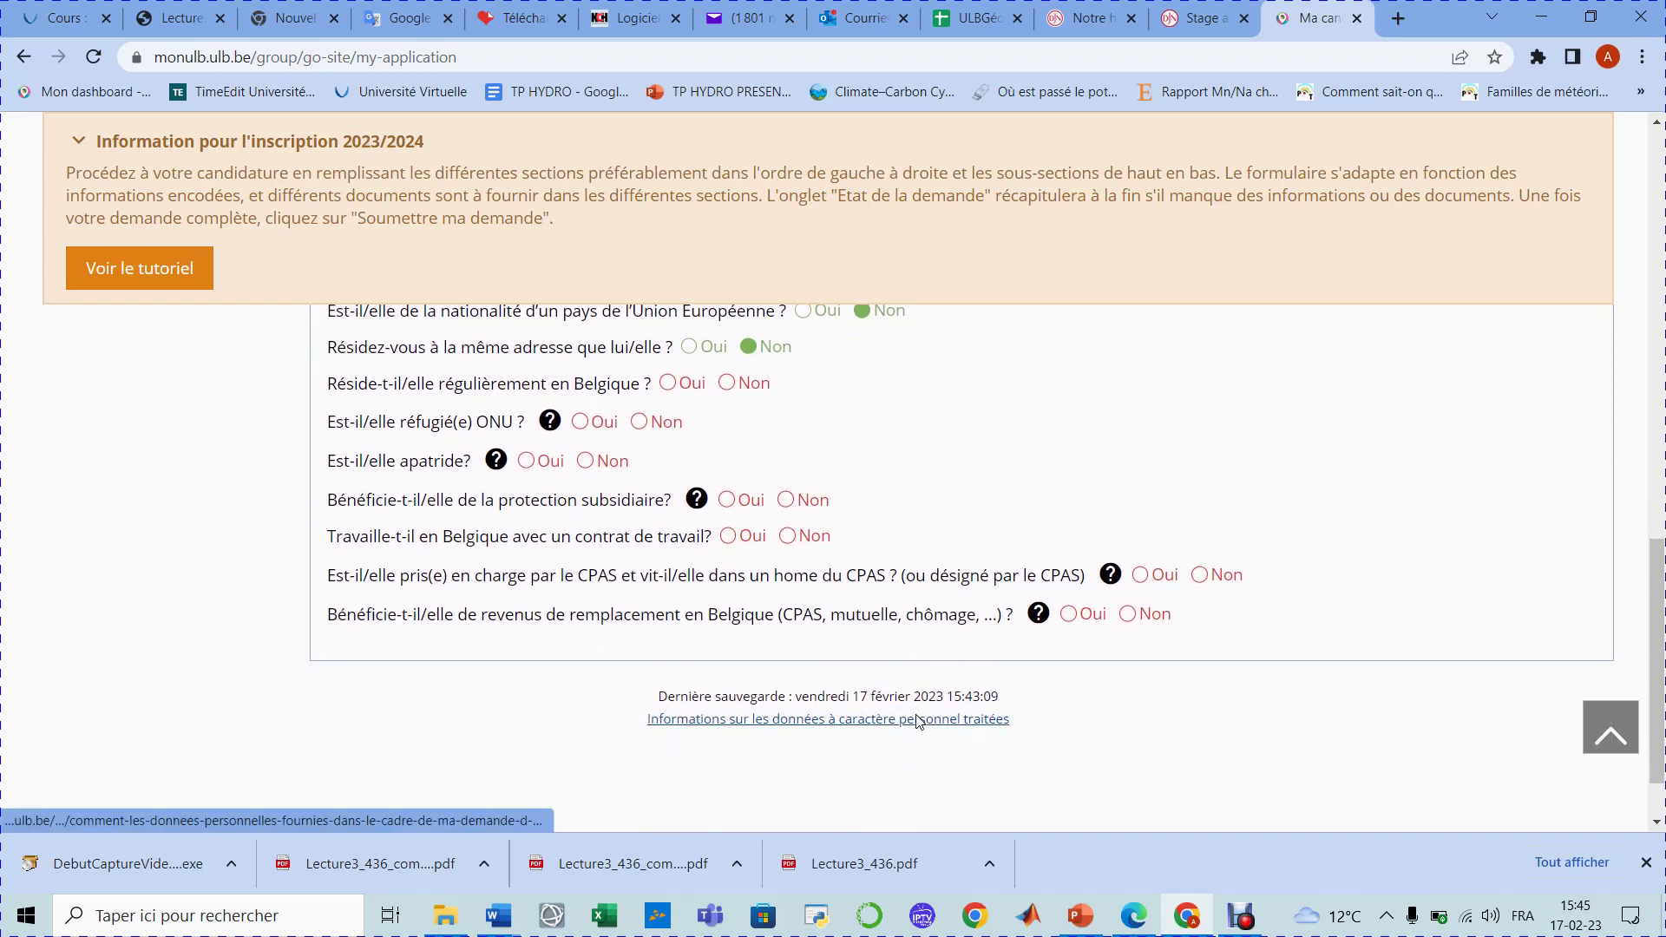
scroll(919, 721, up, 1)
scroll(919, 721, down, 2)
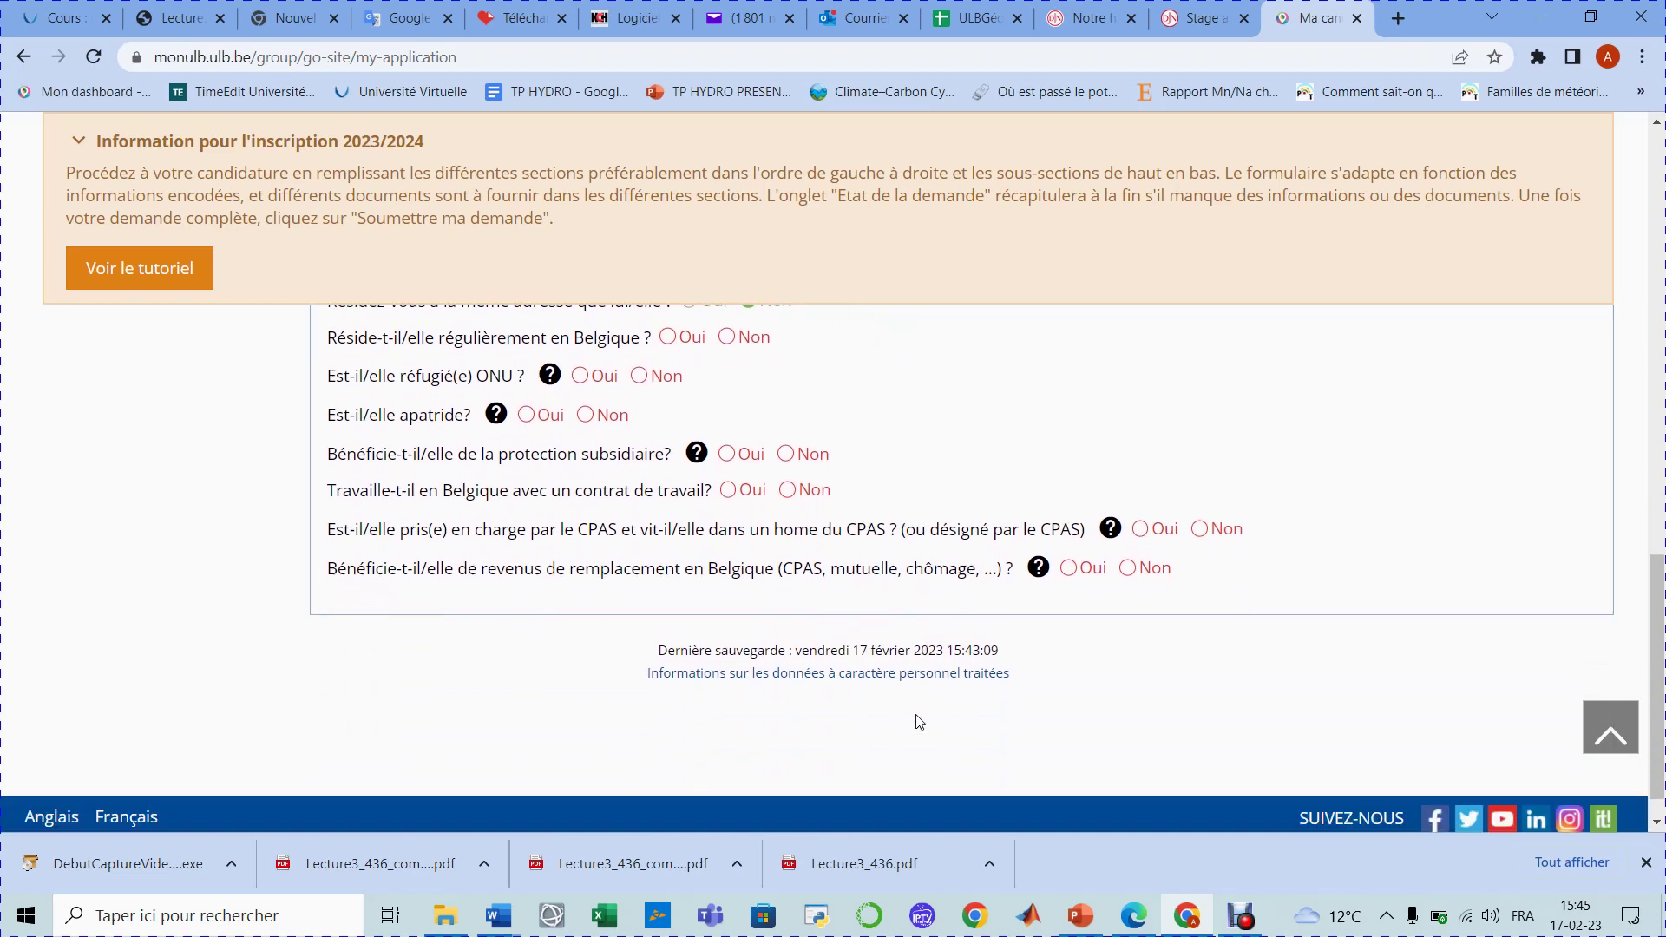
scroll(919, 721, up, 1)
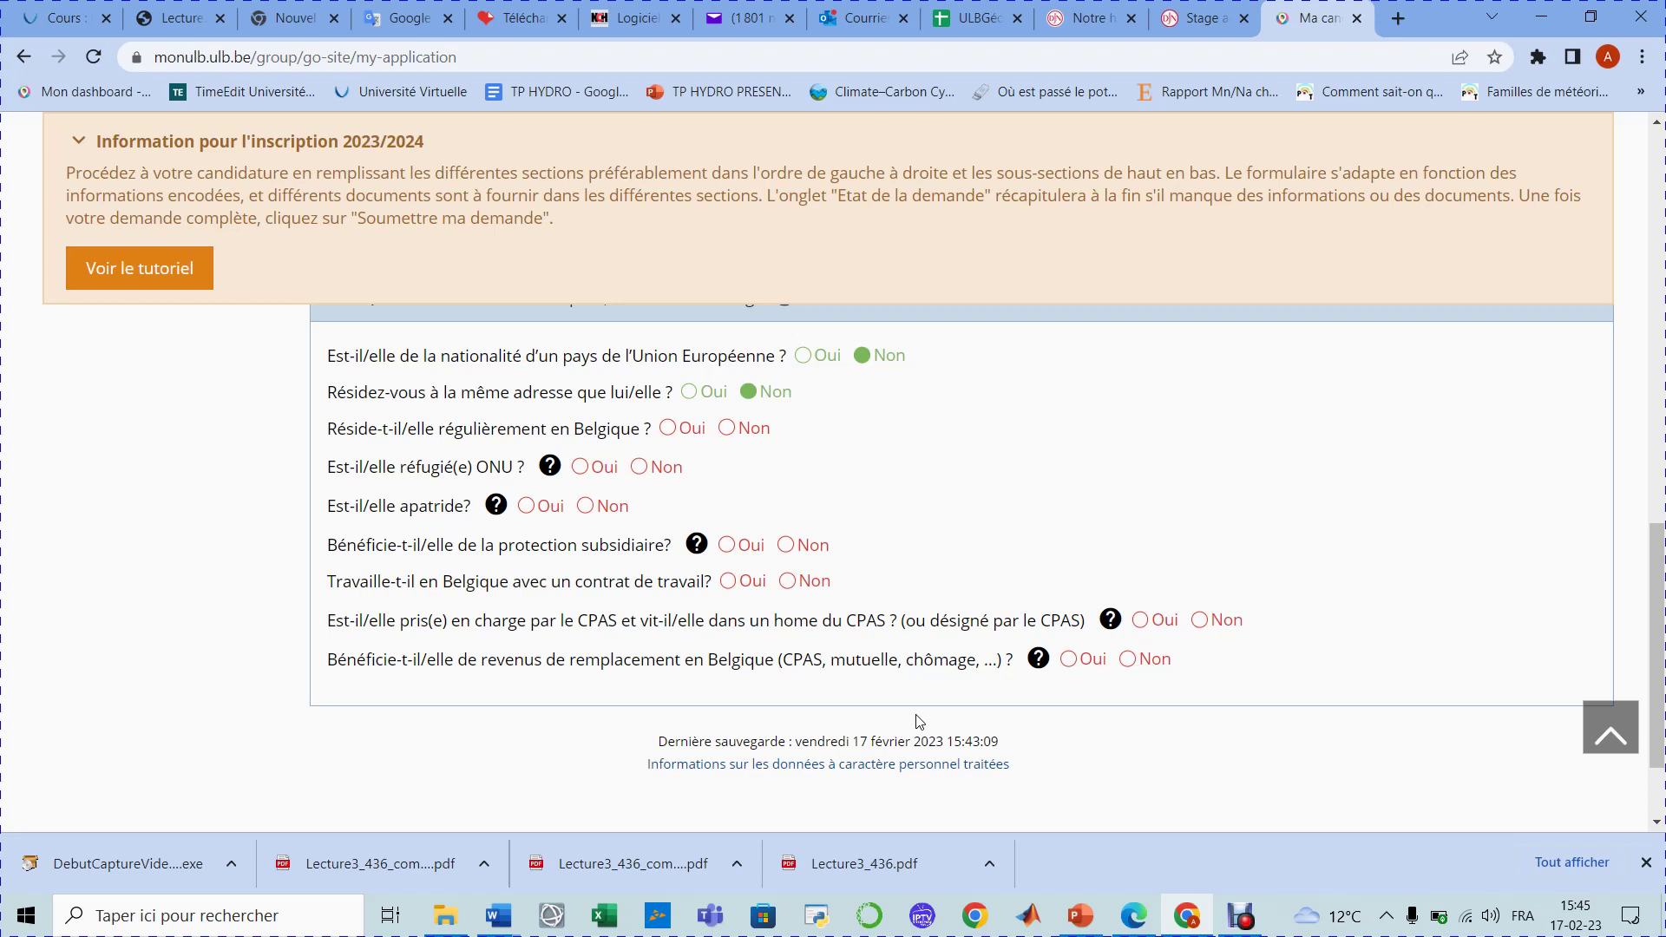
scroll(919, 721, down, 2)
Step: Answer Oui to whether the parent or guardian resides regularly in Belgium and review the Assimilation questions
scroll(919, 721, up, 3)
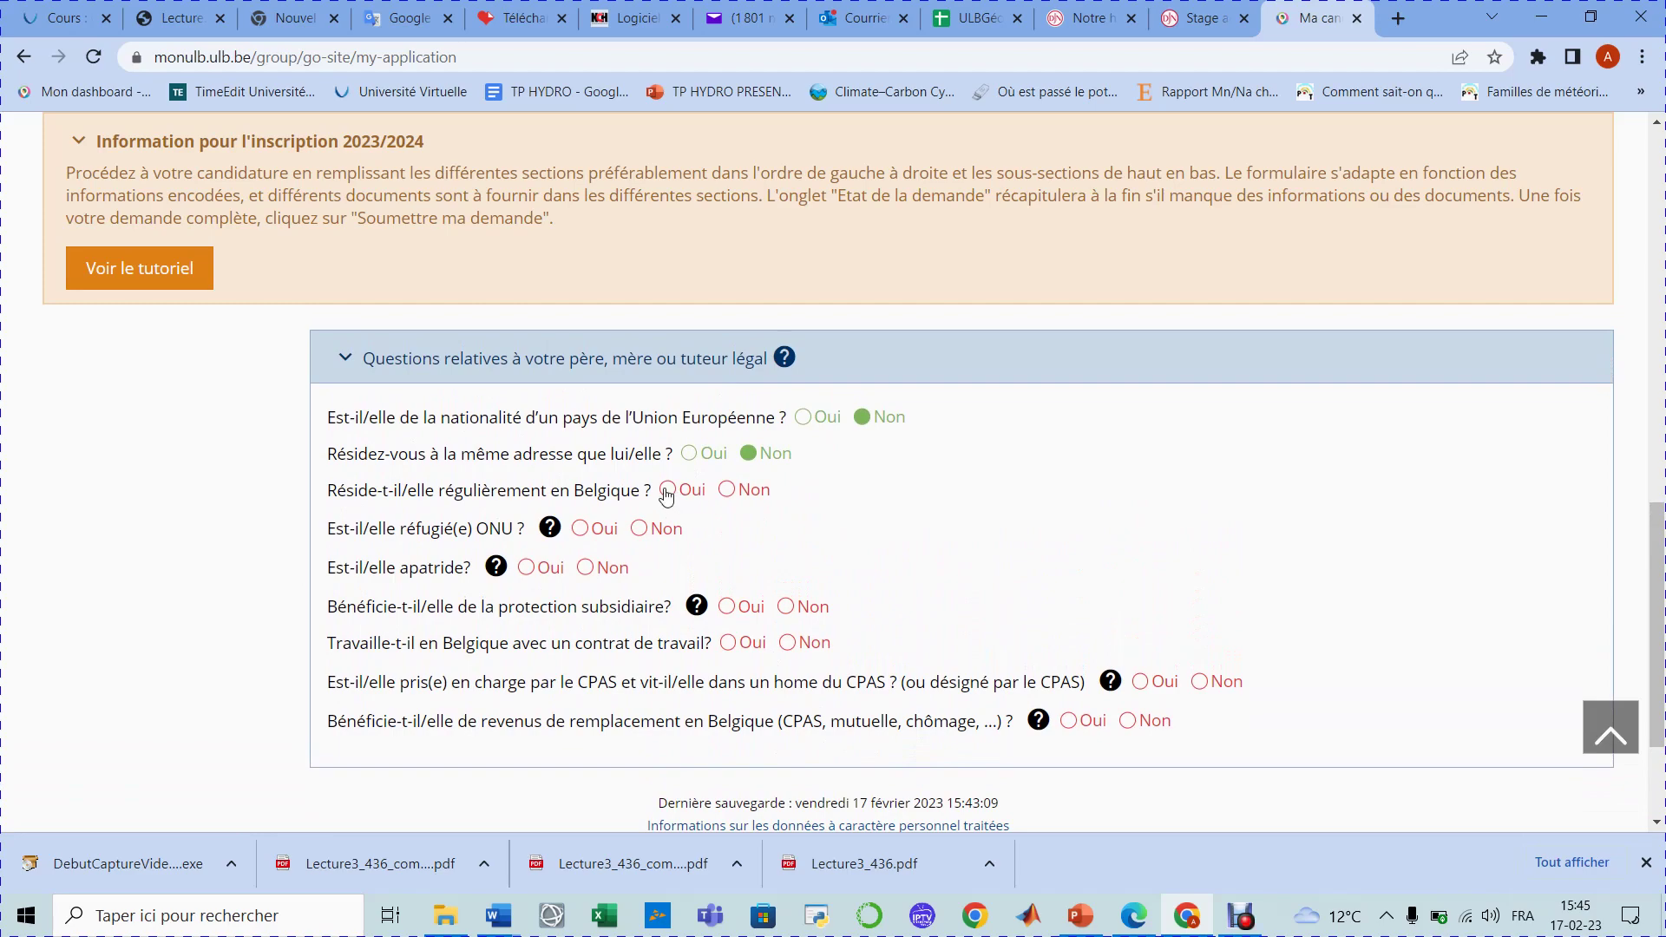
click(667, 492)
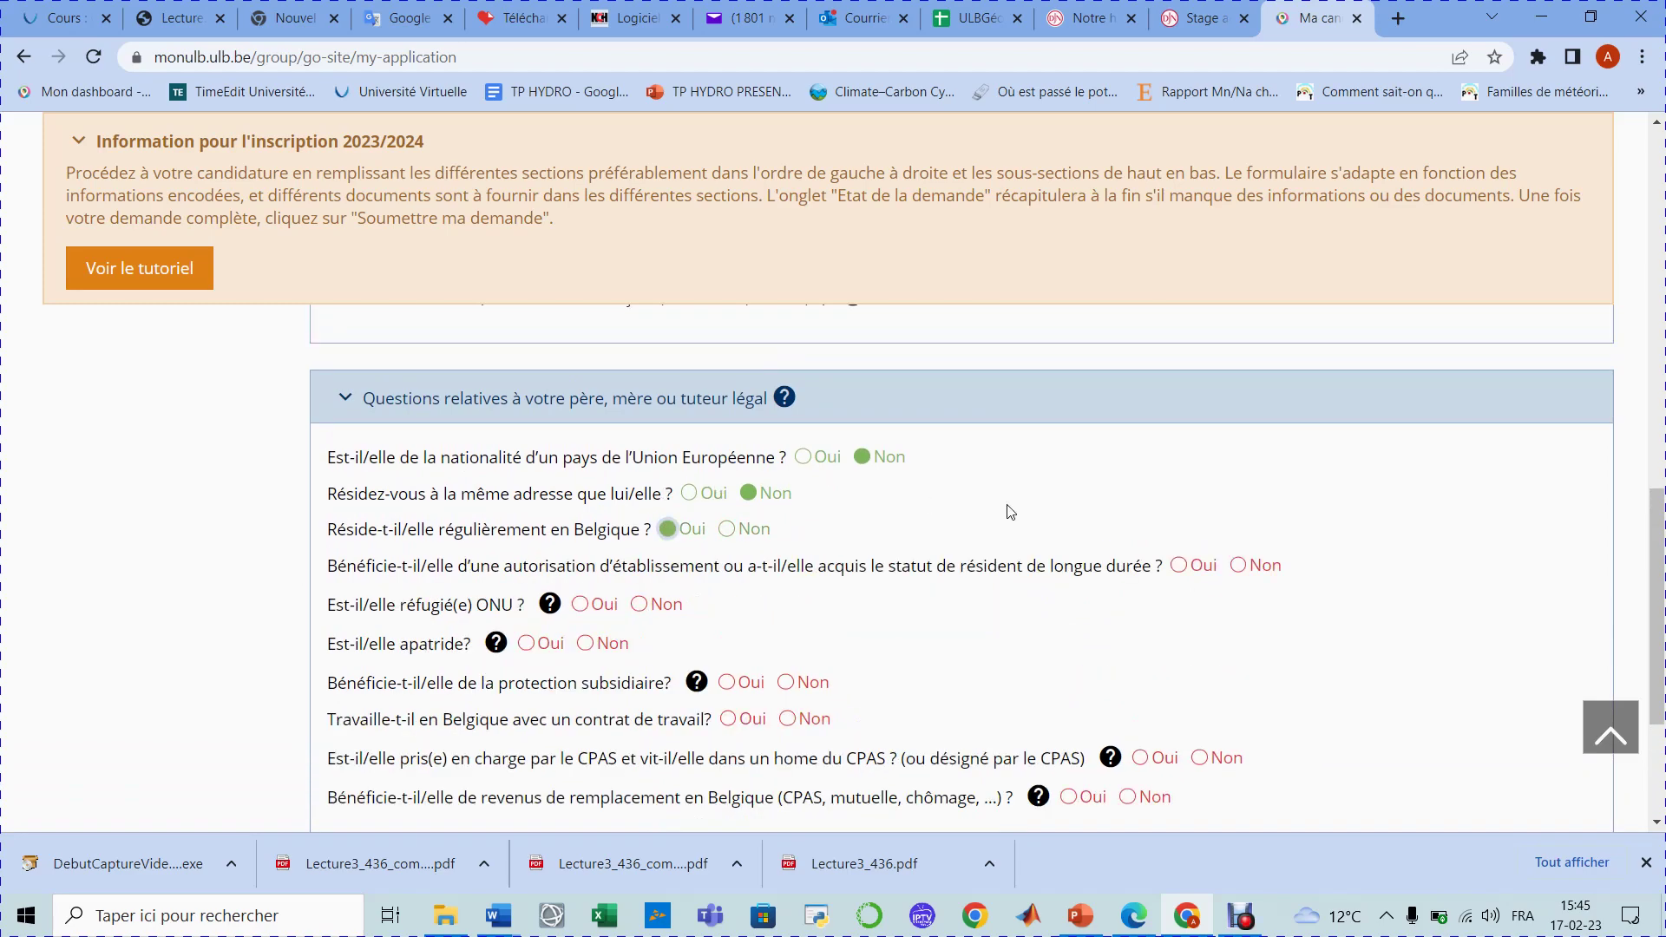
scroll(1004, 510, up, 8)
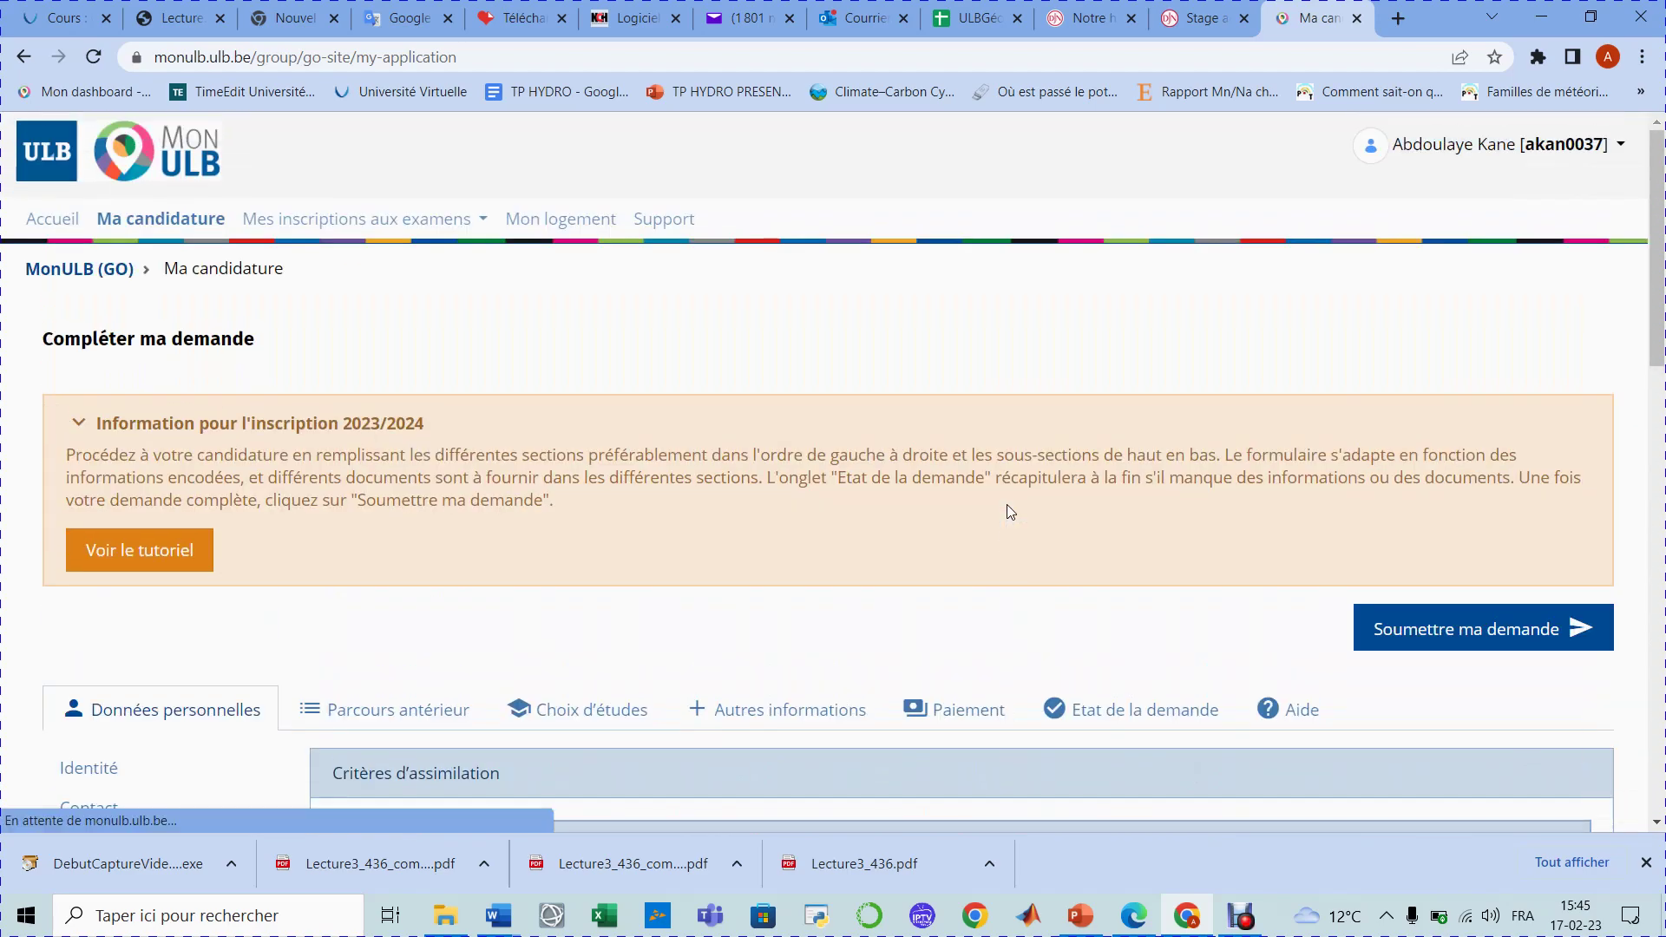
scroll(1006, 512, down, 8)
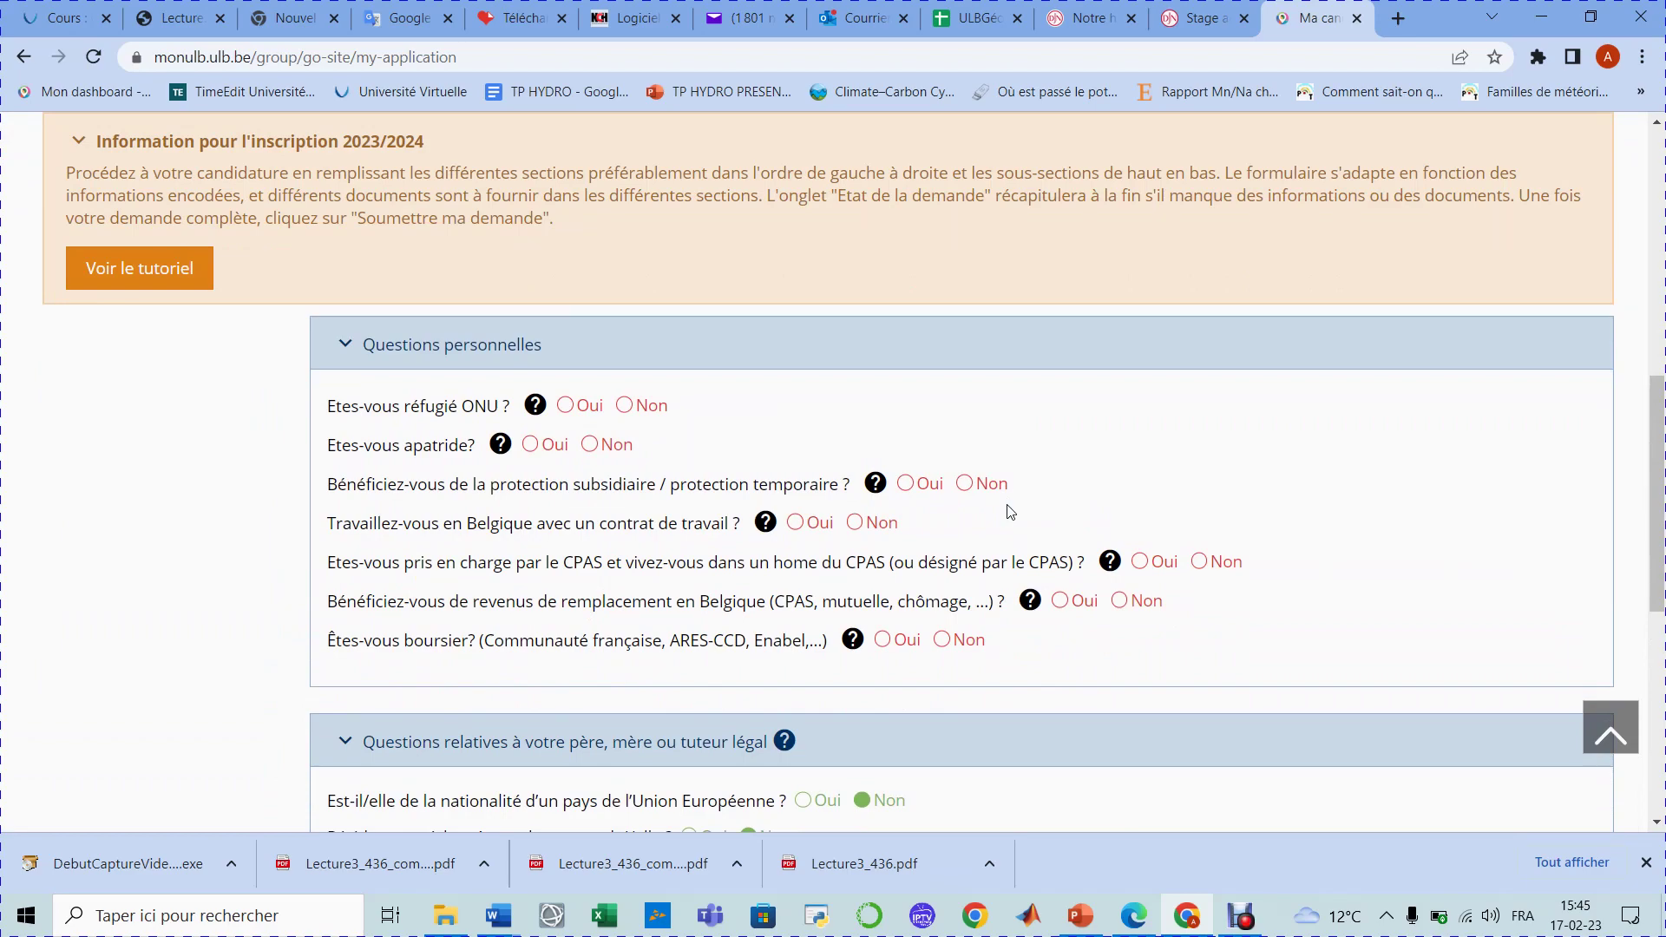
scroll(1009, 512, down, 7)
scroll(1009, 512, up, 10)
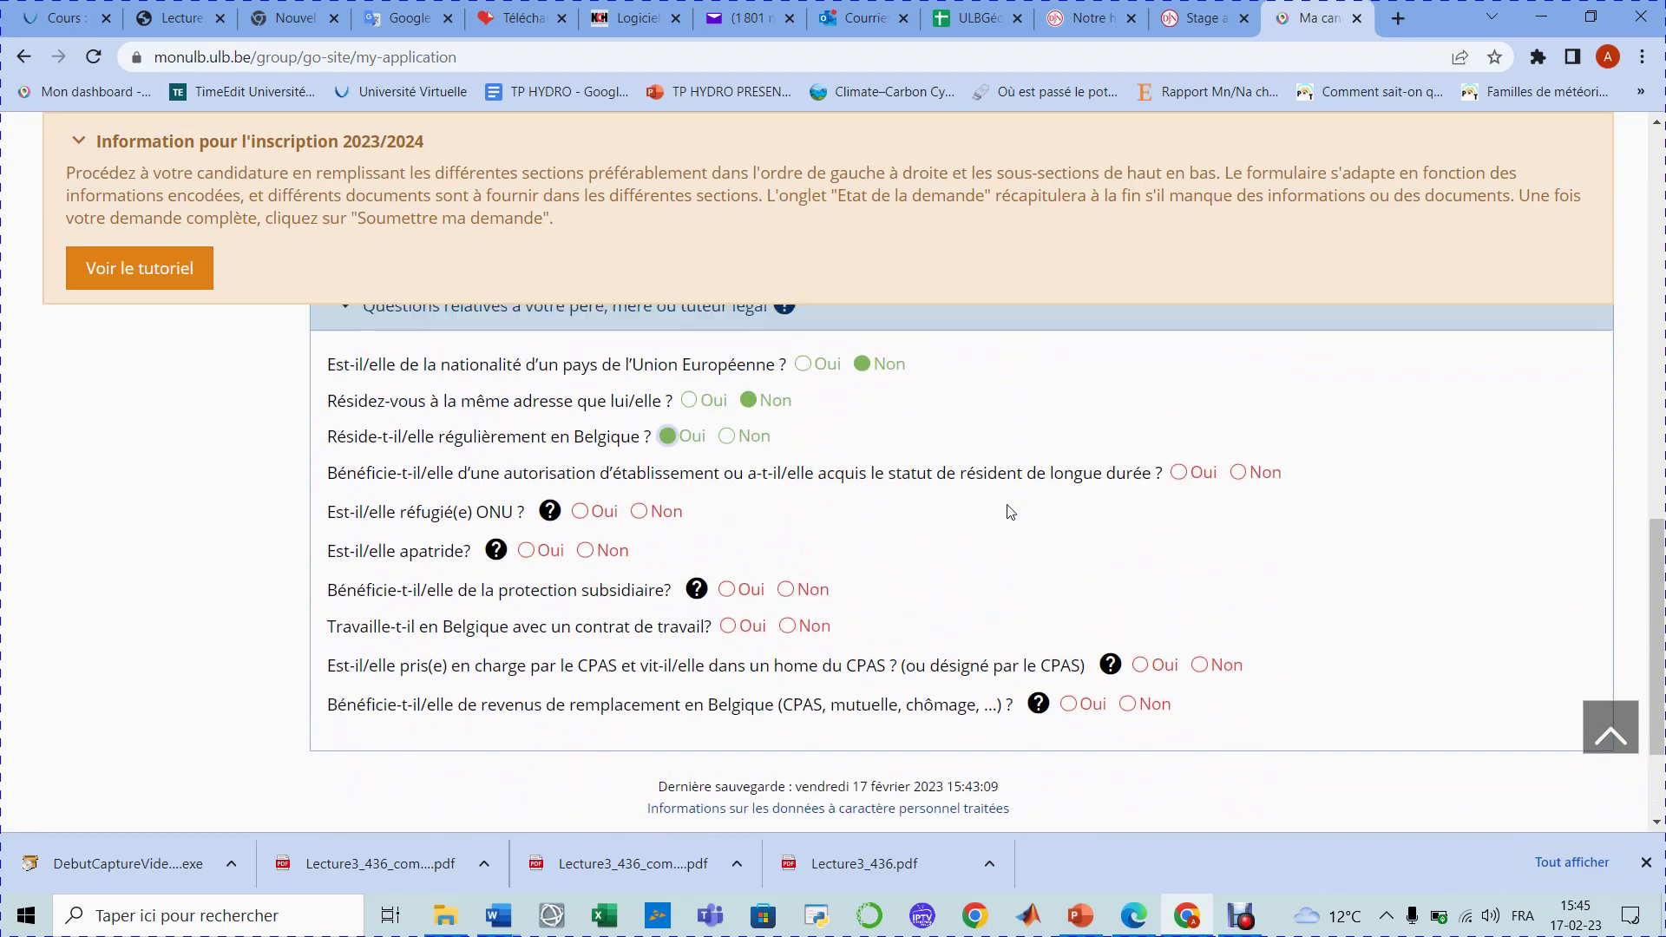
Step: Answer Oui to the protection subsidiaire / protection temporaire question and to the Belgian contrat de travail question in Questions personnelles
scroll(1010, 512, down, 5)
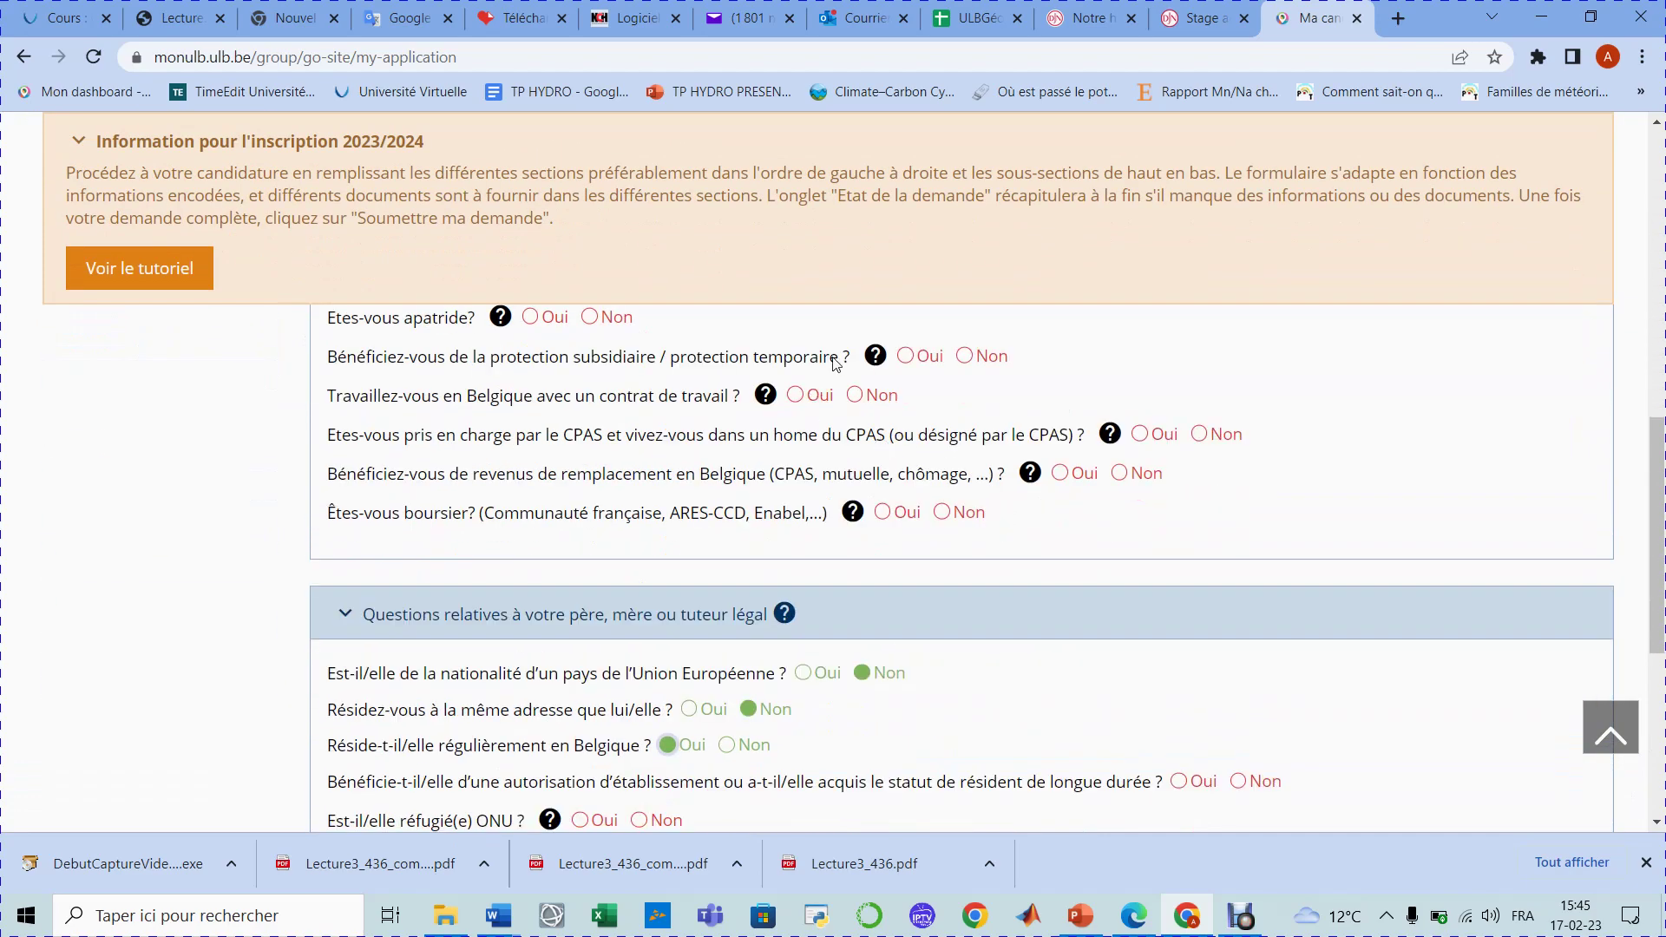
click(905, 356)
click(794, 428)
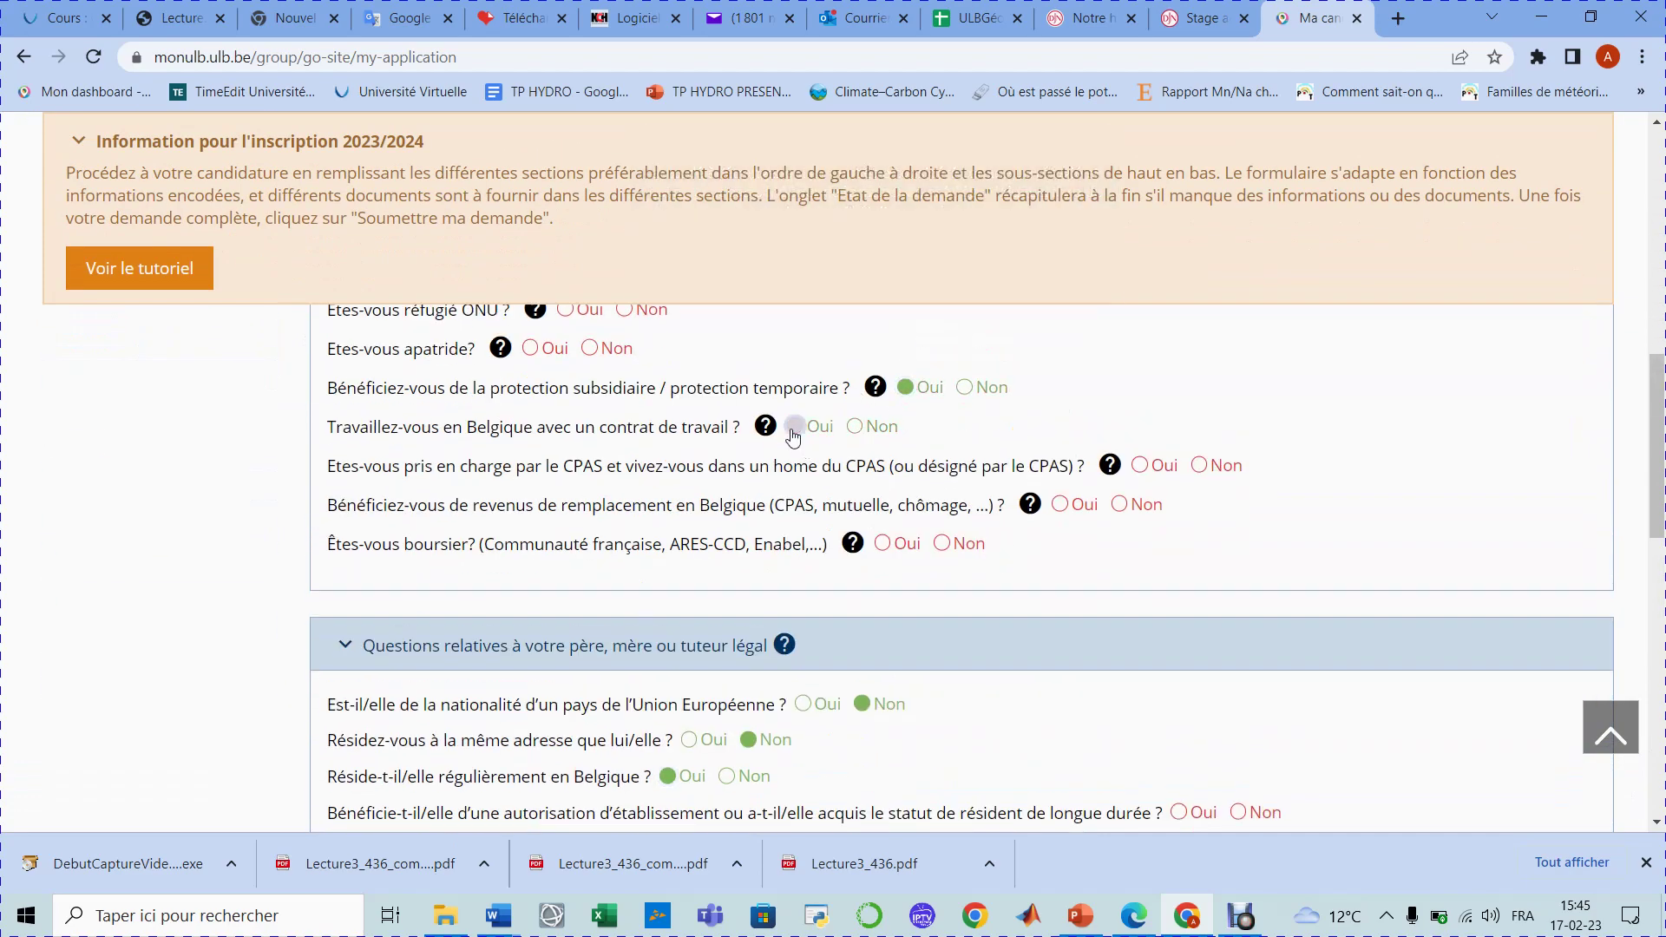
Step: Open Parcours antérieur and examine the diploma and establishment type questions in the Informations générales of Etudes secondaires
scroll(1257, 441, down, 2)
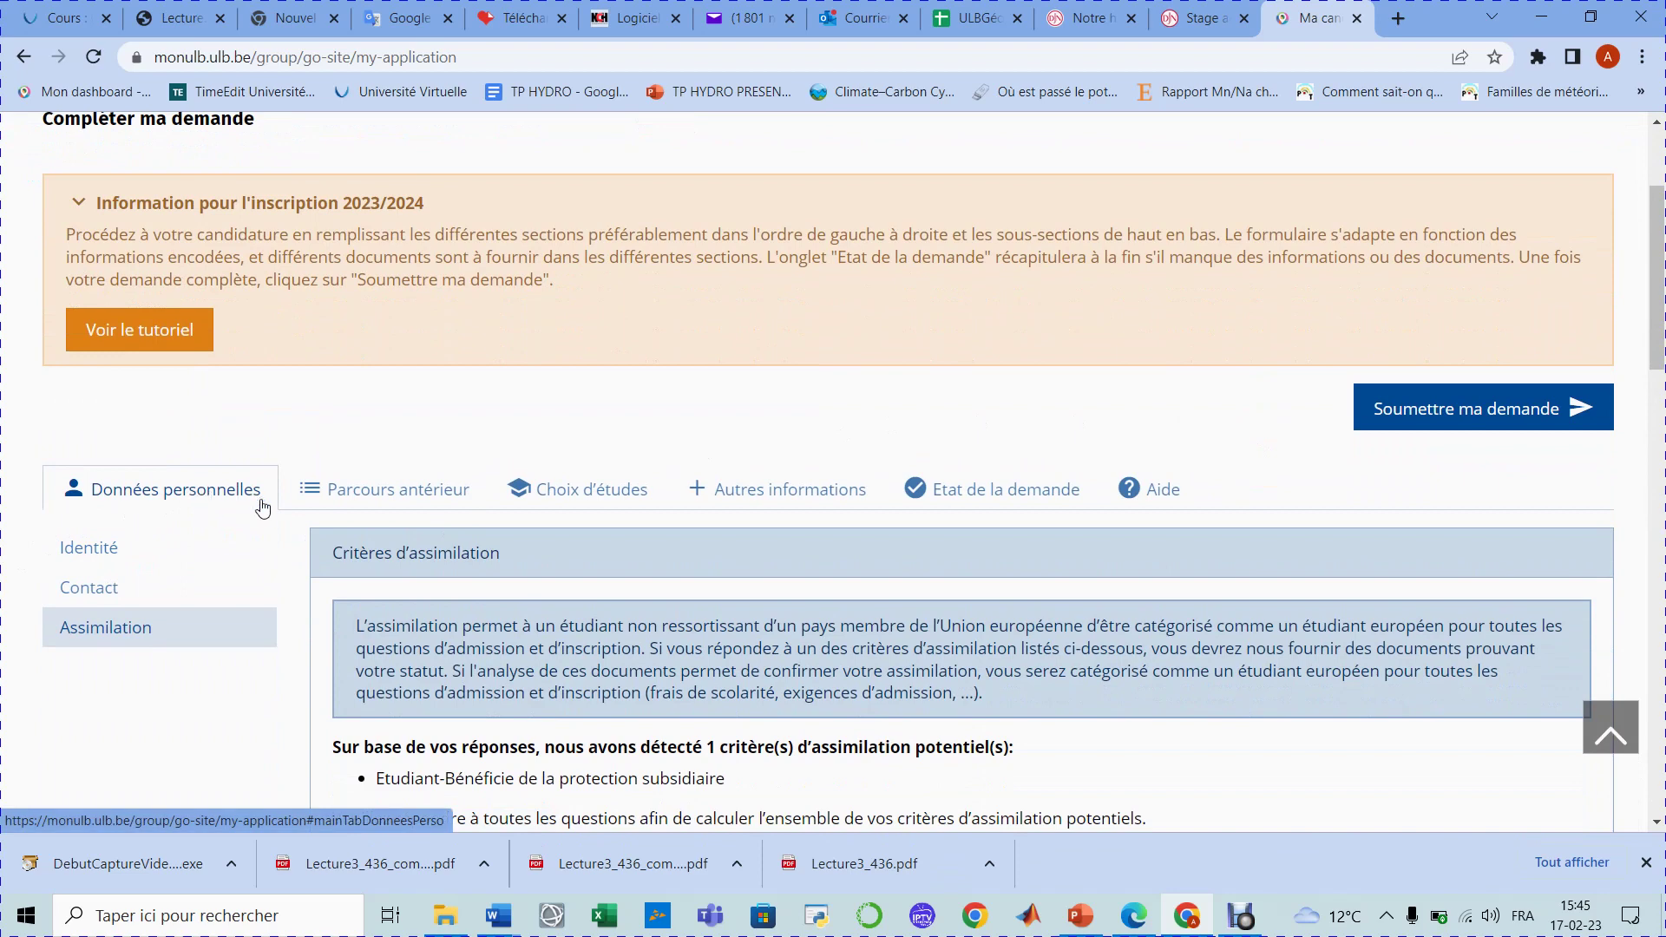
click(400, 498)
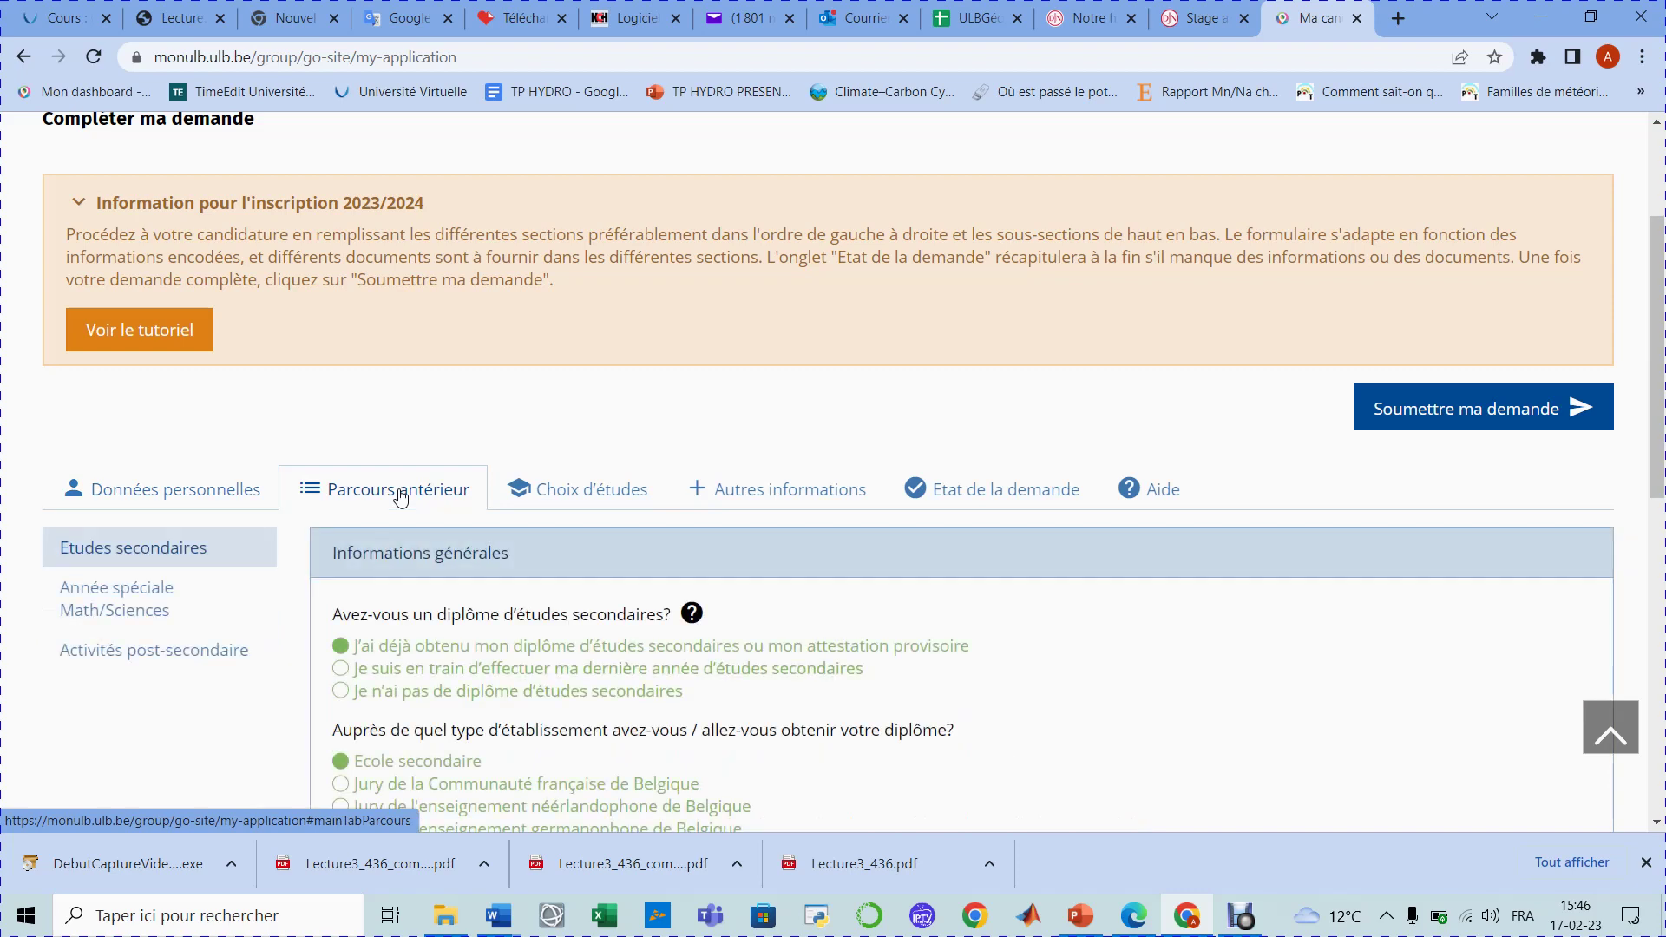
scroll(571, 661, down, 3)
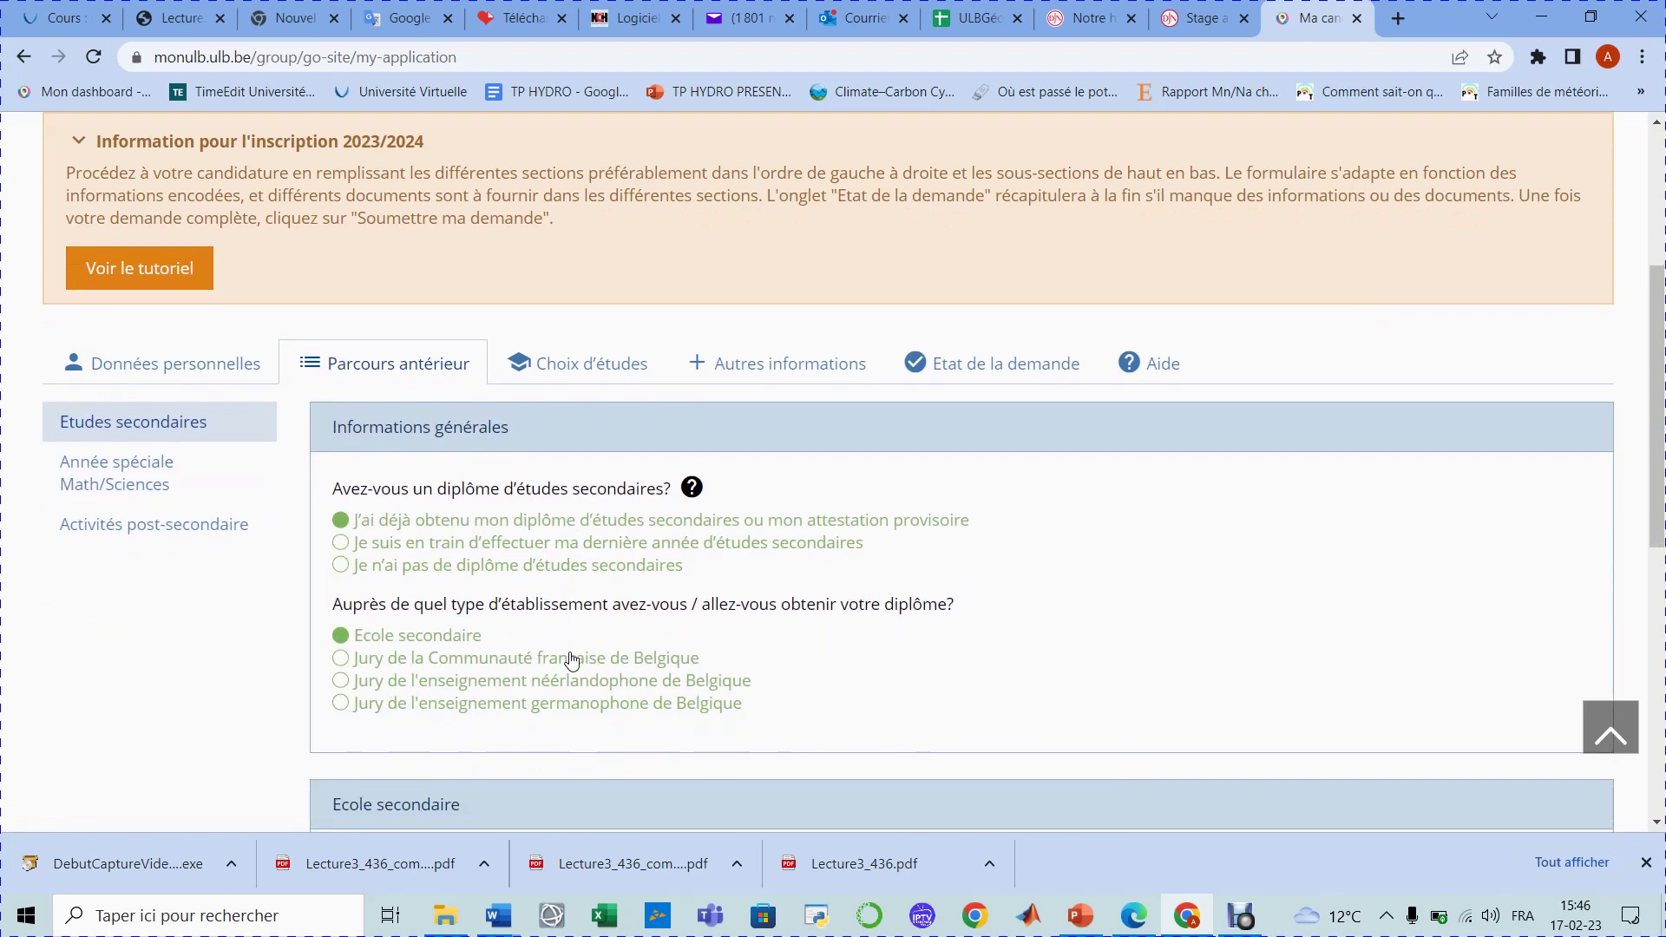
scroll(571, 662, up, 1)
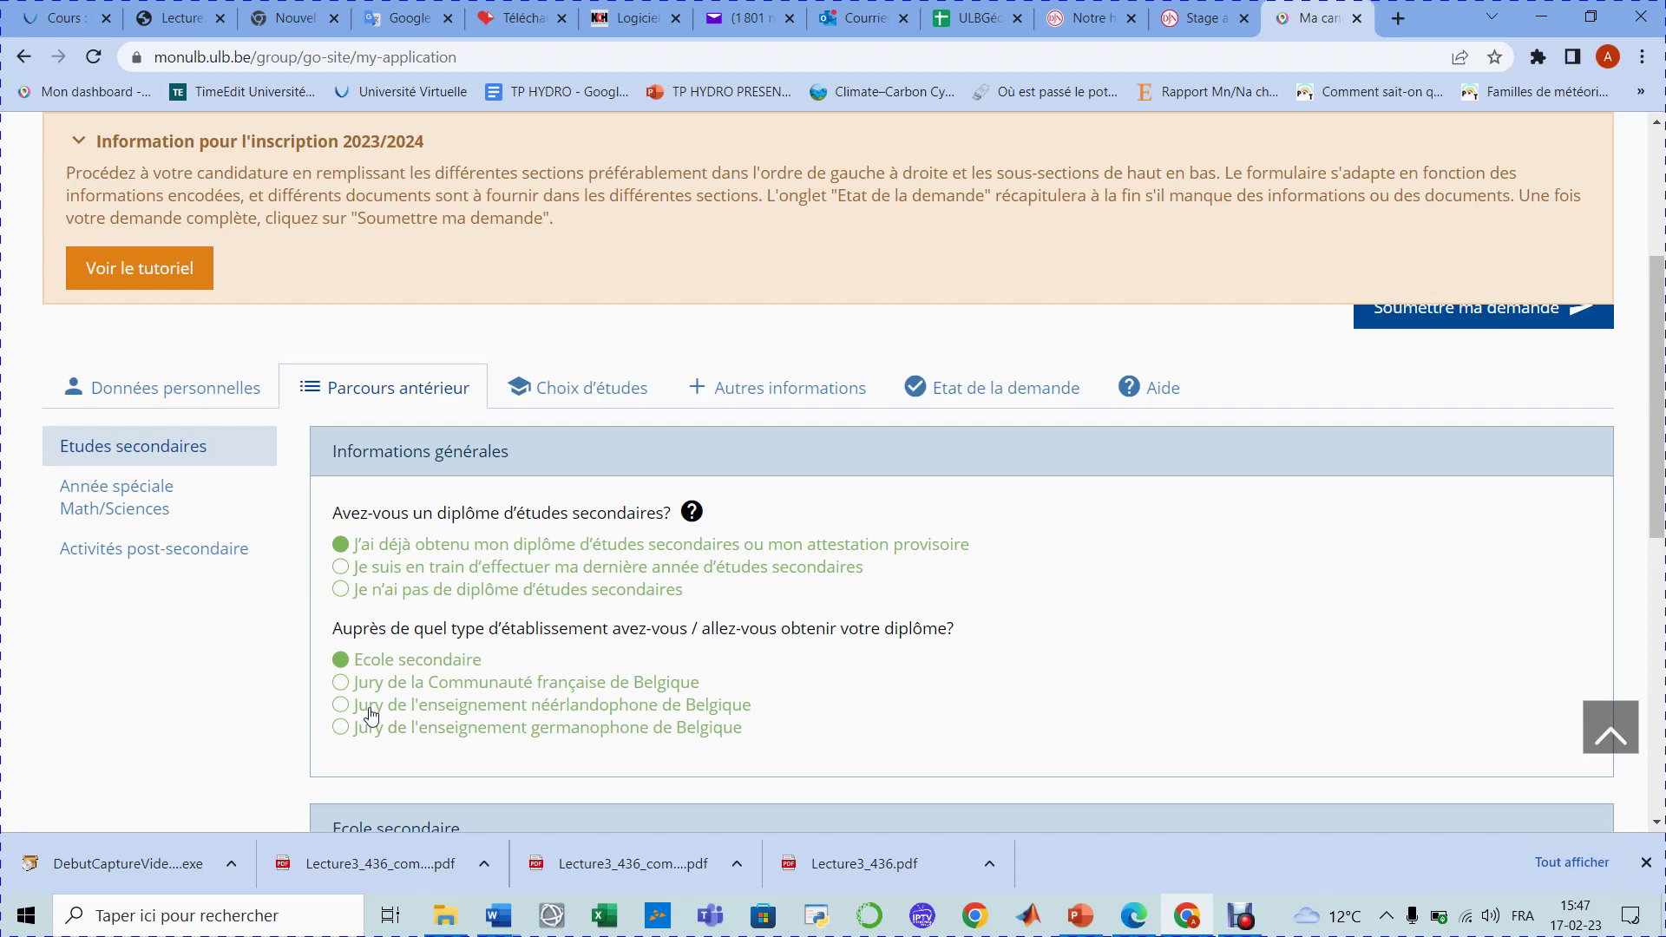
scroll(371, 716, down, 3)
scroll(372, 715, down, 2)
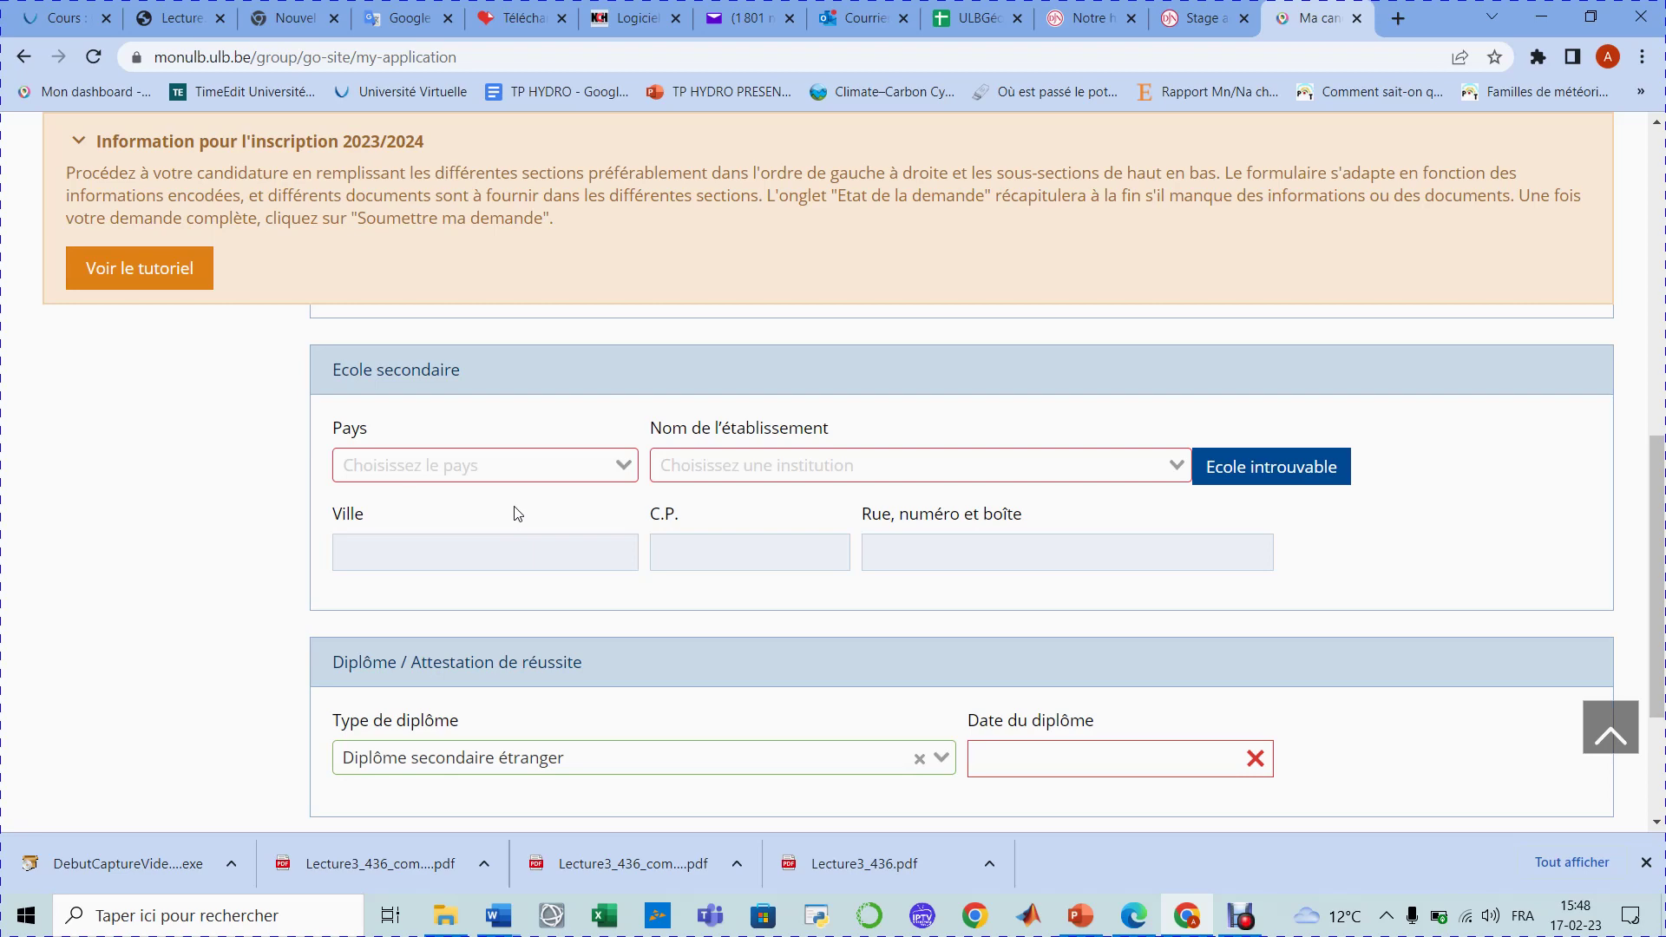
Step: Look through the Pays and Nom de l'établissement choices of Ecole secondaire and the Diplôme / Attestation de réussite fields without filling them in
click(408, 473)
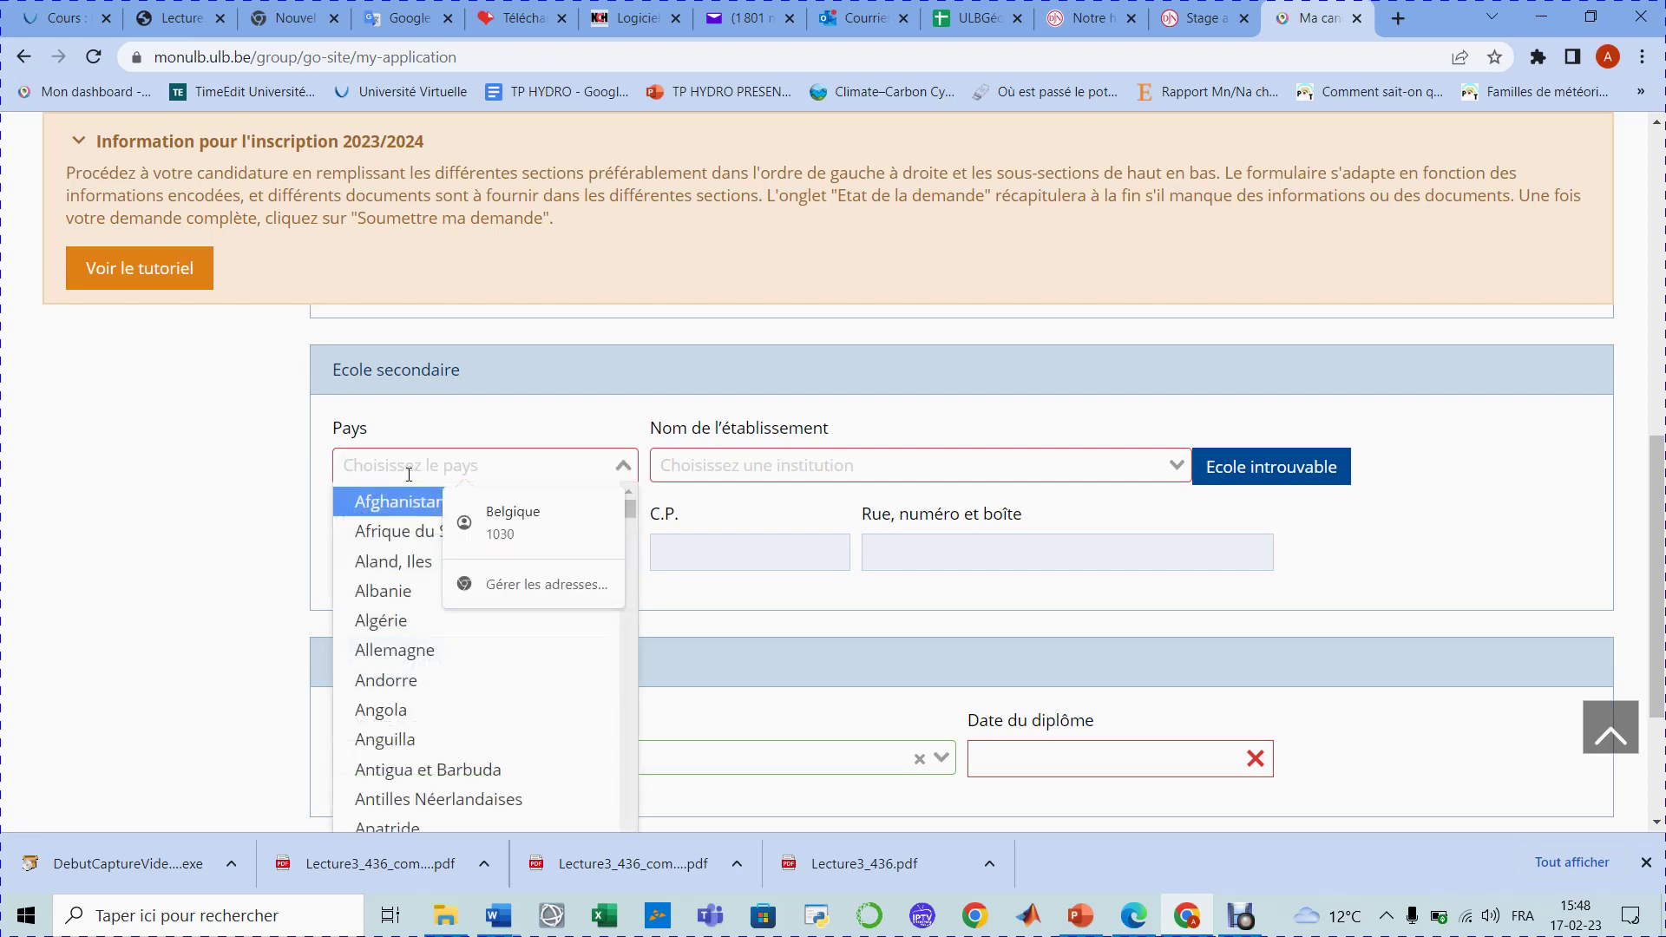
scroll(451, 764, down, 4)
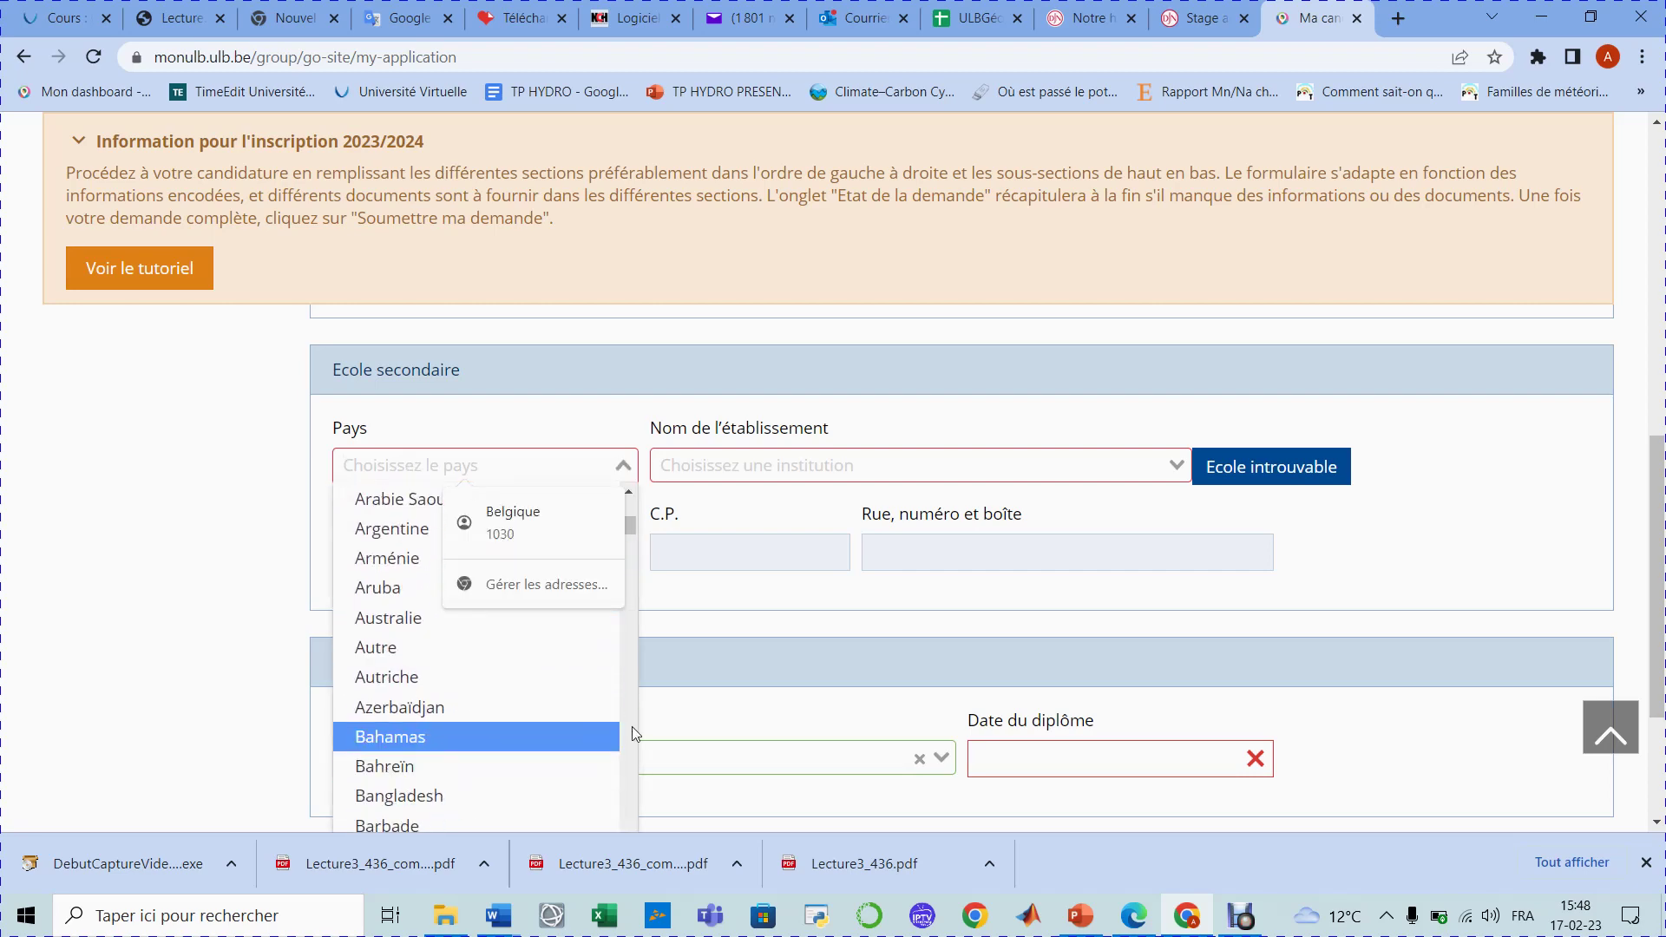
click(744, 465)
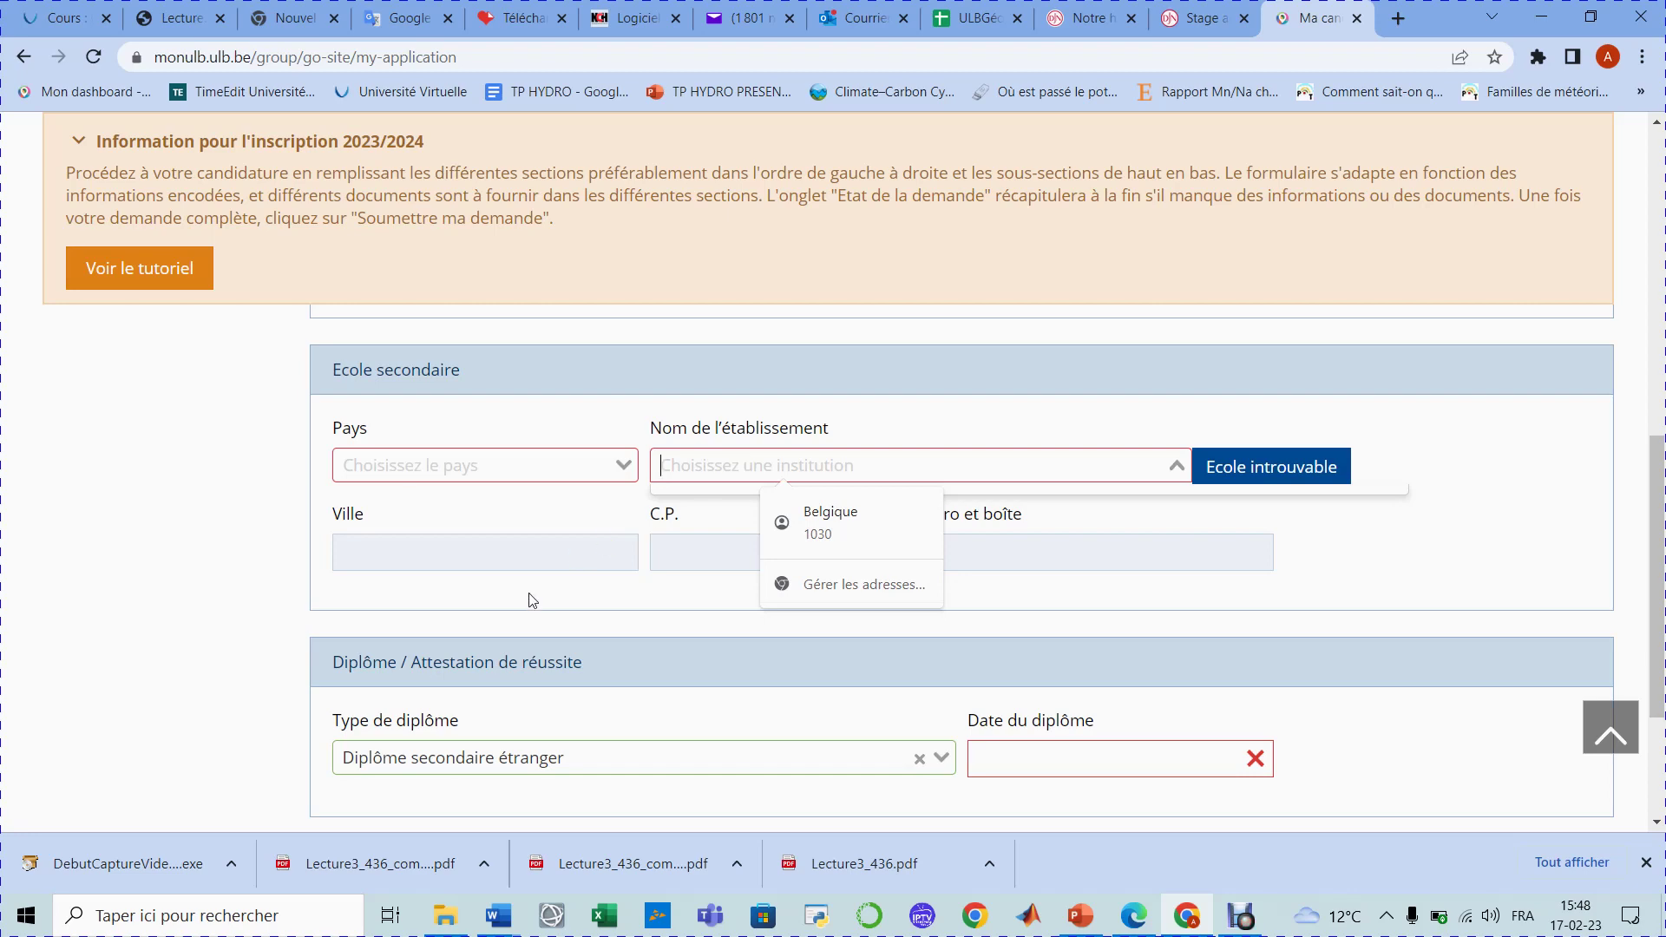
click(681, 558)
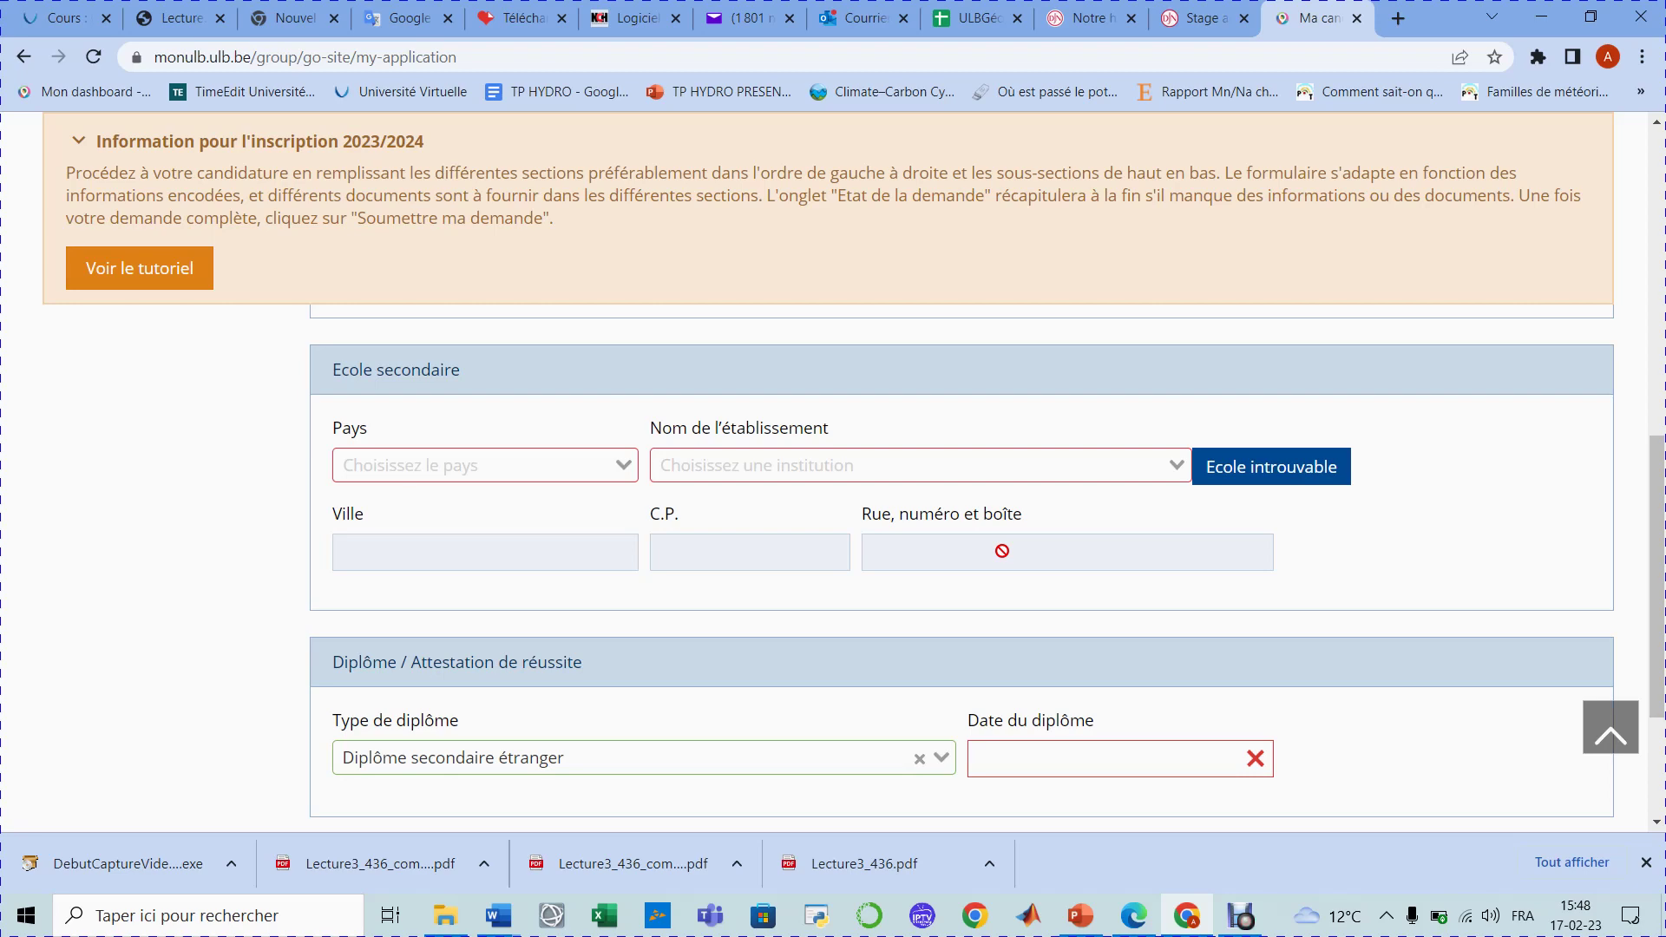
scroll(1002, 551, down, 3)
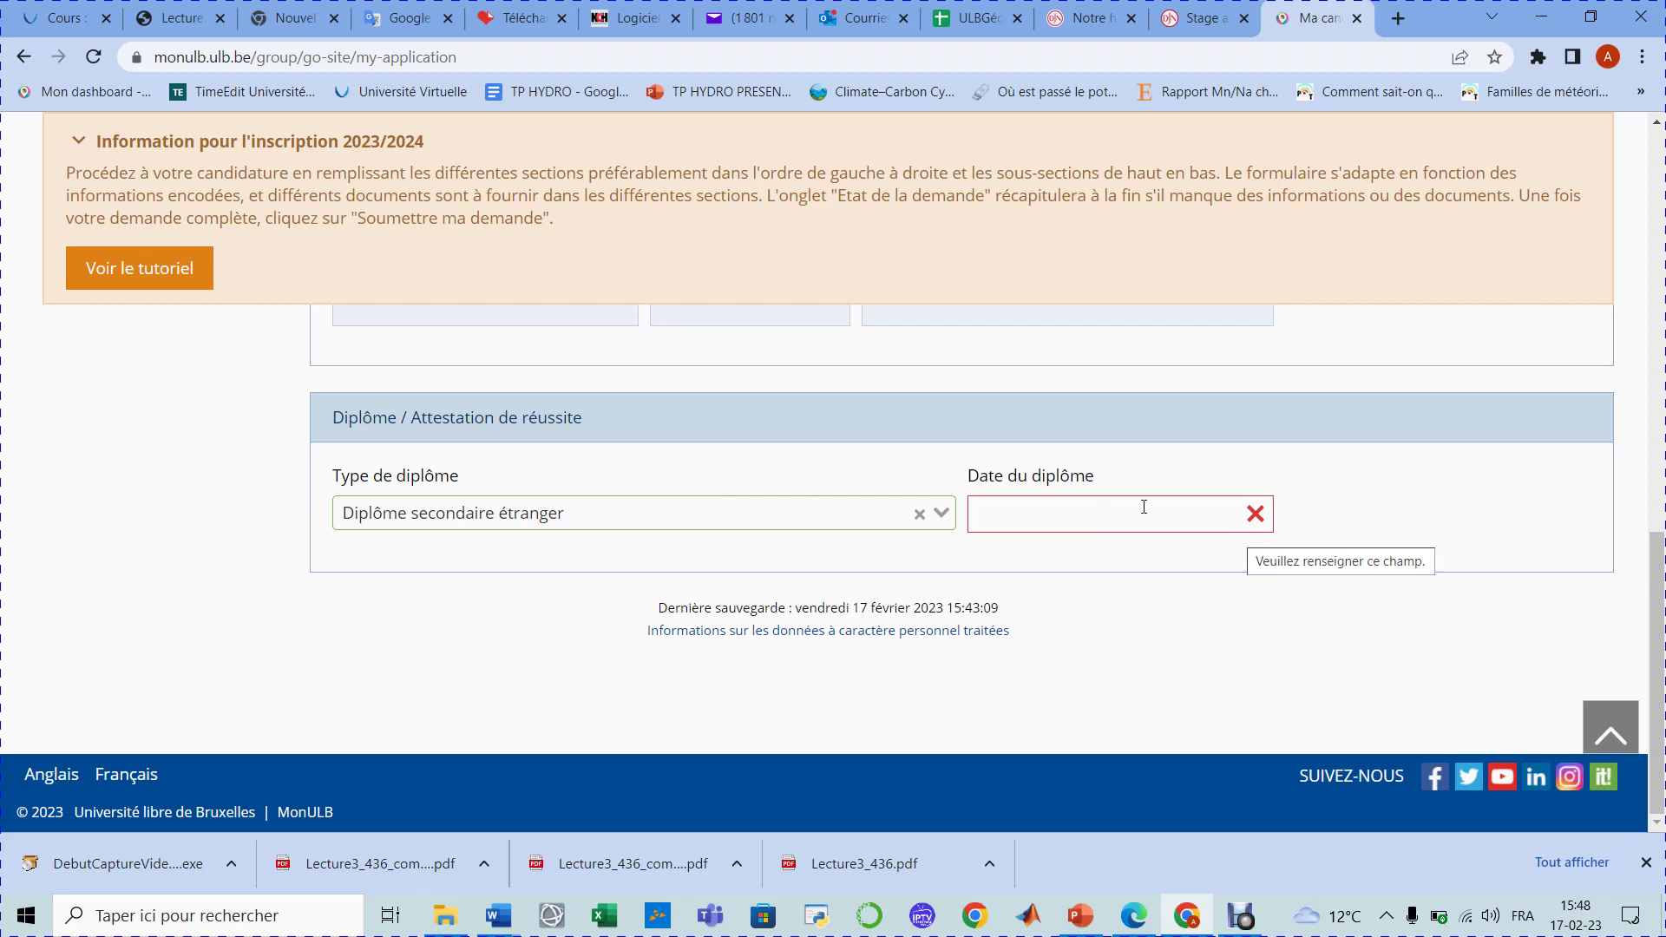
click(1240, 918)
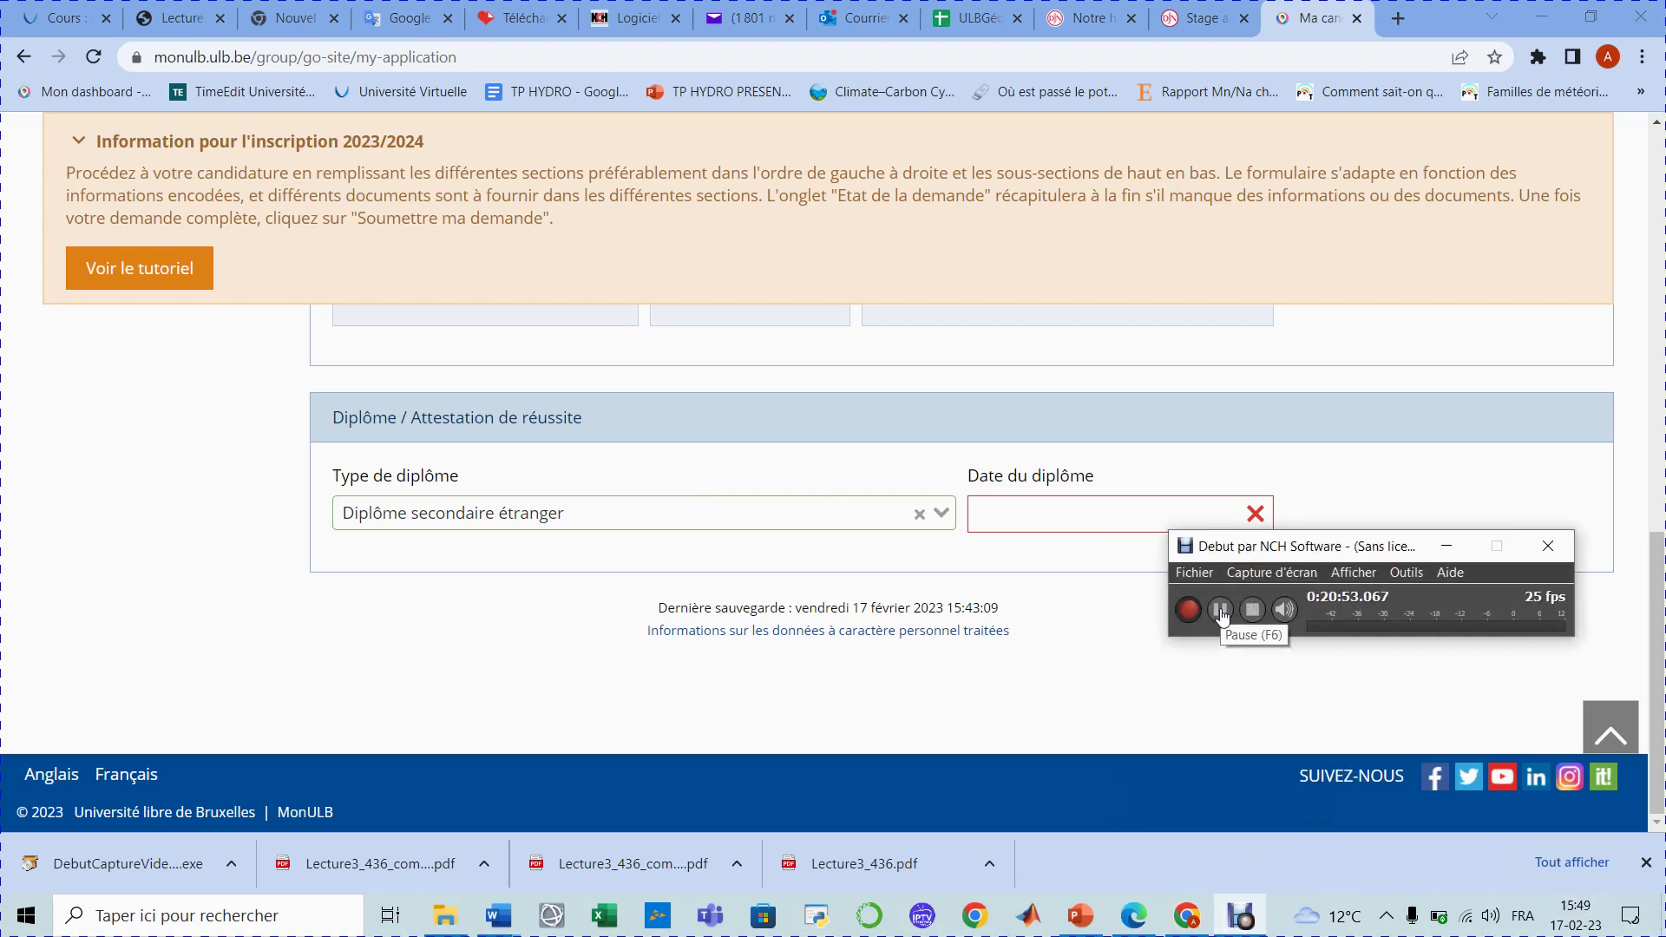
click(1252, 623)
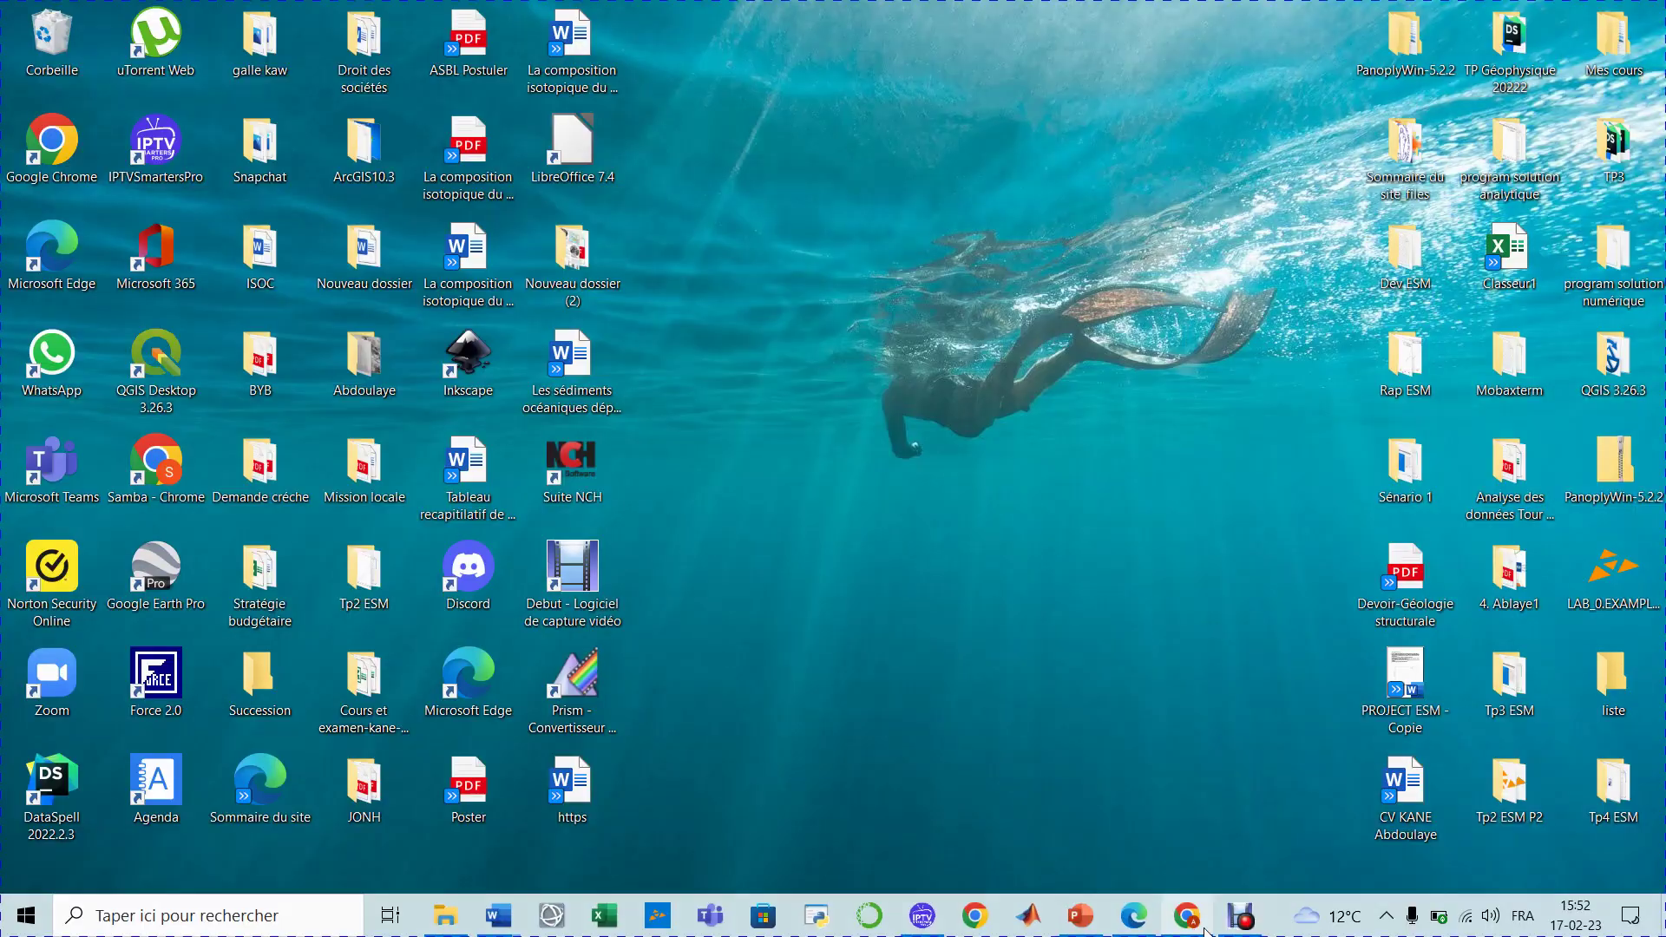
mouse_move(1197, 925)
click(1072, 760)
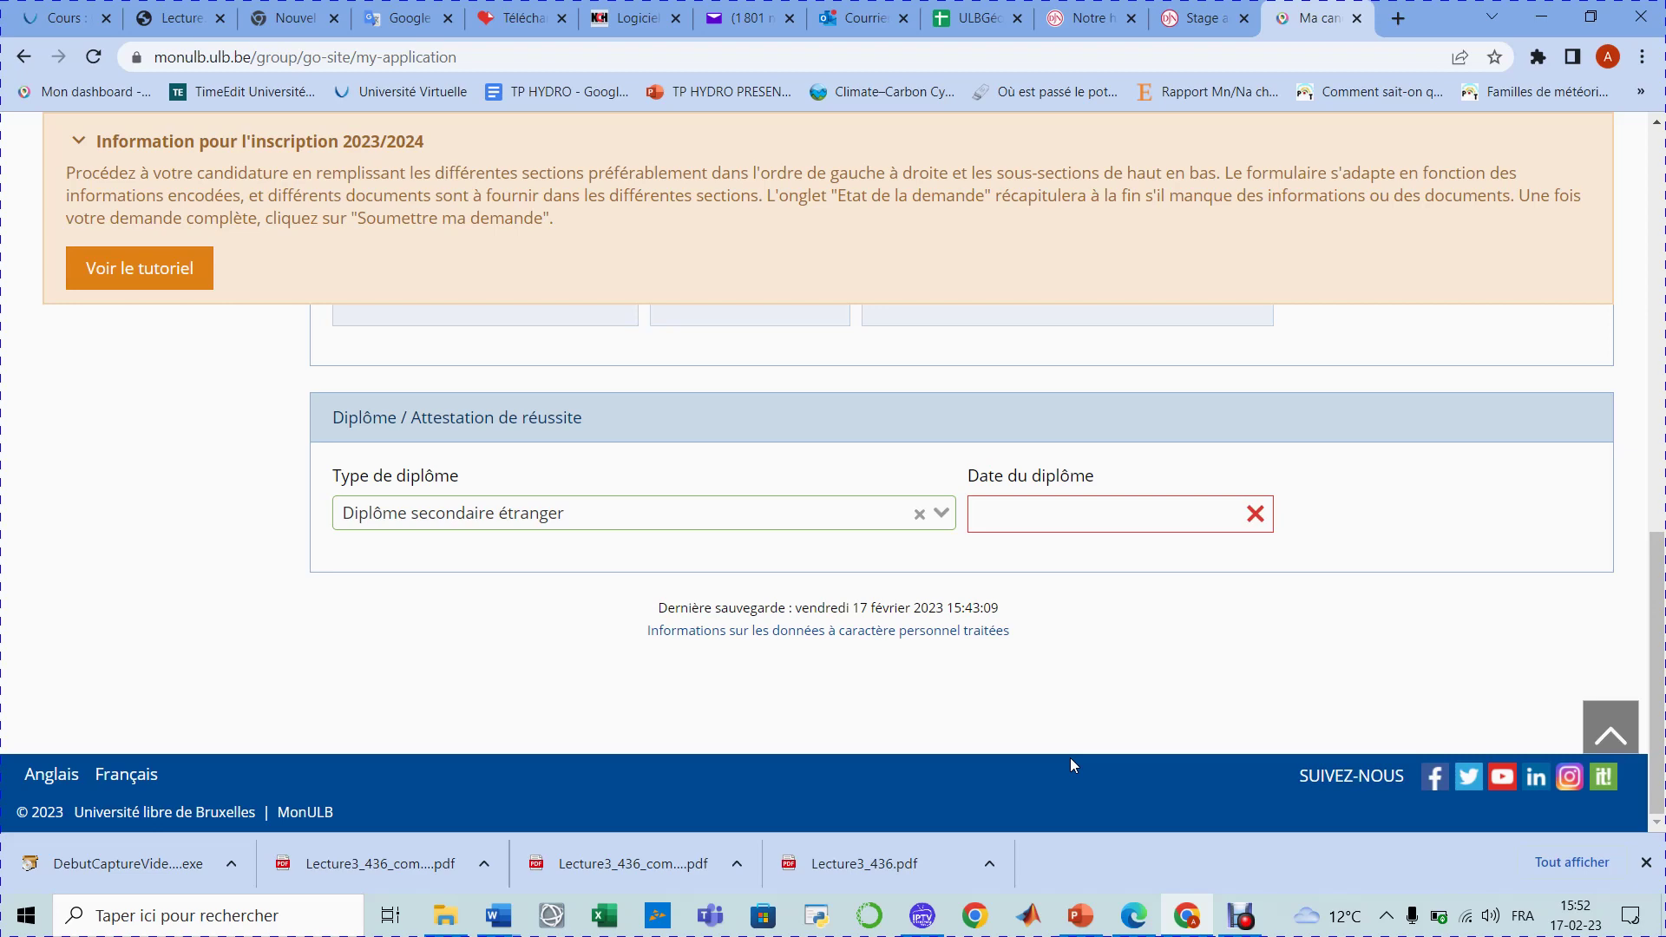
Step: Choose Diplôme secondaire étranger as the Type de diplôme and set the Date du diplôme to 27/06/2019
click(940, 514)
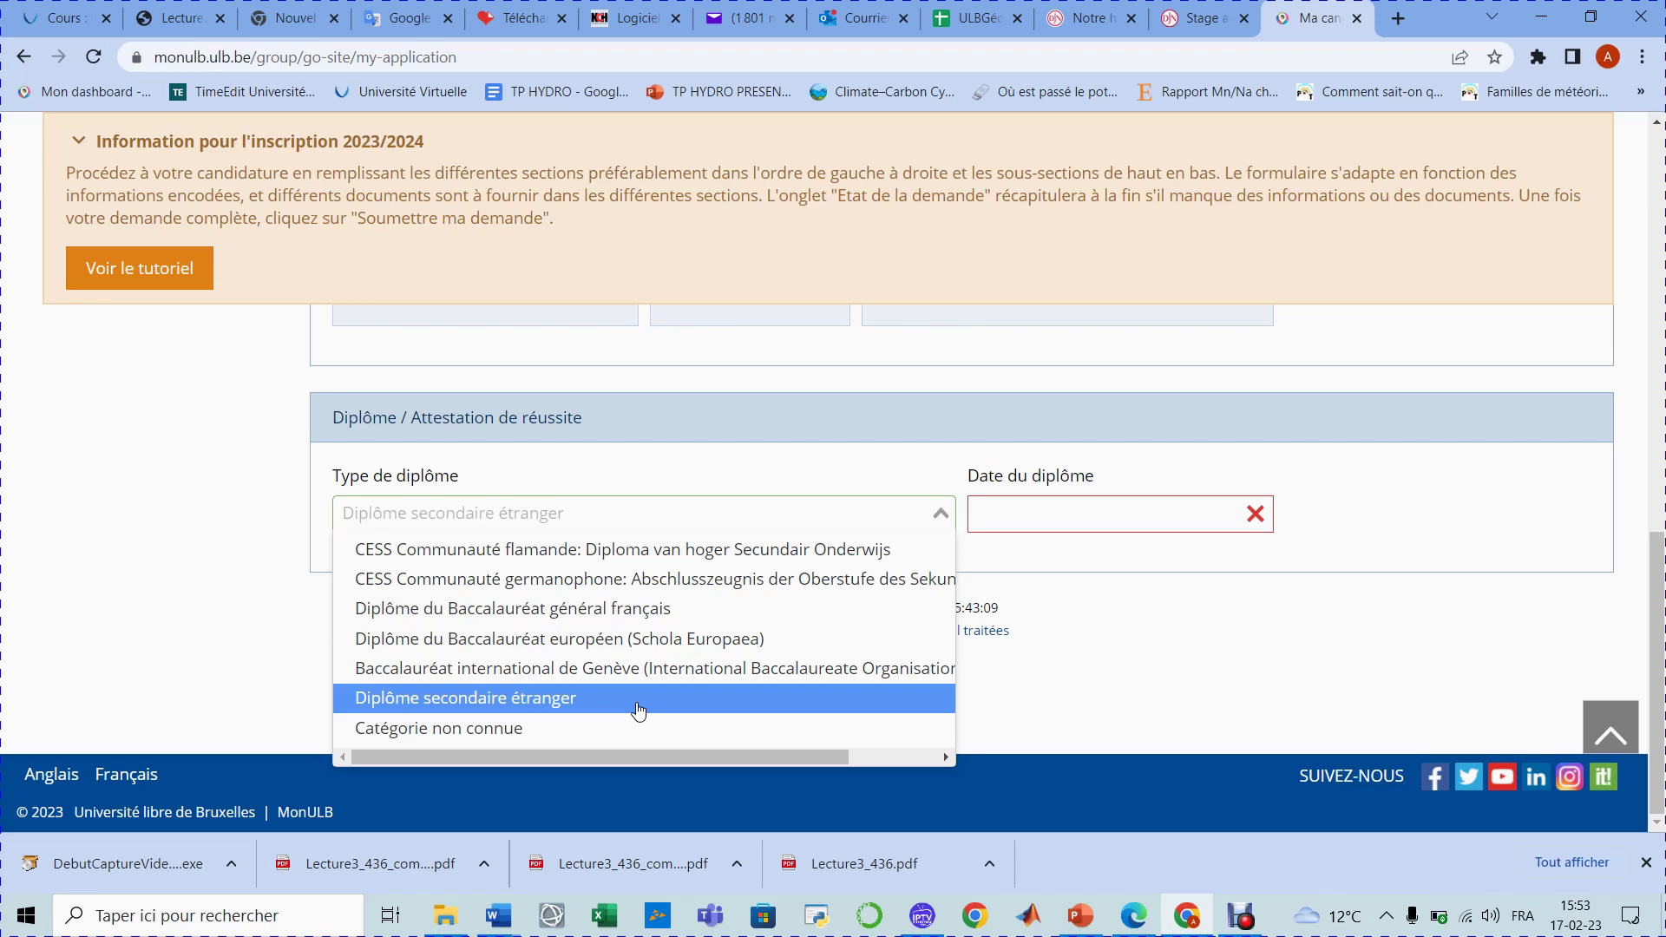
click(639, 708)
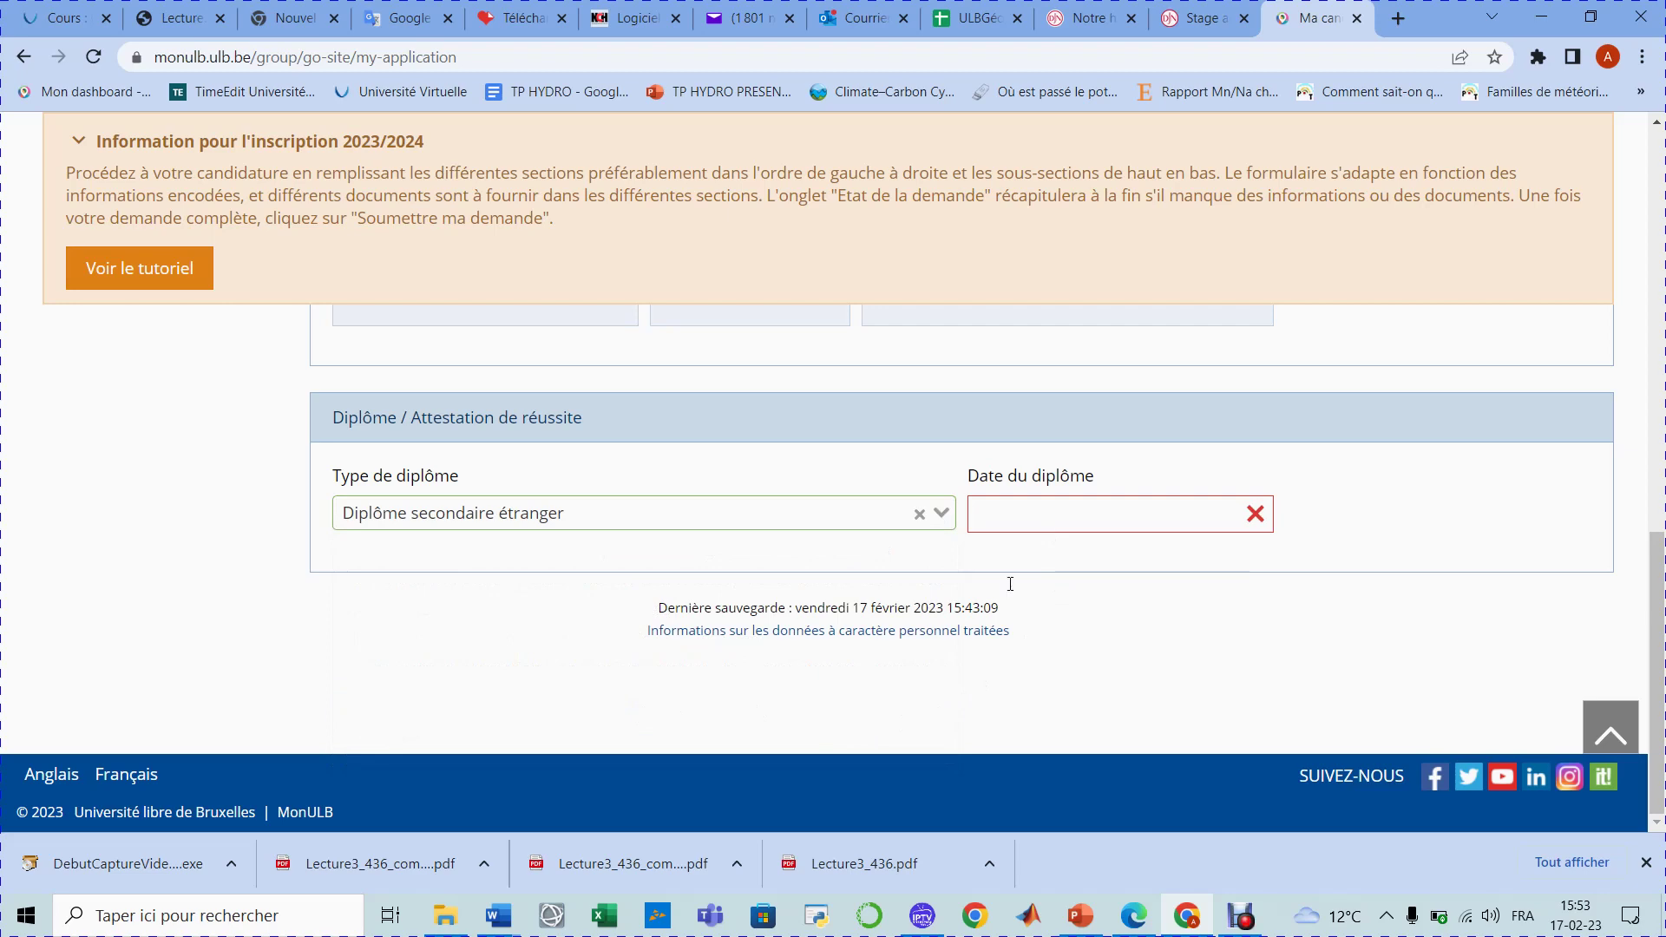
click(1013, 530)
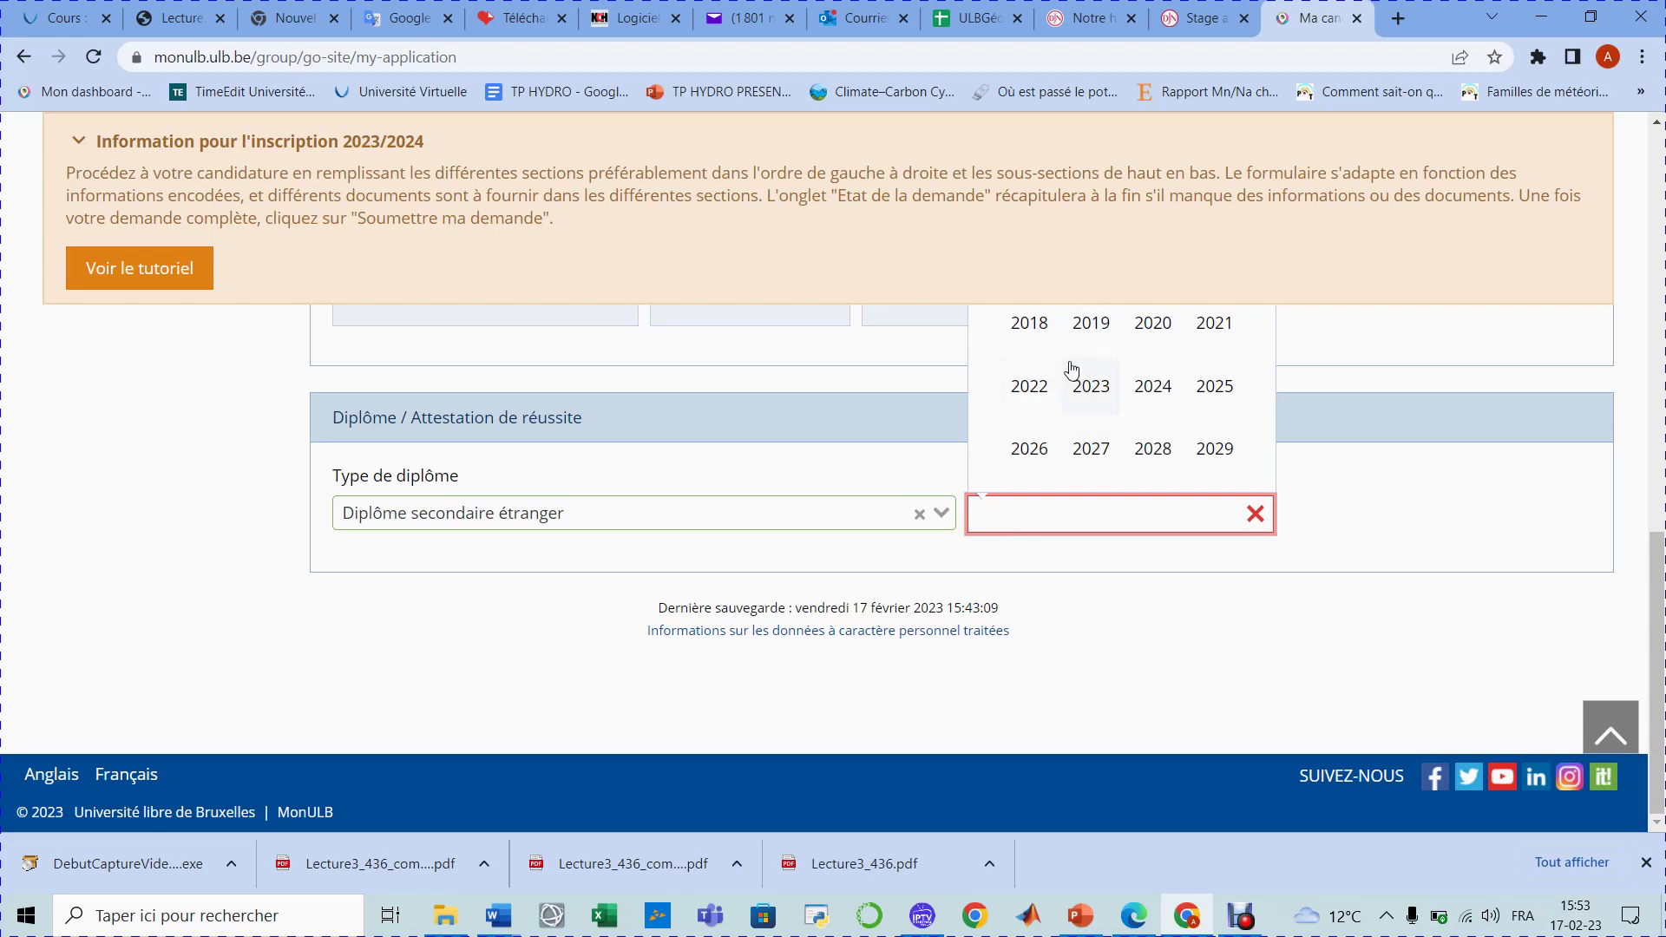
click(1091, 323)
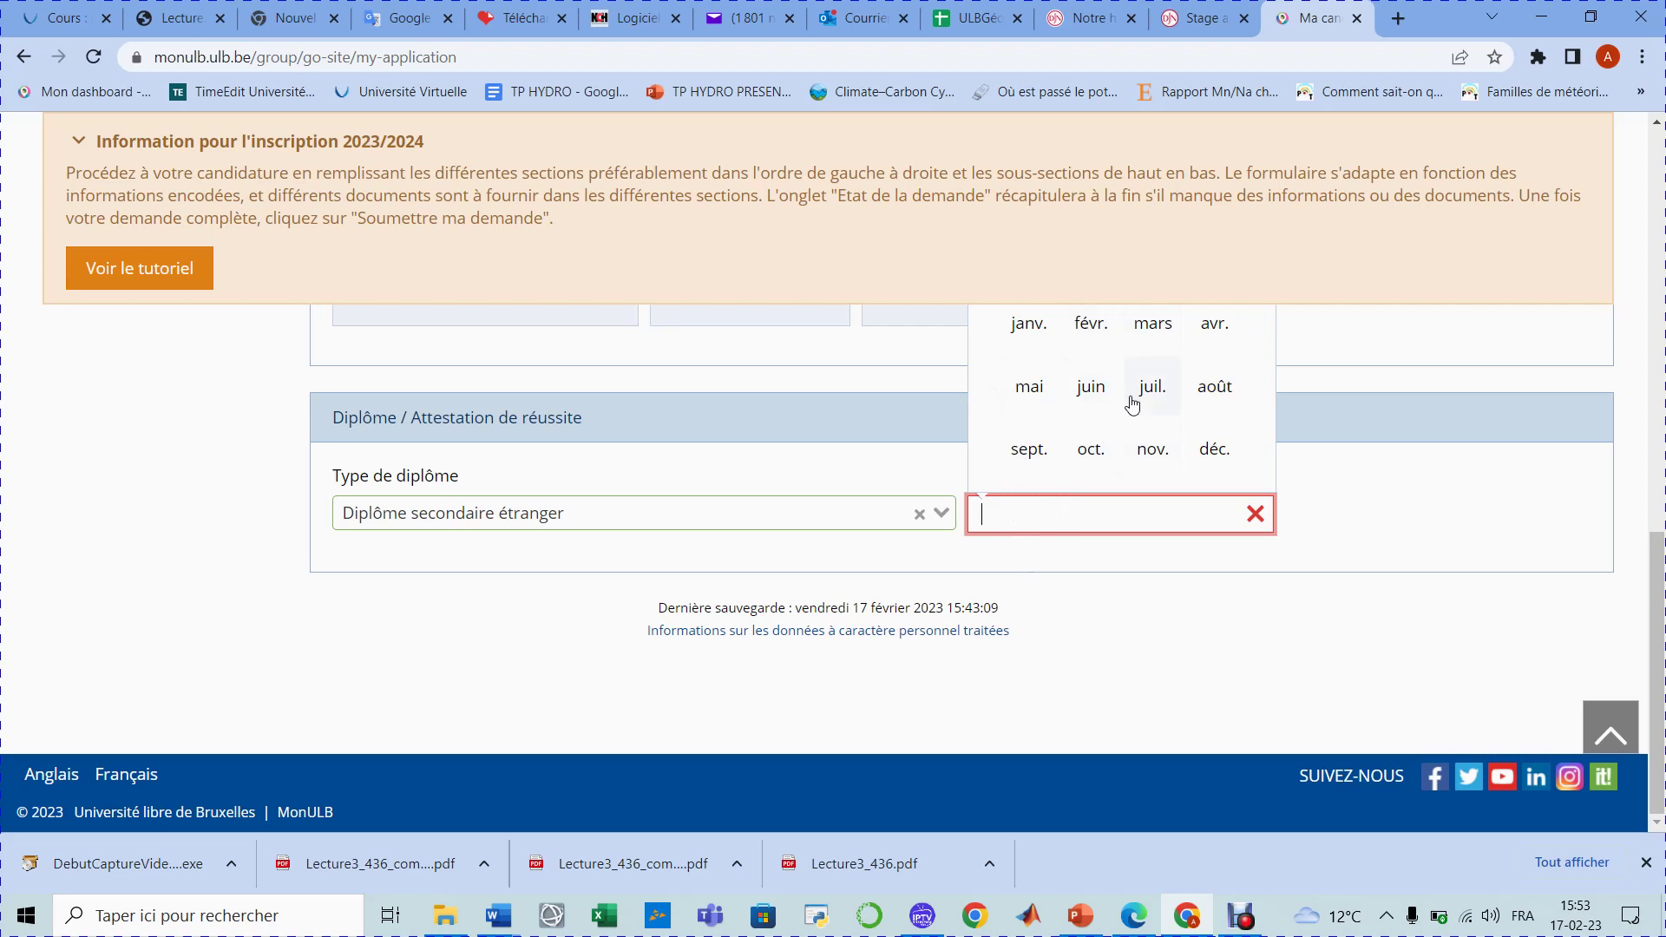
click(1101, 401)
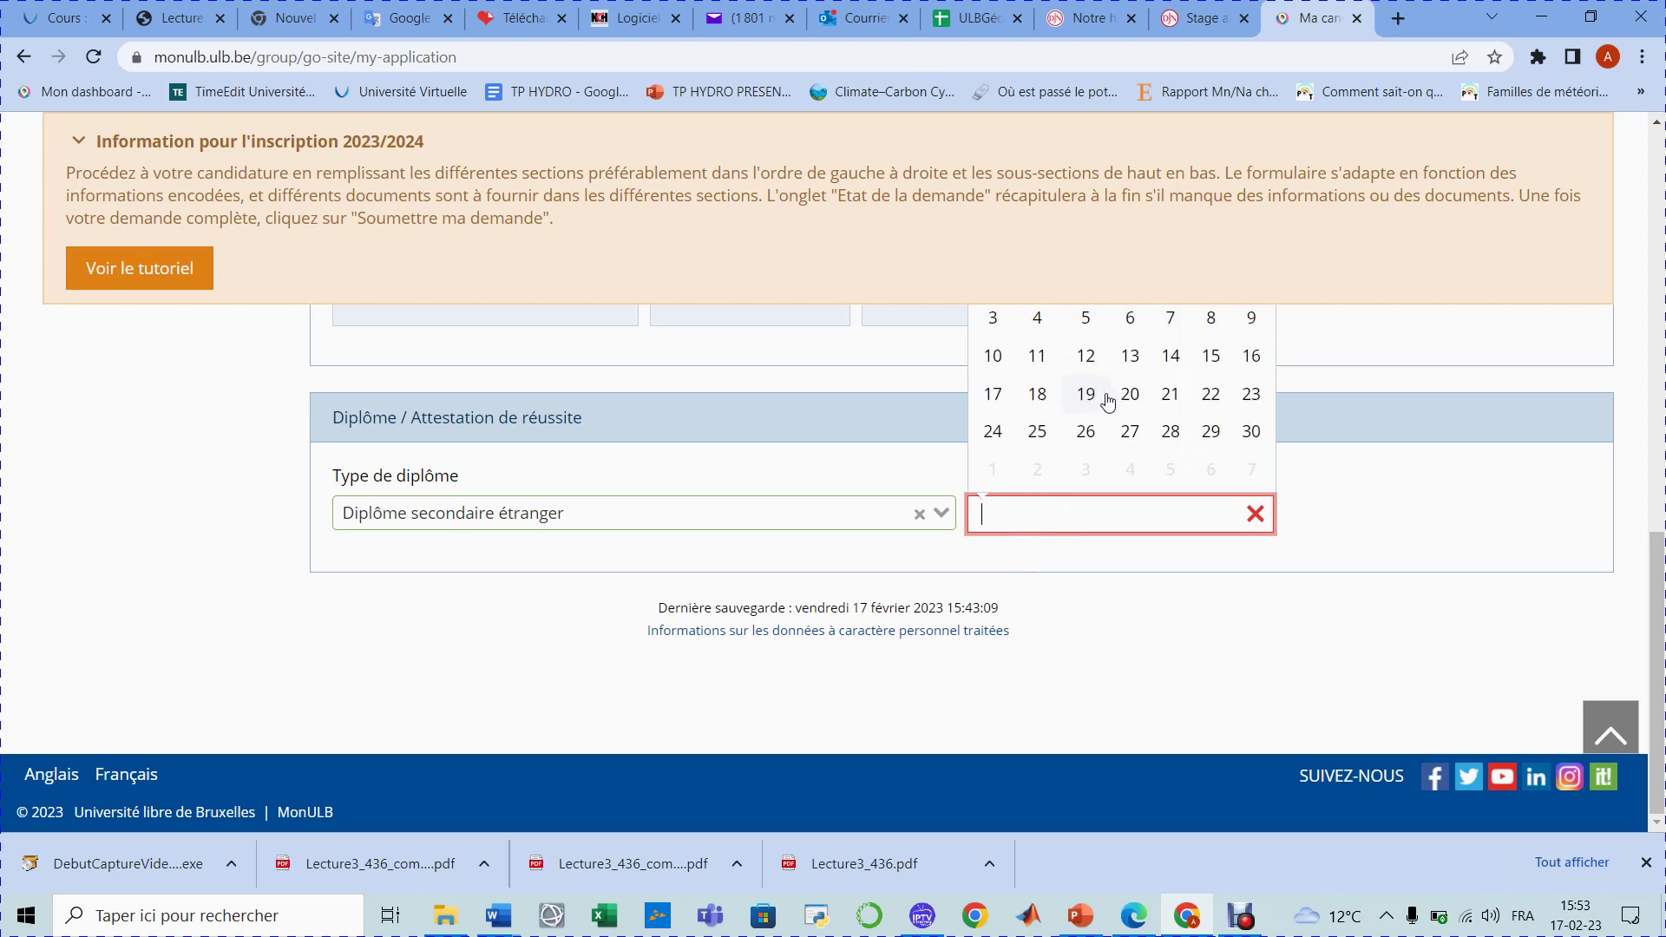
click(1130, 431)
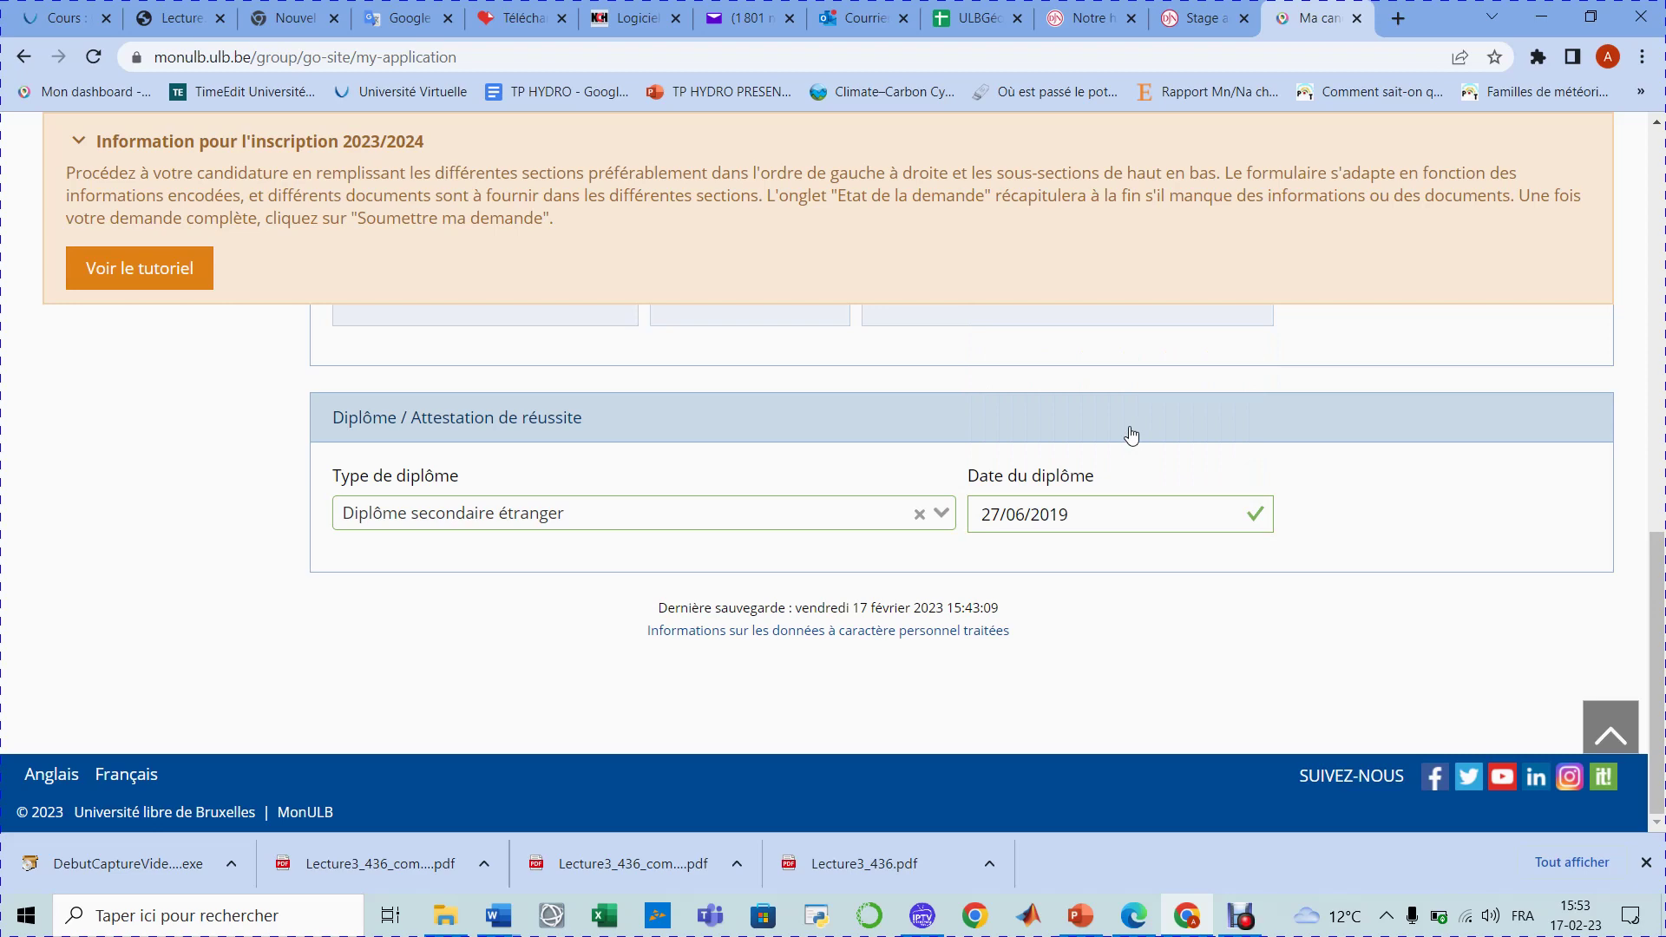
Step: Save the application form with the completed diploma details and look over the Etudes secondaires section
scroll(1131, 434, up, 15)
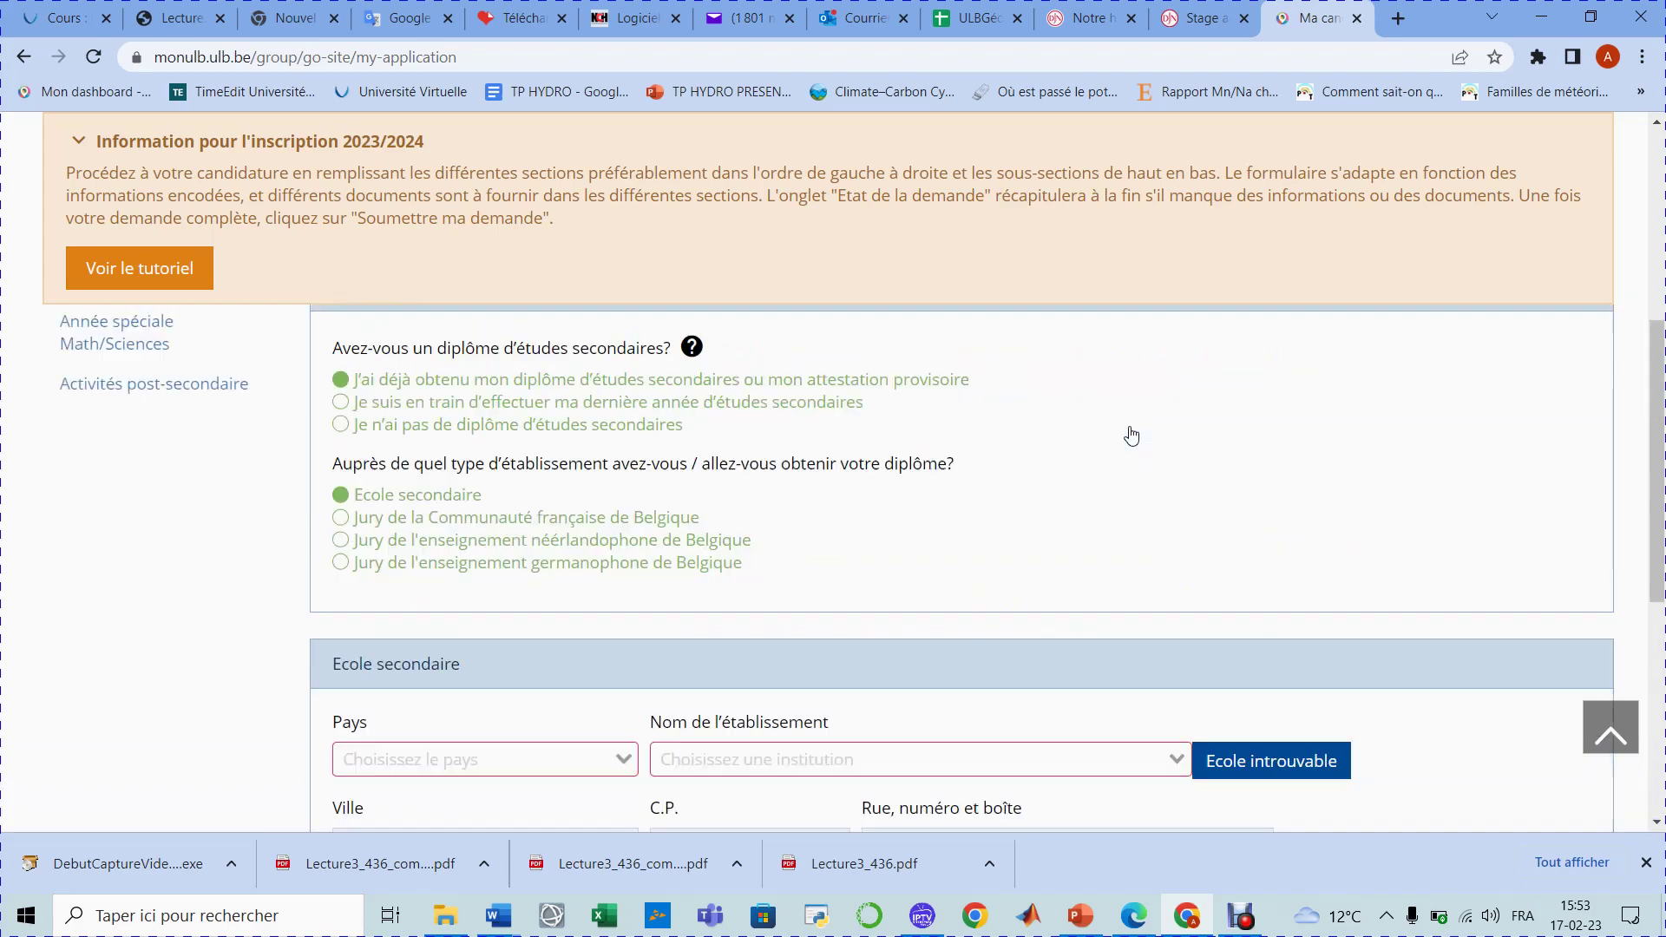
scroll(1131, 435, down, 3)
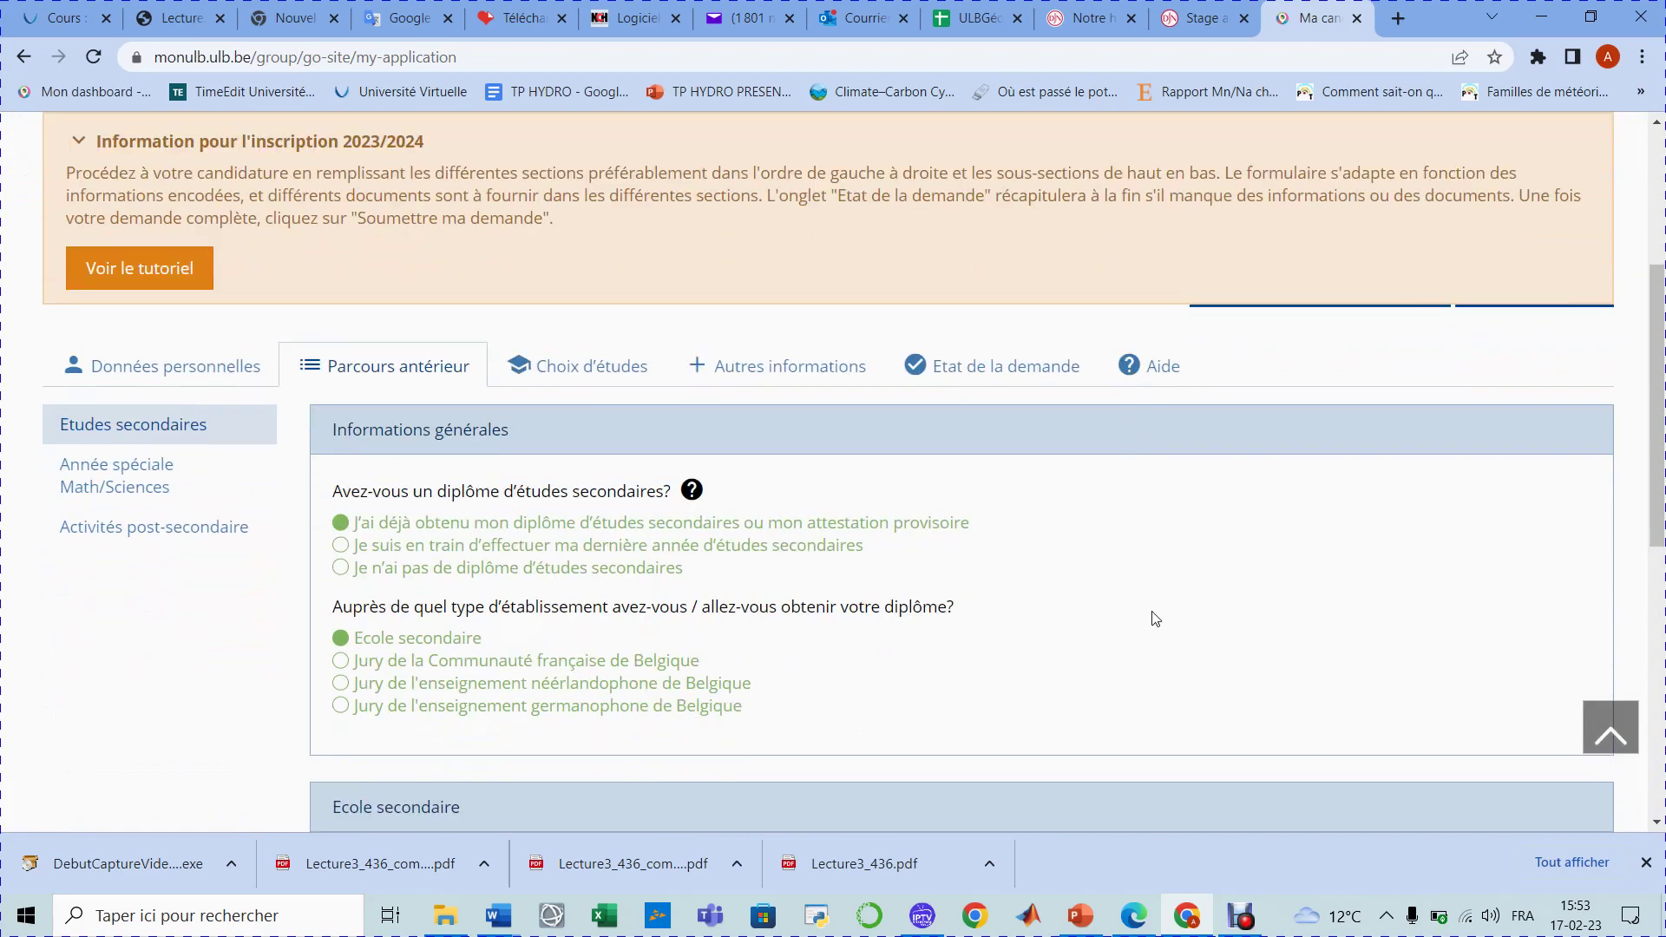
scroll(1154, 617, up, 1)
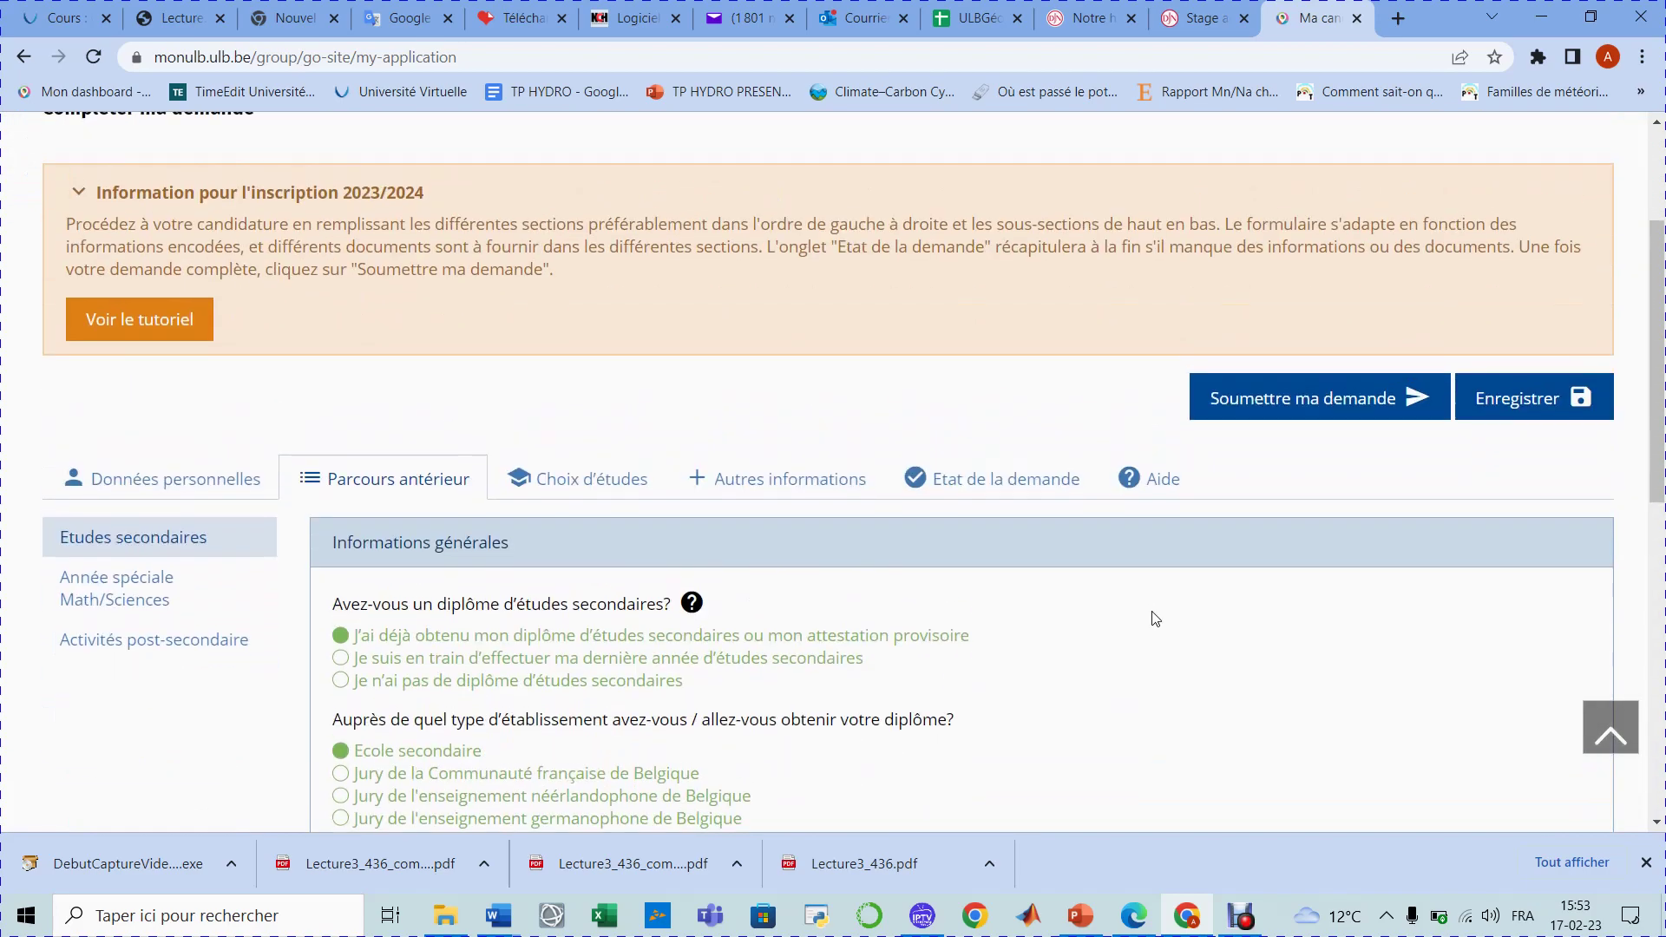
click(1524, 407)
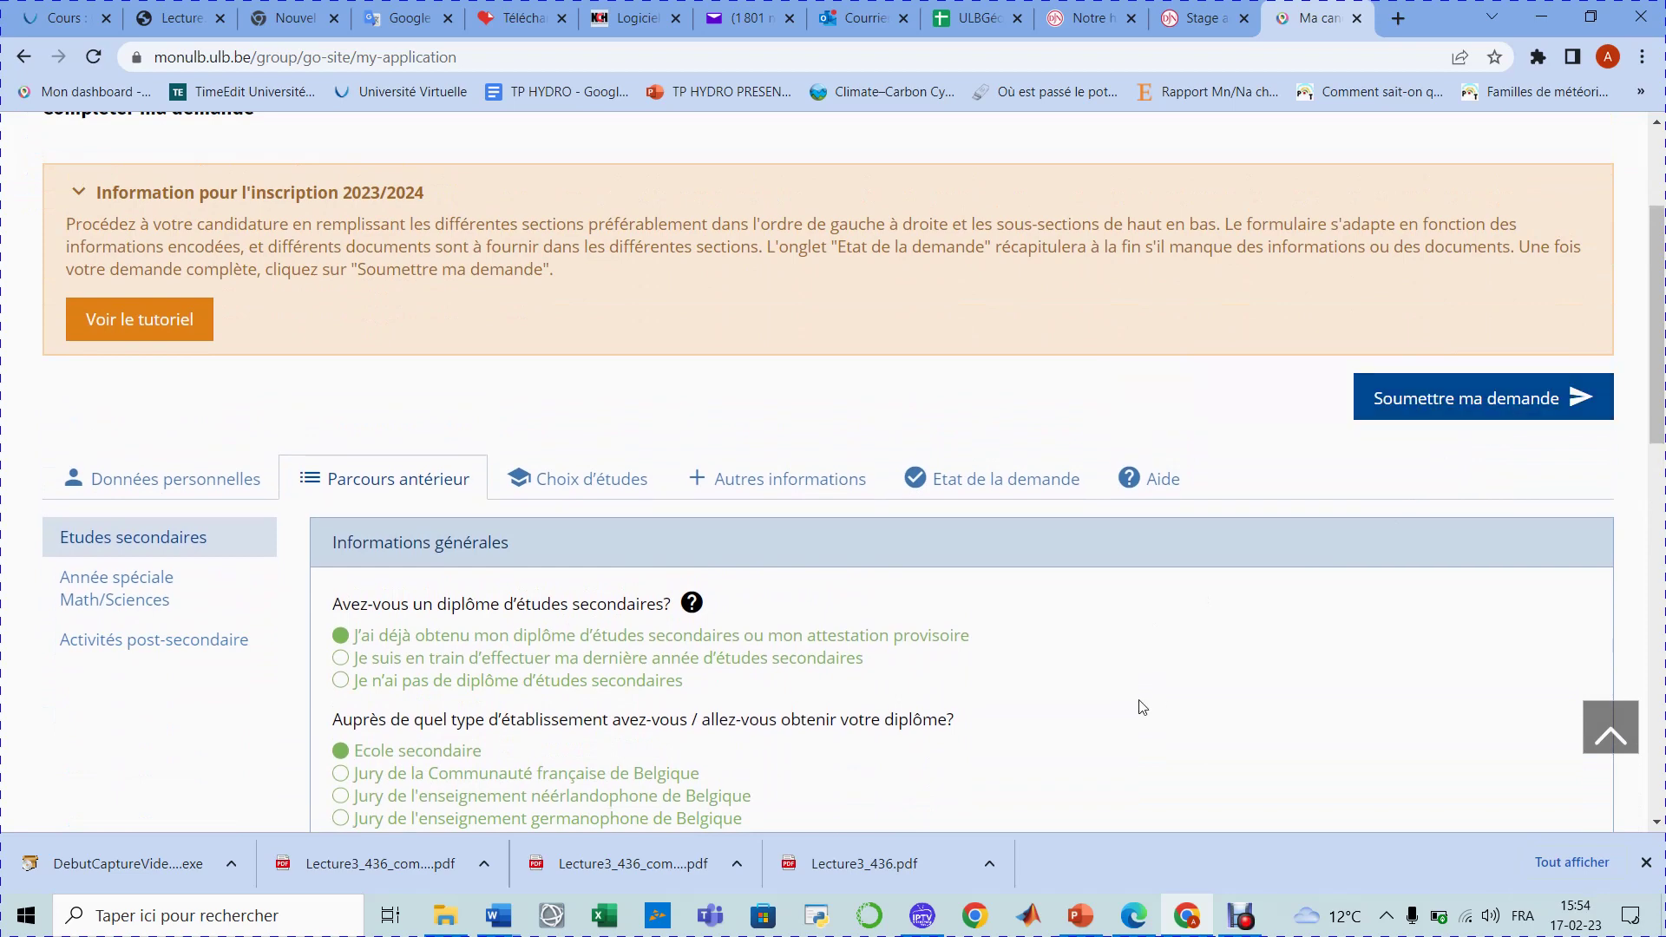
scroll(857, 710, down, 4)
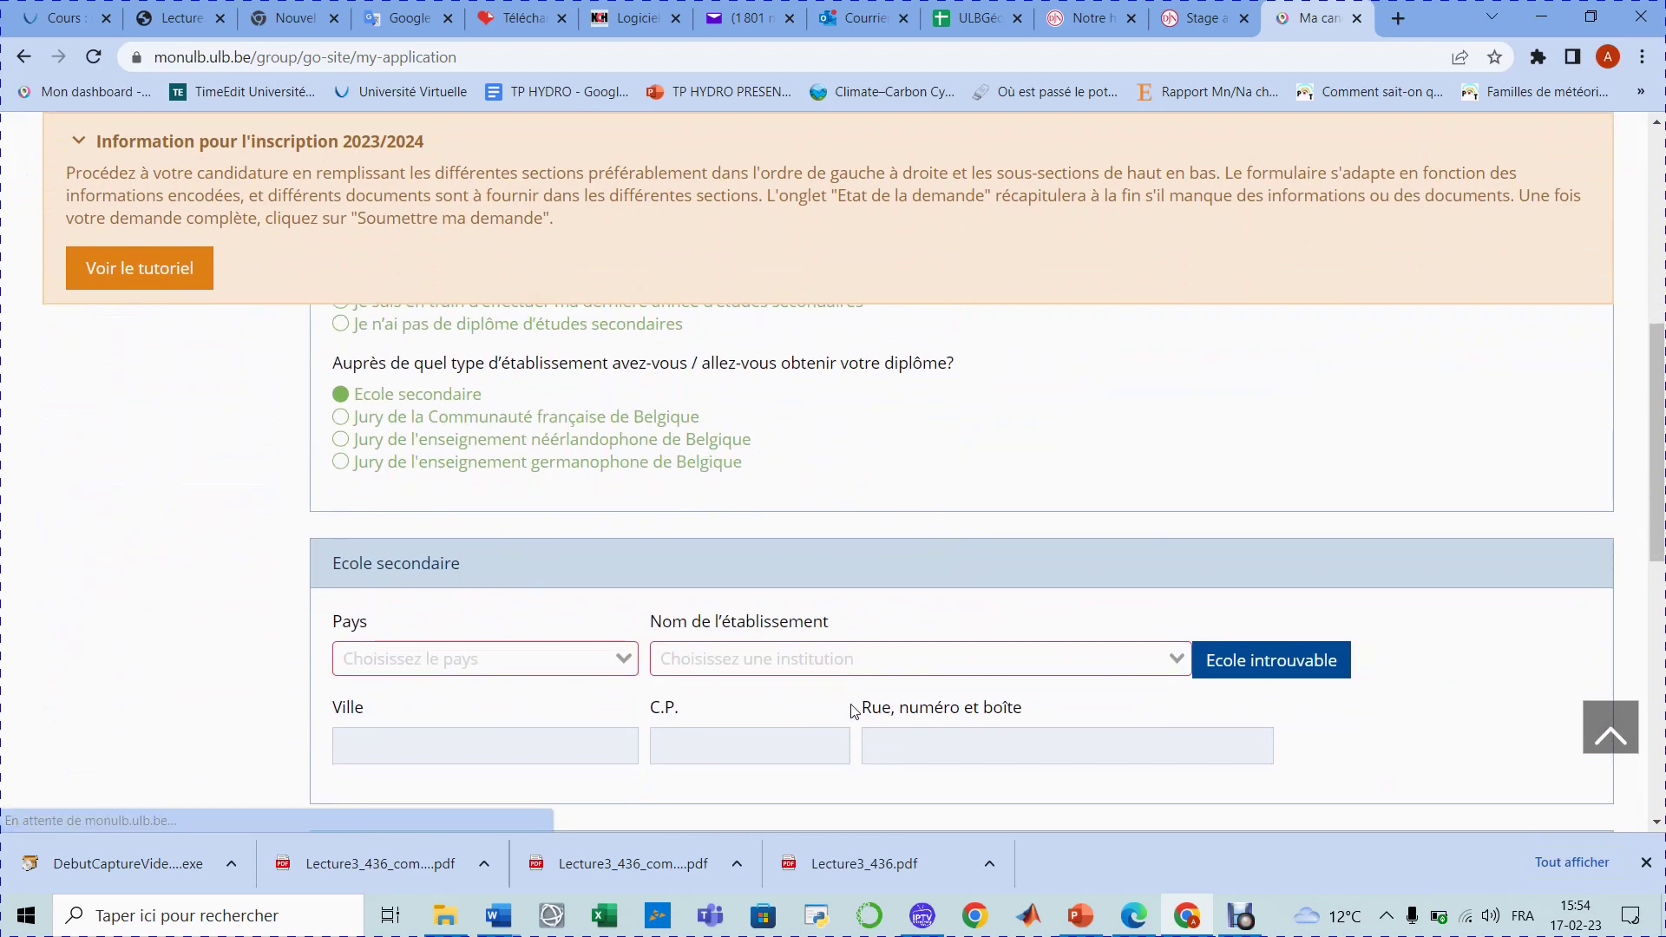
scroll(851, 705, up, 10)
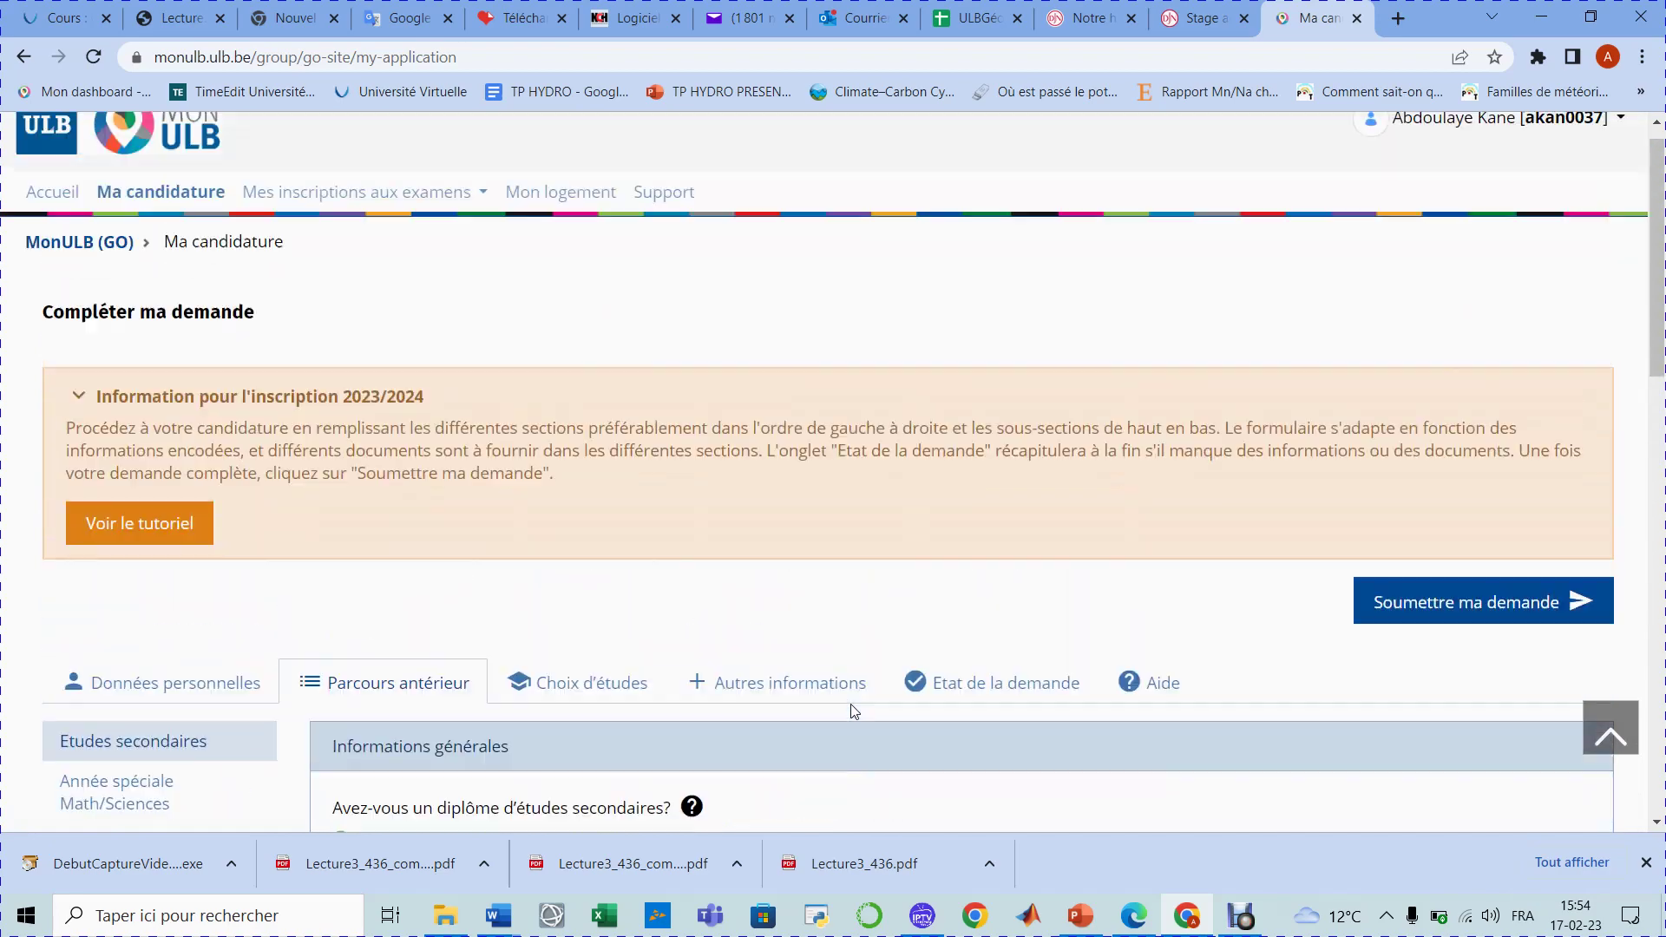
scroll(851, 705, down, 3)
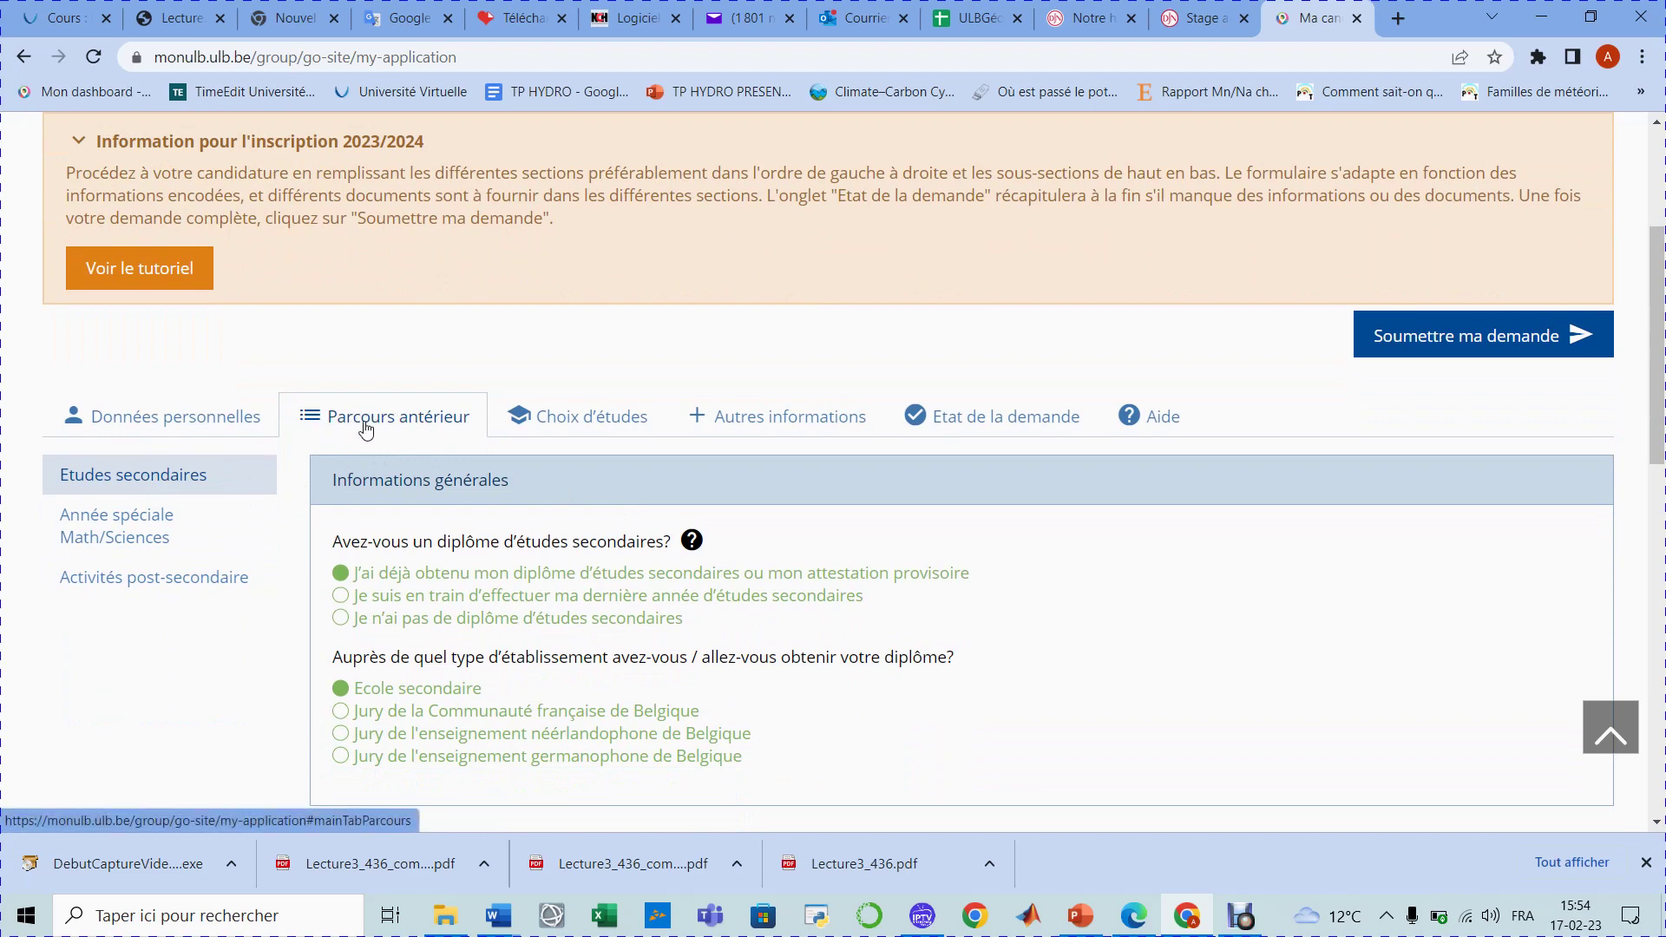
Step: Review the Année spéciale Math/Sciences question, the periods to justify and the activities listed under Activités post-secondaire
click(141, 532)
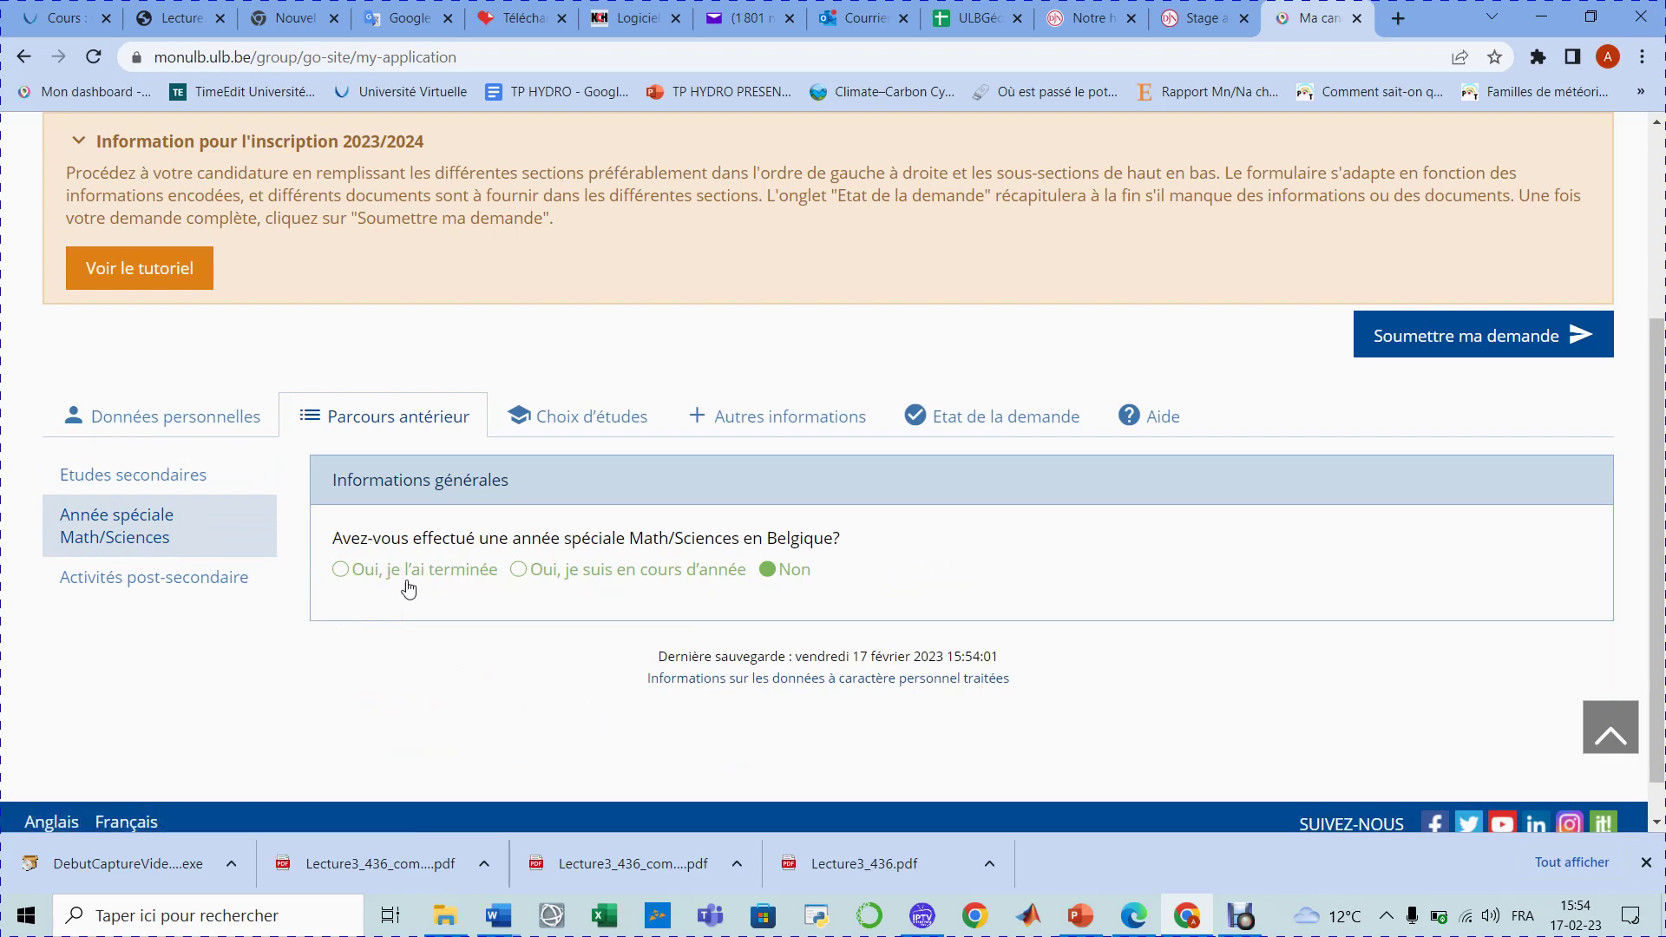
click(136, 579)
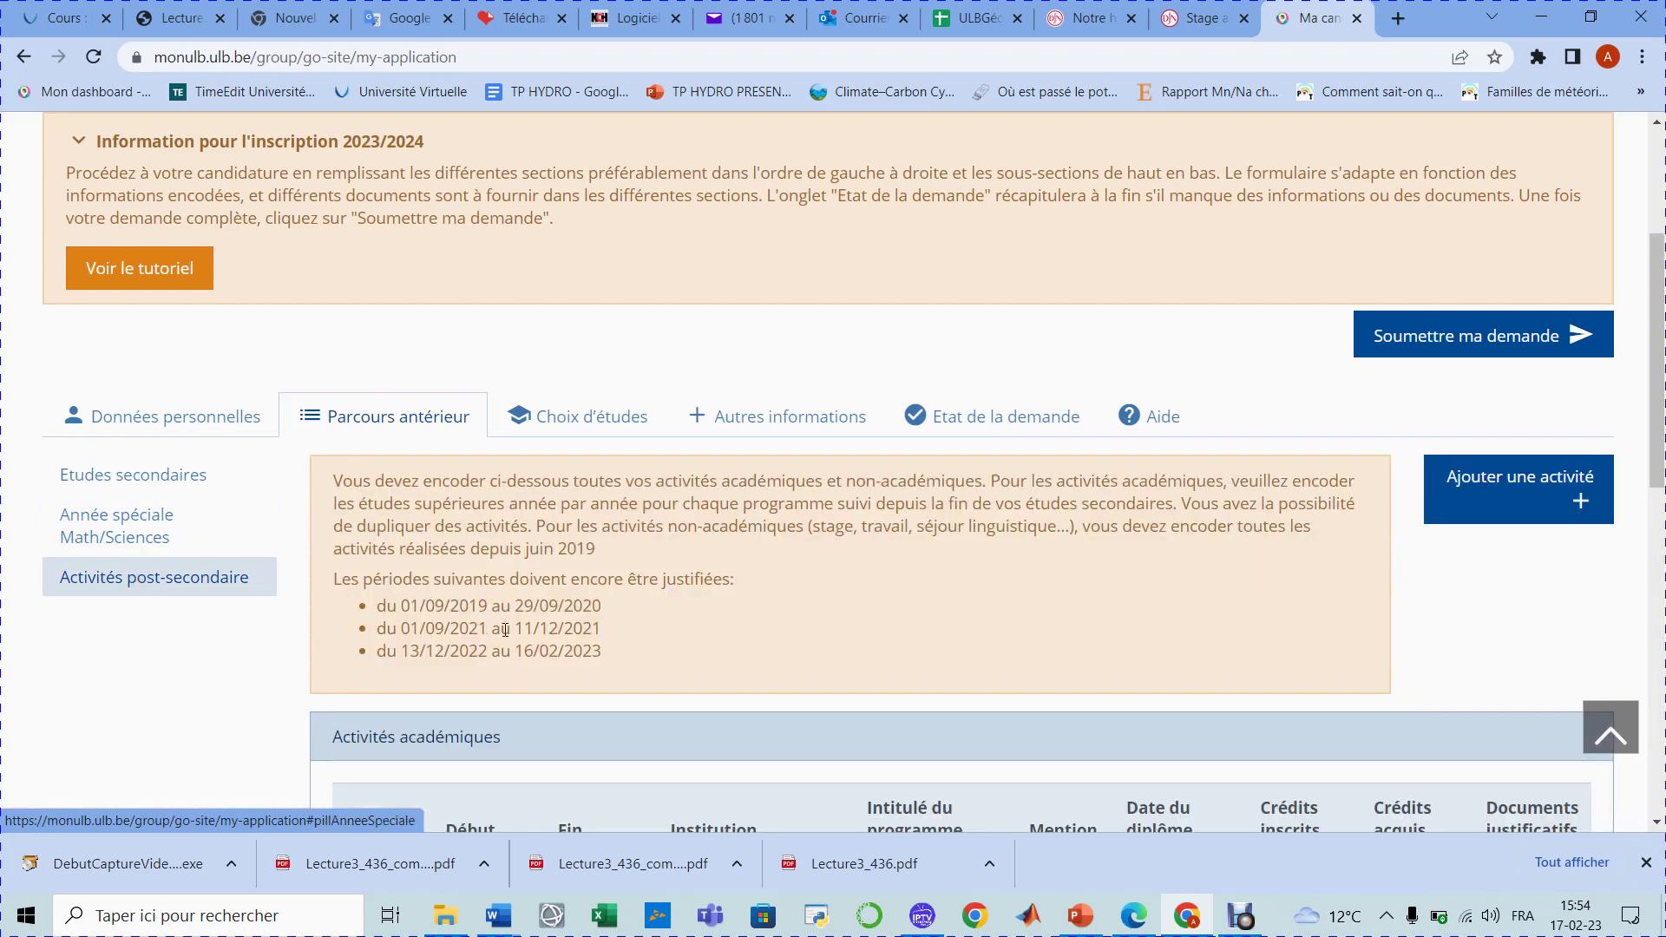
scroll(774, 632, down, 1)
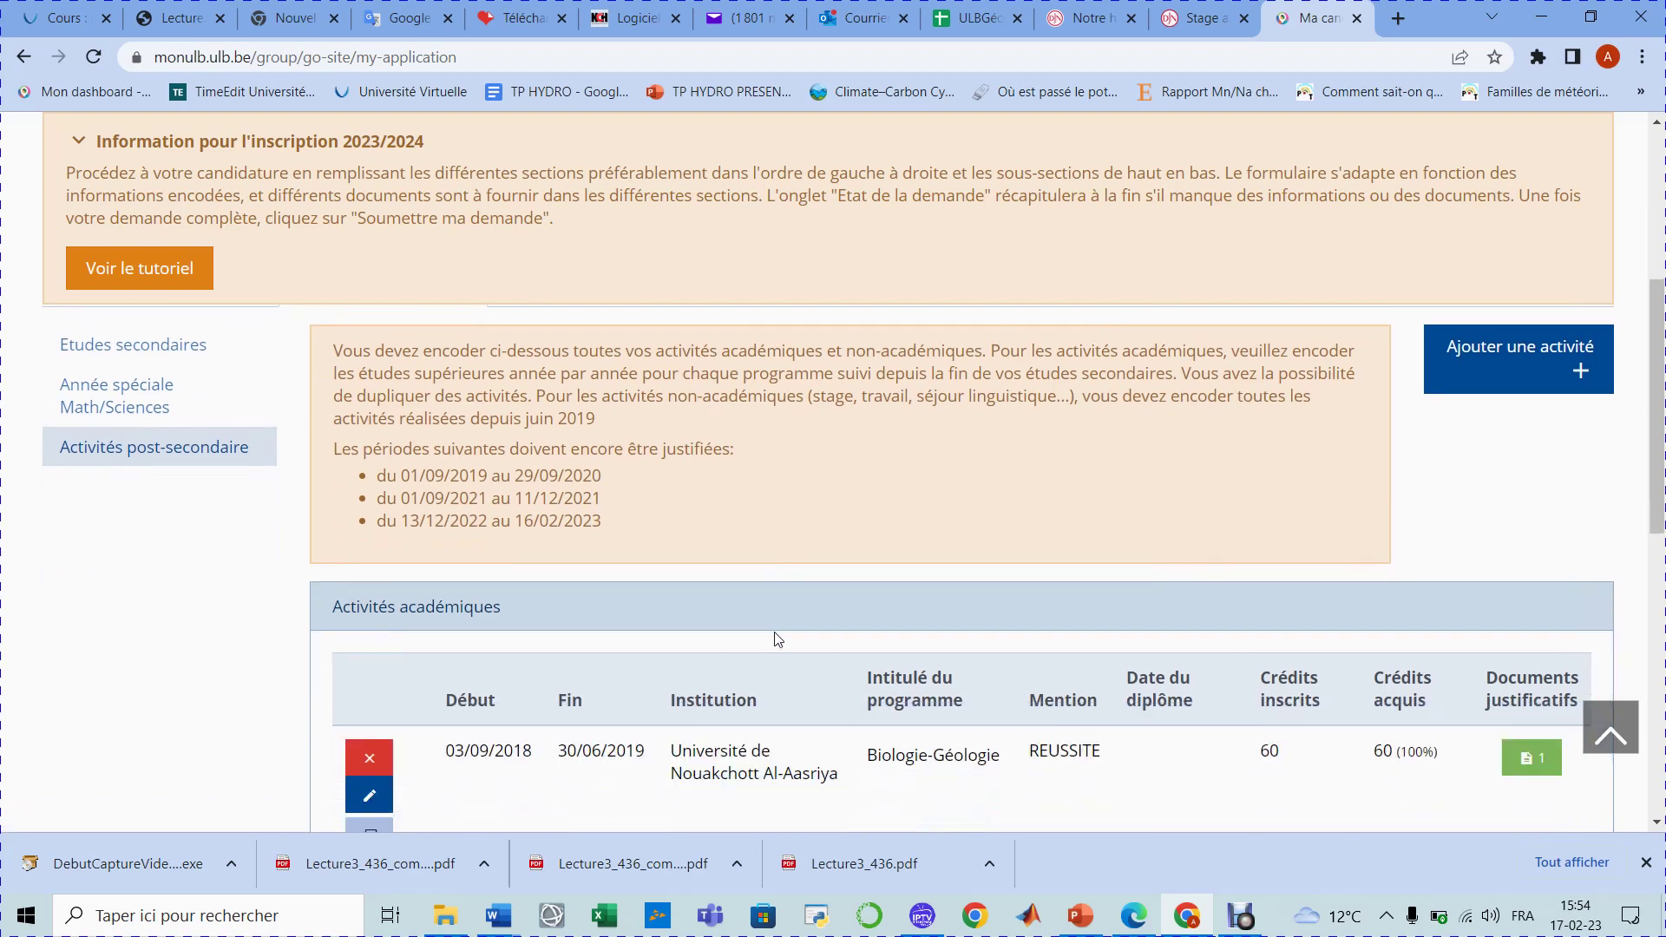
scroll(776, 639, down, 3)
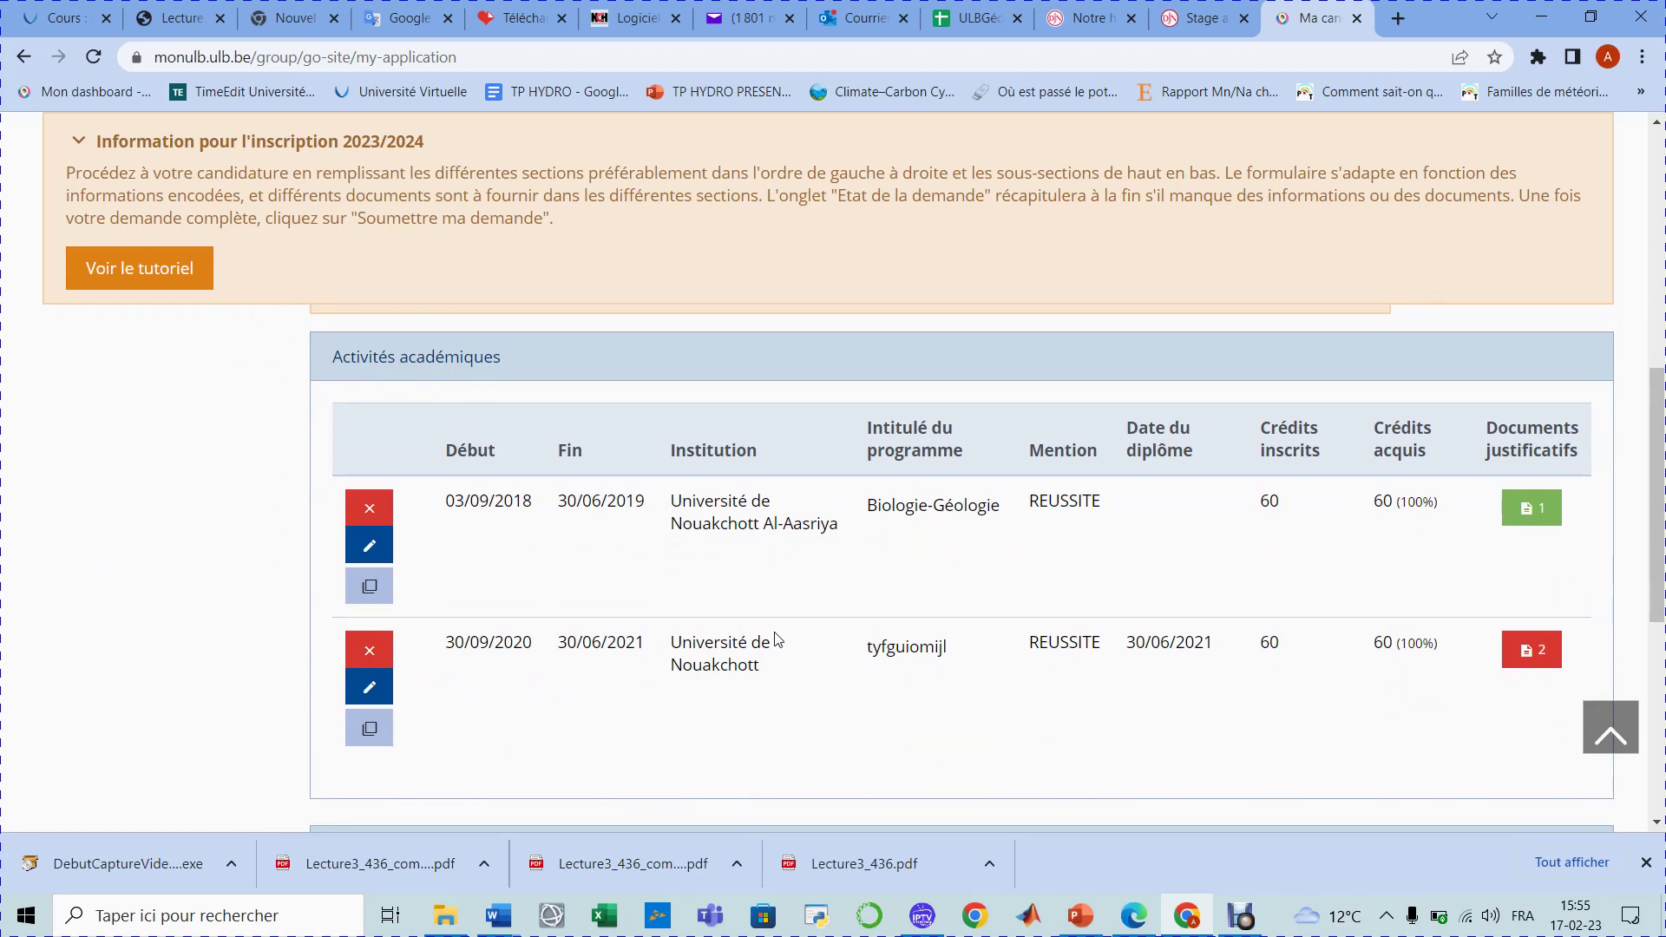
scroll(776, 640, up, 4)
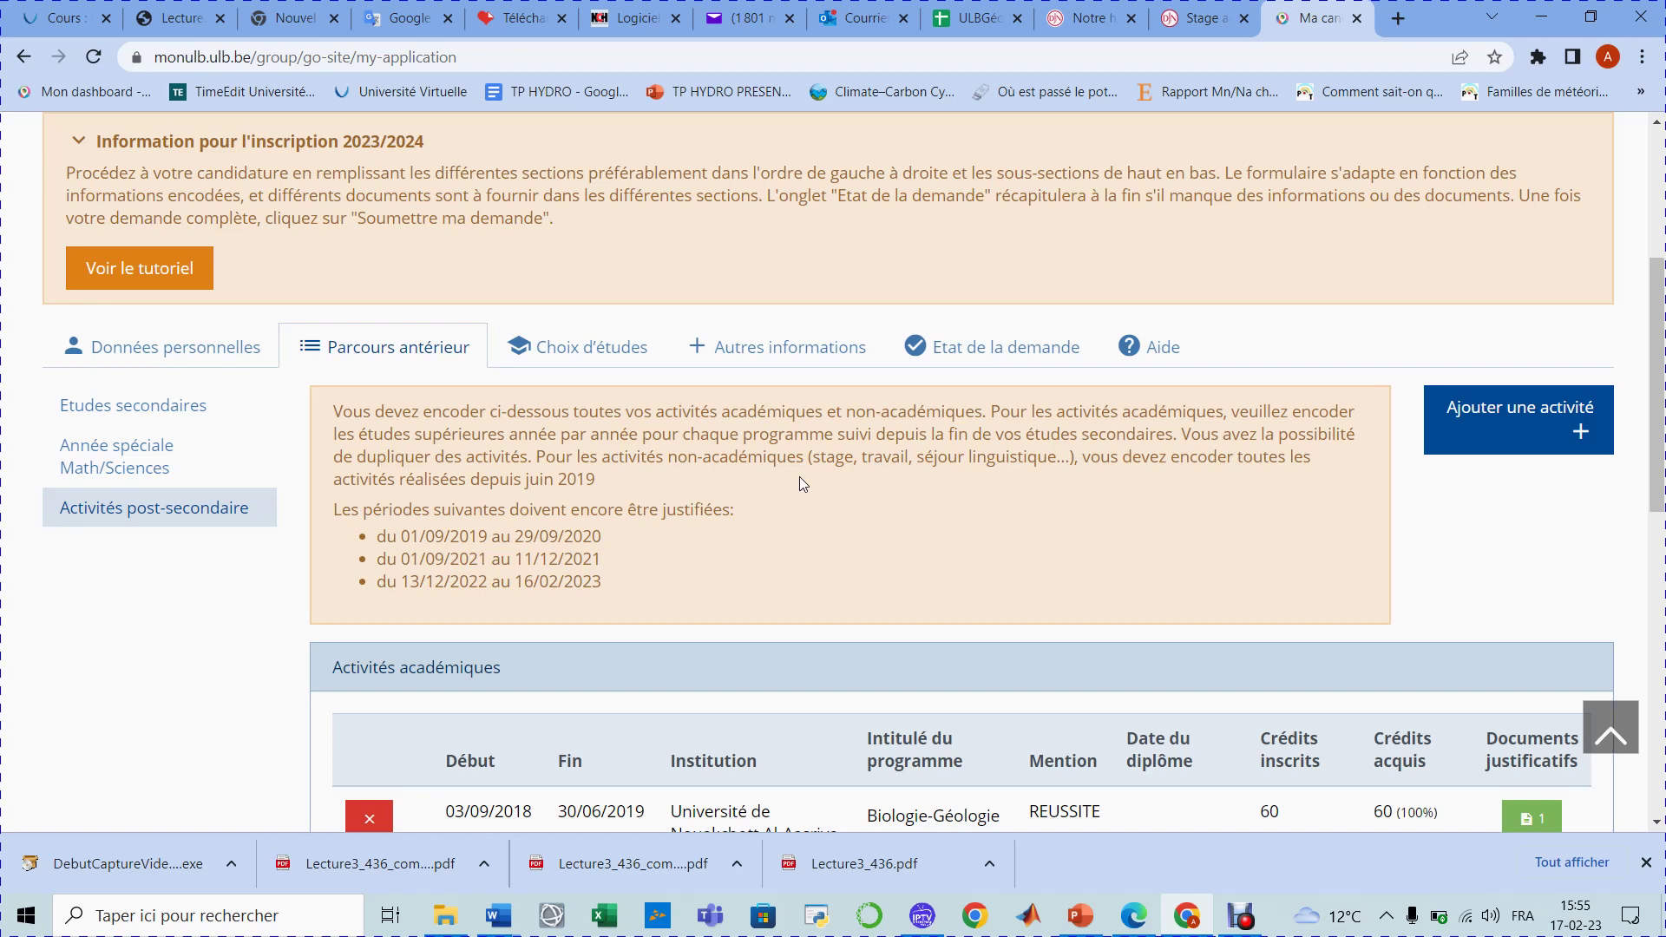
Step: Delete both Activités académiques entries and the Activités non académiques entry, confirming each removal
scroll(589, 718, down, 2)
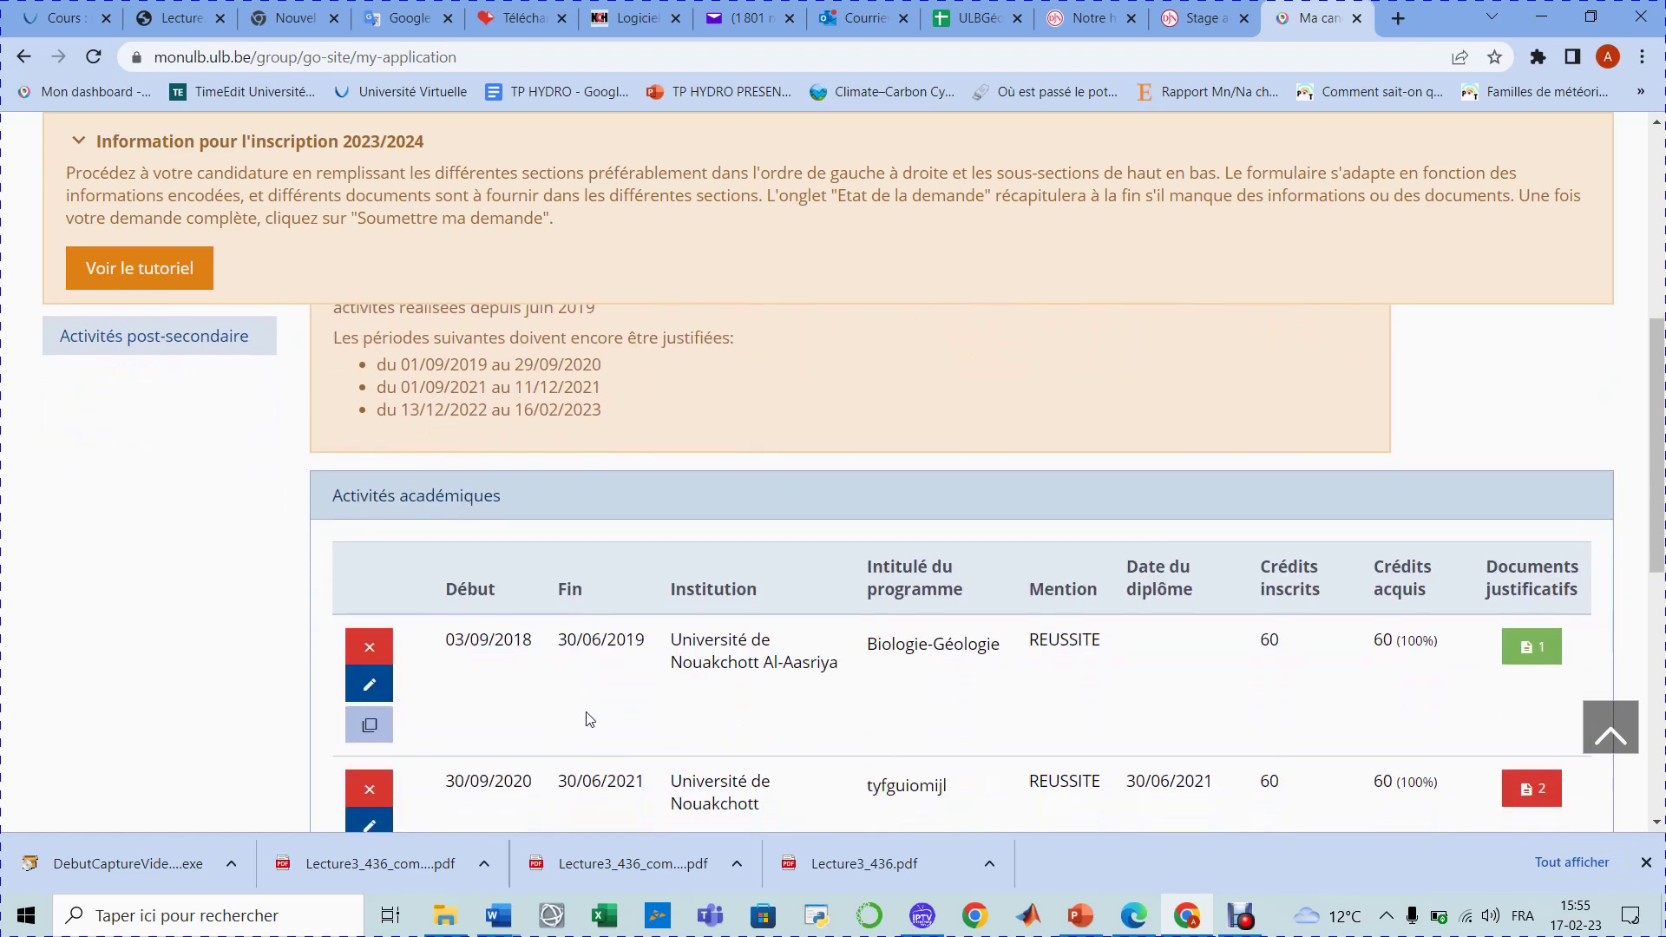
scroll(588, 719, down, 1)
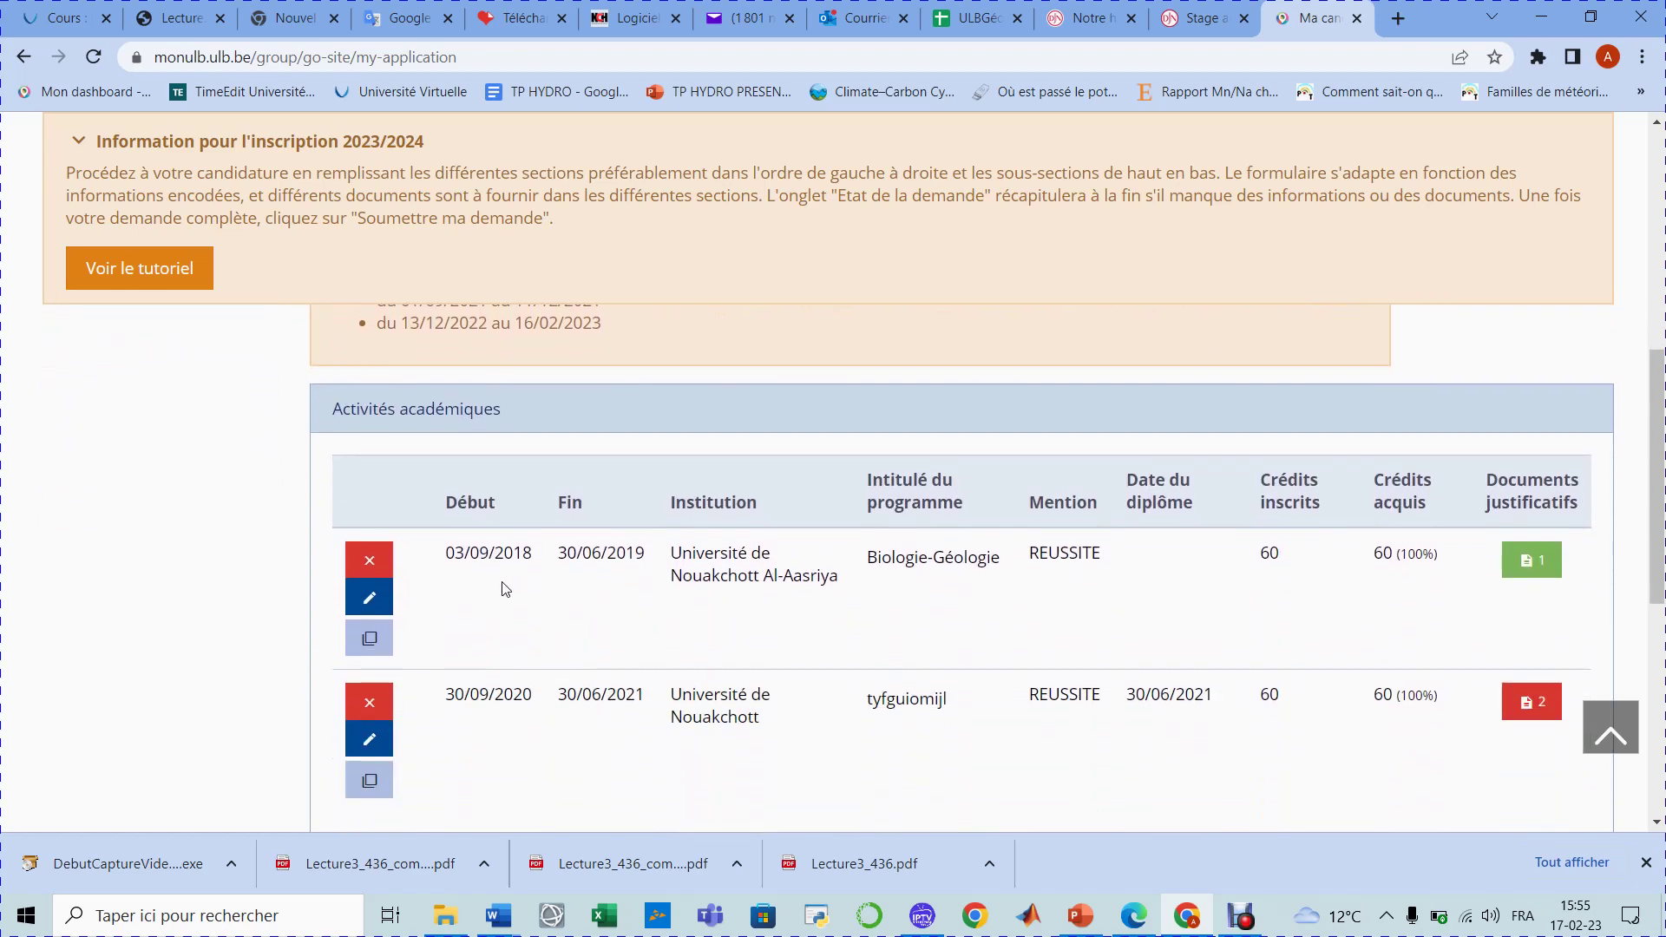
click(374, 564)
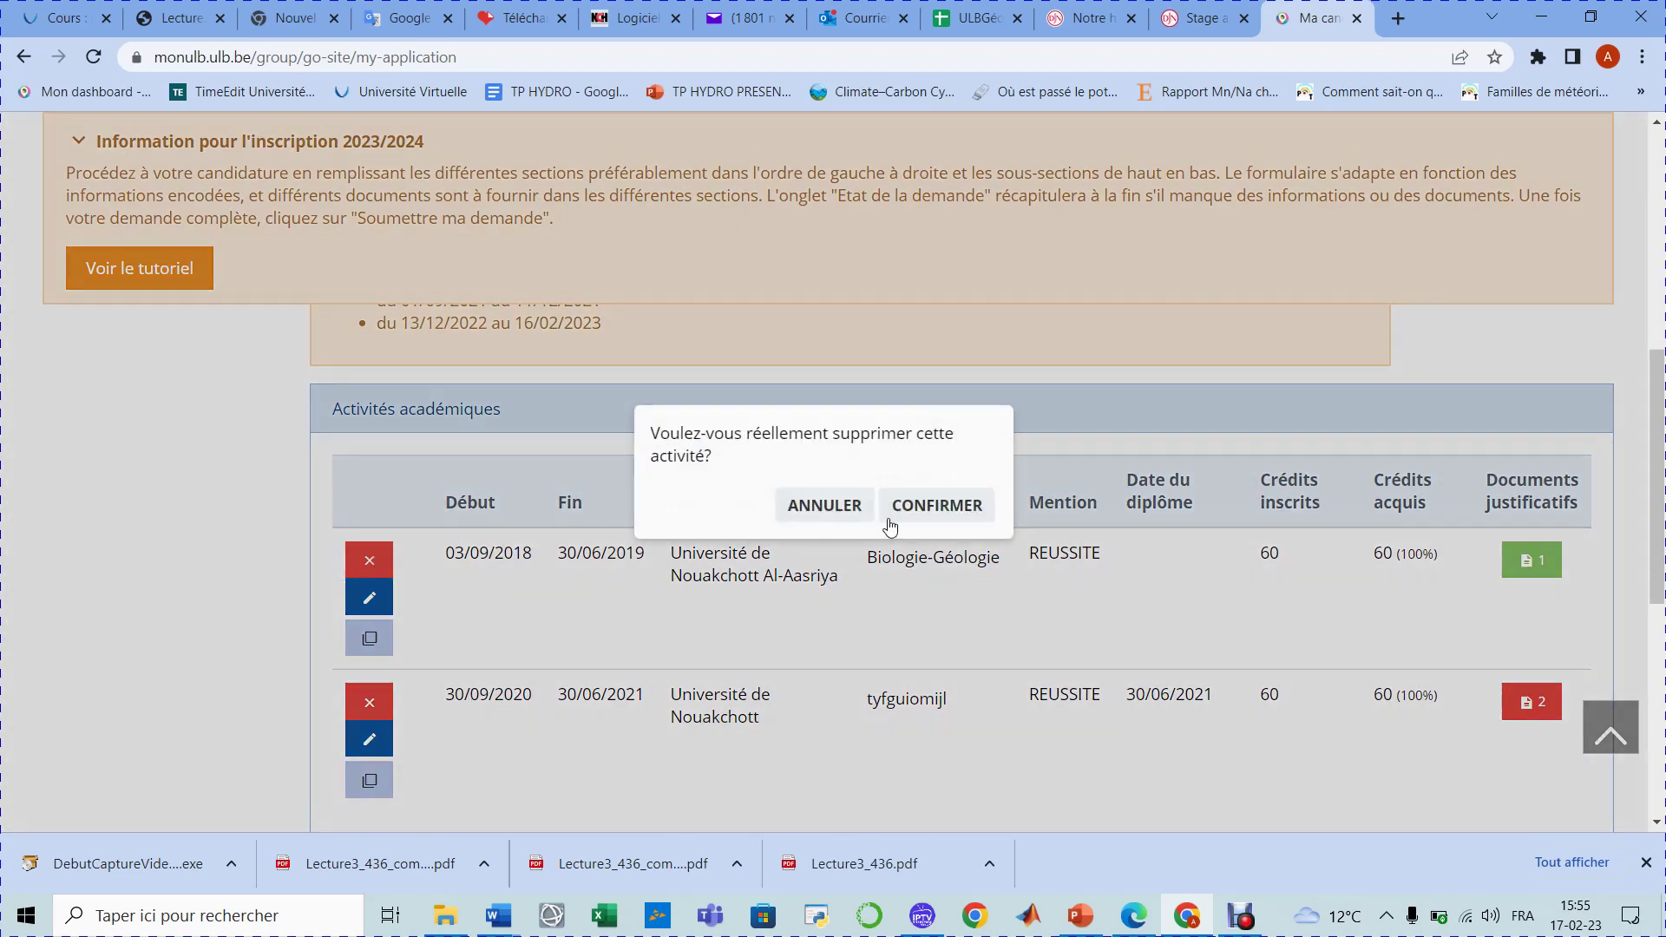
click(947, 513)
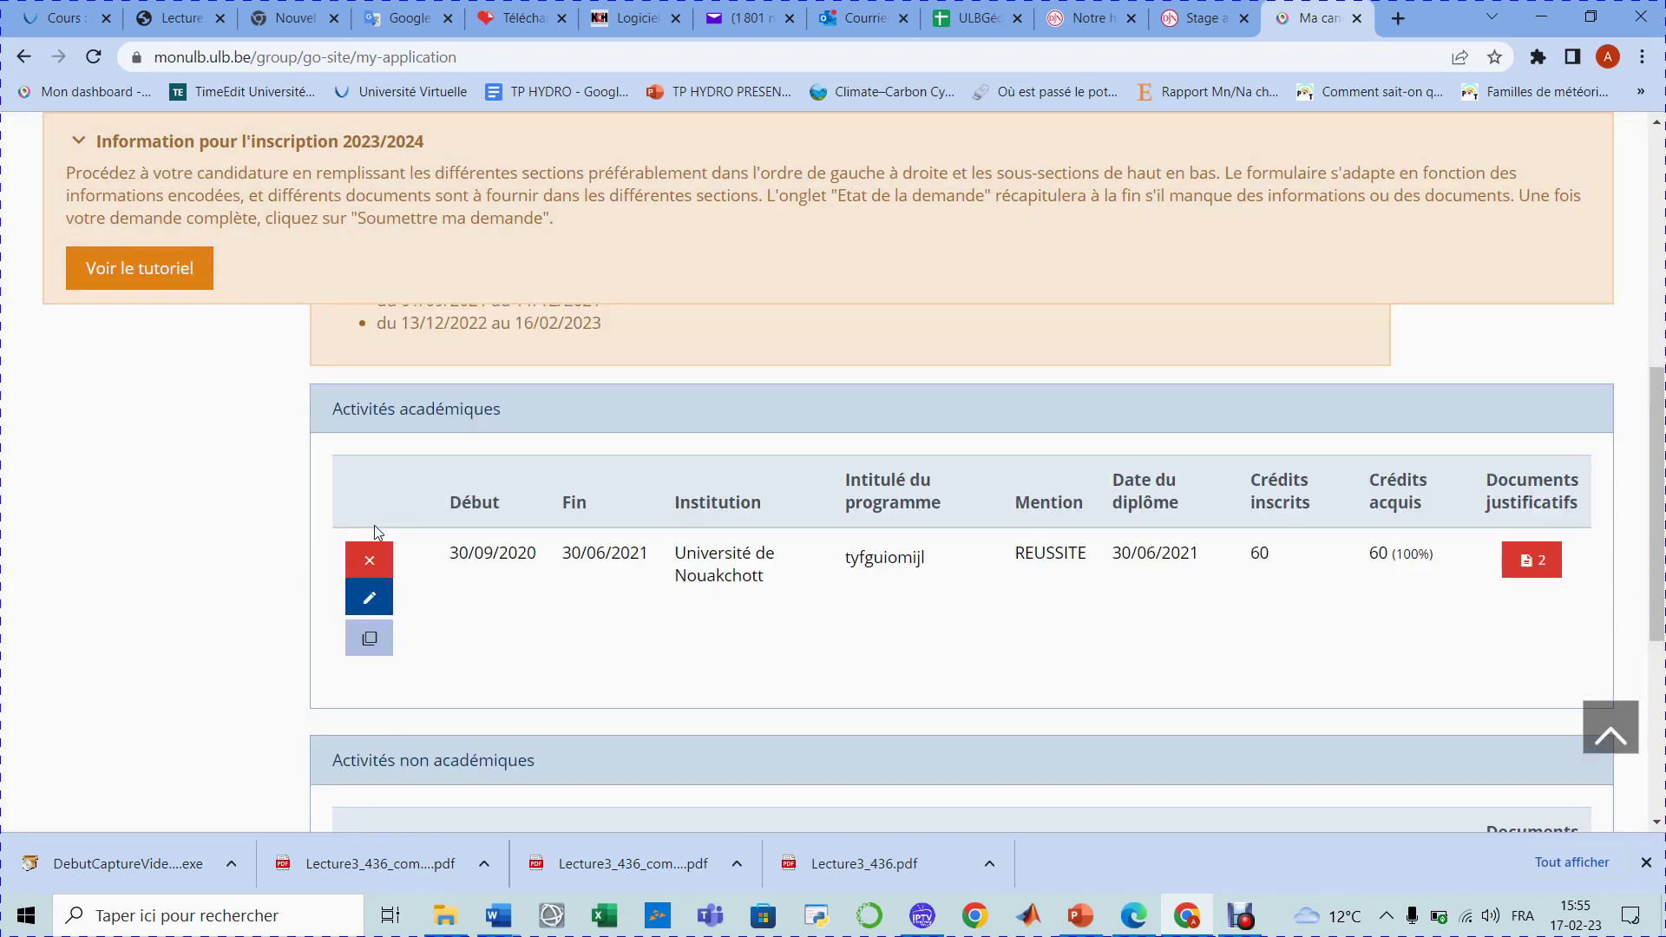
click(375, 564)
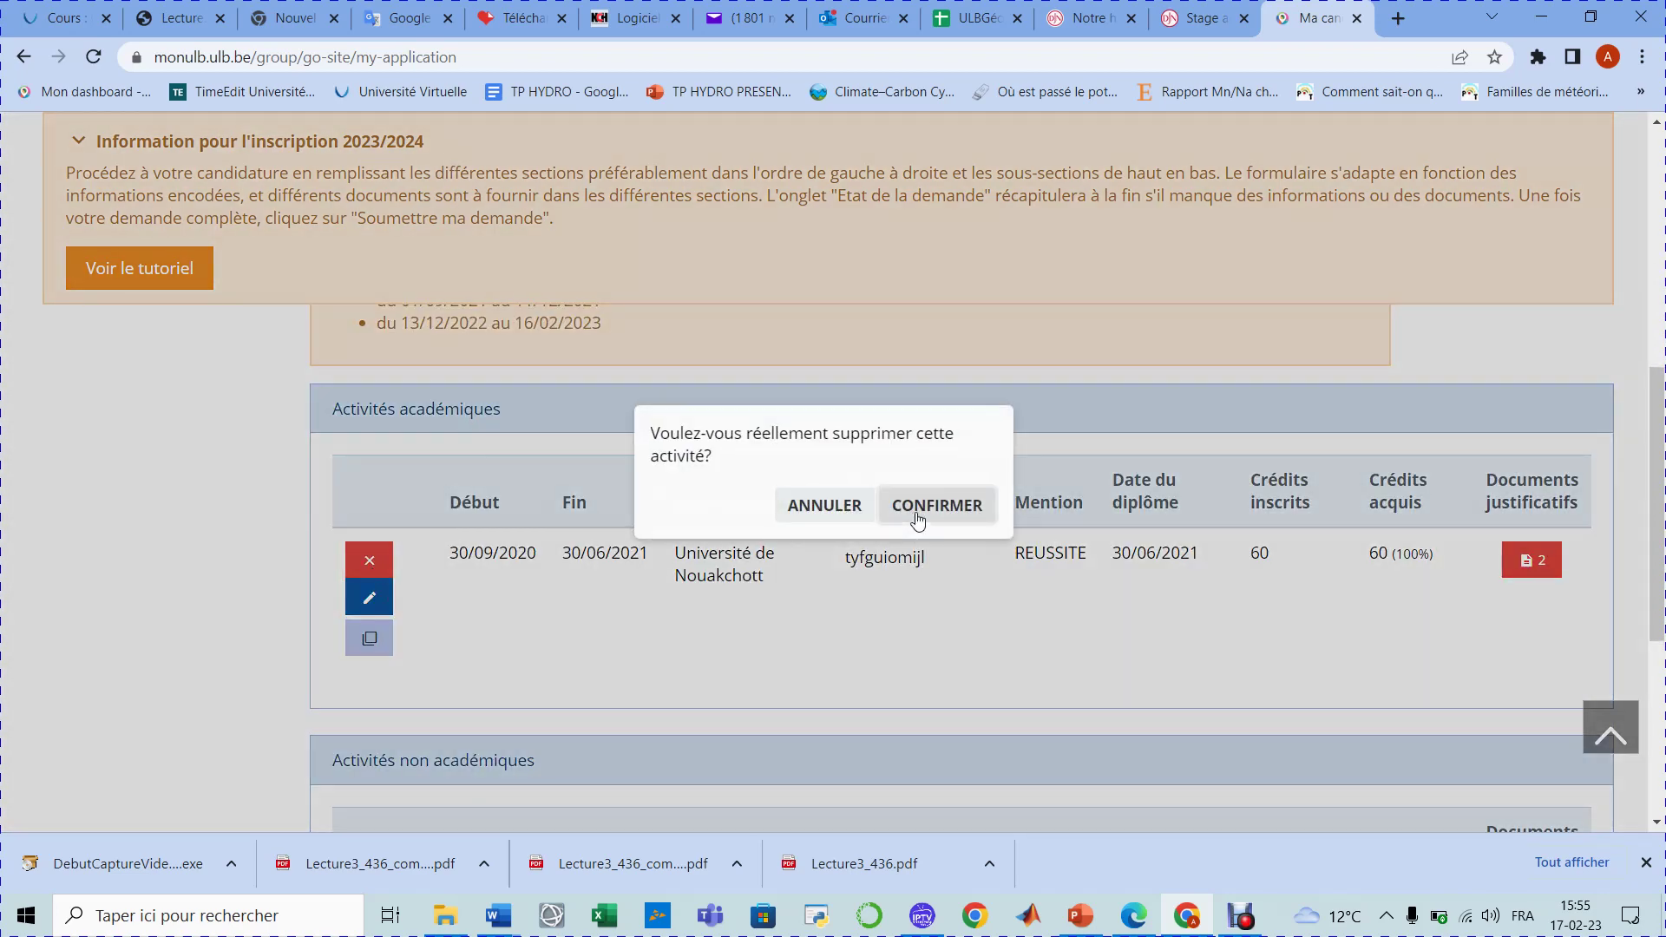
click(917, 519)
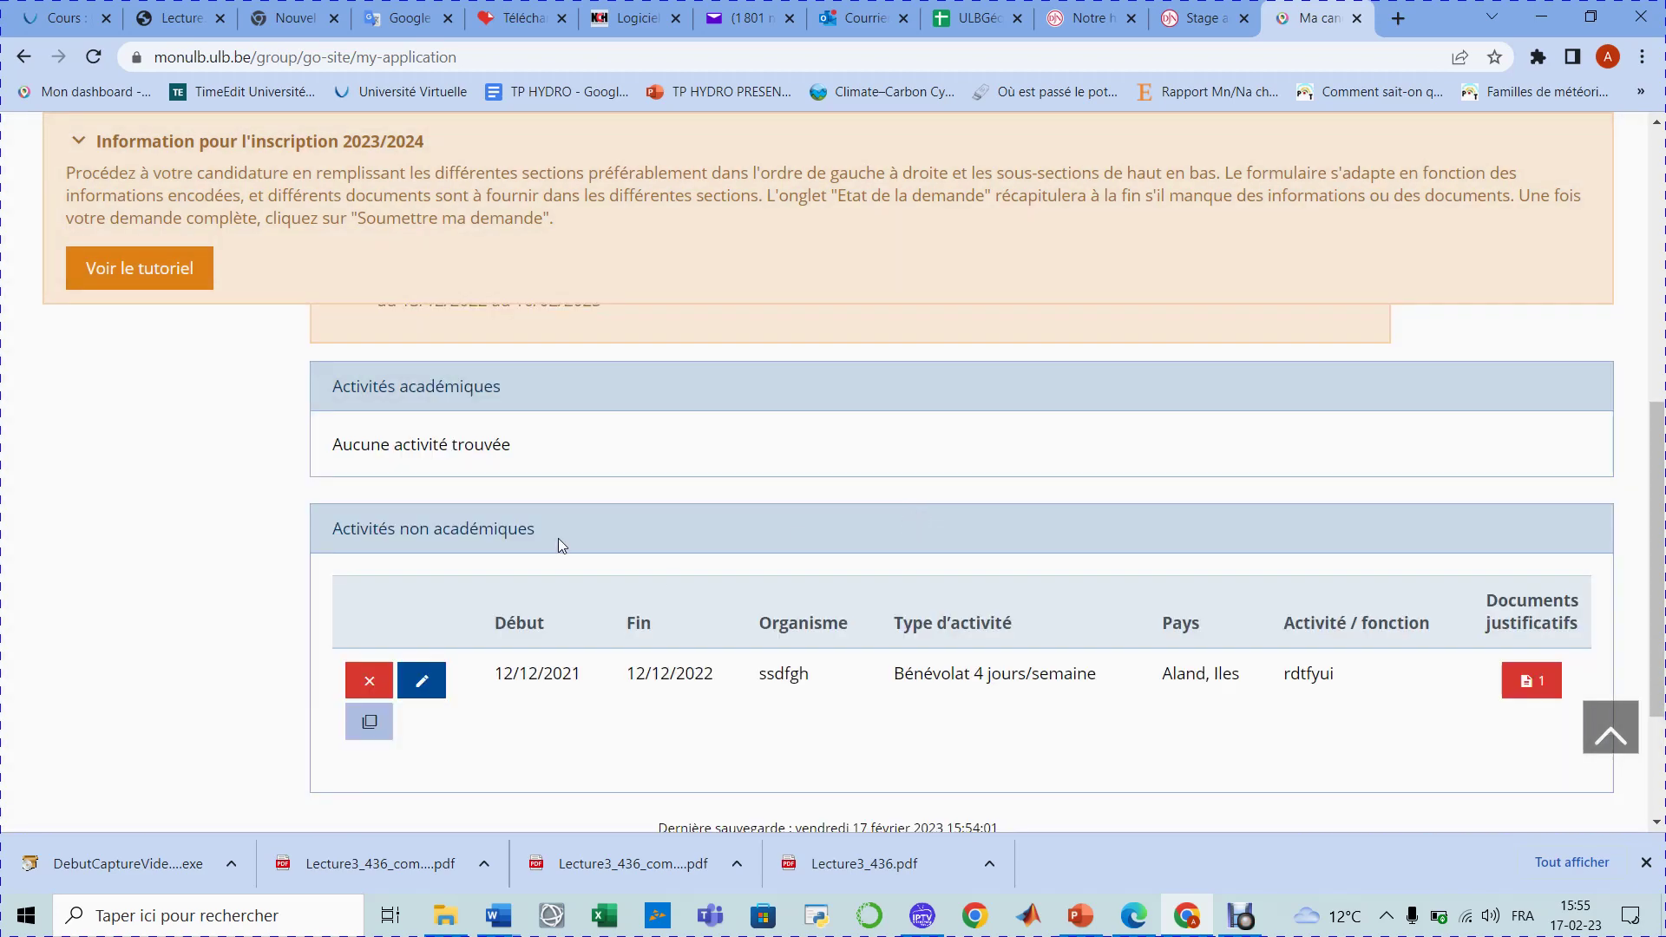
click(370, 681)
click(954, 515)
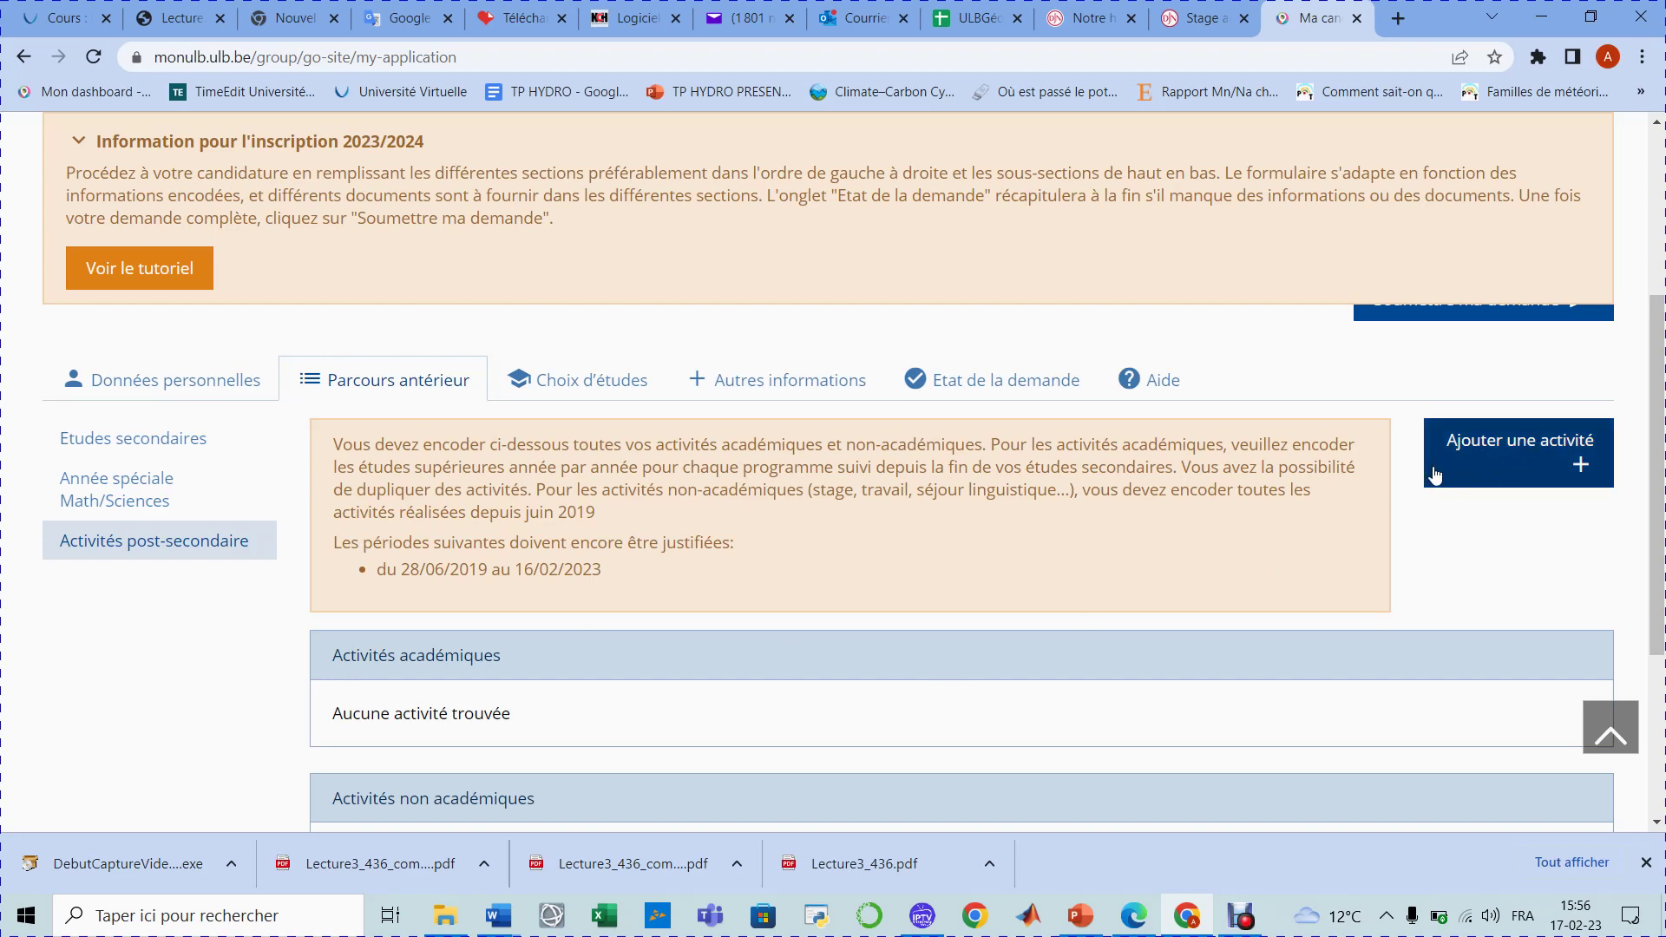
Step: Add a new post-secondary activity and set its Type d'activité to académique
click(1575, 477)
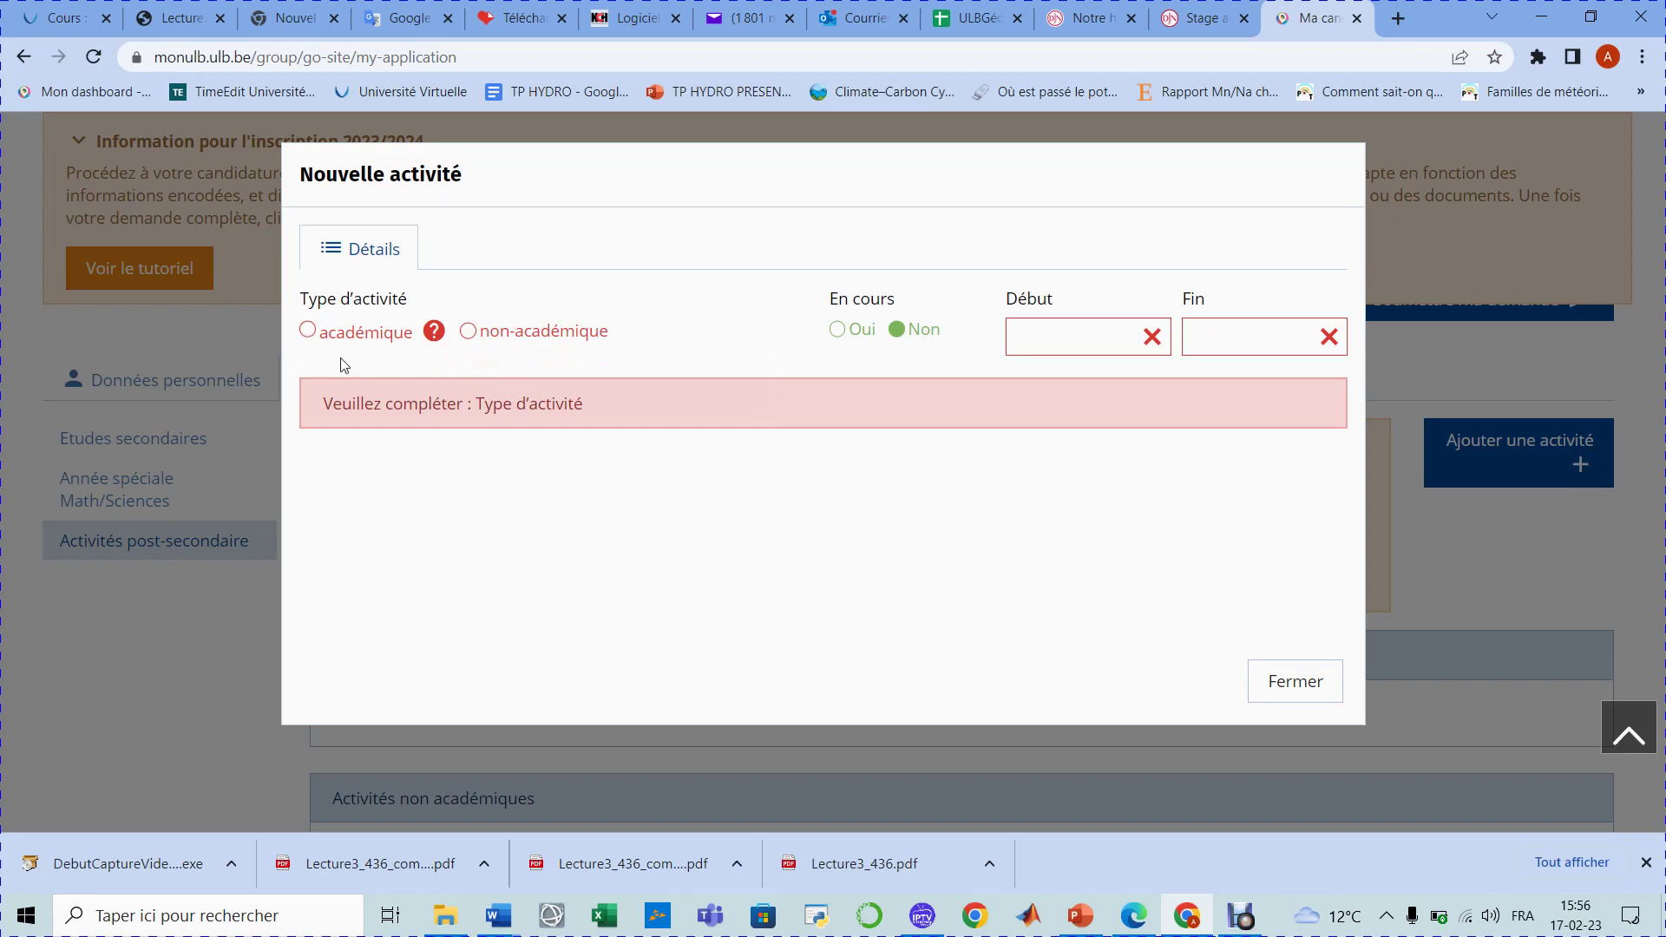
click(309, 334)
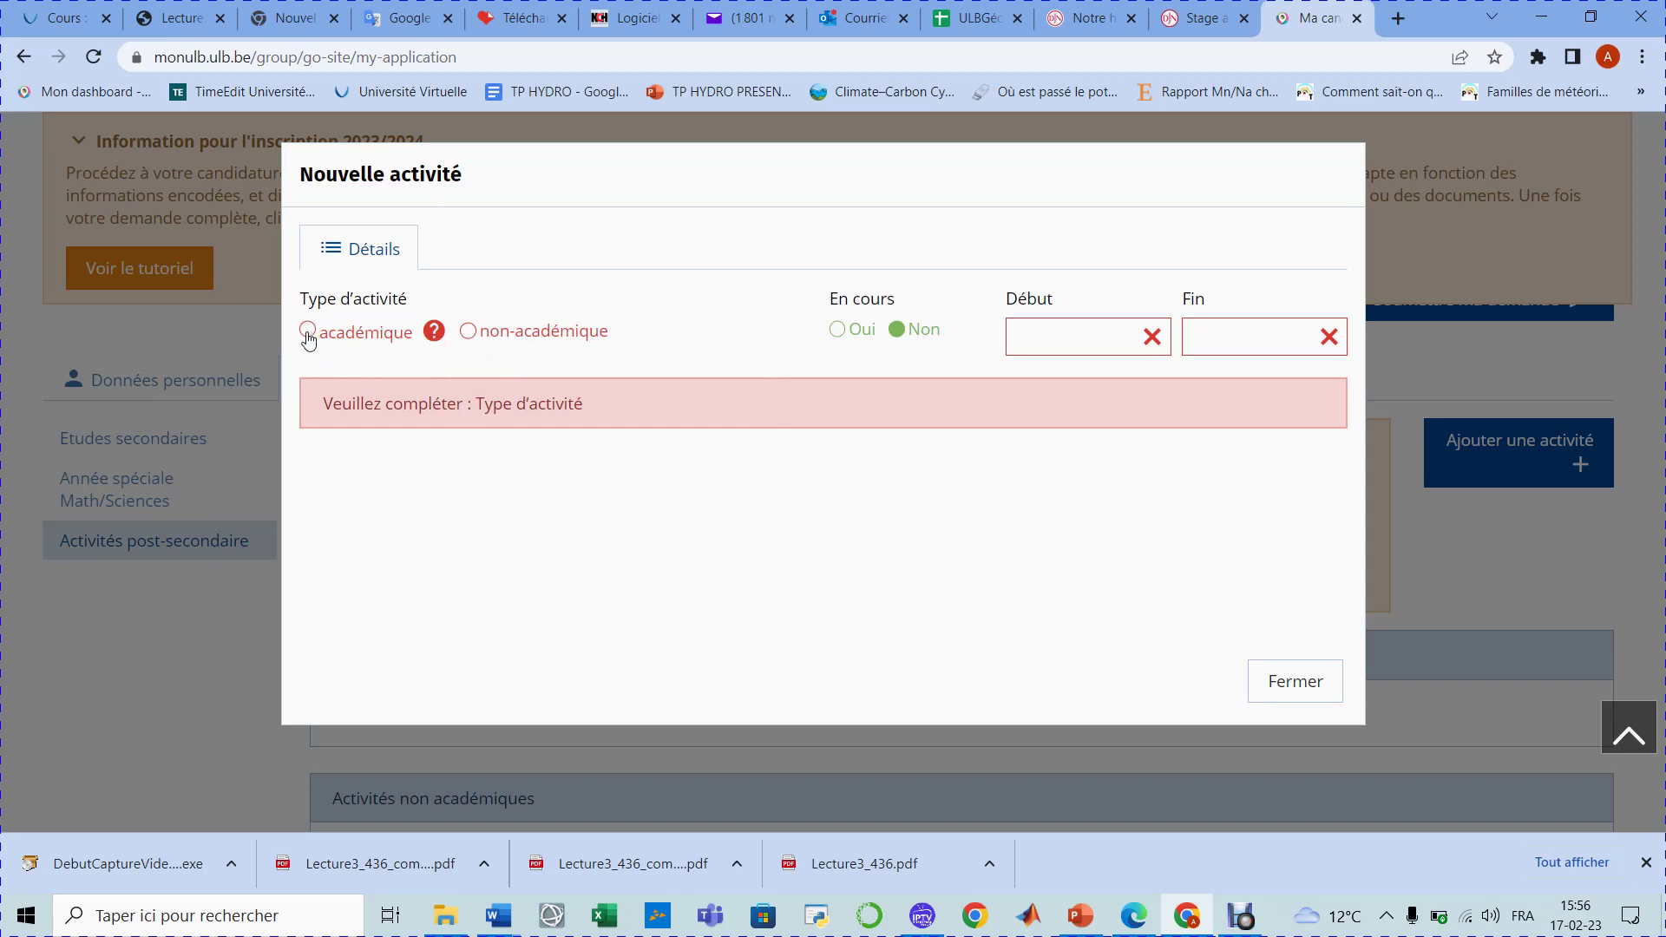
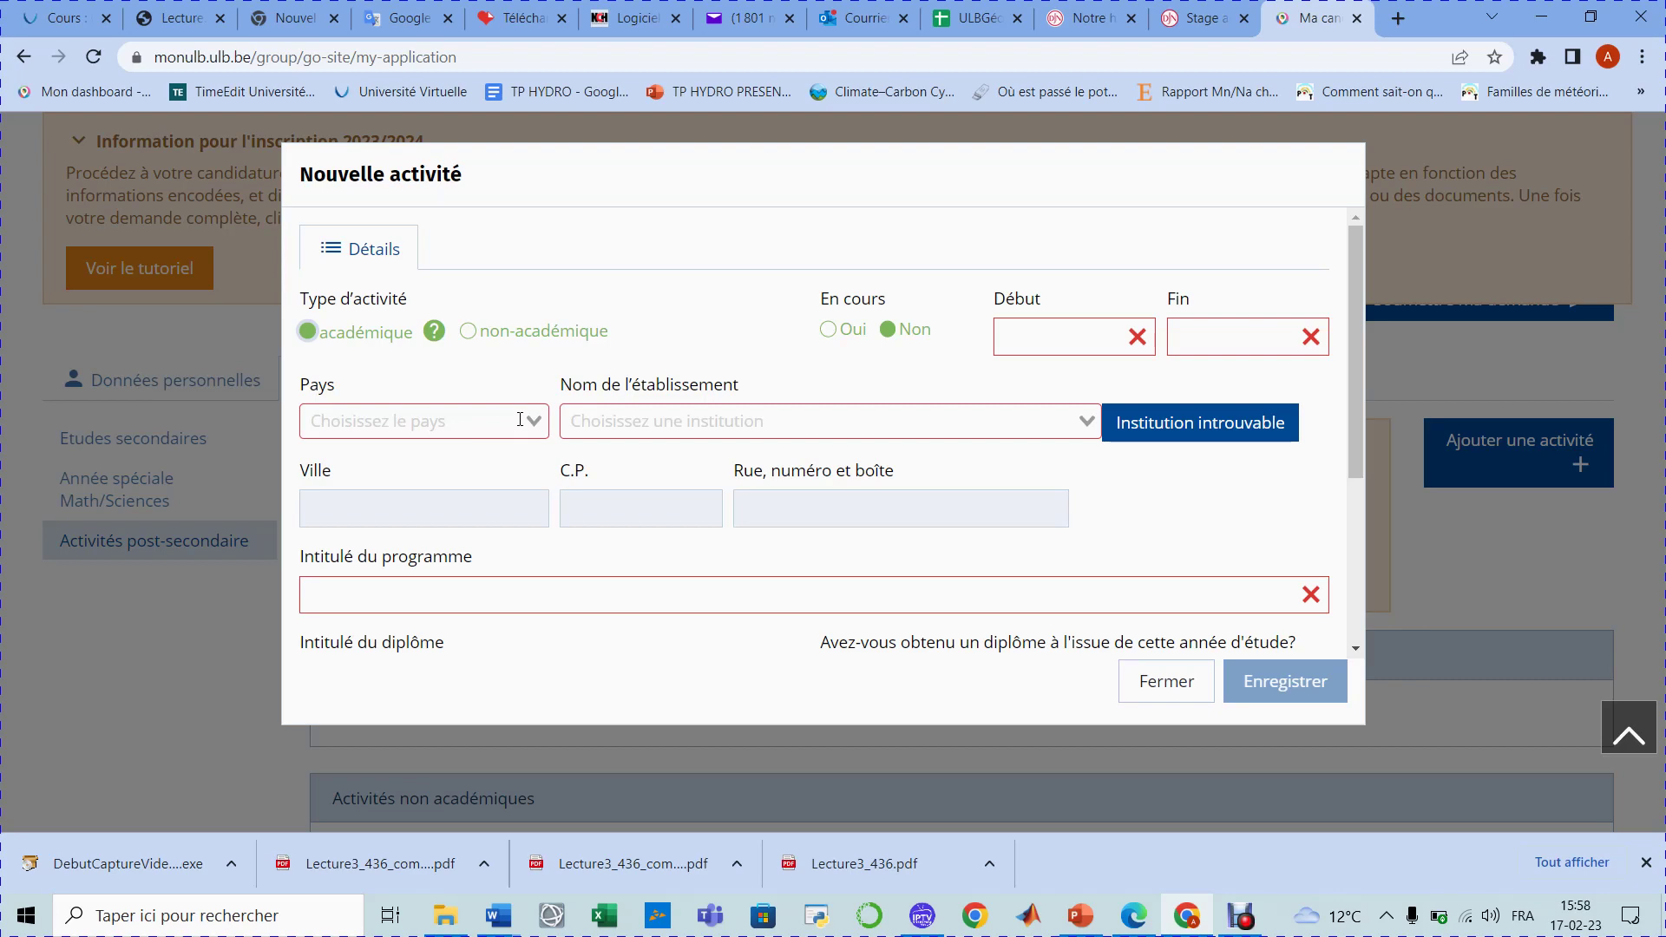
Step: Look through the Pays and Nom de l'établissement choices of the new academic activity, trying an institution search without selecting anything
click(509, 423)
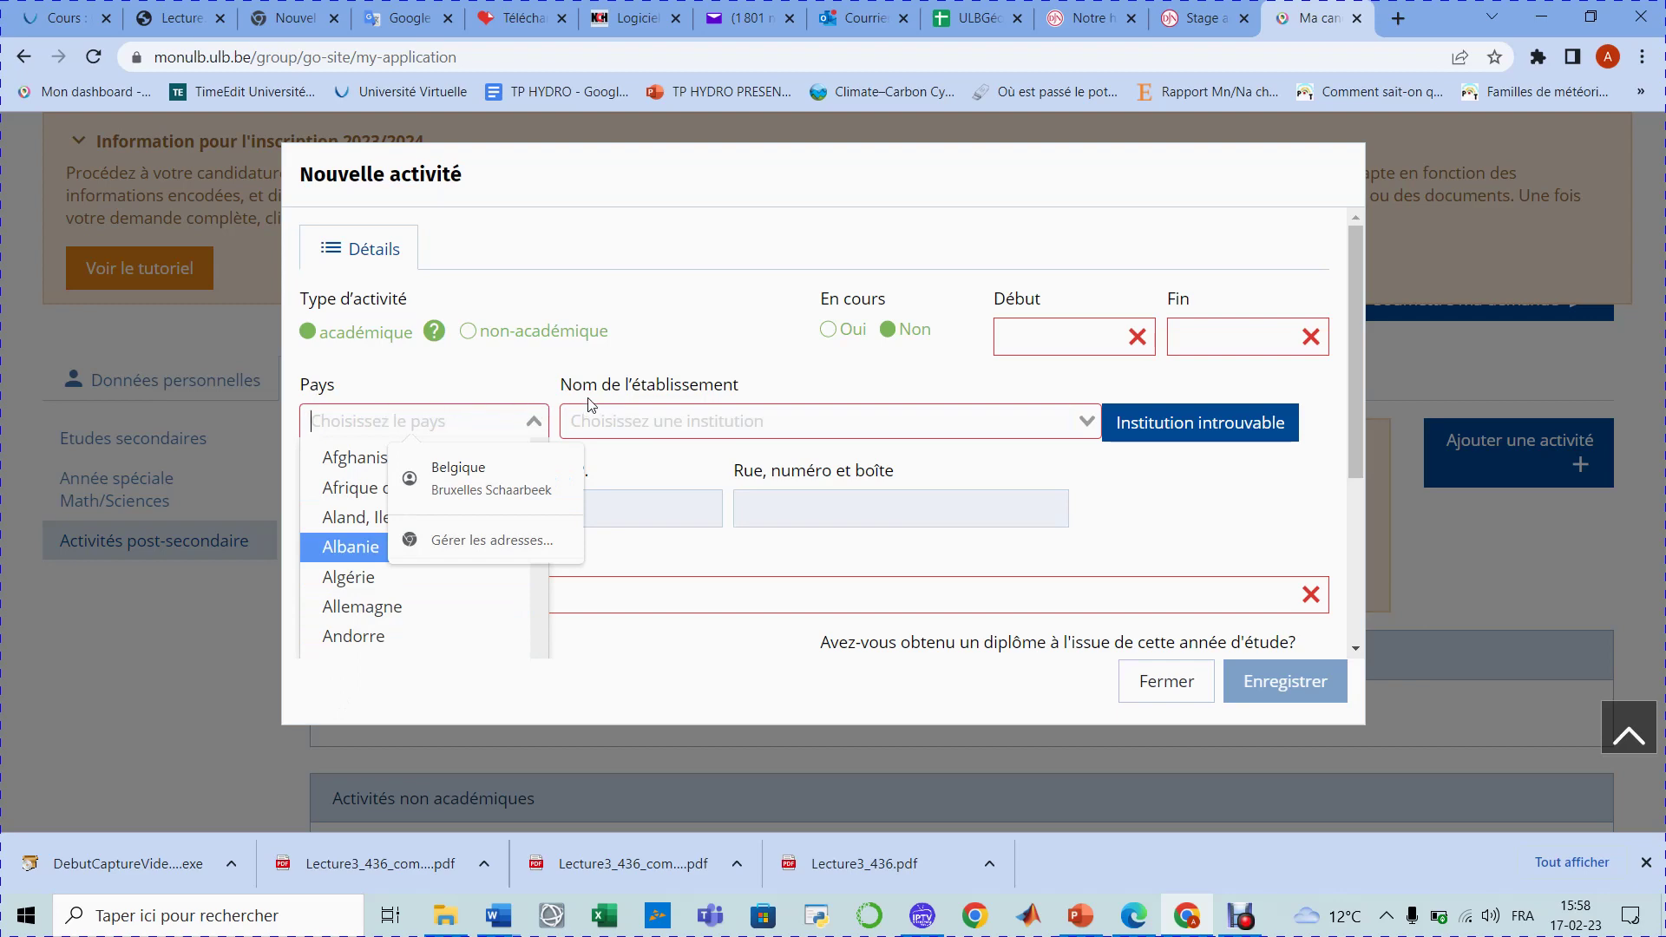
click(625, 416)
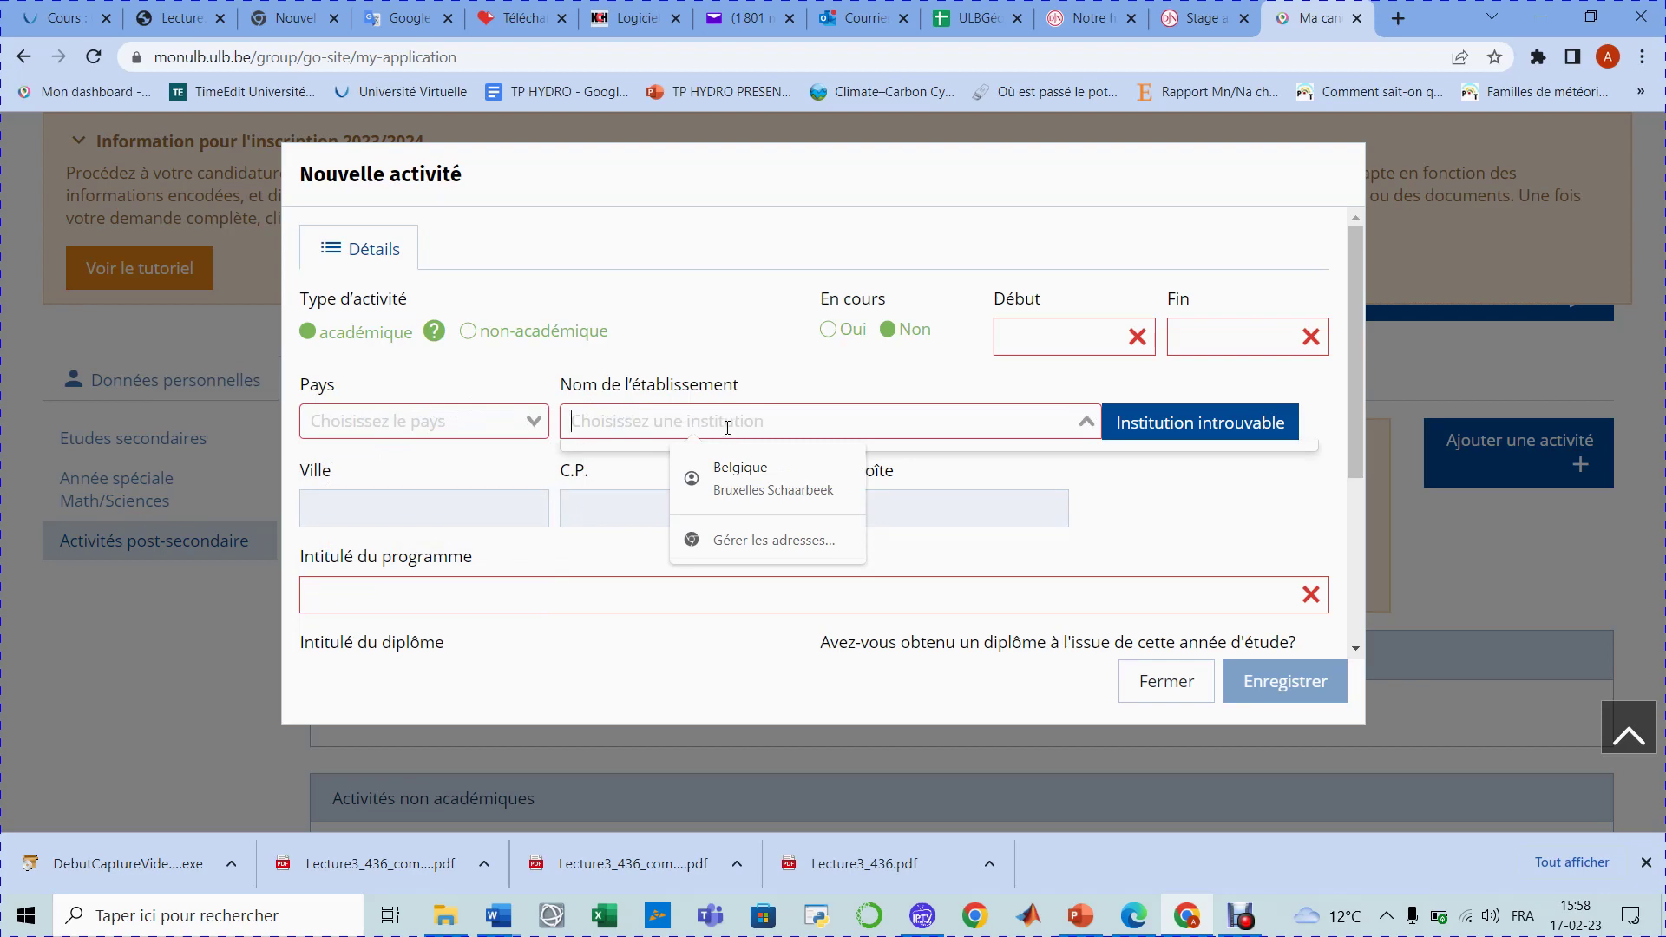
text(gbini)
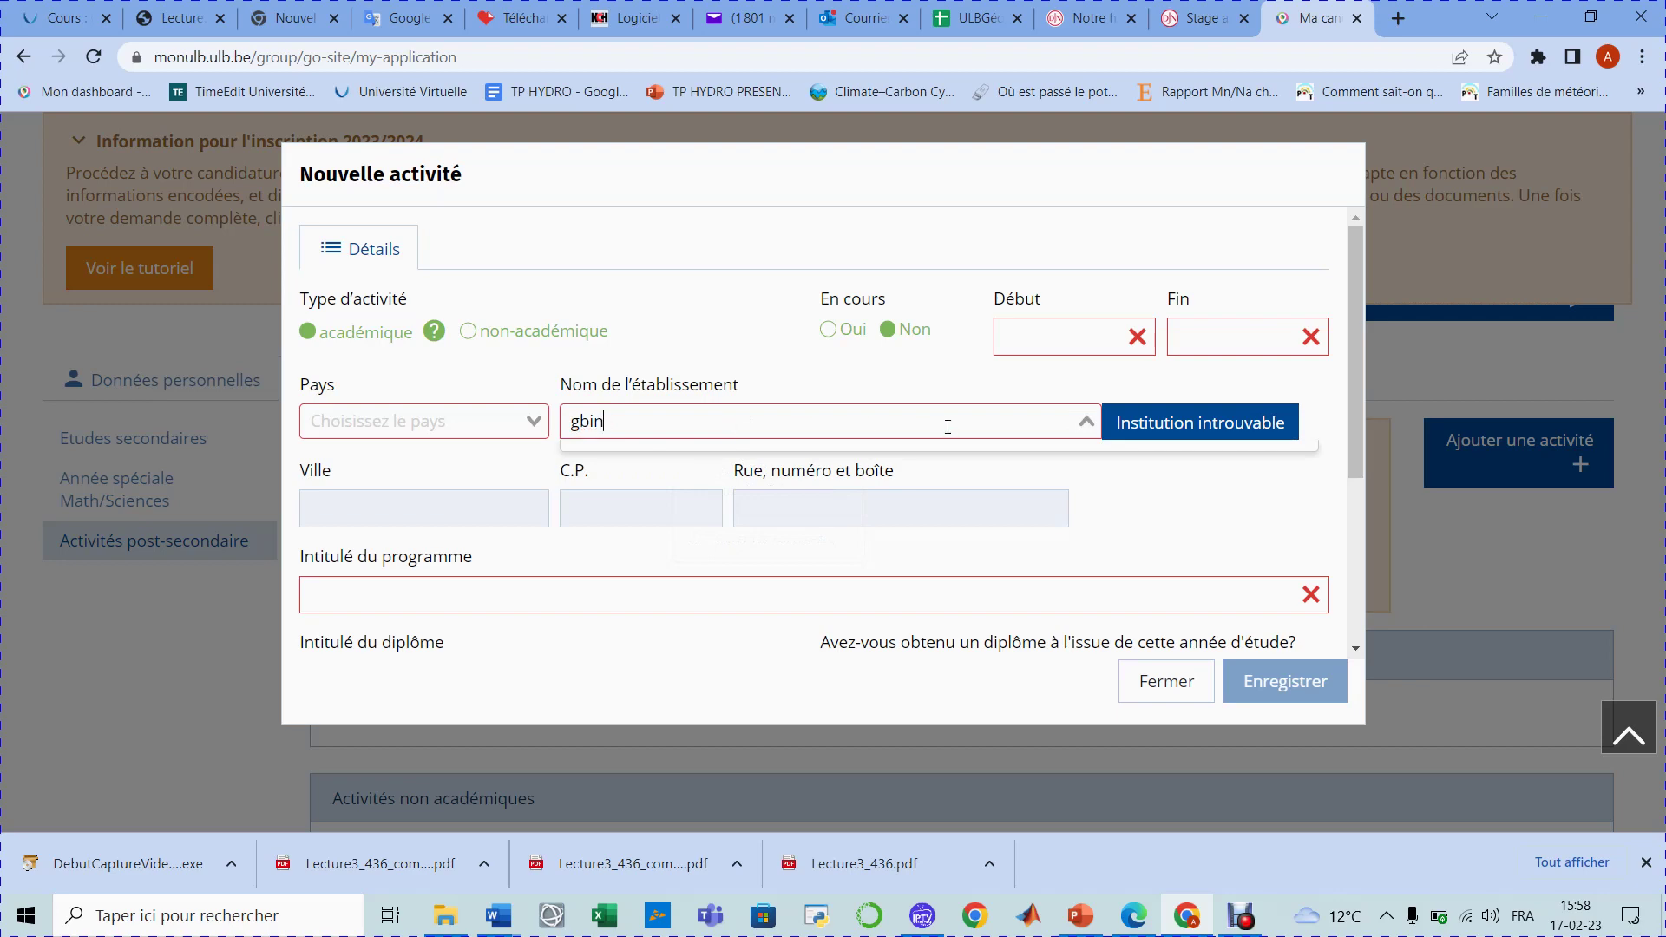
key(BackSpace)
key(BackSpace)
key(BackSpace)
key(BackSpace)
key(BackSpace)
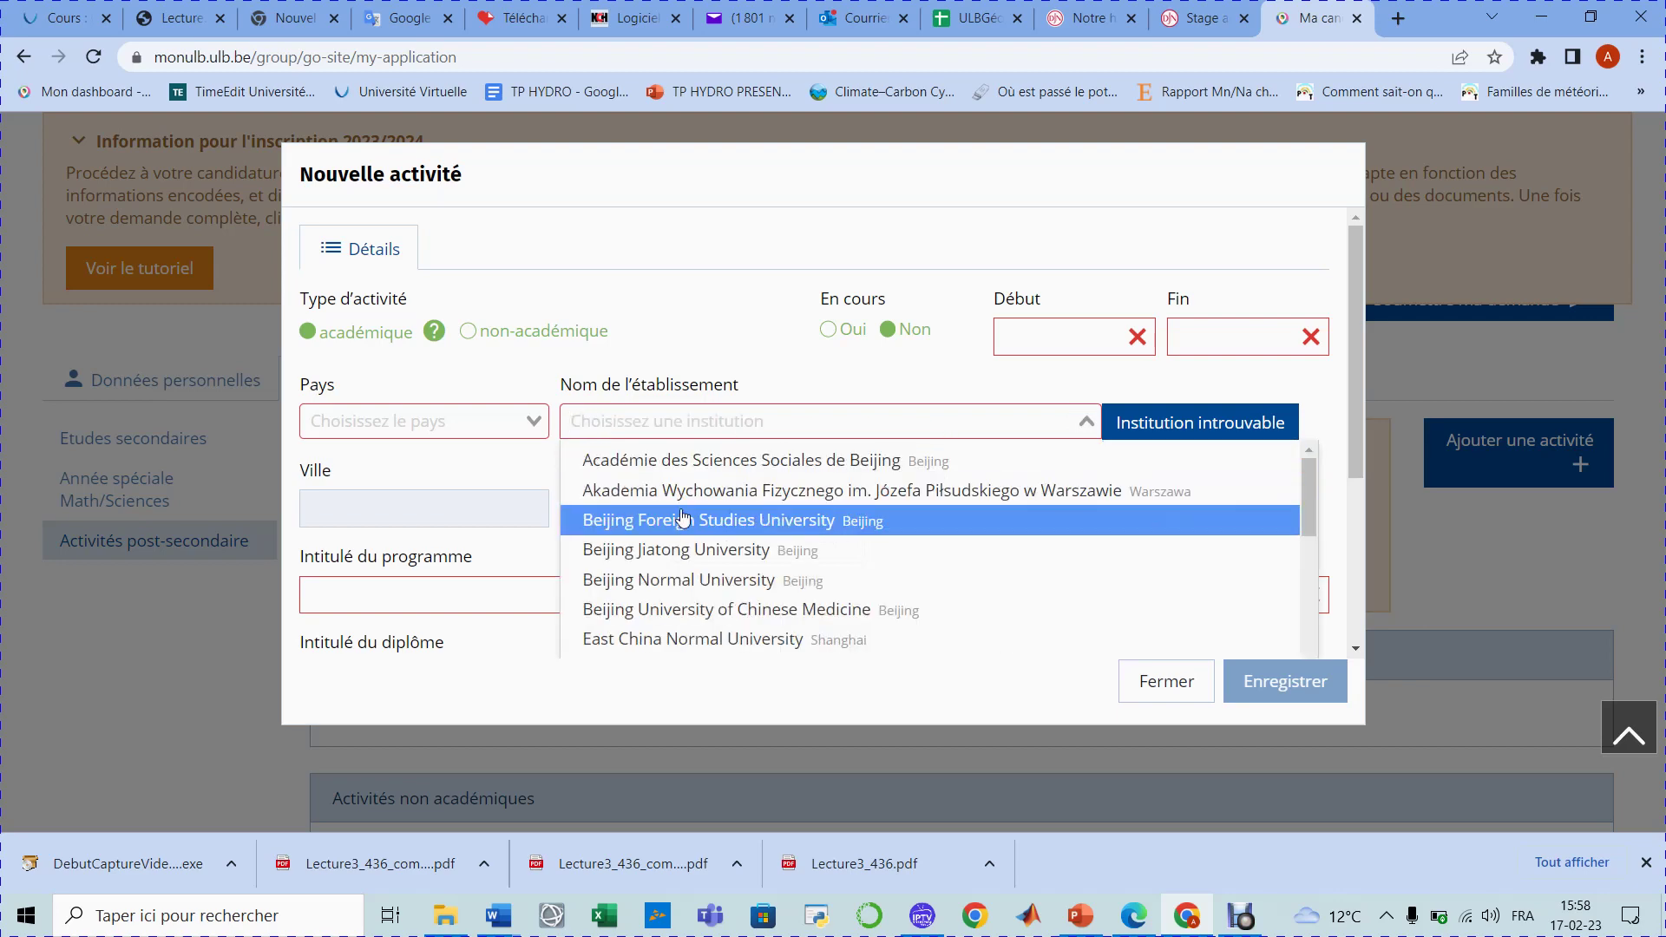
click(446, 503)
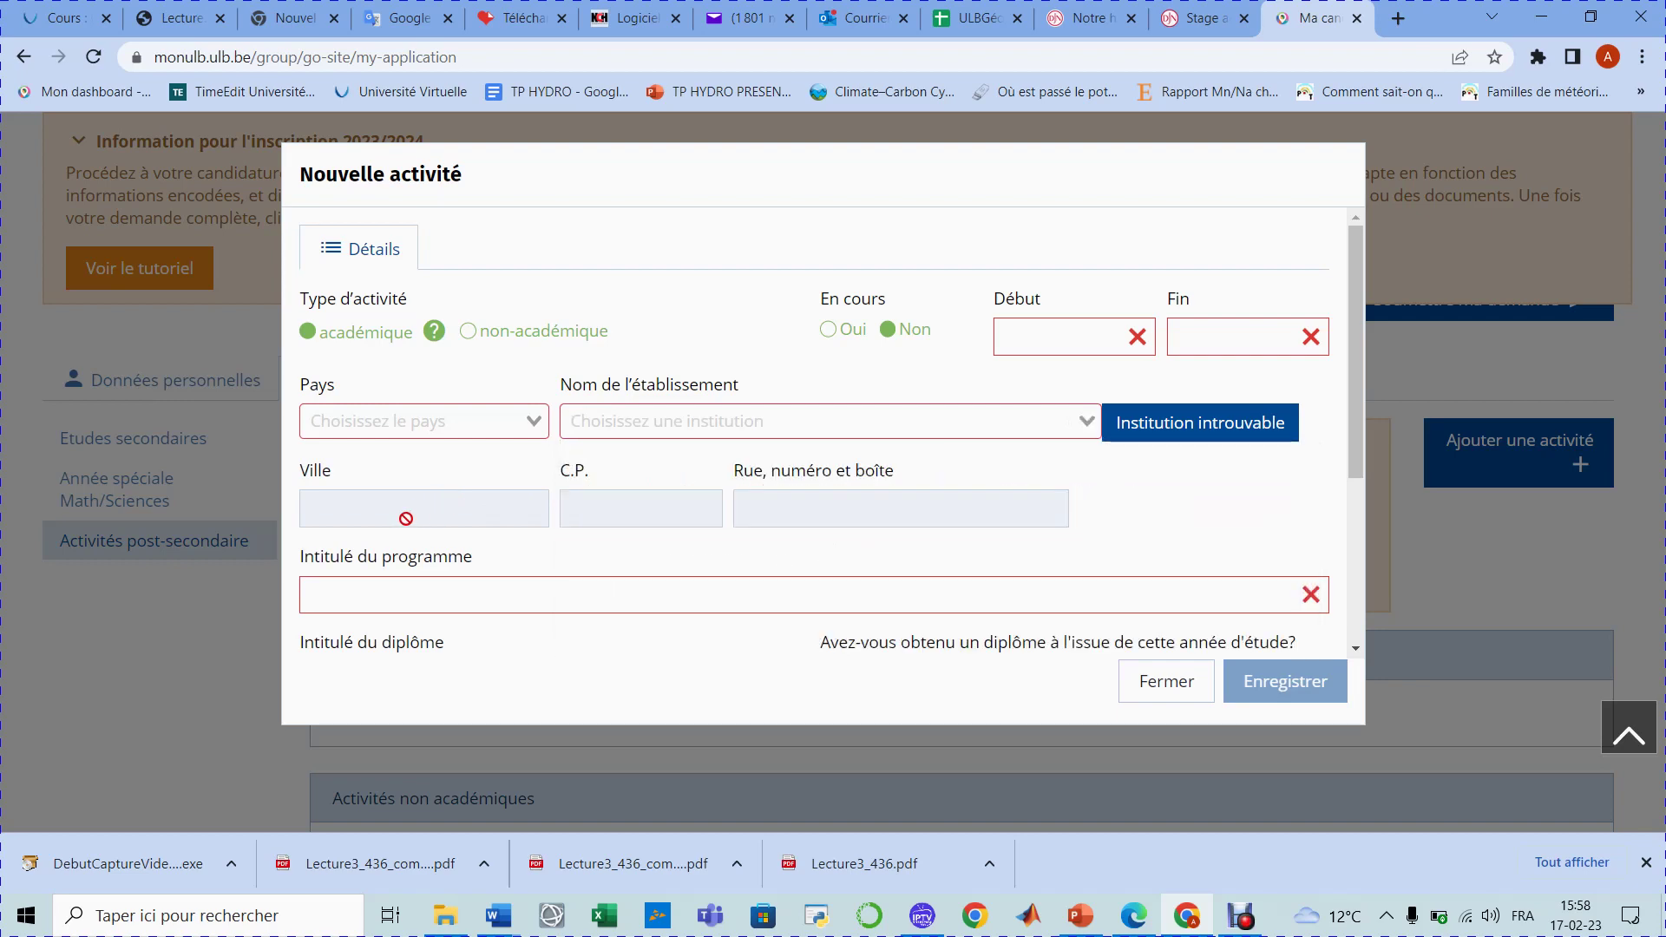
Step: Try to enter Université de Nouakchott Al-Aasriya as the Nom de l'établissement through the known-institutions search, without choosing a country
click(621, 420)
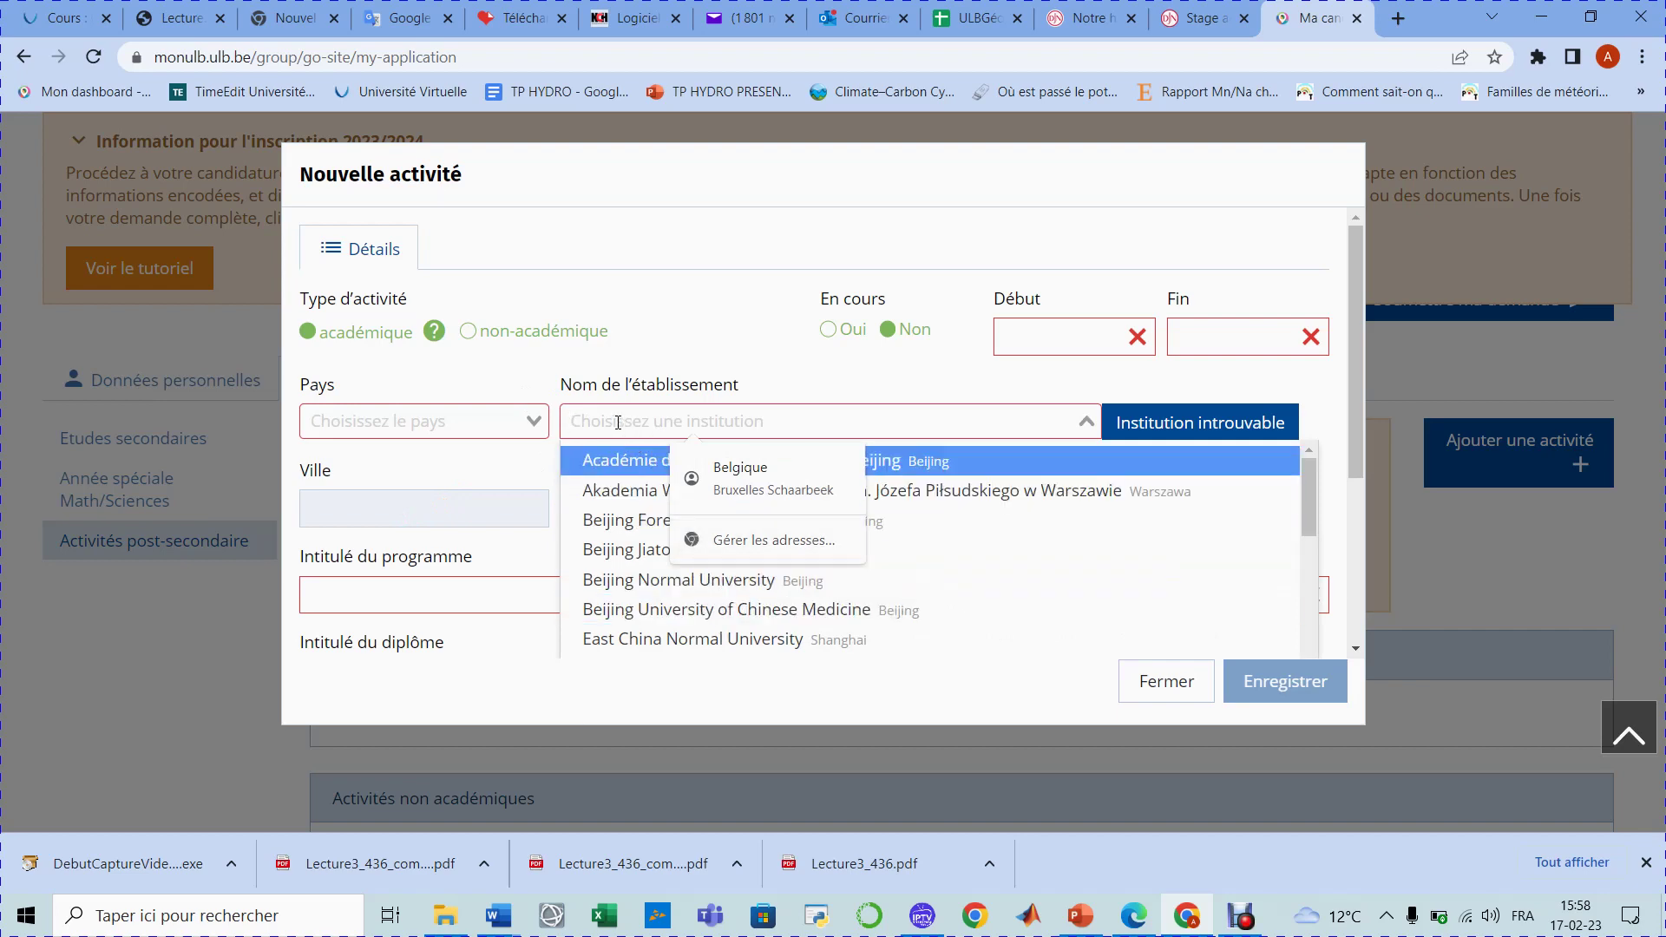
text(univ)
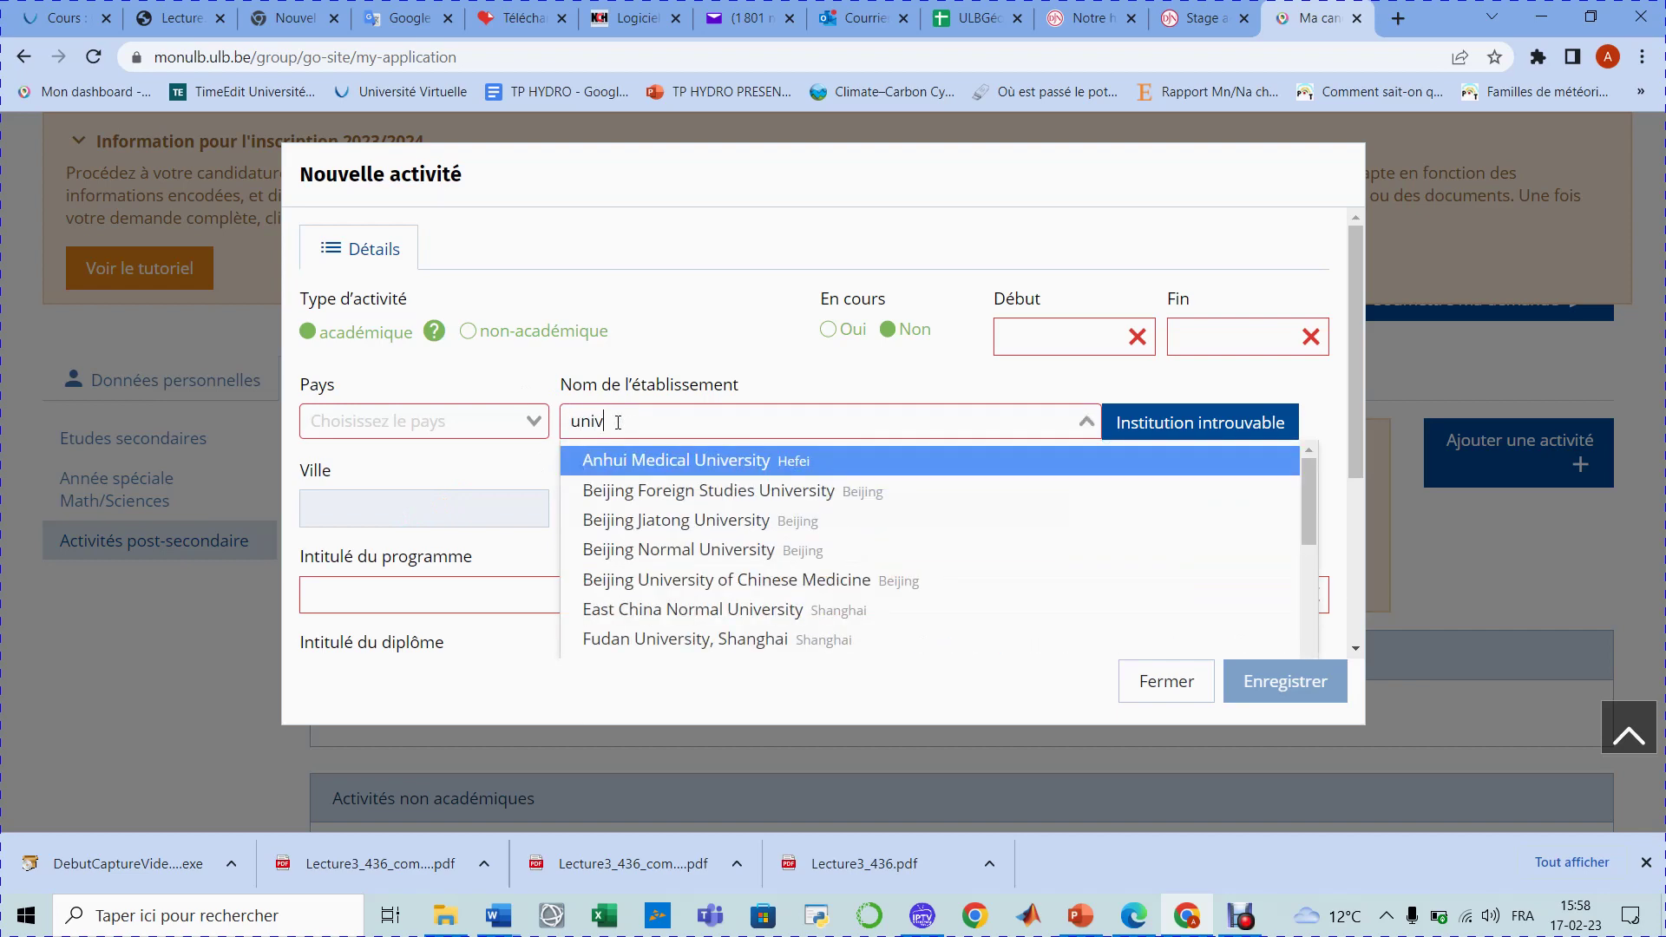
text(ersi)
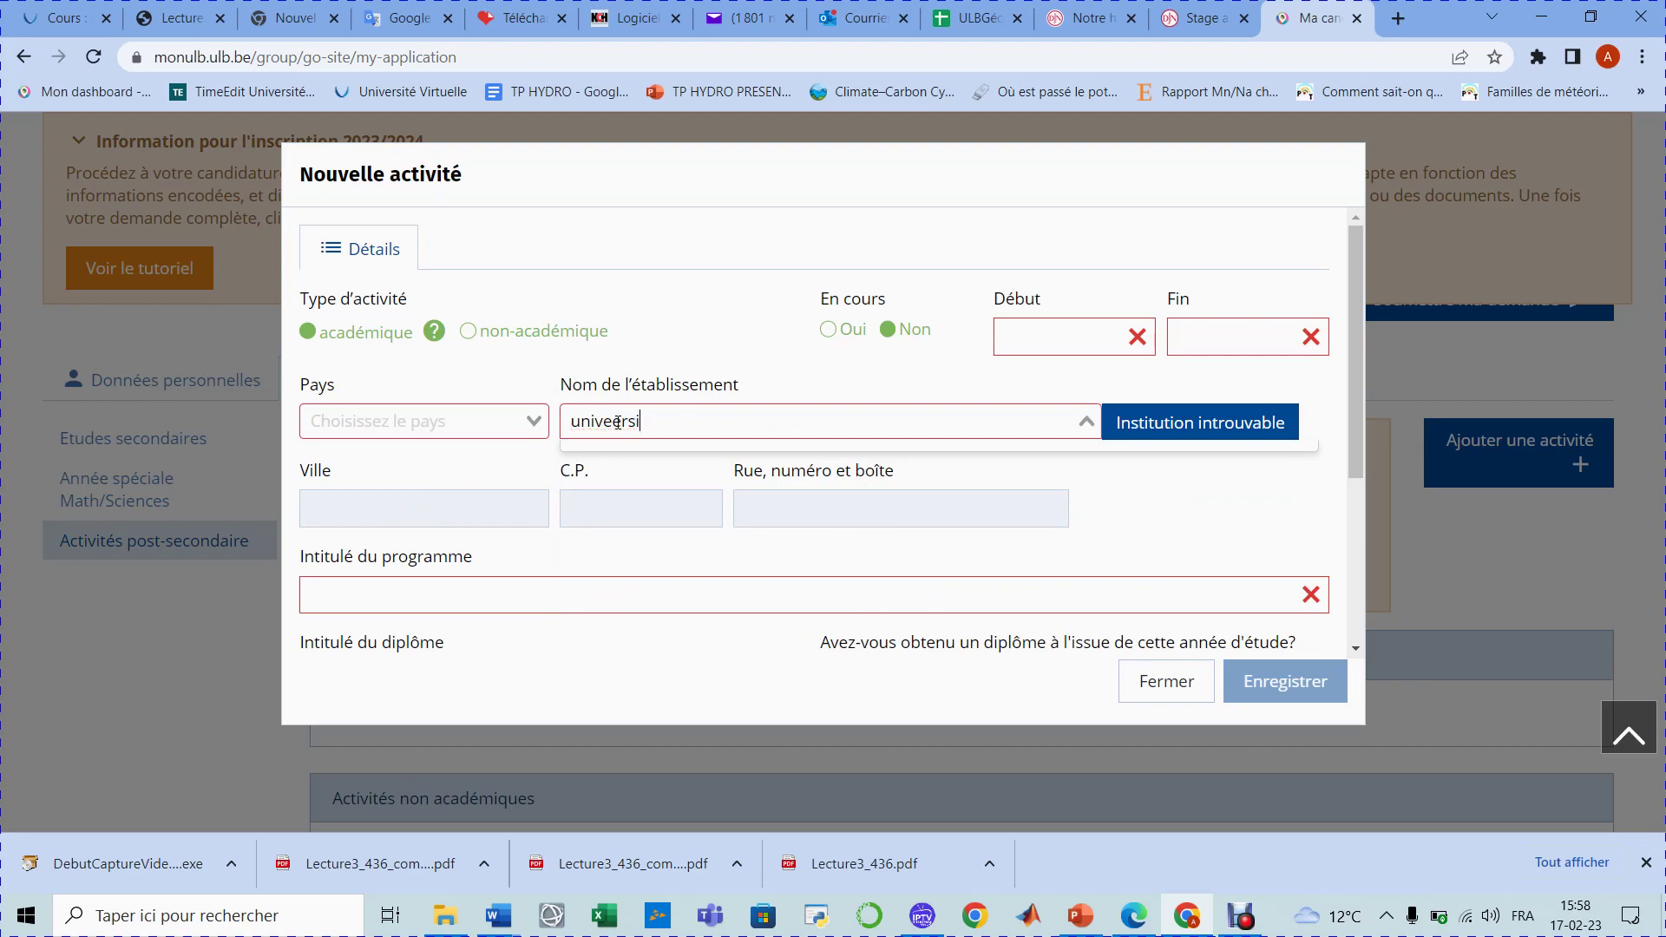
text(té de N)
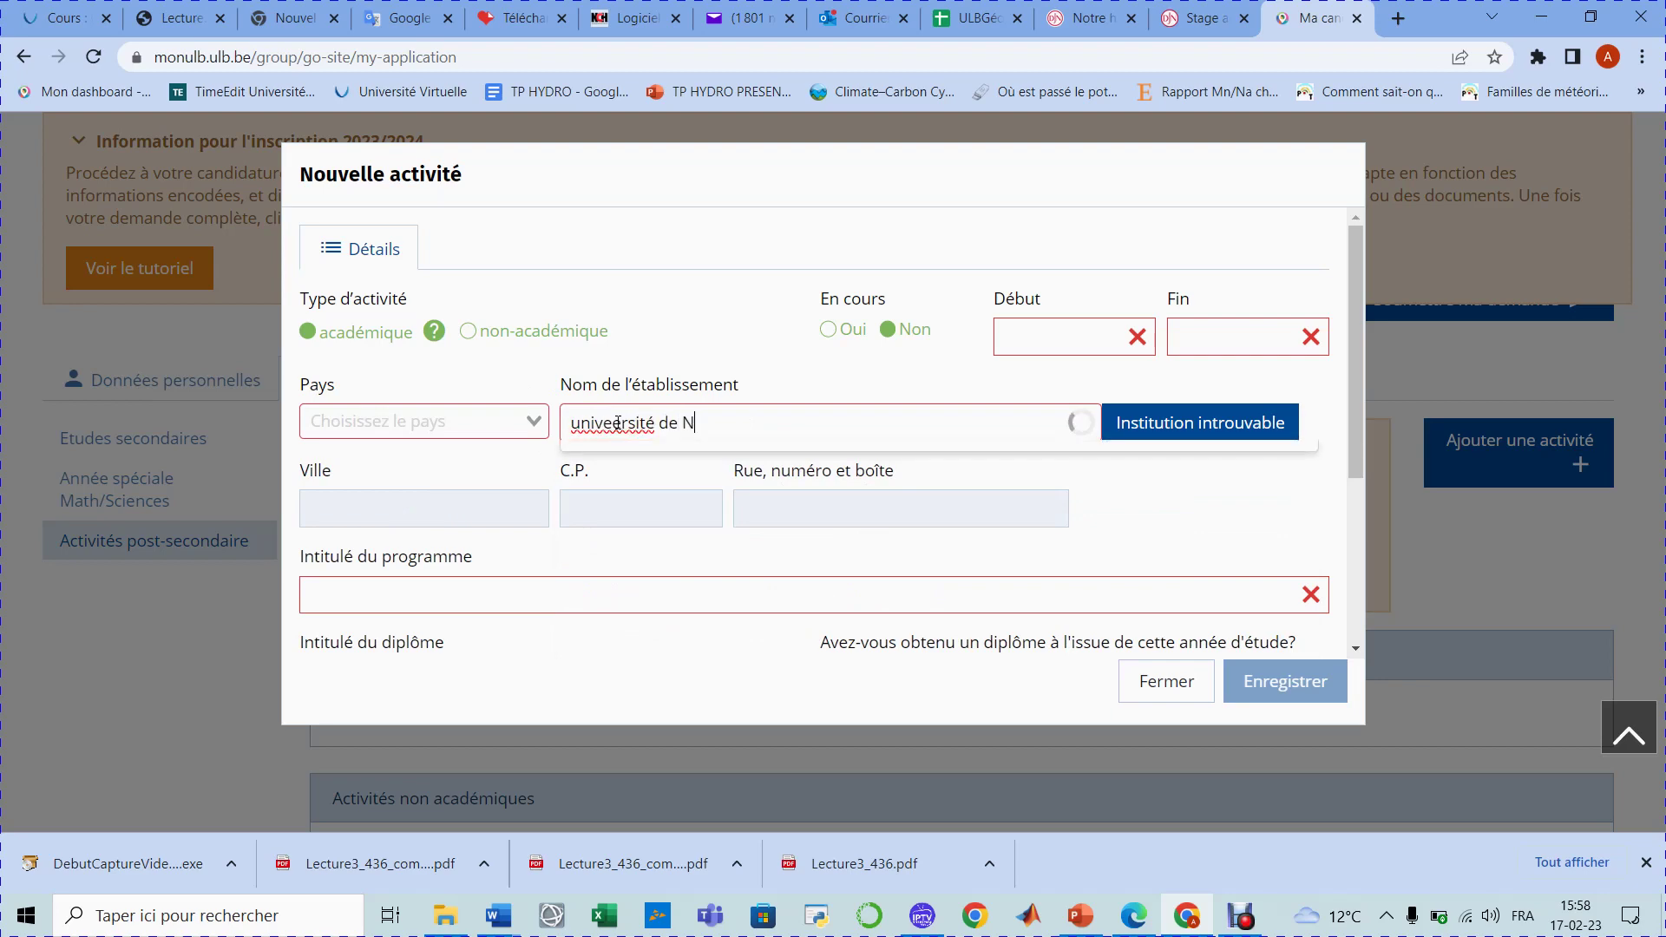
text(ouakch)
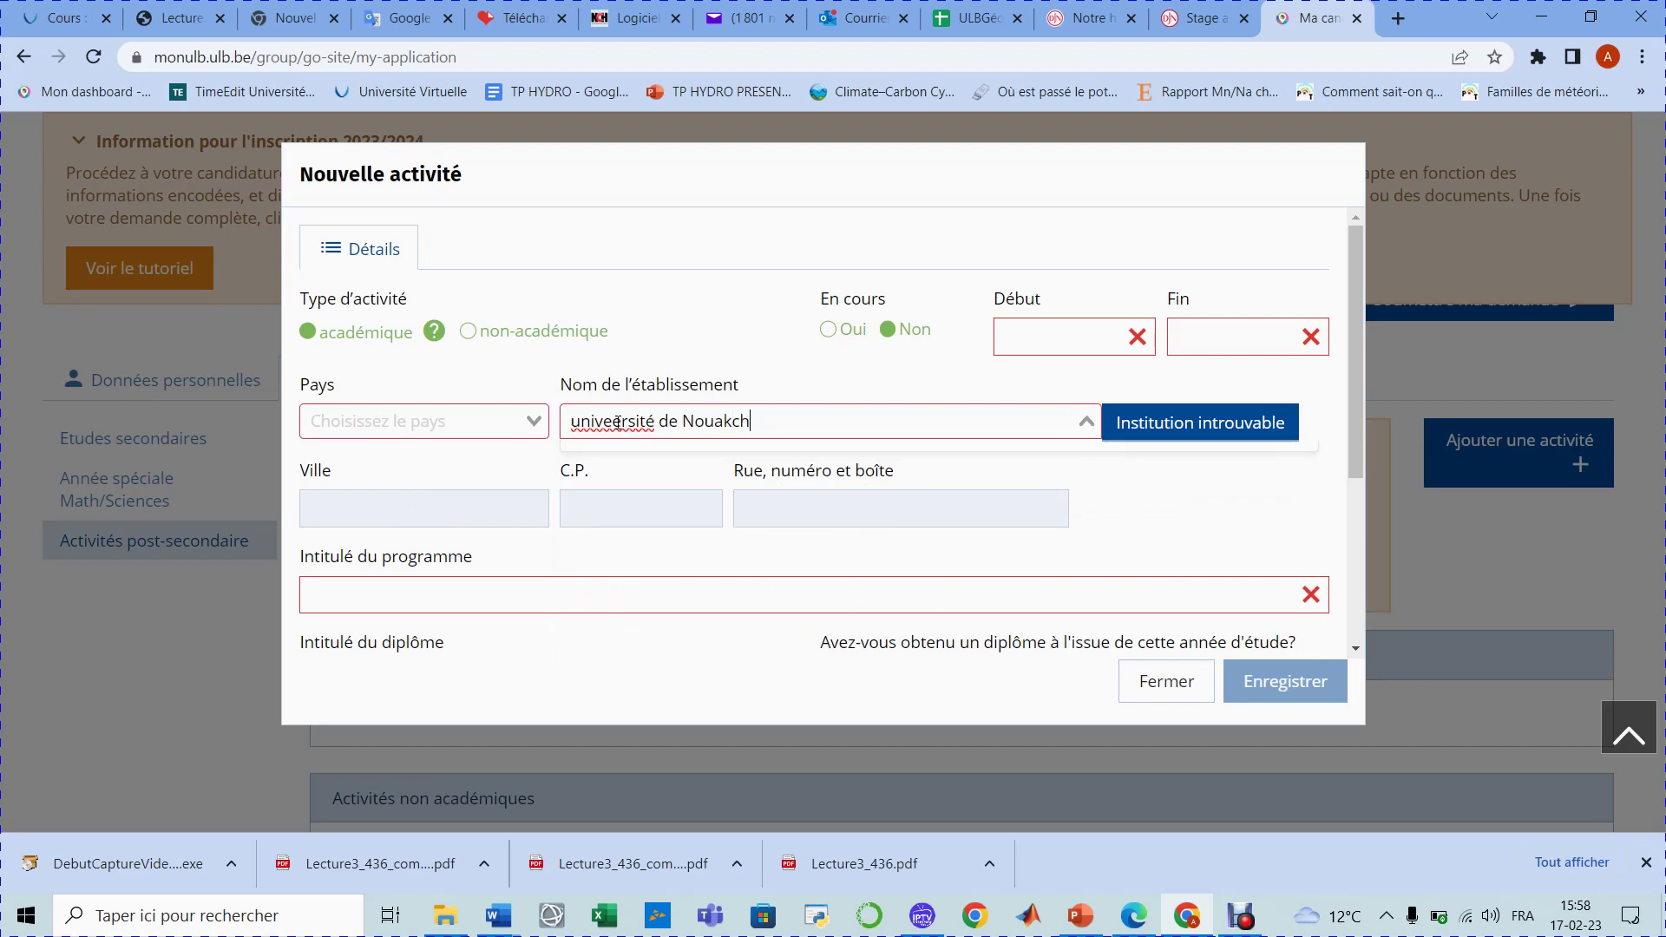
text(ott)
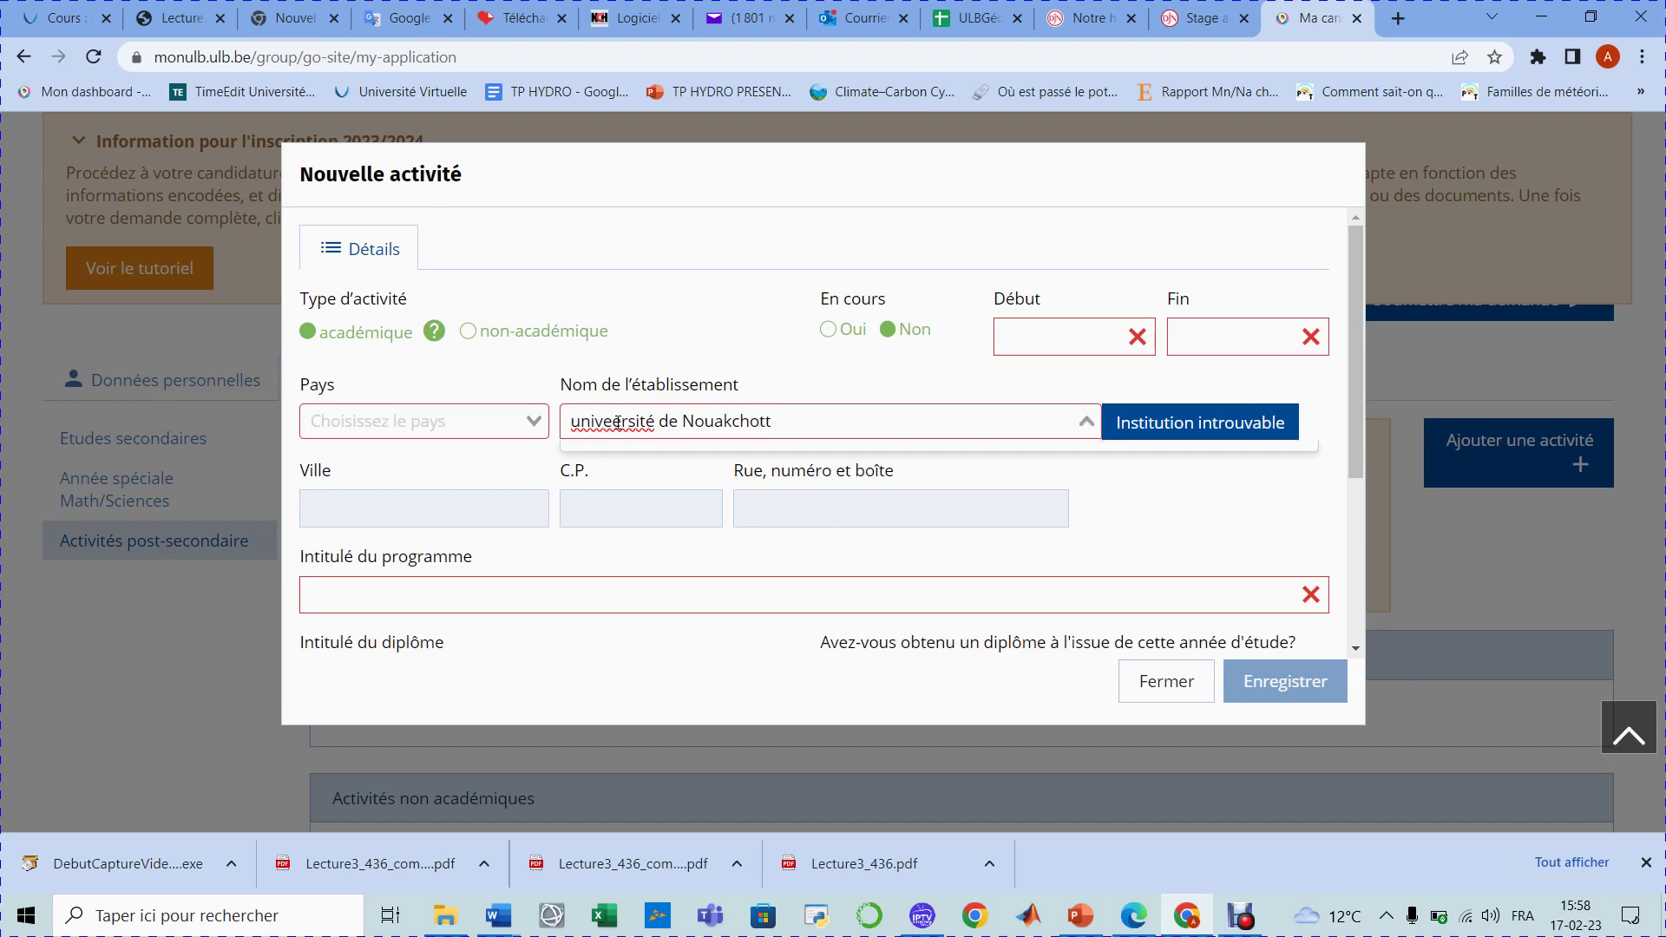
text( Al-)
key(Caps_Lock)
text(A)
key(Caps_Lock)
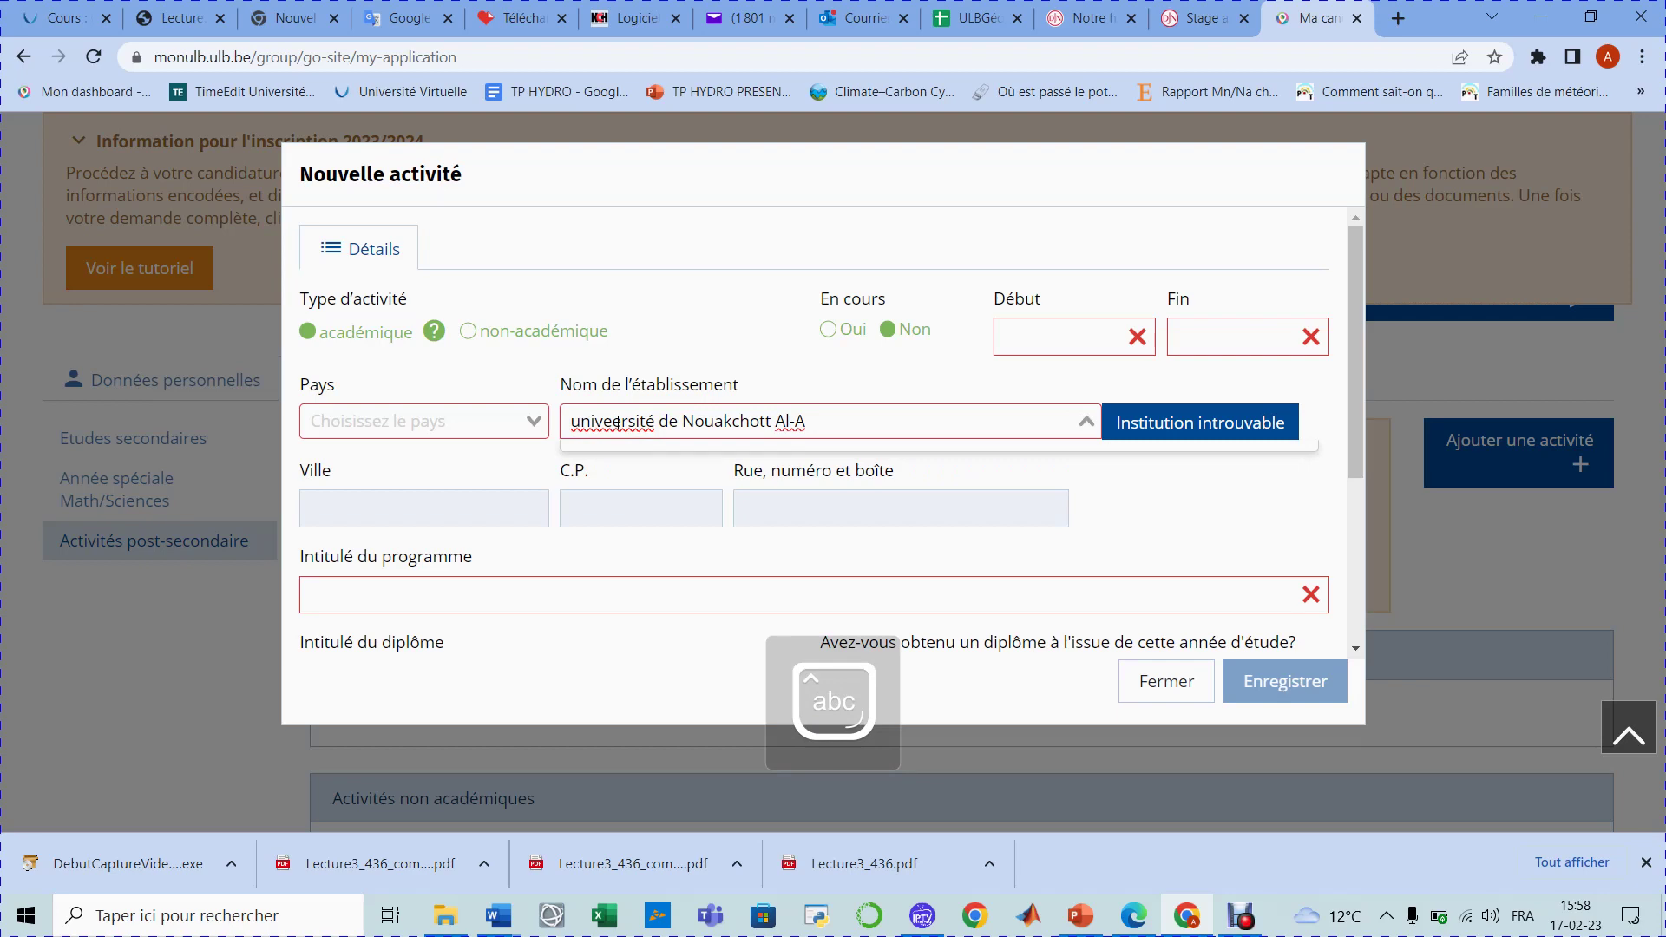
text(asriya)
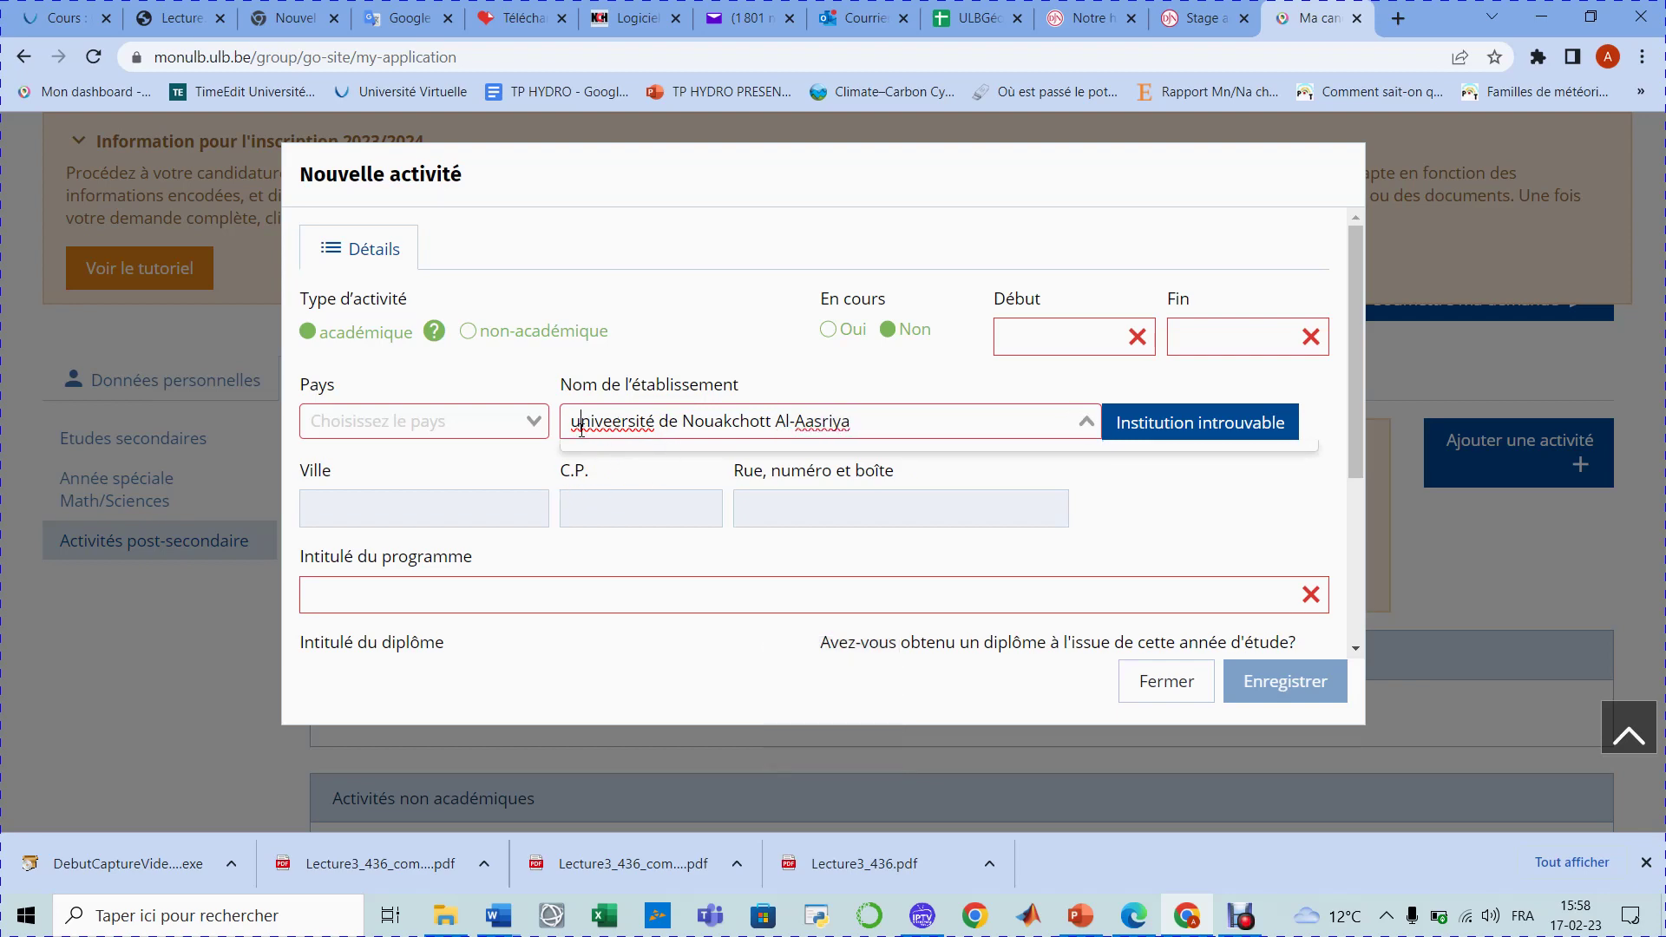
click(580, 423)
key(BackSpace)
key(Caps_Lock)
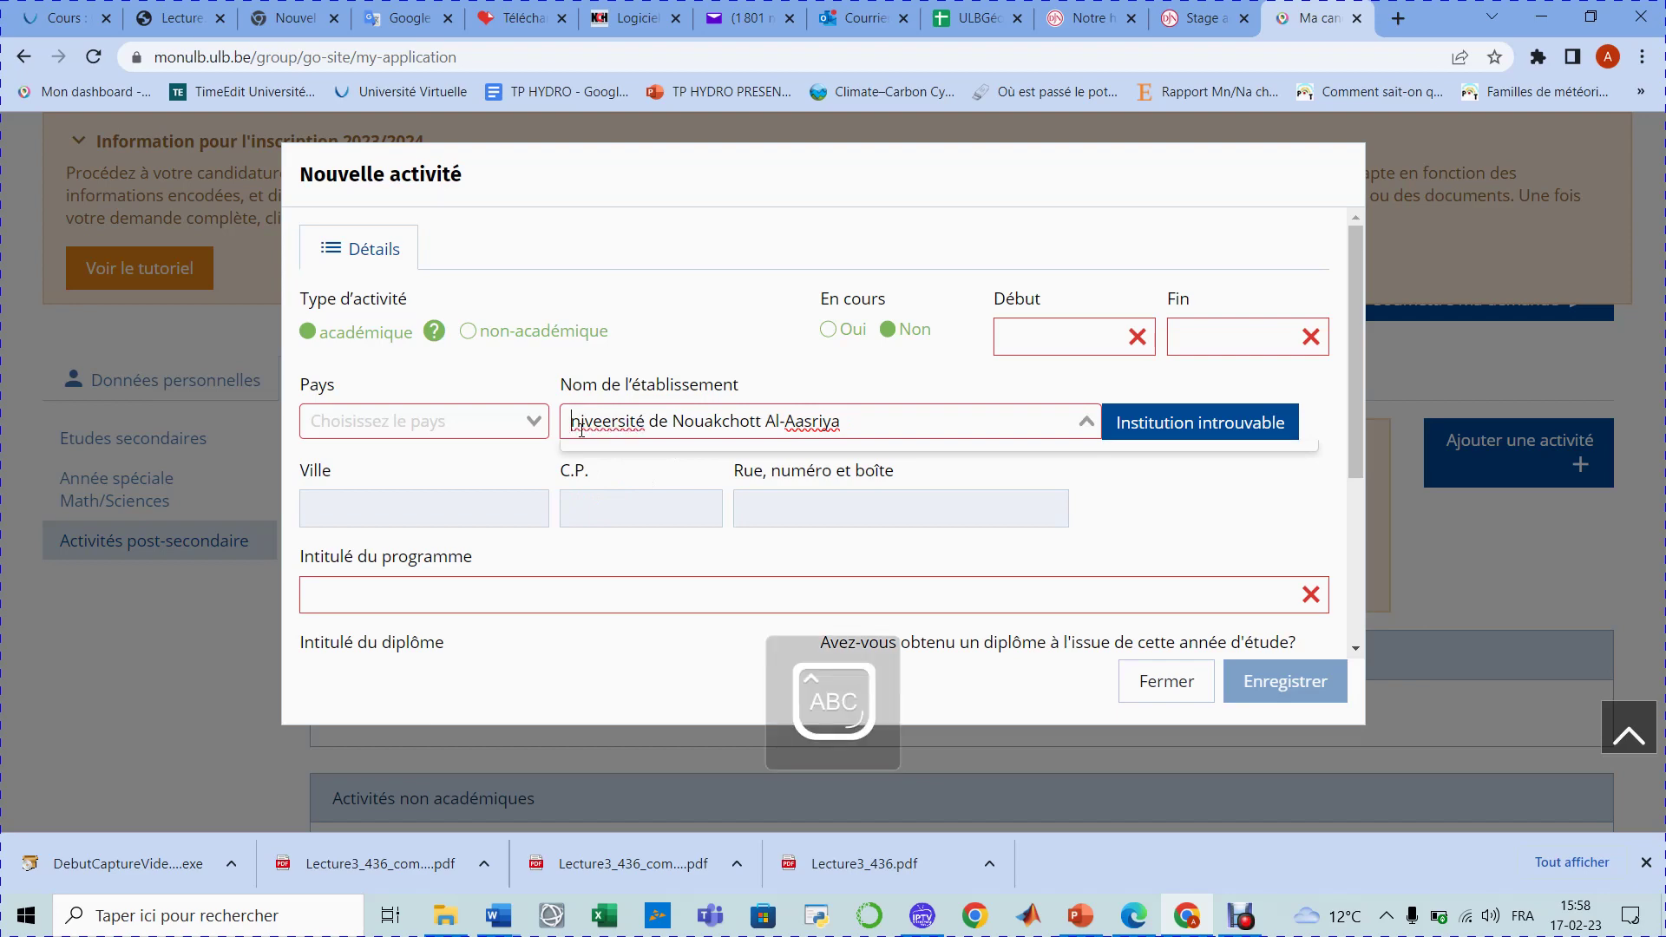
text(U)
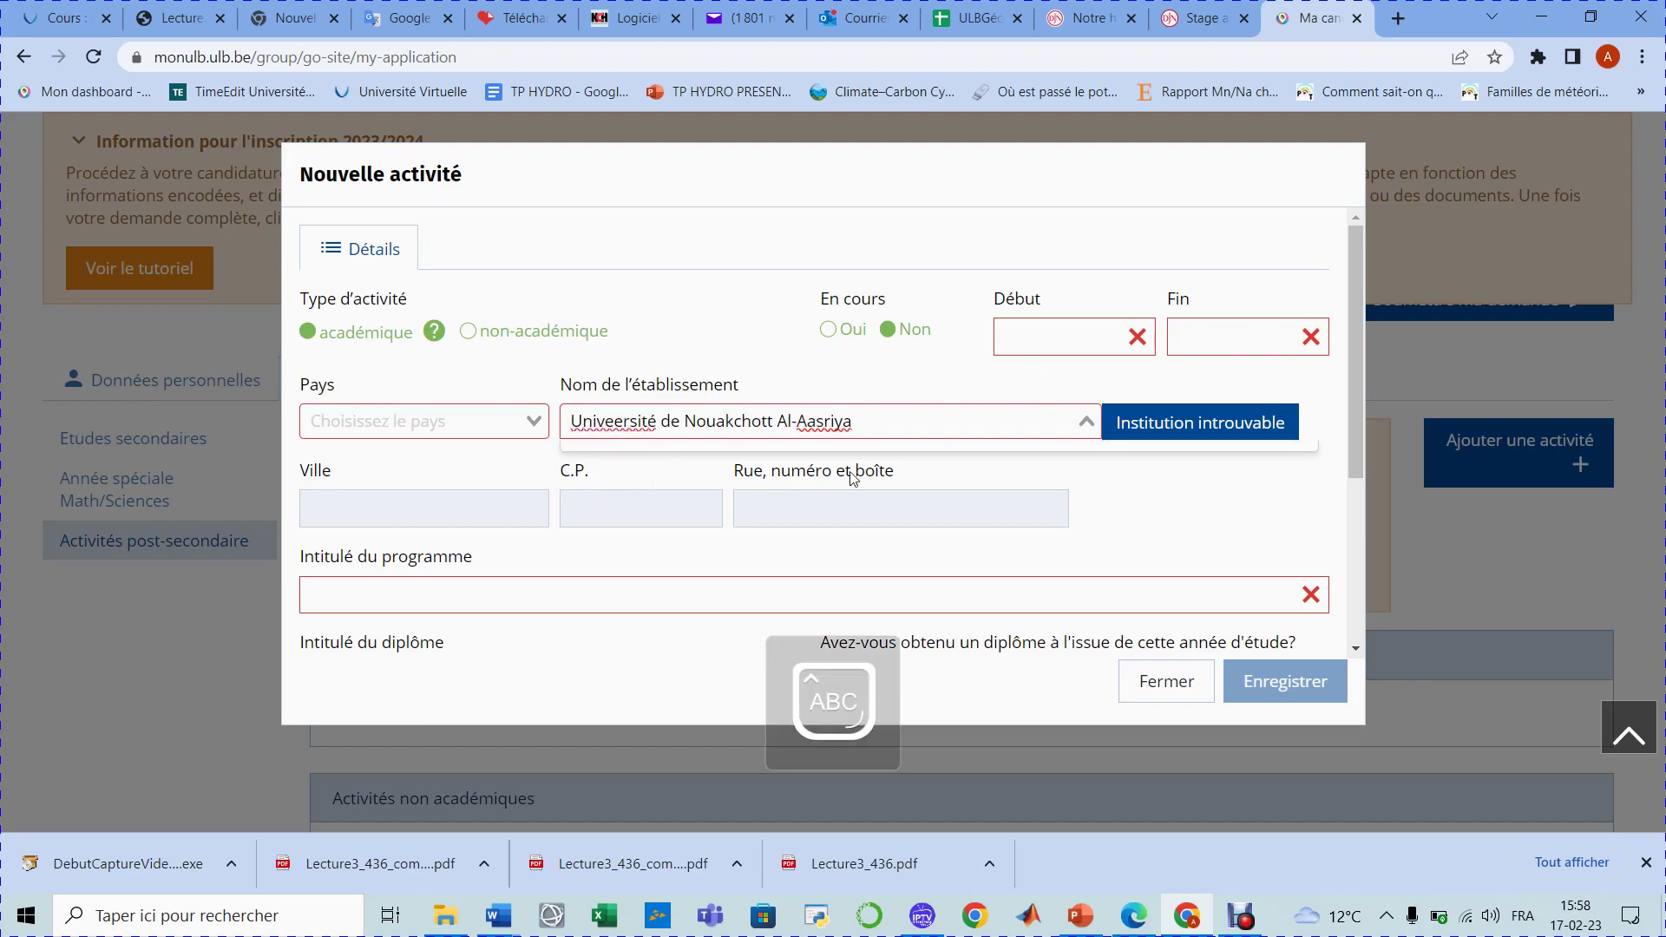
click(425, 511)
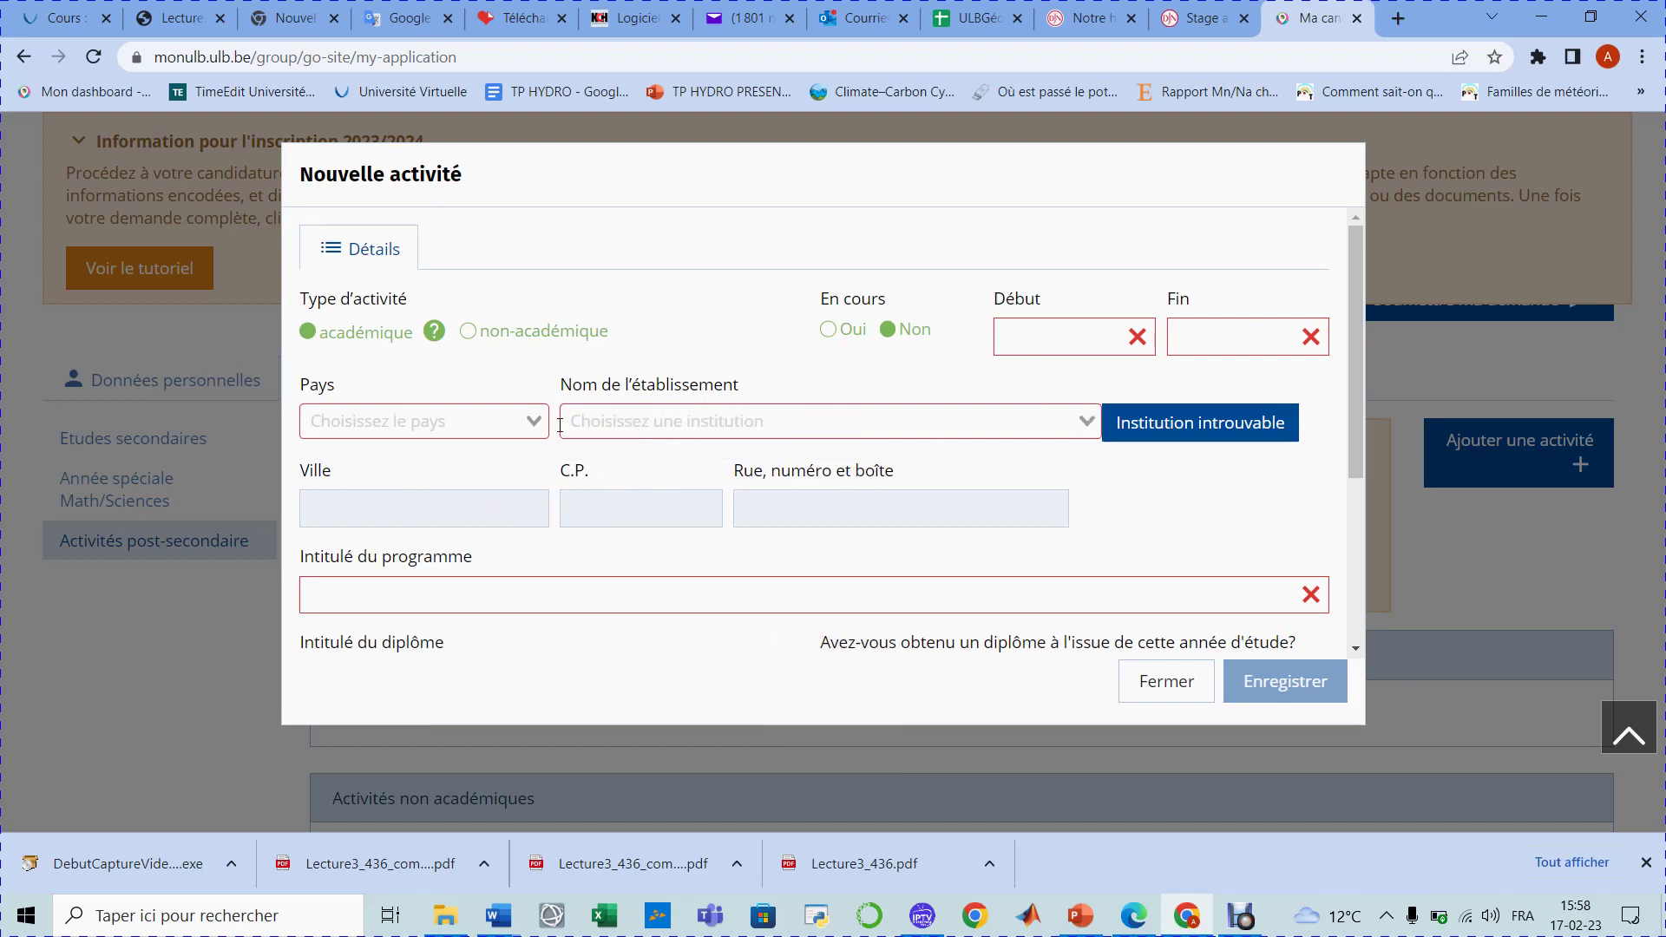
Step: Set the Pays of the new academic activity to Mauritanie
click(666, 423)
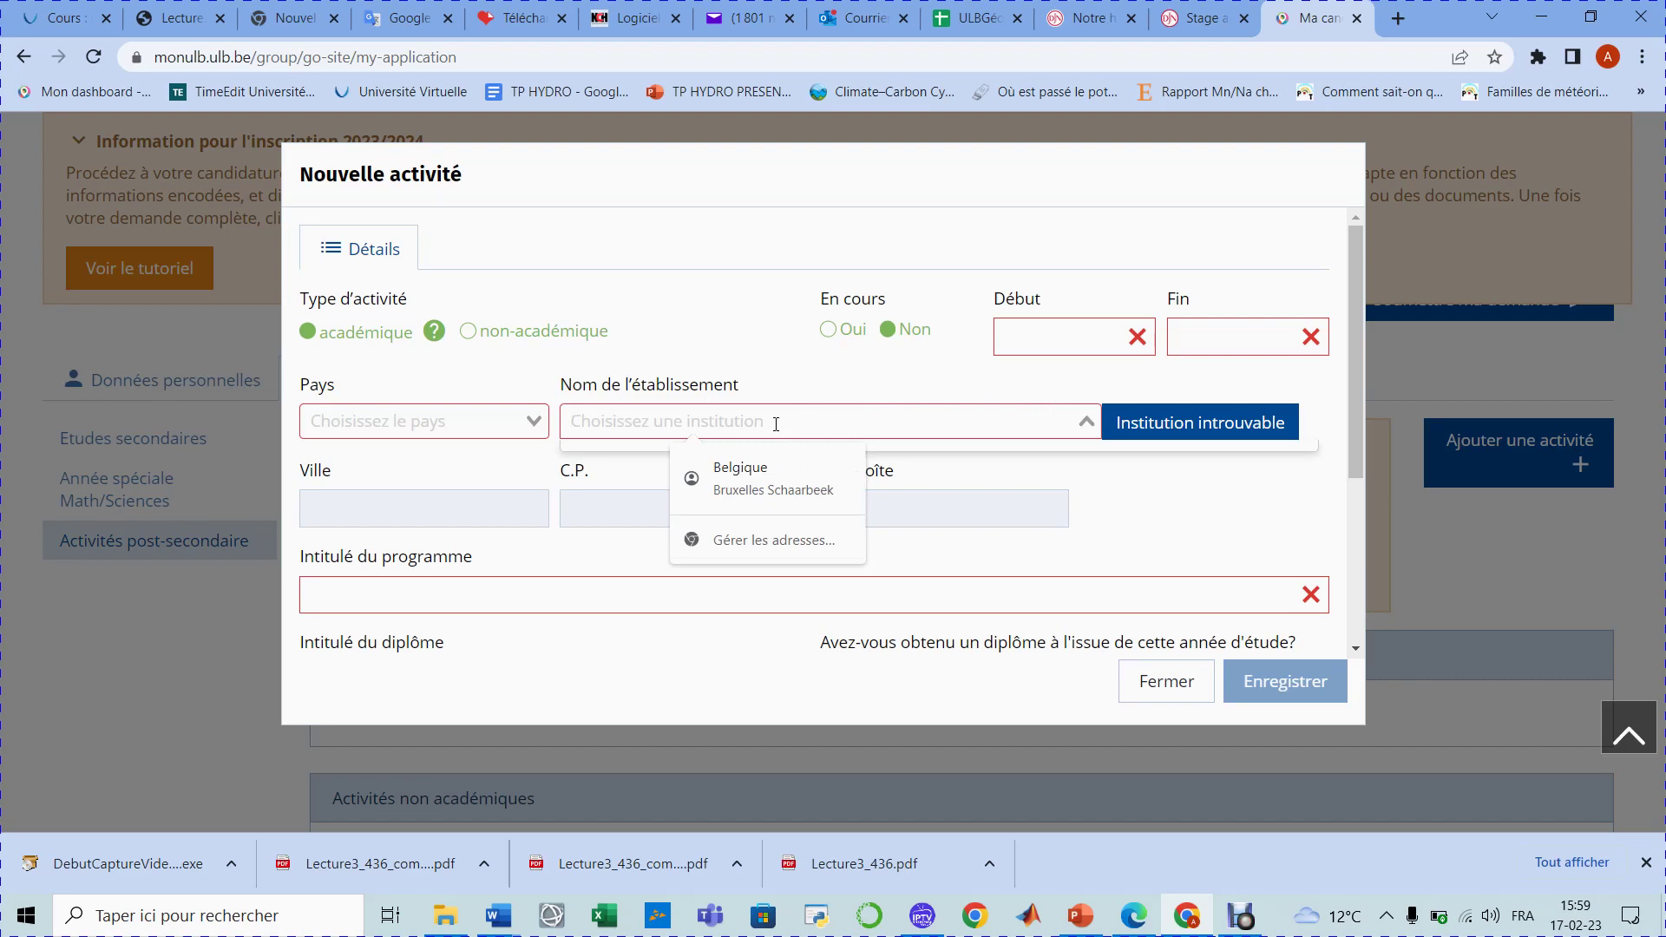
click(519, 423)
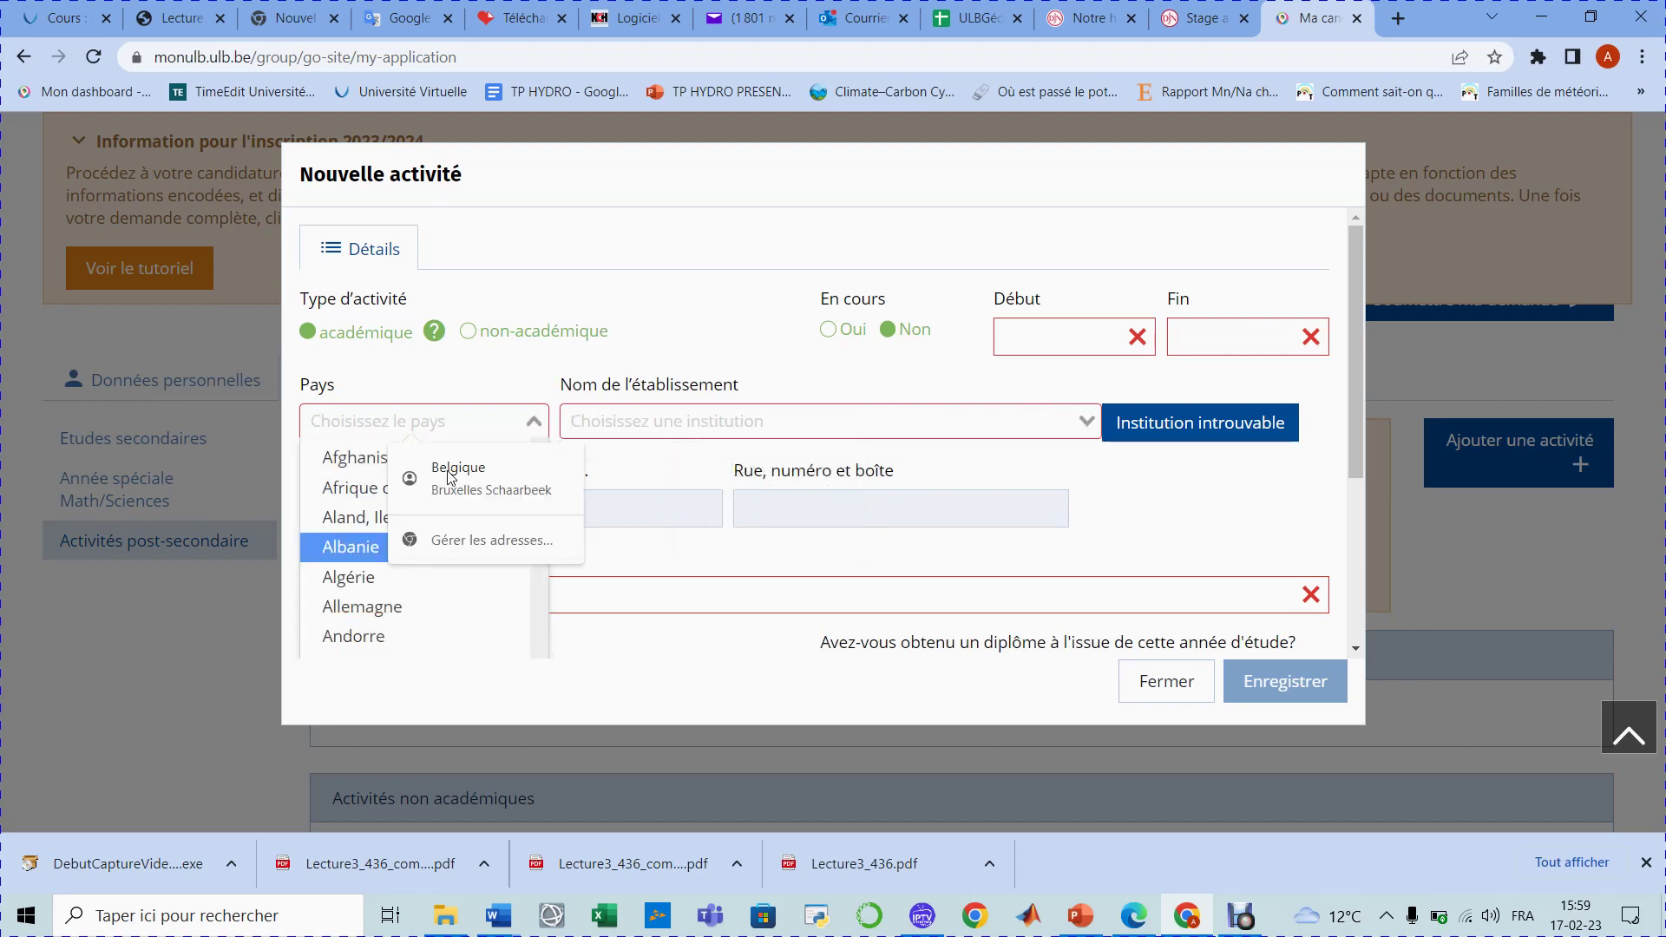
scroll(397, 612, down, 15)
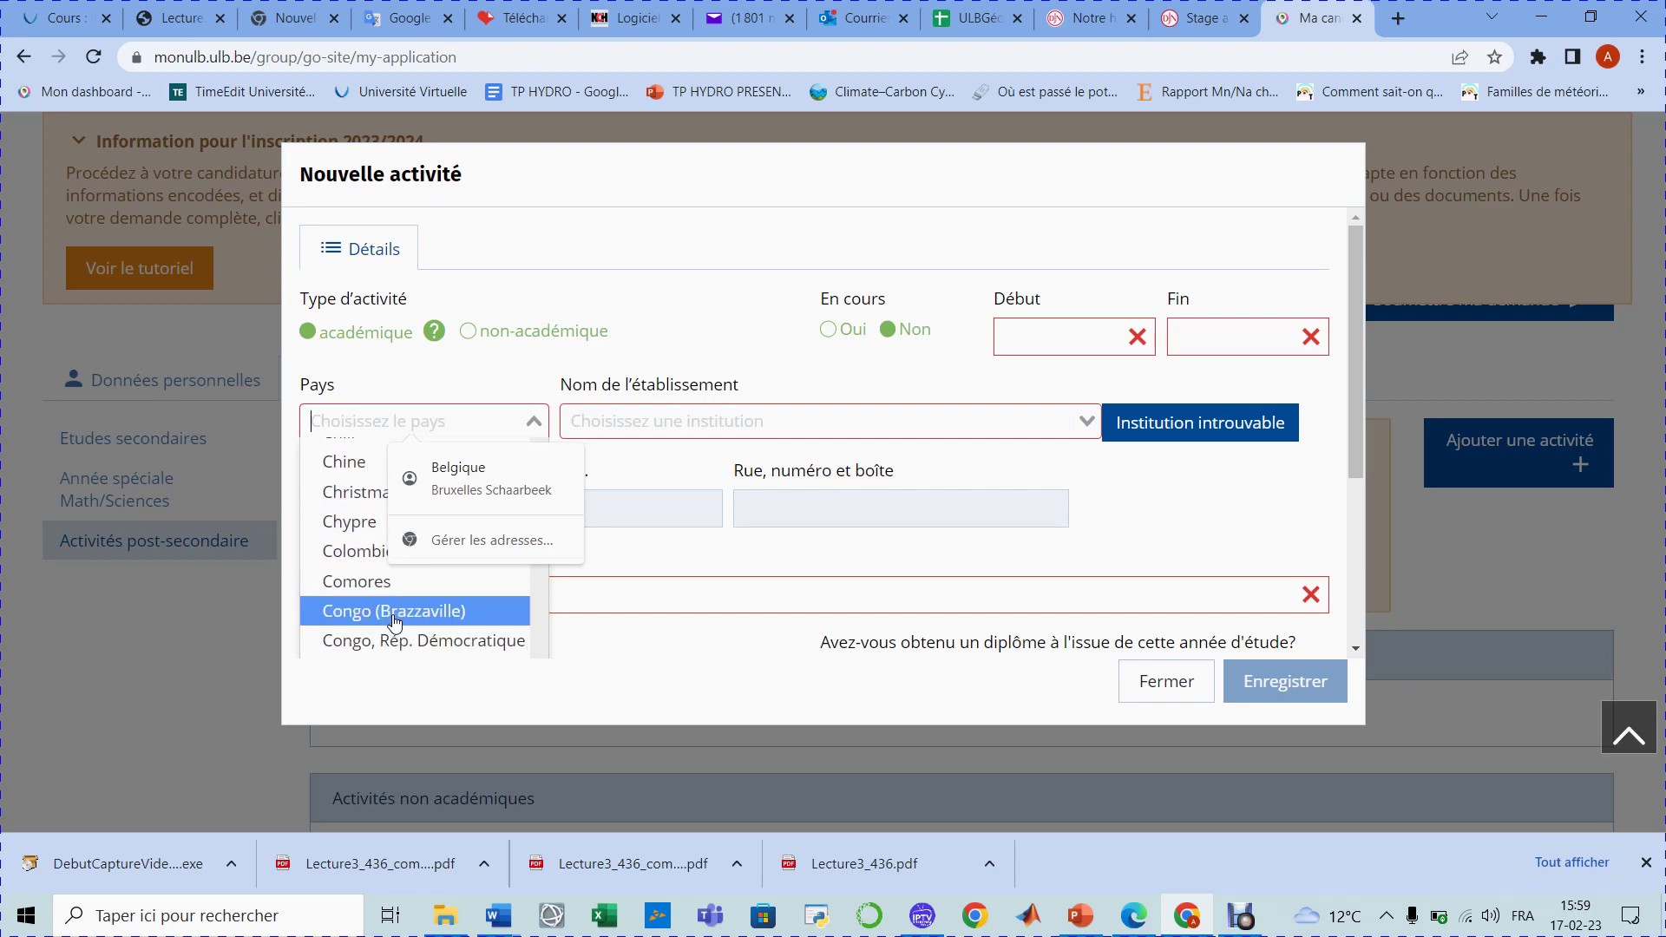
scroll(395, 621, down, 7)
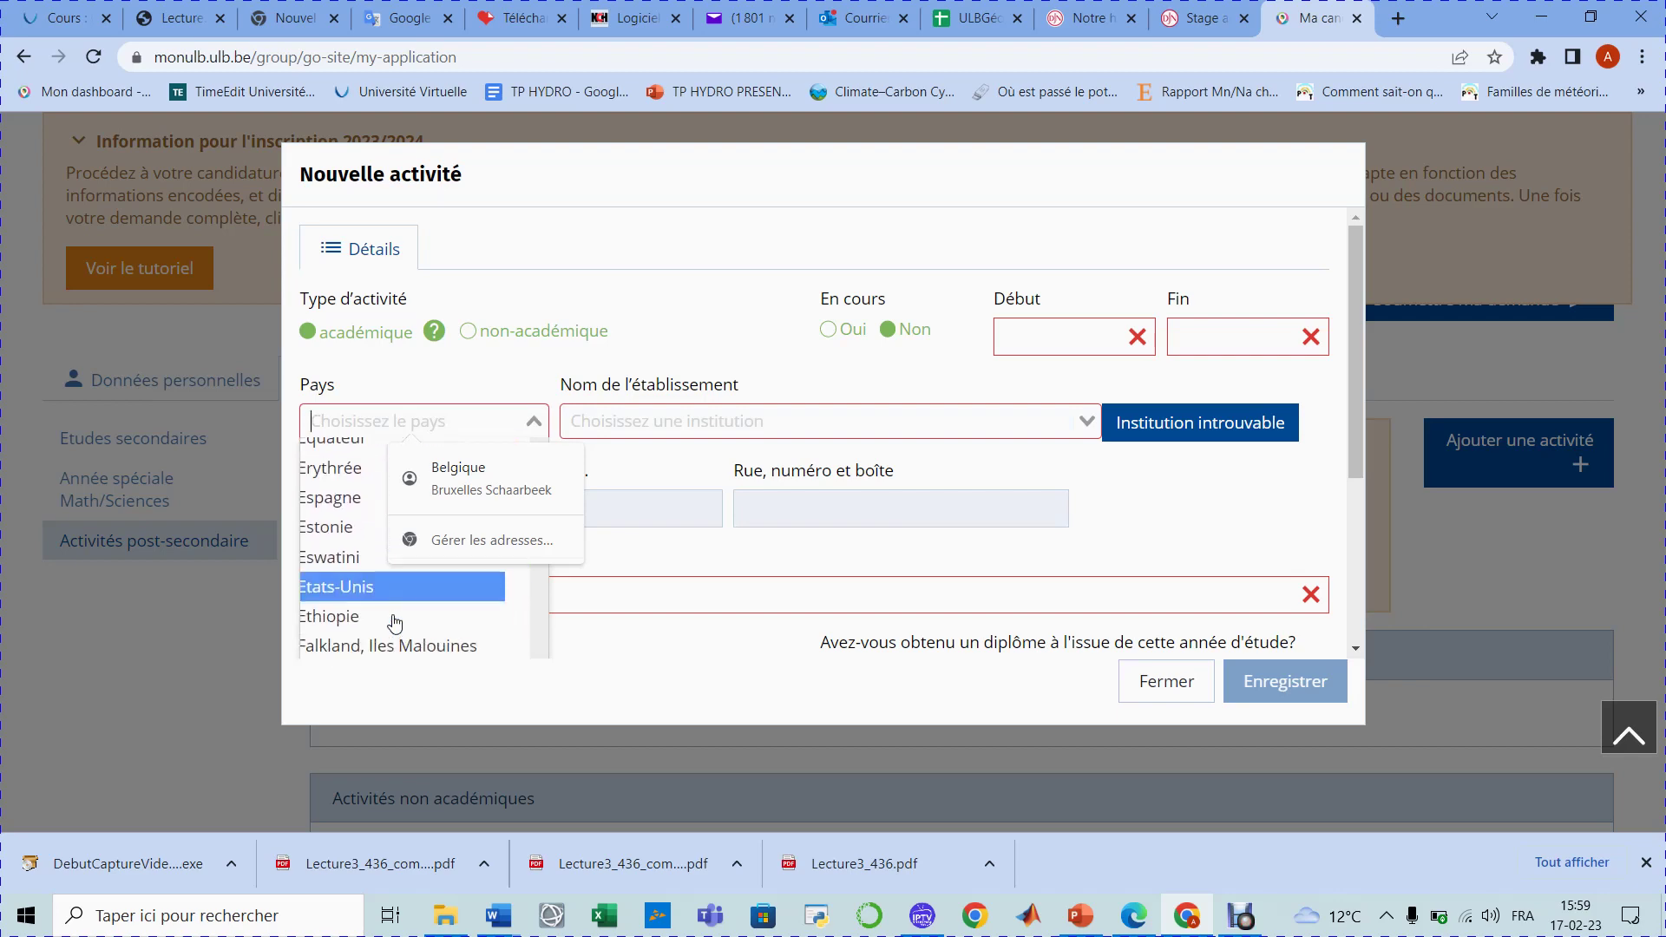
scroll(395, 621, down, 7)
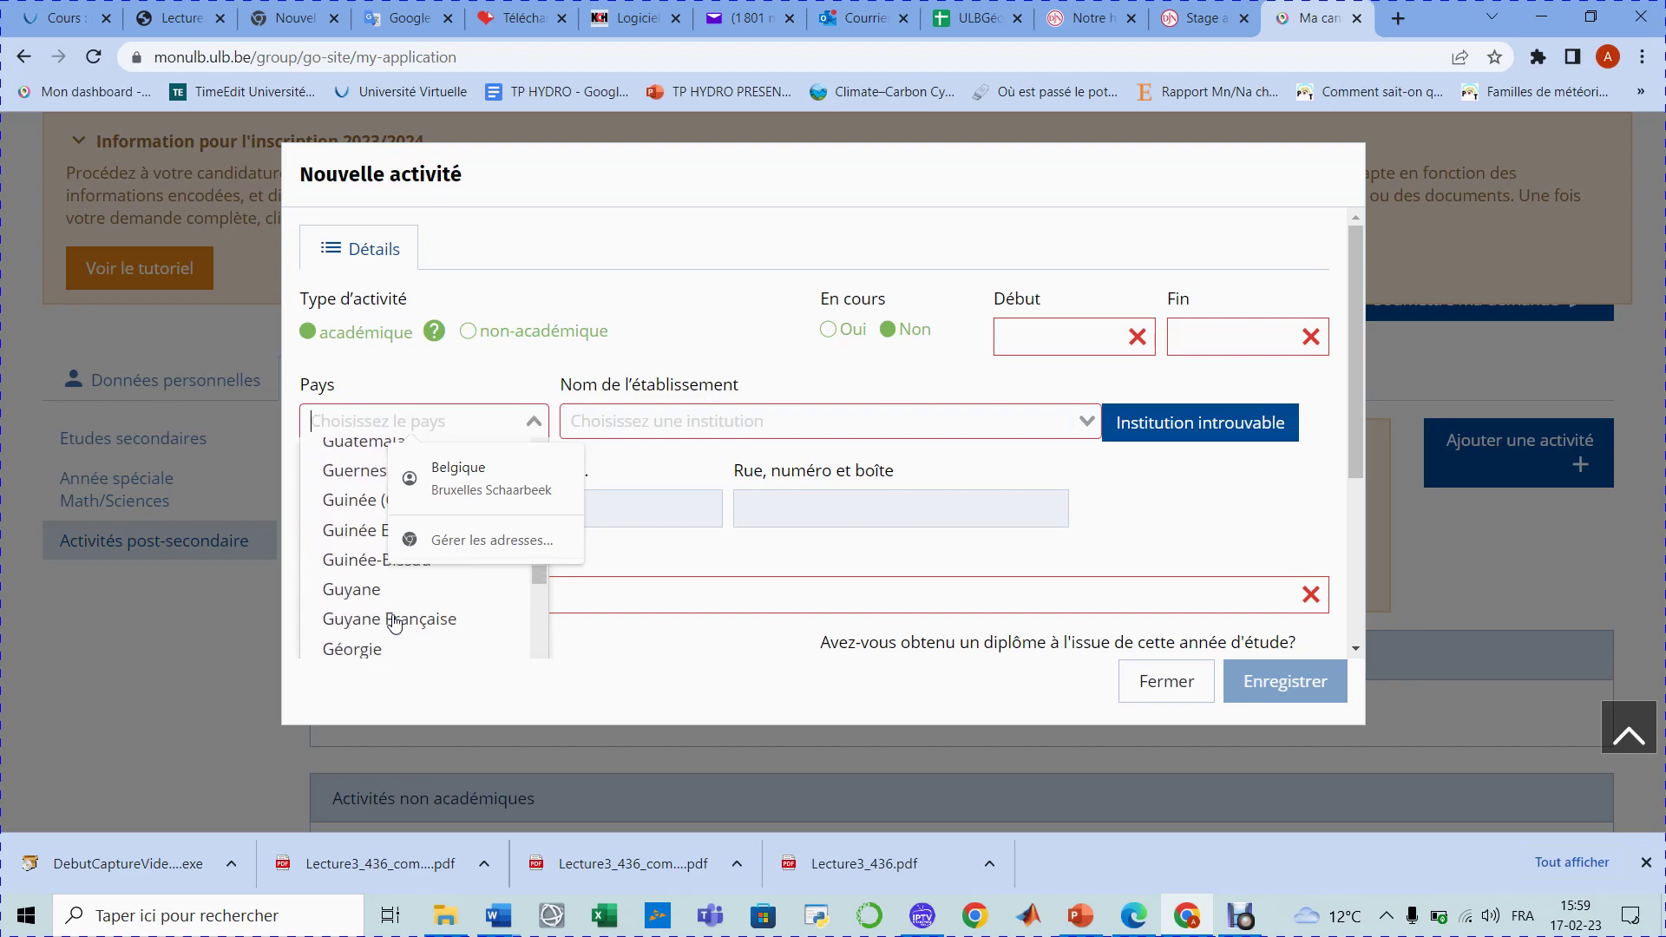
scroll(395, 621, down, 11)
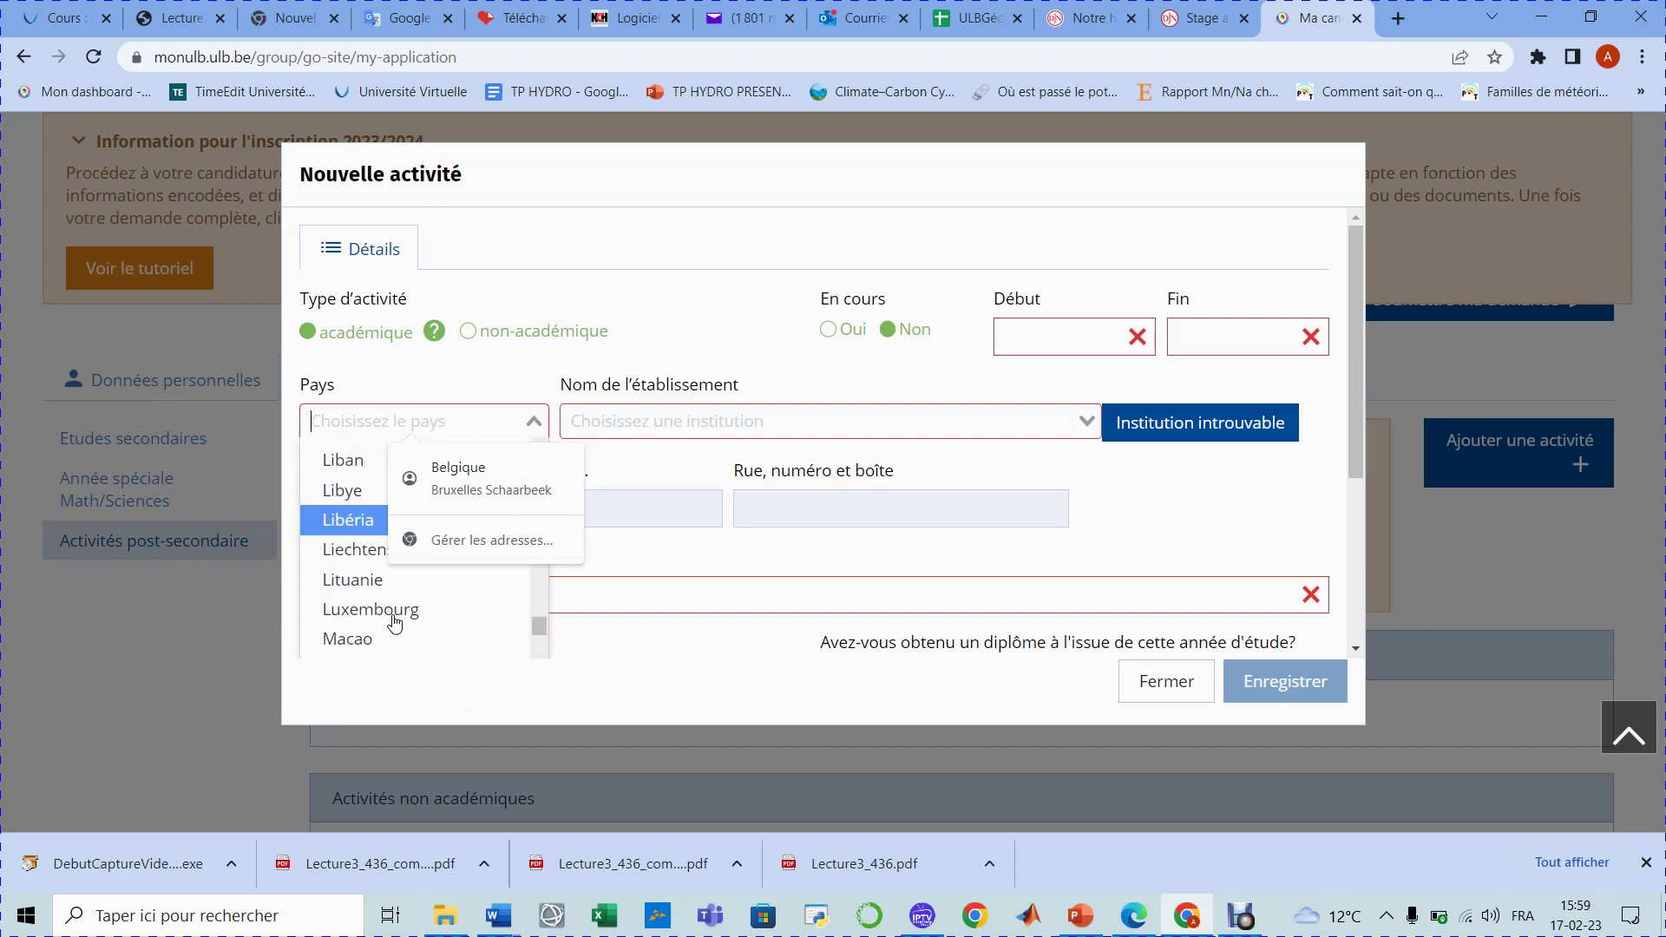
scroll(395, 621, down, 3)
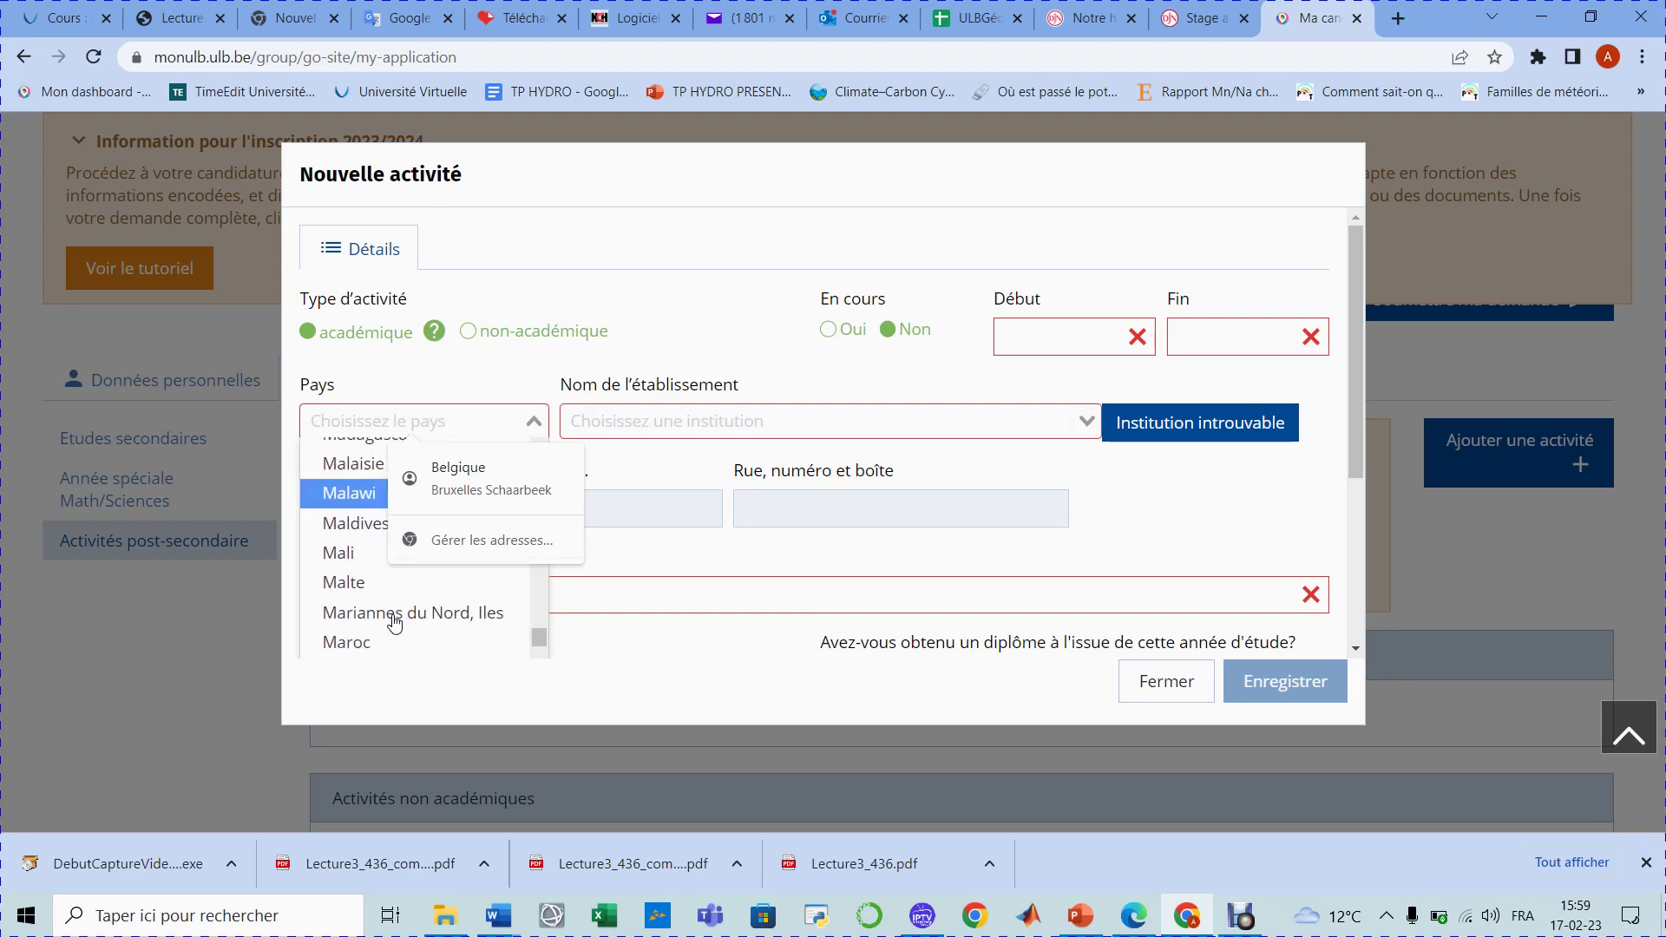
scroll(395, 622, down, 5)
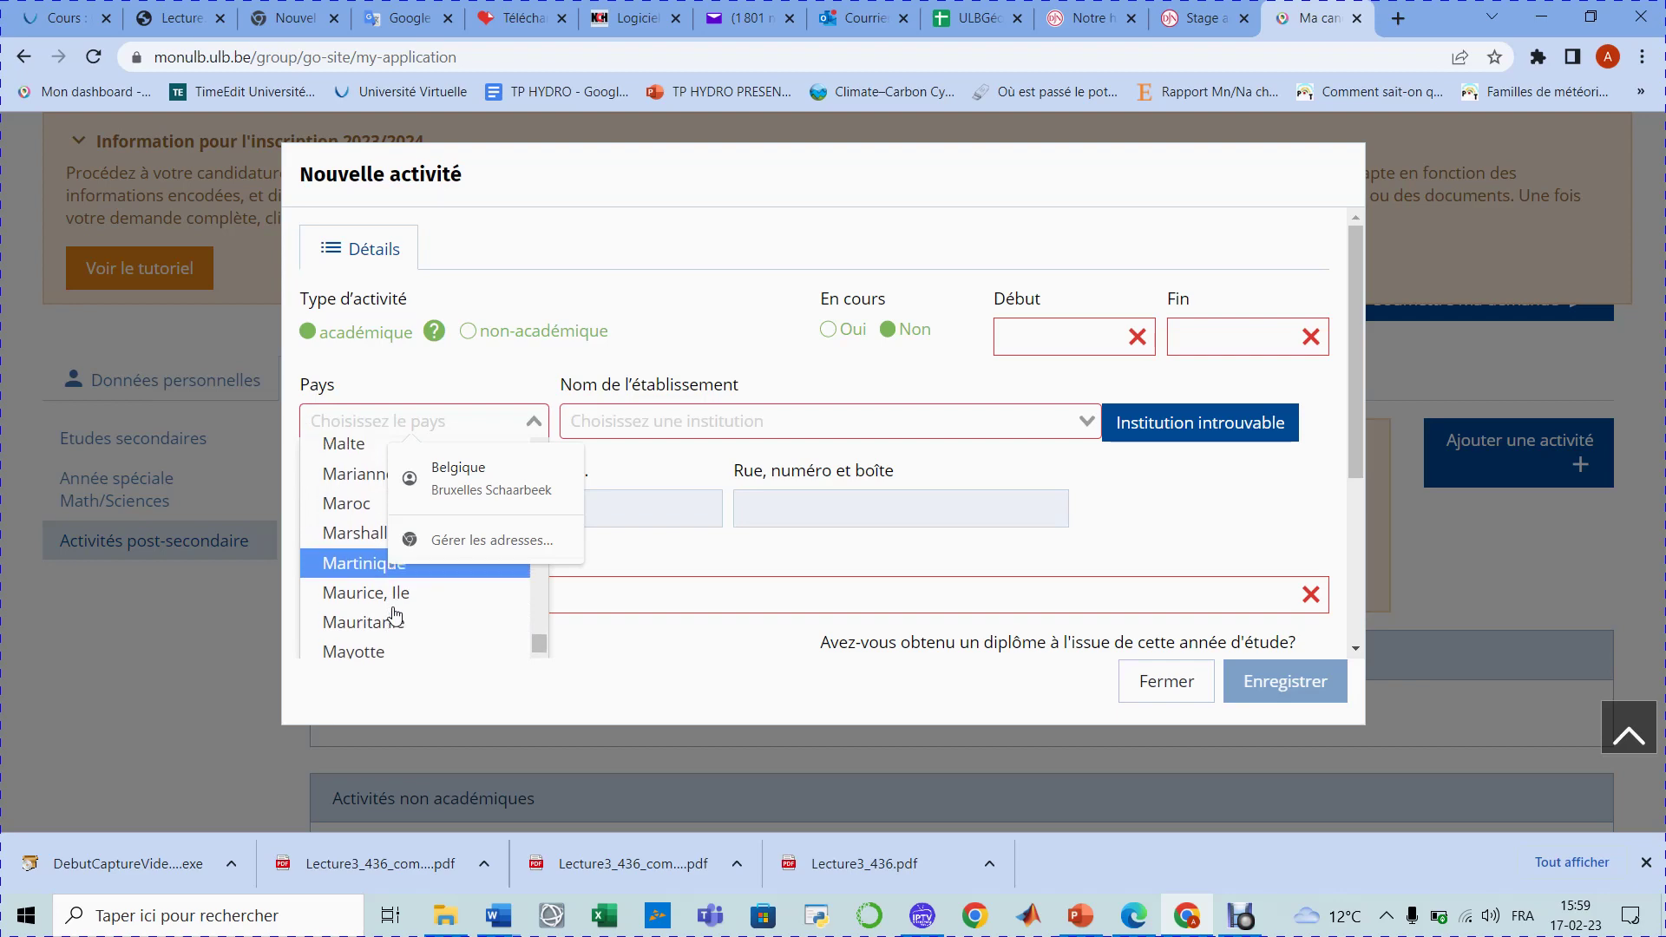
click(392, 620)
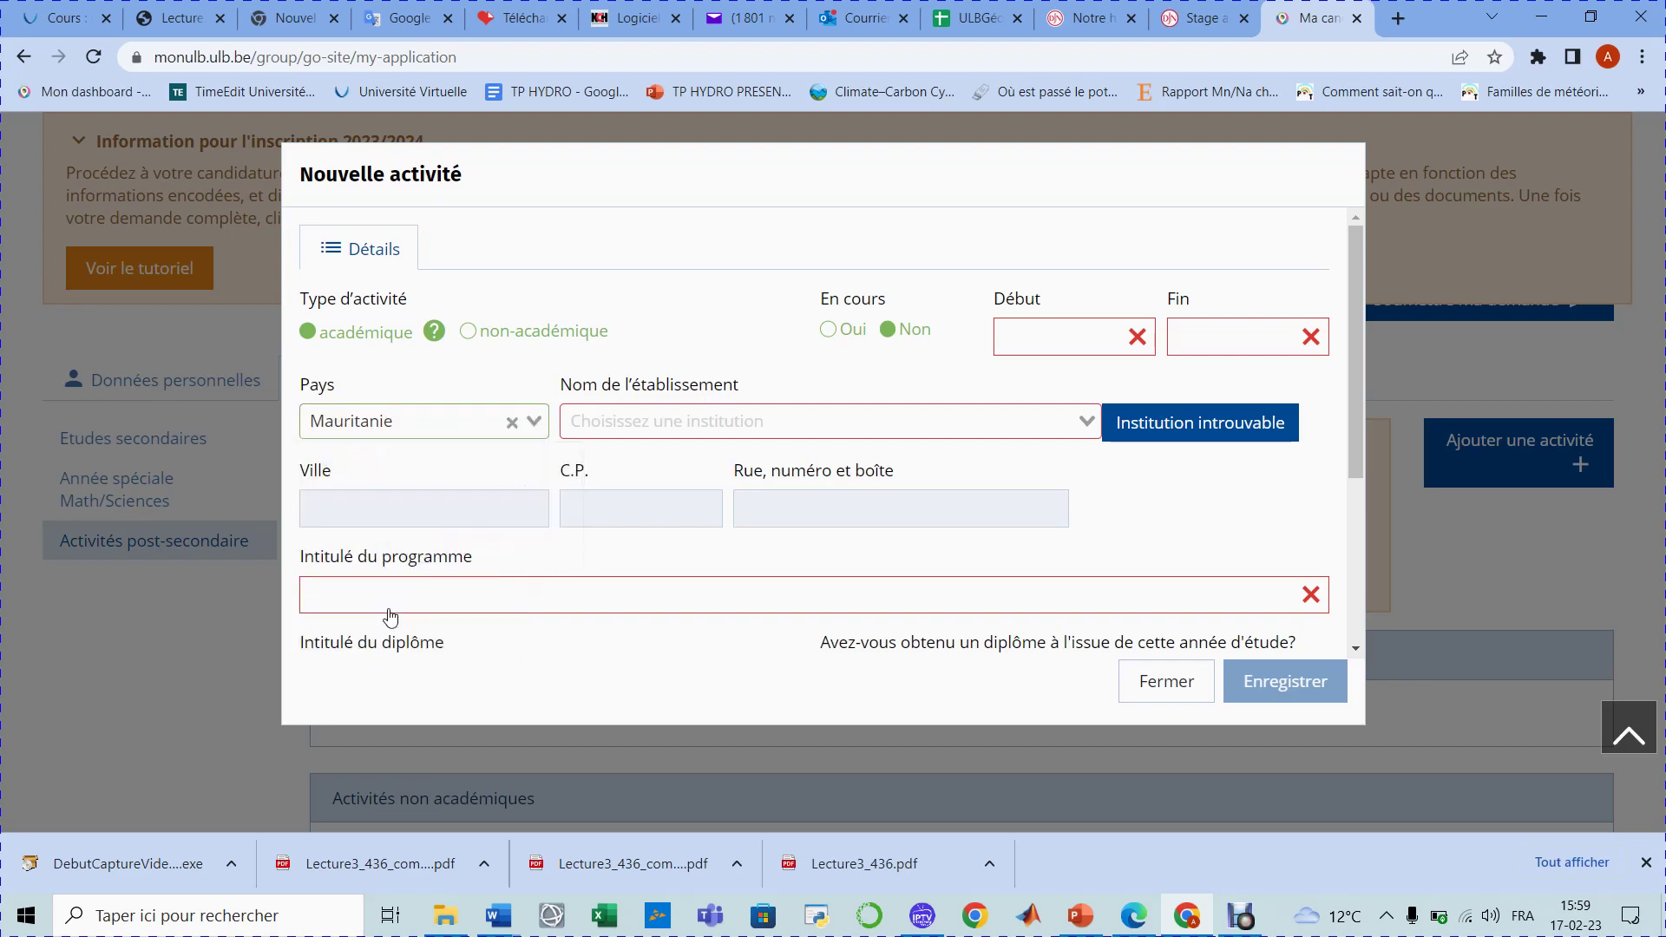
Step: Declare the institution as introuvable and enter Université de Nouakchott Al-Aasriya manually as the Nom de l'établissement
click(736, 420)
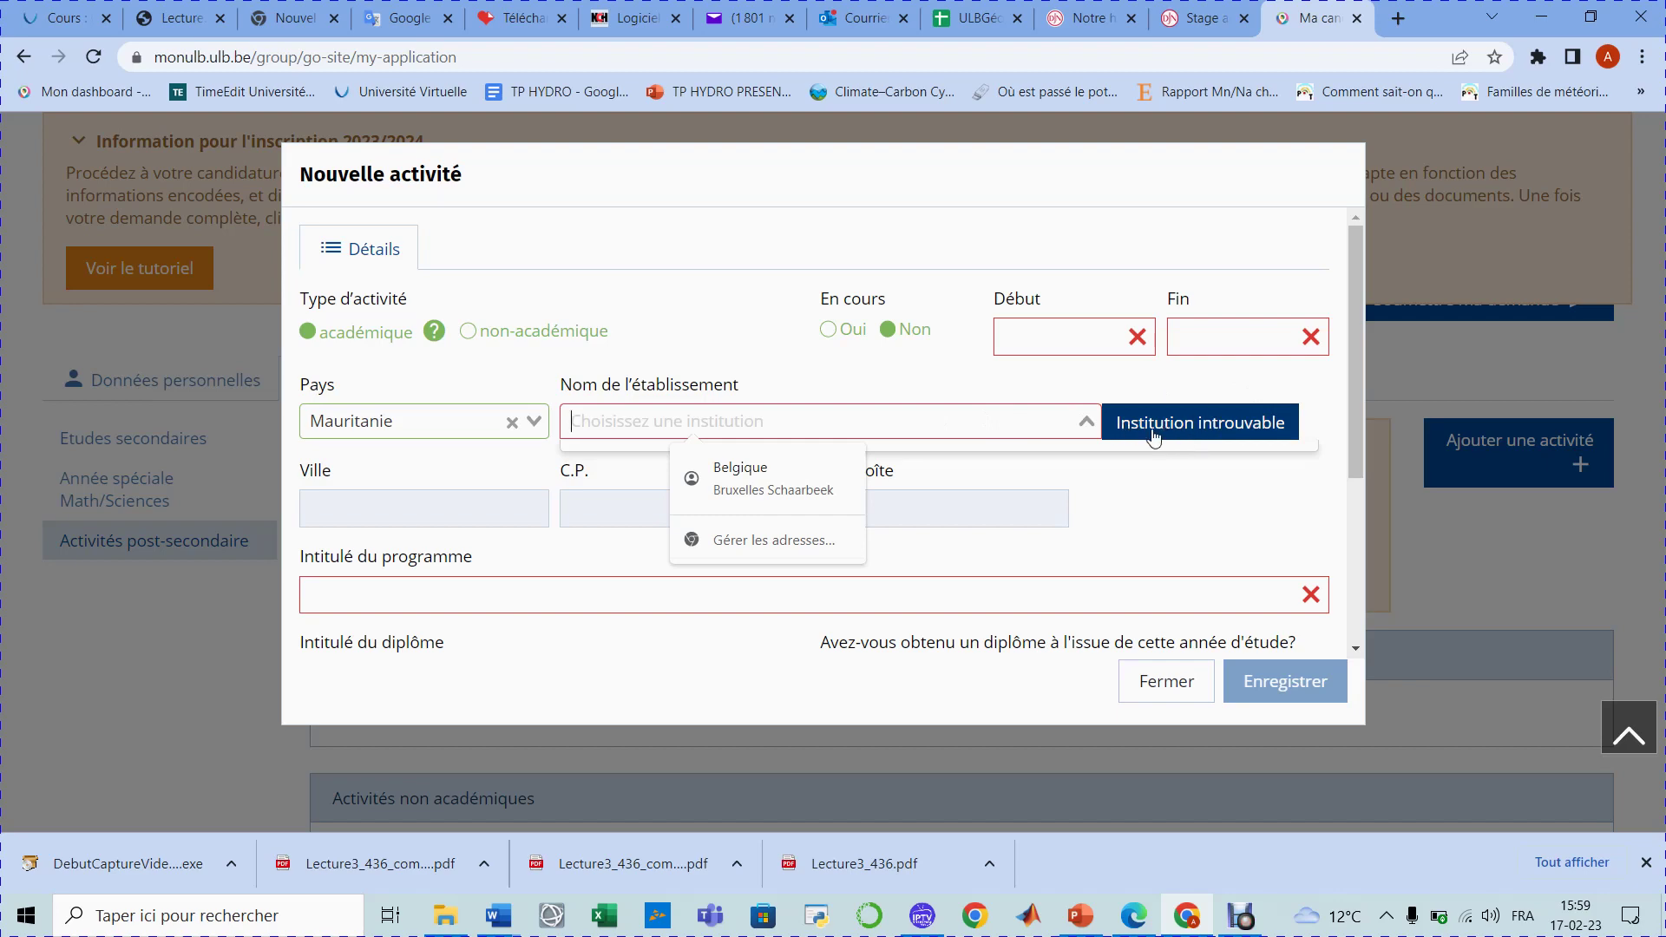
click(1201, 431)
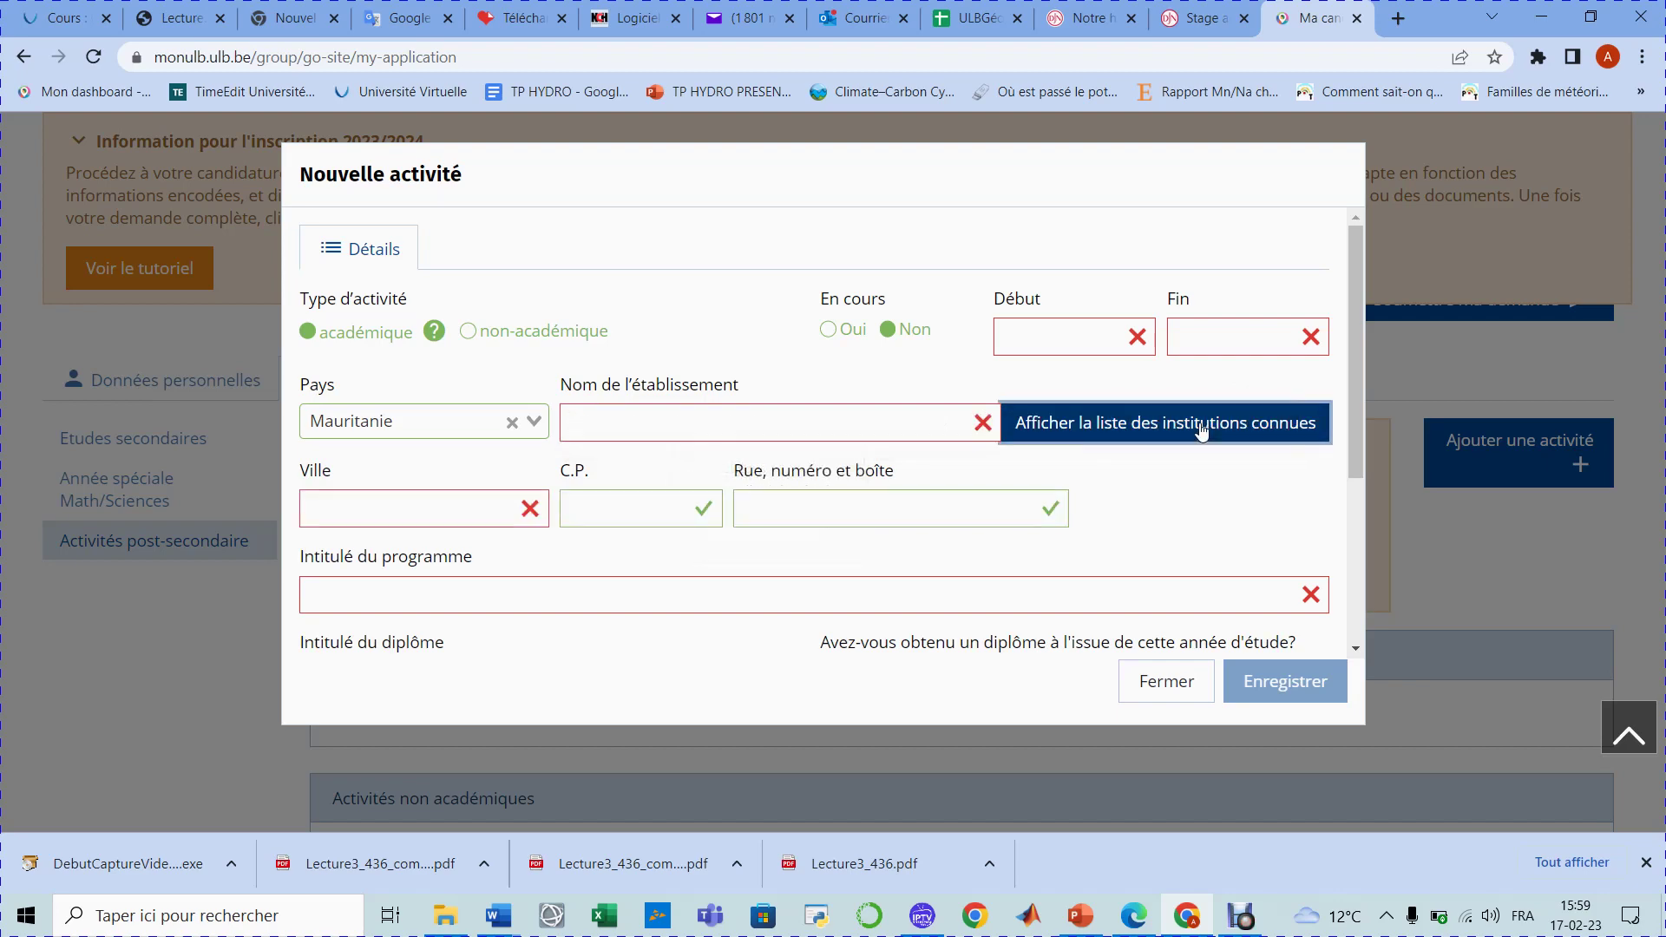
click(773, 426)
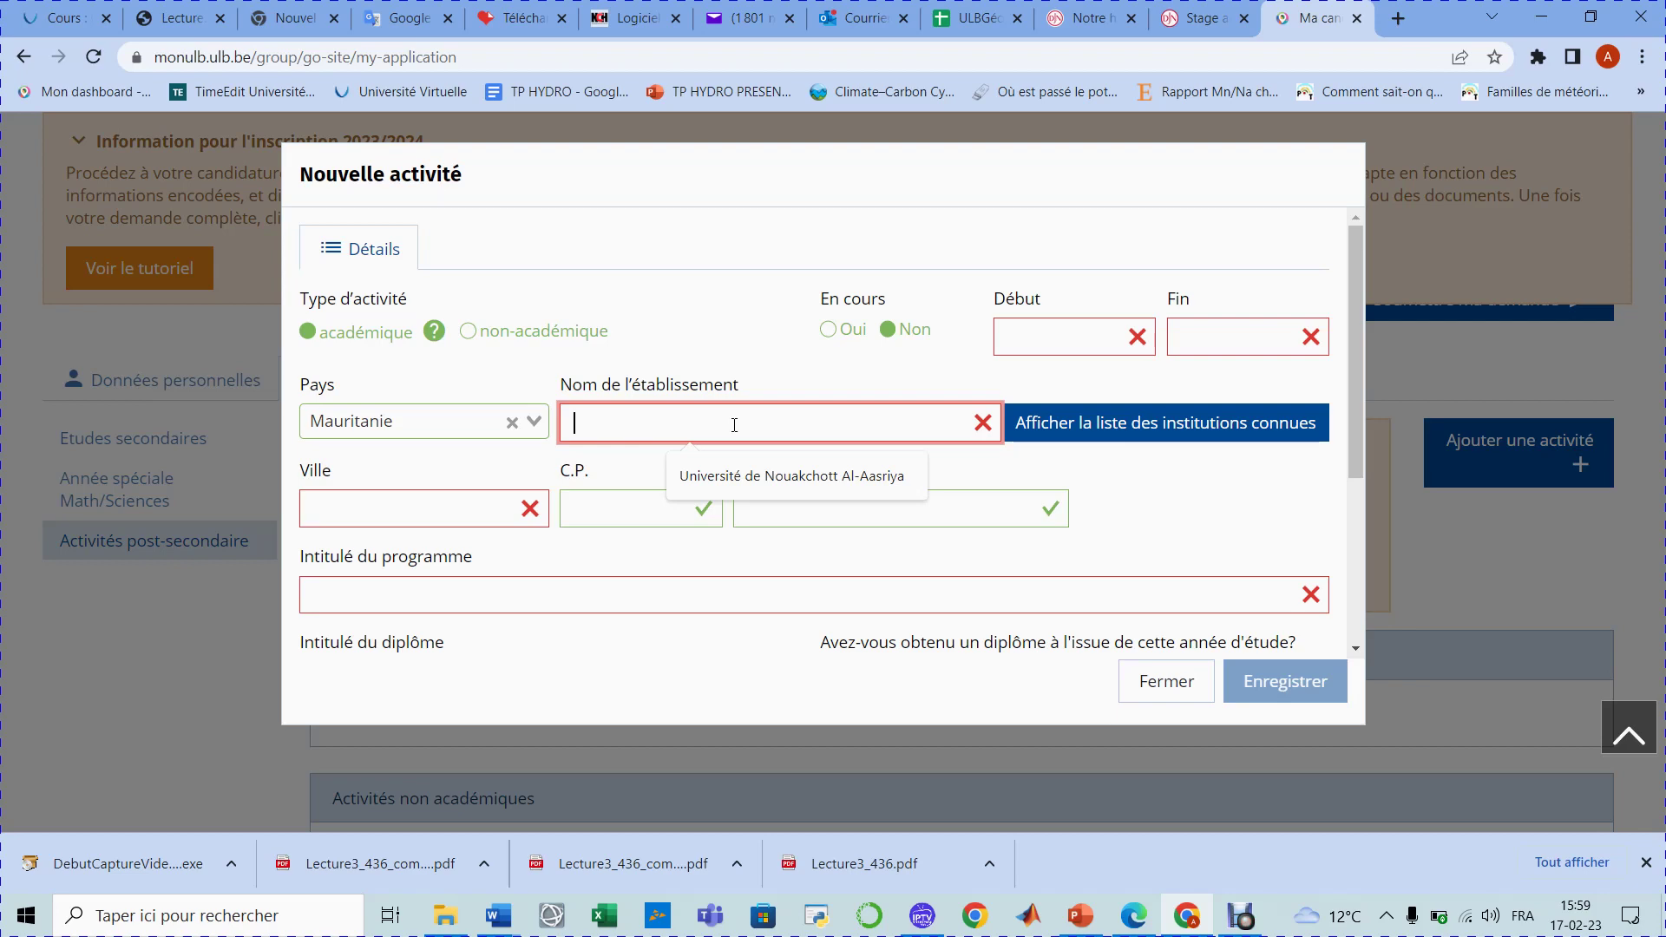
click(763, 475)
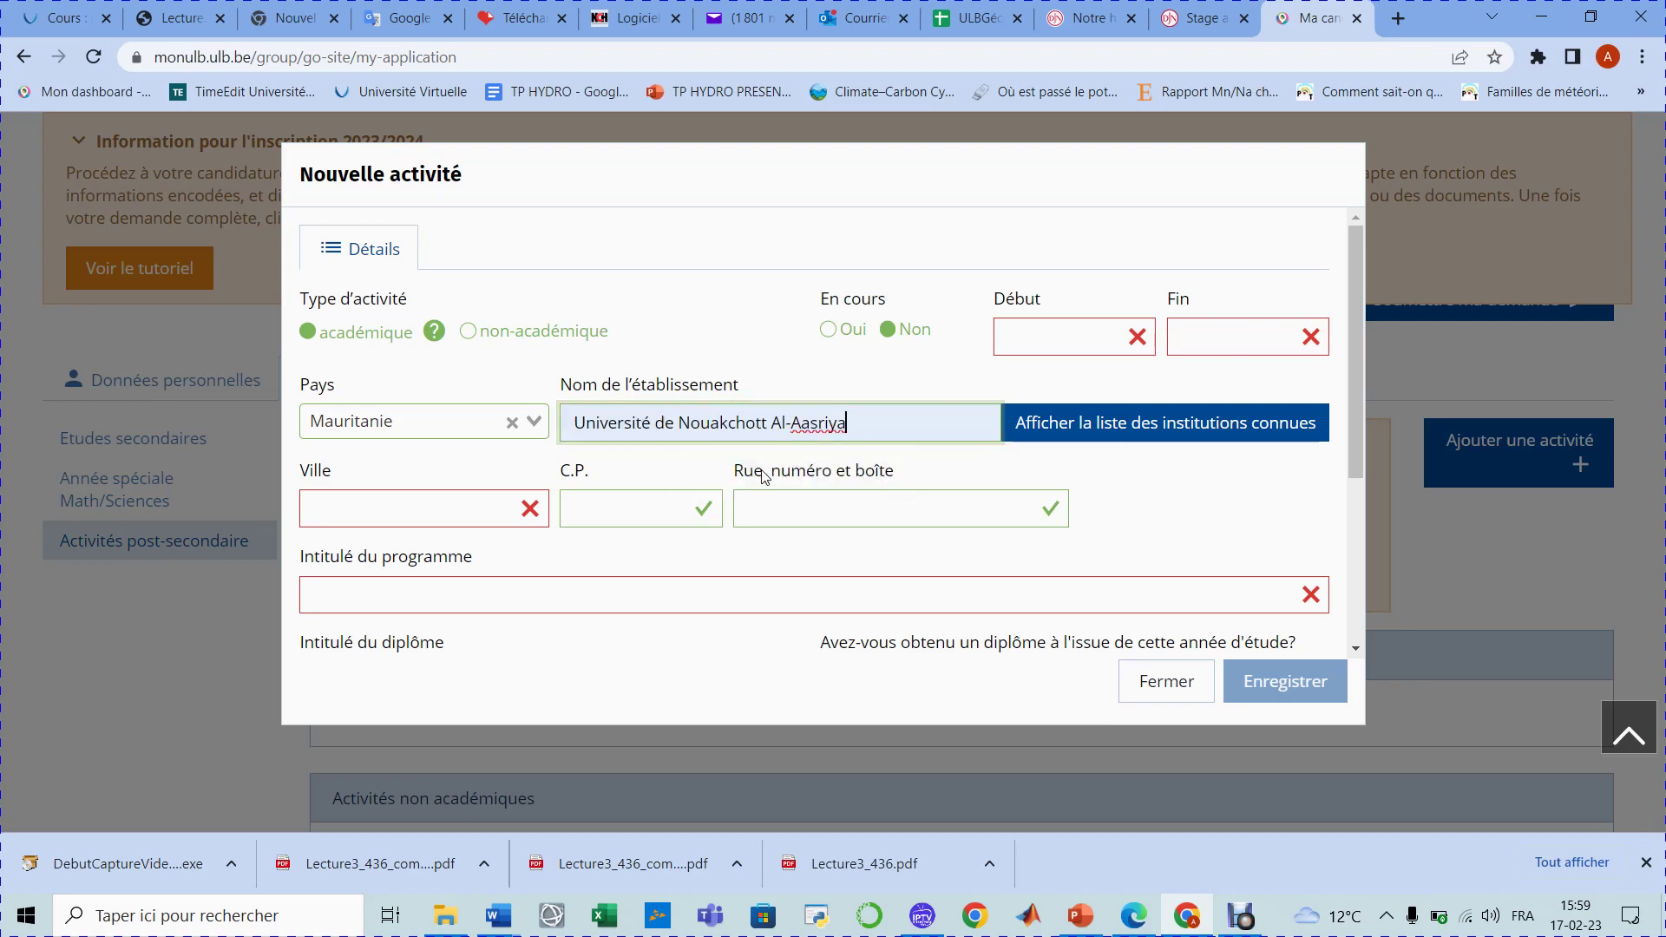
Step: Review the activity's address, programme, diploma, credits, Mention choices and Début/Fin date fields without filling them in
click(414, 515)
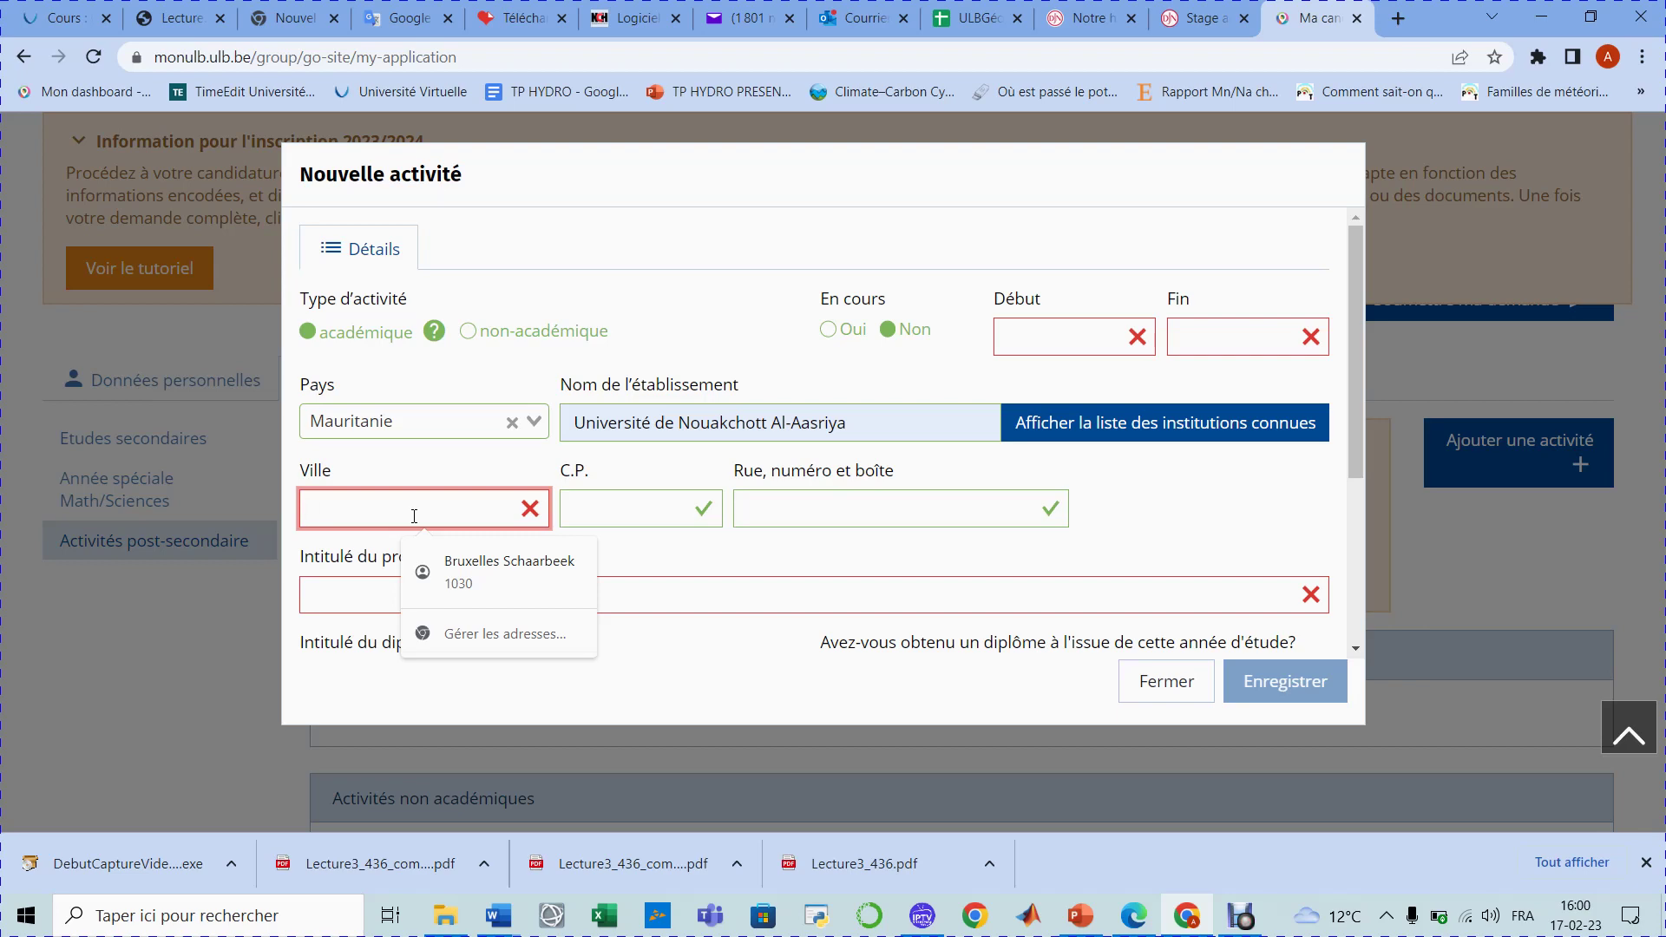
click(808, 505)
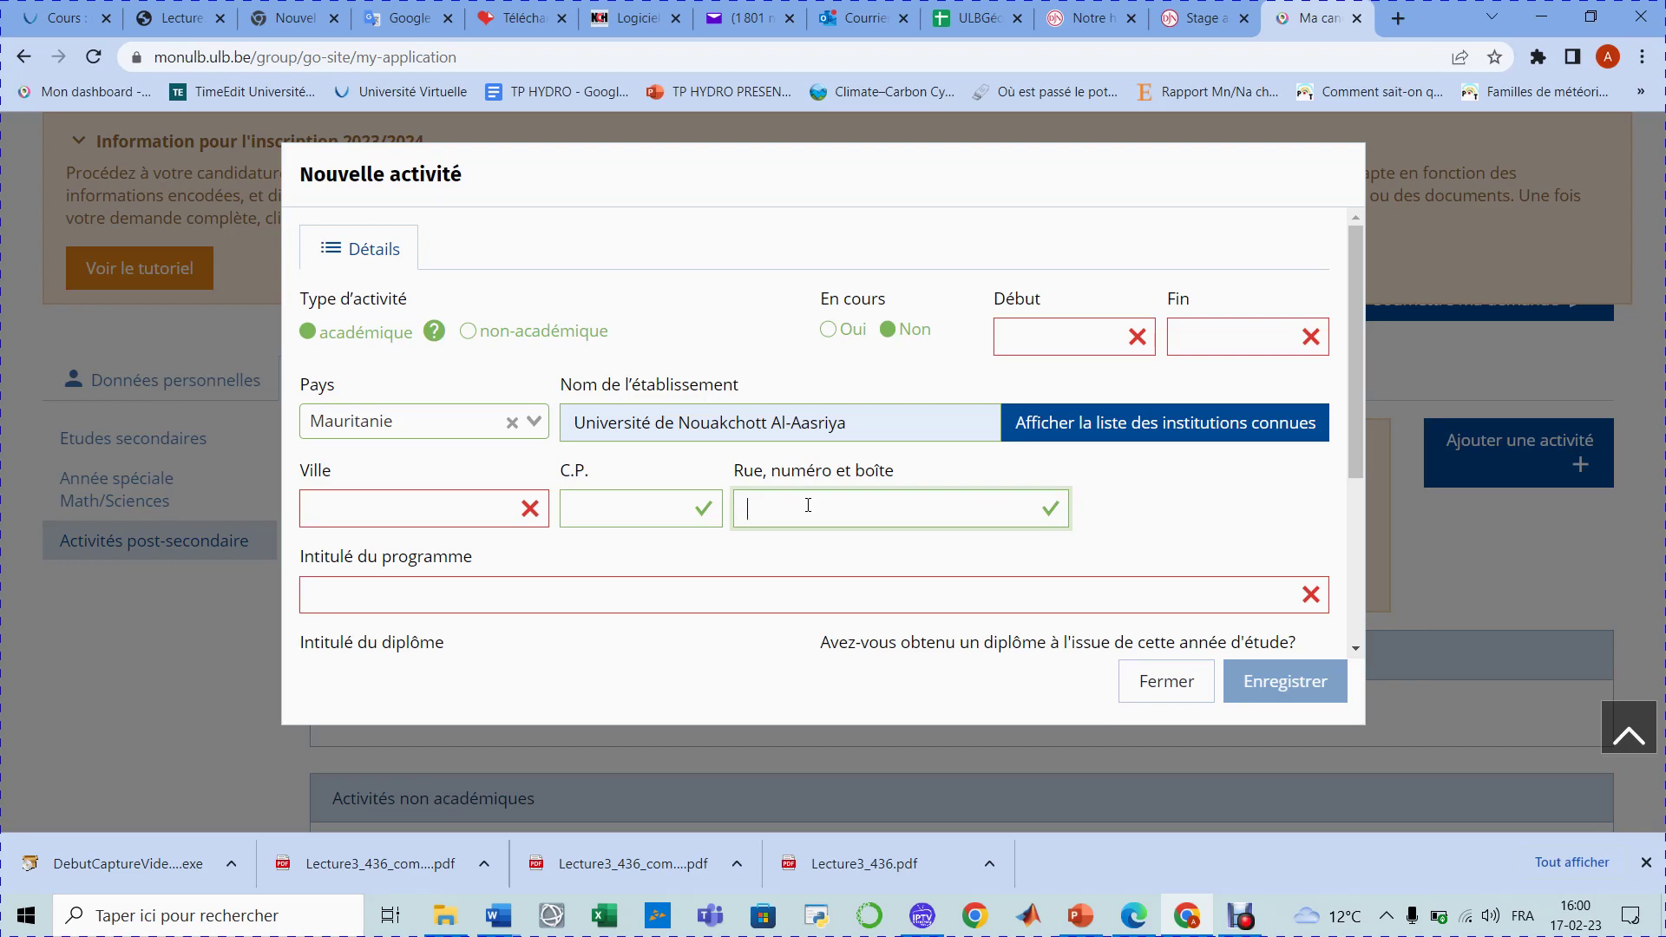
click(410, 599)
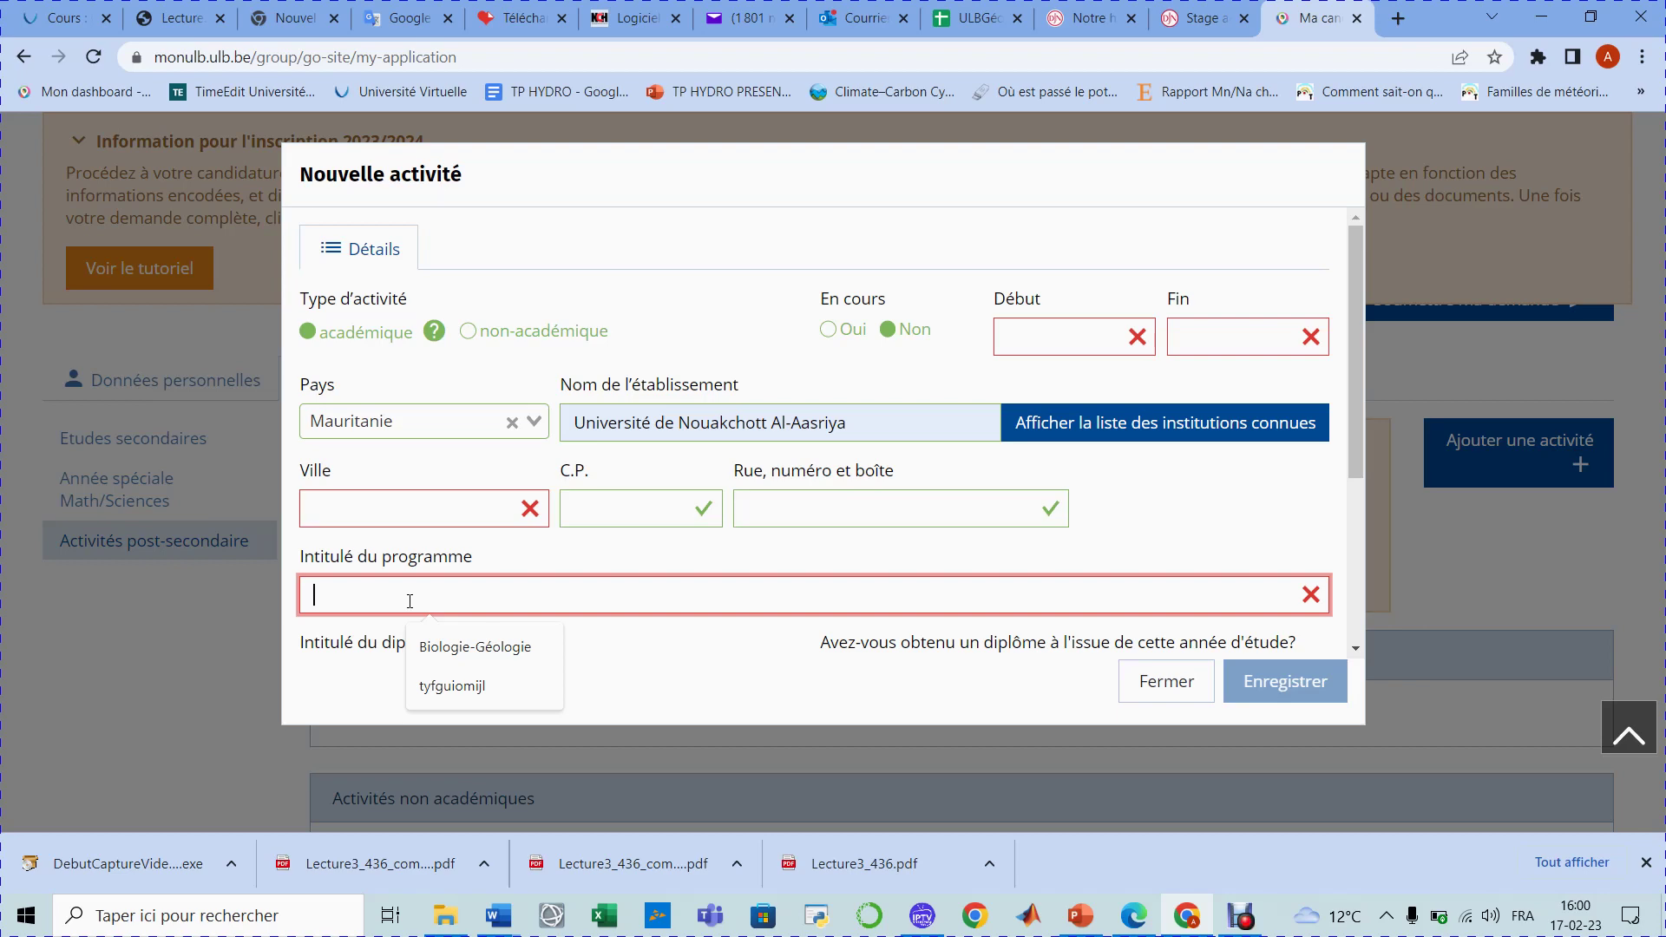
scroll(410, 601, down, 2)
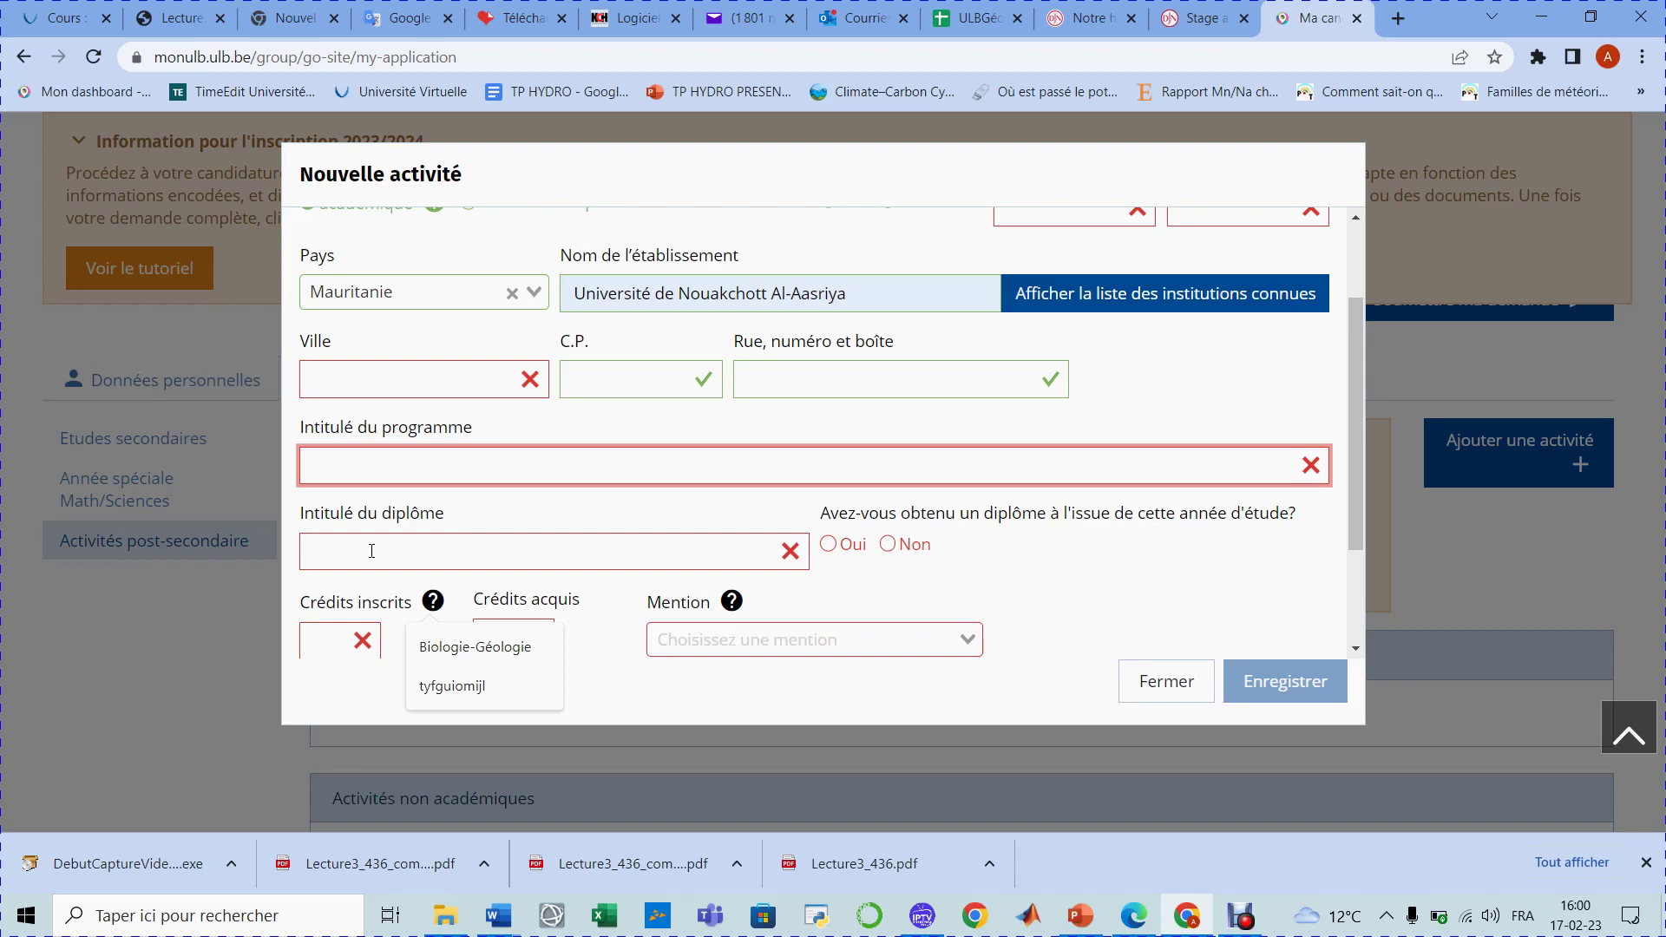
scroll(371, 551, down, 2)
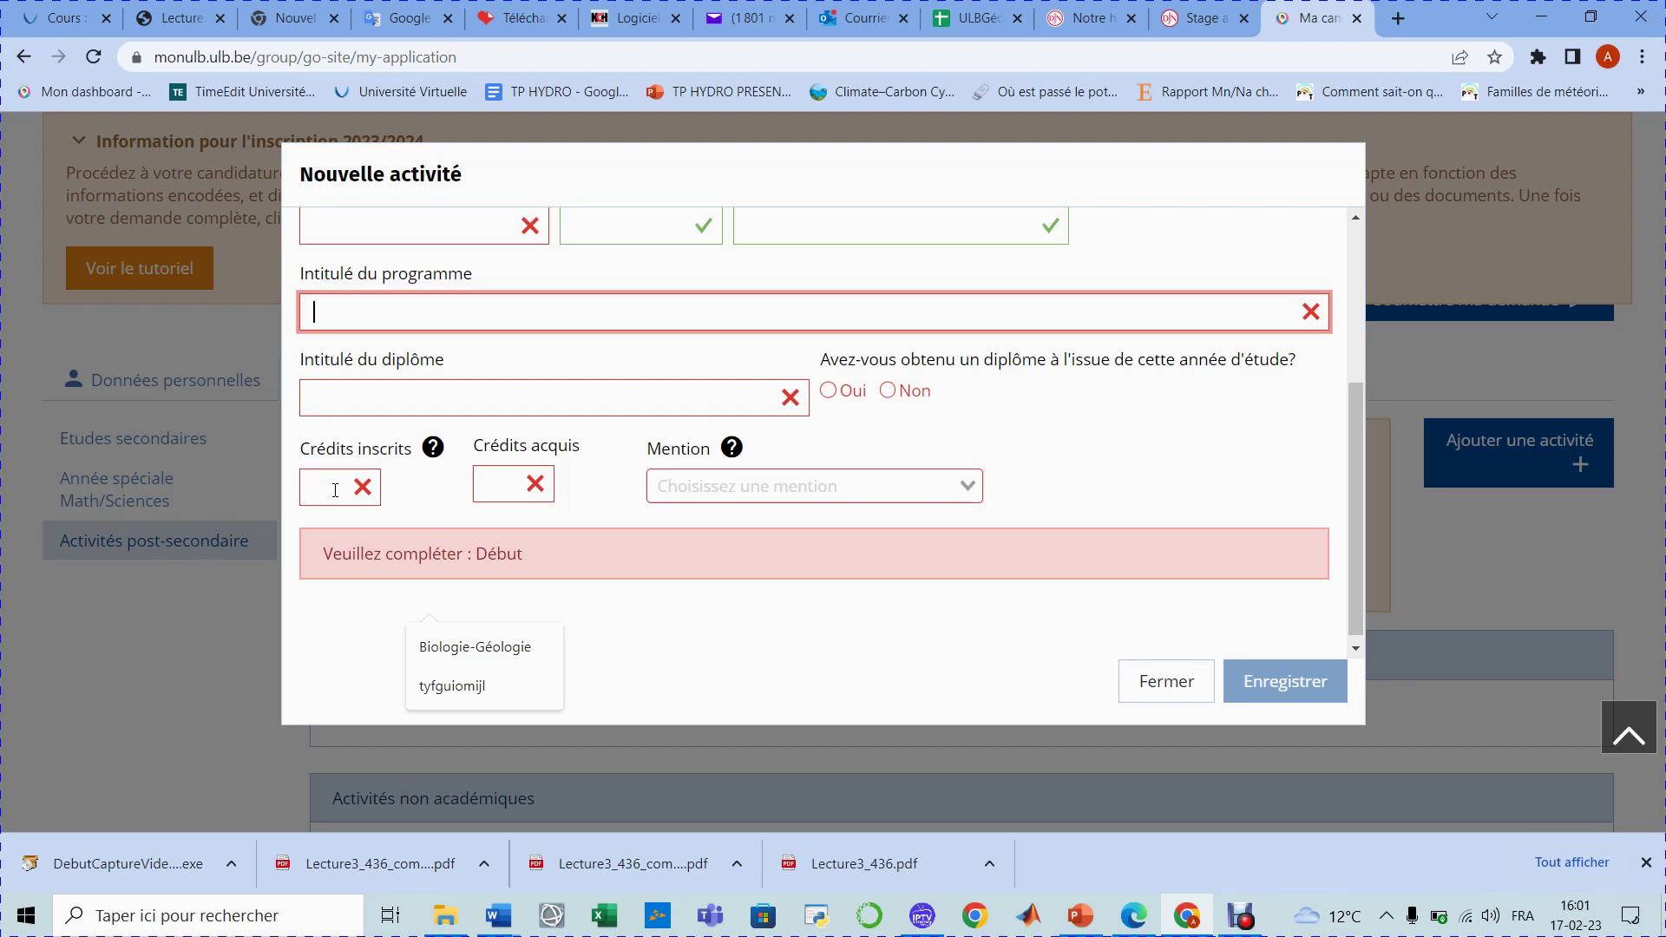
click(779, 487)
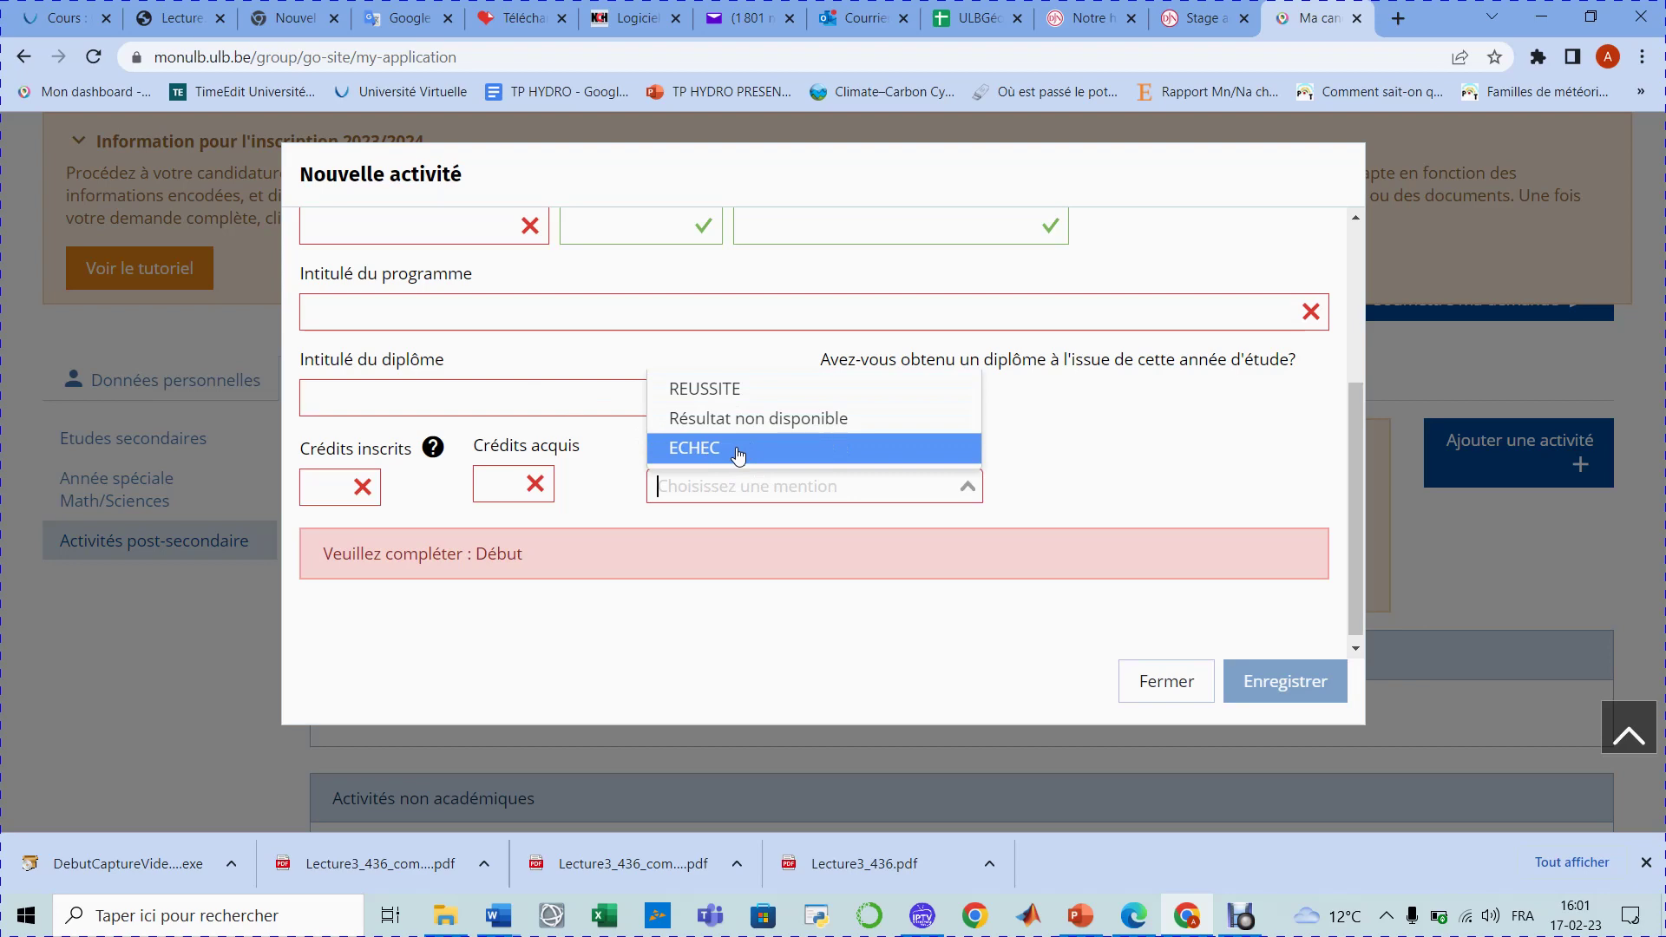
click(572, 686)
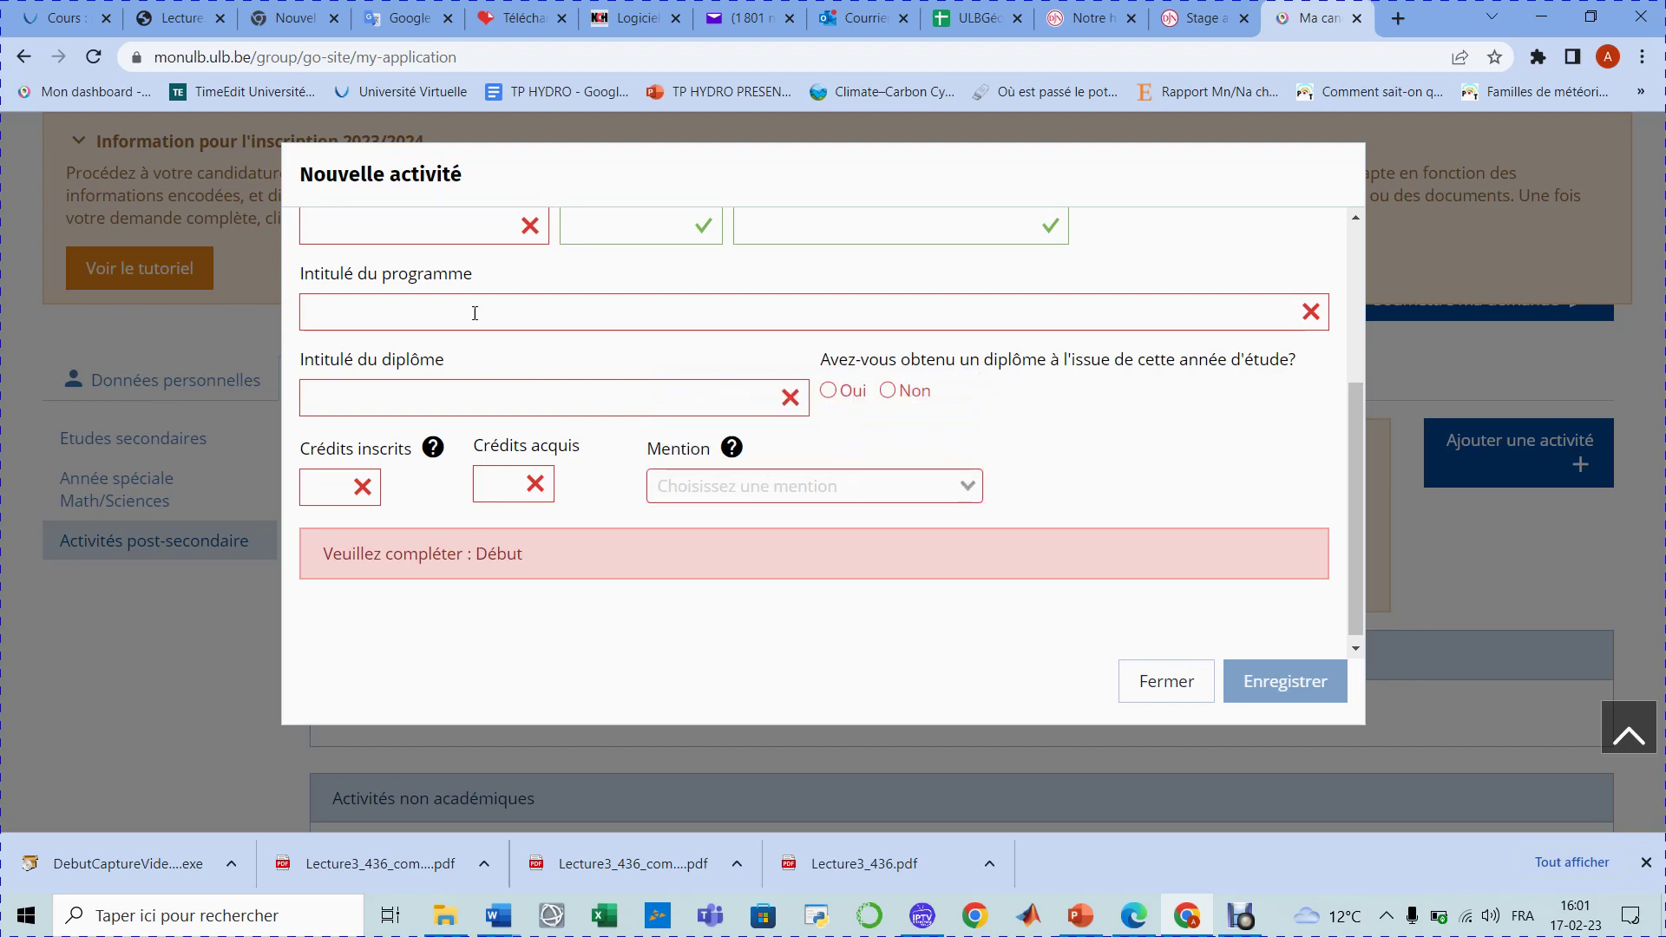
scroll(470, 307, up, 3)
scroll(469, 307, down, 1)
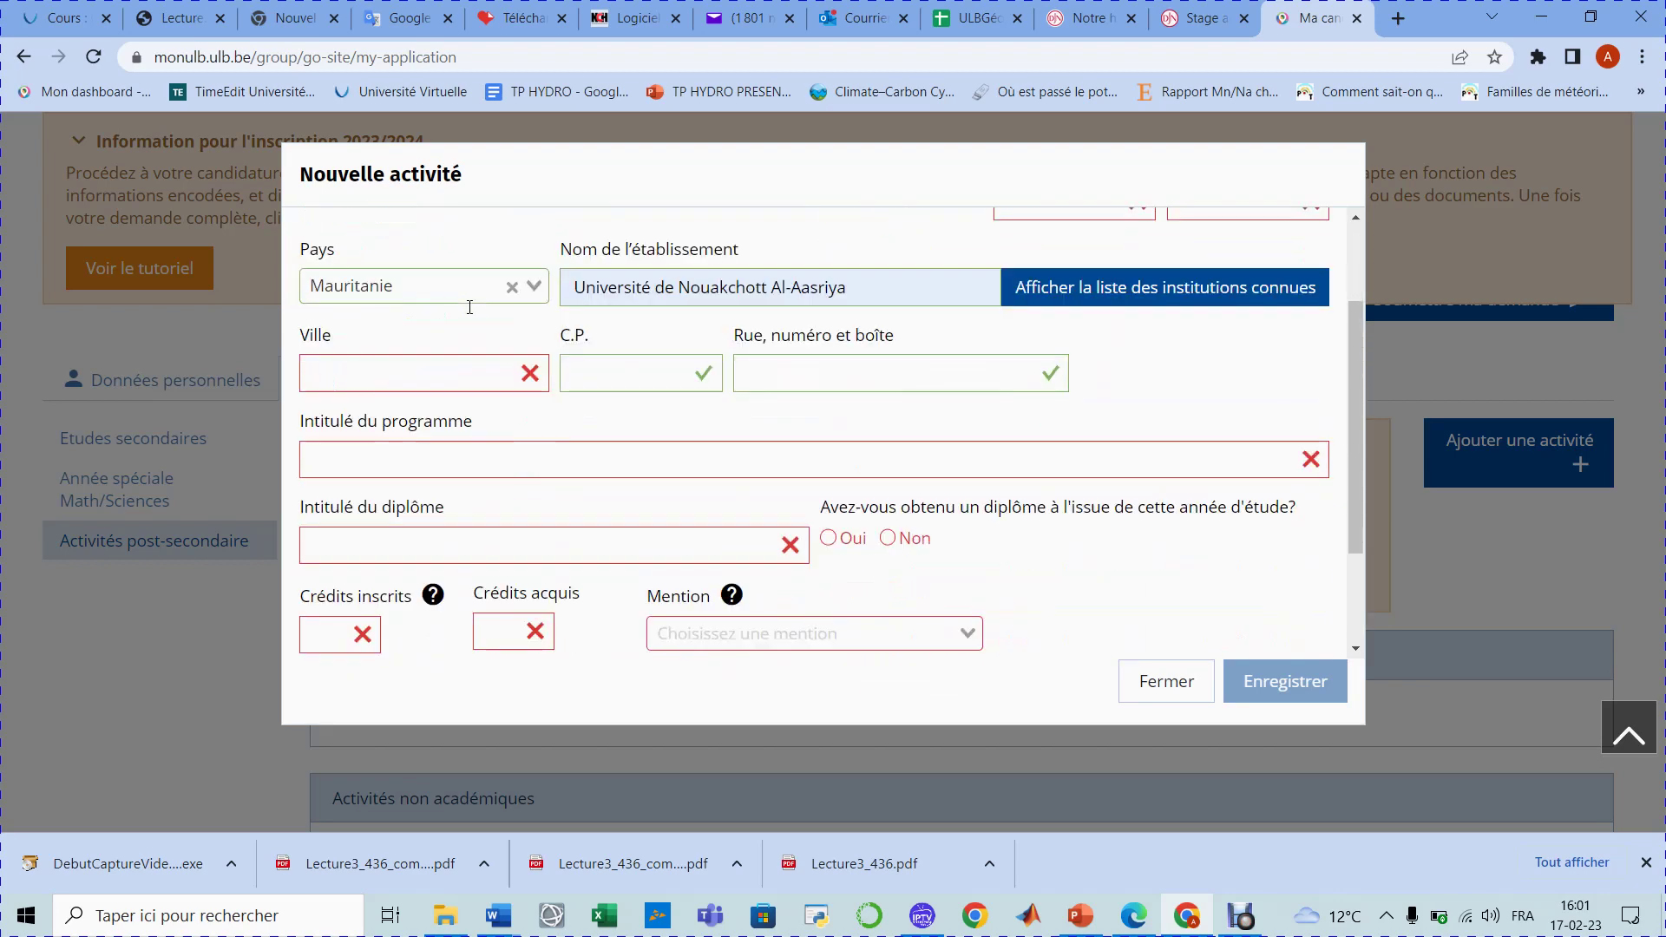
scroll(469, 307, up, 1)
scroll(469, 307, up, 1)
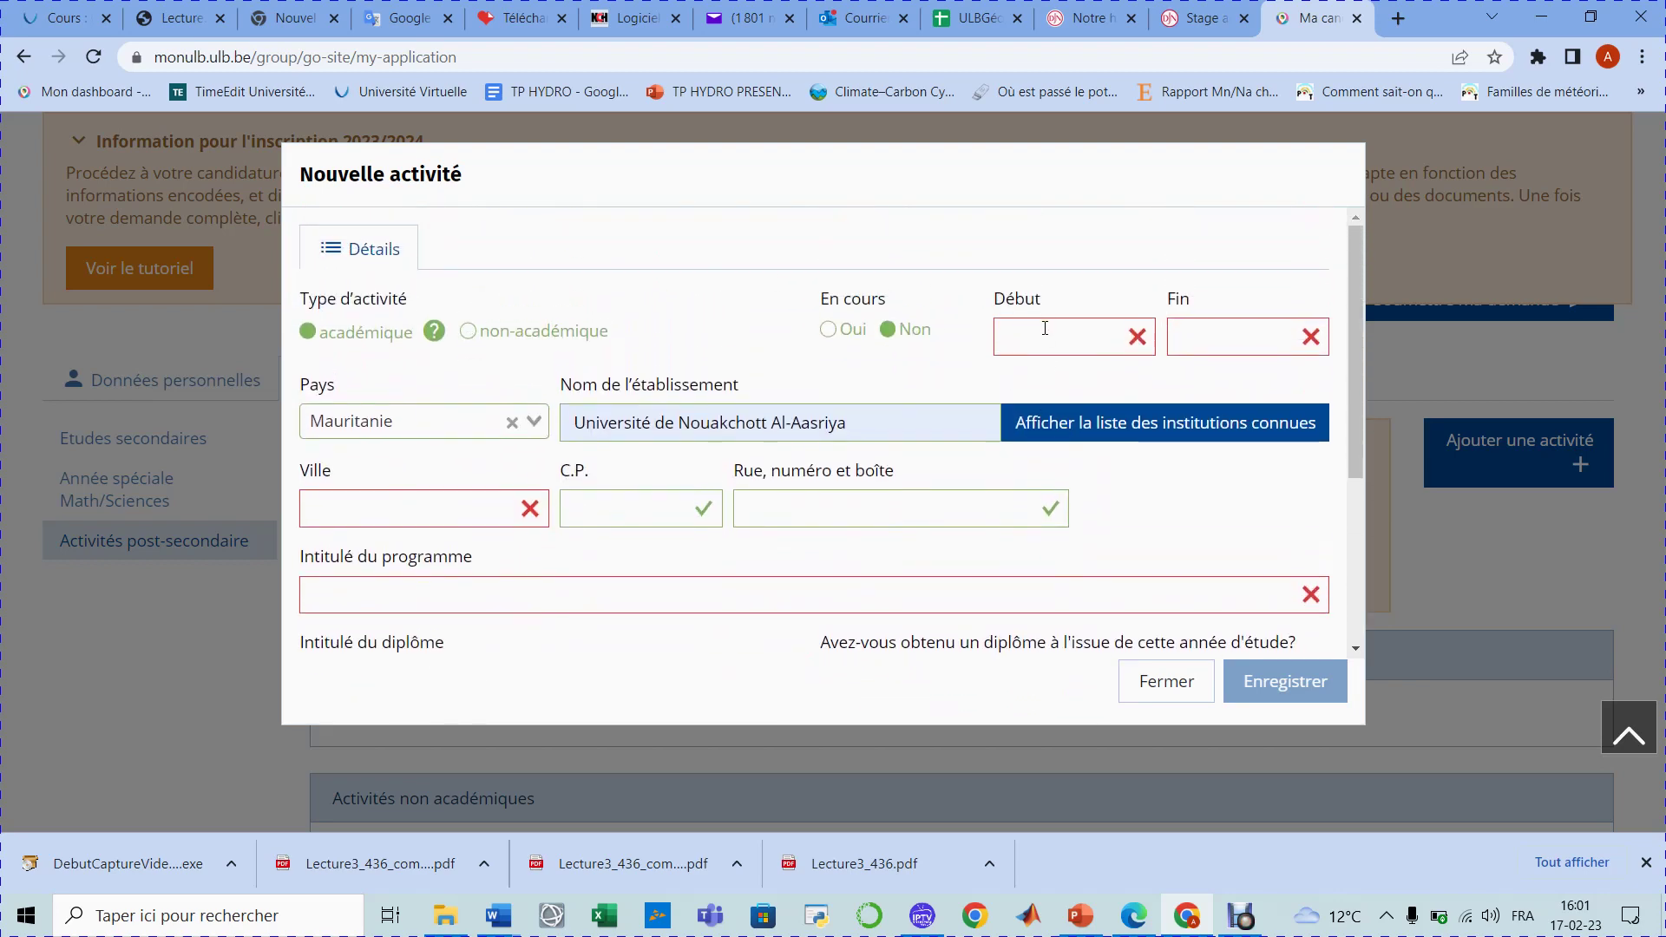
scroll(1045, 328, down, 1)
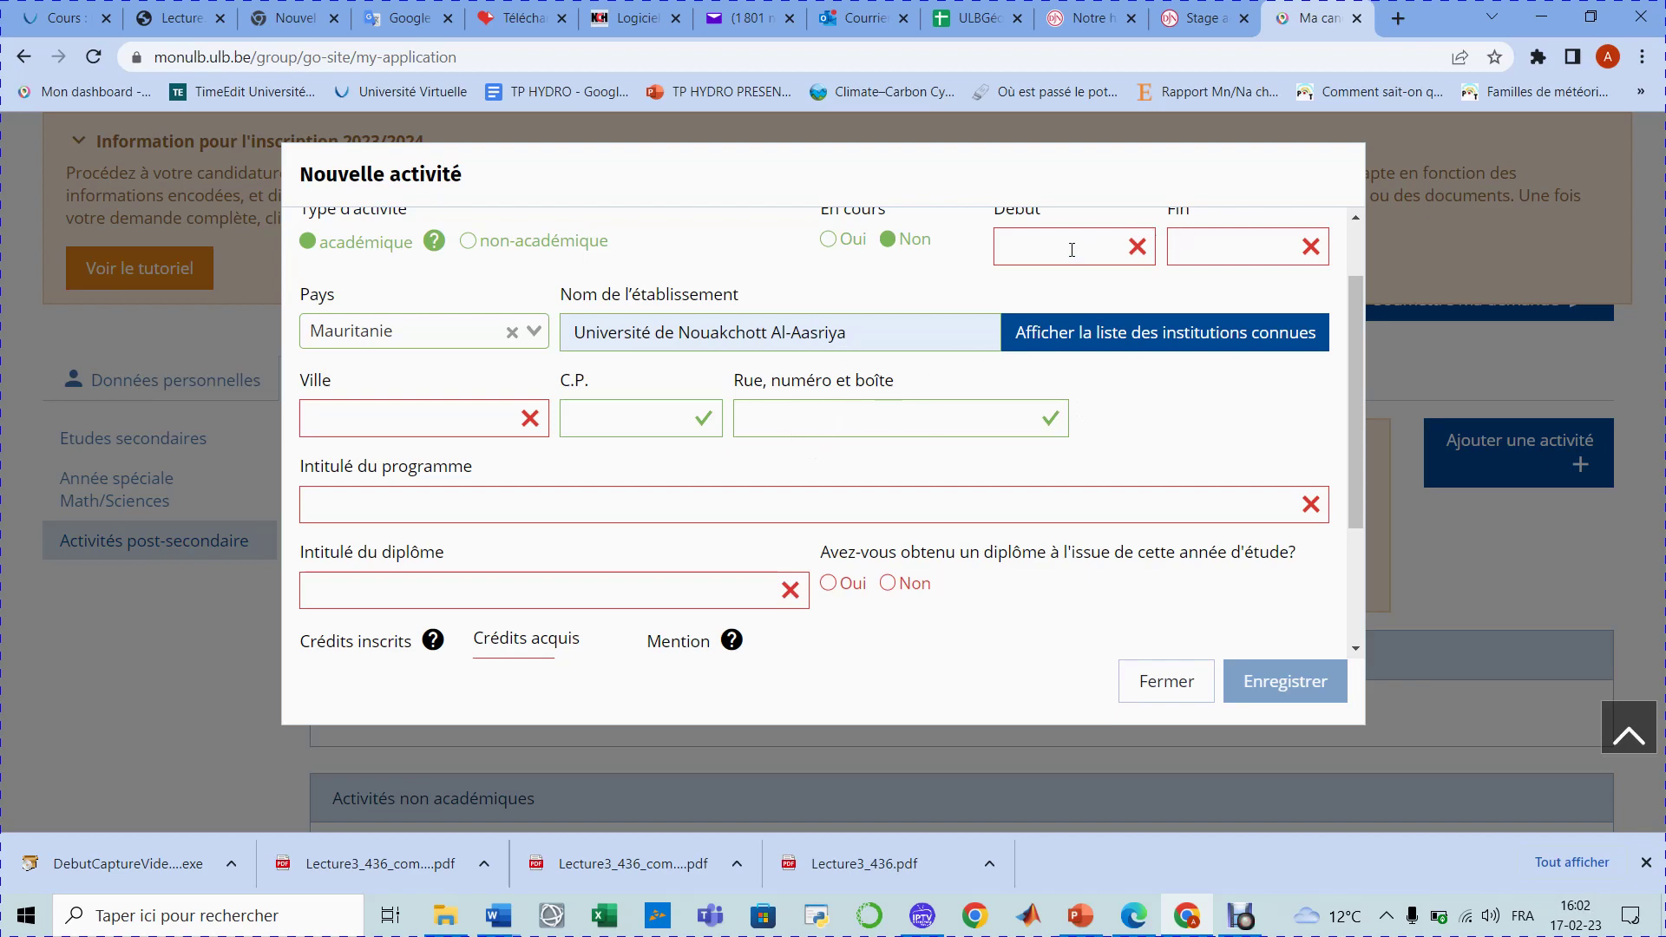
scroll(1072, 250, up, 1)
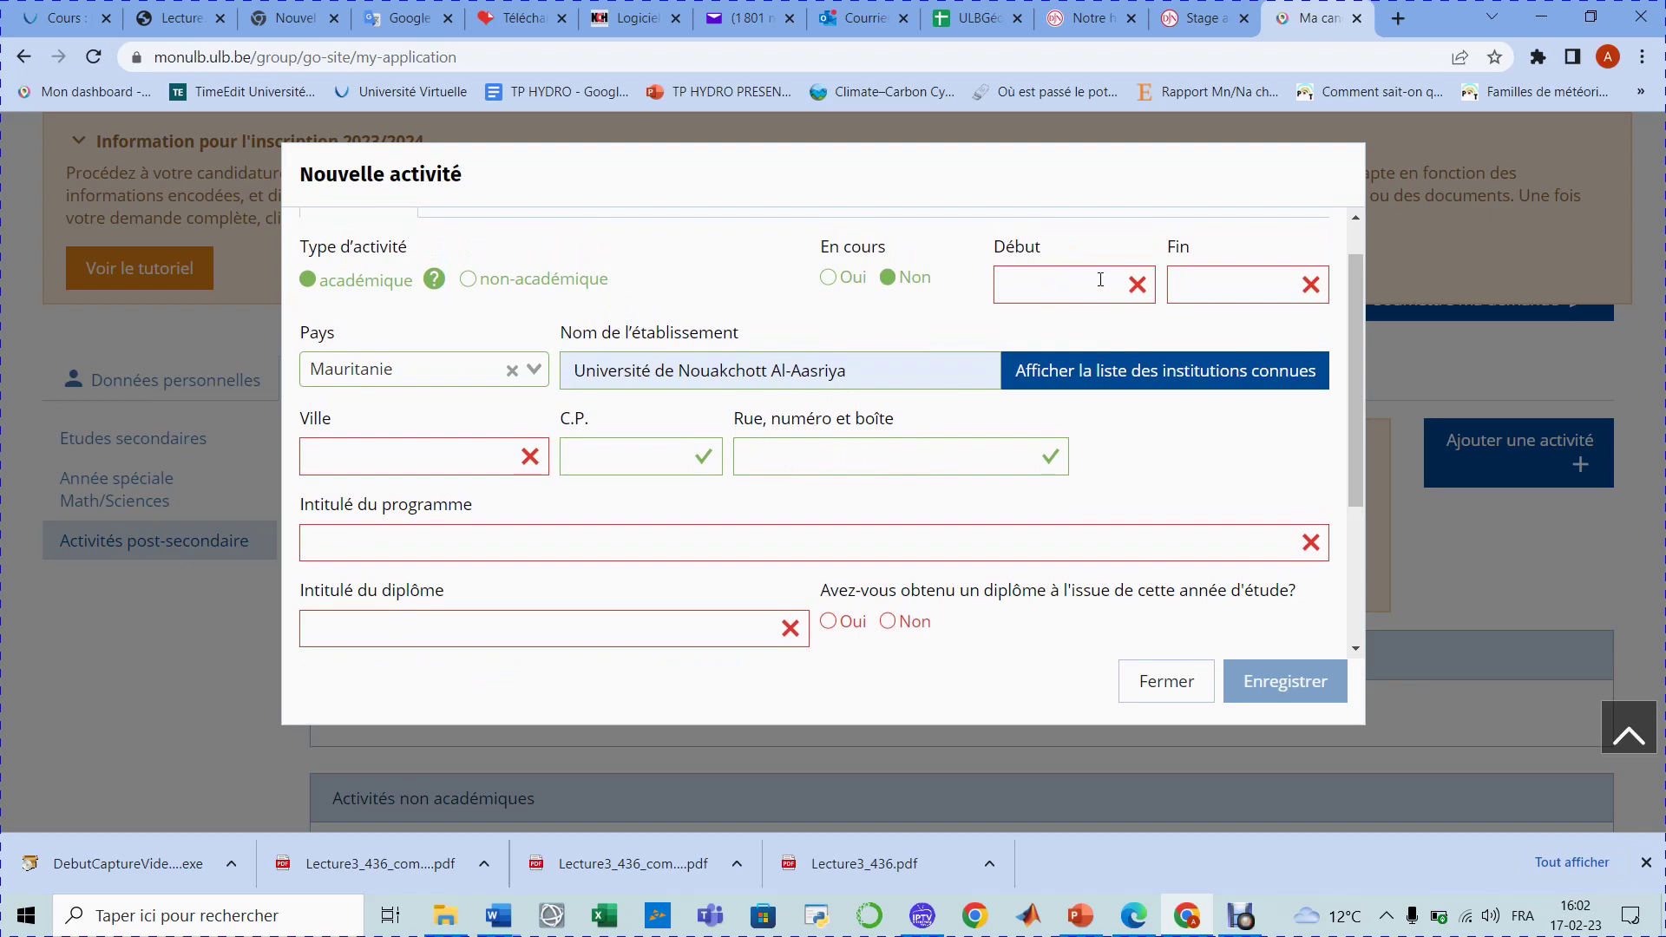
Step: Set the academic activity's Début date to 03/09/2018 and its Fin date to 30/07/2019
click(1100, 279)
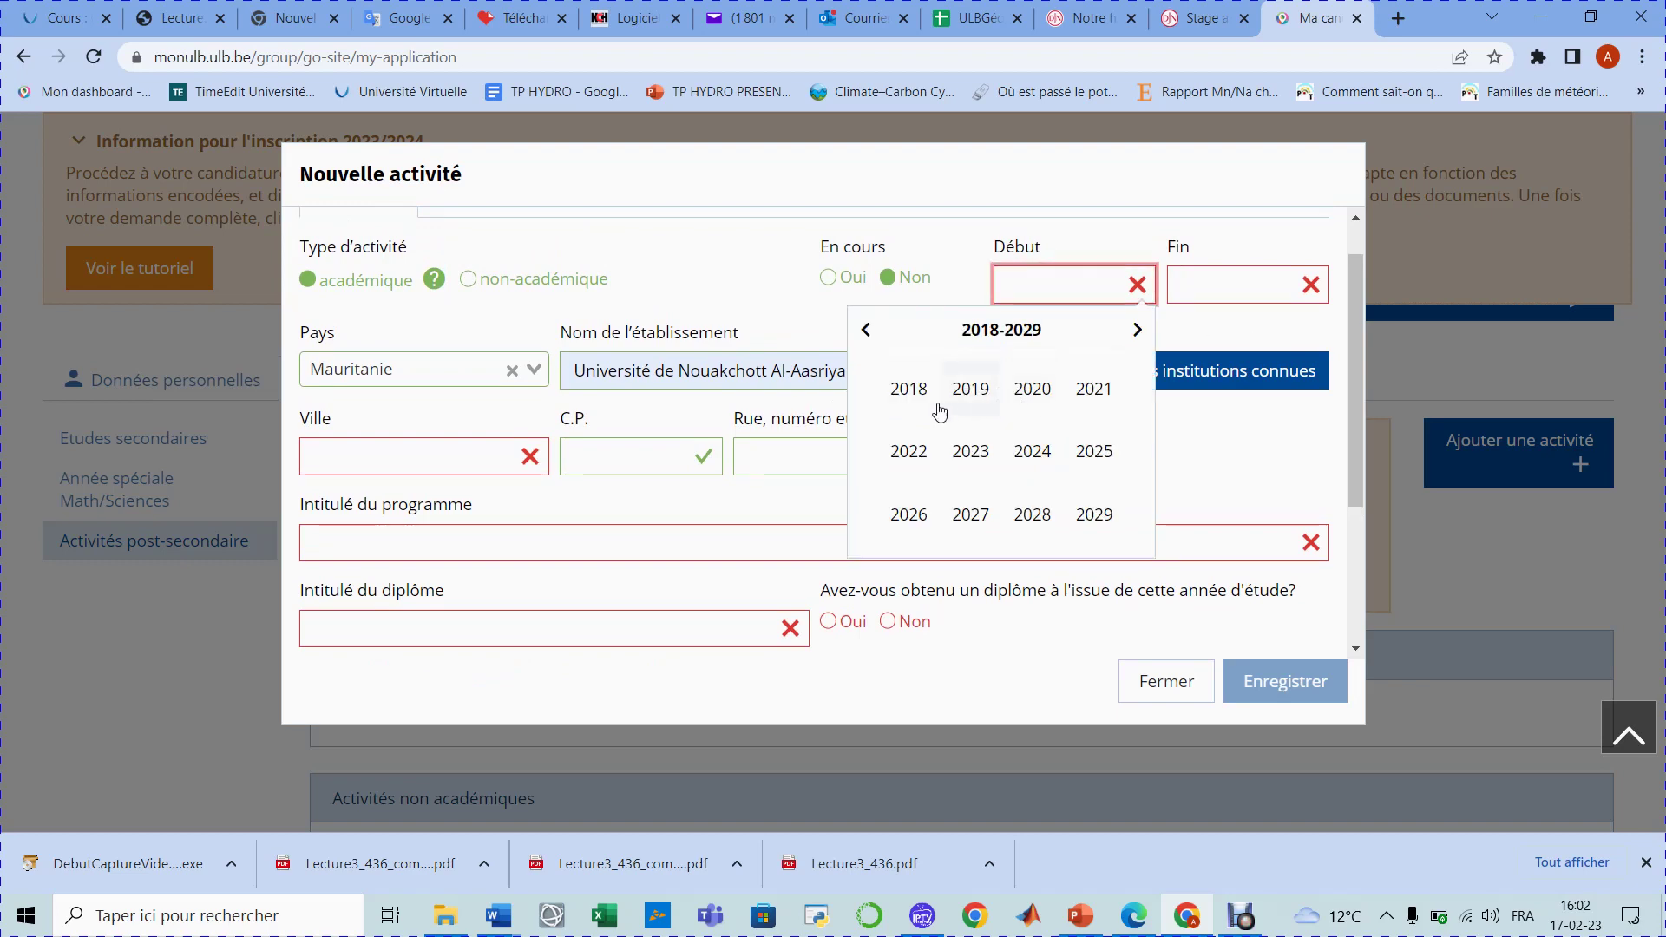
click(907, 387)
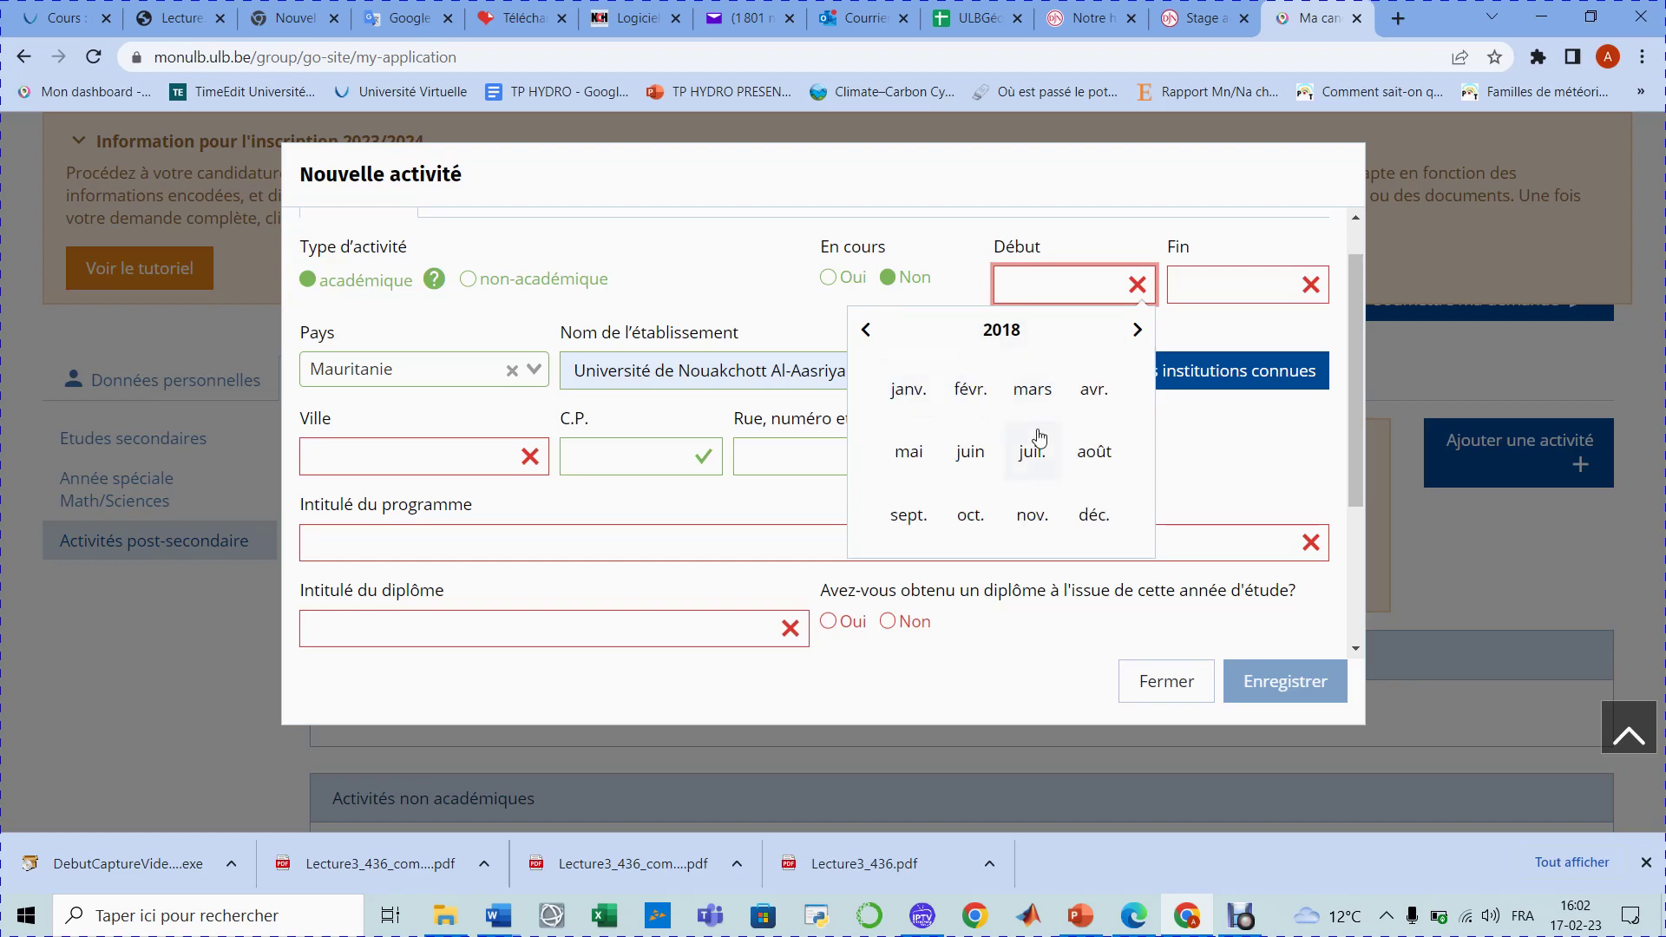
click(900, 513)
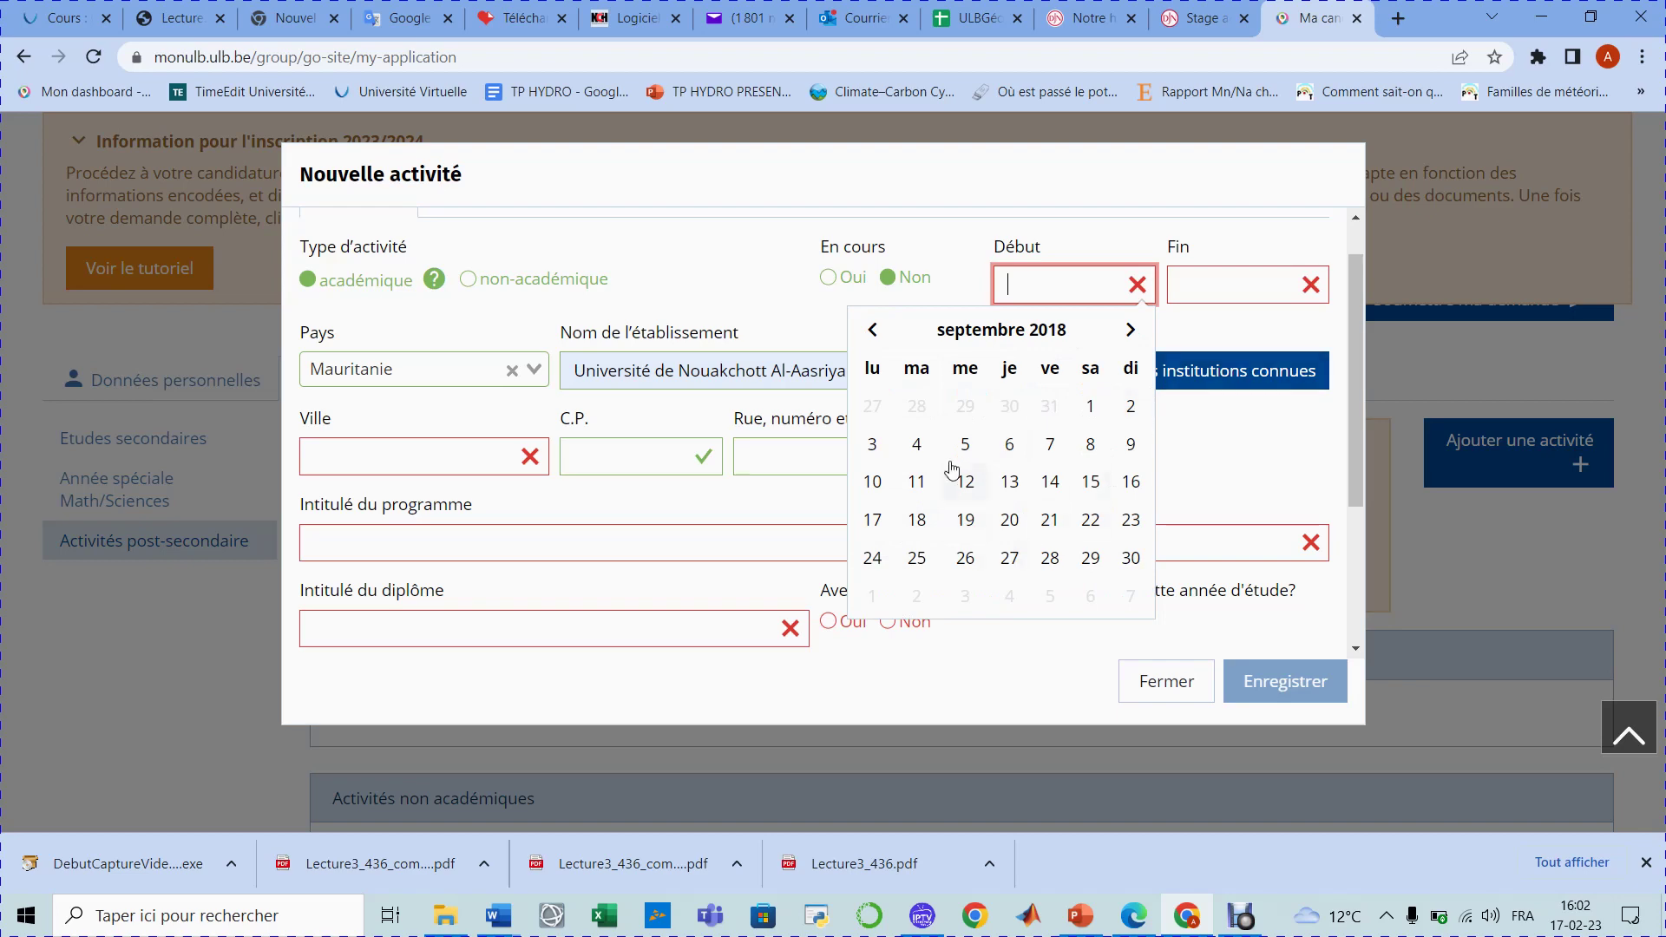
click(872, 446)
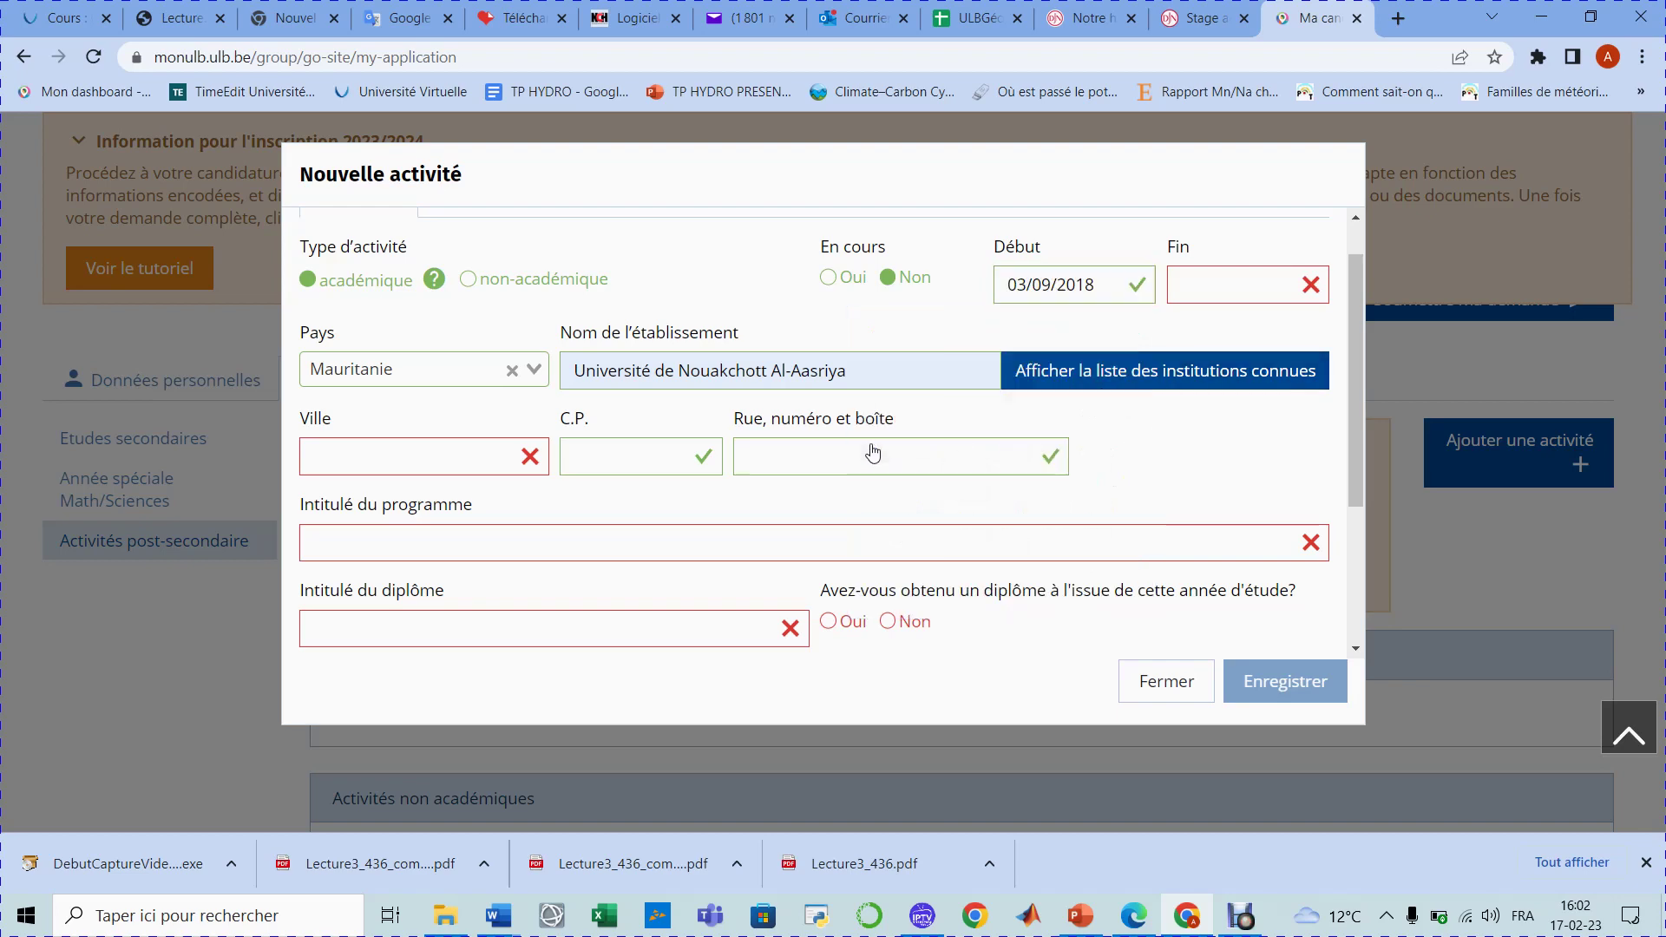
click(1201, 284)
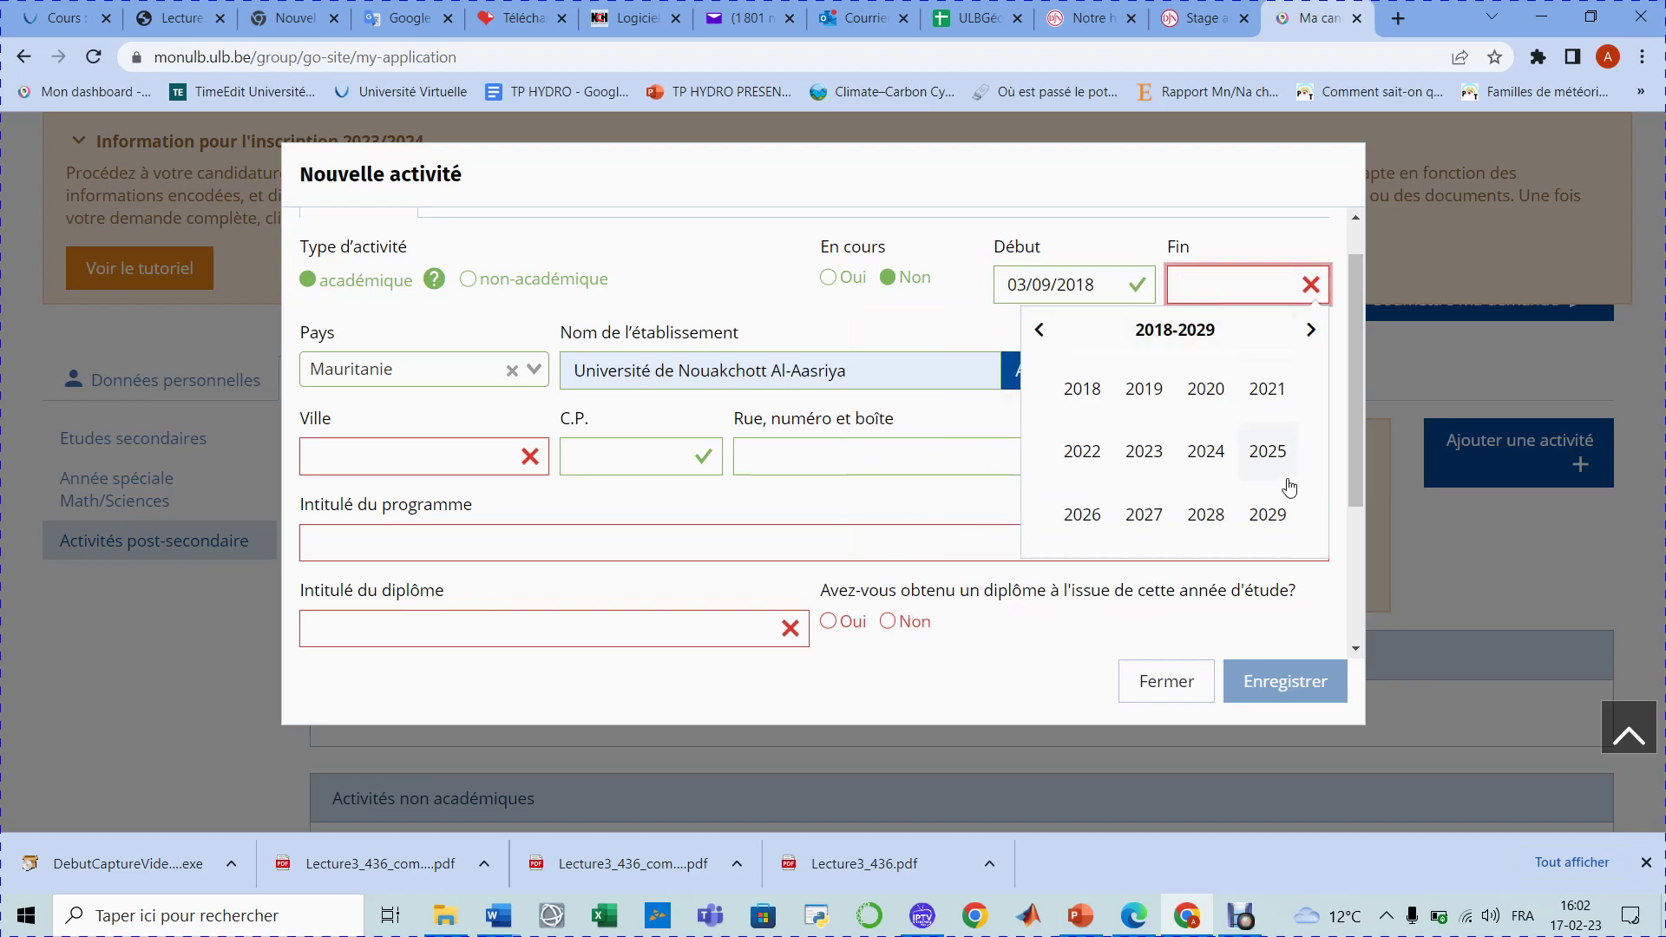
click(1161, 397)
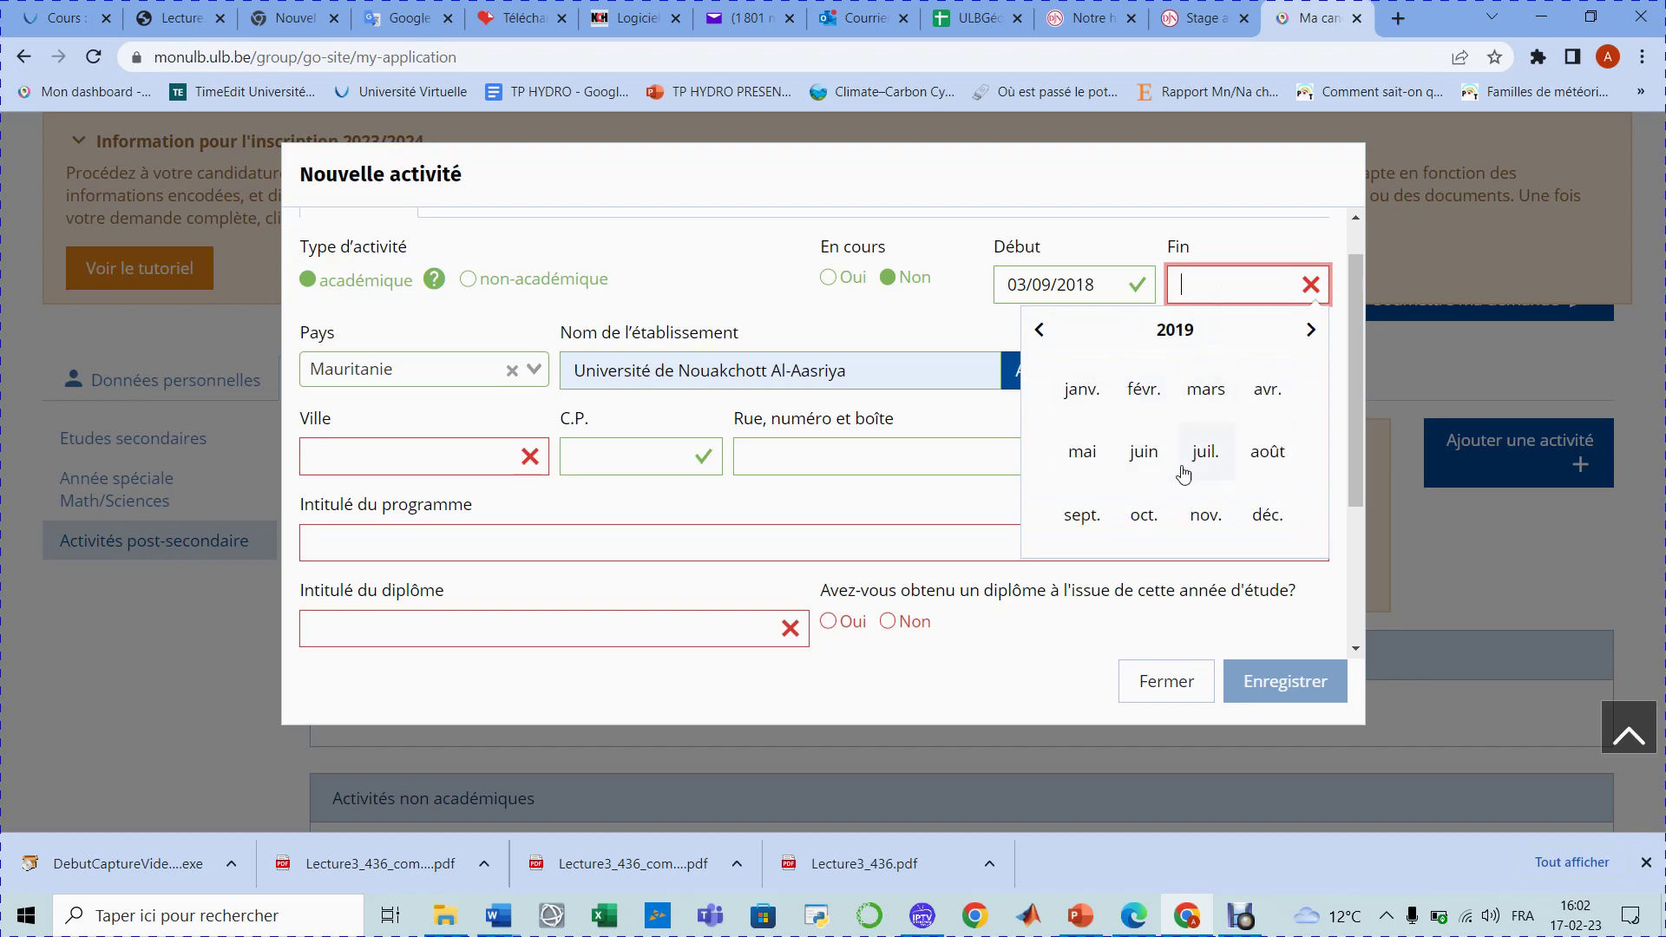
click(1200, 469)
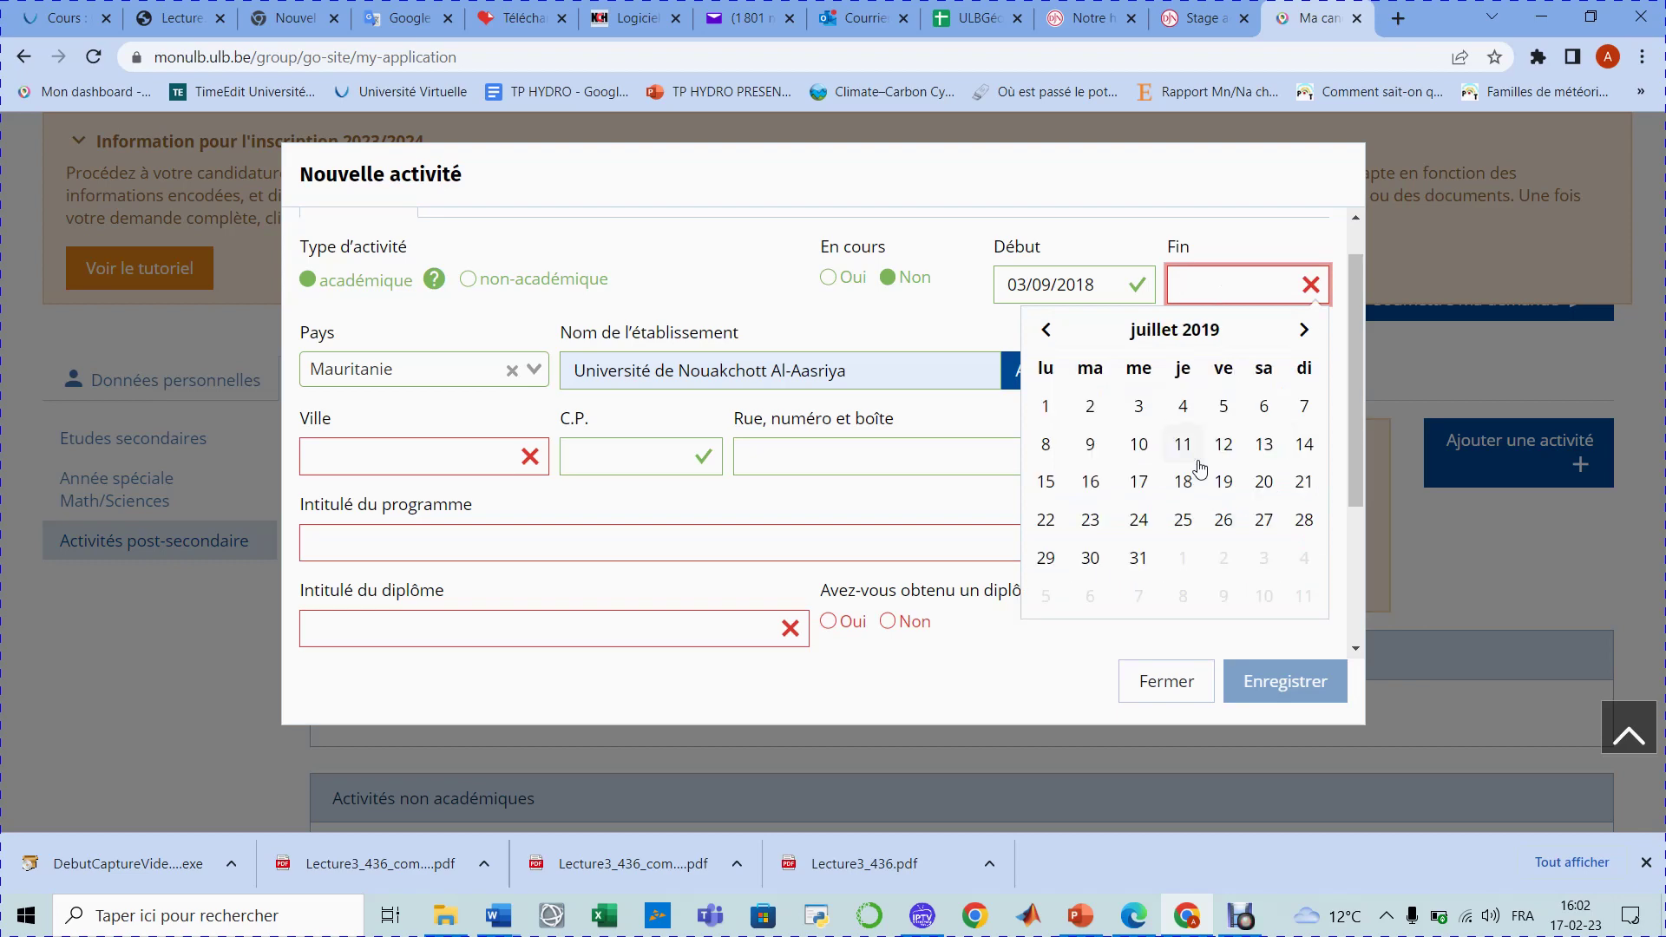
click(1082, 571)
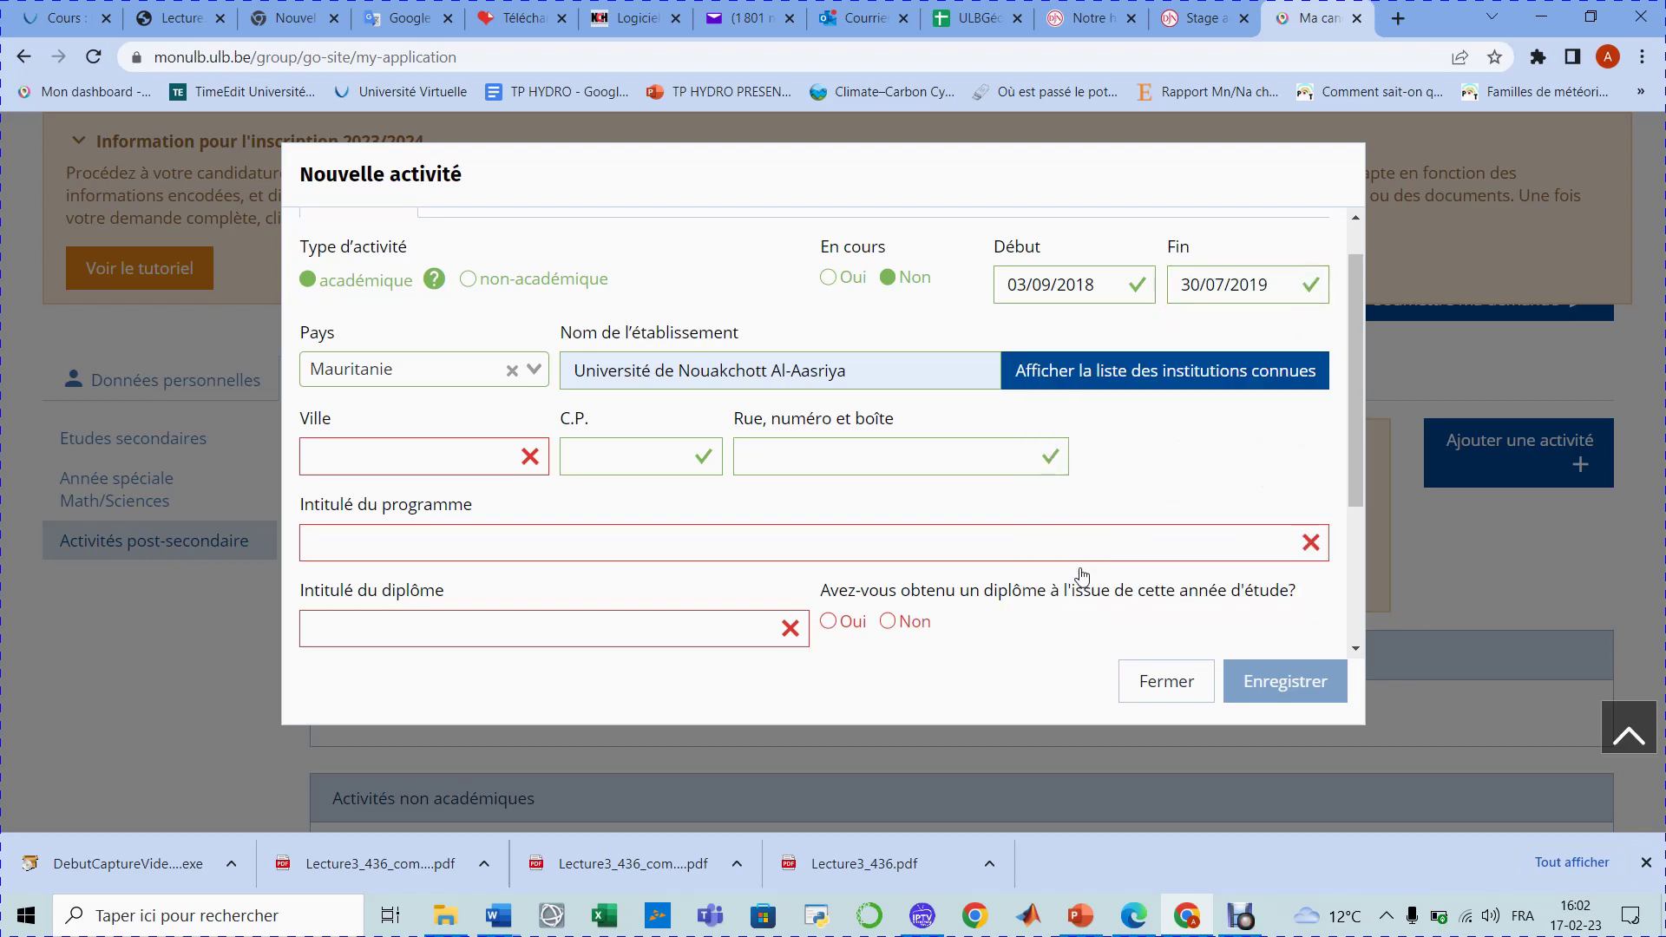
Step: Enter Nouakchott as the Ville of the institution
click(493, 448)
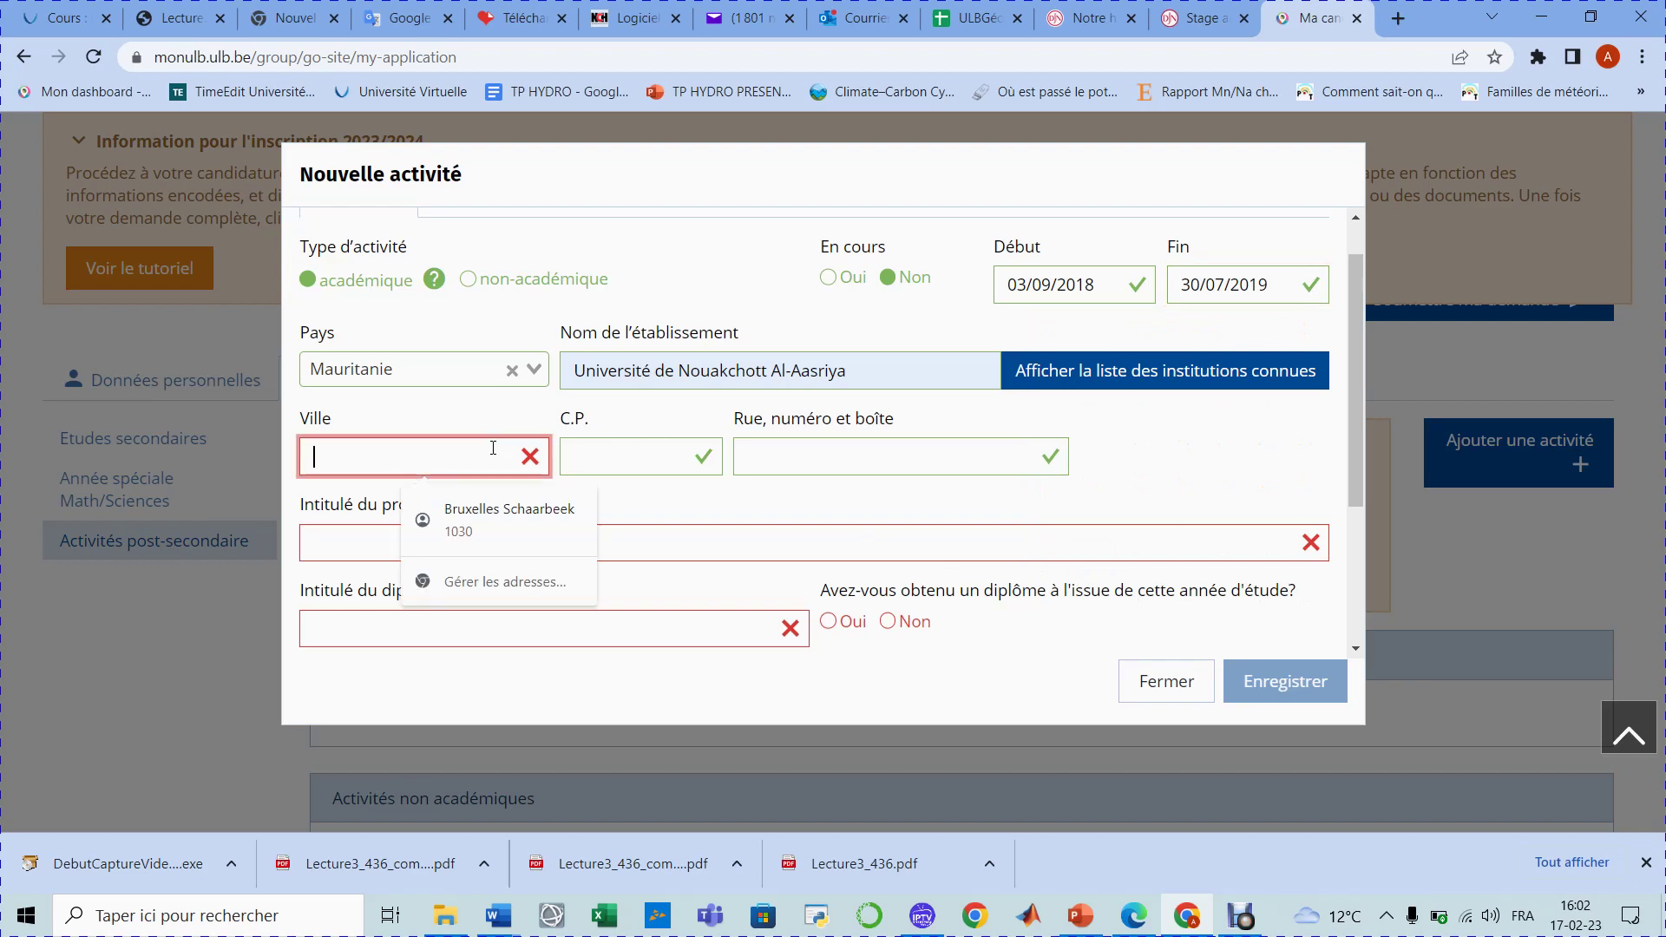
text(No)
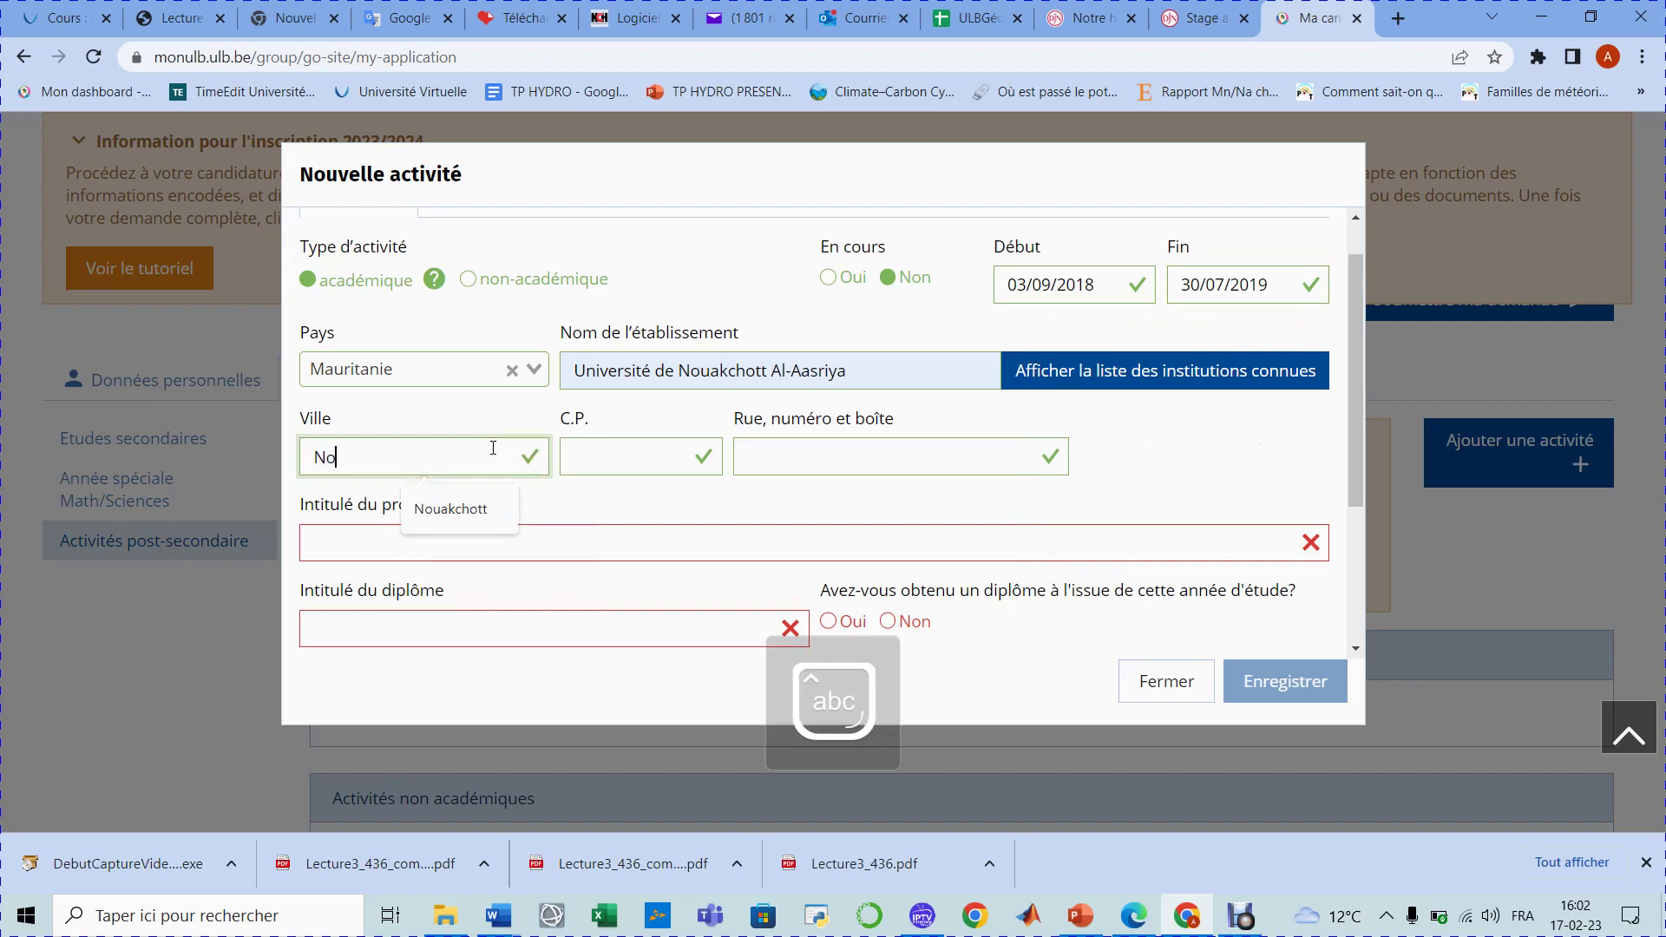
text(uakchott)
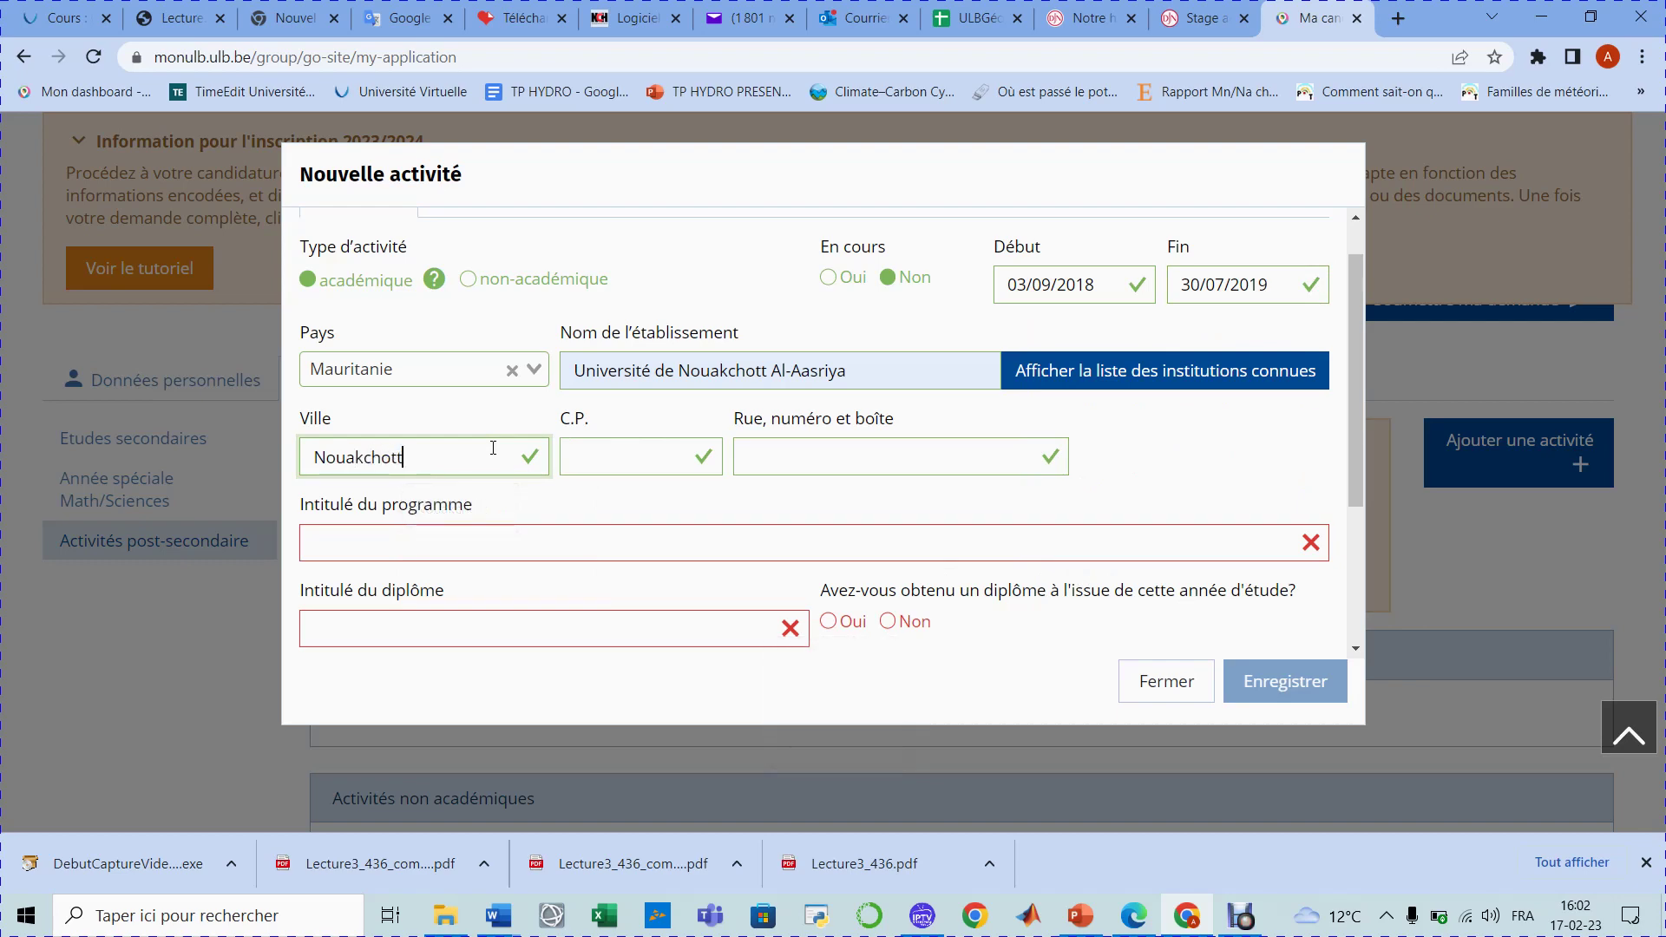
Step: Enter Biologie-Géologie as the Intitulé du programme and licence as the Intitulé du diplôme
scroll(840, 507, down, 1)
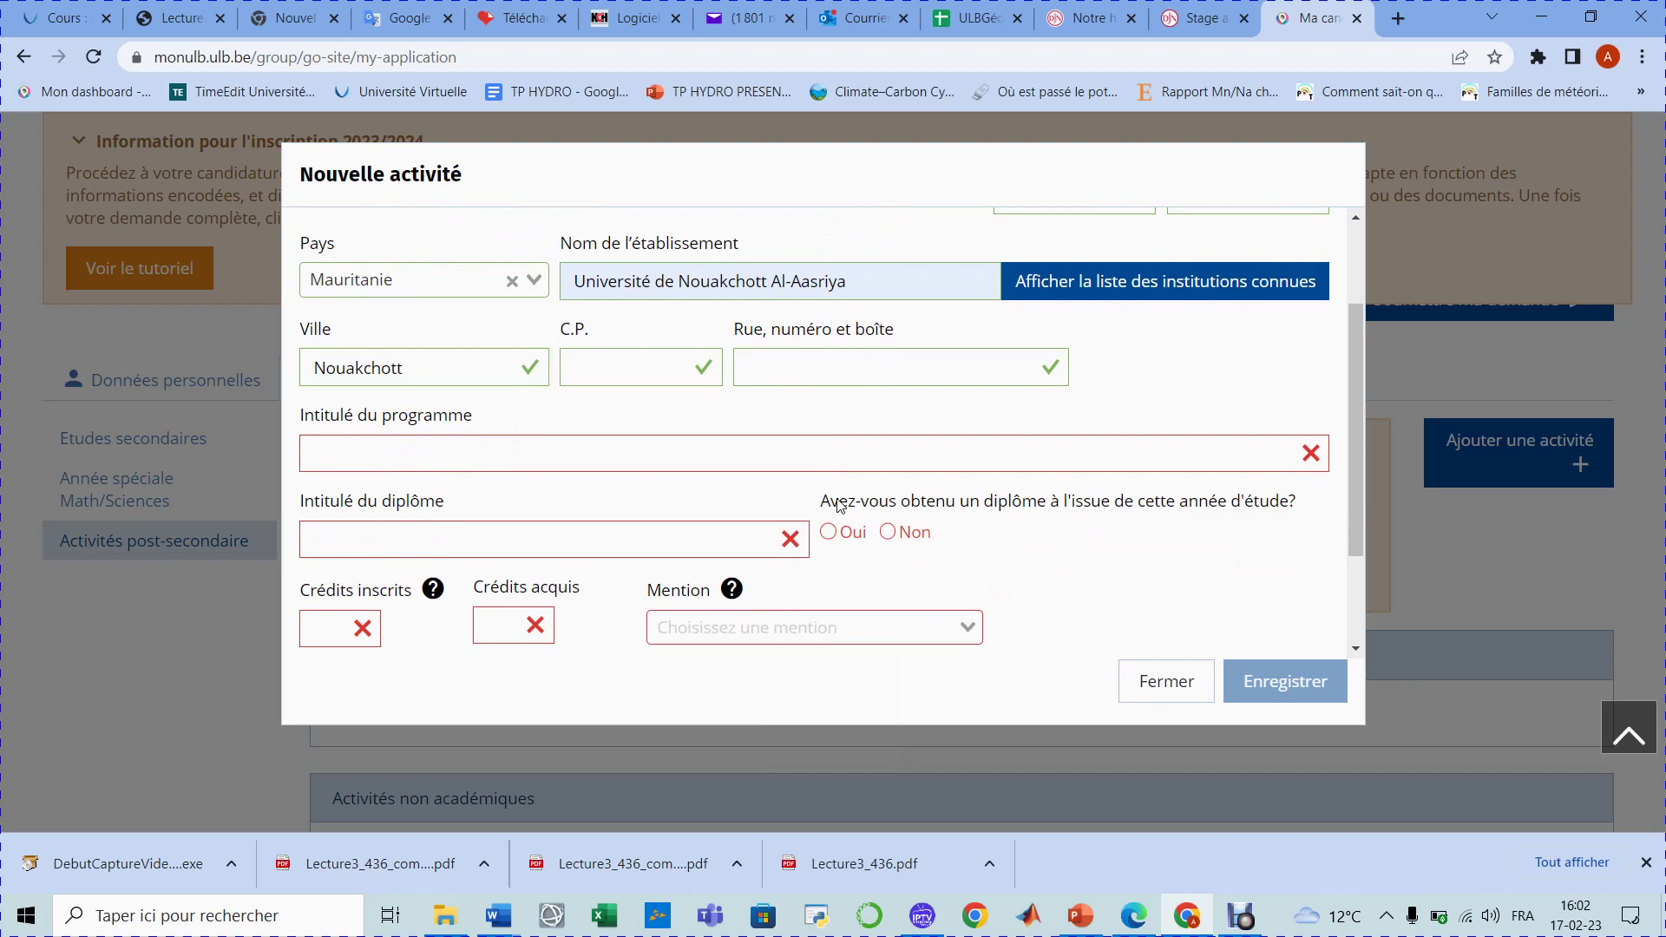
click(455, 454)
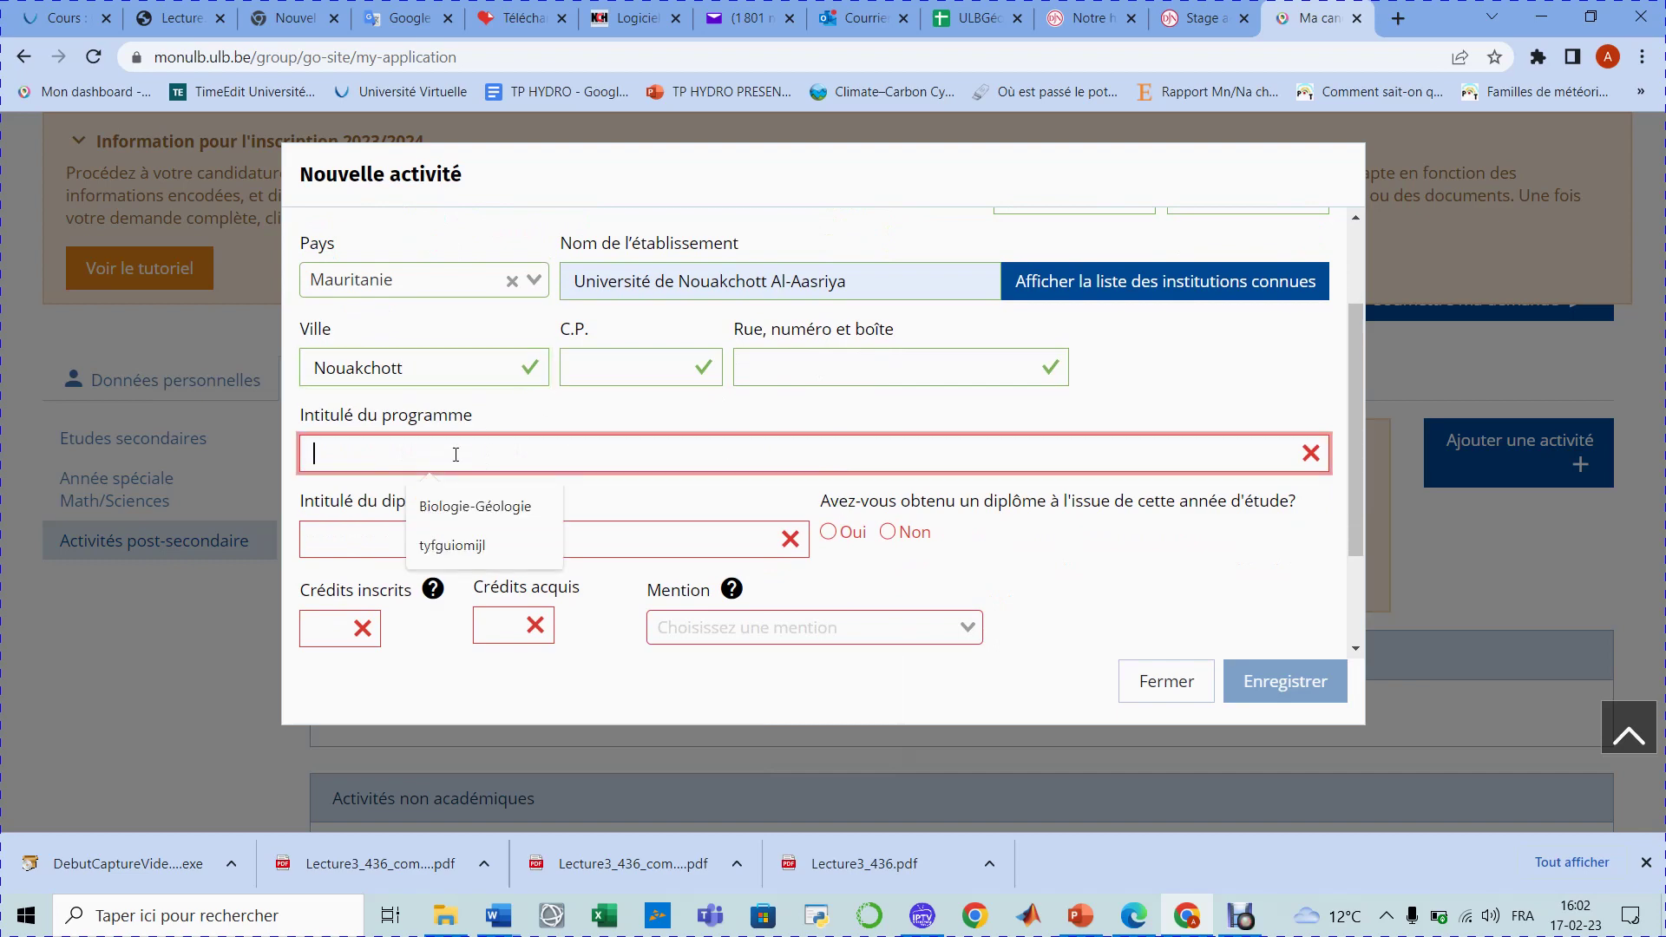
click(445, 506)
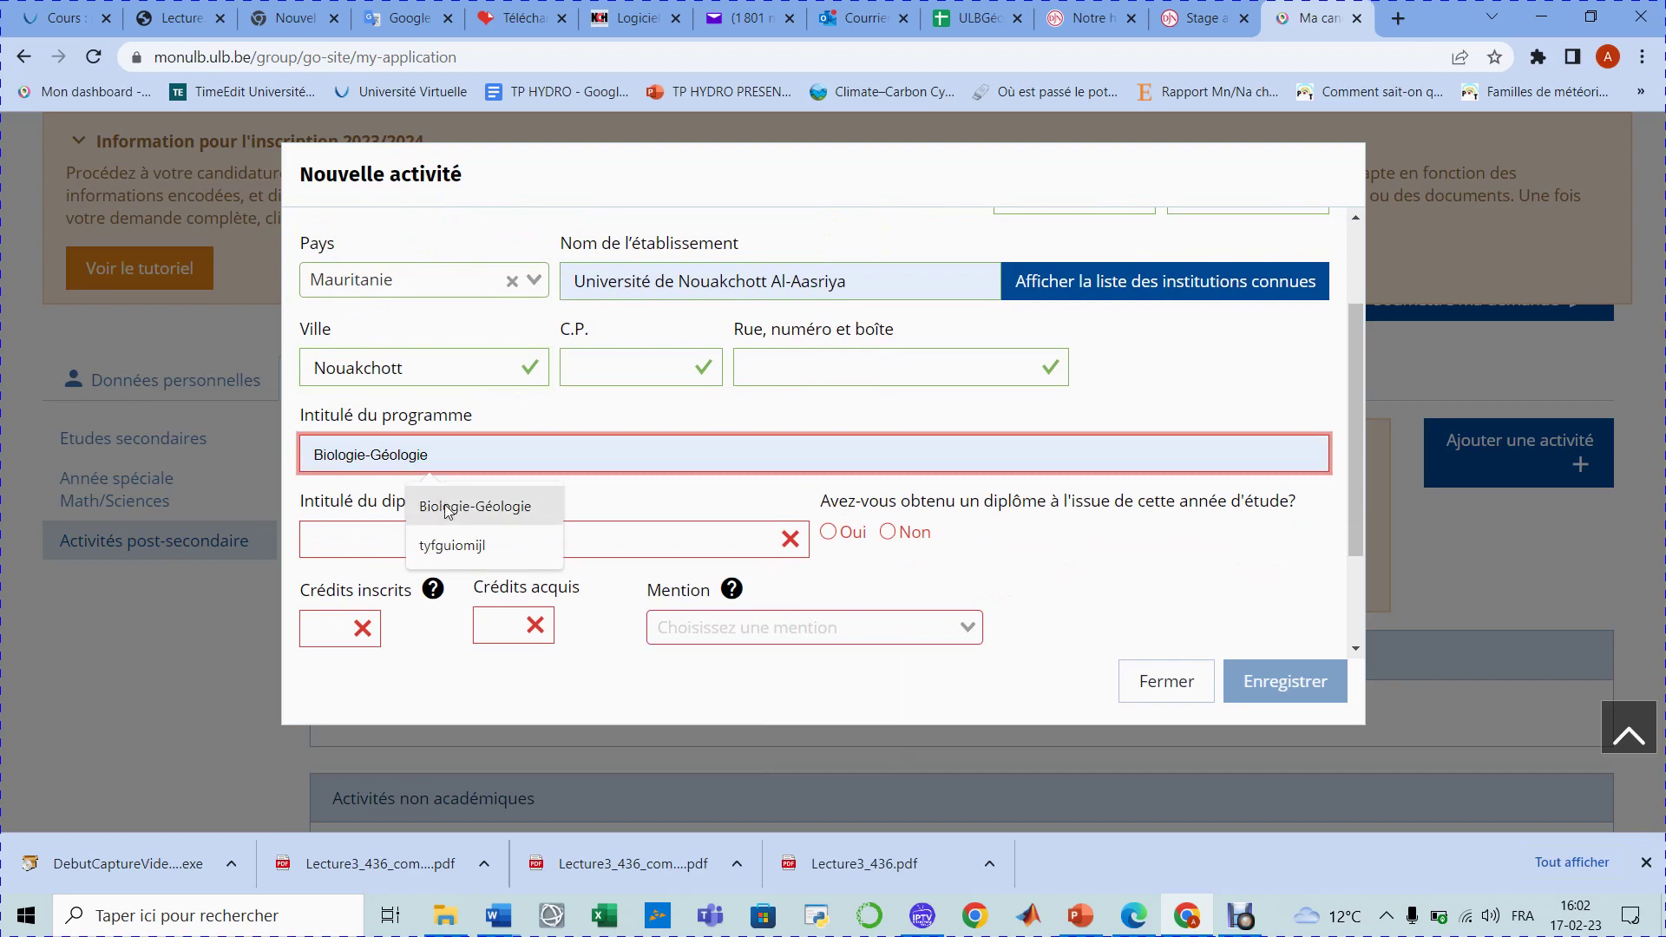
click(419, 543)
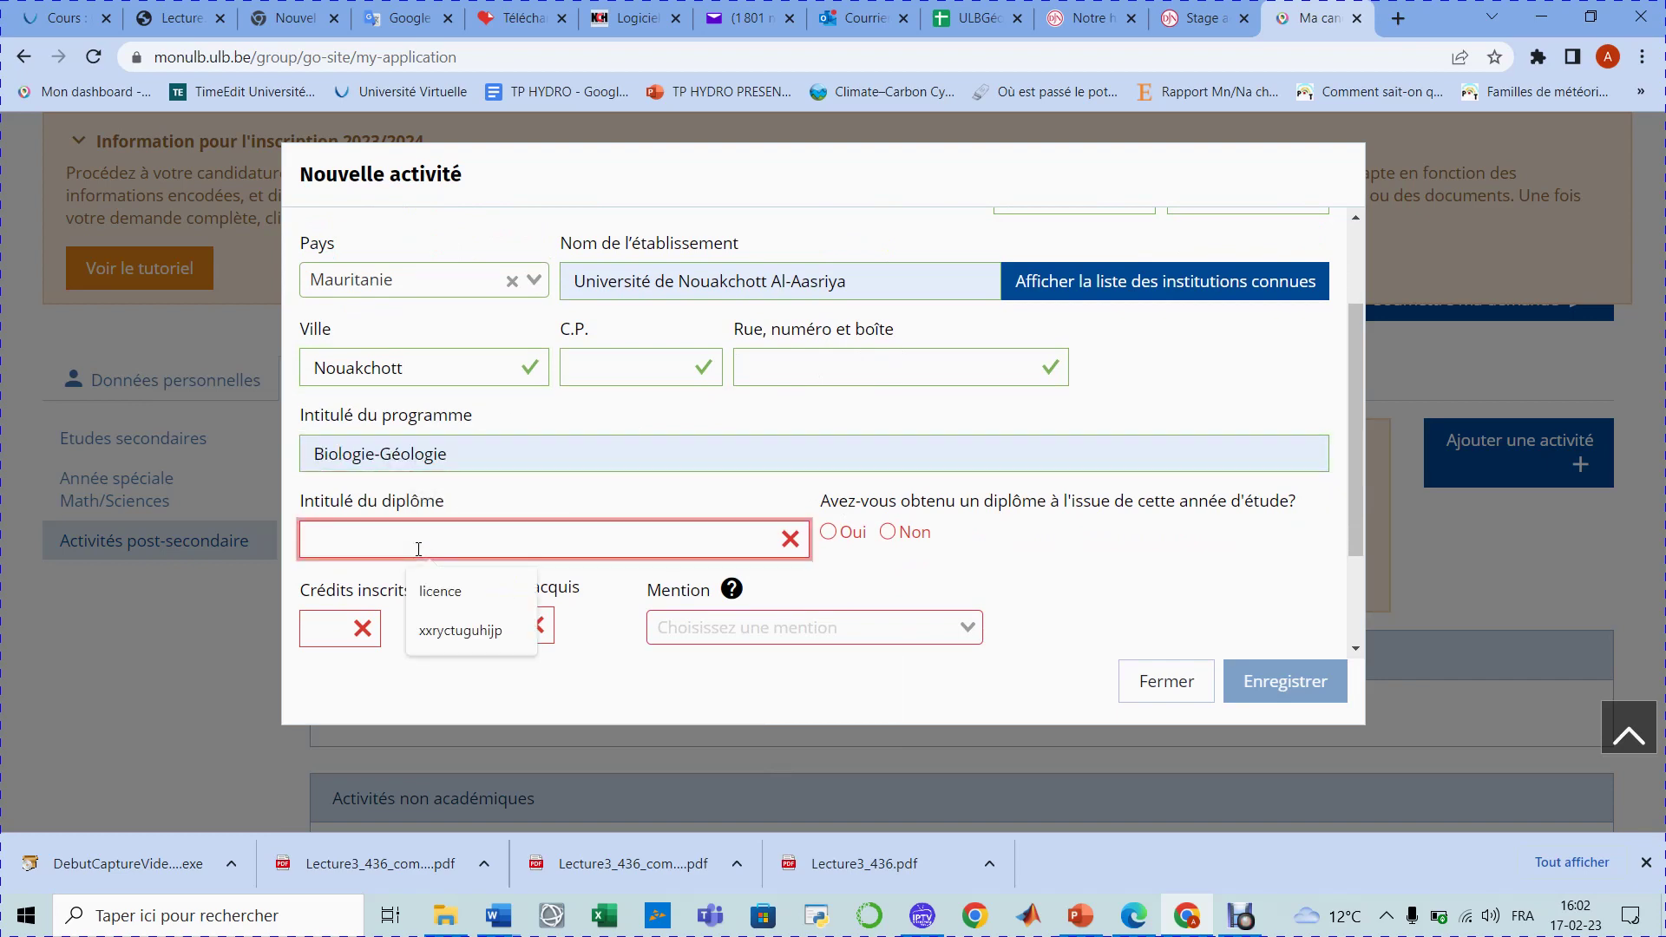
text(licence)
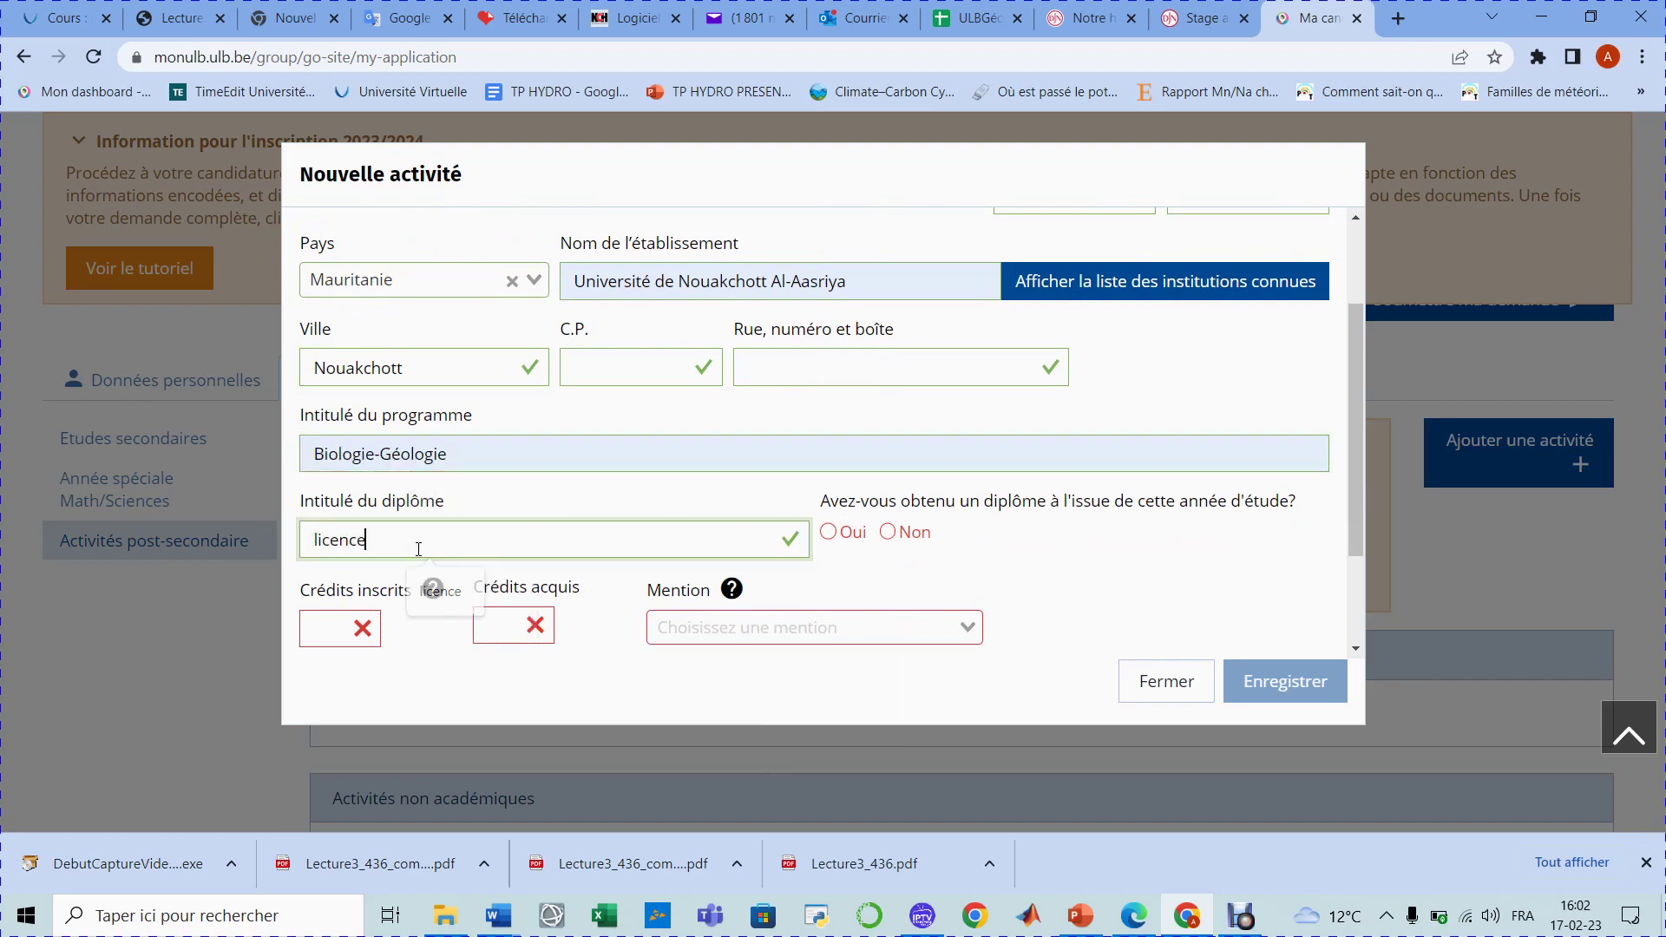
key(Return)
Step: Enter 60 for both Crédits inscrits and Crédits acquis, and choose REUSSITE as the Mention
click(334, 637)
text(60)
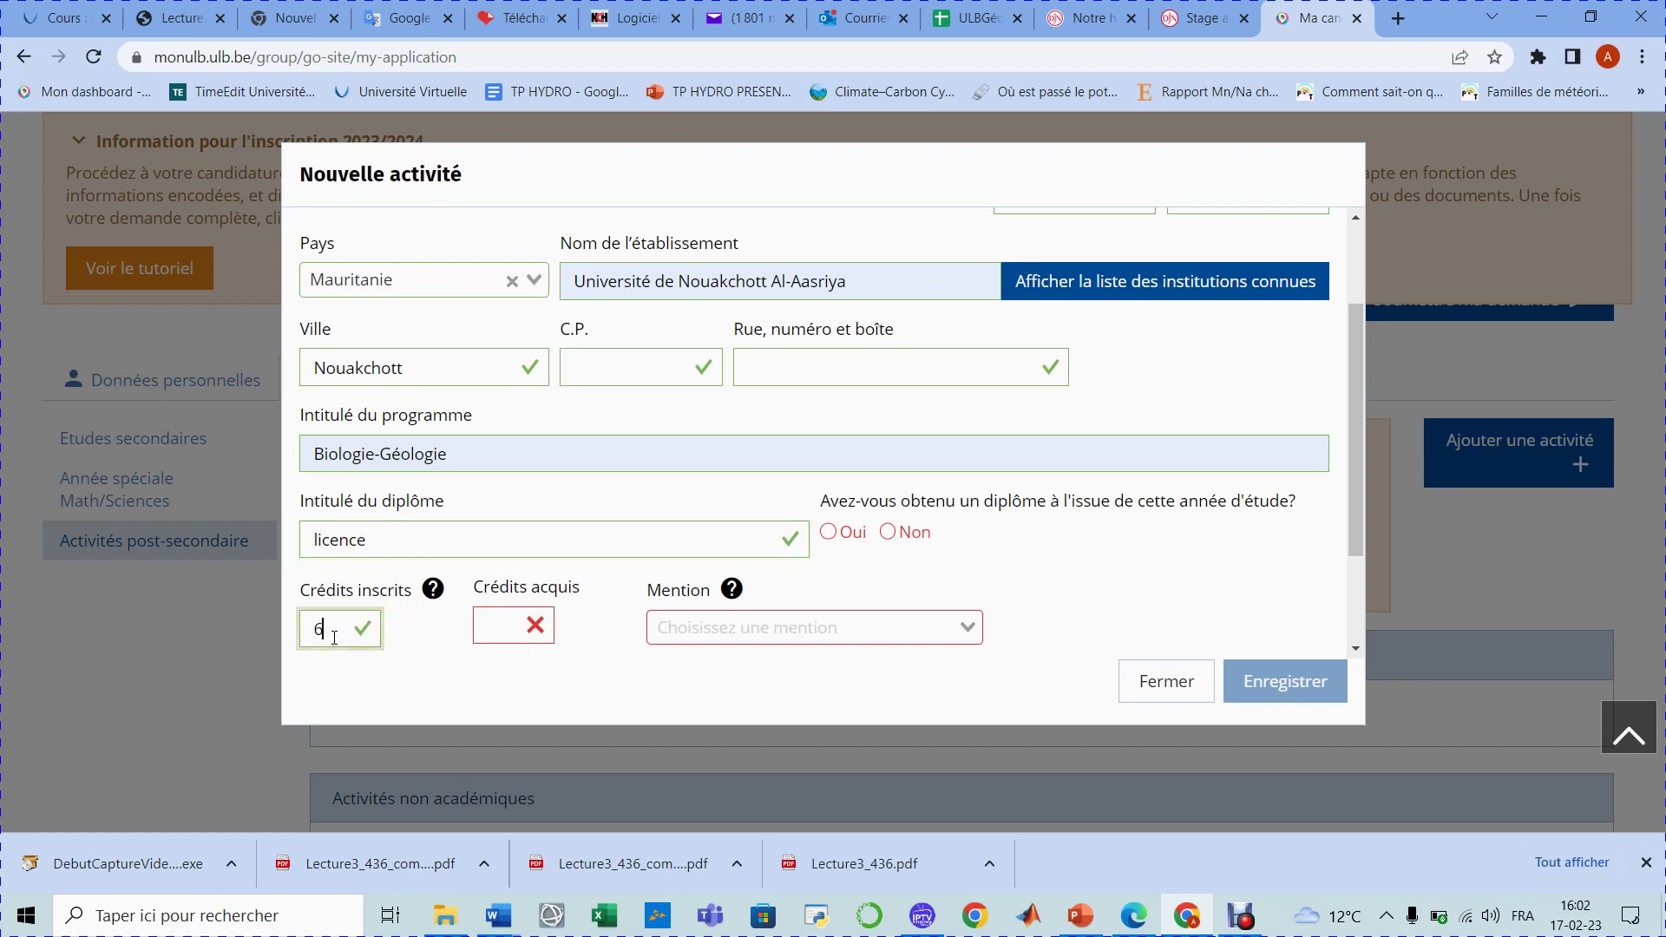
click(504, 625)
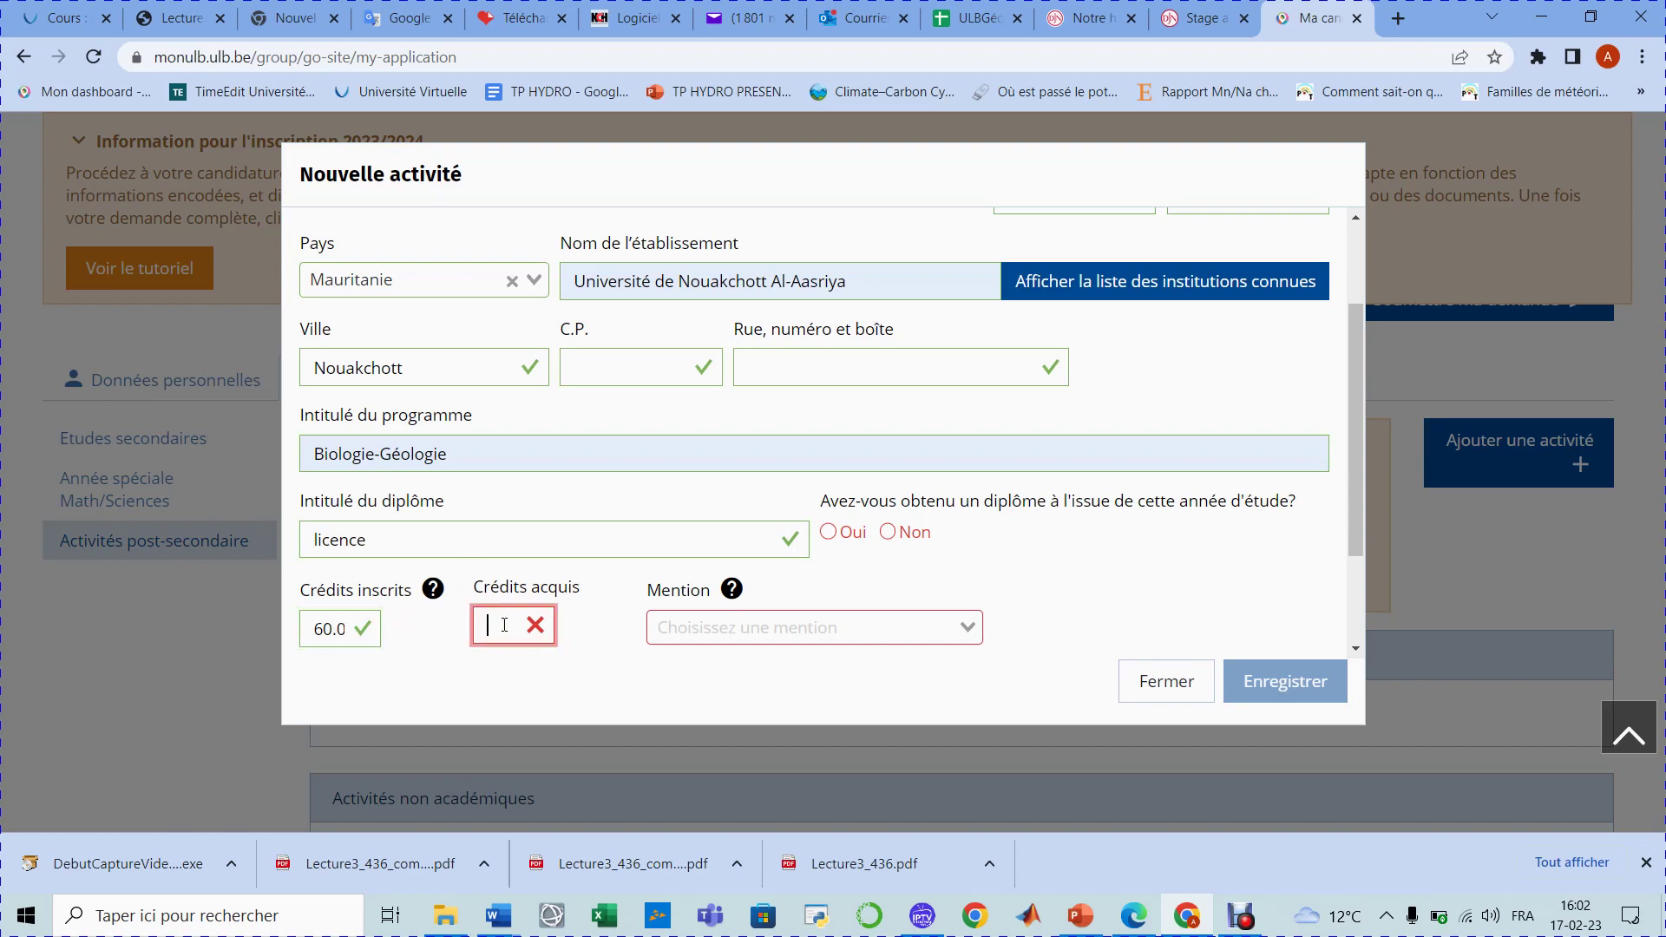
text(60)
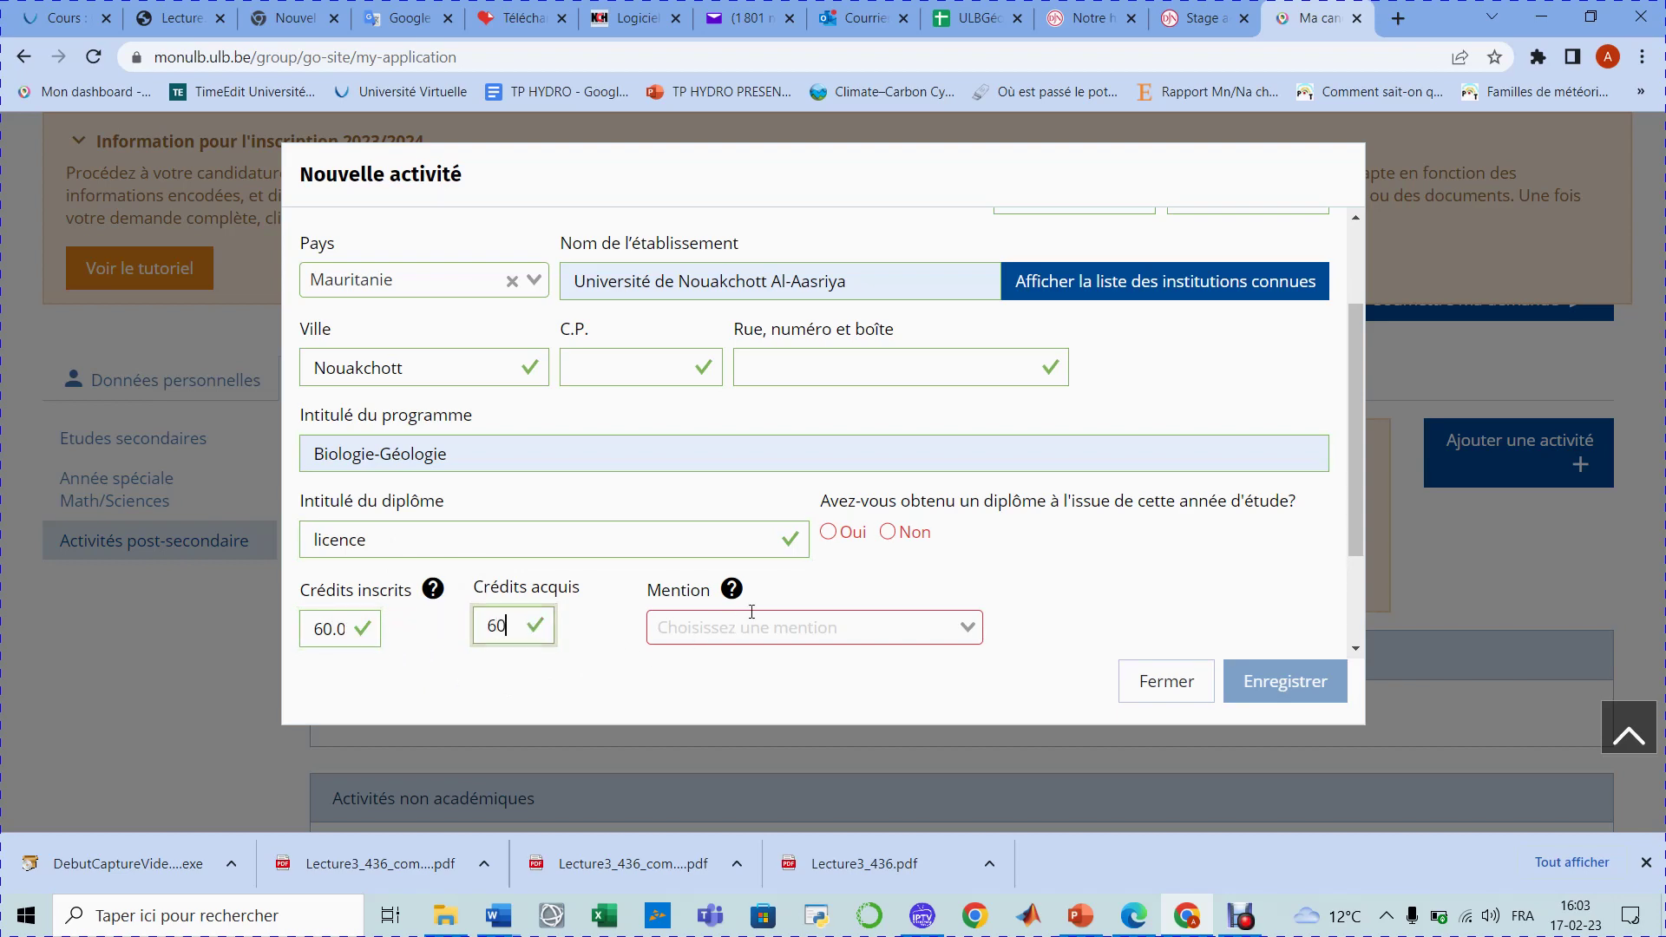
click(752, 617)
click(739, 525)
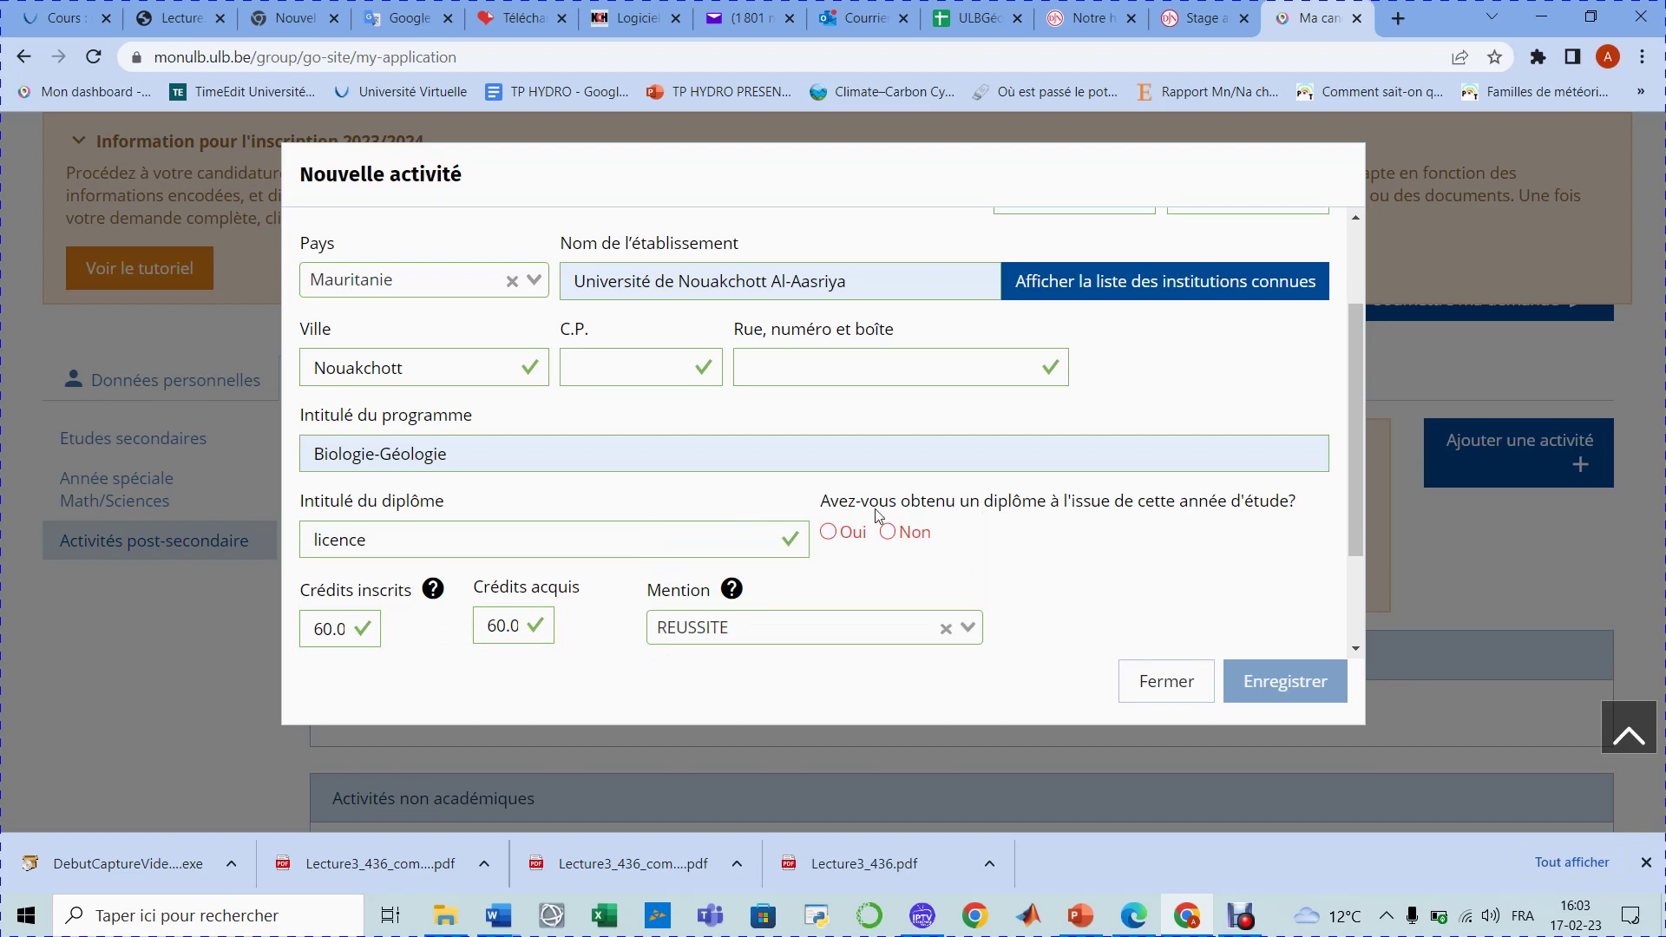
Step: Answer Non to having obtained a diploma at the end of this year of study and save the activity
scroll(1096, 498, up, 2)
scroll(1096, 497, down, 1)
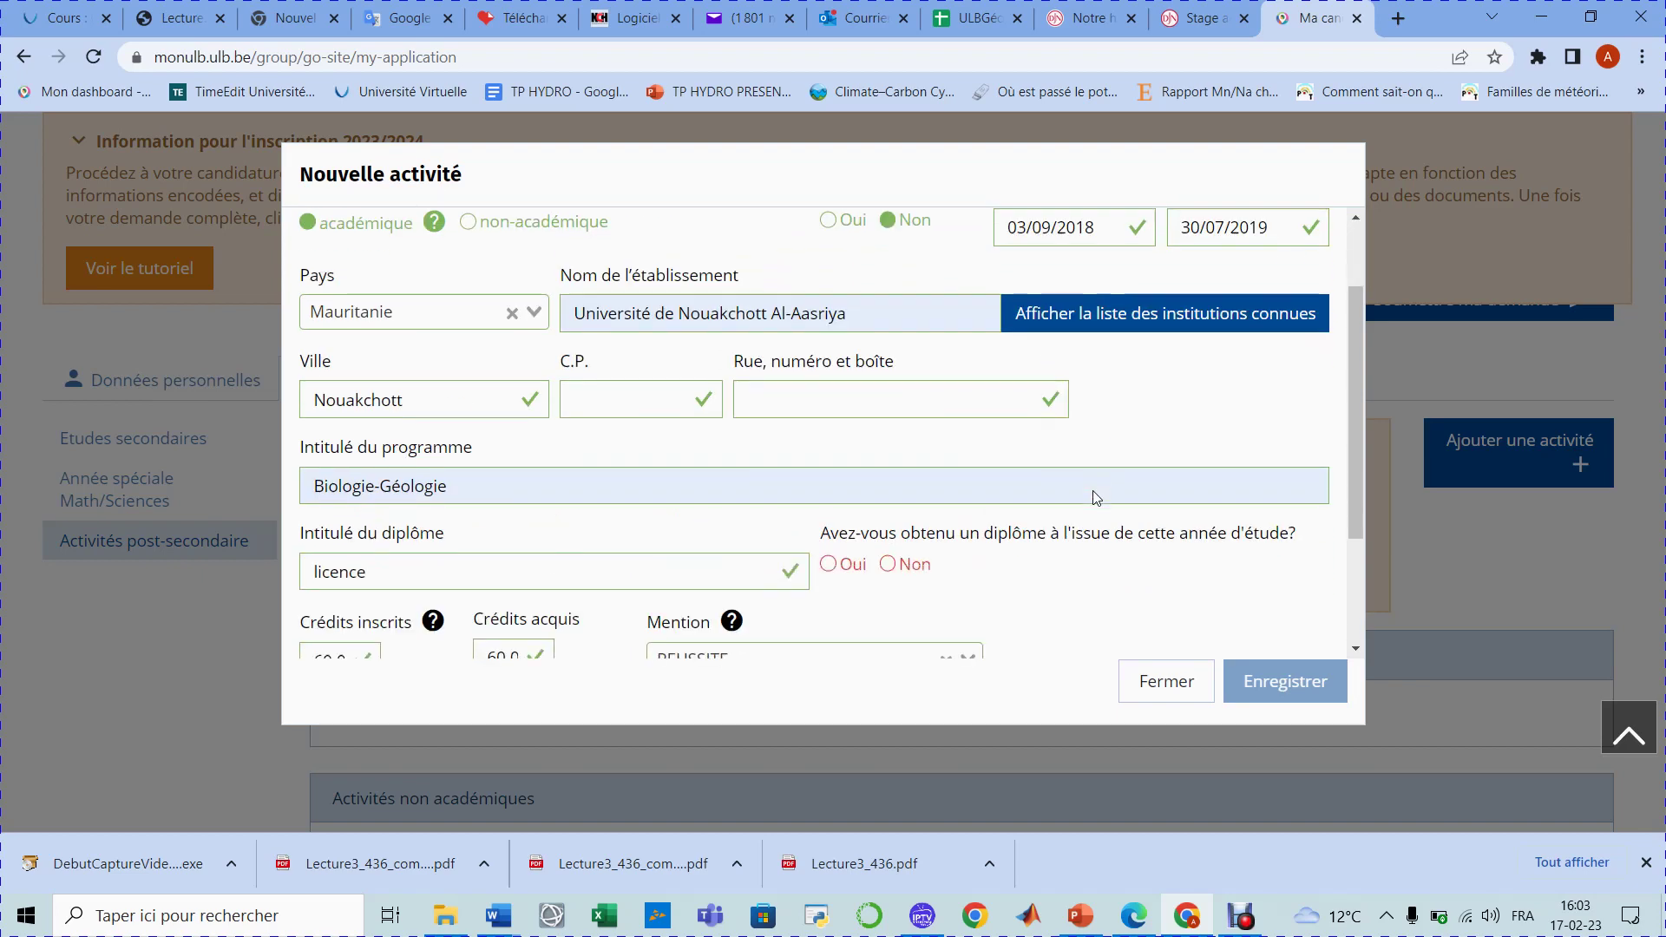
scroll(1096, 497, down, 1)
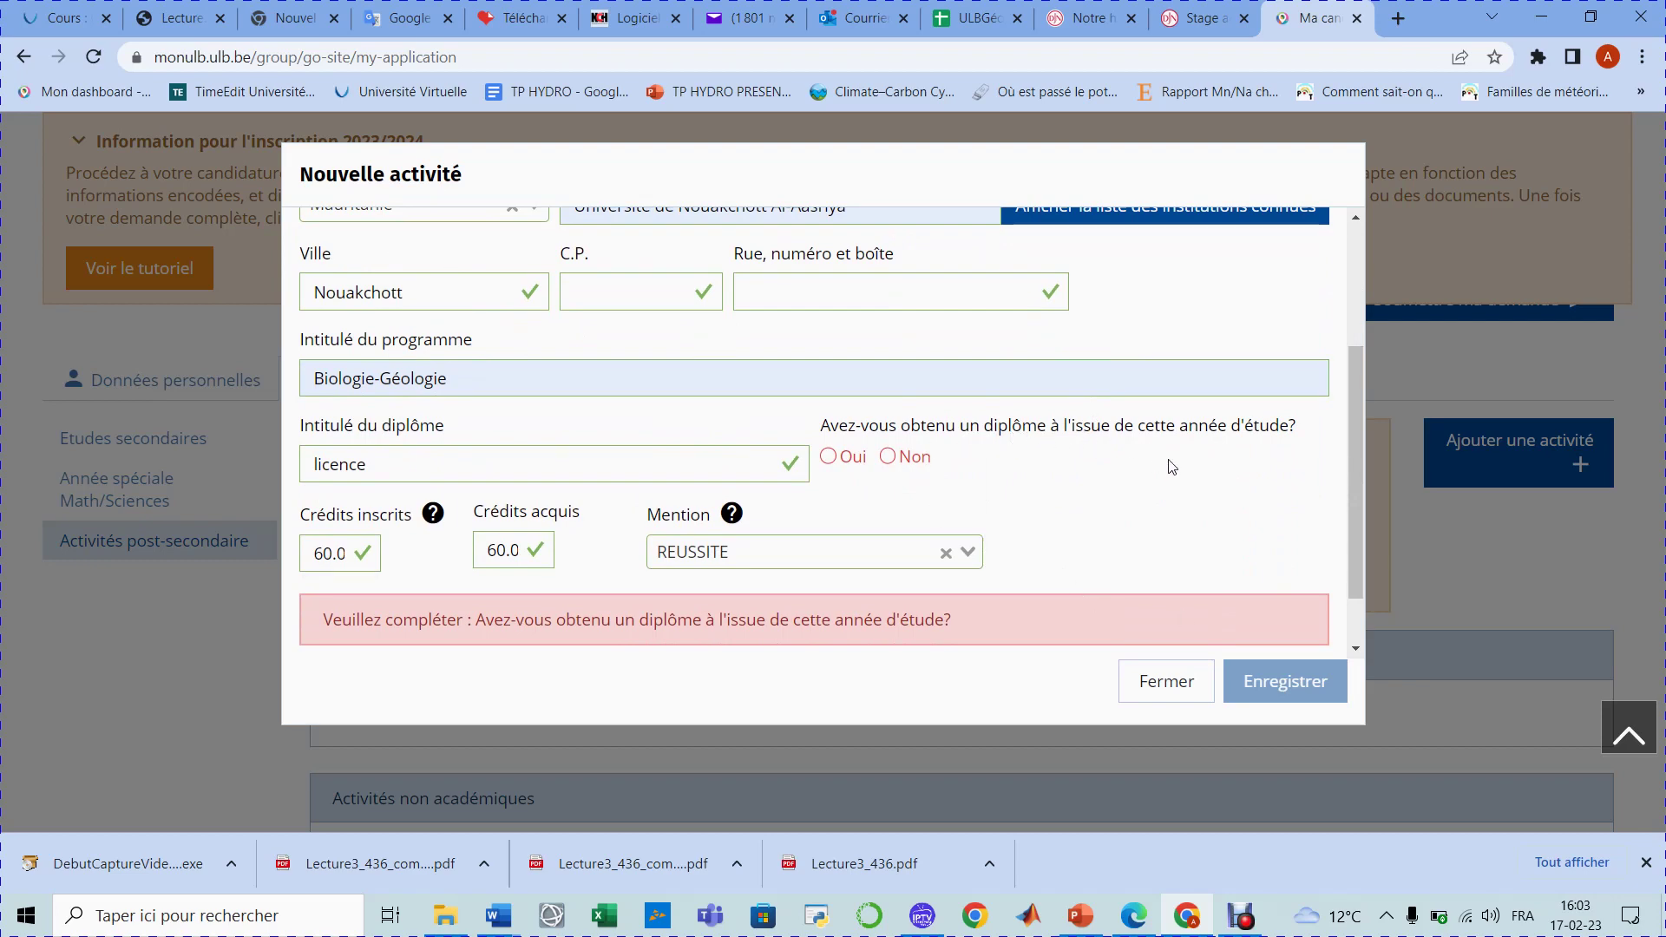
scroll(1171, 466, up, 2)
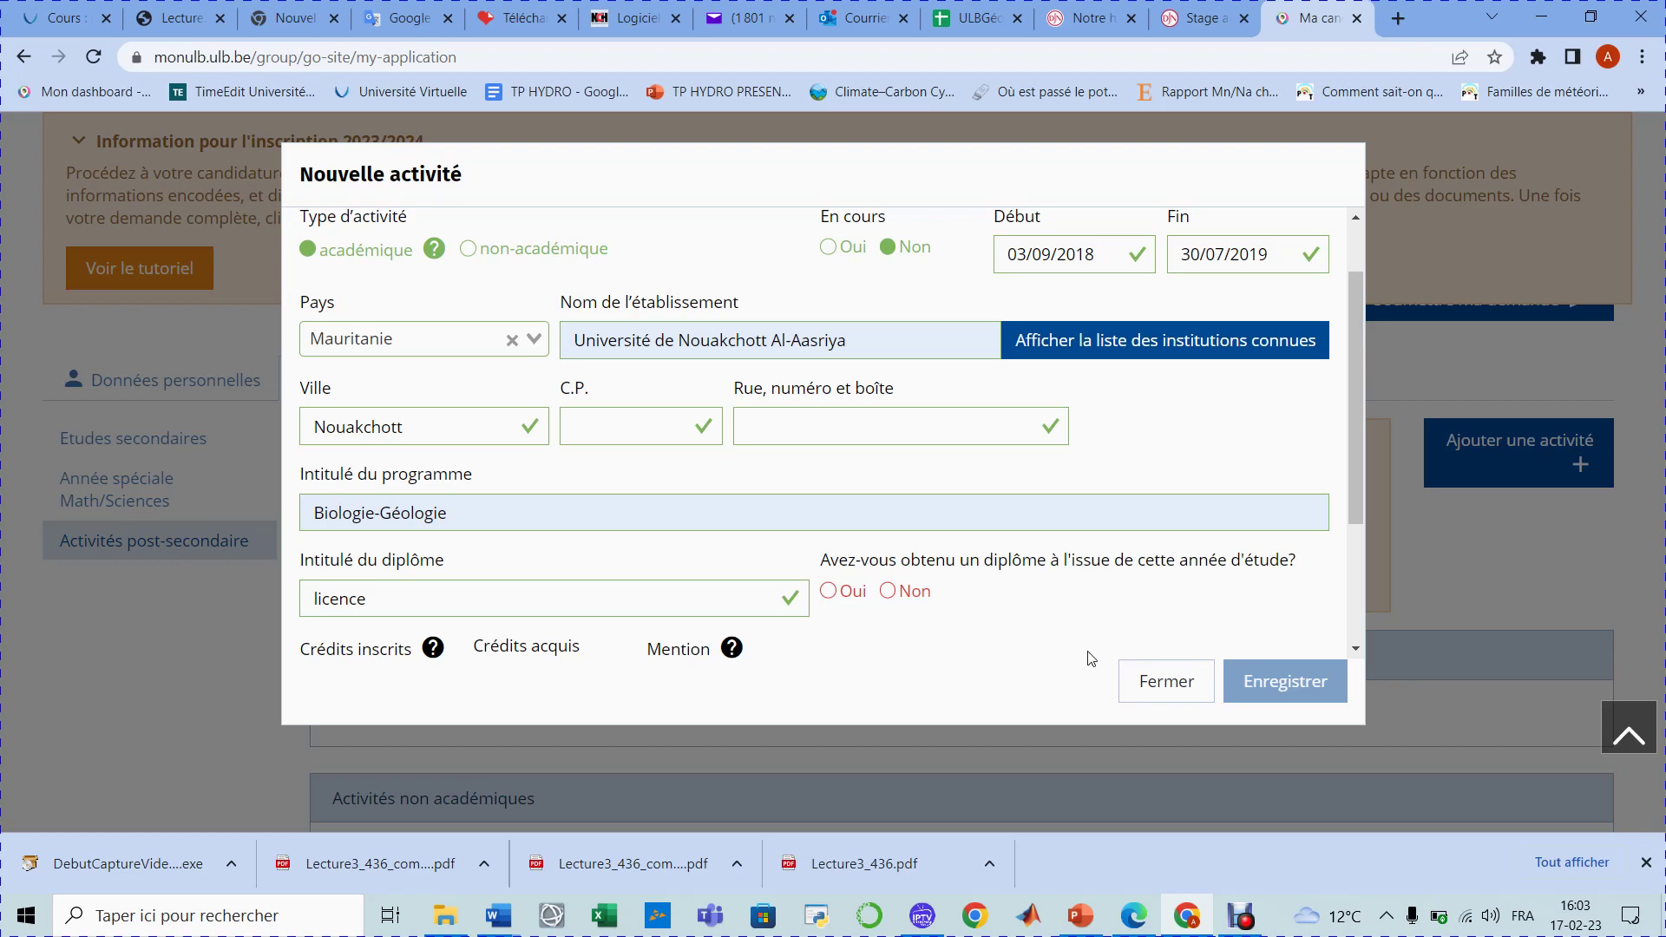
click(890, 592)
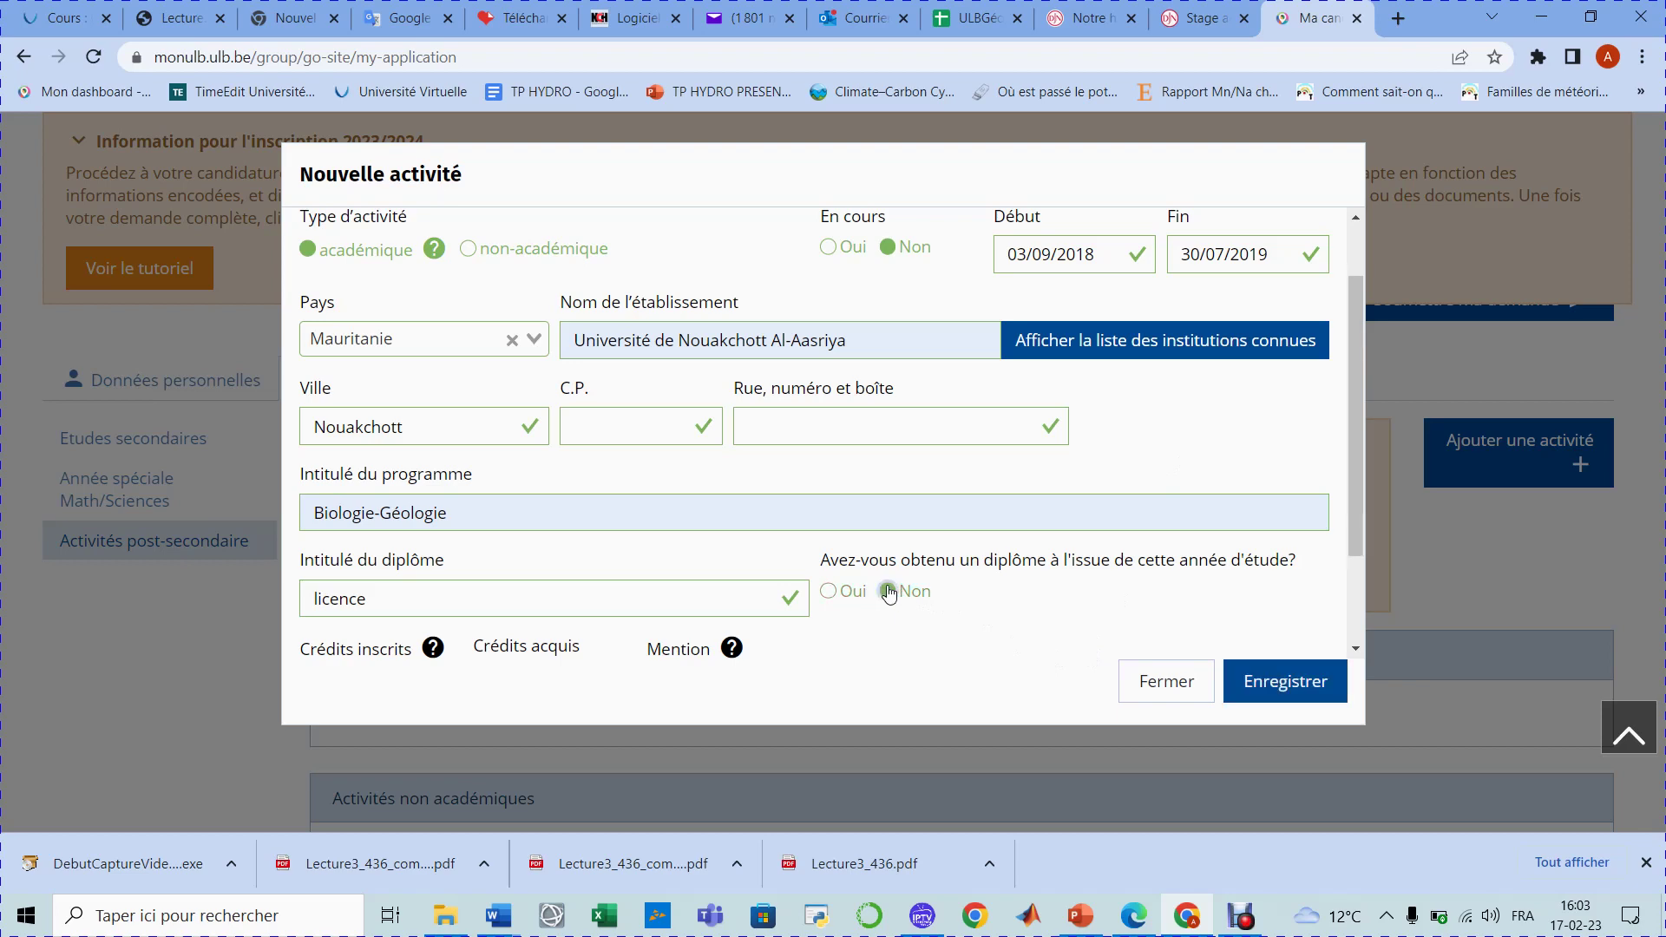
click(1279, 692)
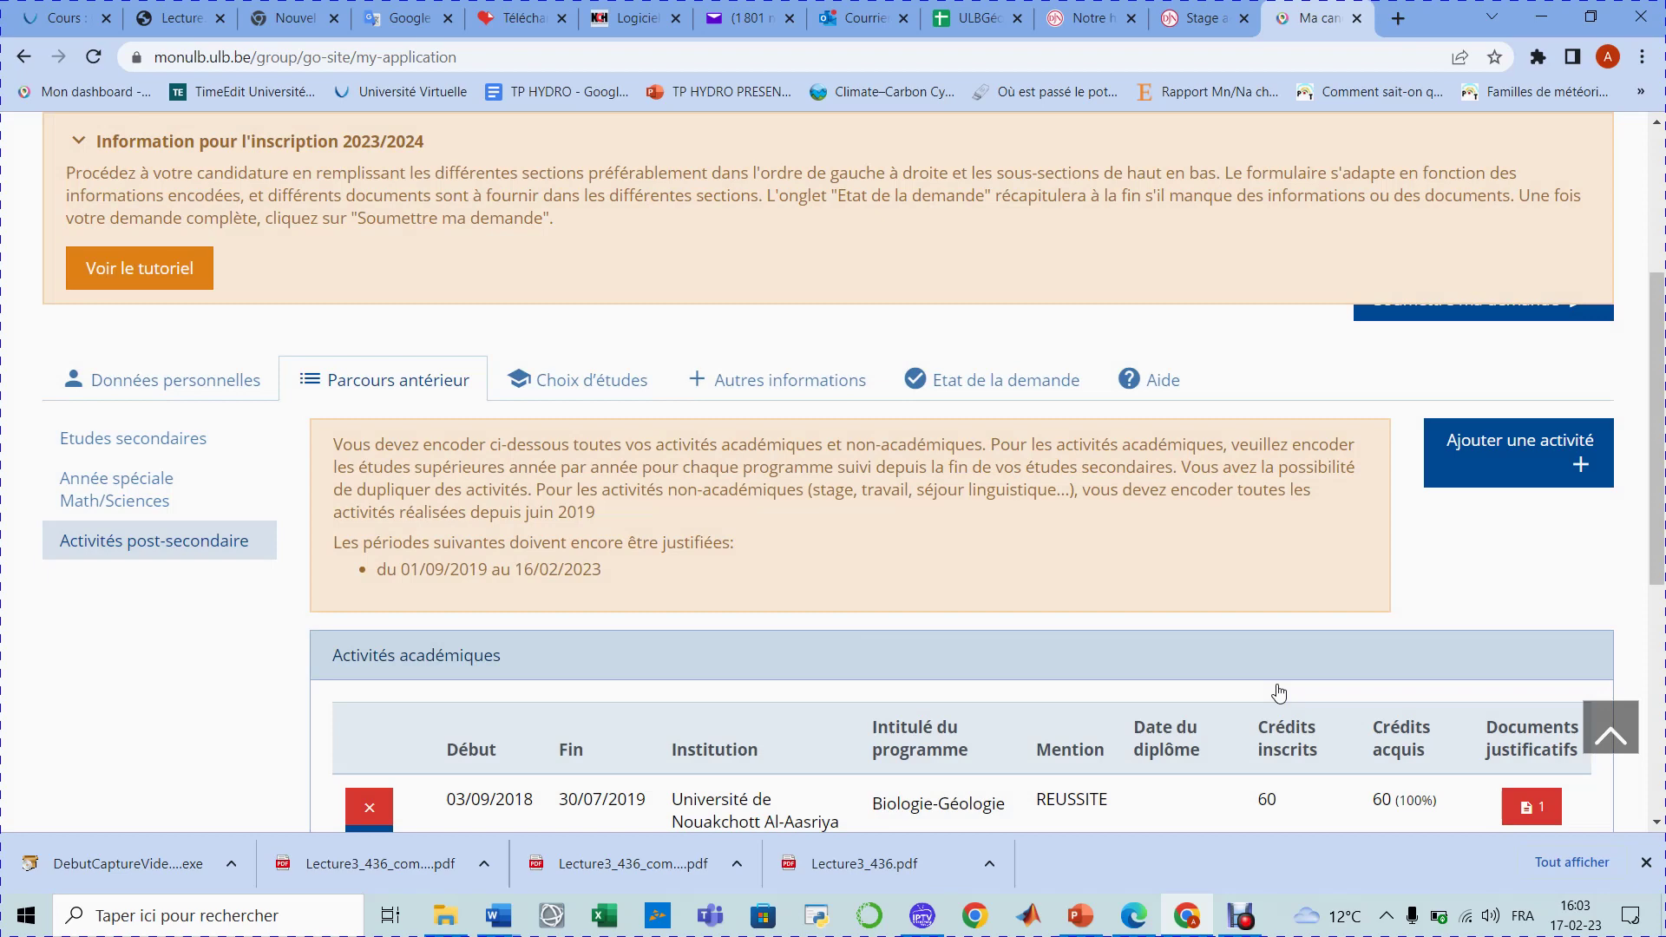
Step: Attach 405-0-Introduction as the Relevé de notes enseignement supérieur of the saved academic activity and close its supporting documents
scroll(1278, 691, down, 2)
scroll(1278, 691, down, 1)
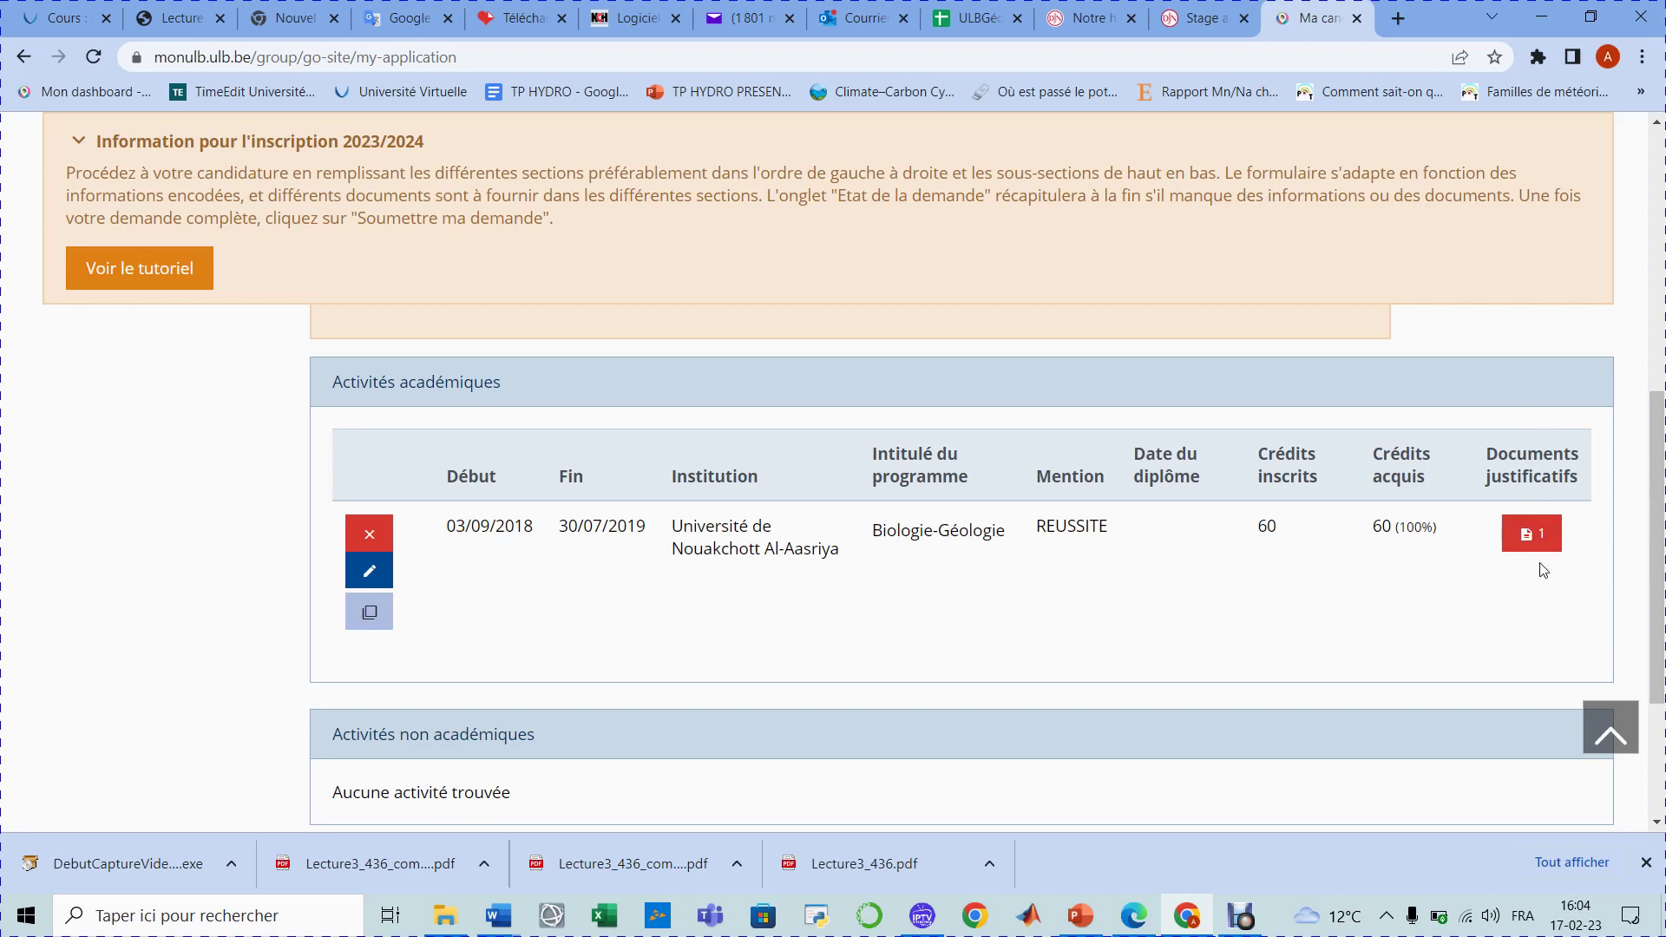
click(1530, 542)
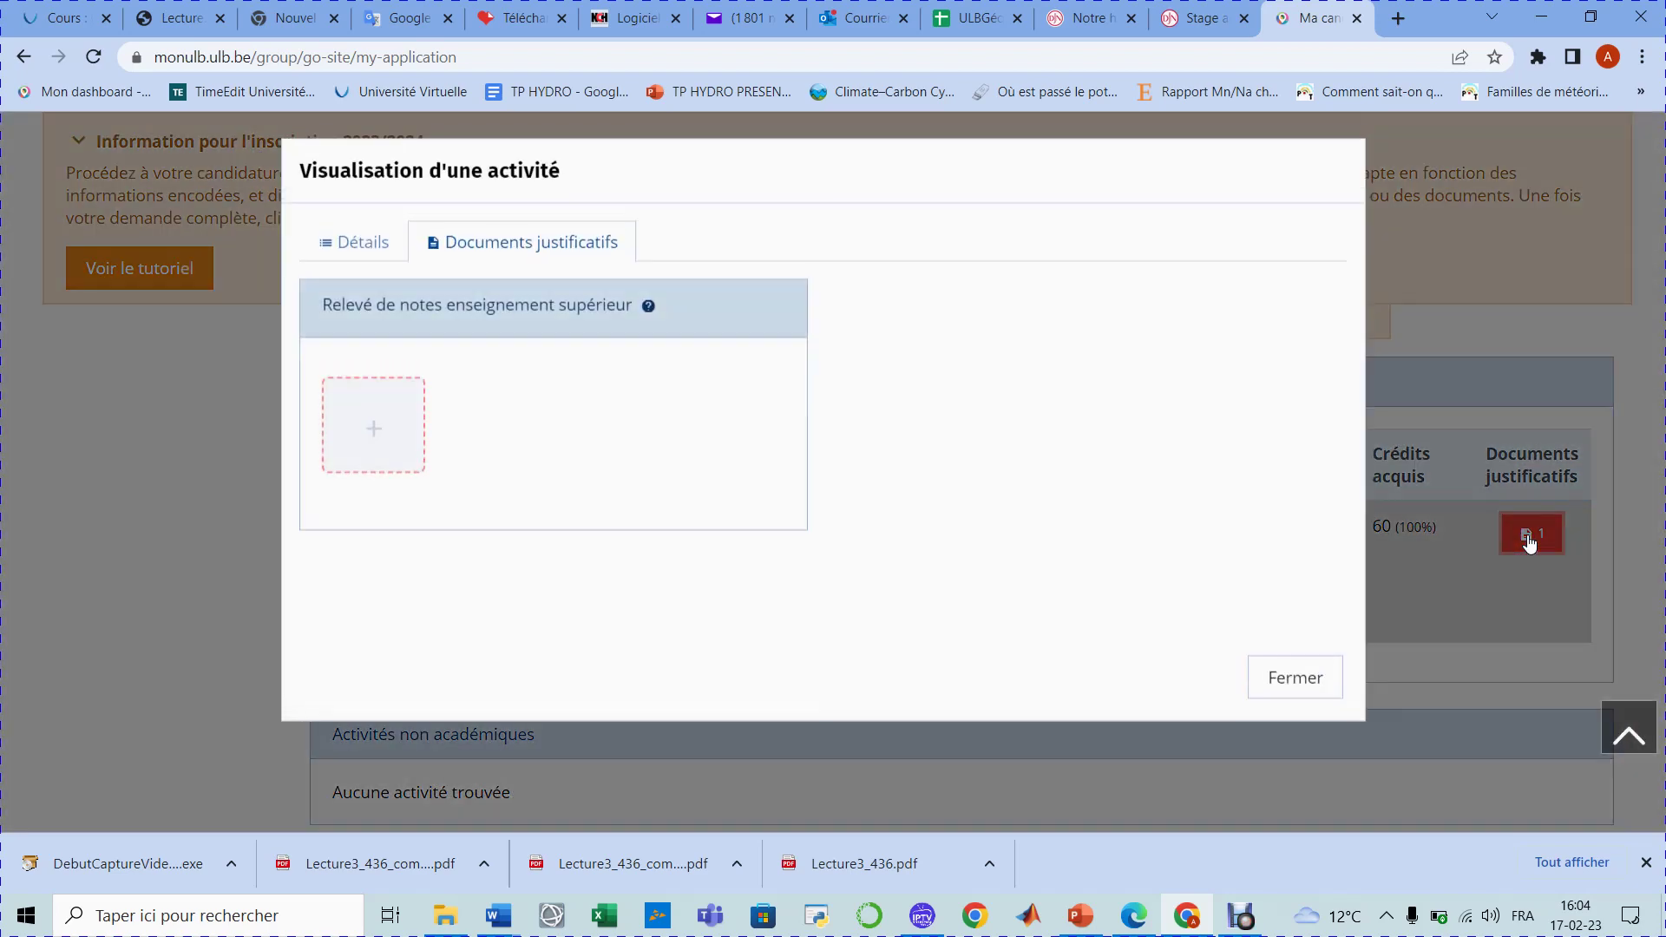
click(375, 436)
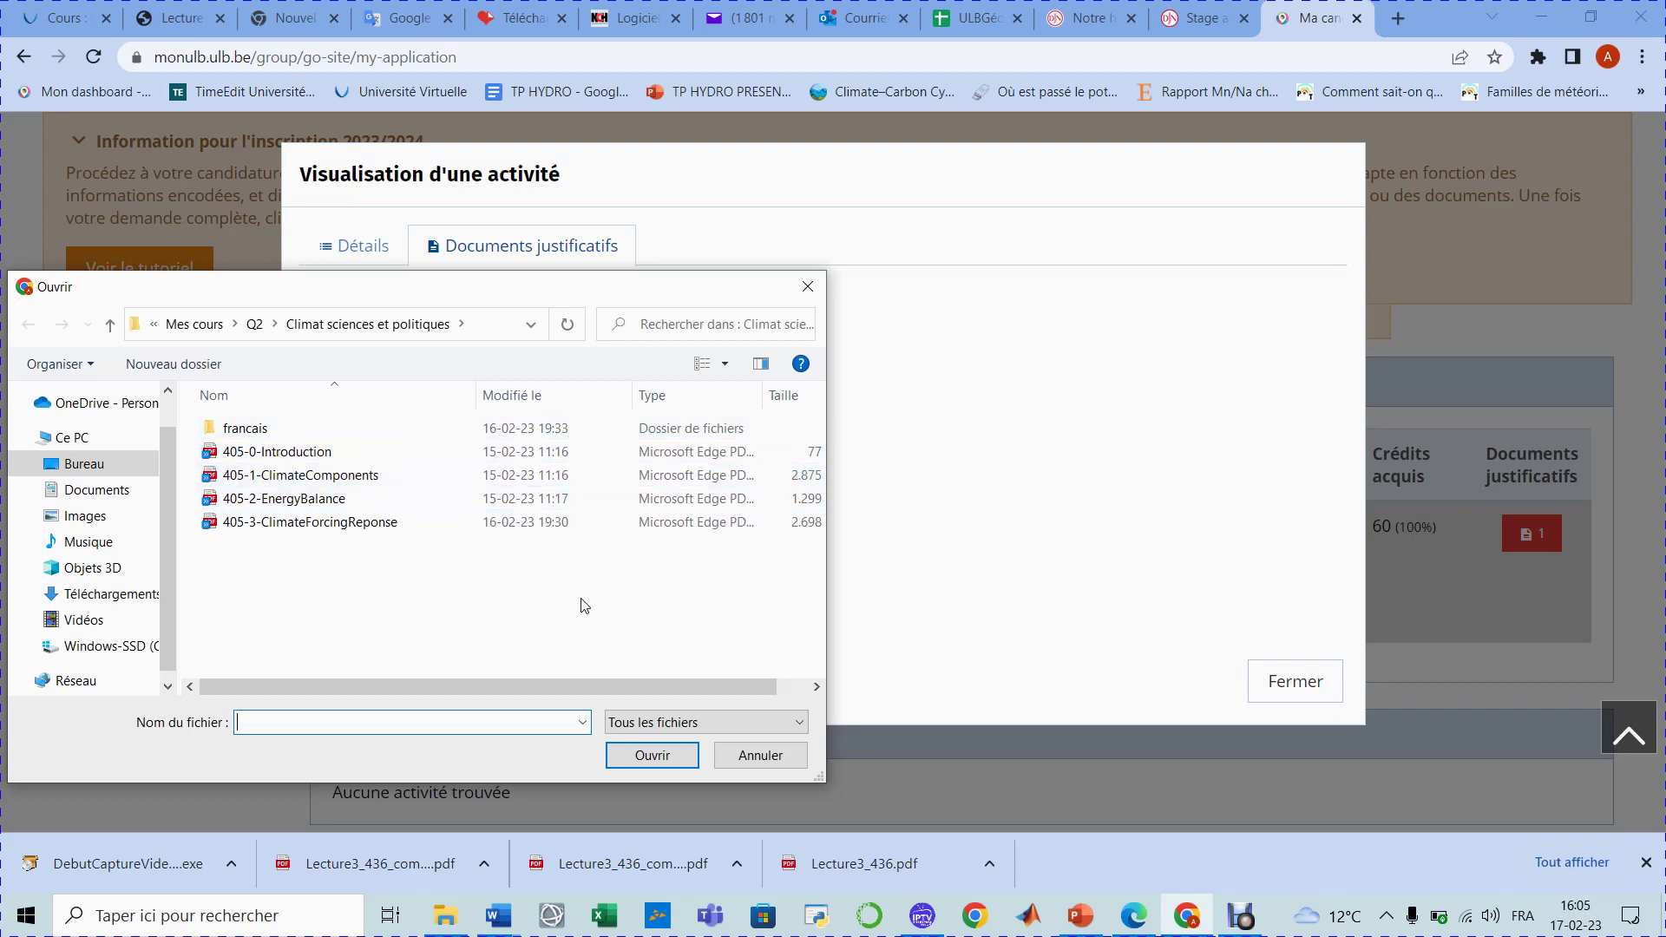
click(760, 757)
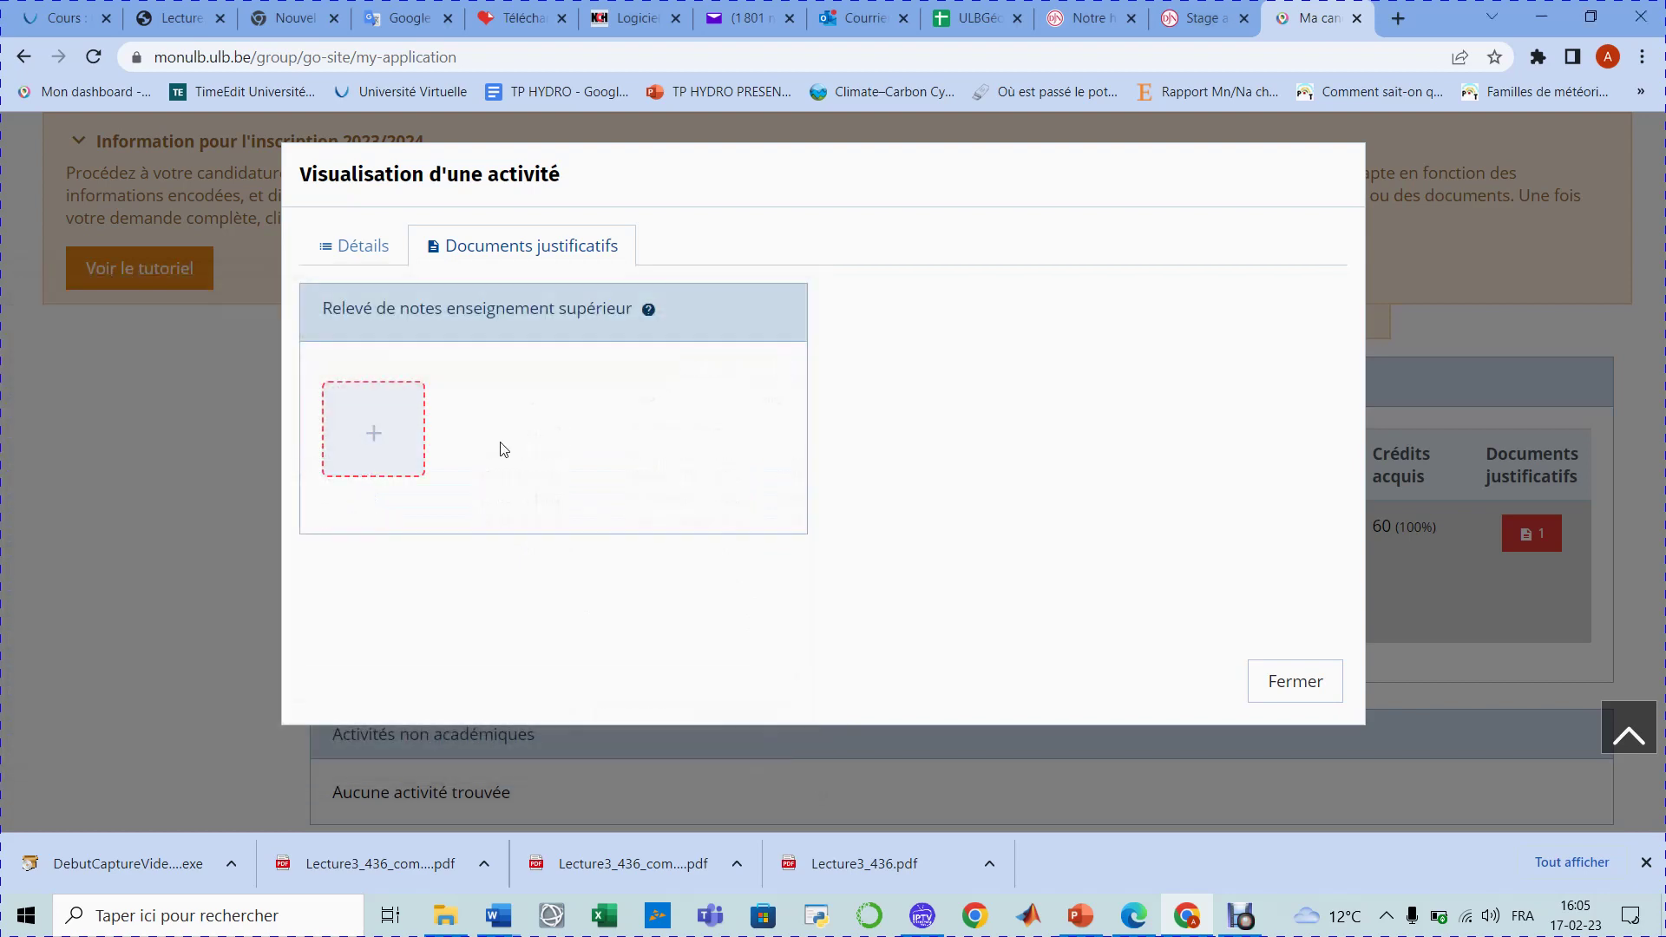
click(373, 433)
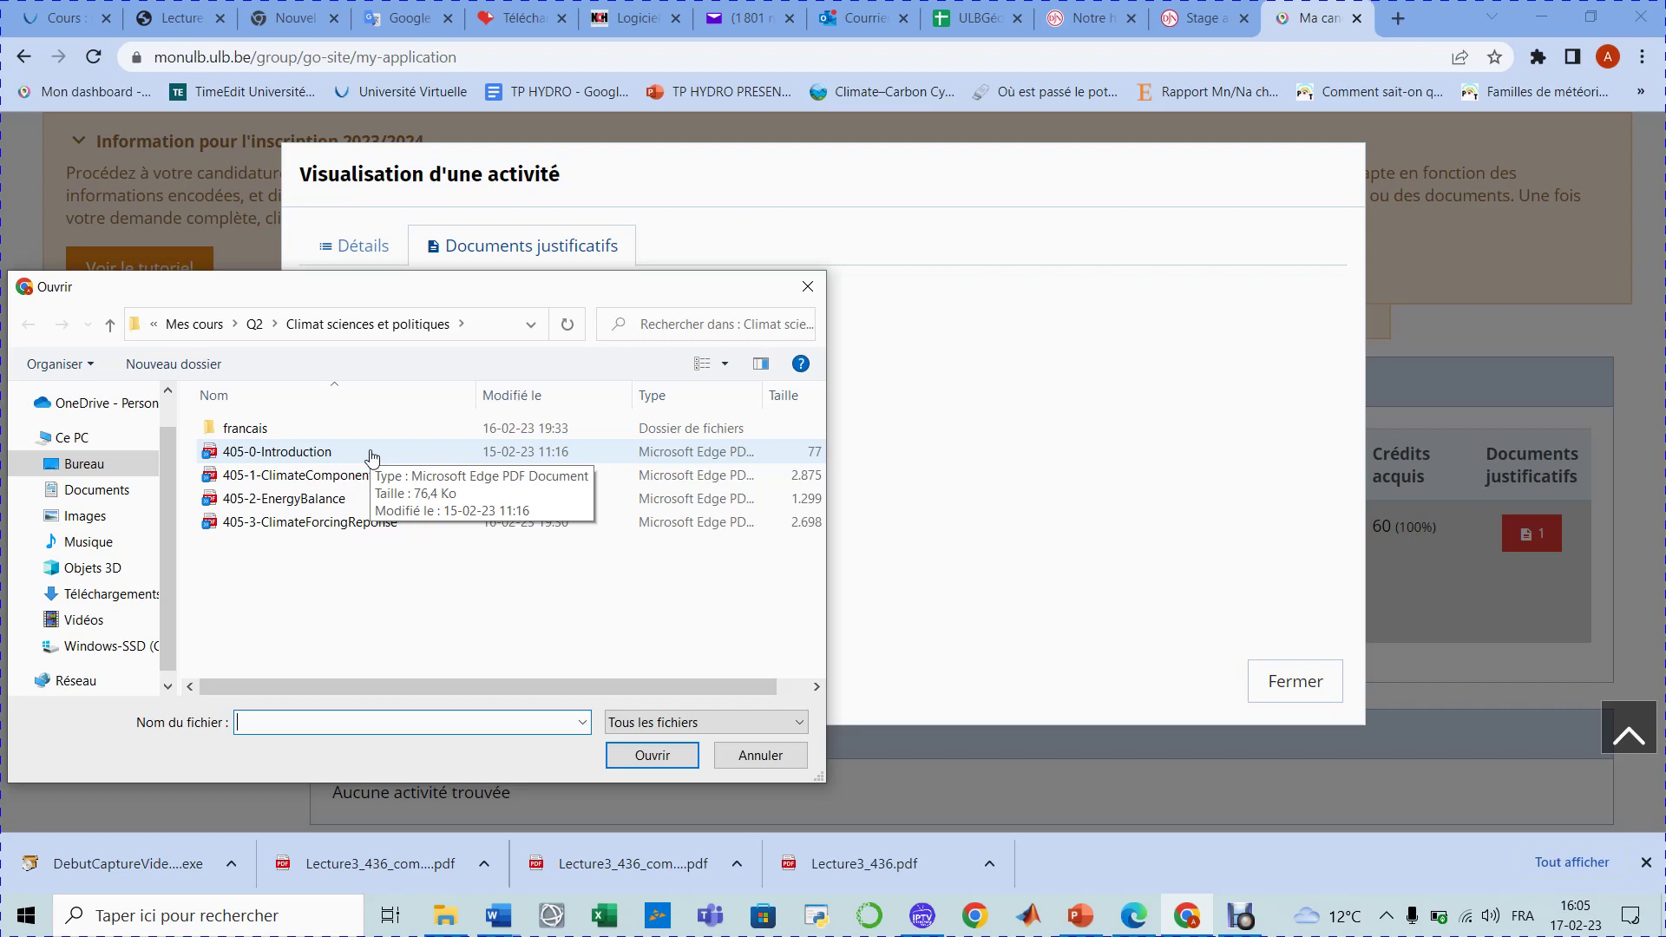
click(371, 452)
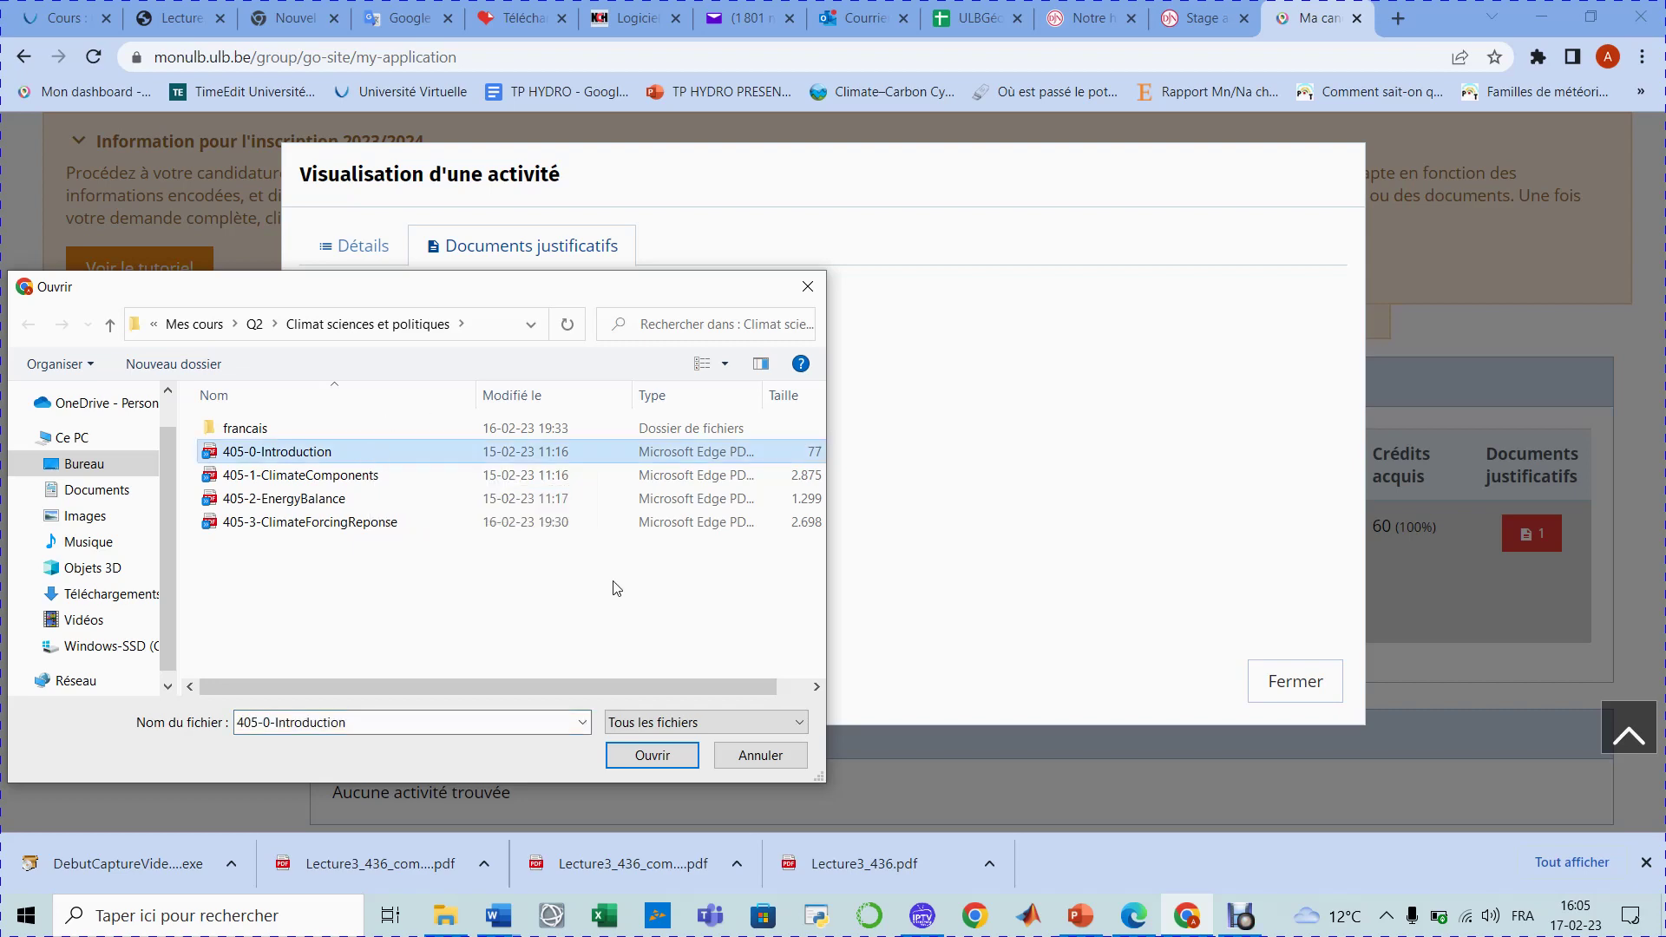
click(665, 757)
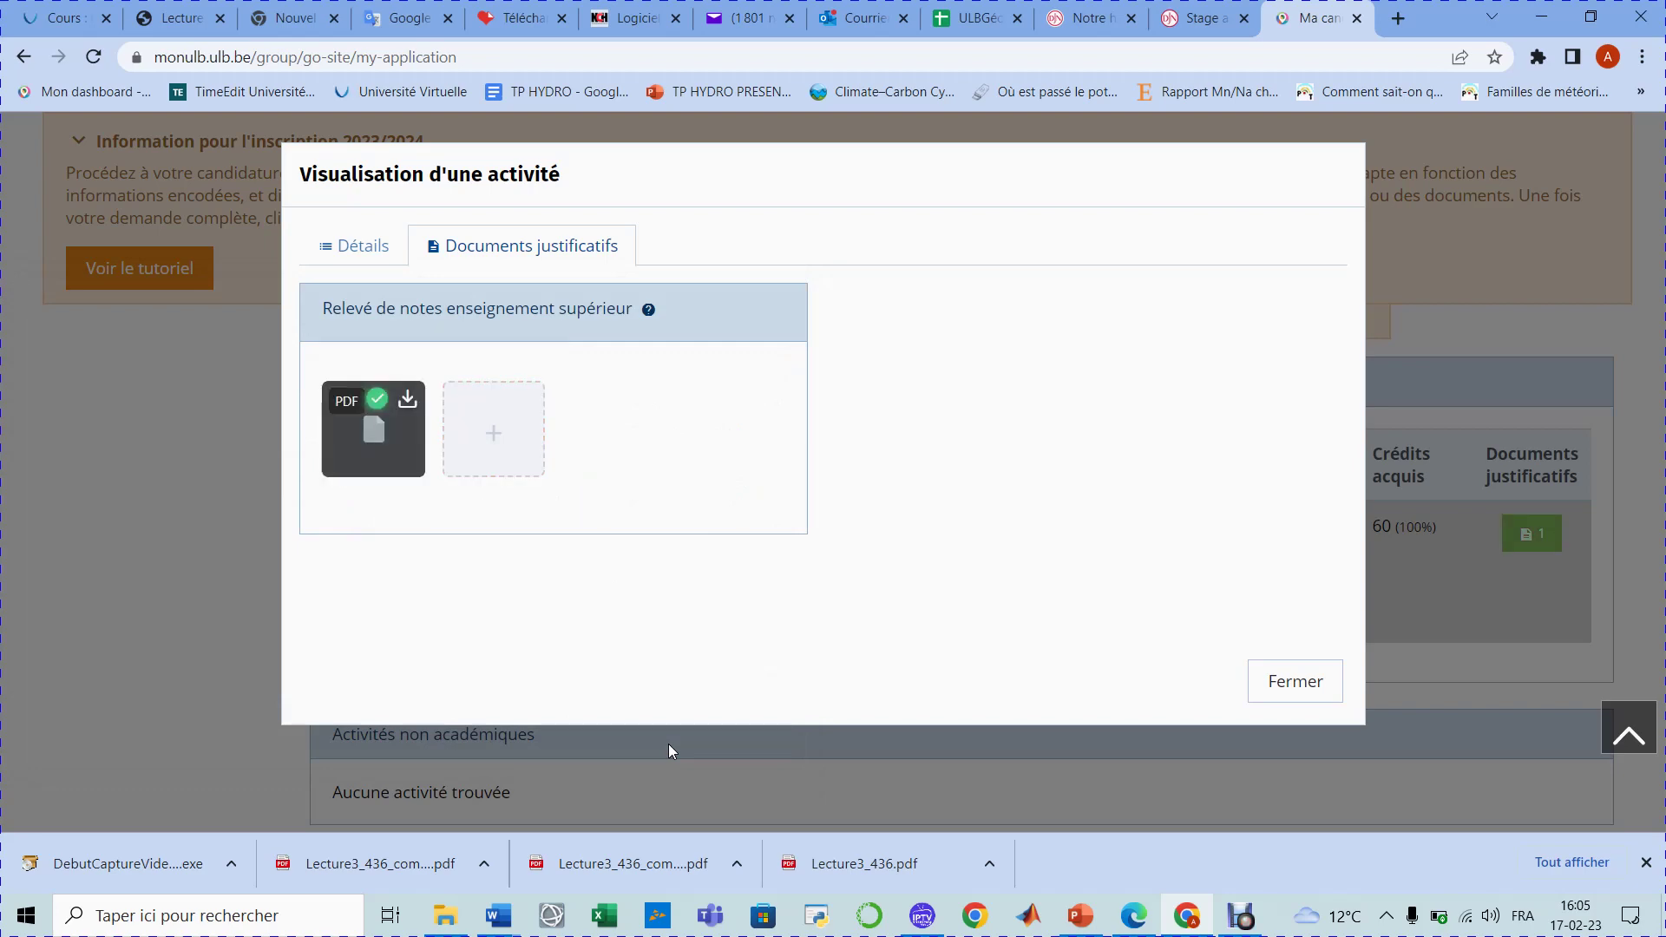
click(1284, 682)
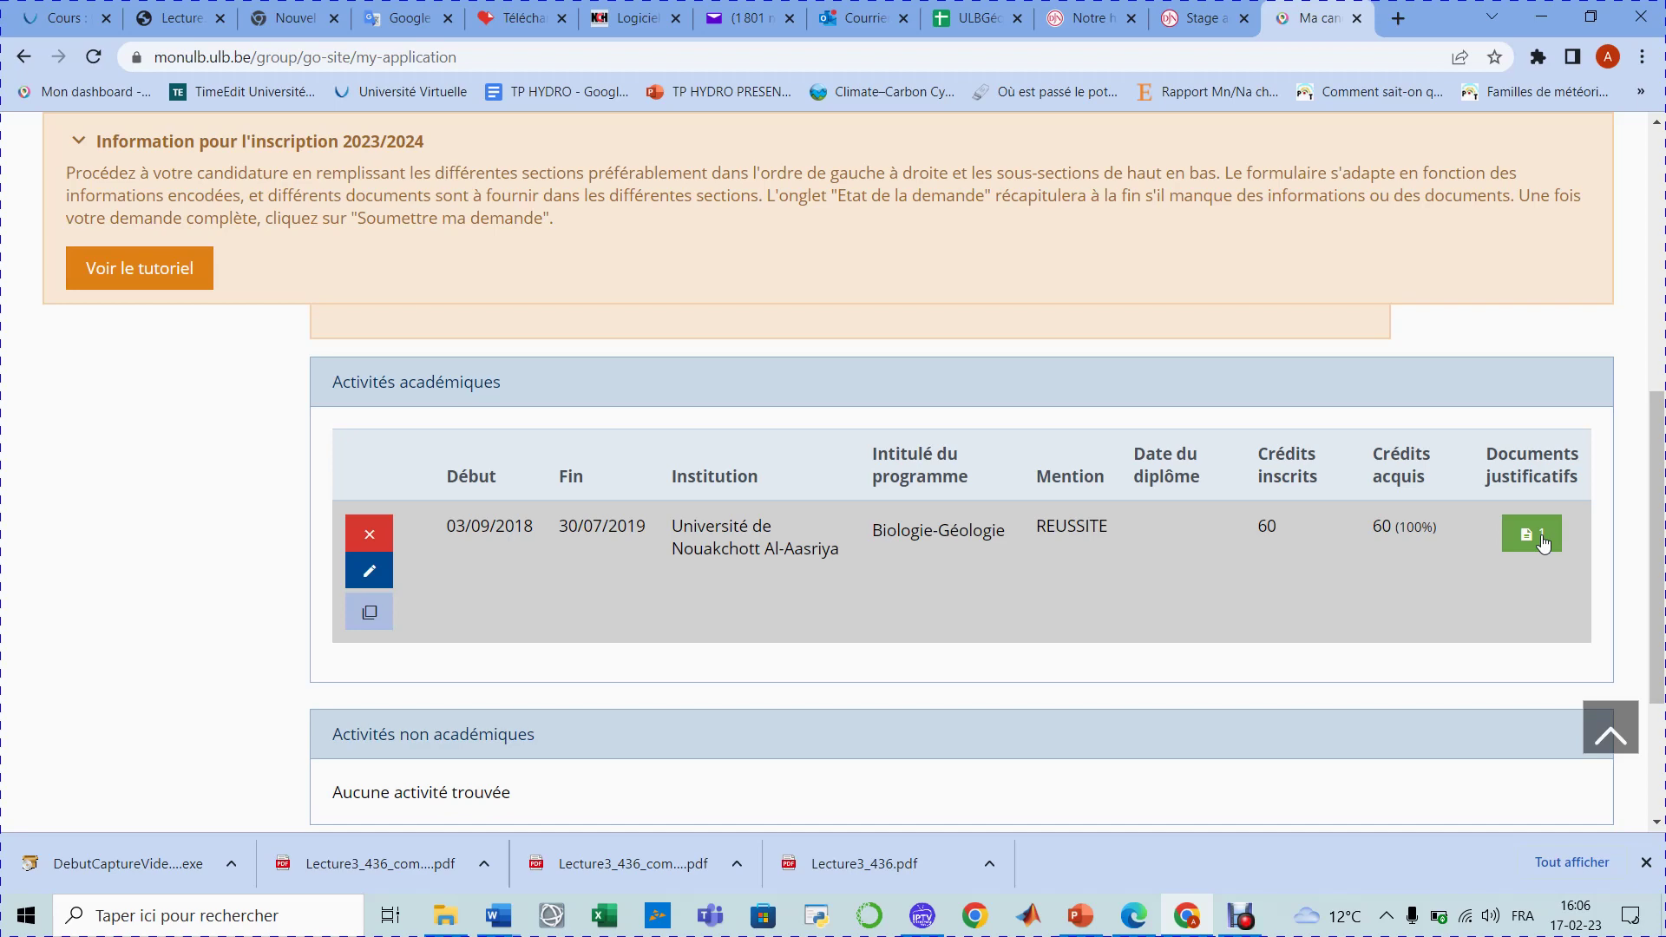
scroll(1544, 543, down, 2)
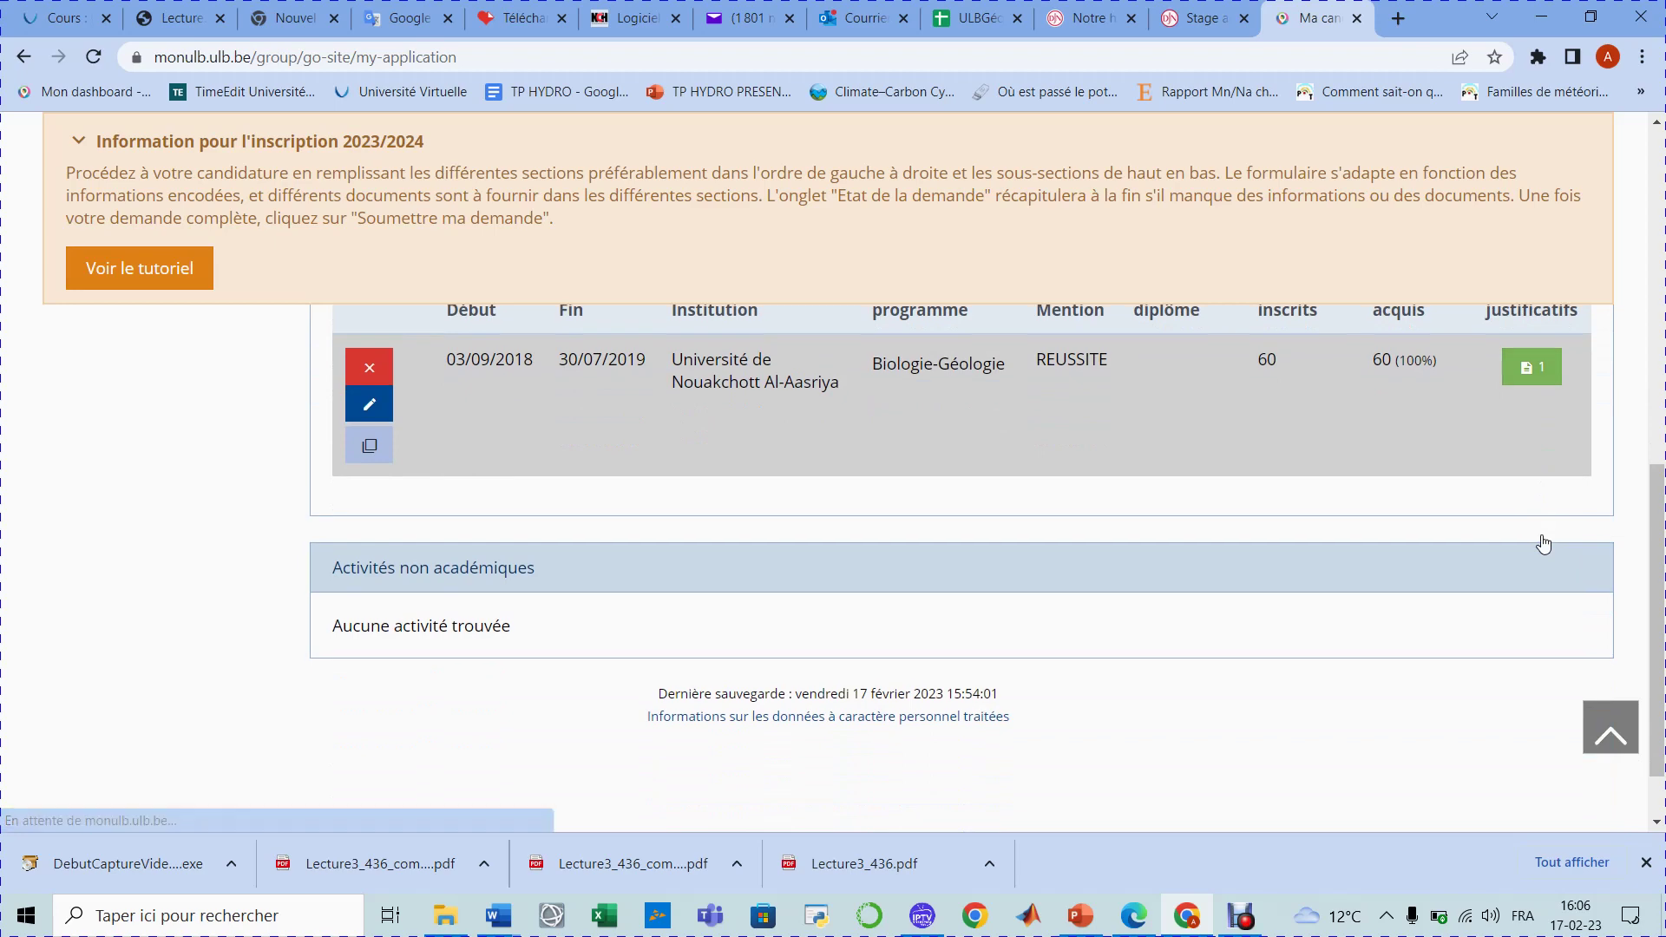
scroll(1544, 543, up, 2)
scroll(1544, 543, up, 5)
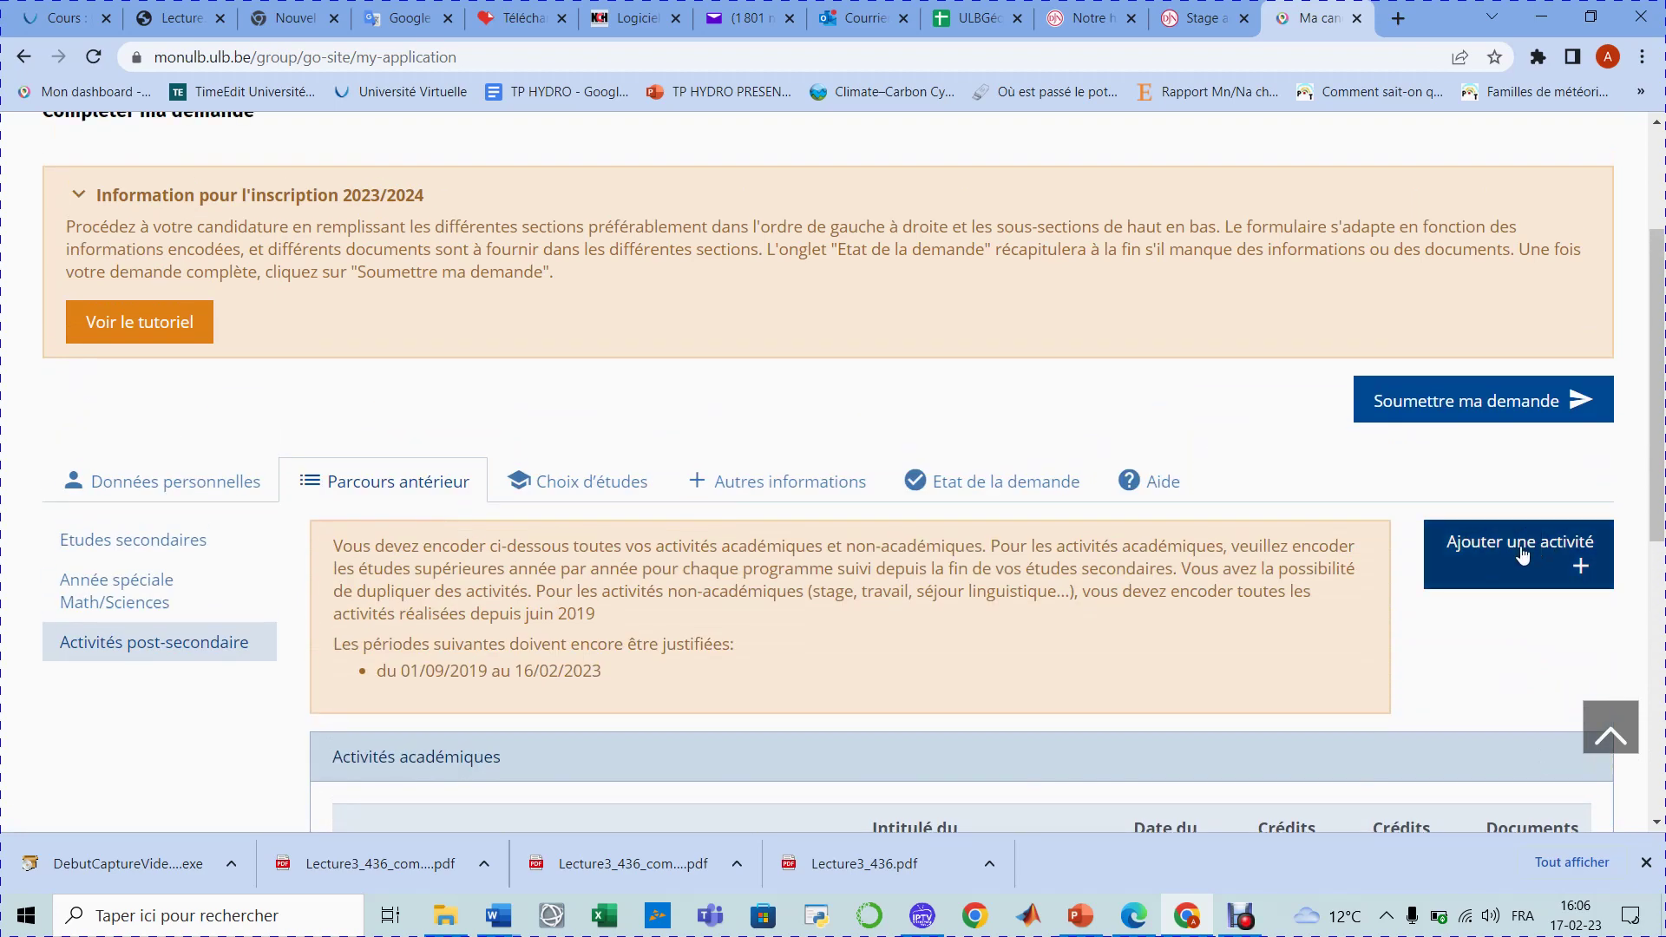
Step: Start a new post-secondary activity of type non-académique and open its Pays choices
click(1520, 552)
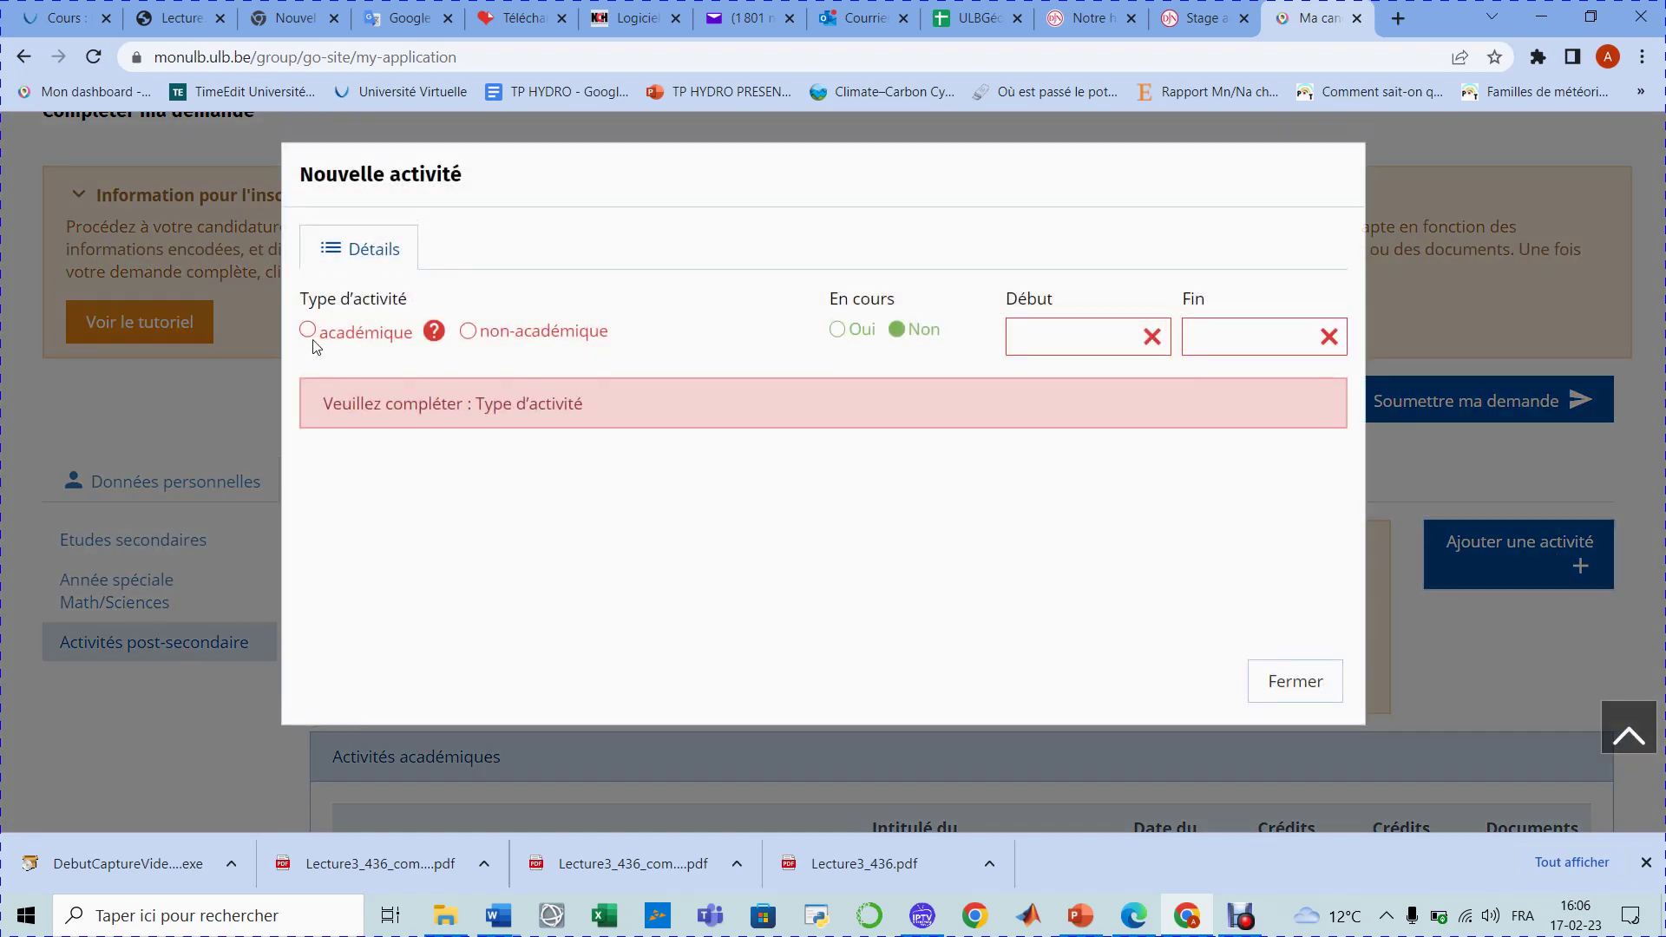
click(470, 334)
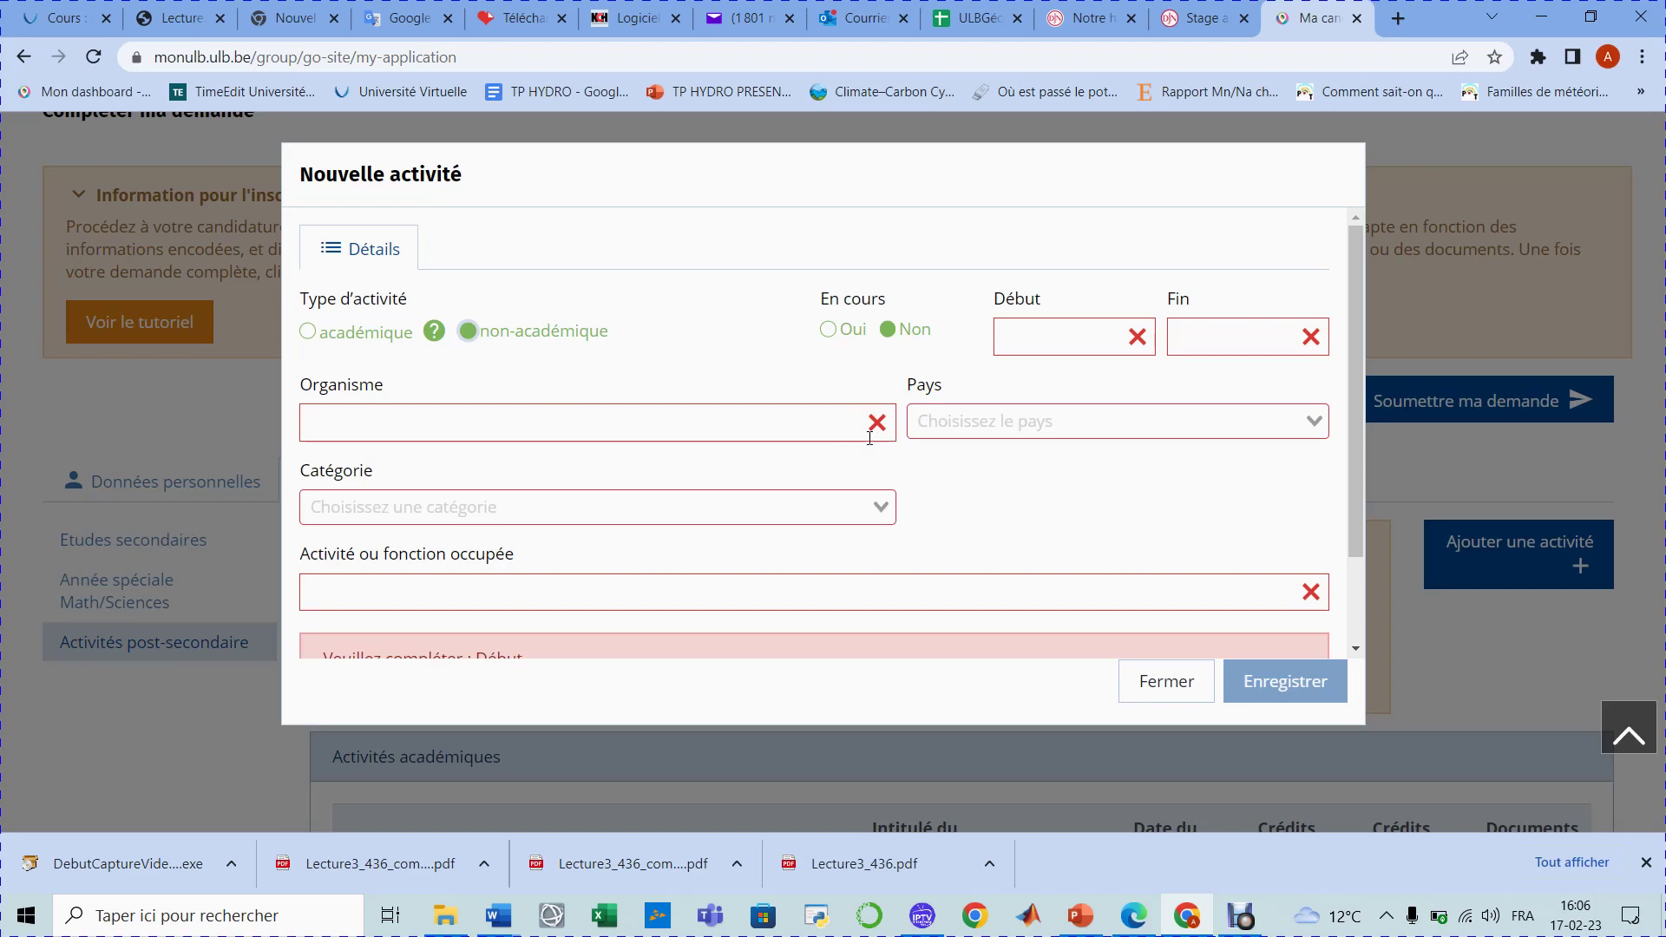
click(985, 425)
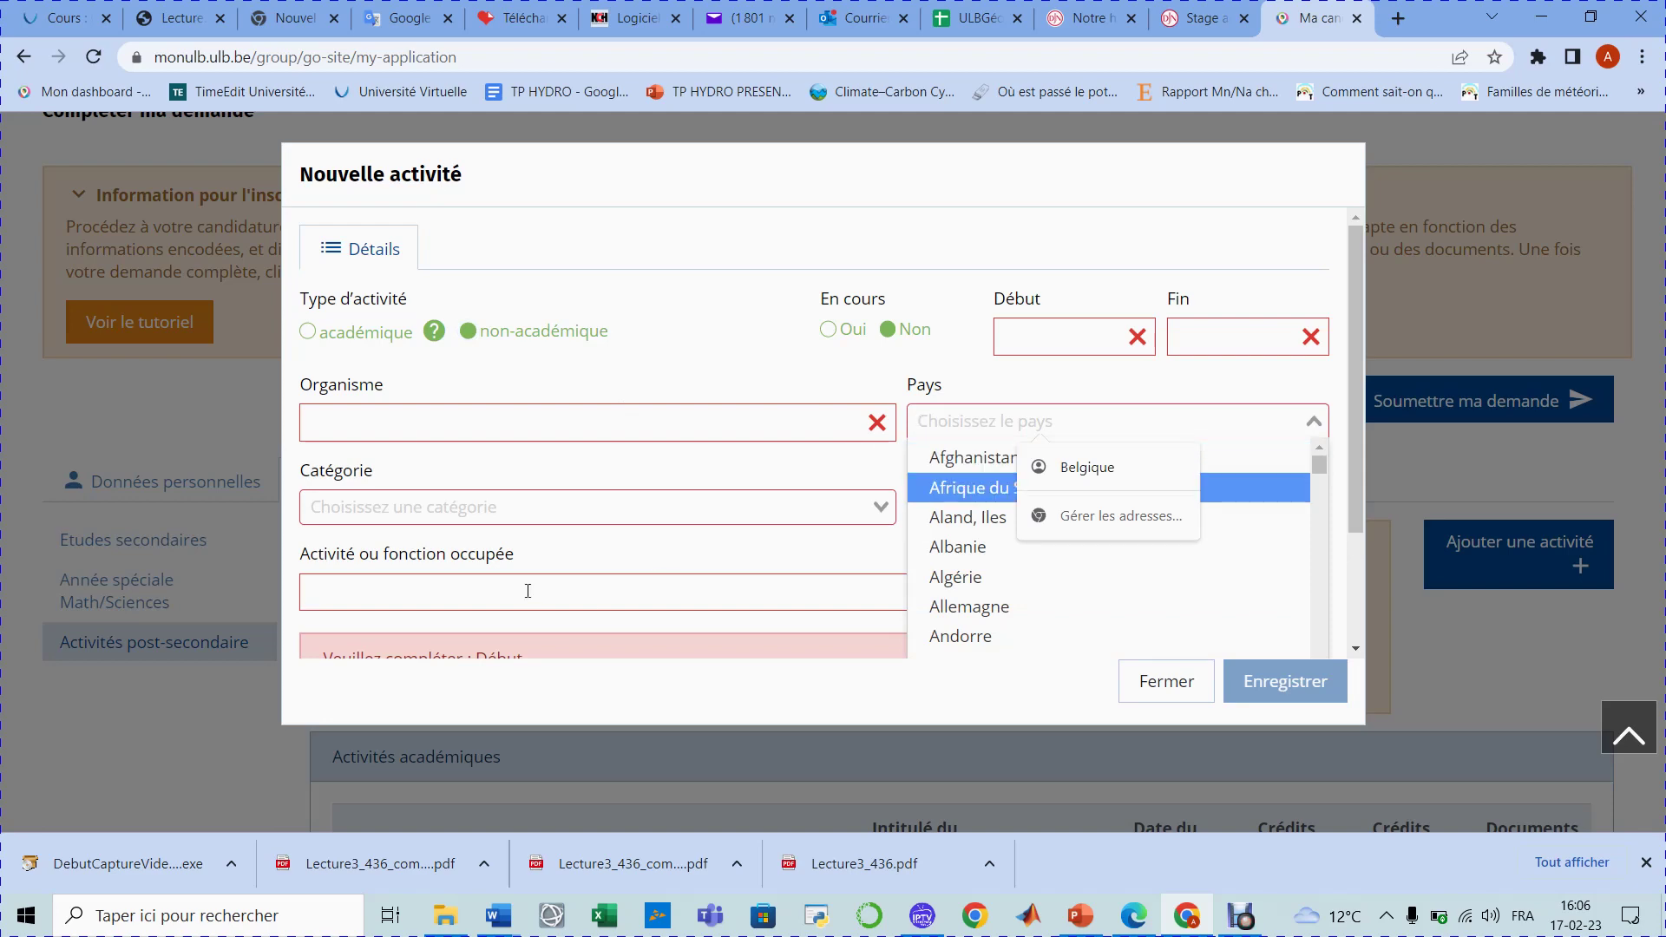
Step: Examine the Catégorie options offered for the non-academic activity through to the end of the list
click(508, 514)
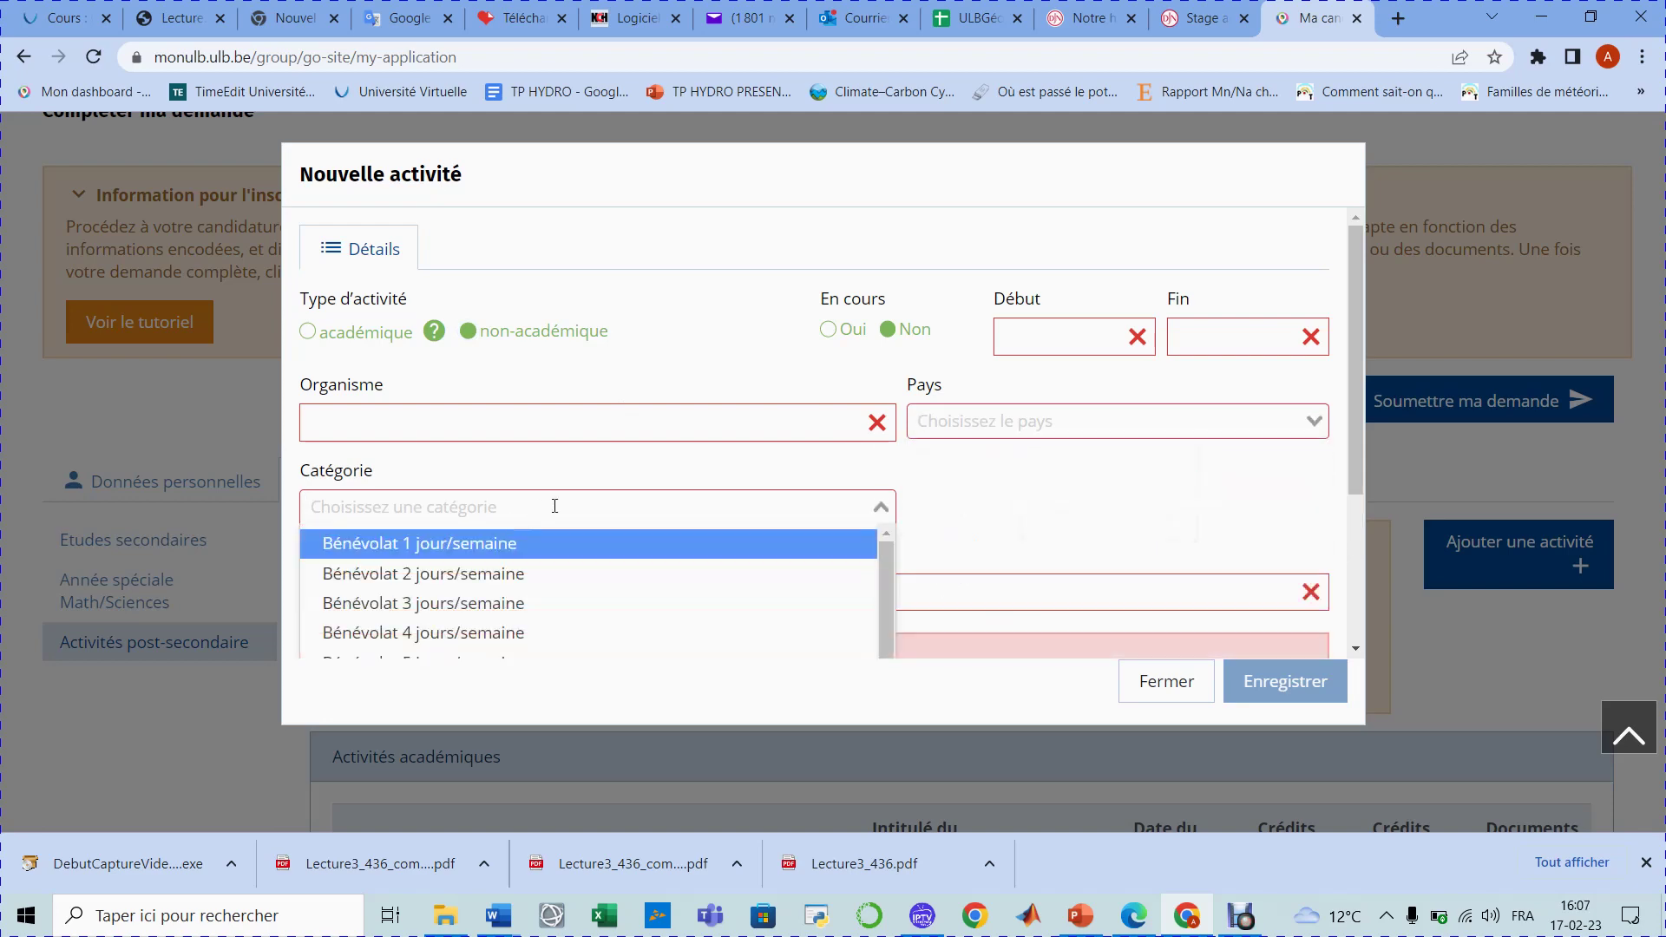
scroll(554, 506, down, 1)
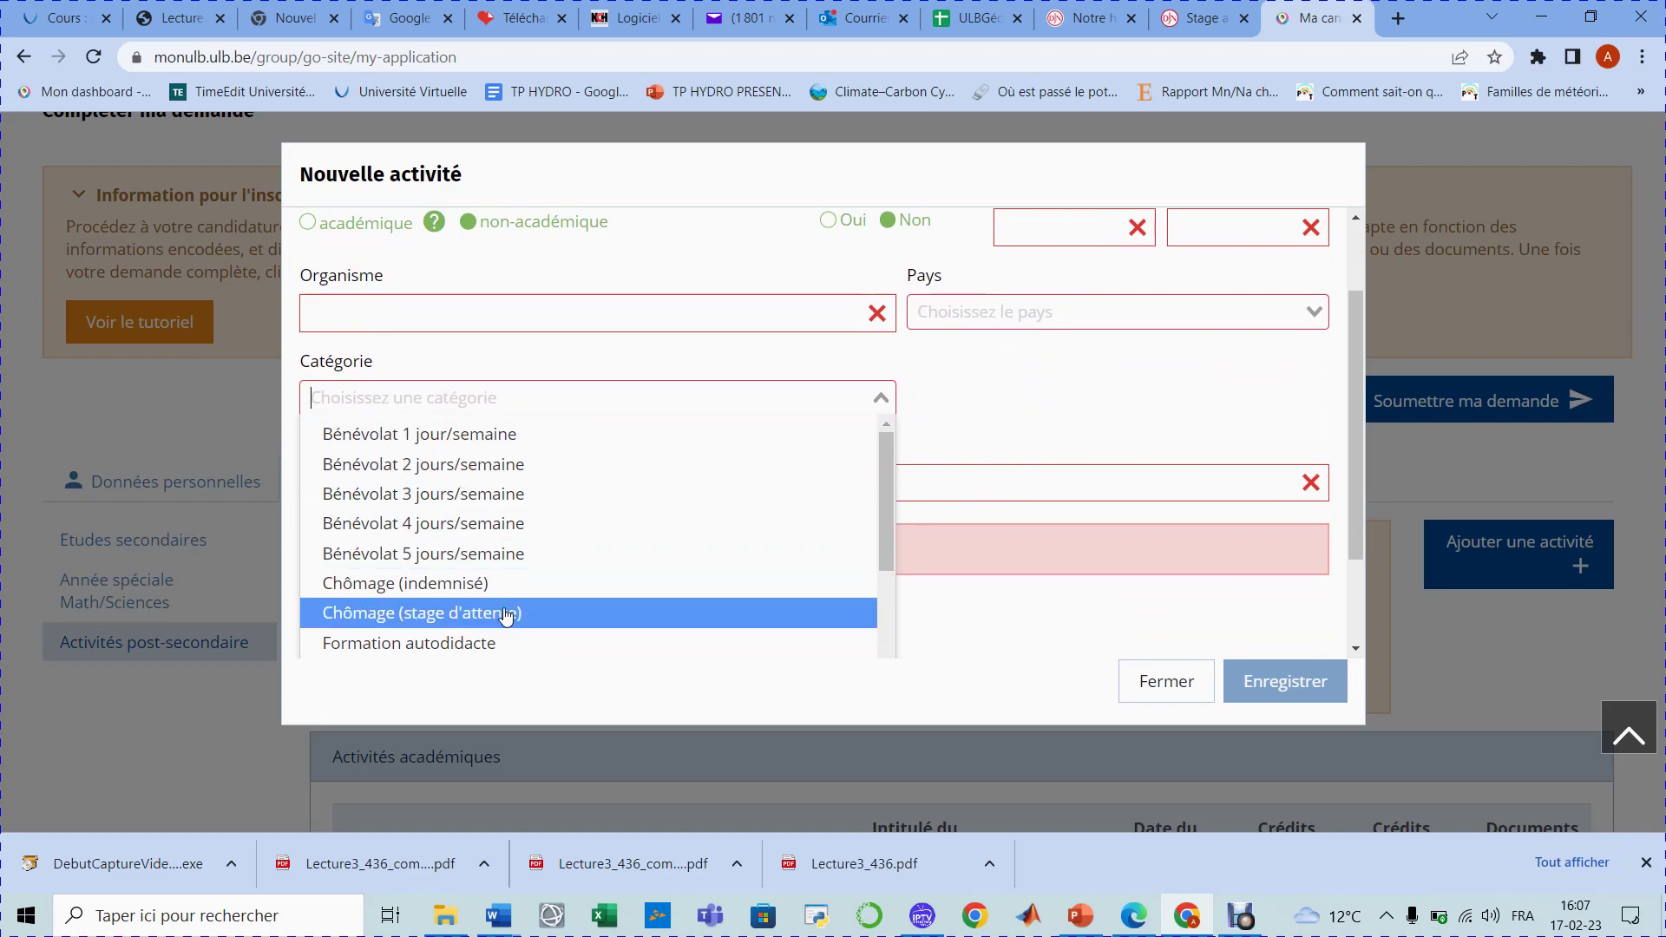
scroll(506, 615, down, 3)
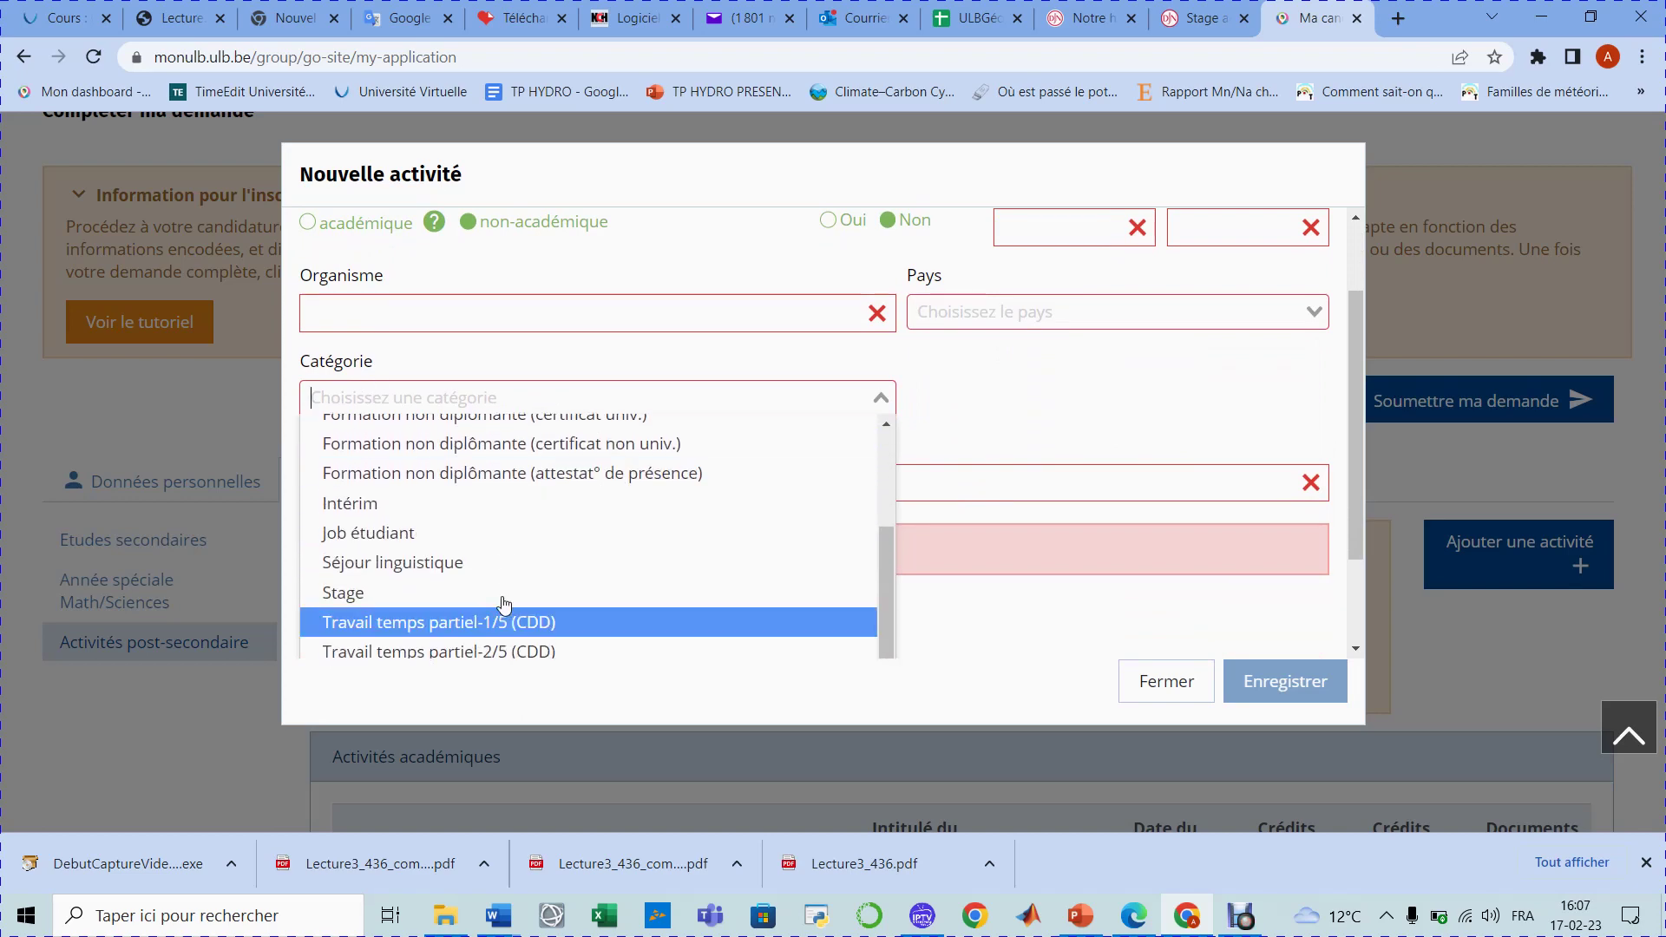
scroll(506, 604, down, 1)
scroll(506, 605, down, 5)
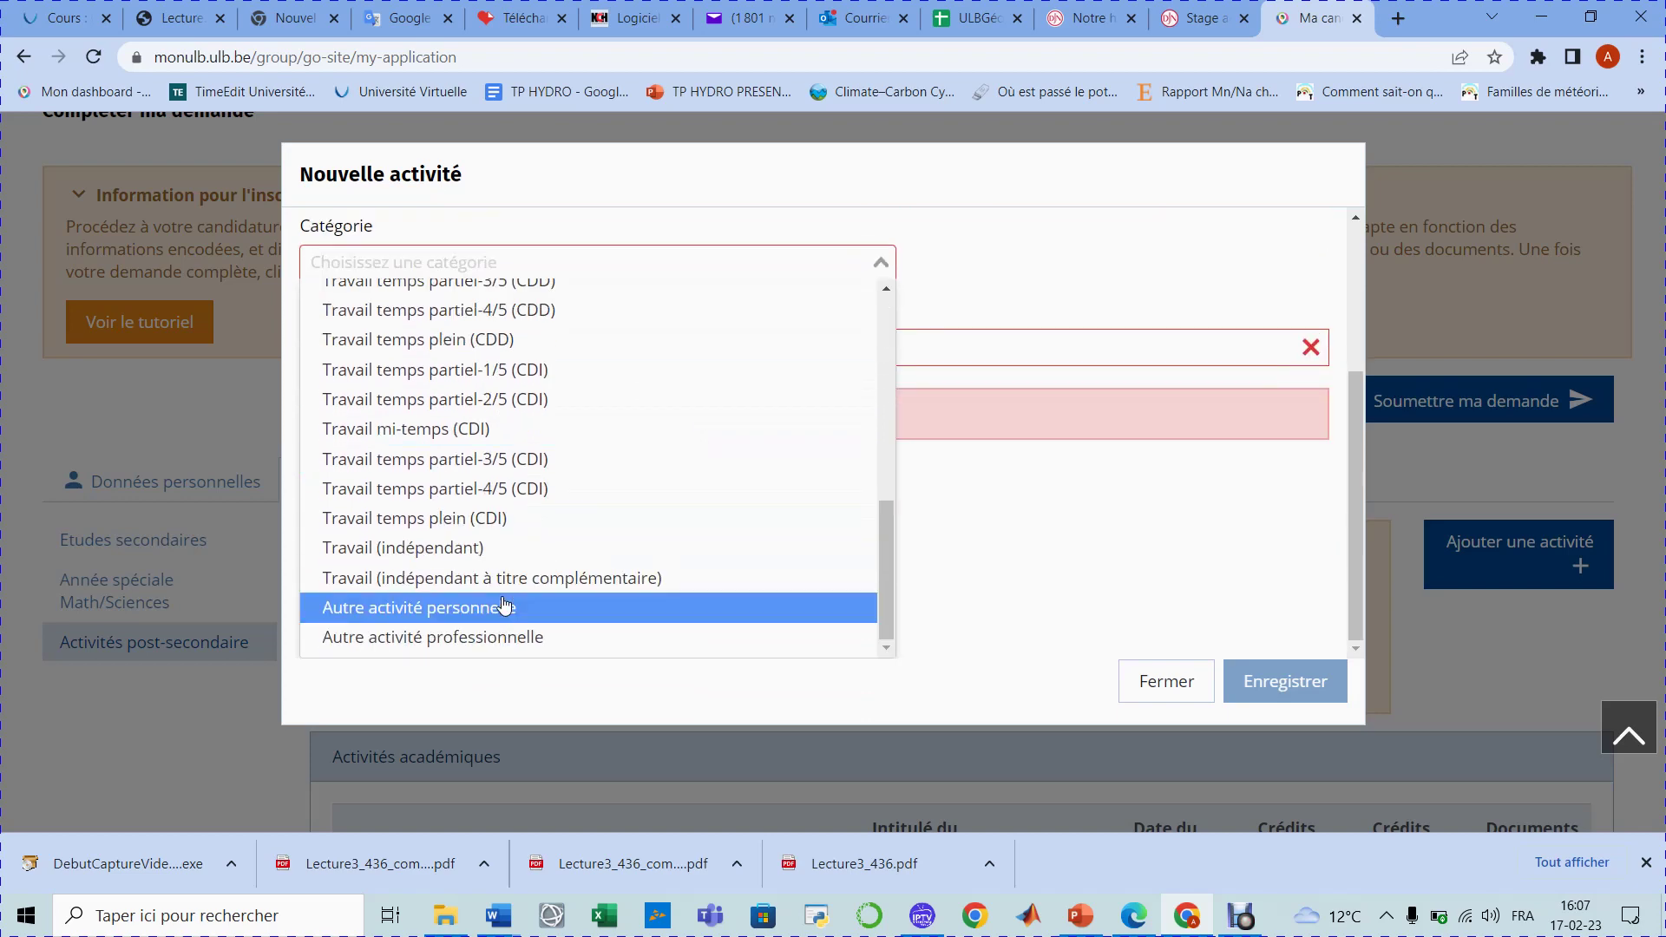
click(1022, 547)
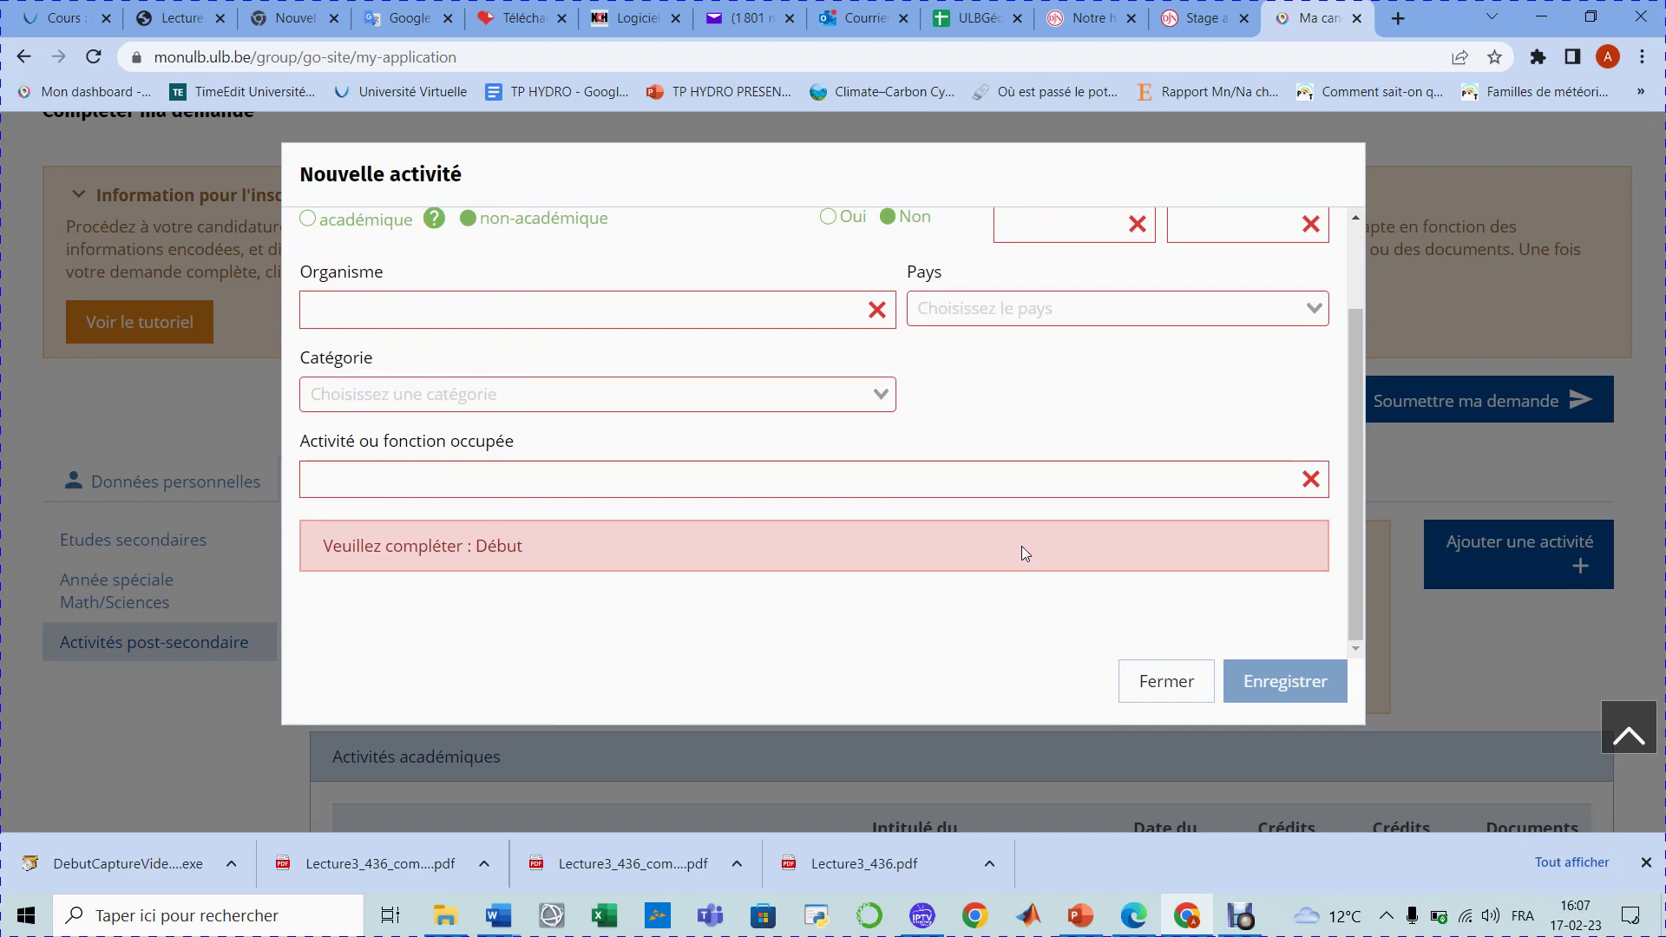
Step: Look over the Activité ou fonction occupée and date fields of the non-academic activity, and close the form without saving
click(520, 492)
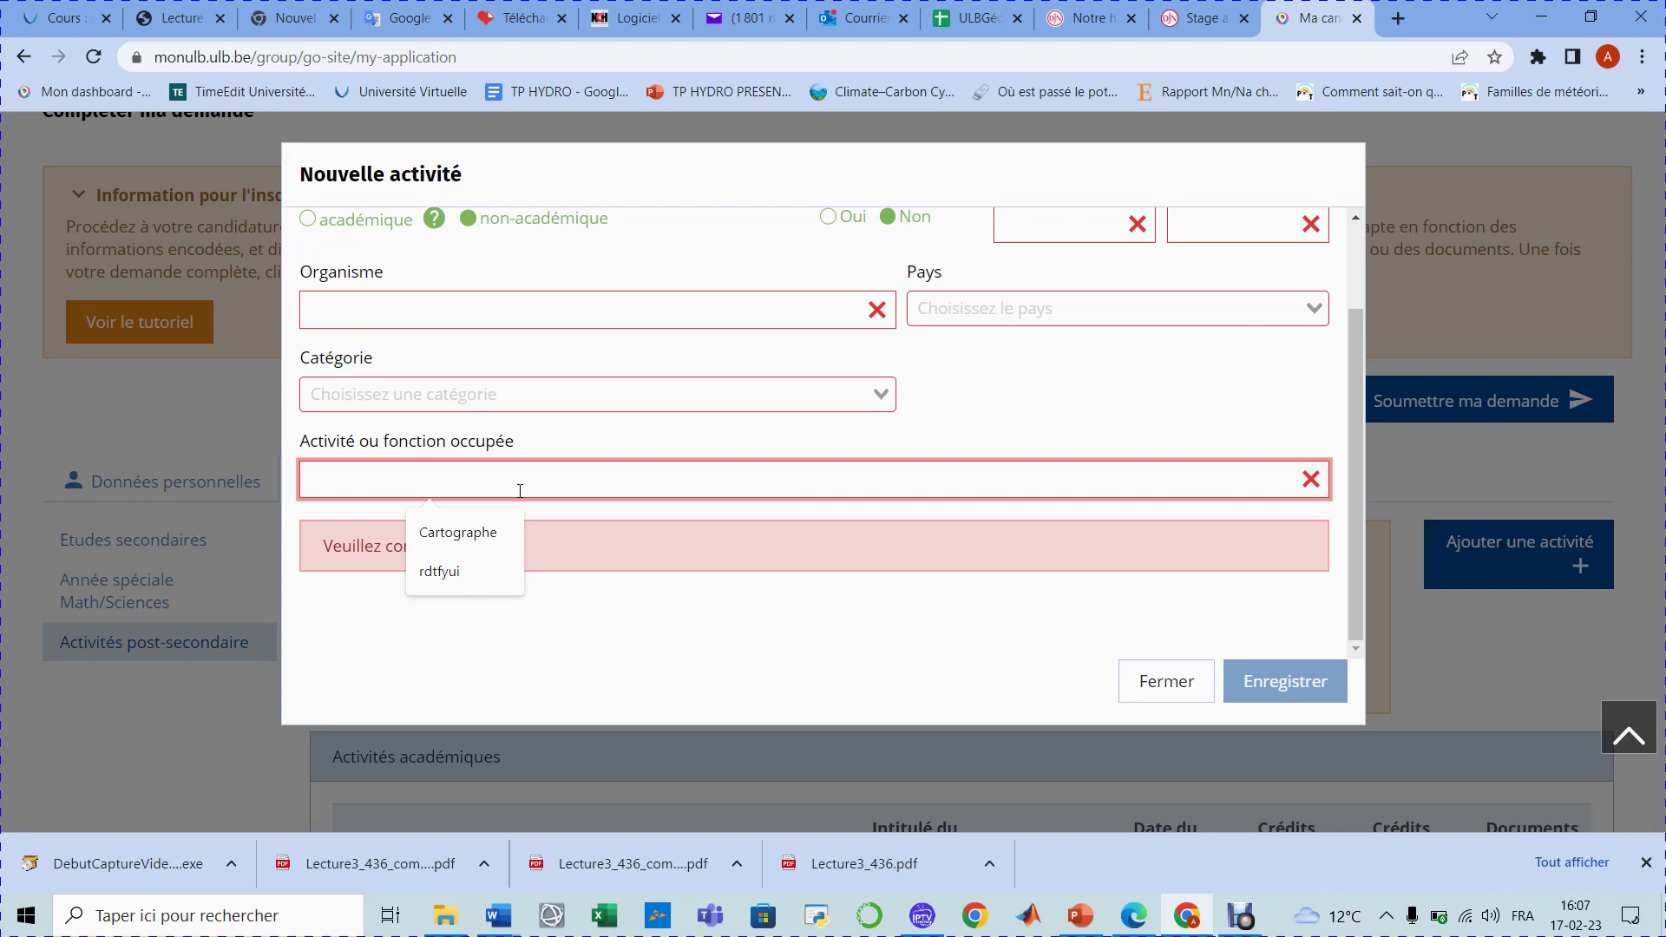
click(733, 666)
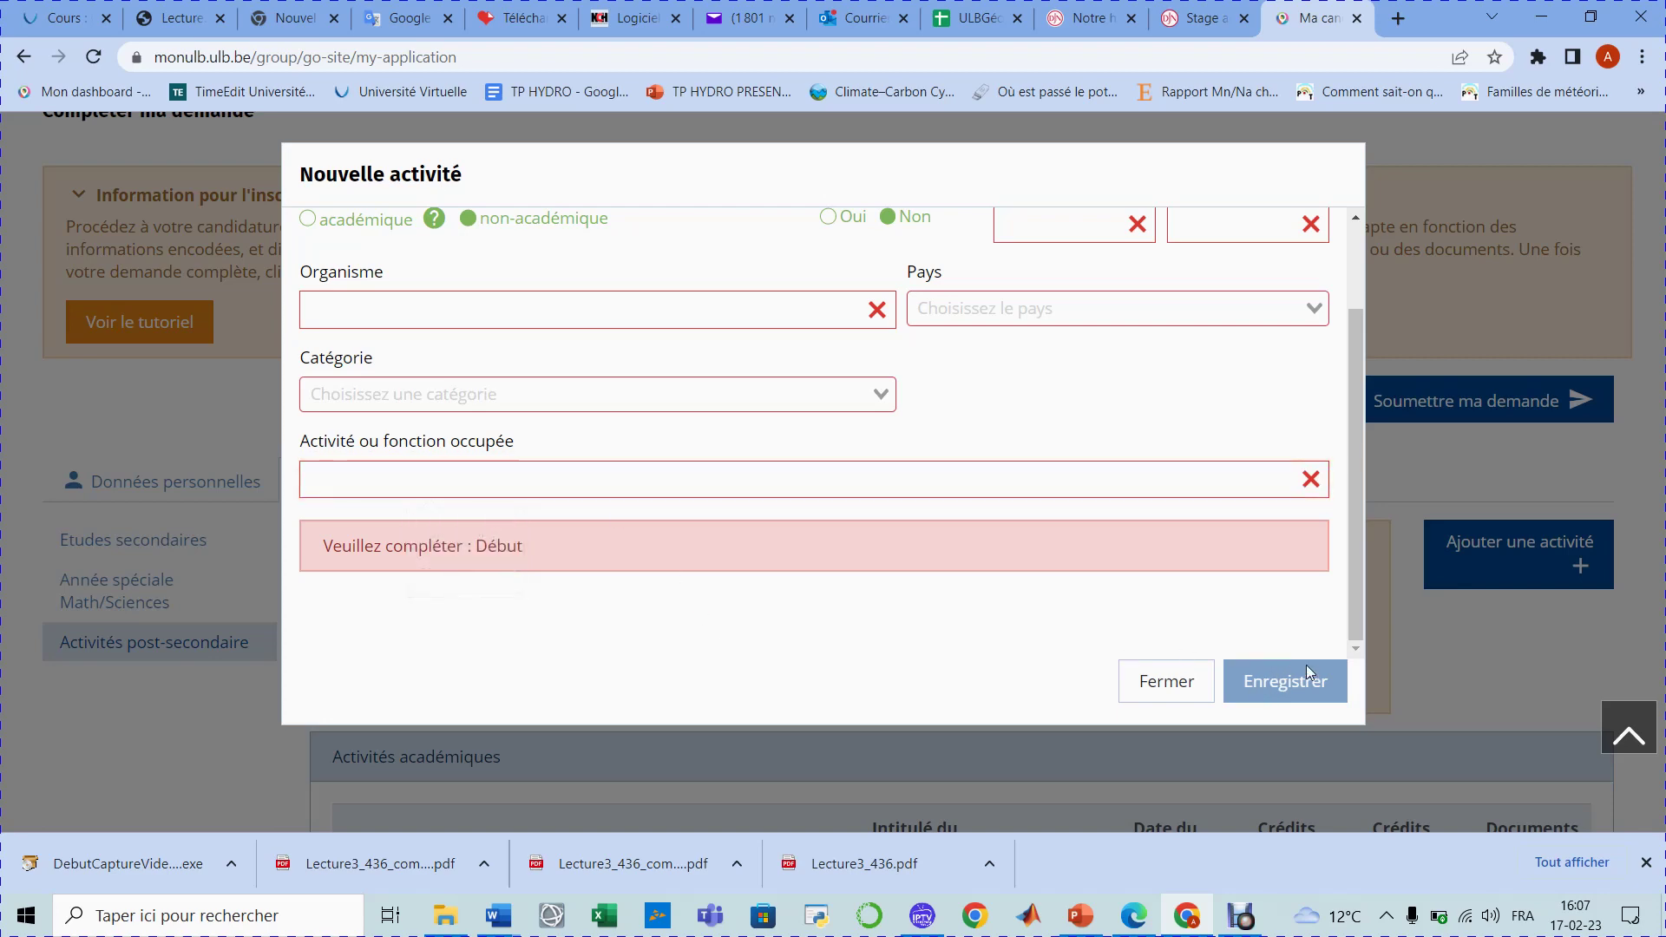
scroll(961, 342, up, 2)
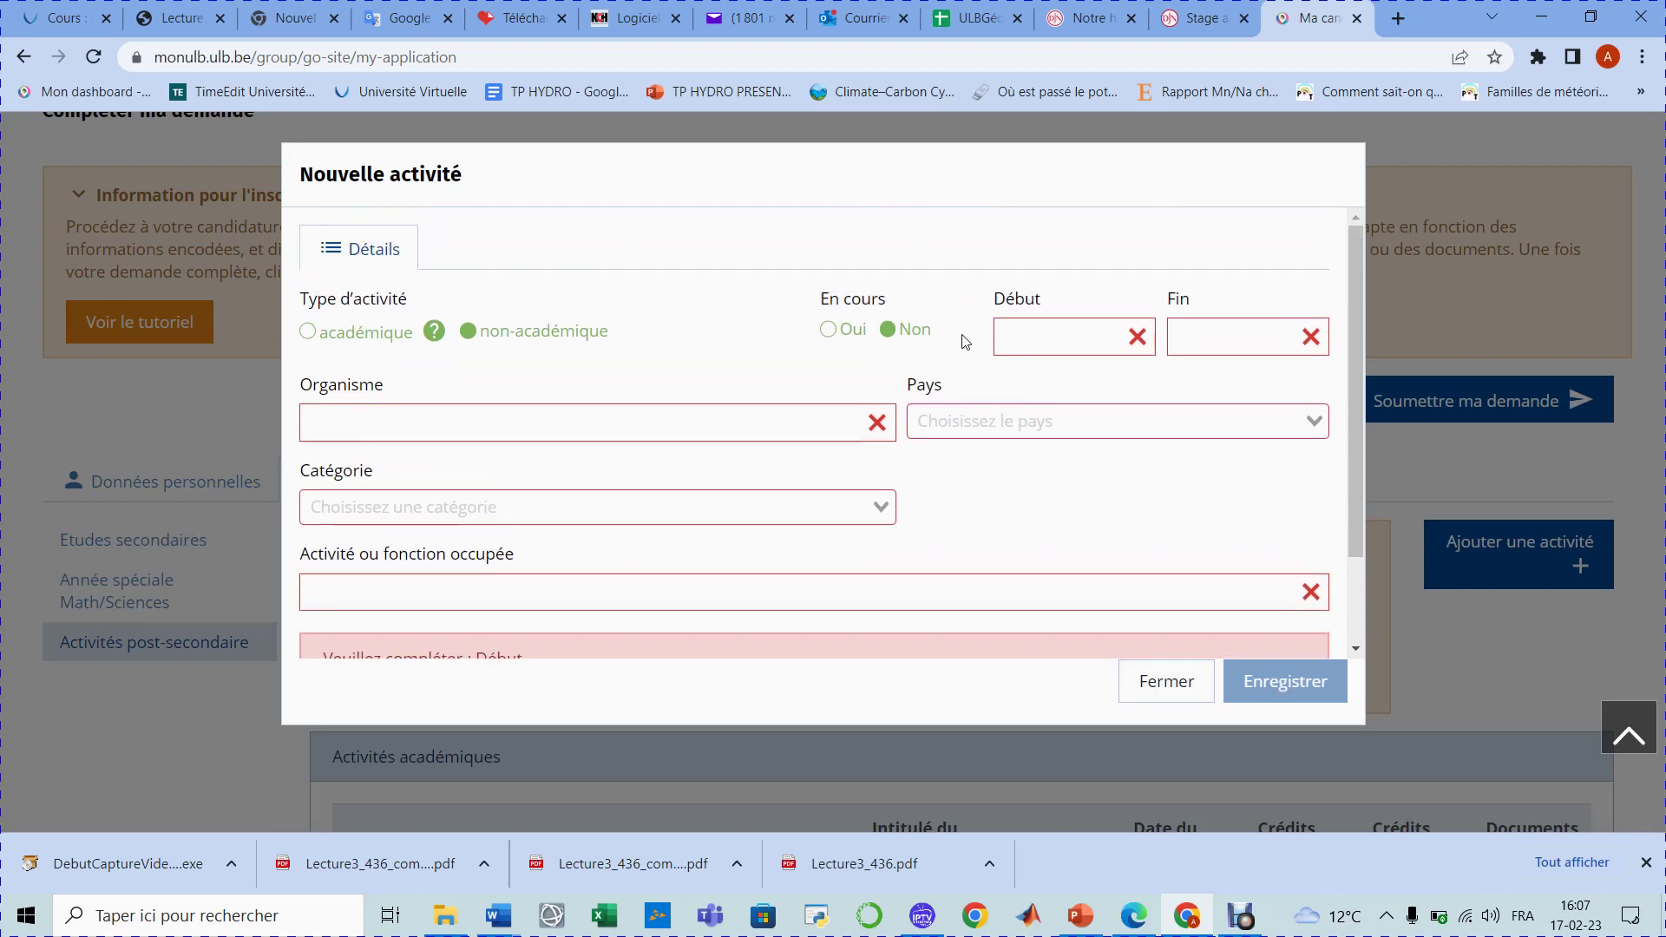
scroll(963, 342, down, 2)
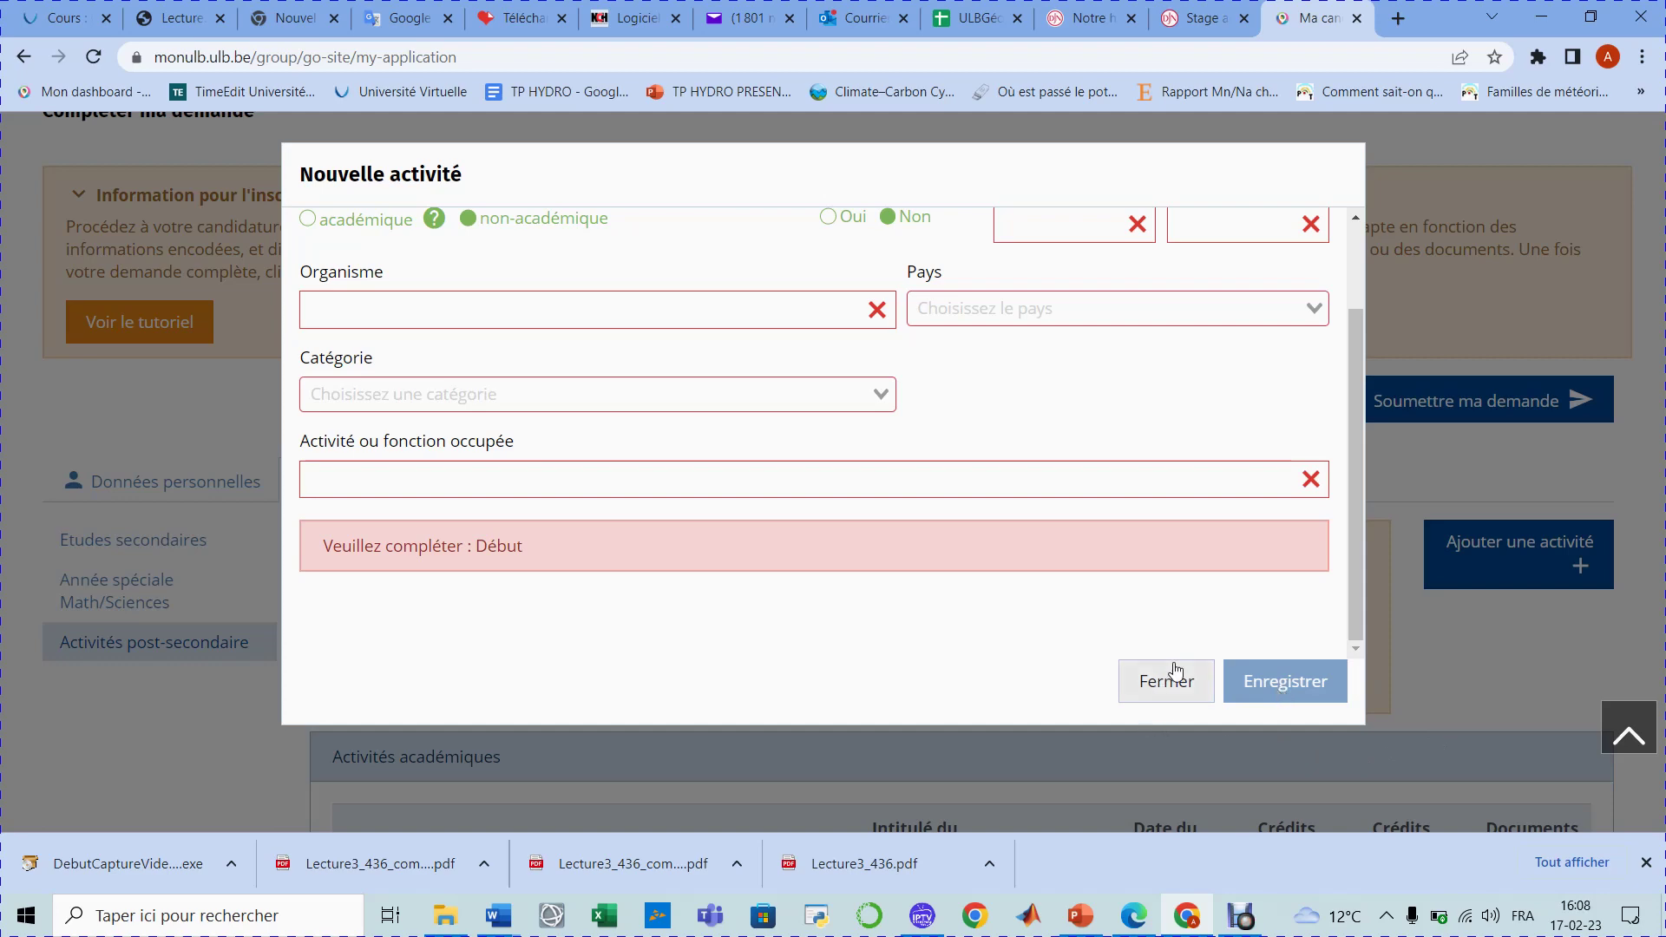
click(1186, 705)
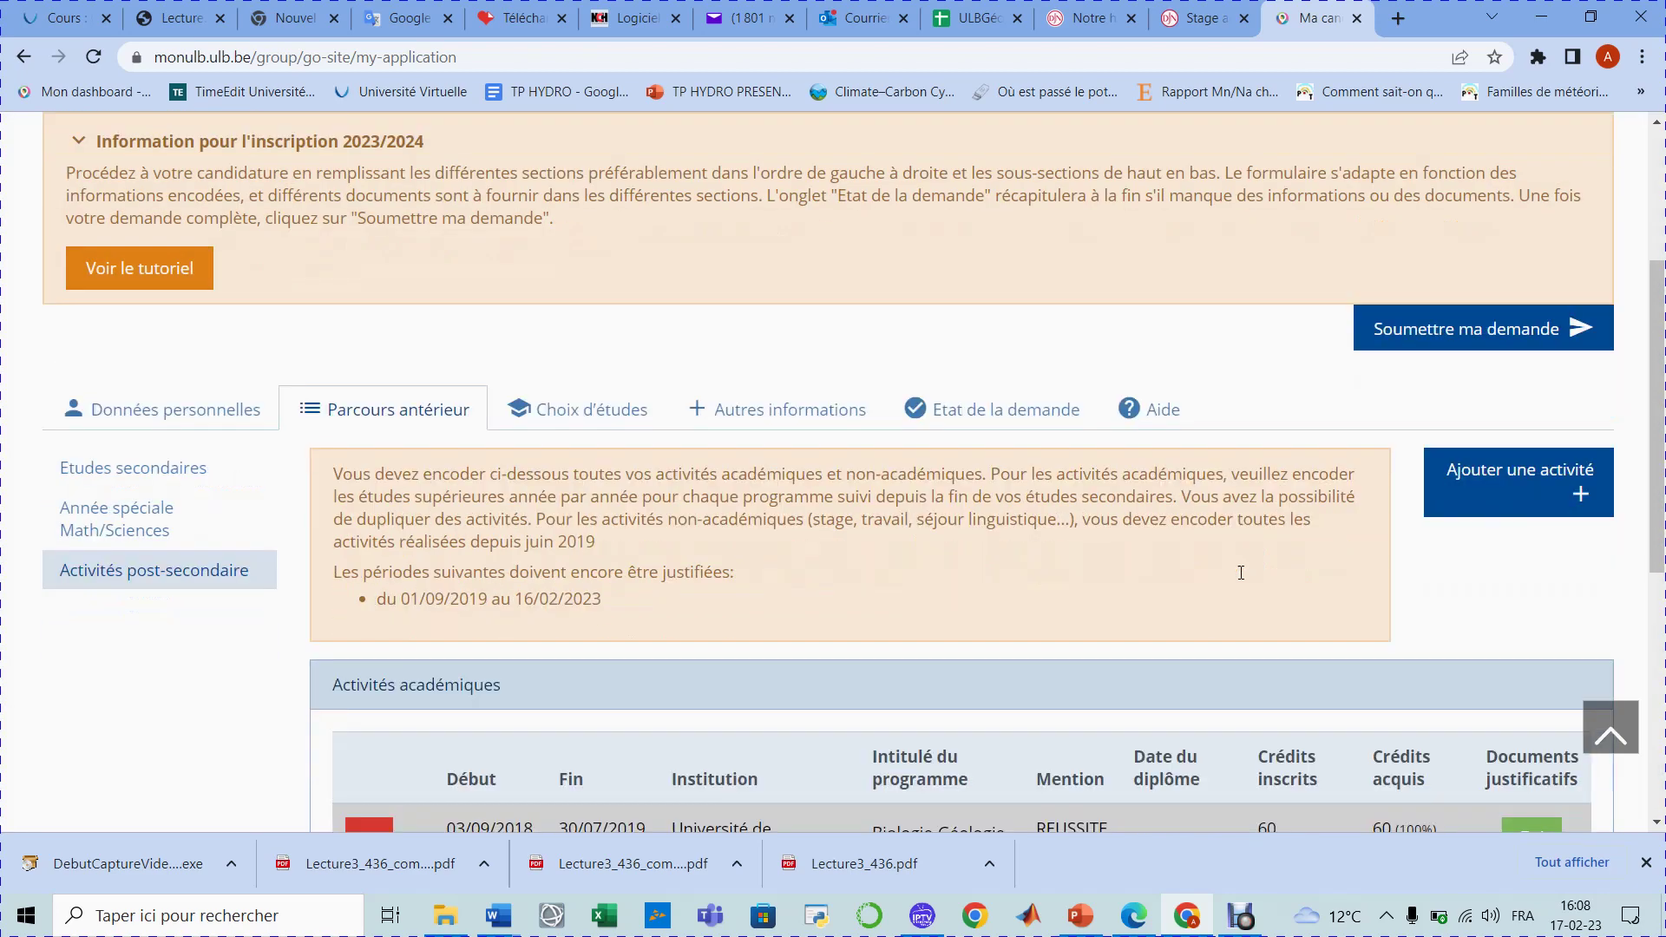
Step: Review the academic and non-academic activities recorded under Activités post-secondaire, including the supporting documents
scroll(1241, 572, down, 5)
scroll(817, 571, down, 3)
scroll(737, 530, up, 2)
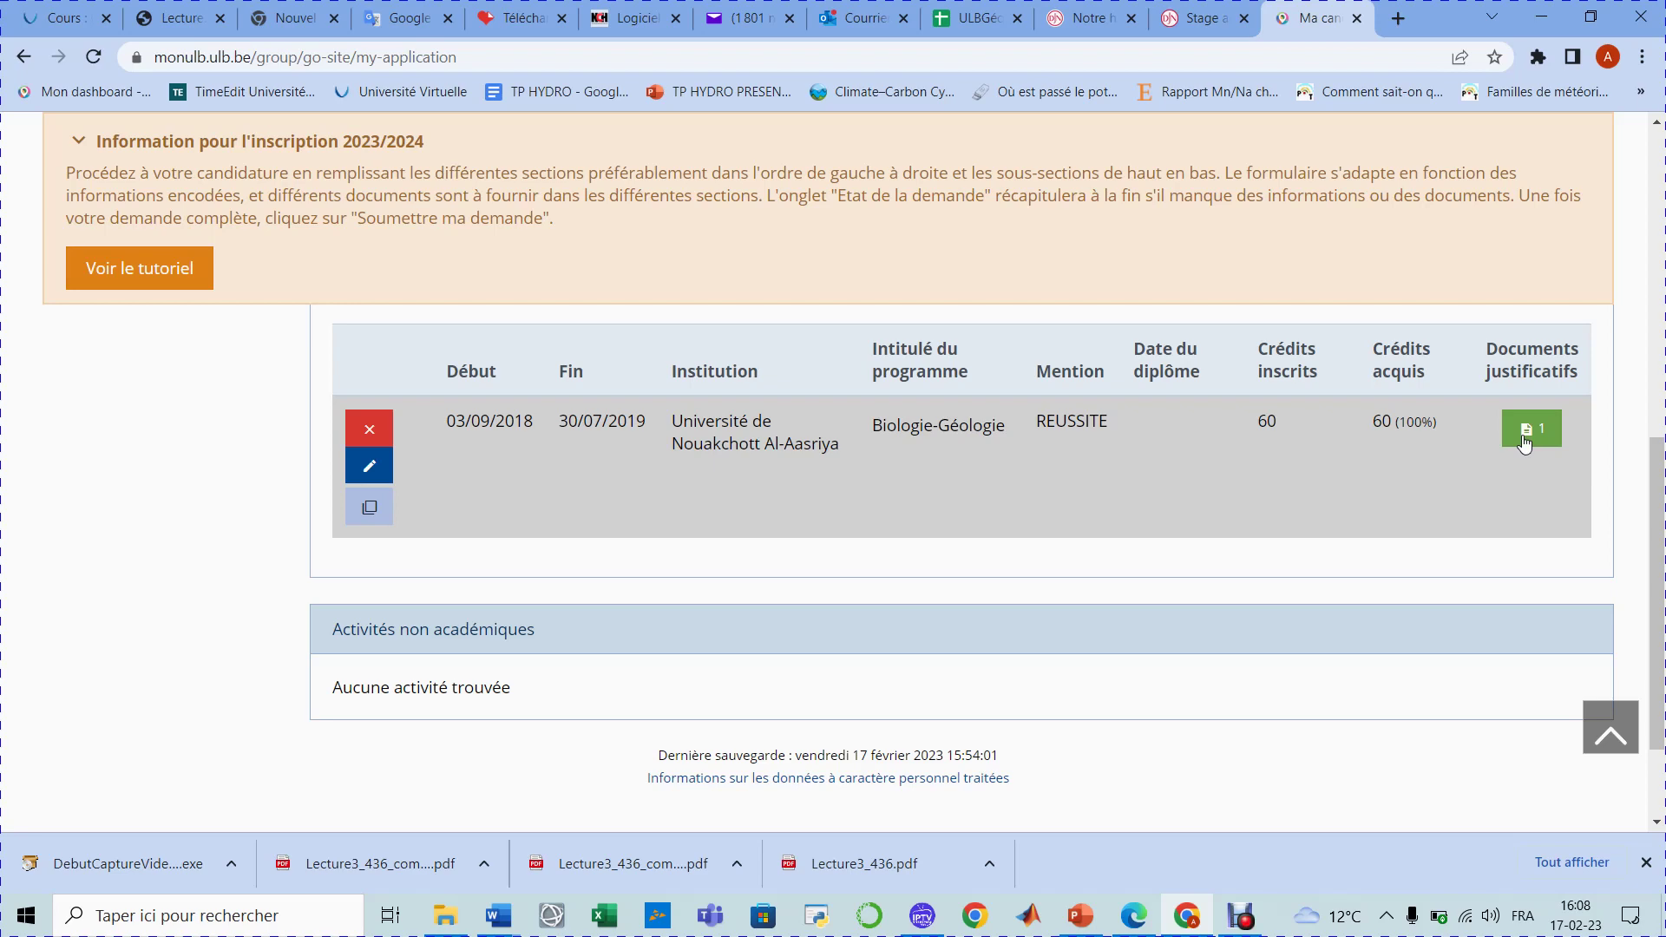
scroll(1525, 444, up, 5)
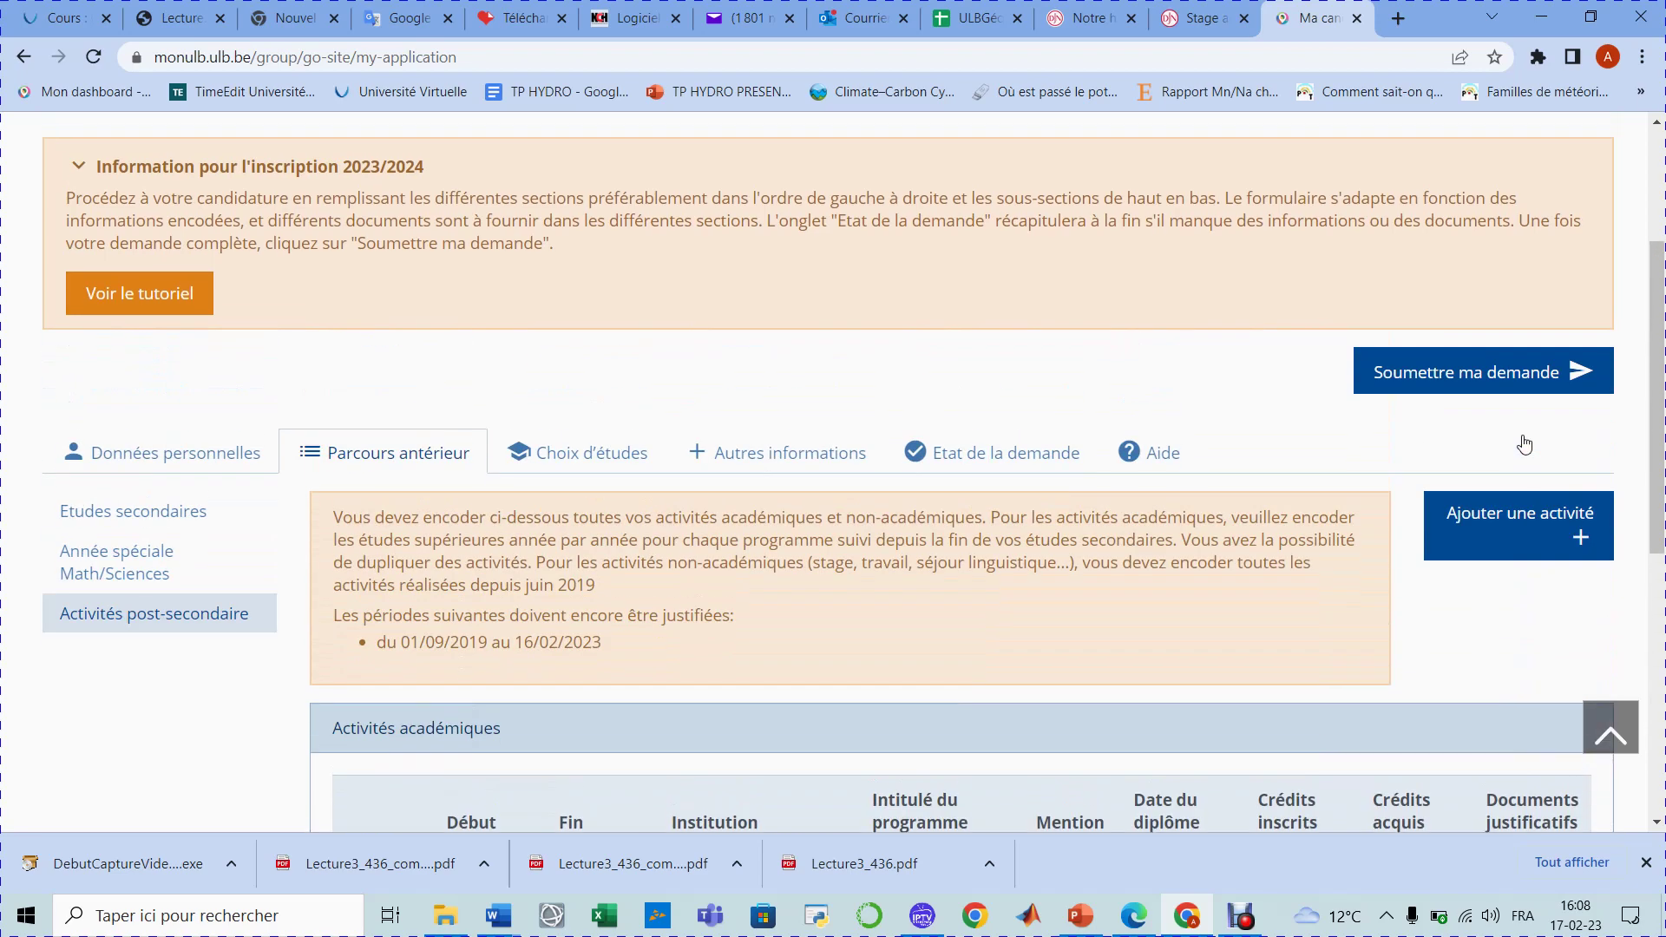
Step: Open the Choix d'études section and examine its Candidature spécifique question, formation types and available academic years
click(605, 467)
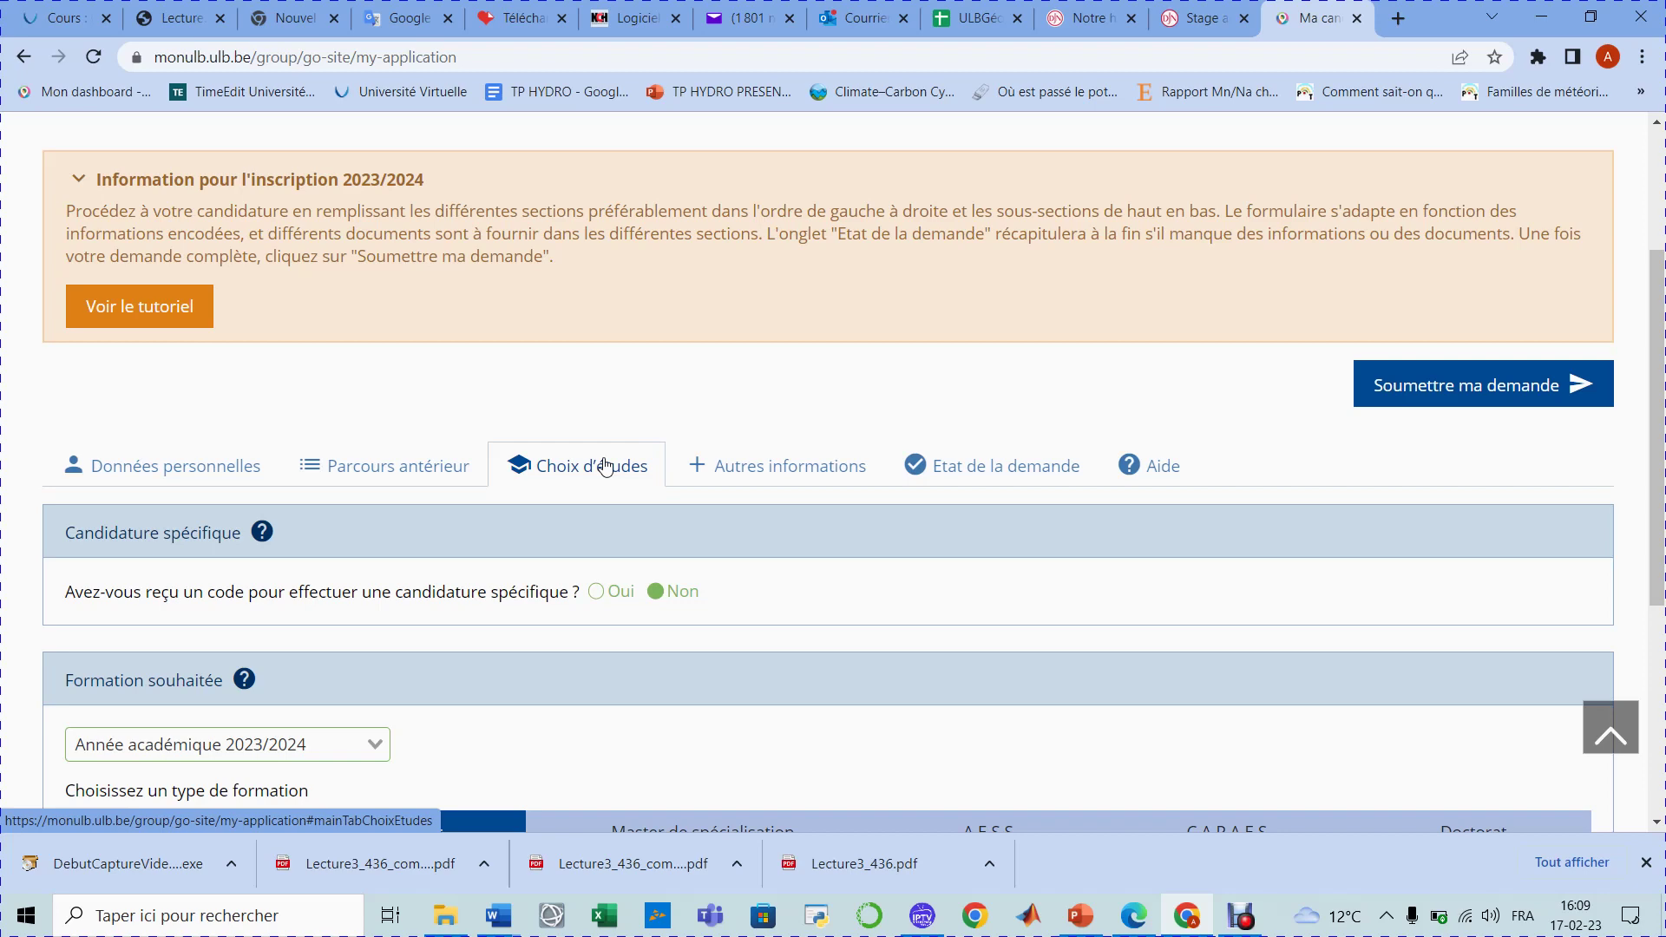
scroll(606, 467, down, 1)
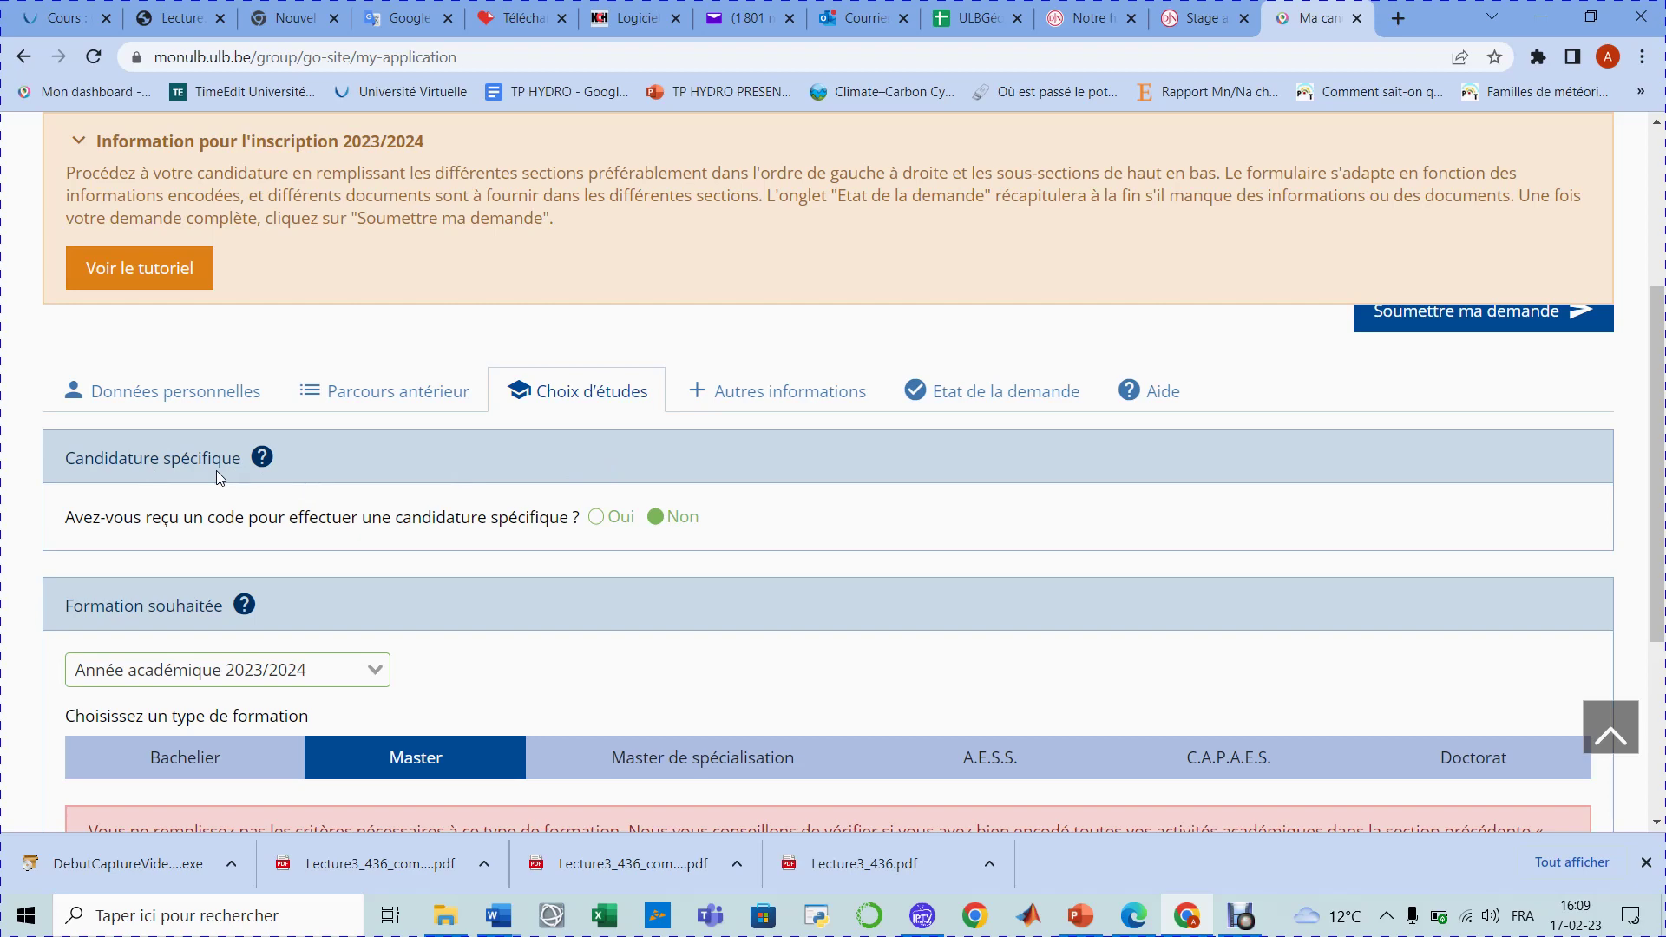
scroll(216, 470, up, 1)
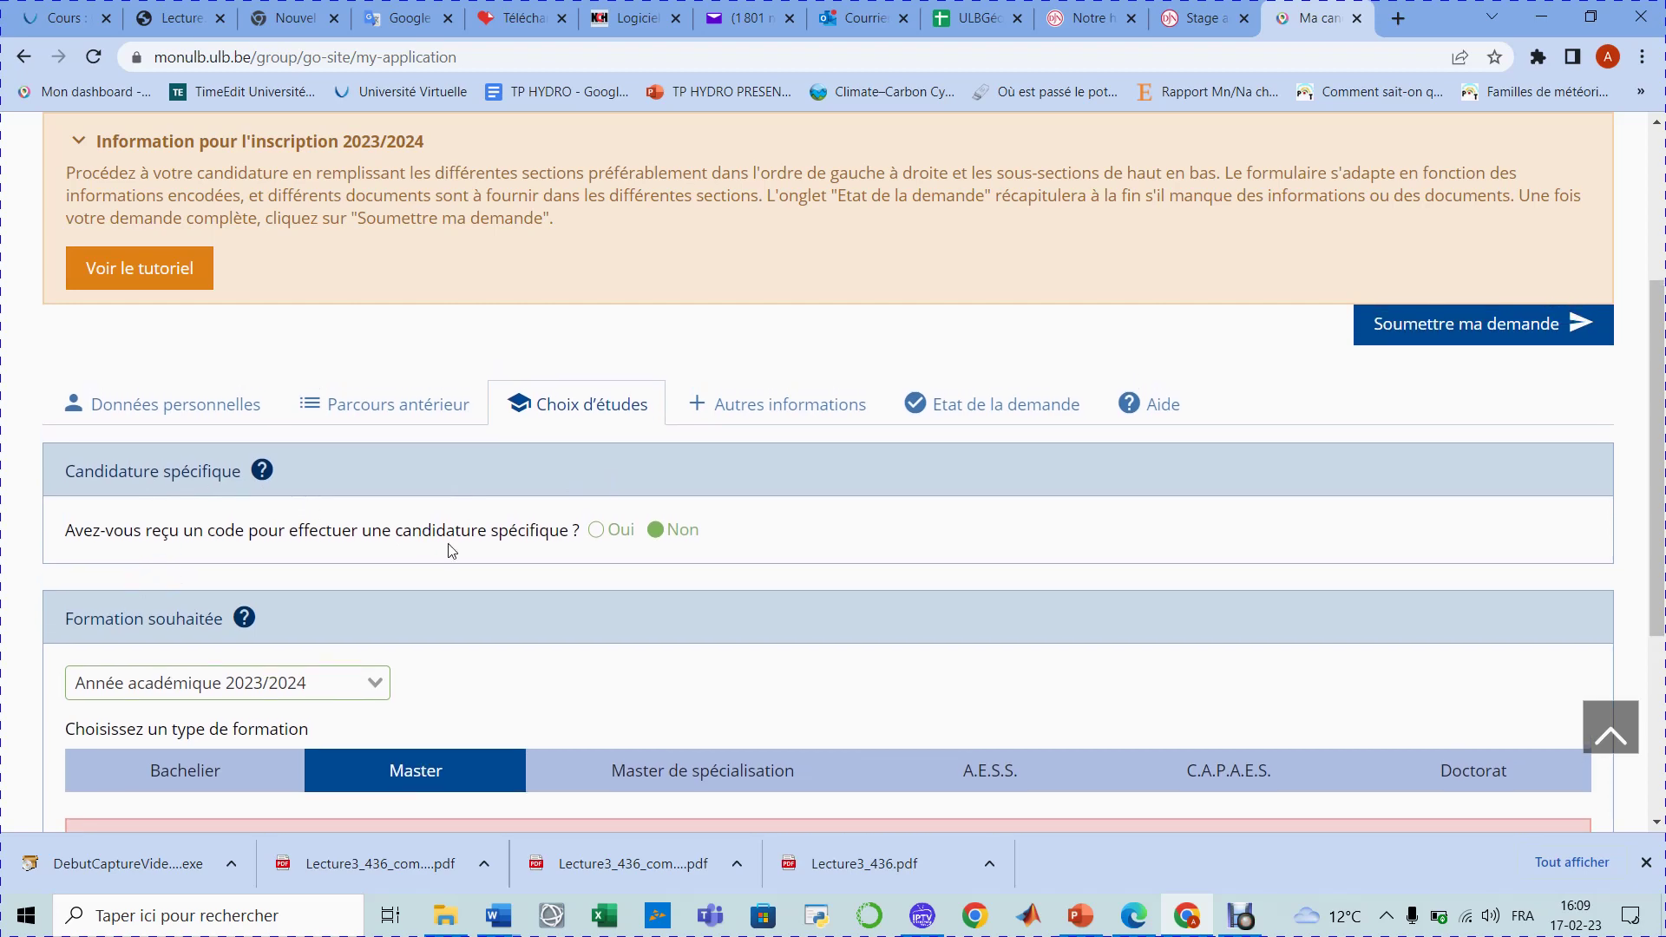
scroll(248, 669, down, 2)
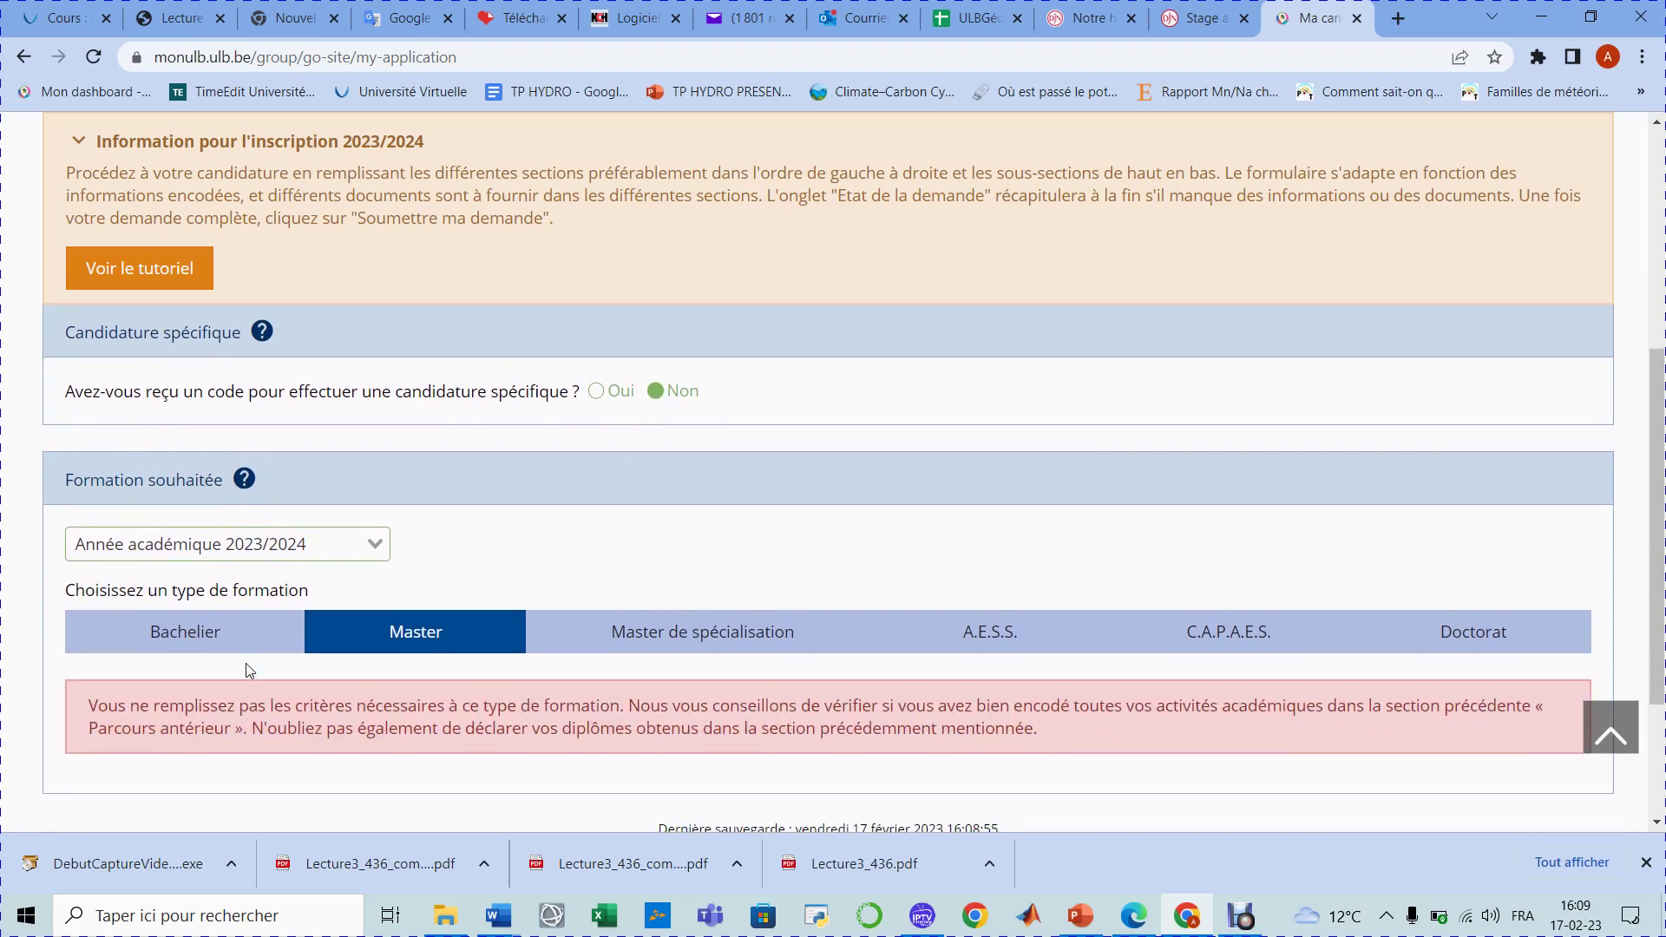
scroll(246, 663, down, 1)
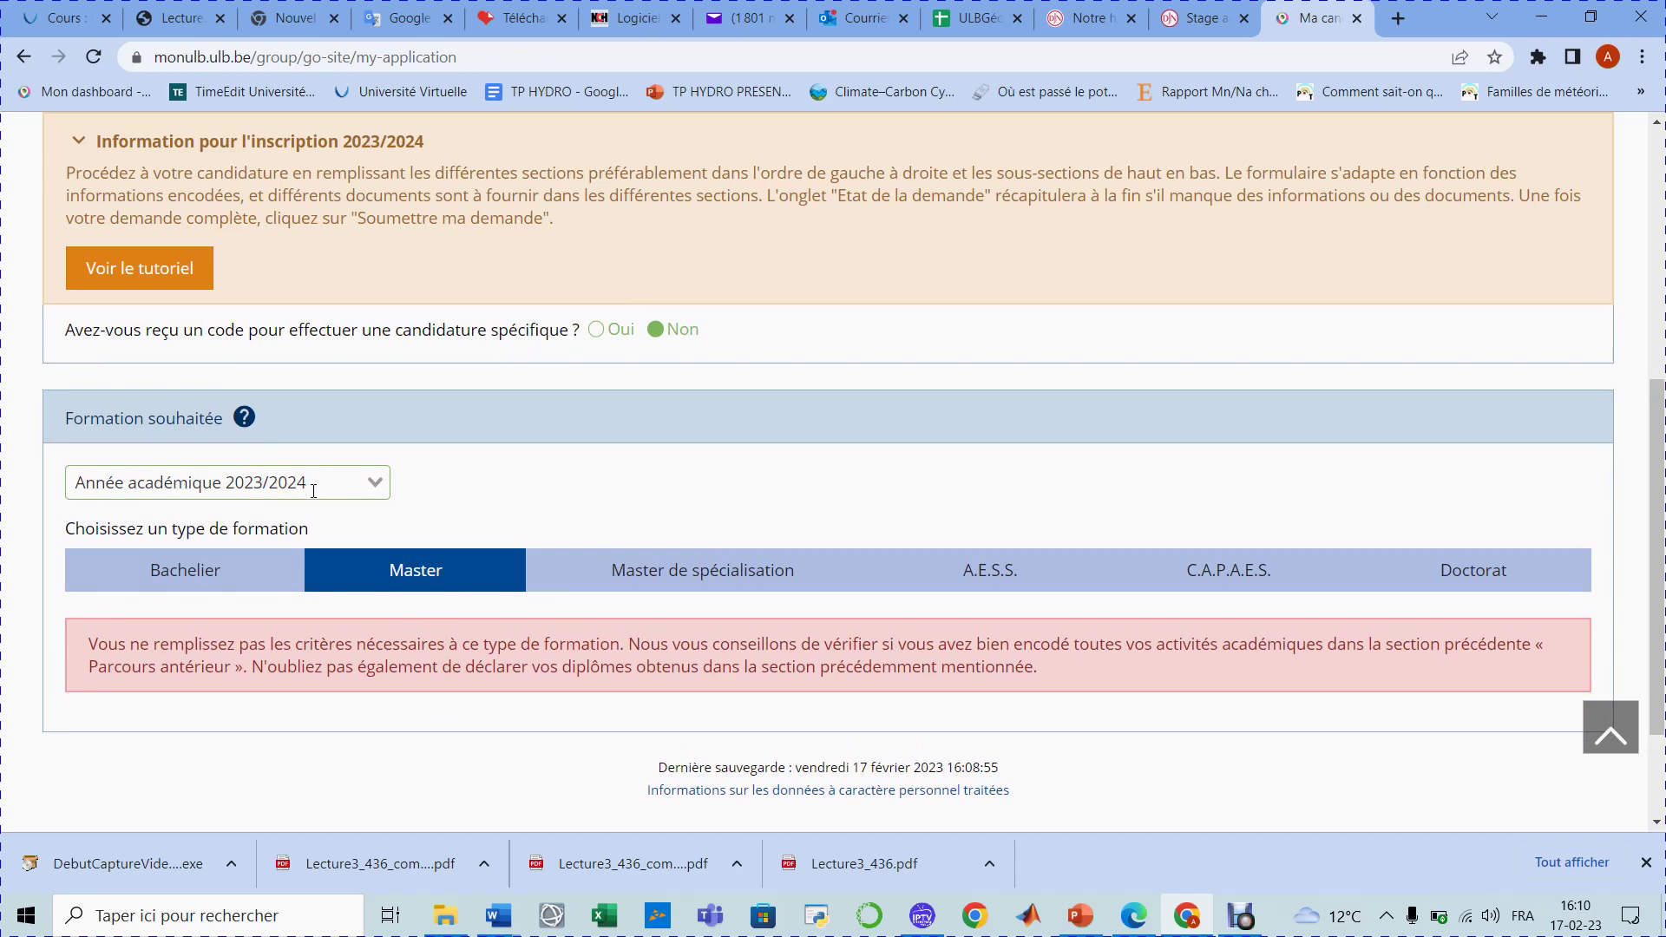
click(374, 484)
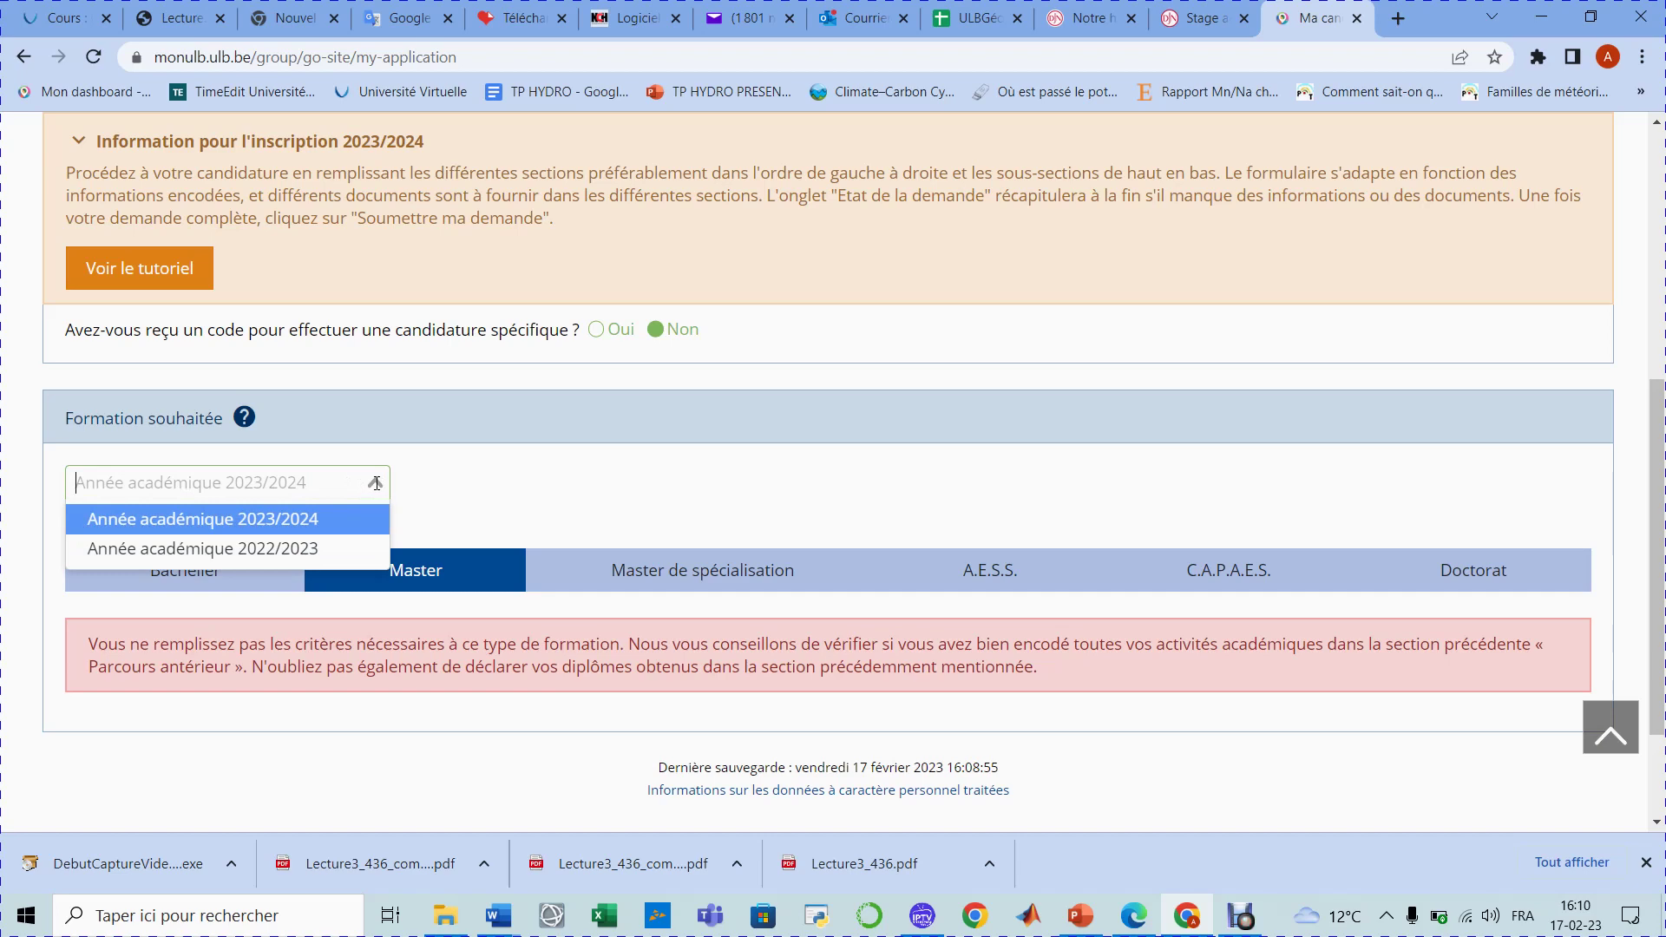
click(376, 484)
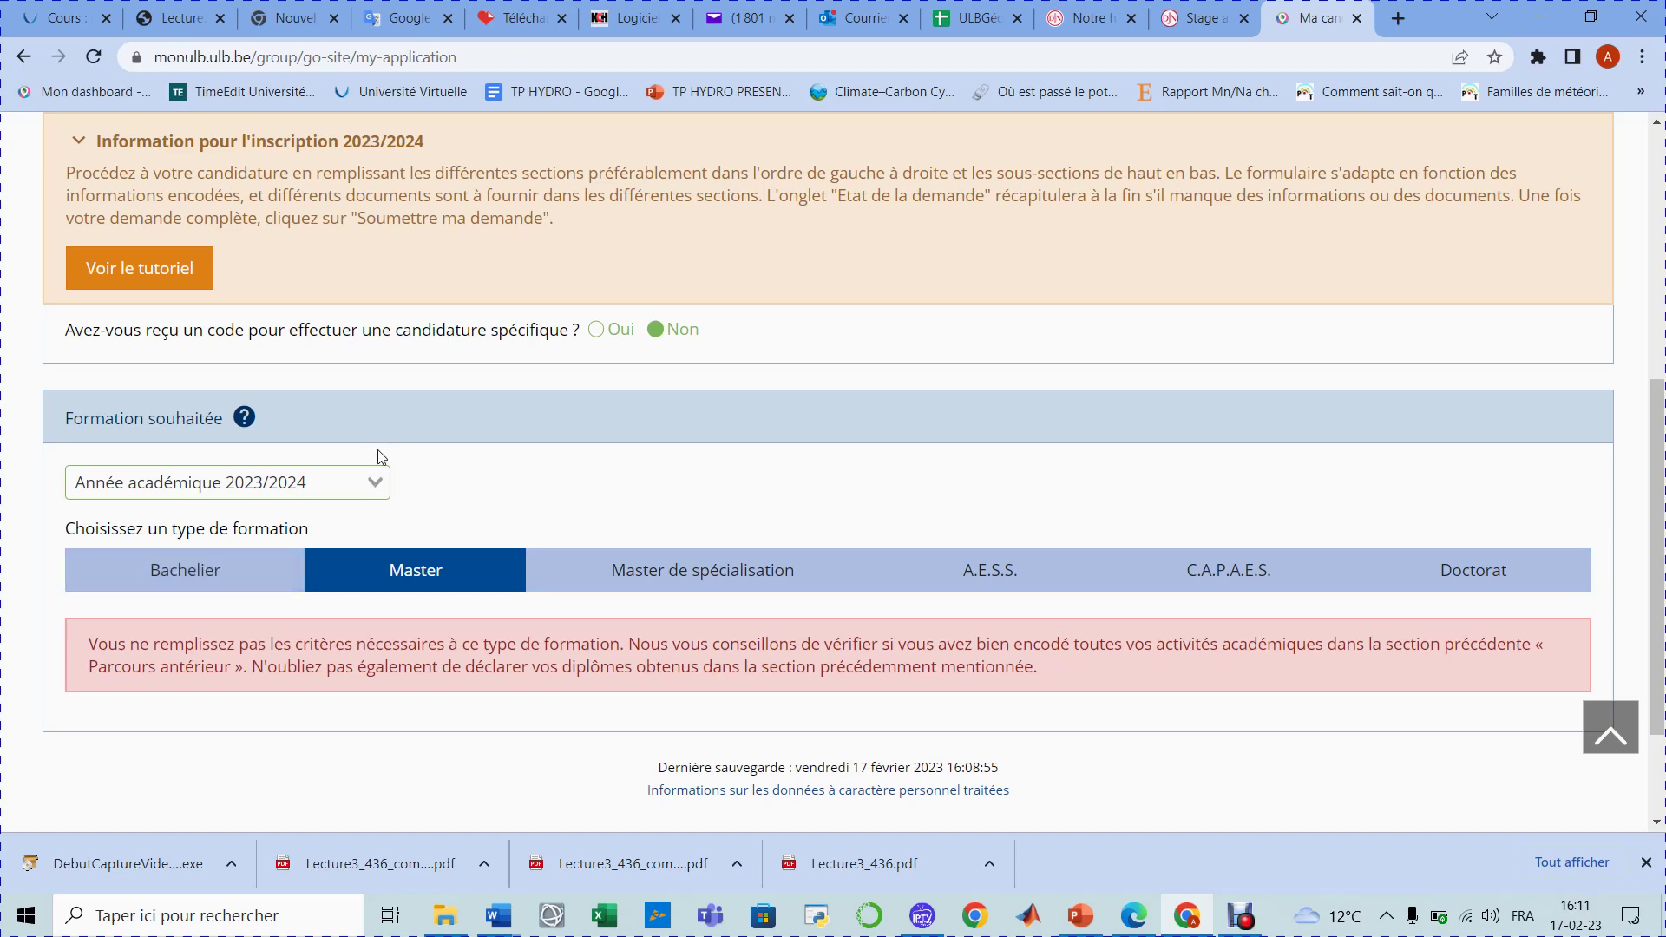
Step: Browse the Bachelier programme titles for 2023/2024, and set the type of formation back to Master
click(275, 565)
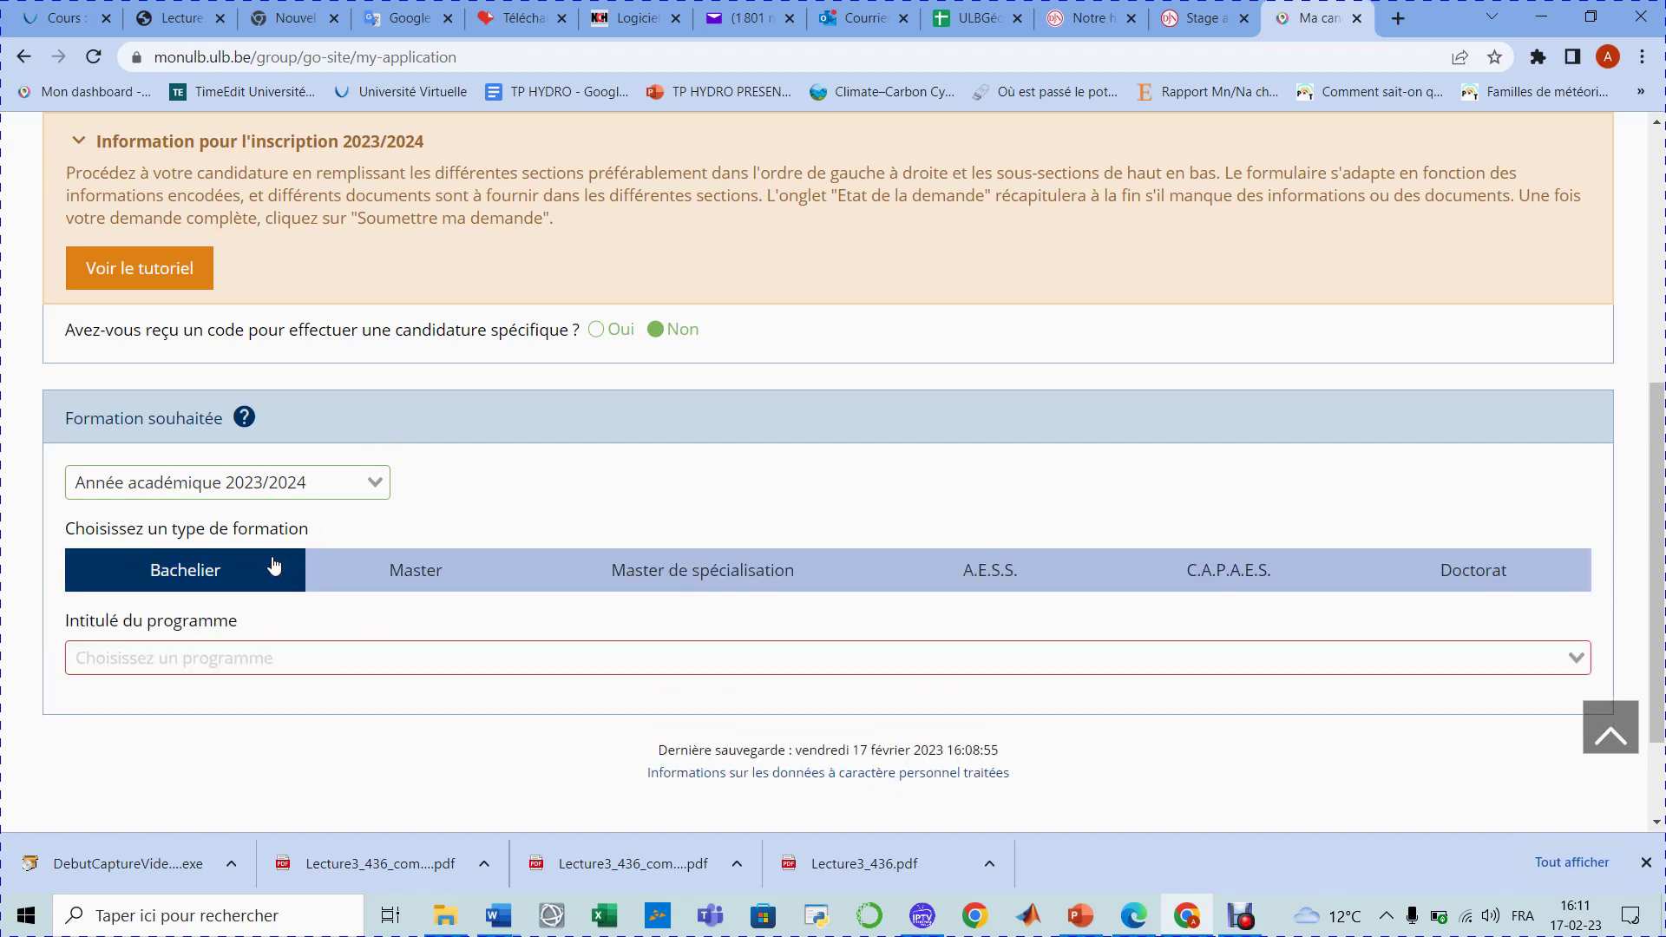
click(230, 663)
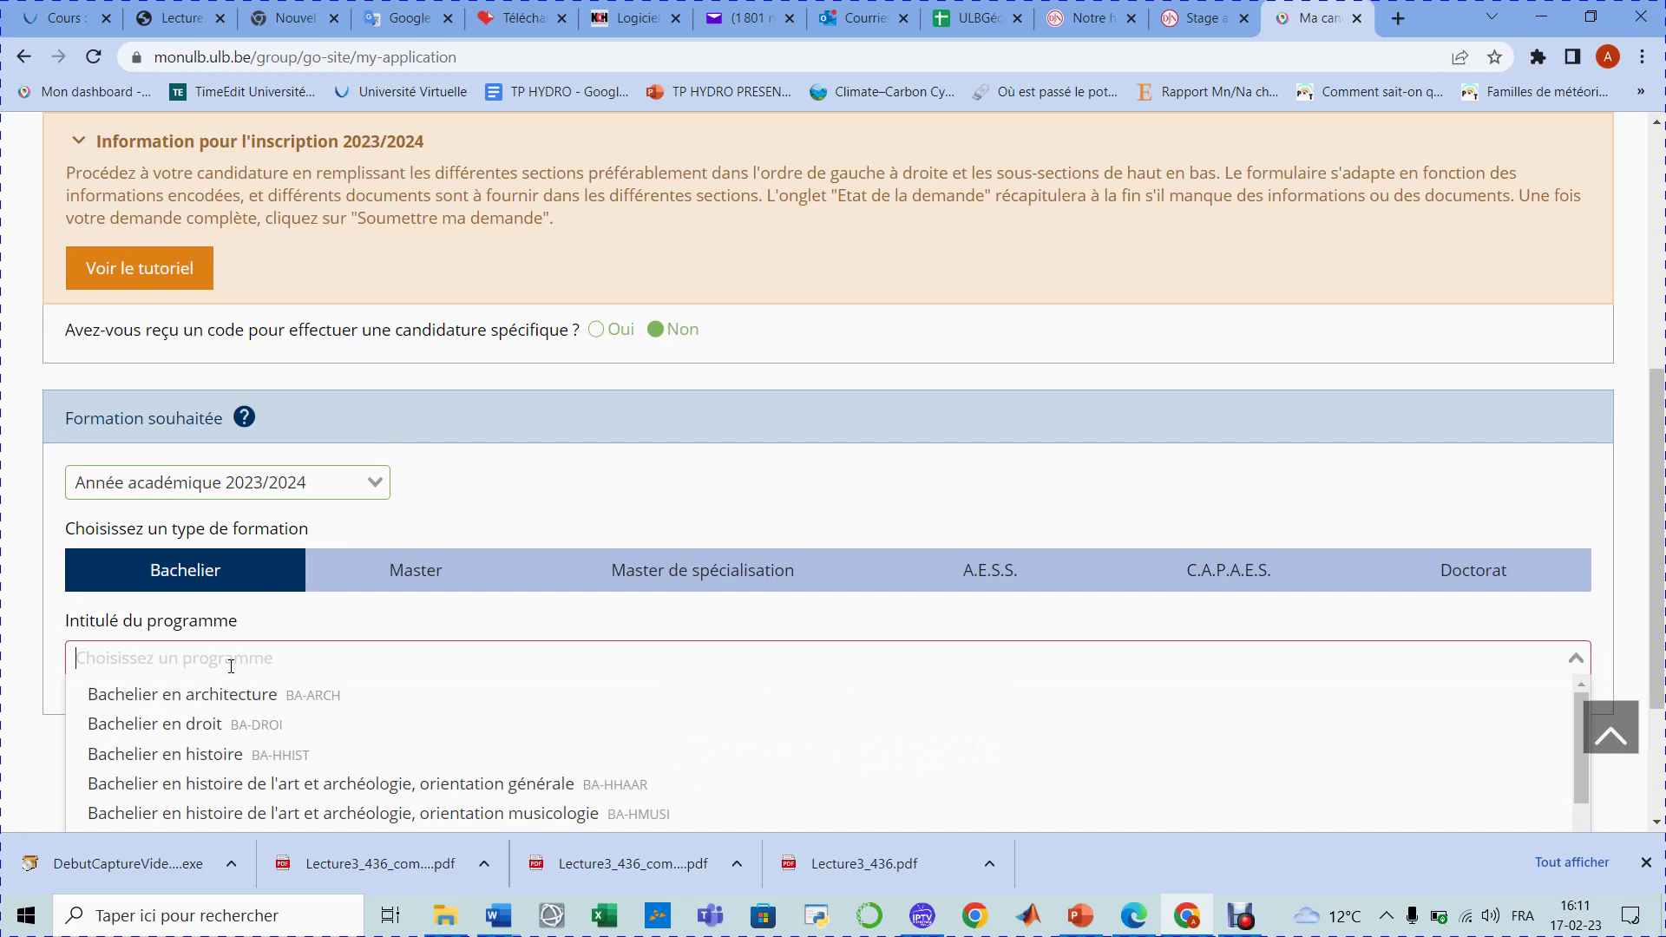
scroll(230, 666, down, 4)
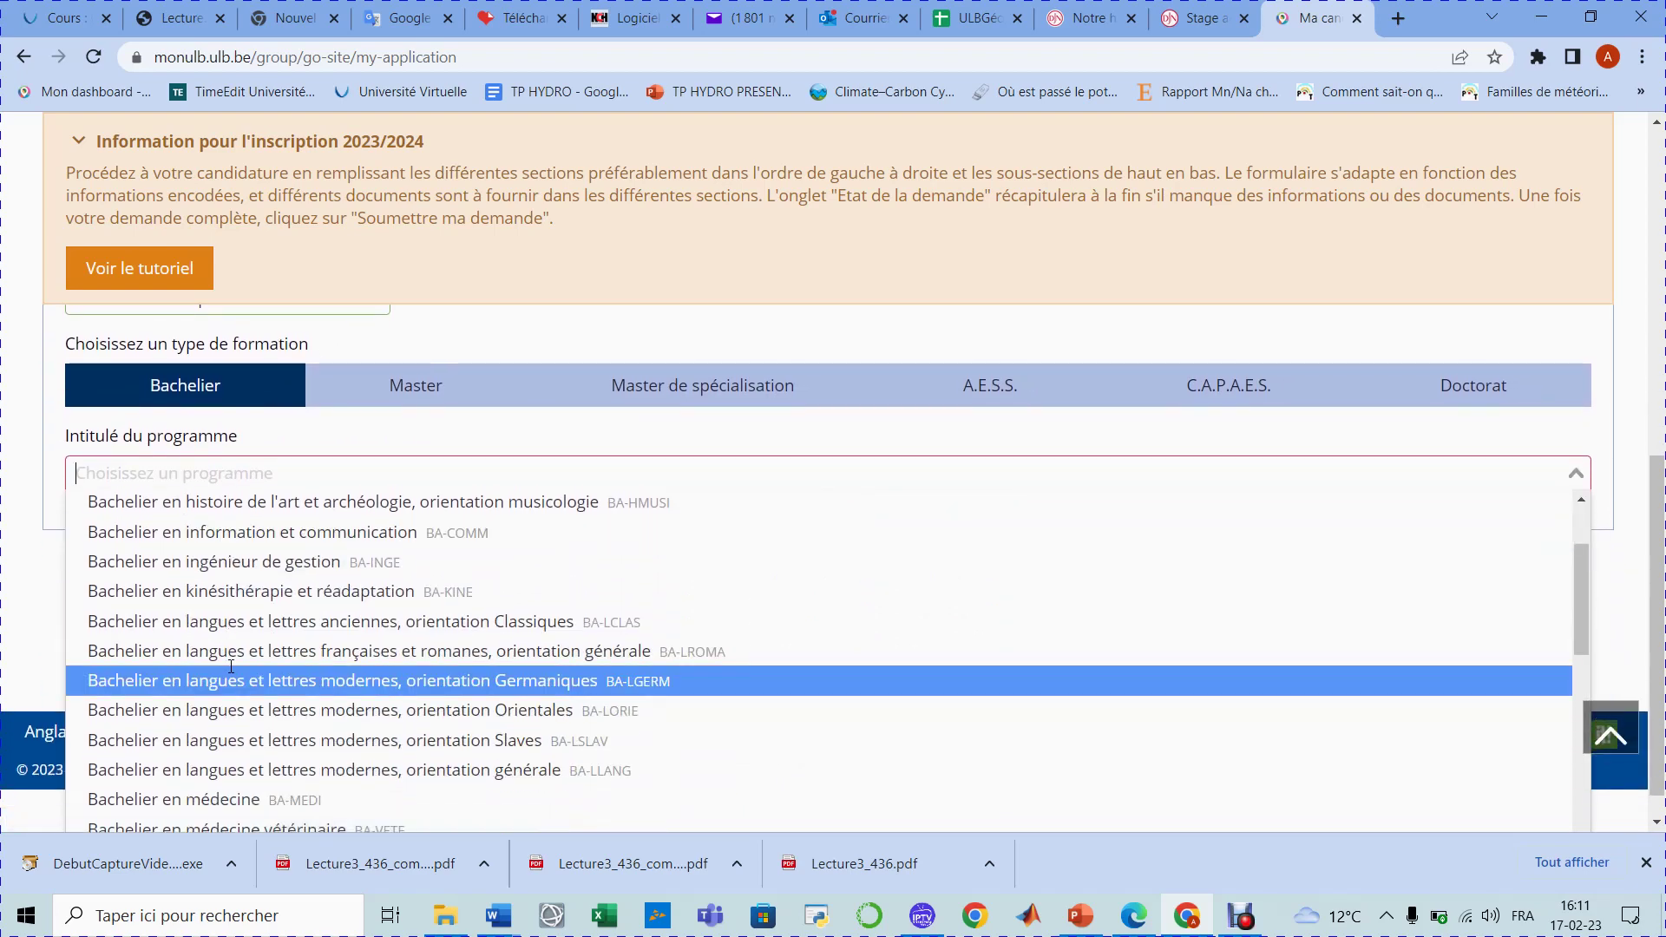
scroll(231, 666, up, 4)
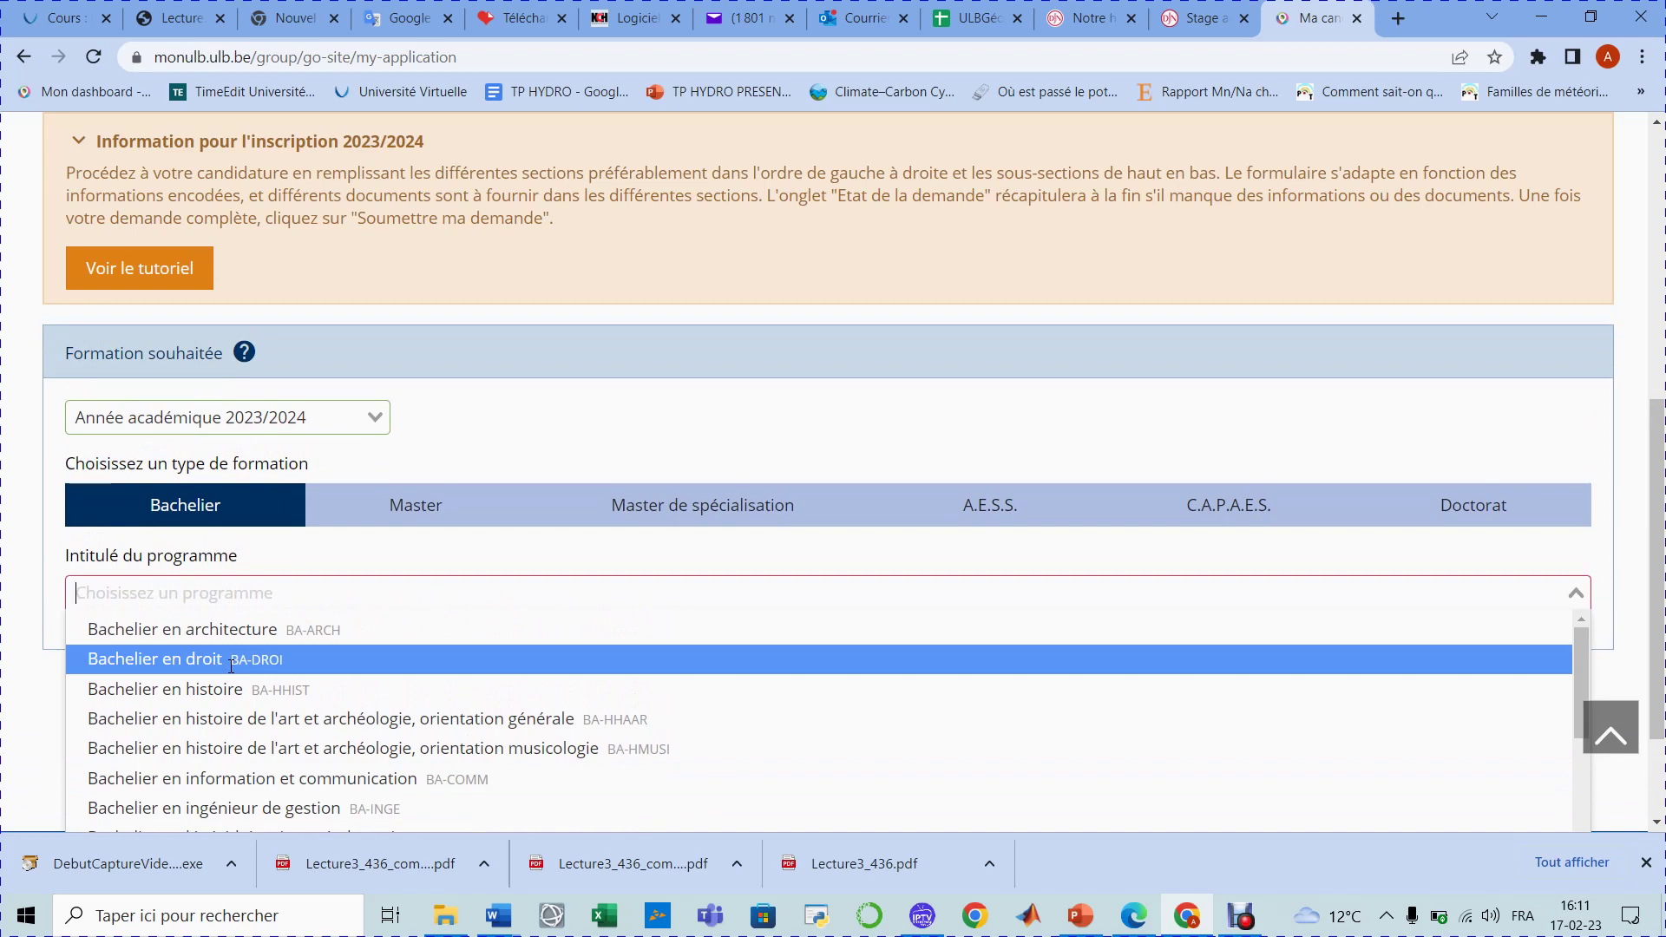
scroll(231, 665, down, 6)
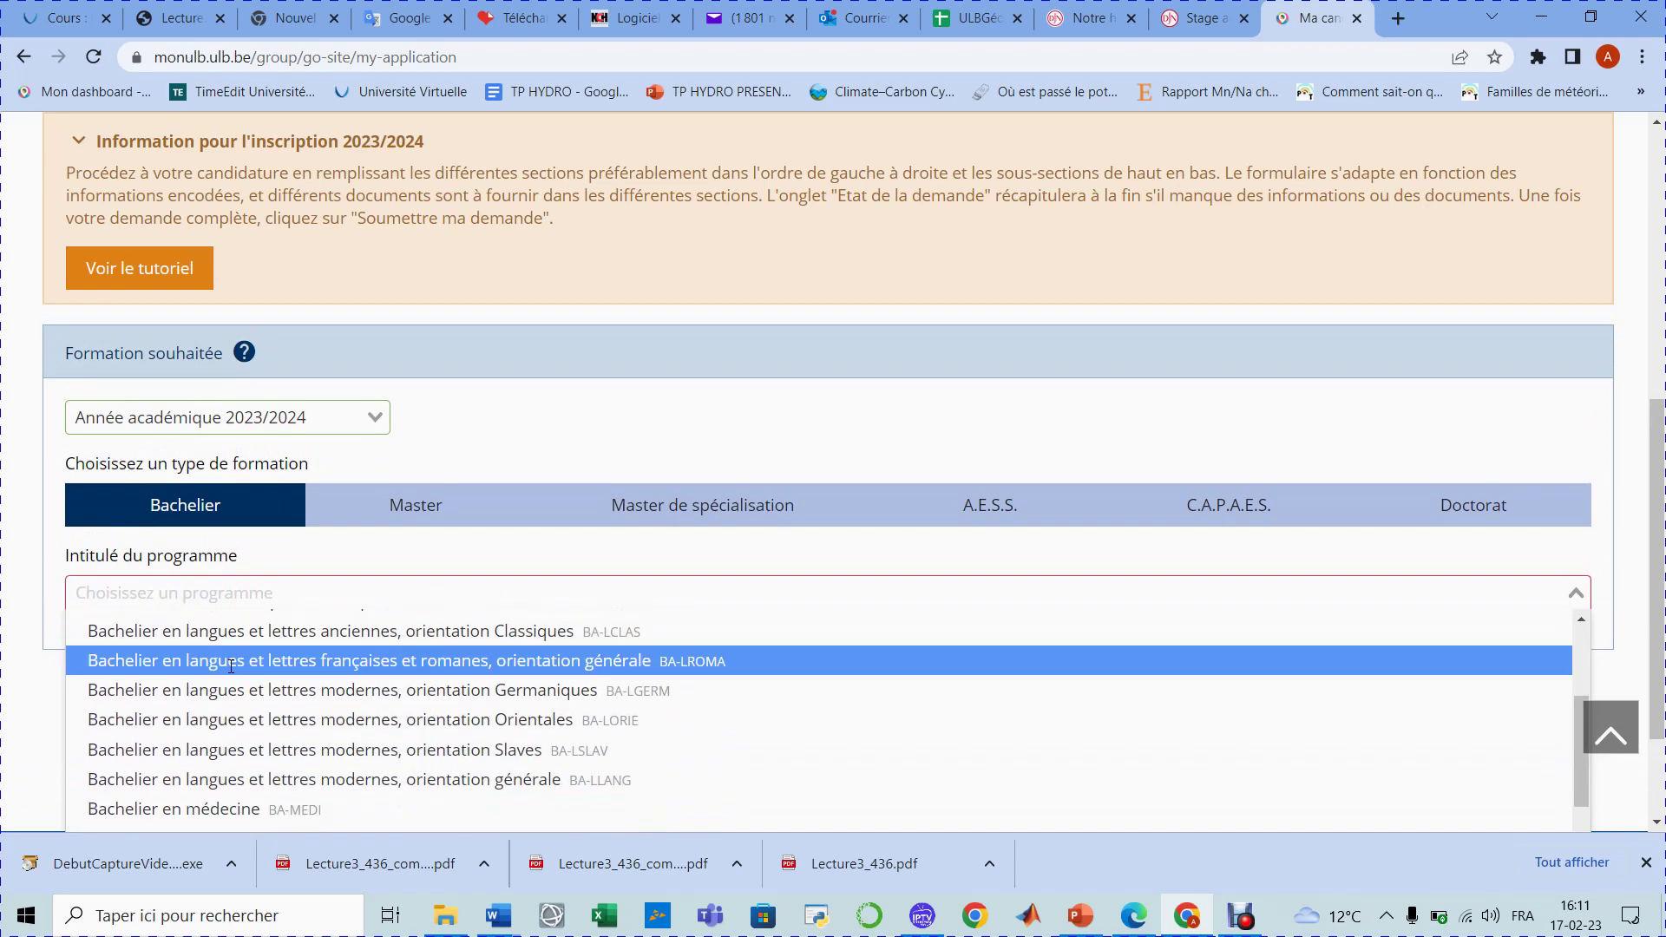
scroll(231, 665, down, 4)
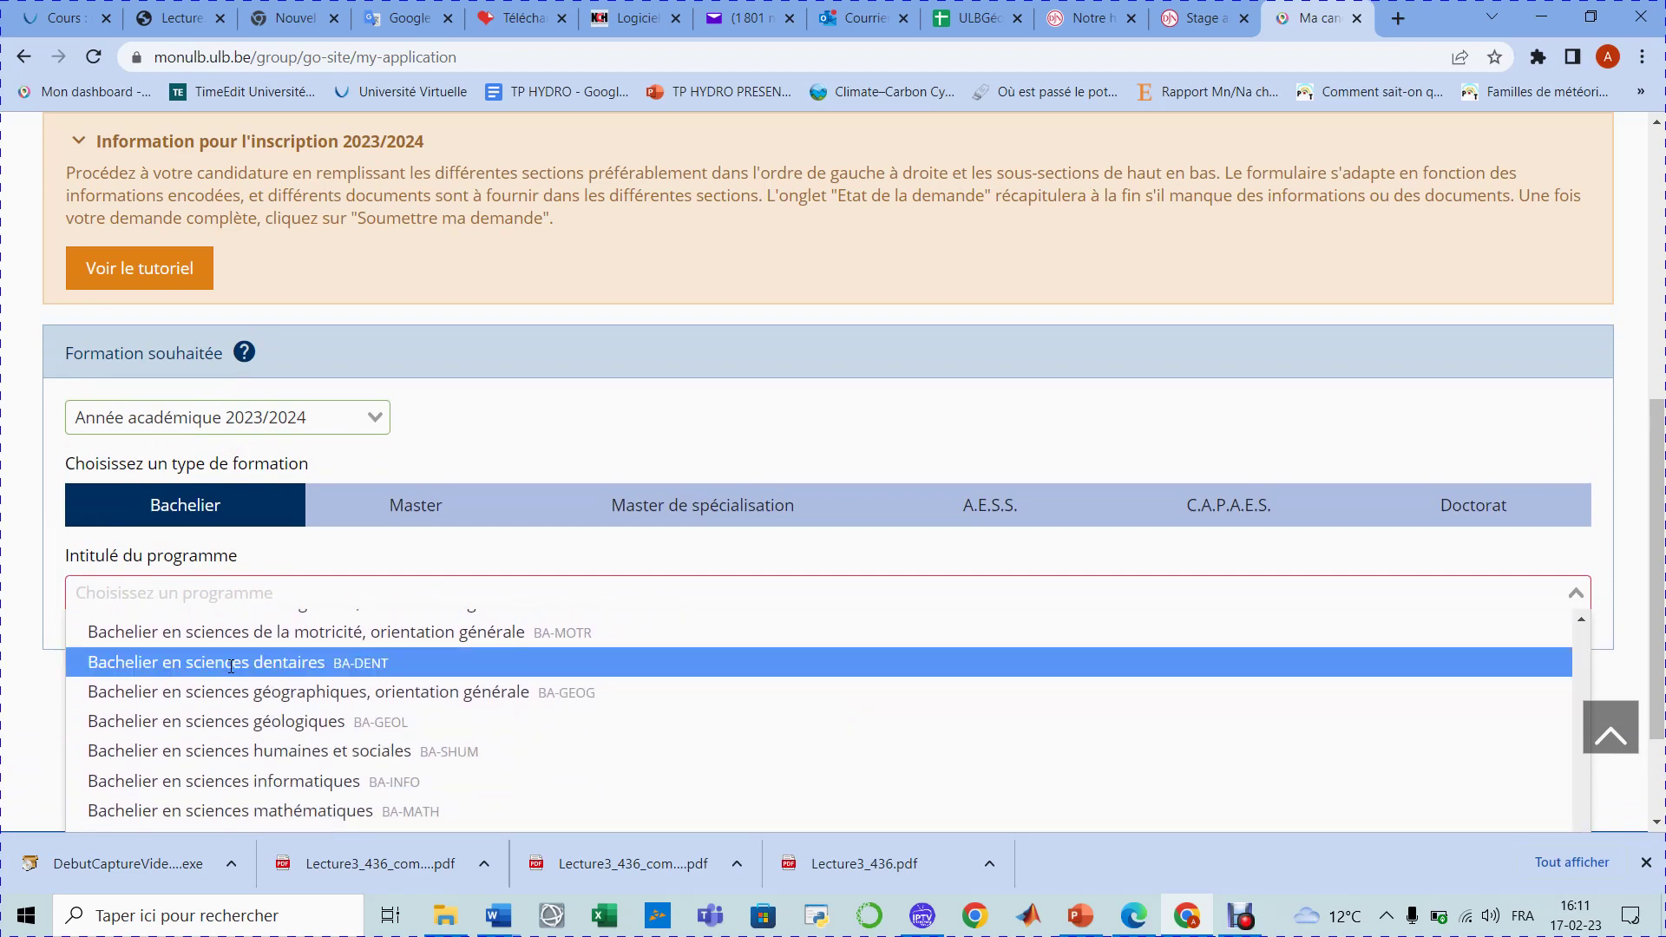
scroll(231, 665, down, 1)
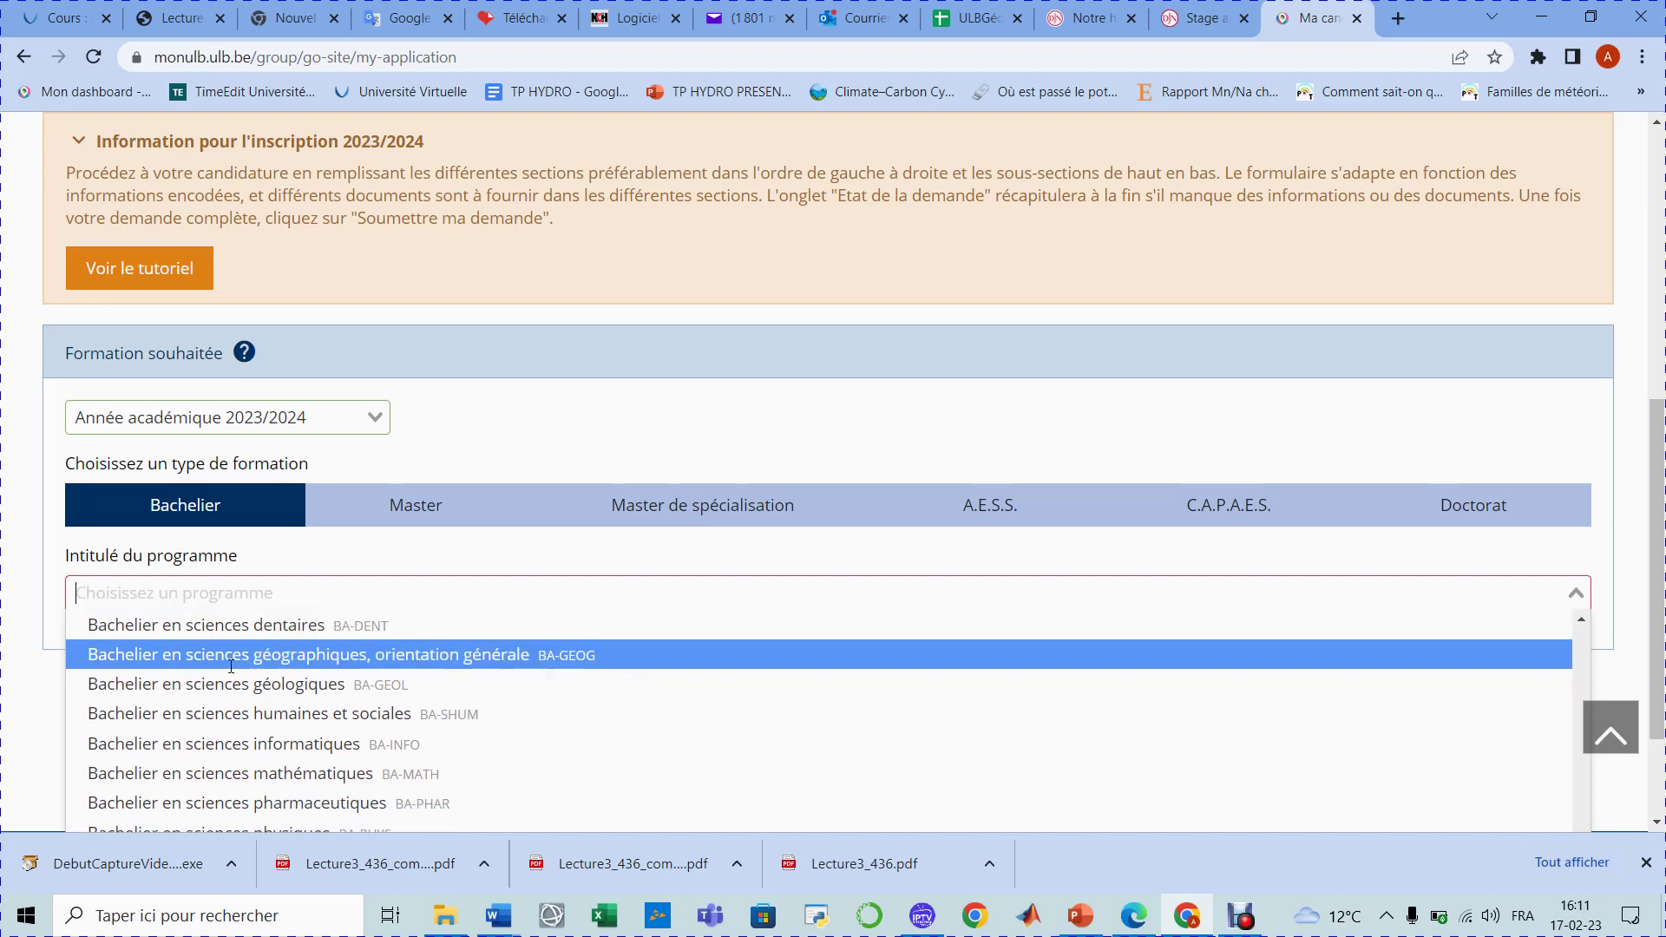
scroll(231, 666, down, 1)
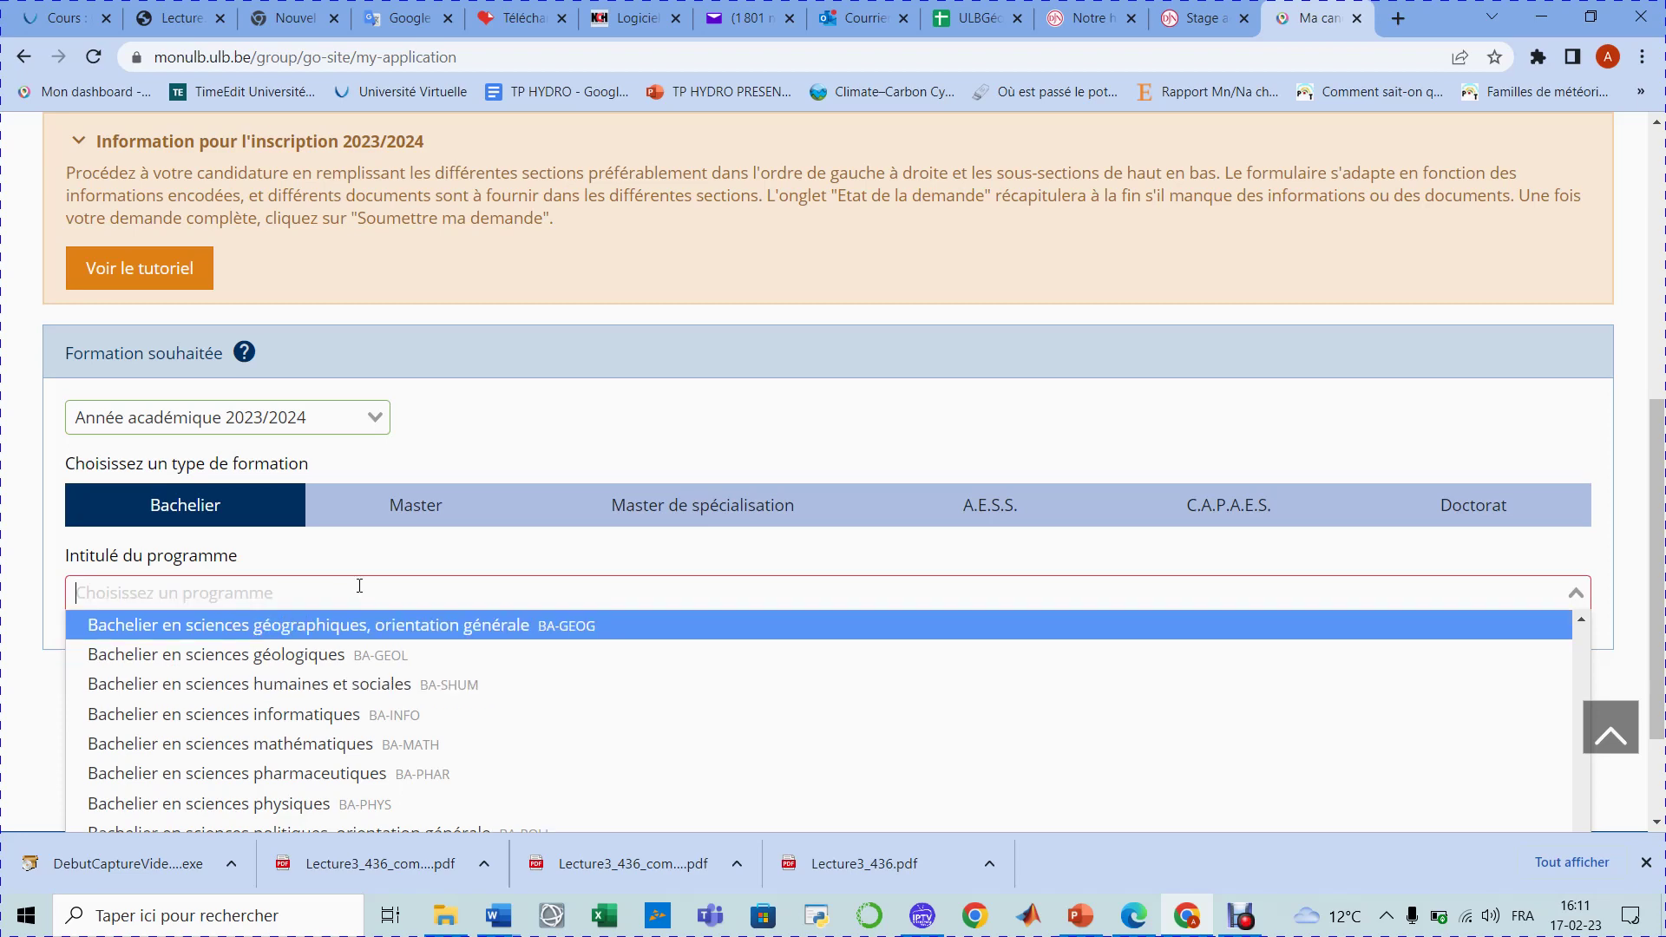
click(469, 526)
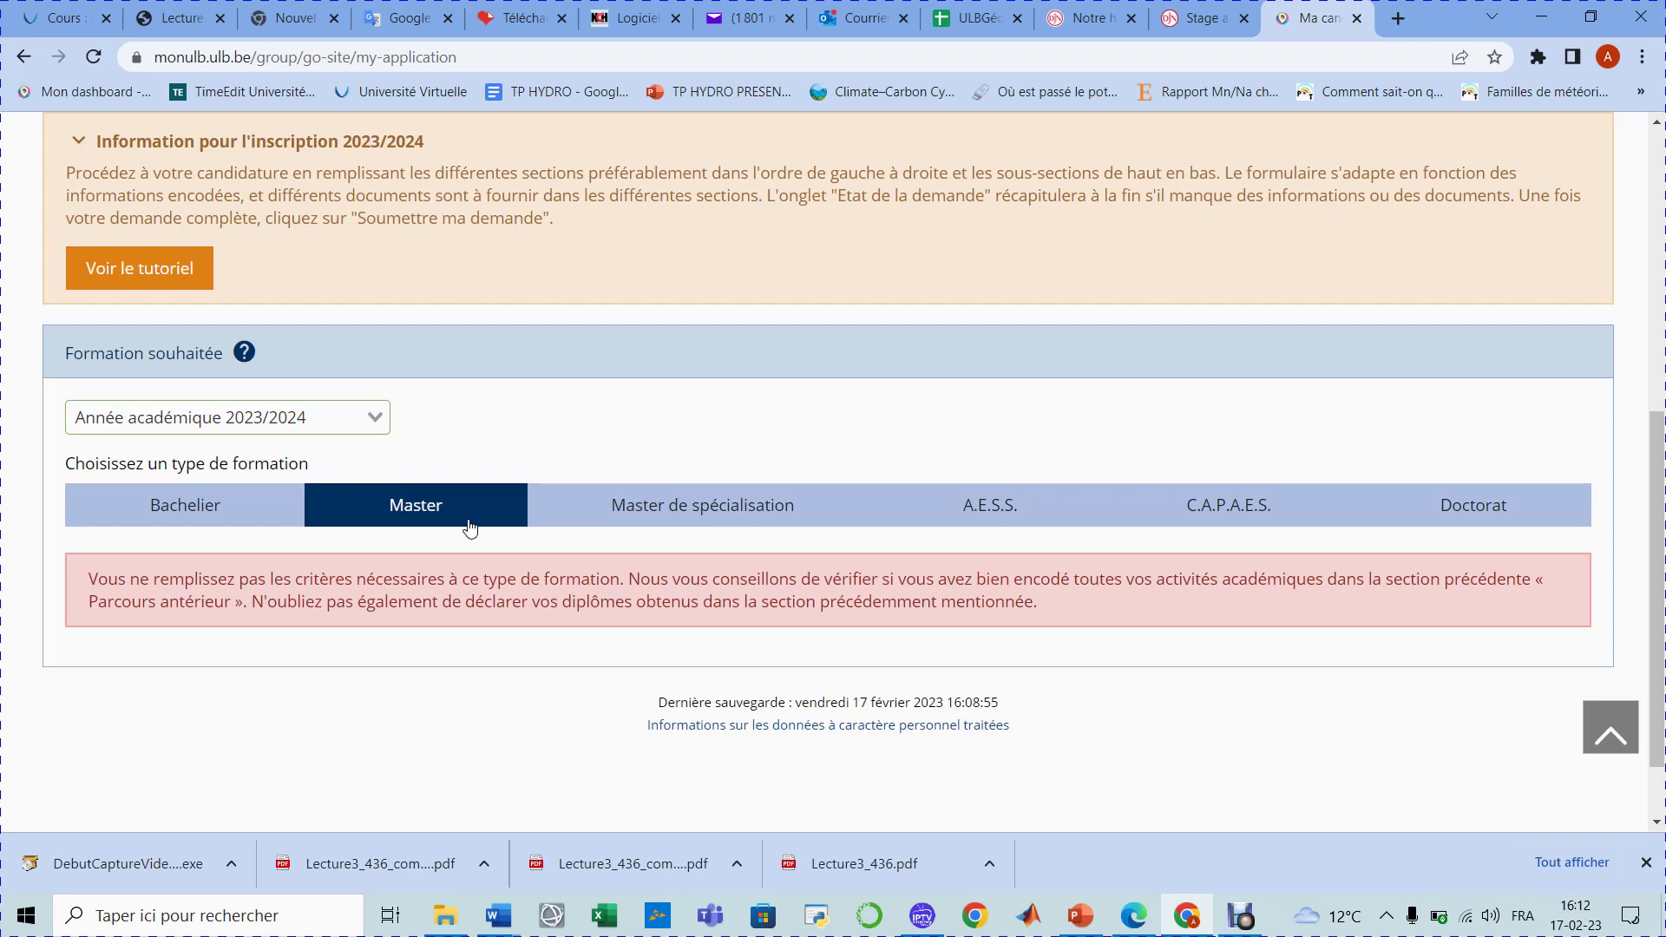
Step: Return to Parcours antérieur, look over Etudes secondaires, and open Activités post-secondaire
scroll(470, 527, up, 3)
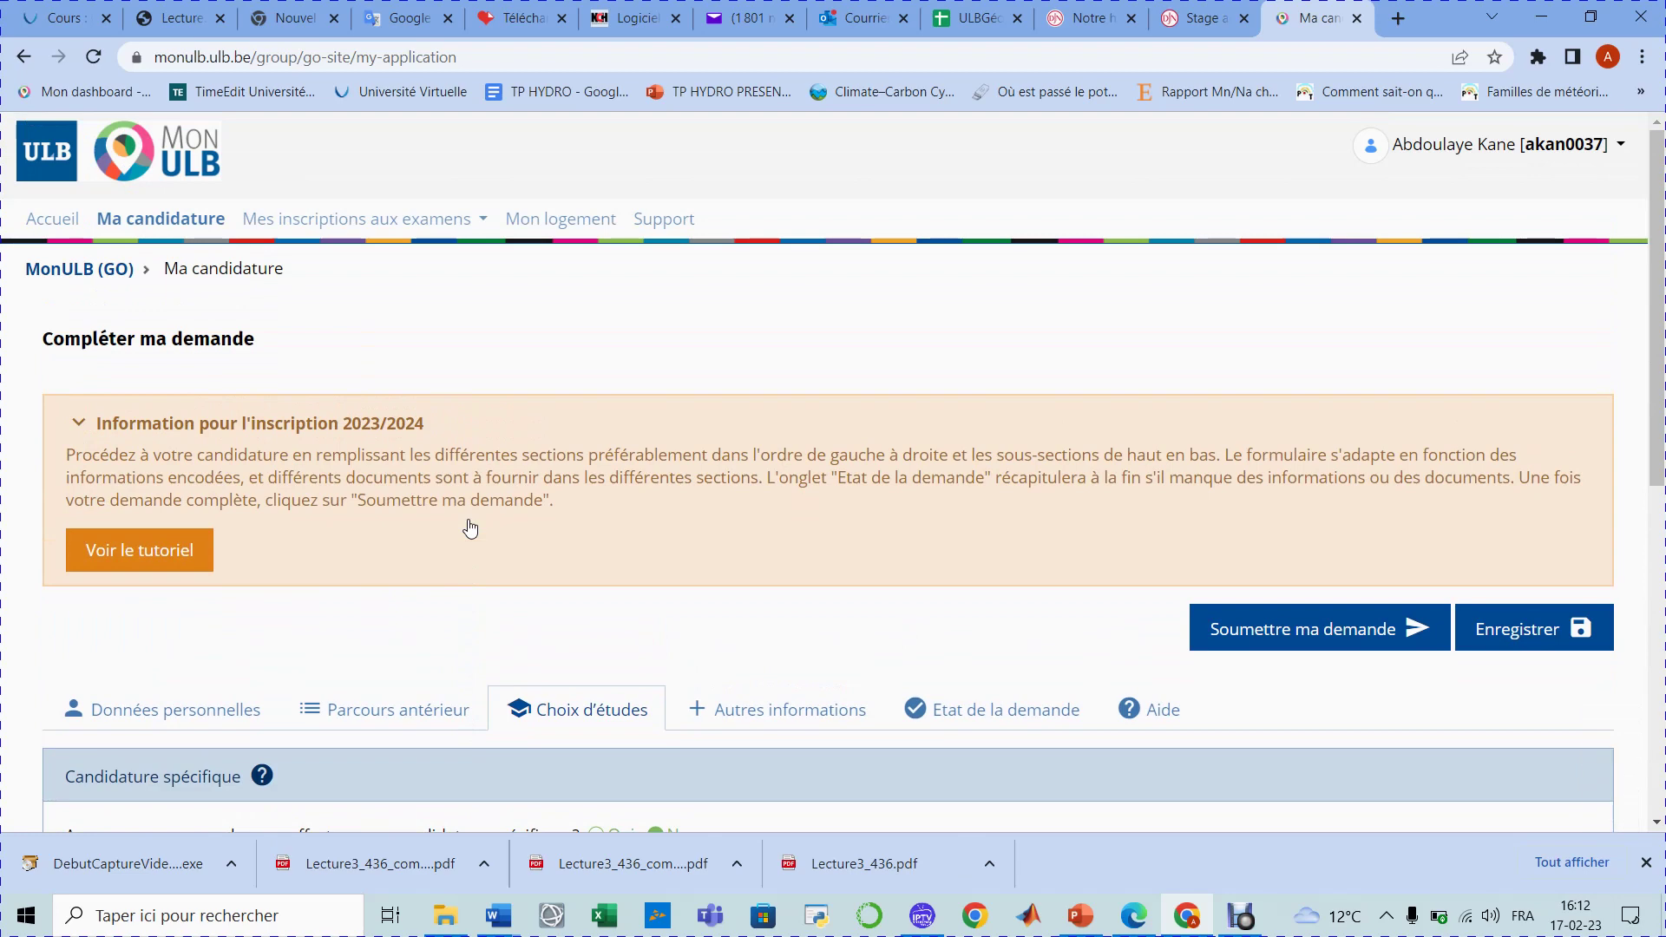
scroll(470, 528, down, 3)
click(423, 447)
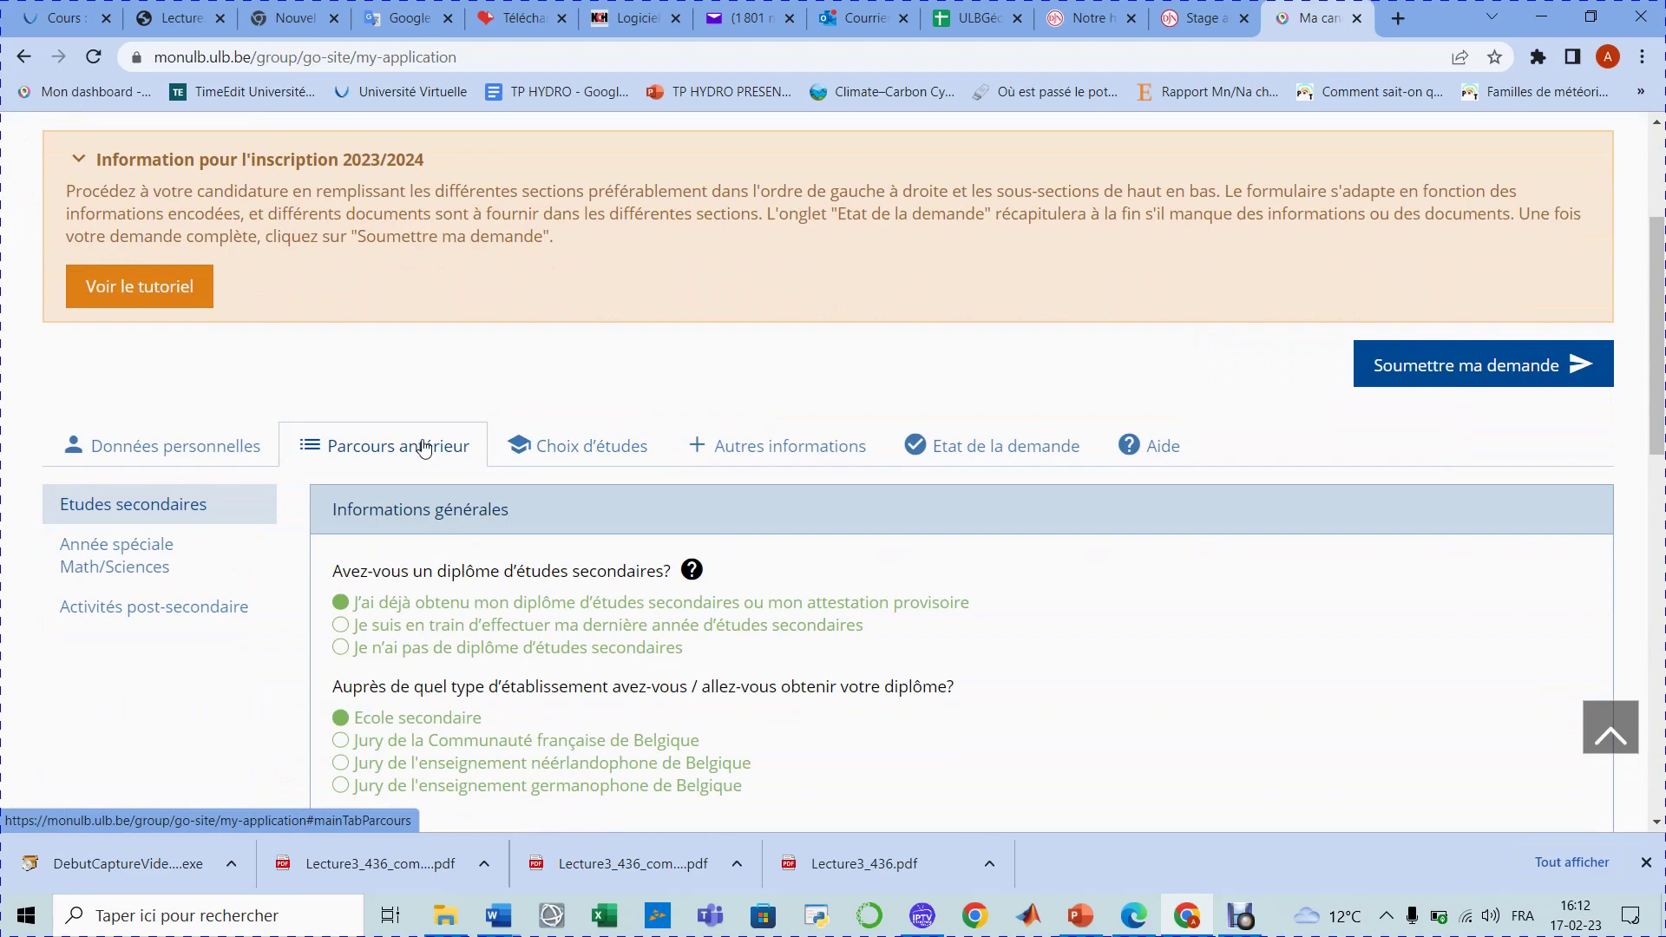
scroll(424, 447, down, 6)
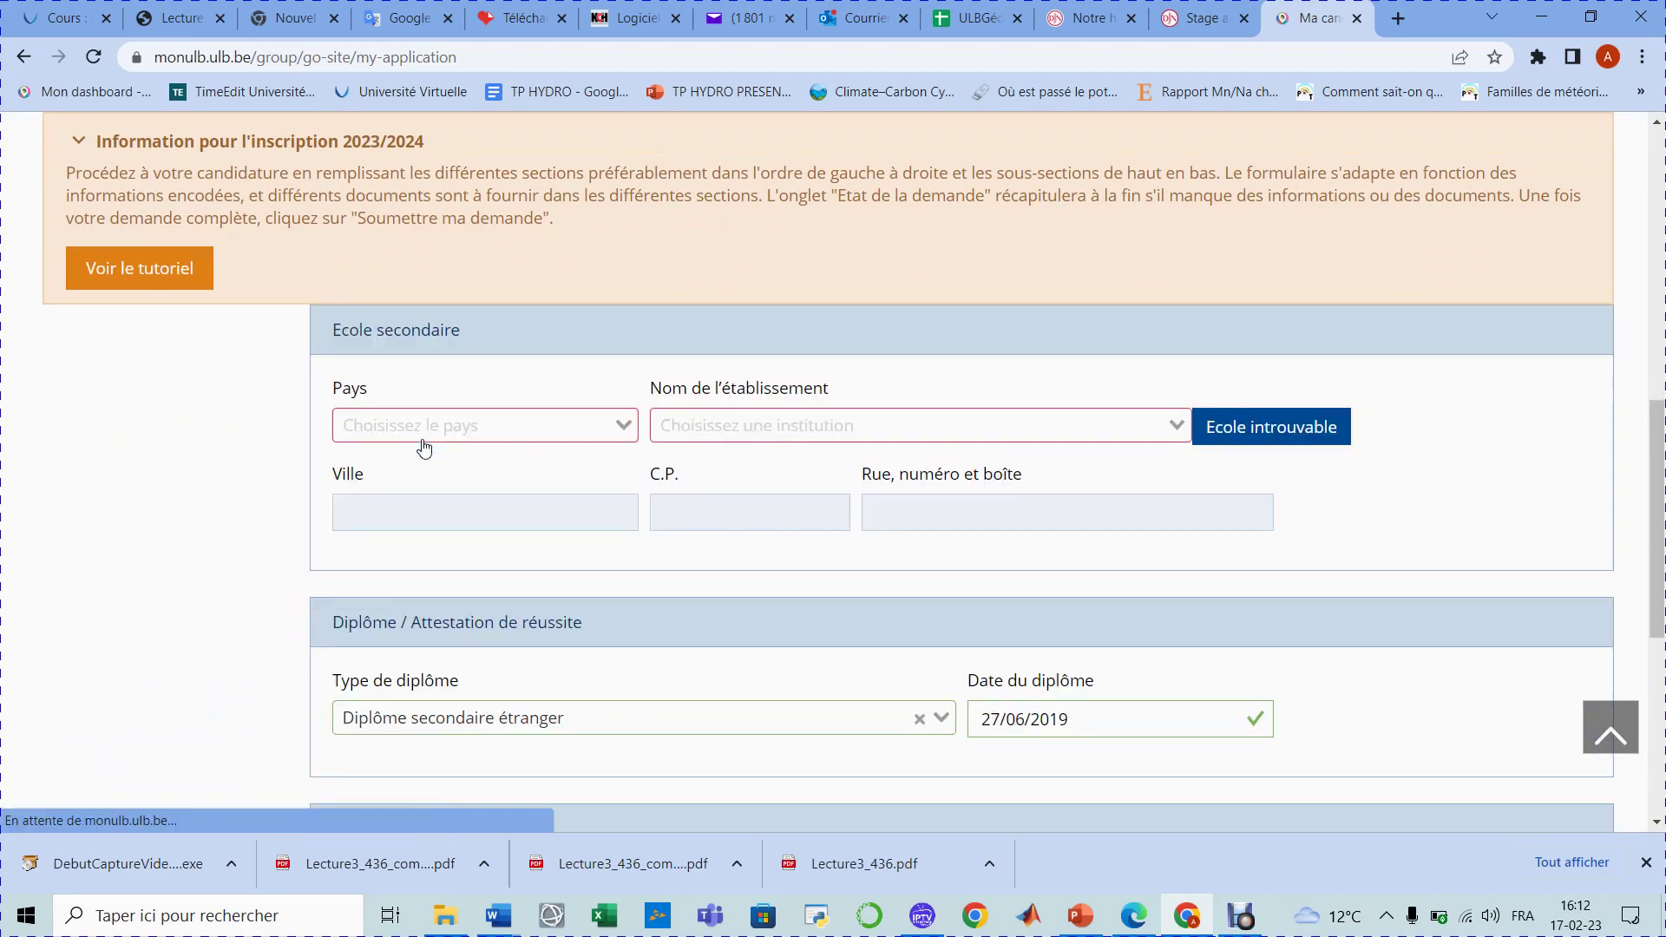
scroll(424, 448, down, 2)
scroll(424, 448, up, 7)
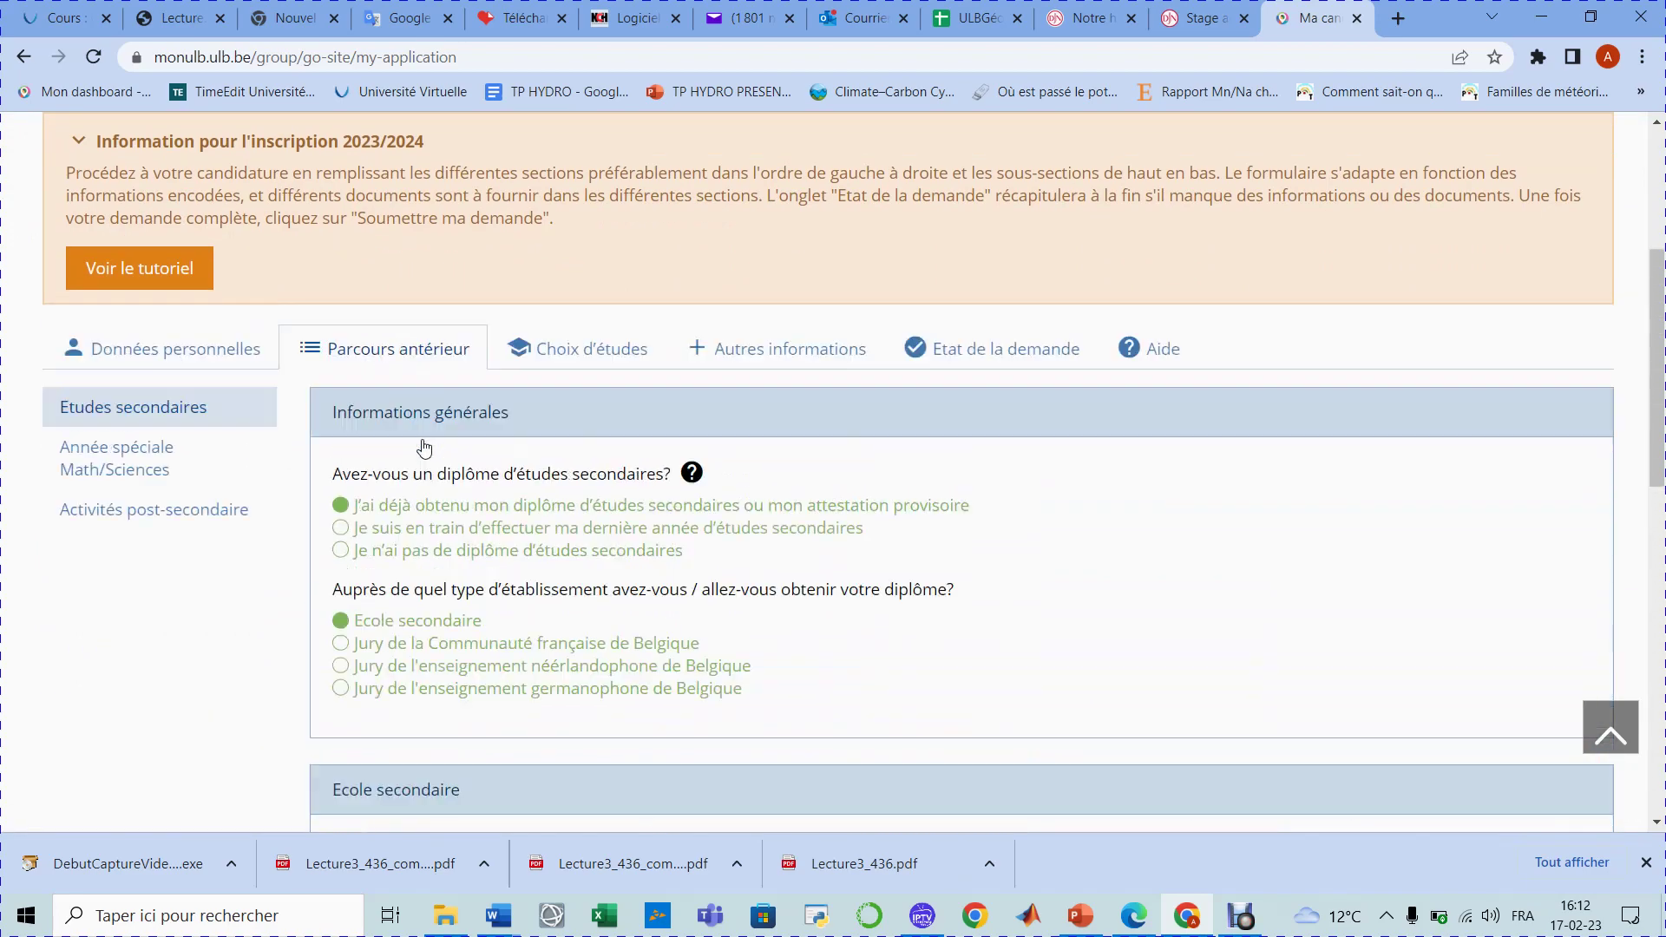
scroll(424, 448, up, 3)
scroll(424, 447, down, 2)
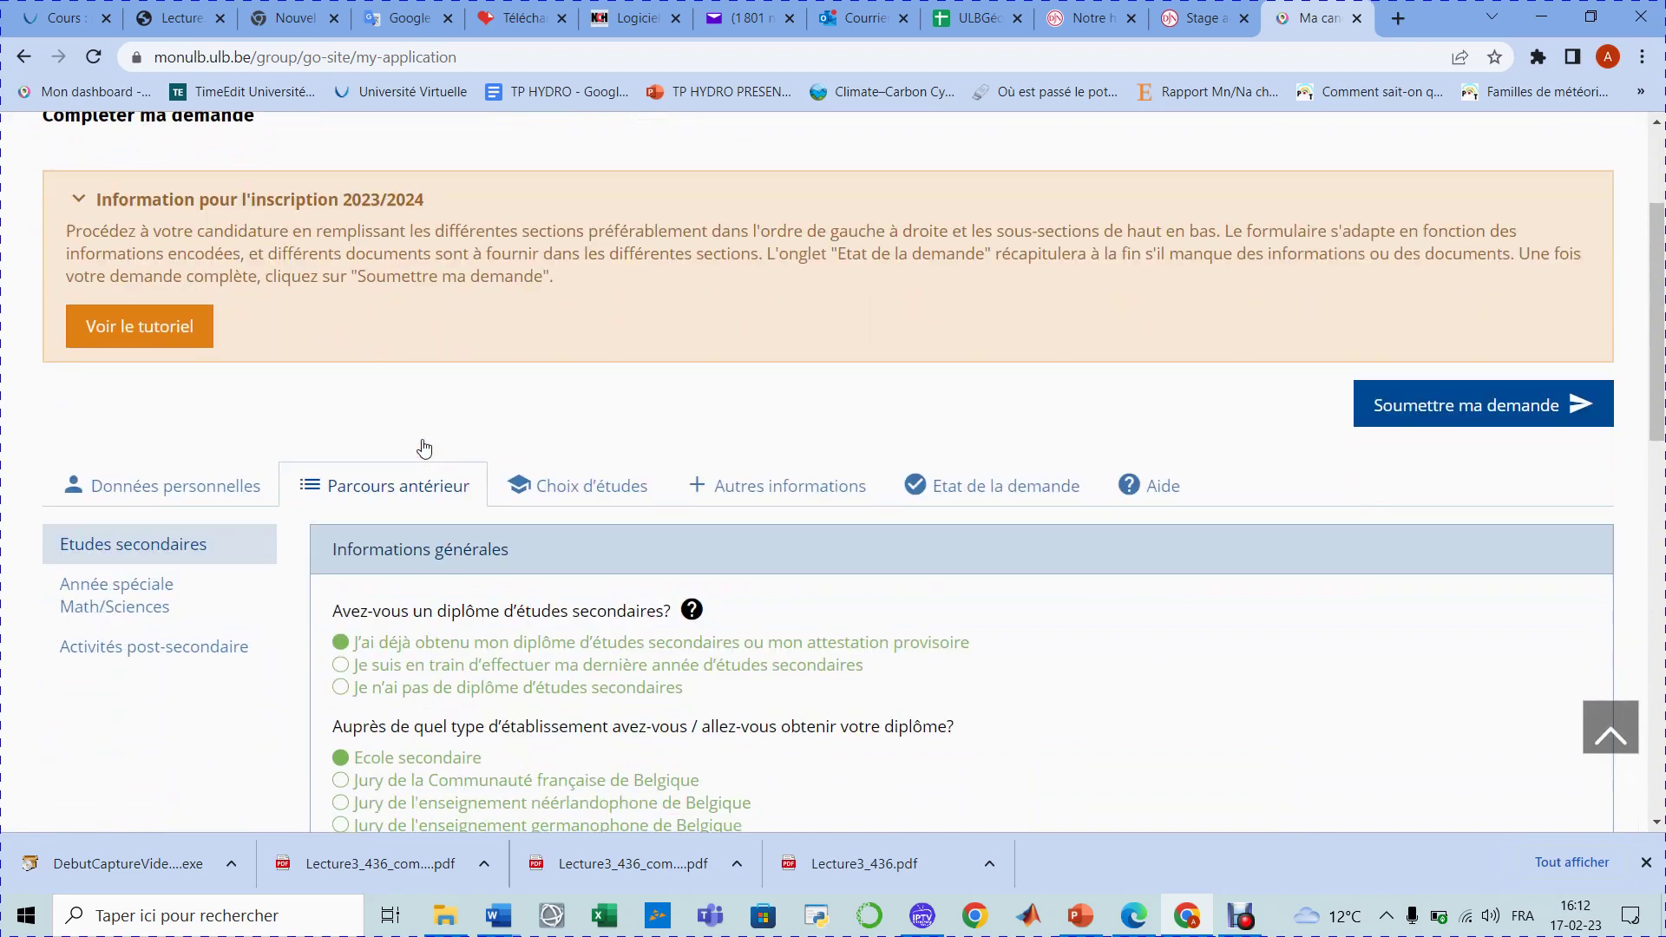
click(159, 654)
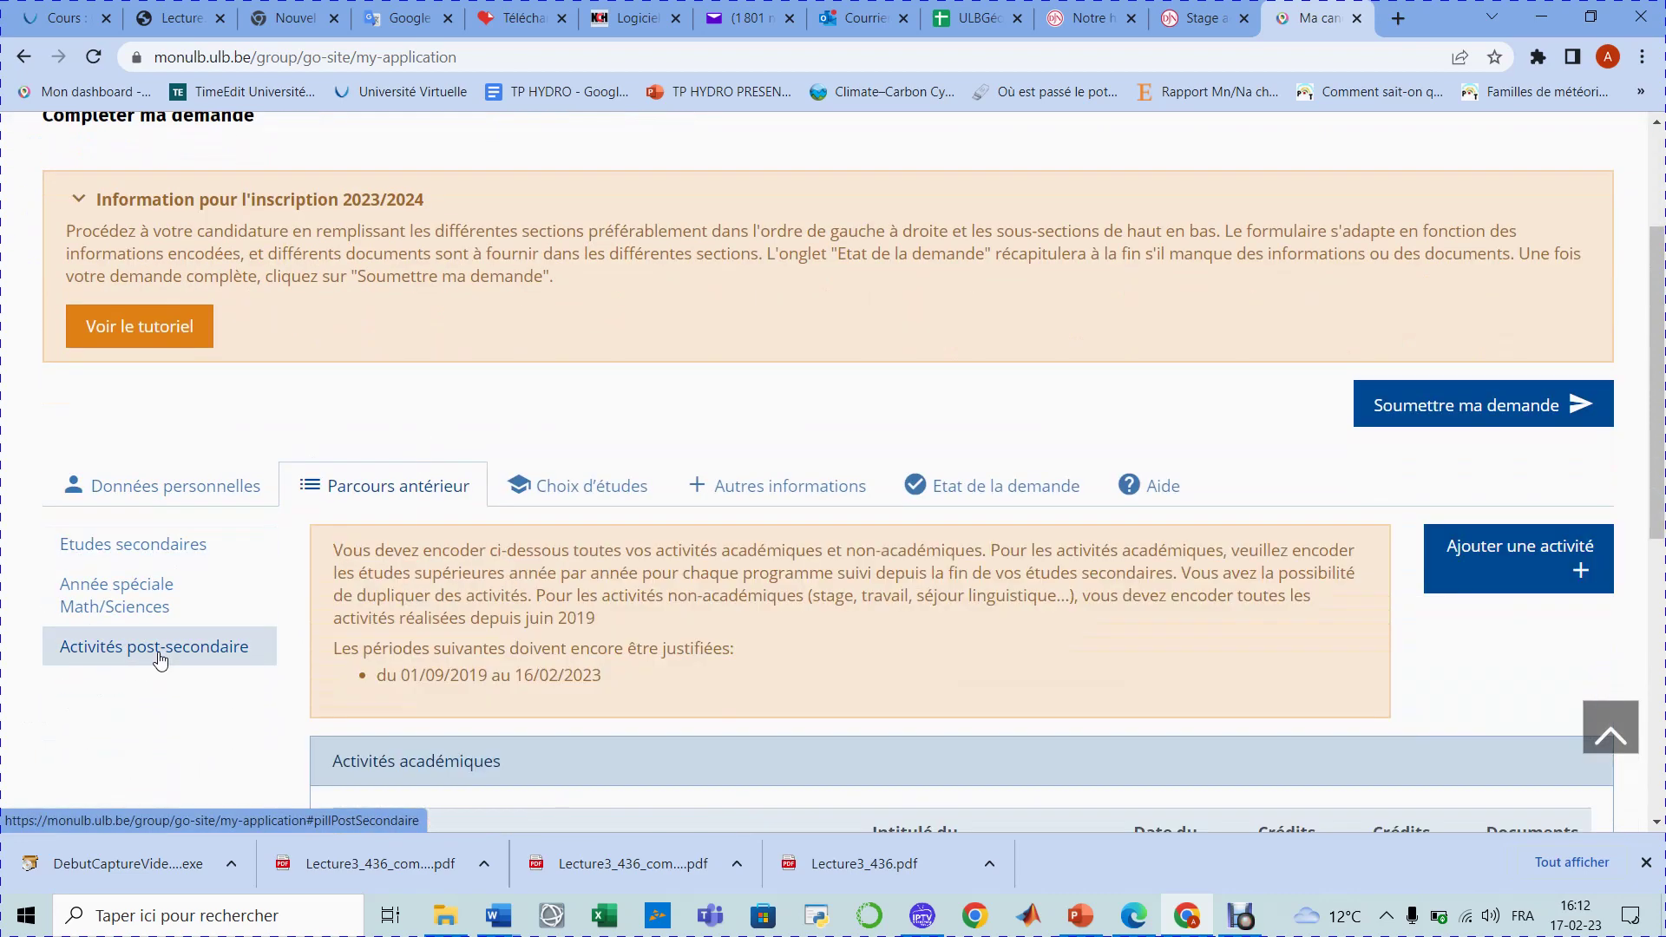
Step: Check the recorded academic activity and start adding a new post-secondary activity
scroll(158, 659, down, 5)
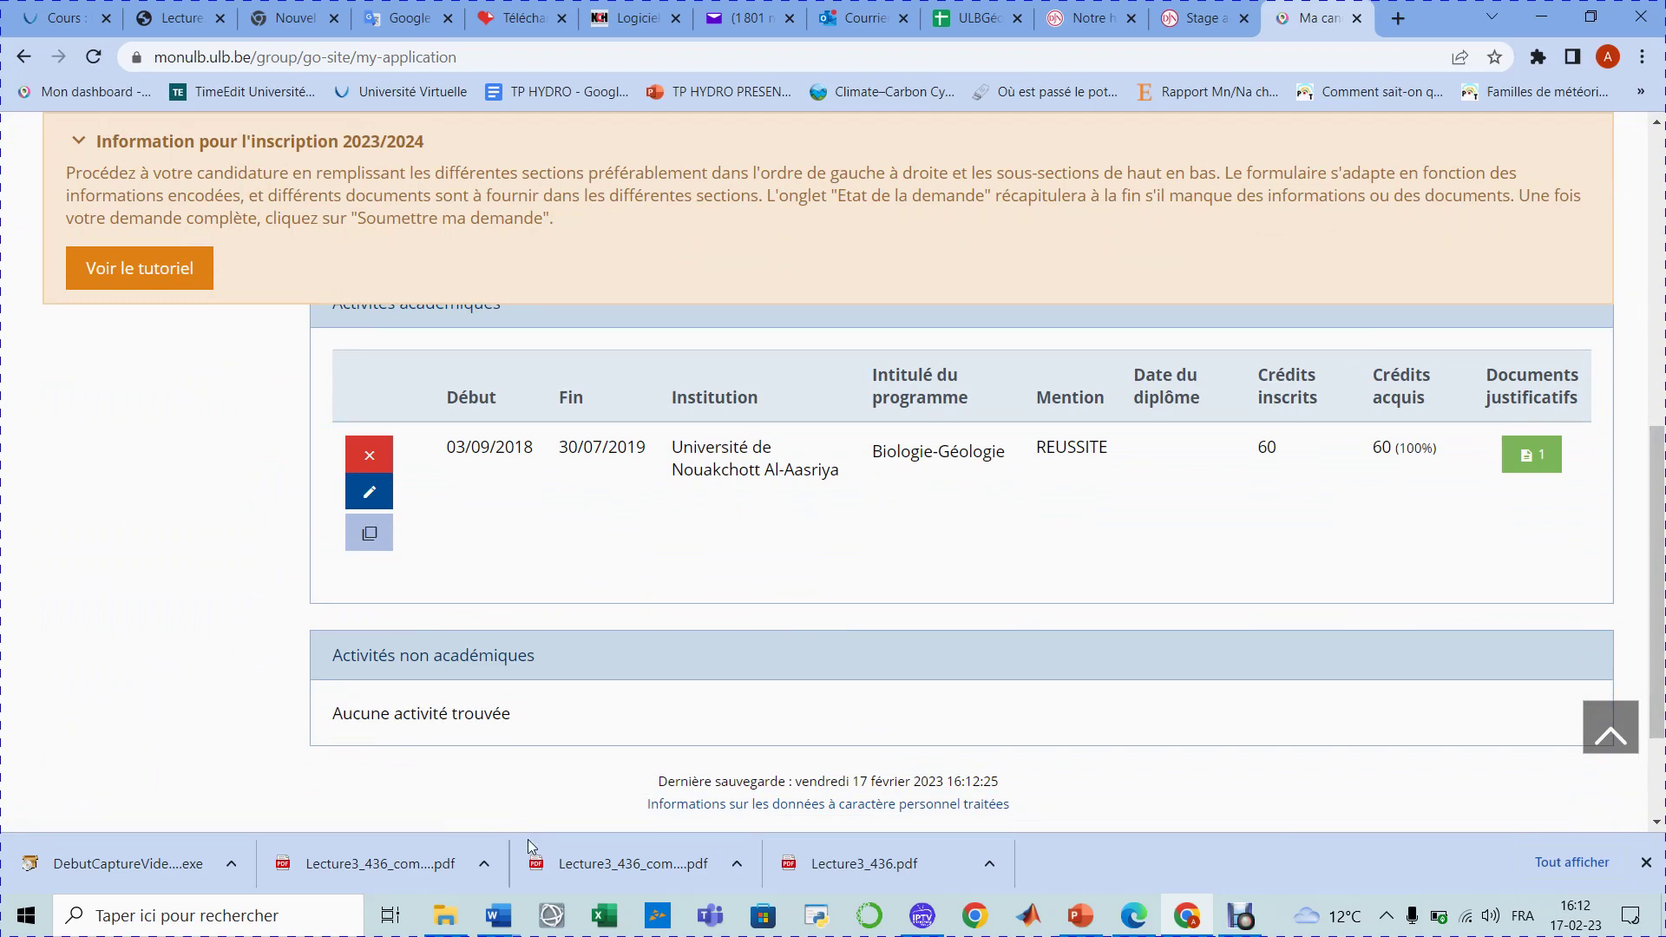
scroll(985, 652, up, 1)
scroll(986, 648, up, 3)
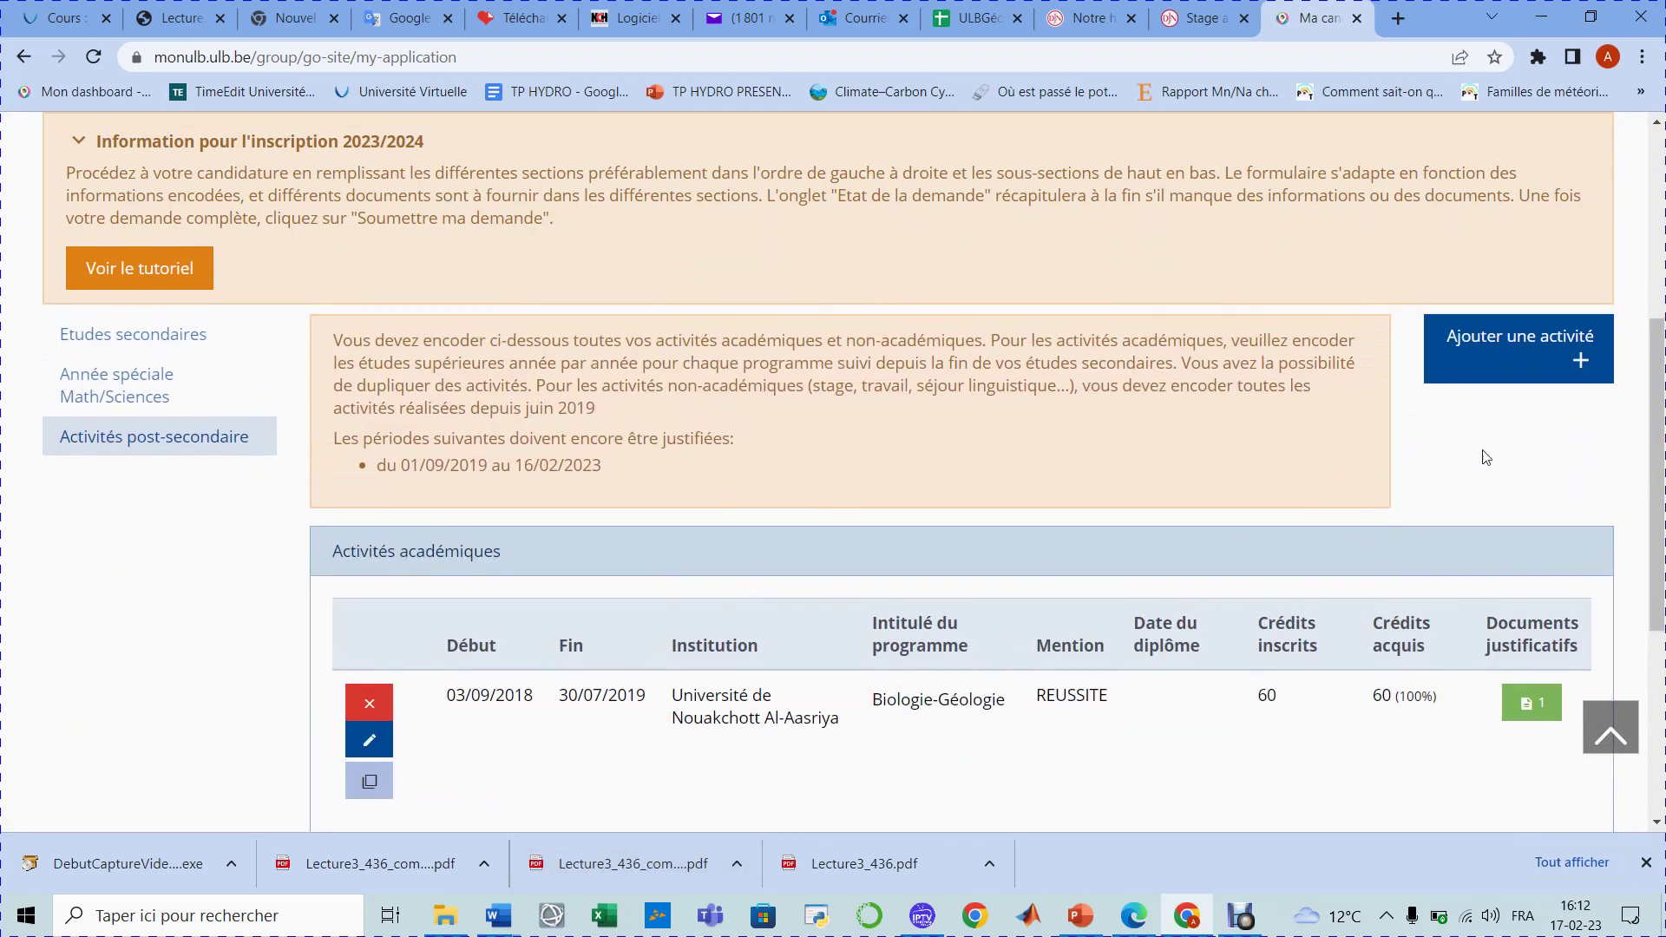
click(1503, 368)
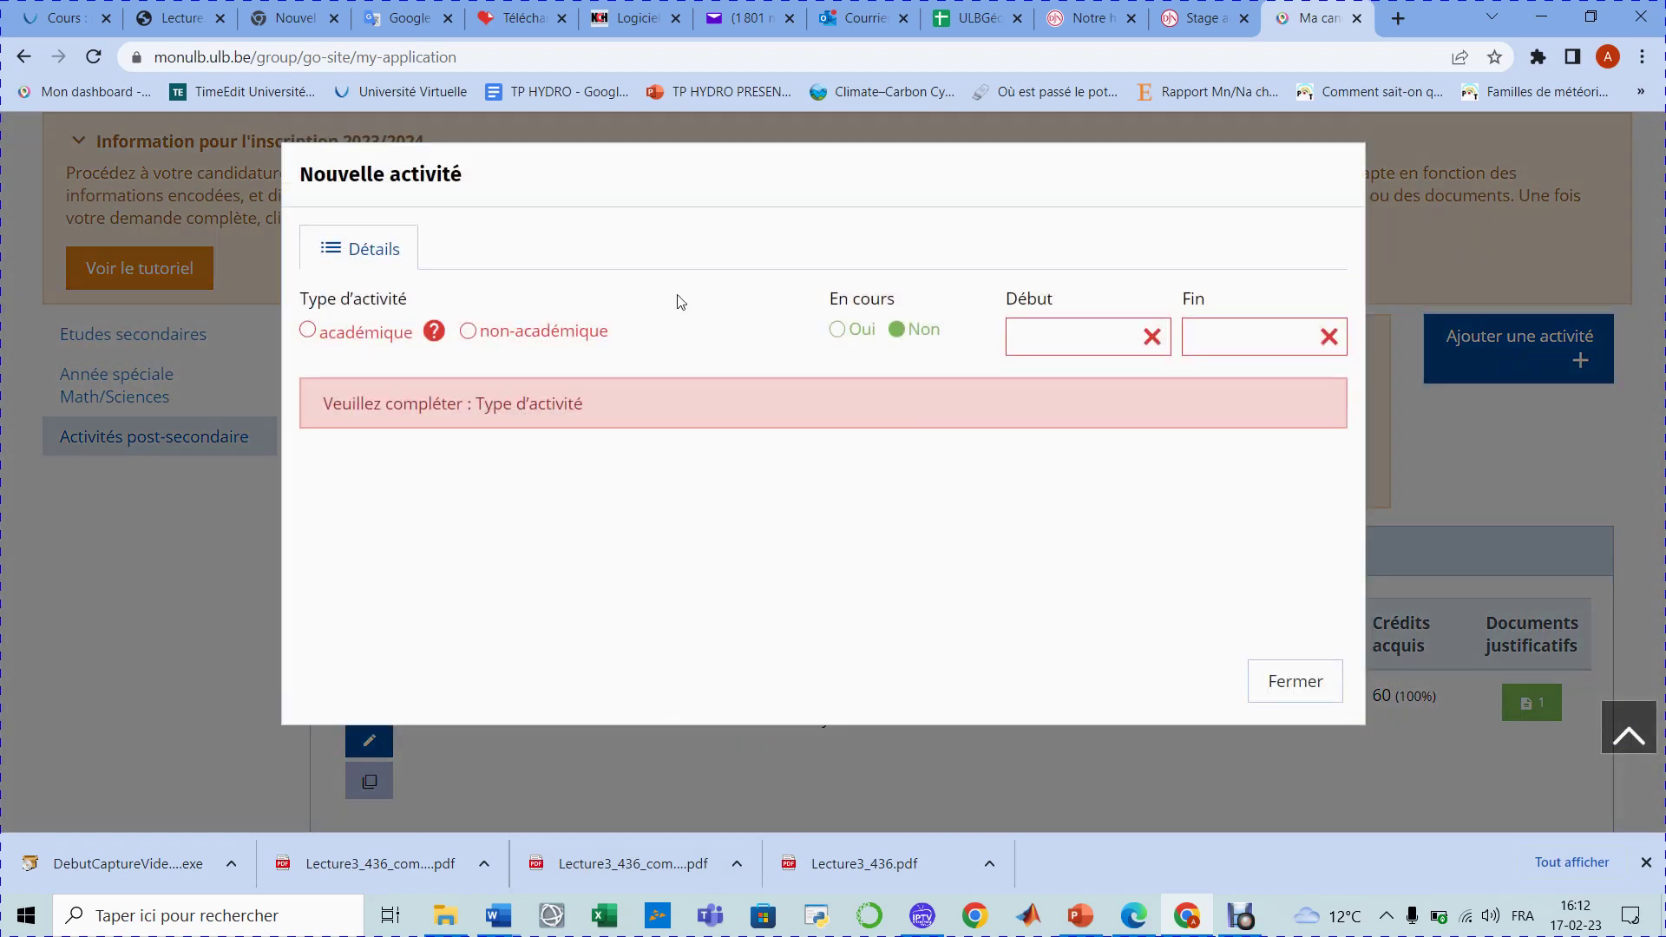